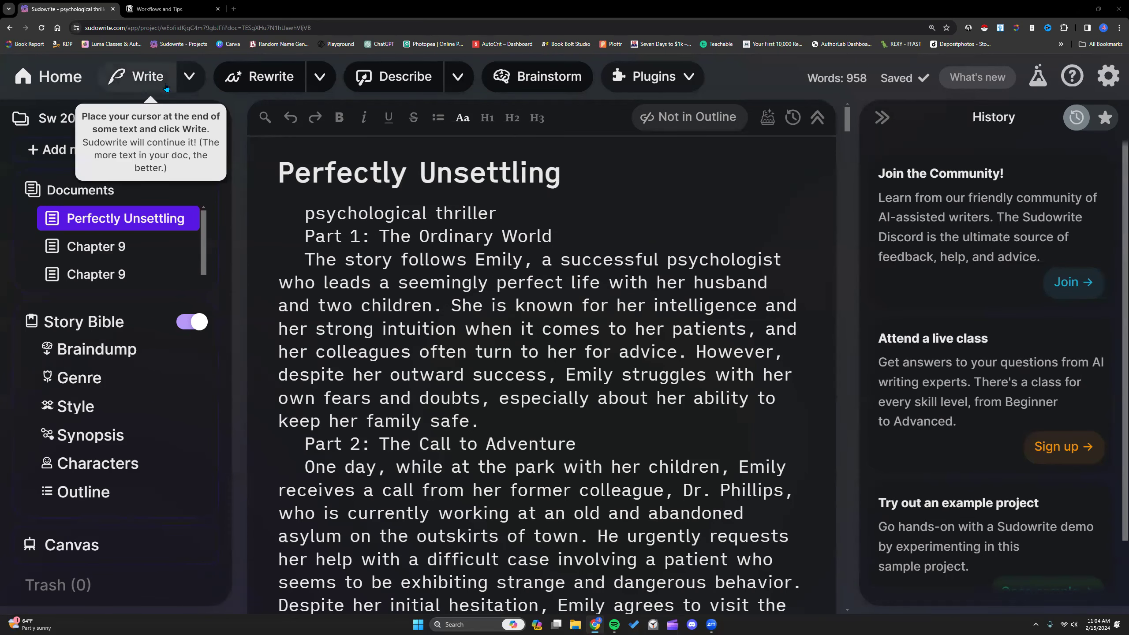
Step: Review the available Write modes and the Write settings, including the Key Details option
{"action": "left_click", "coordinate": [187, 77]}
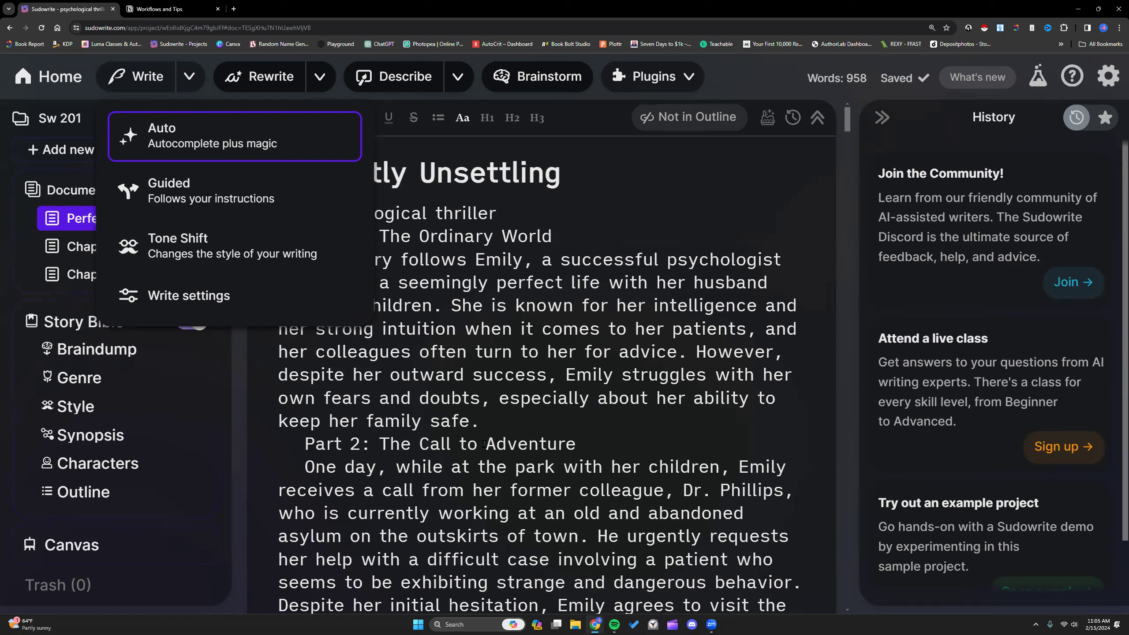
{"action": "left_click", "coordinate": [516, 419]}
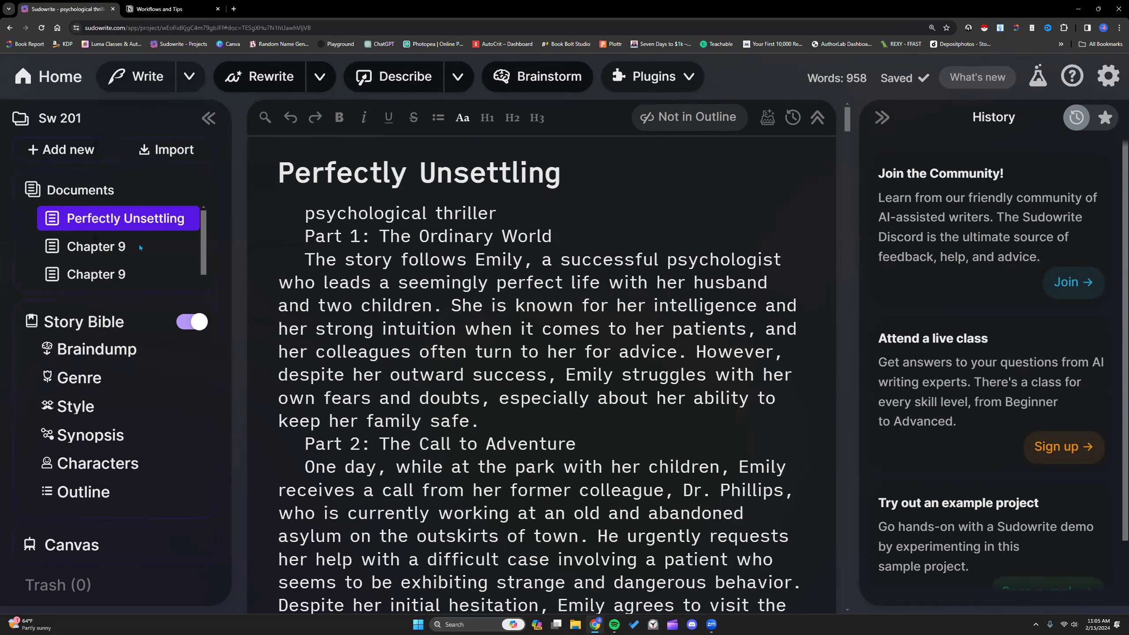
{"action": "left_click", "coordinate": [189, 77]}
{"action": "left_click", "coordinate": [176, 494]}
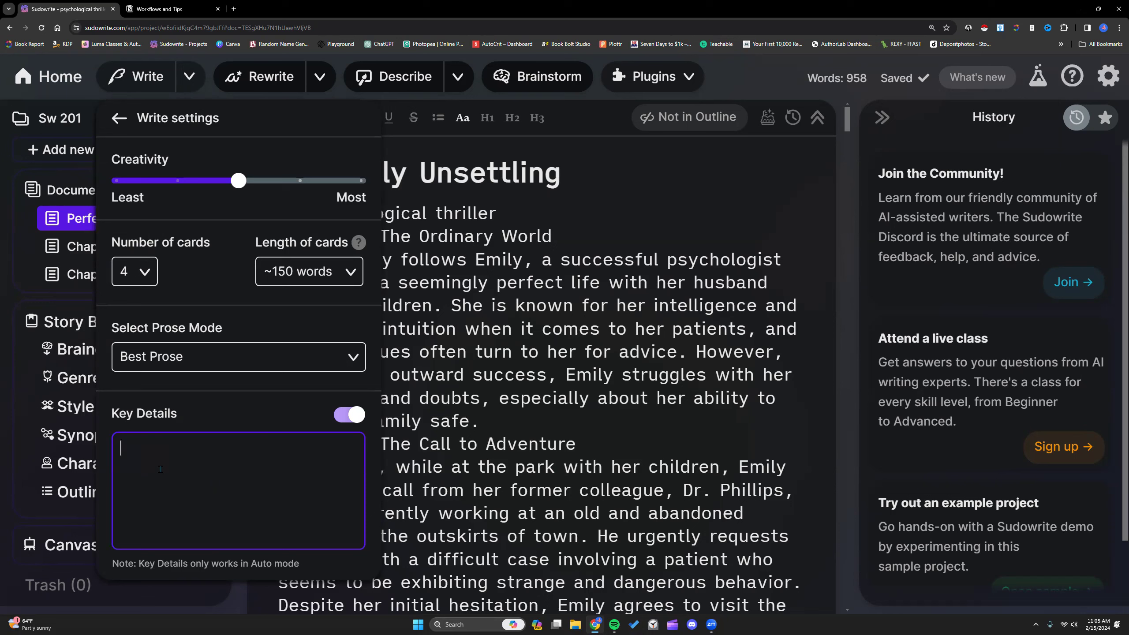
{"action": "left_click", "coordinate": [457, 421]}
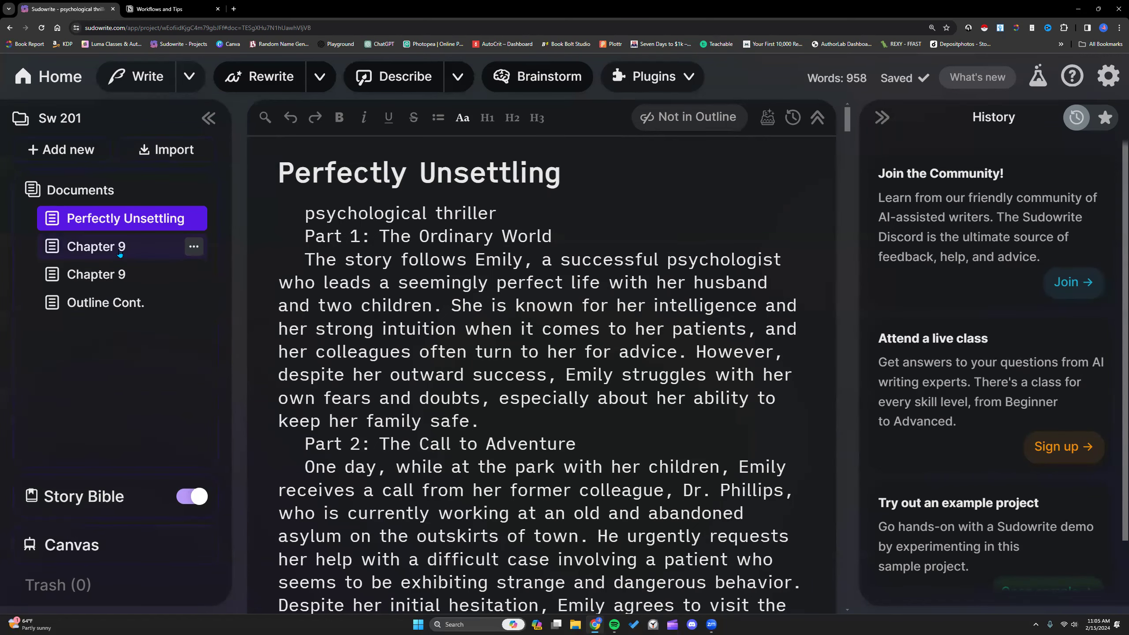
Step: Open the first Chapter 9 document and examine its full outline summary in the Chapter Generator
{"action": "left_click", "coordinate": [95, 247]}
{"action": "left_click", "coordinate": [768, 118]}
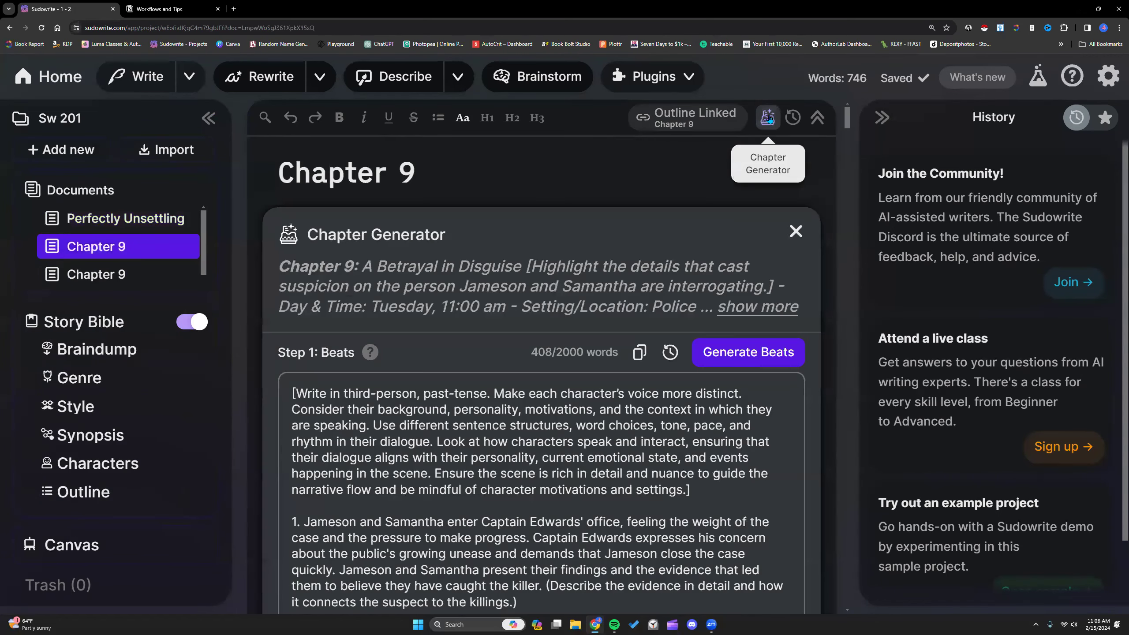
{"action": "left_click", "coordinate": [768, 307]}
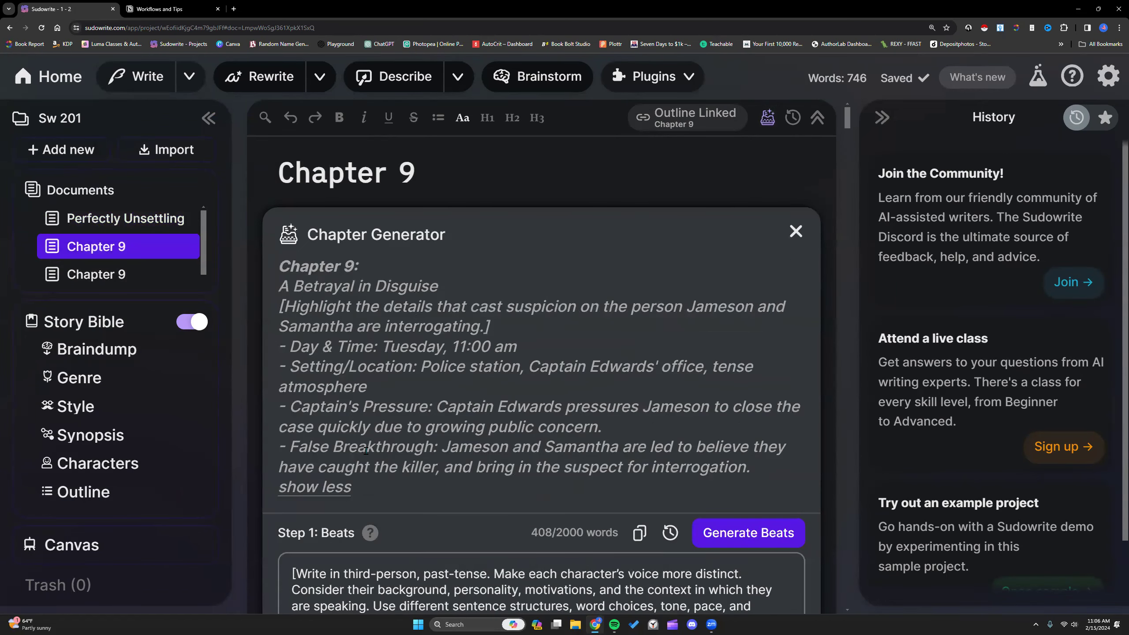
{"action": "scroll", "coordinate": [365, 450], "scroll_direction": "down", "scroll_amount": 2}
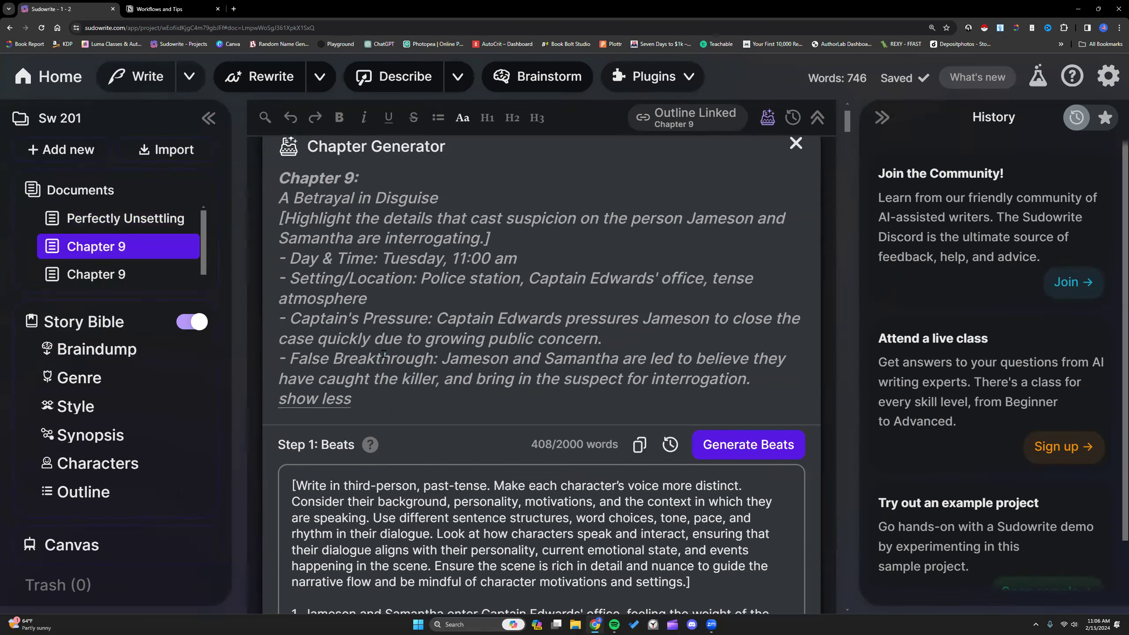
{"action": "scroll", "coordinate": [380, 352], "scroll_direction": "up", "scroll_amount": 1}
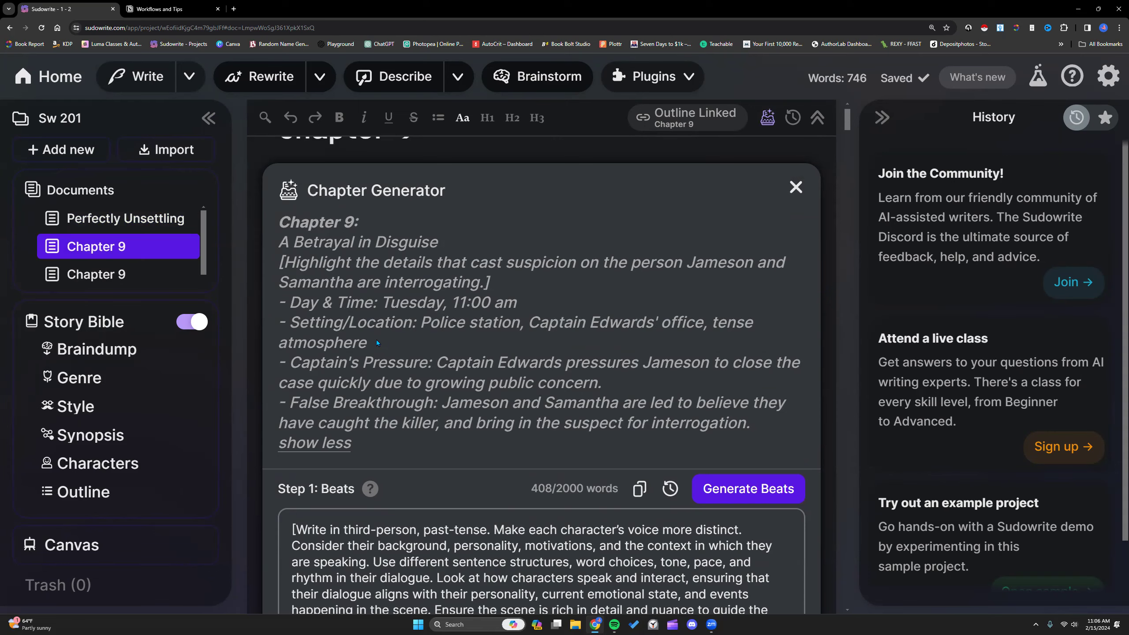
Step: Add a "Characters:" line beneath the "Chapter 3: Seeking Expertise" heading in the story outline
{"action": "left_click", "coordinate": [124, 494]}
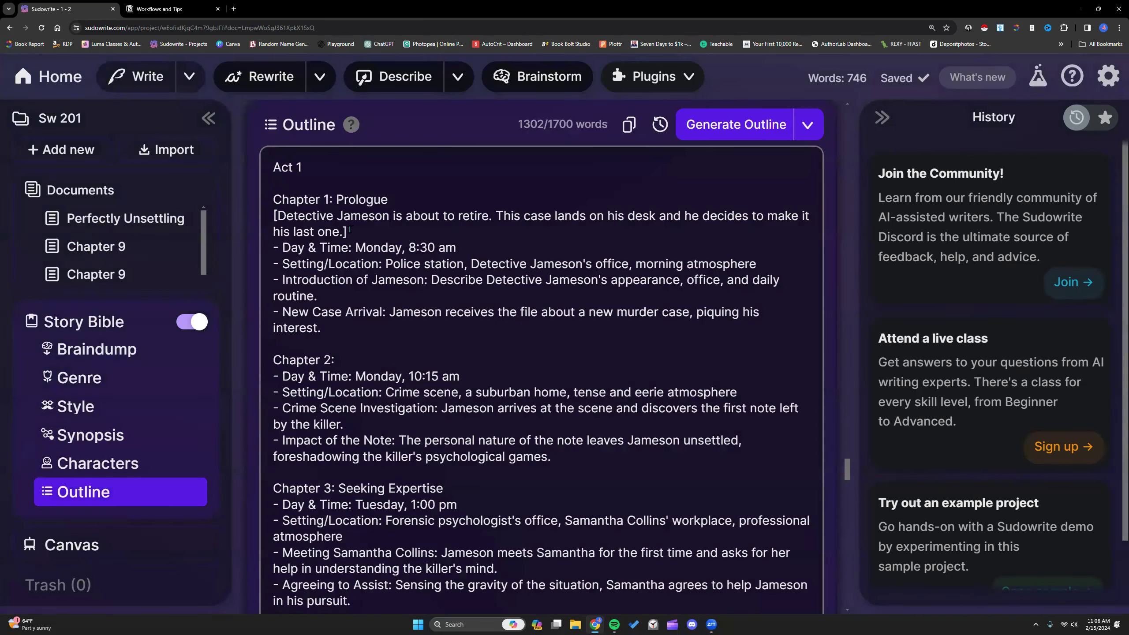
{"action": "scroll", "coordinate": [400, 356], "scroll_direction": "down", "scroll_amount": 3}
{"action": "left_click", "coordinate": [453, 316]}
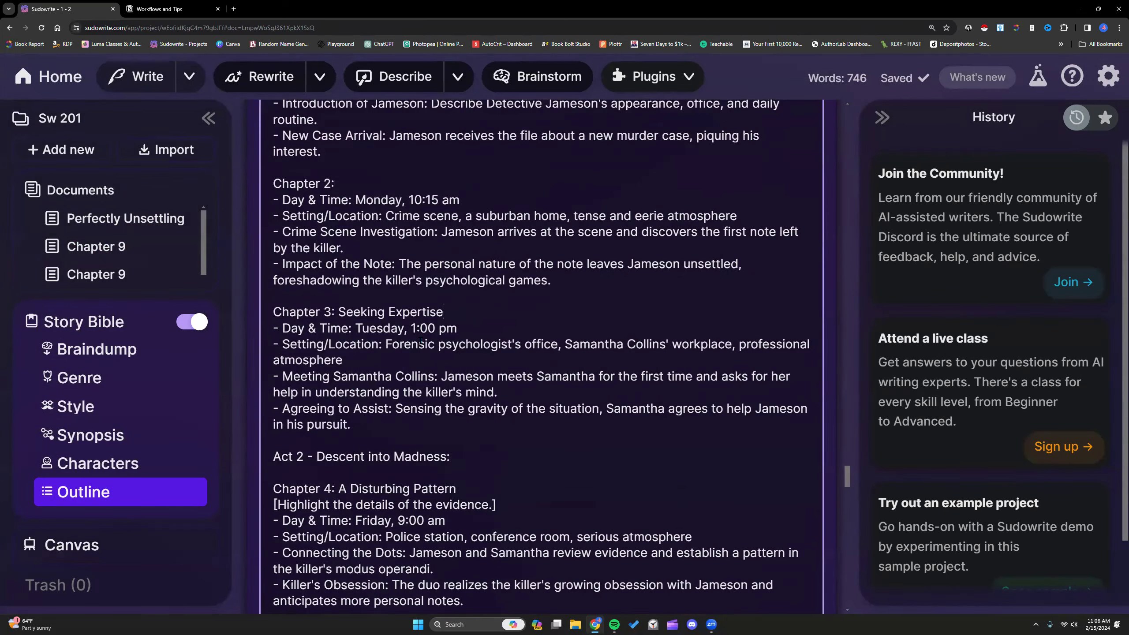
{"action": "key", "text": "Return"}
{"action": "type", "text": "Characters:"}
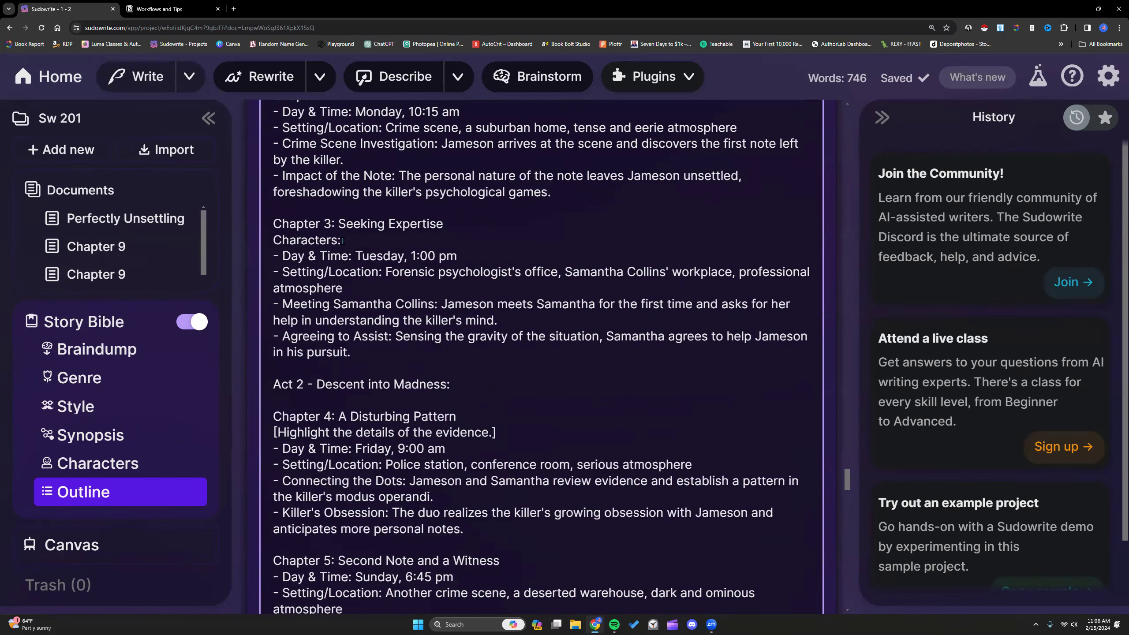
Step: Return to the first Chapter 9 document and read its outline summary in the Chapter Generator
{"action": "left_click", "coordinate": [109, 491]}
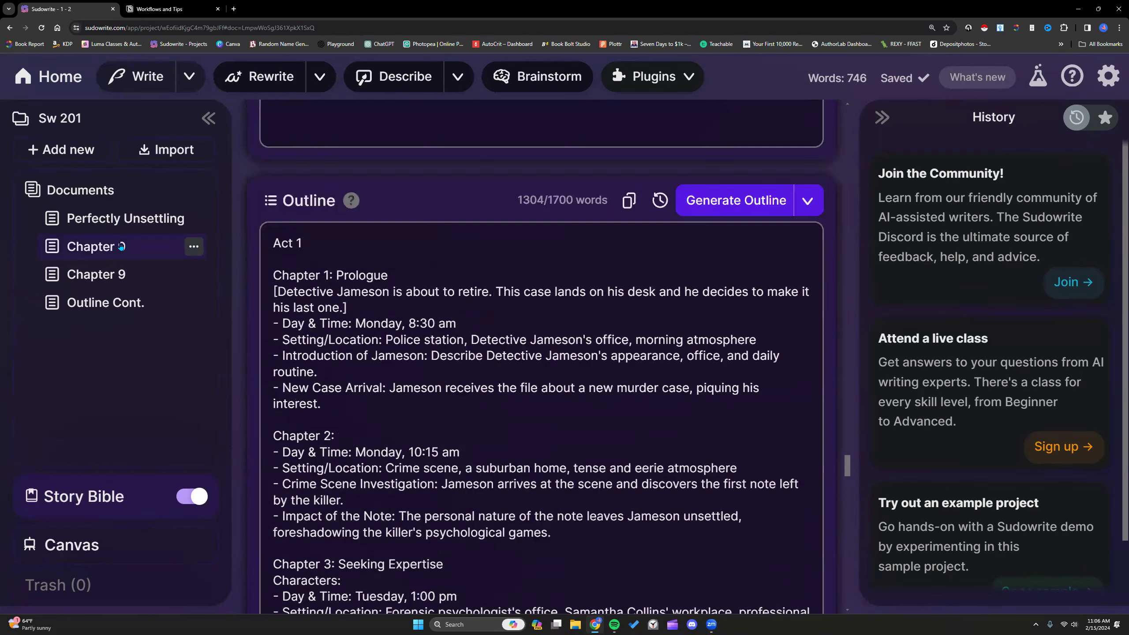
{"action": "left_click", "coordinate": [121, 246]}
{"action": "scroll", "coordinate": [405, 393], "scroll_direction": "down", "scroll_amount": 1}
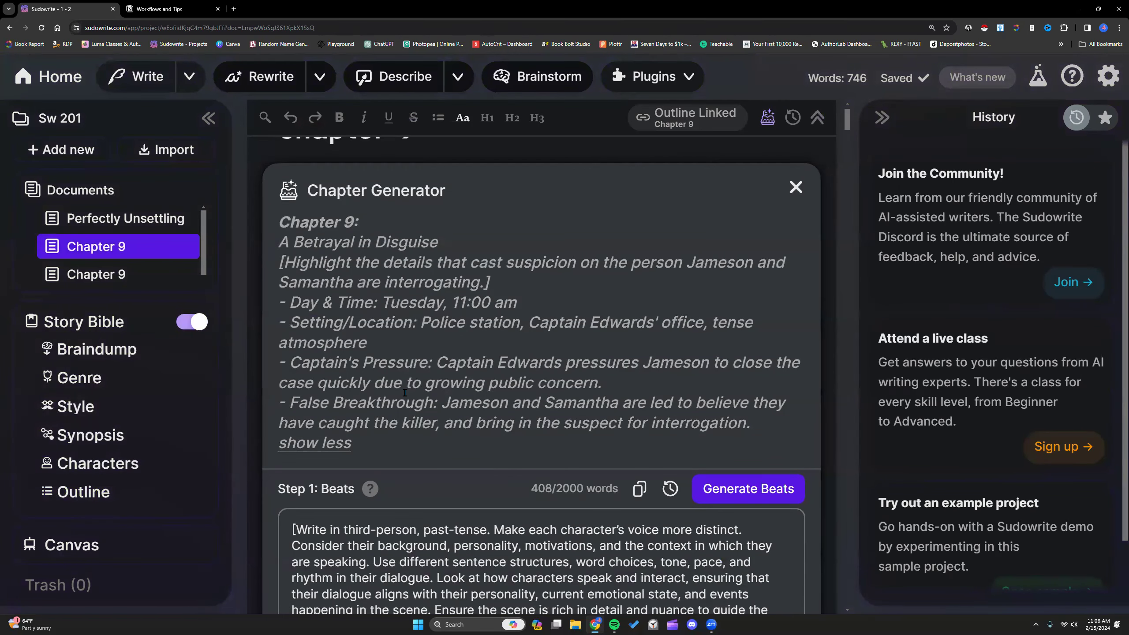
{"action": "scroll", "coordinate": [405, 389], "scroll_direction": "down", "scroll_amount": 1}
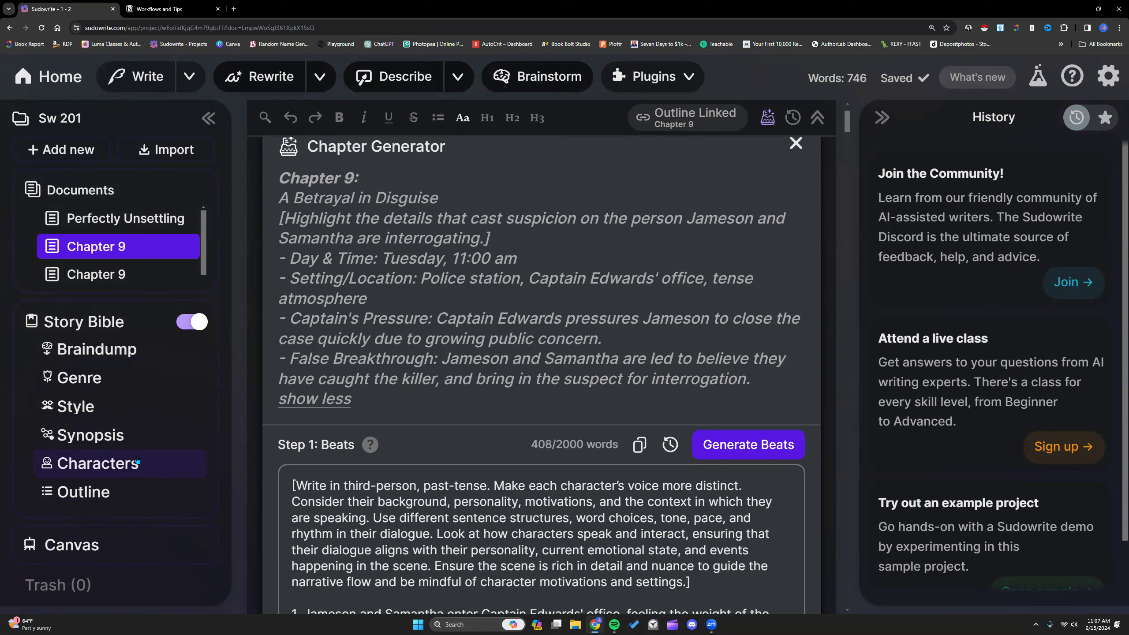
{"action": "mouse_move", "coordinate": [122, 258]}
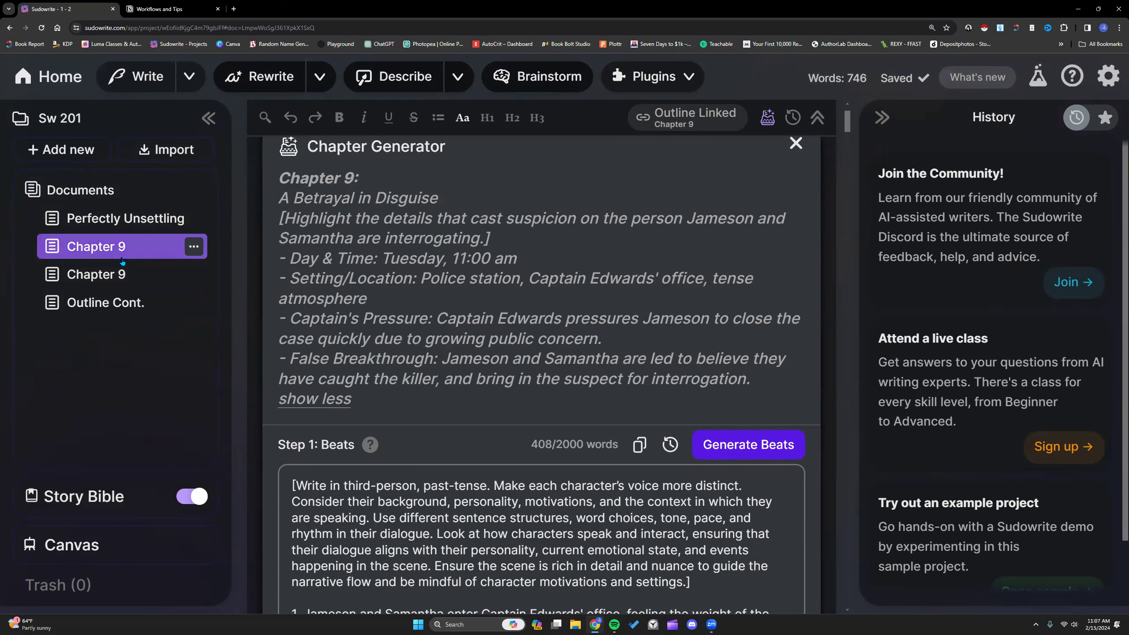
Step: Change the Day & Time entry of Chapter 1 in the outline to Monday, 7:30 am
{"action": "left_click", "coordinate": [91, 493]}
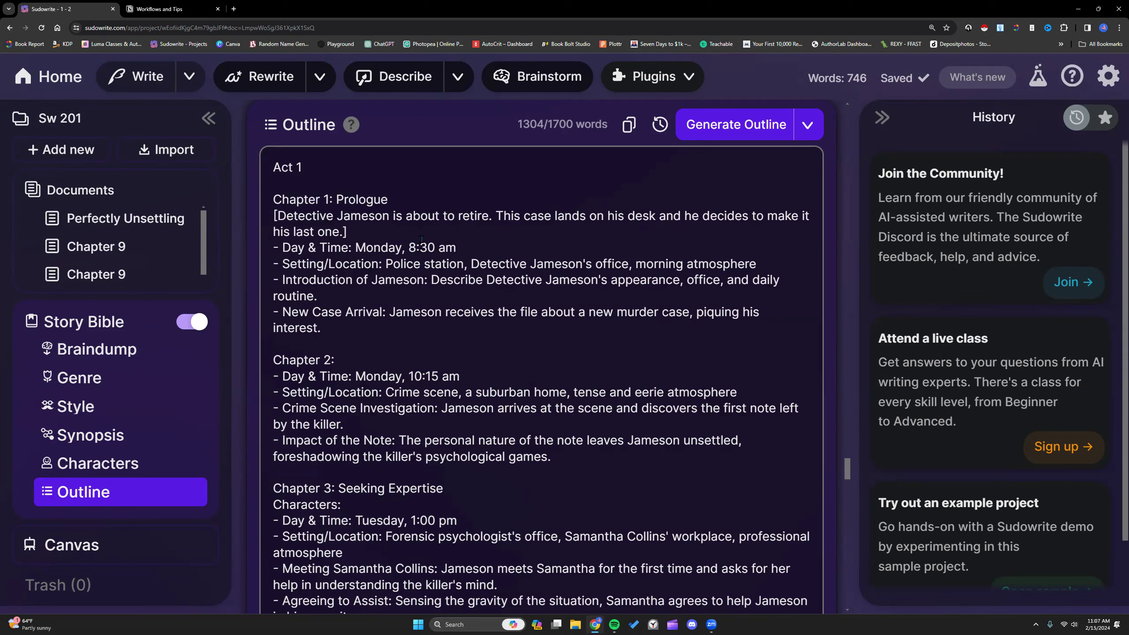
{"action": "left_click", "coordinate": [432, 314]}
{"action": "key", "text": "BackSpace"}
{"action": "type", "text": "7"}
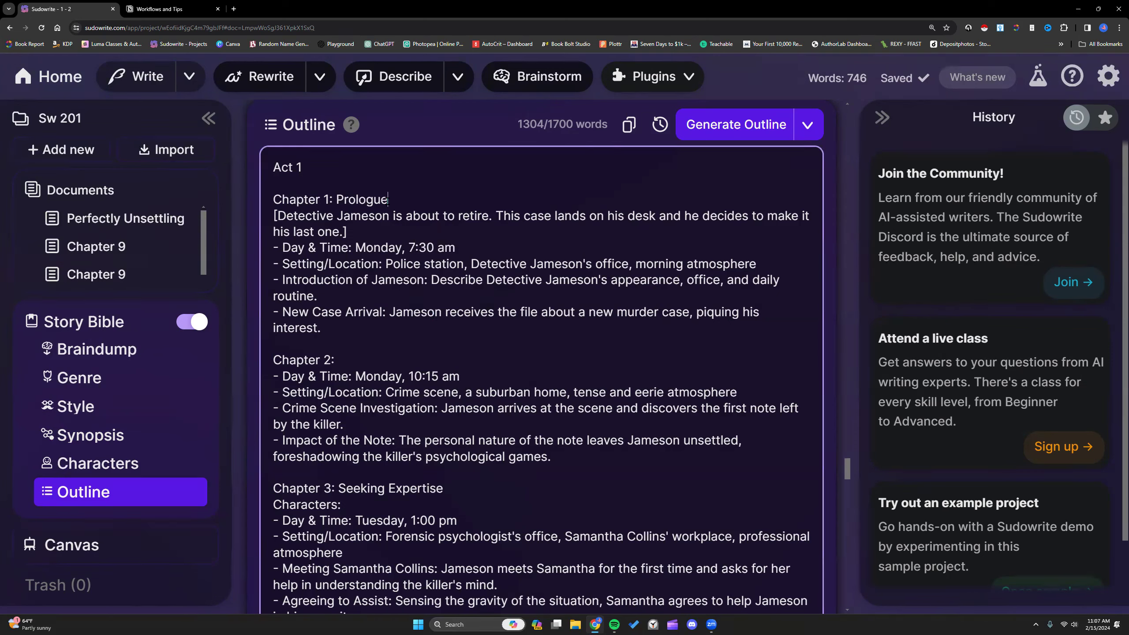
Step: Remove the titles "Prologue" and "Seeking Expertise" from the Chapter 1 and Chapter 3 headings in the outline
{"action": "left_click_drag", "start_coordinate": [388, 199], "coordinate": [337, 200]}
{"action": "key", "text": "BackSpace"}
{"action": "left_click_drag", "start_coordinate": [451, 487], "coordinate": [335, 489]}
{"action": "key", "text": "BackSpace"}
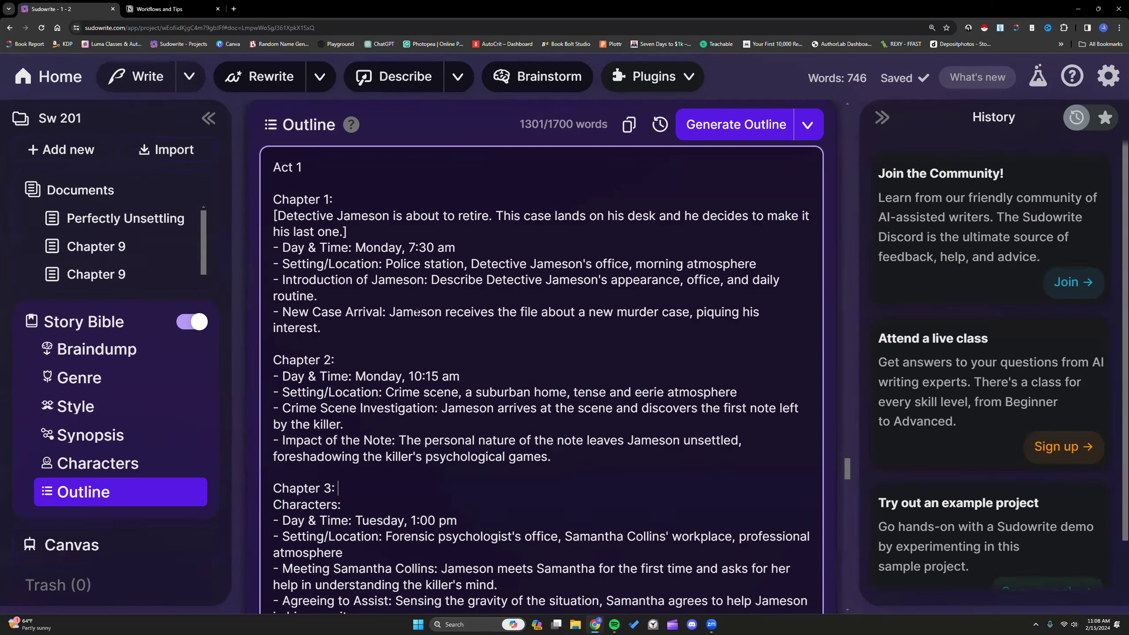
Step: Check the Chapter 9 document's outline link and the list of chapters it can be linked to
{"action": "scroll", "coordinate": [417, 313], "scroll_direction": "up", "scroll_amount": 15}
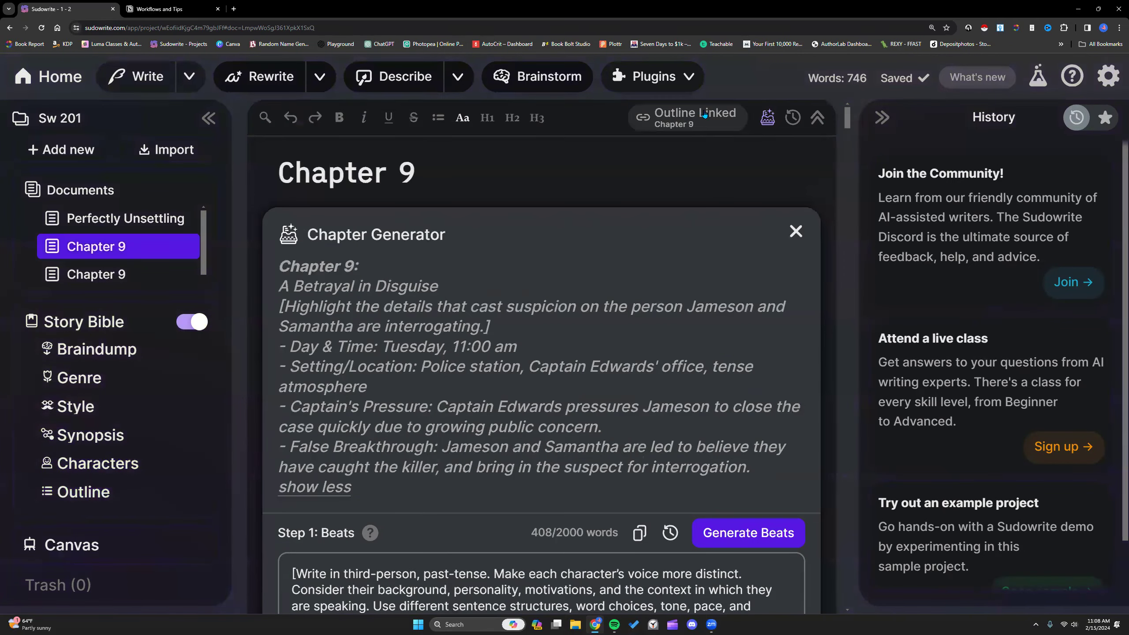
{"action": "mouse_move", "coordinate": [682, 125]}
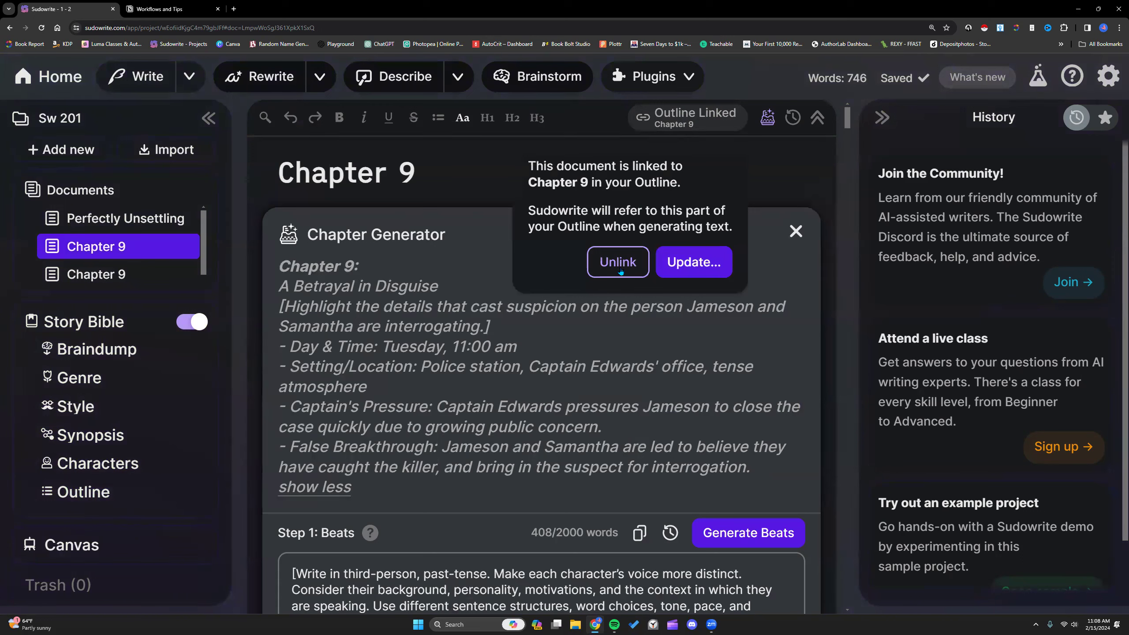
{"action": "left_click", "coordinate": [670, 269]}
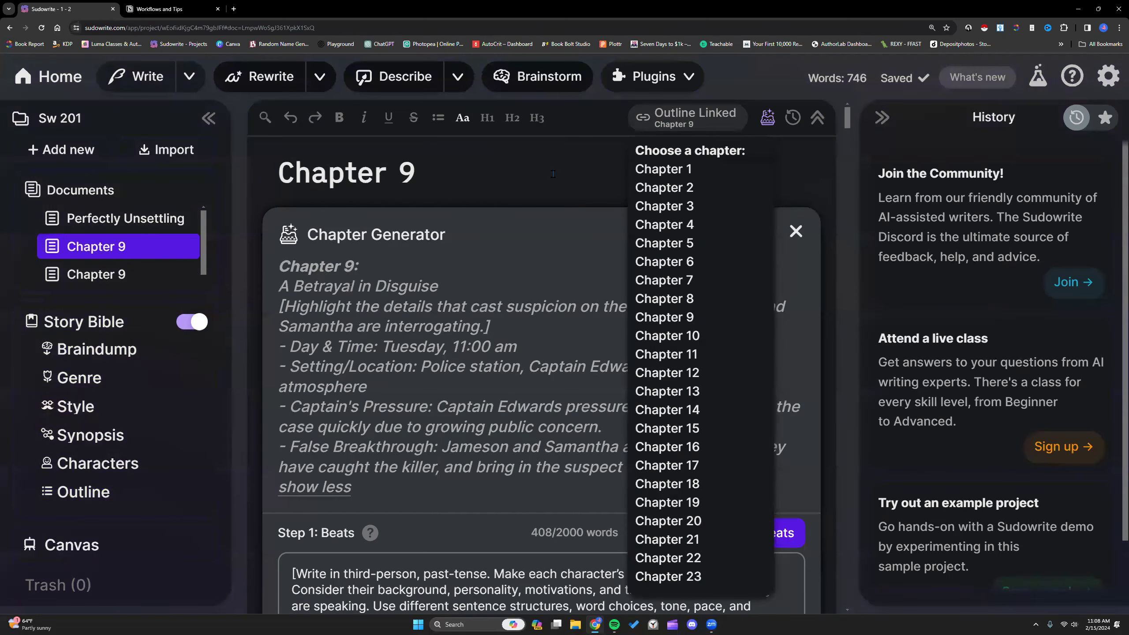
{"action": "left_click", "coordinate": [532, 182]}
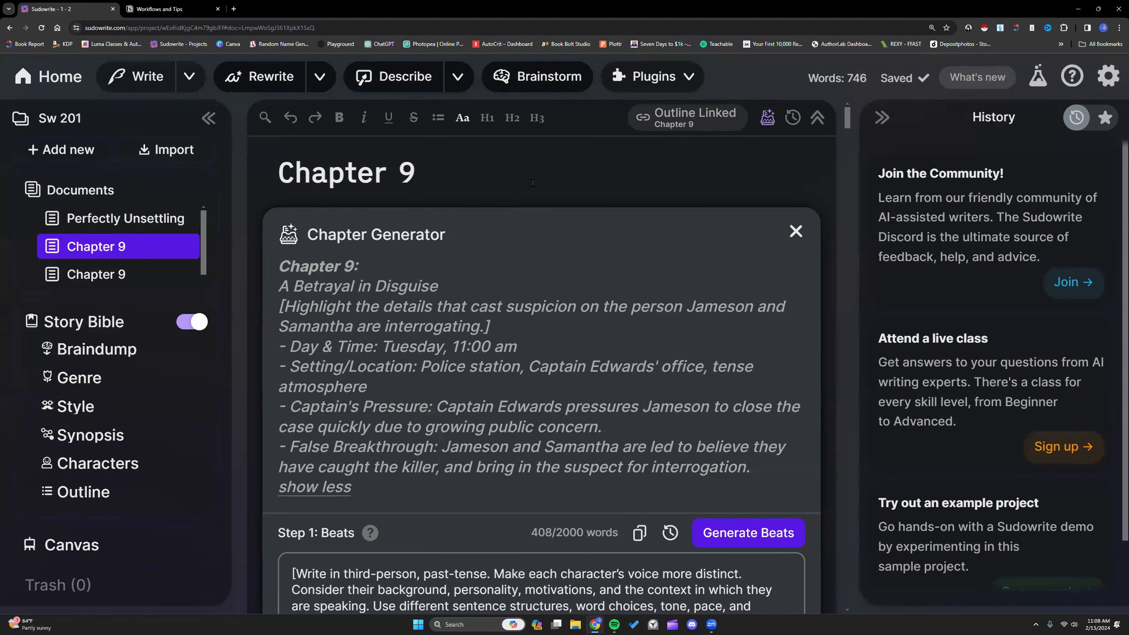
Step: Review the Chapter 9 beats in the Chapter Generator and recheck the document's outline link details
{"action": "scroll", "coordinate": [535, 255], "scroll_direction": "down", "scroll_amount": 6}
{"action": "scroll", "coordinate": [535, 256], "scroll_direction": "down", "scroll_amount": 1}
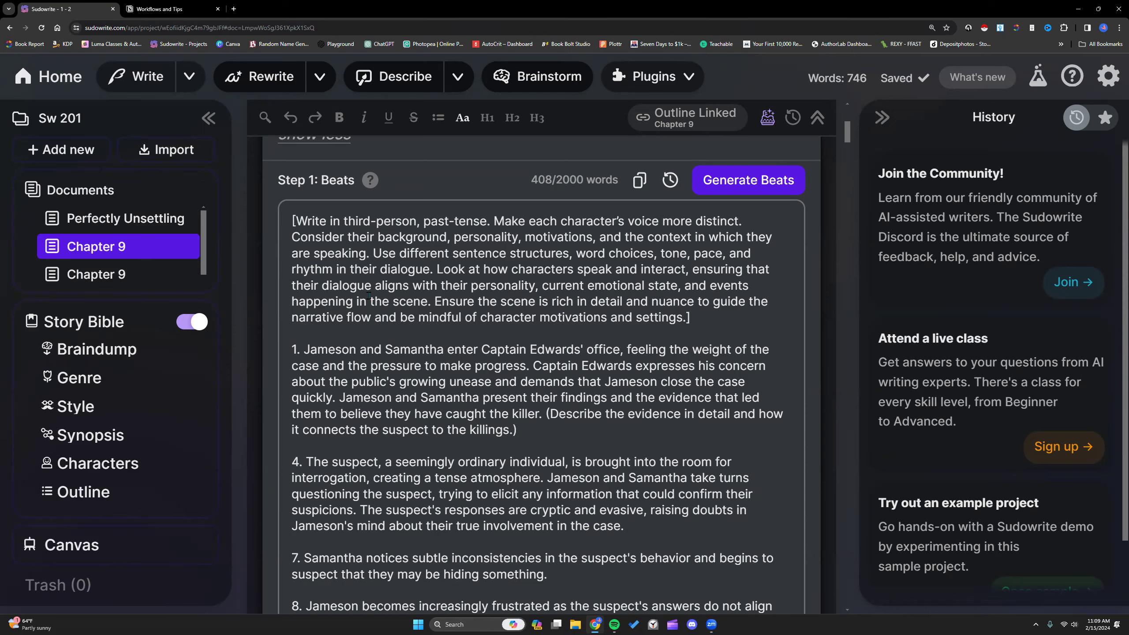
{"action": "scroll", "coordinate": [580, 340], "scroll_direction": "up", "scroll_amount": 8}
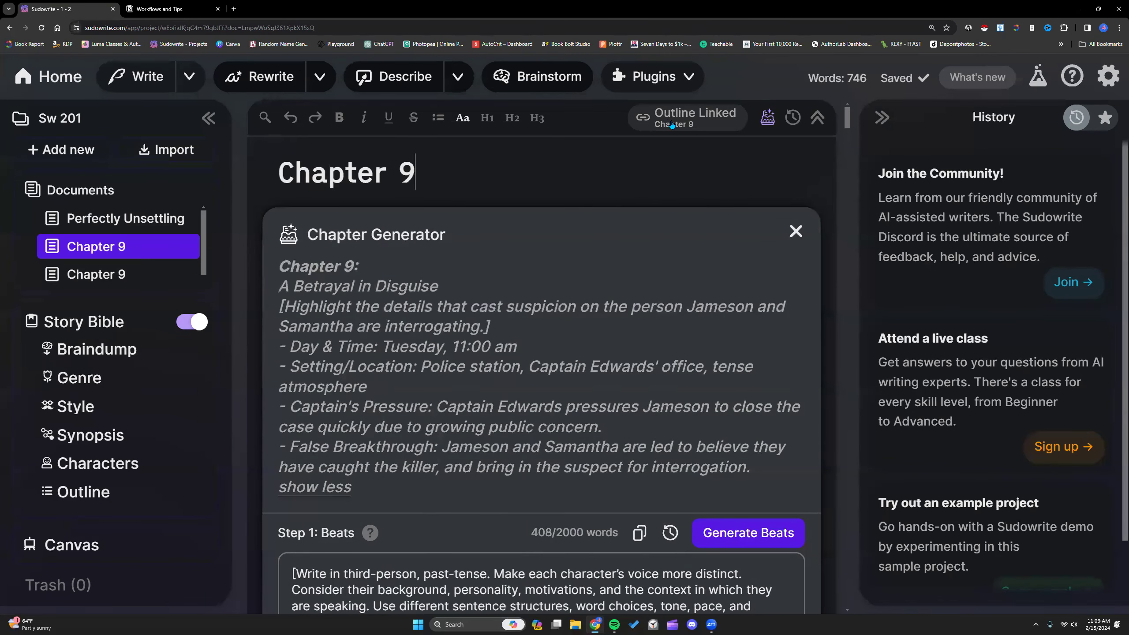
{"action": "left_click", "coordinate": [671, 125]}
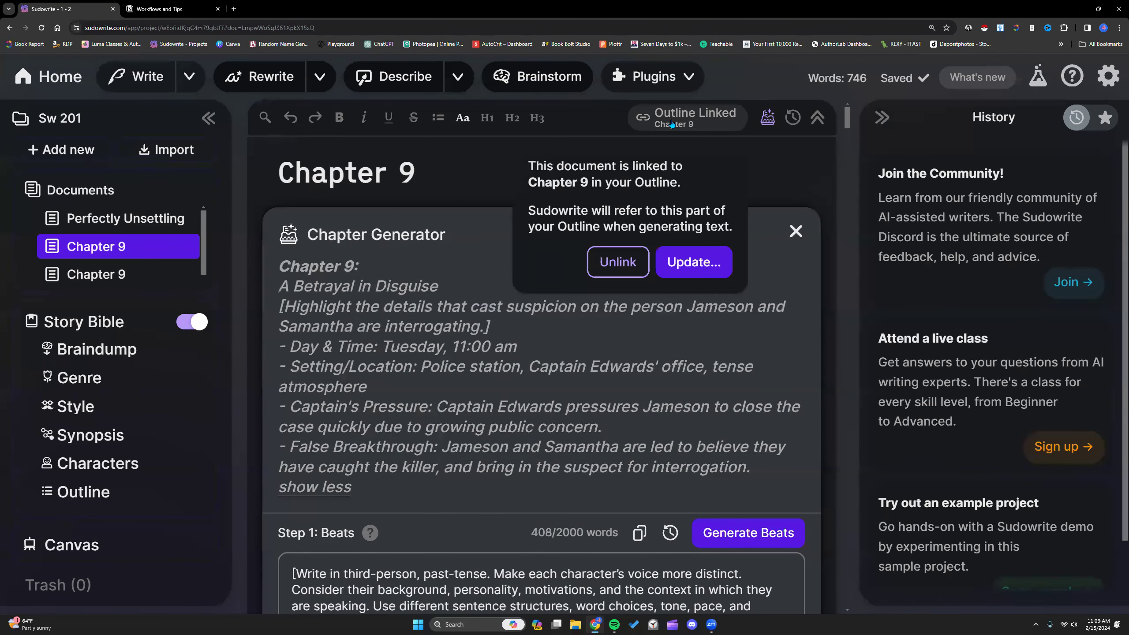
{"action": "left_click", "coordinate": [428, 177]}
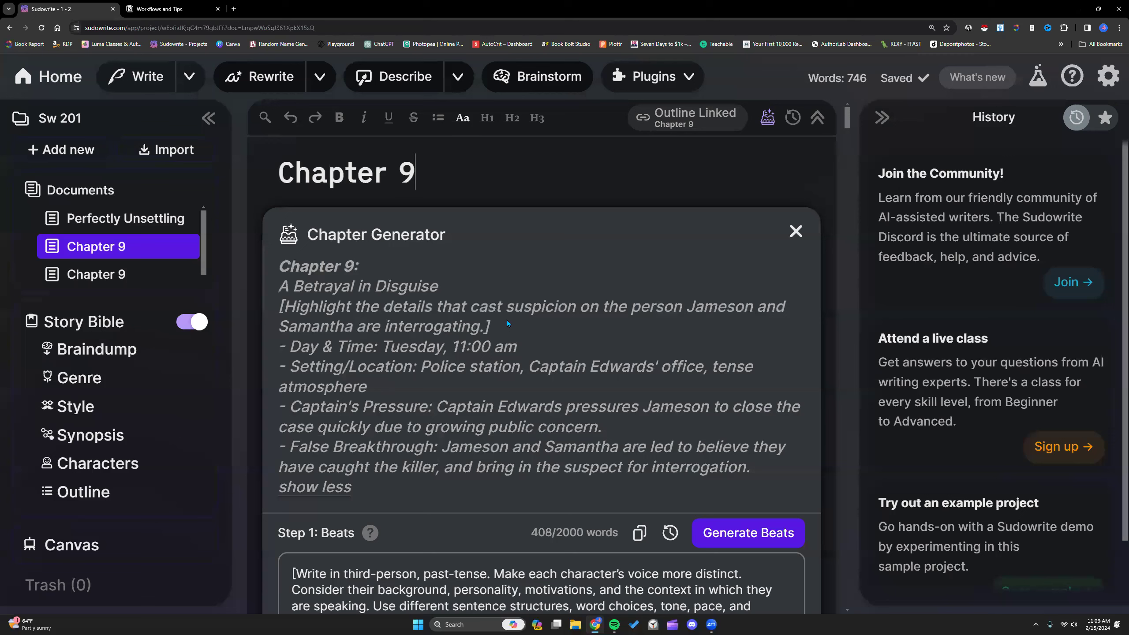
{"action": "left_click", "coordinate": [700, 124]}
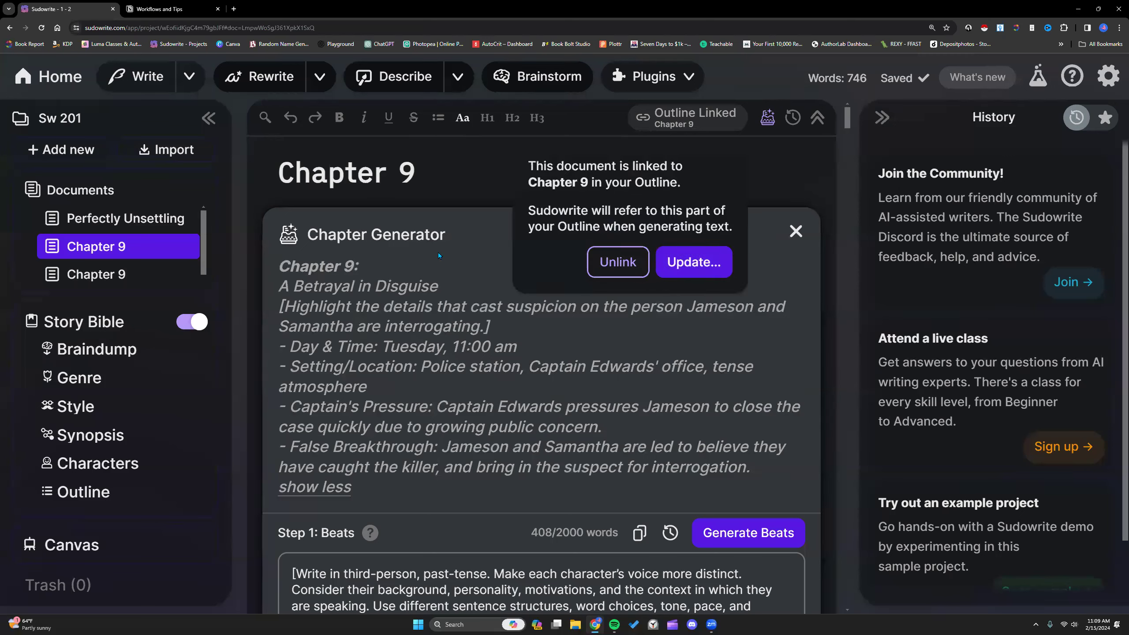
Step: In the outline's Chapter 1, delete the bracketed retirement note and set the Setting/Location to "Detective Jameson's home, morning atmosphere"
{"action": "left_click", "coordinate": [83, 491]}
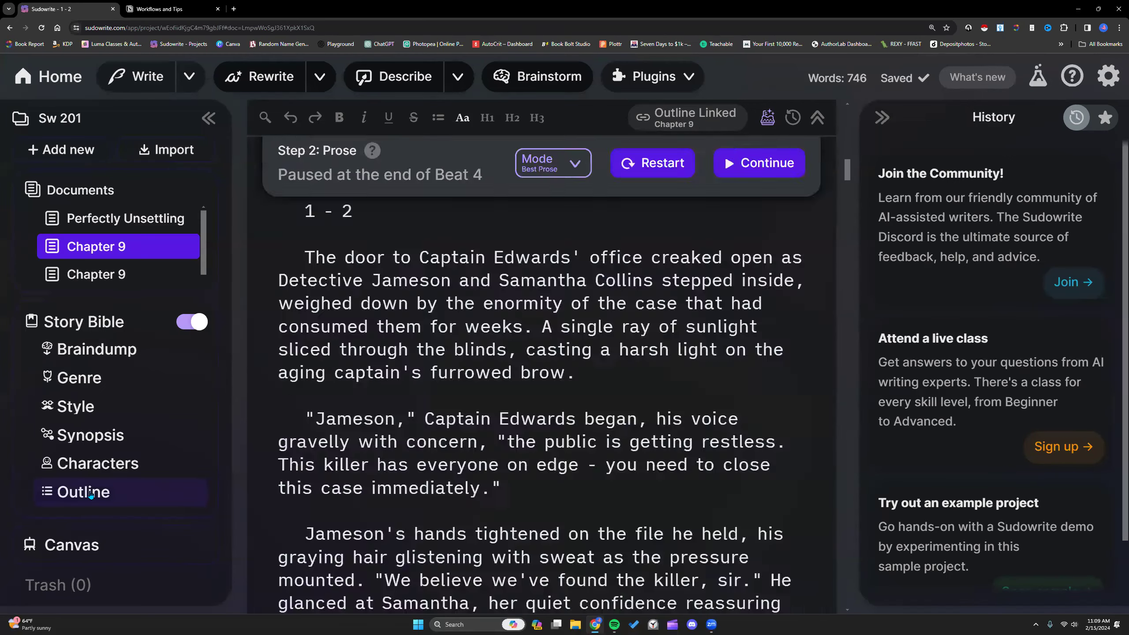
{"action": "scroll", "coordinate": [348, 289], "scroll_direction": "down", "scroll_amount": 2}
{"action": "scroll", "coordinate": [348, 289], "scroll_direction": "up", "scroll_amount": 2}
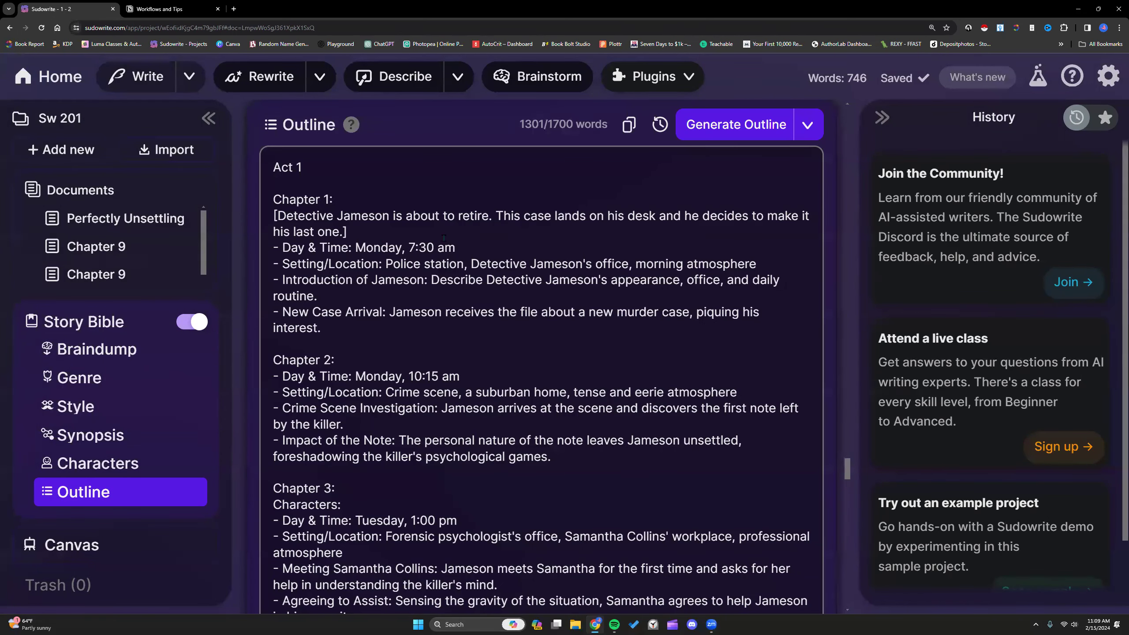
{"action": "left_click_drag", "start_coordinate": [500, 217], "coordinate": [272, 220]}
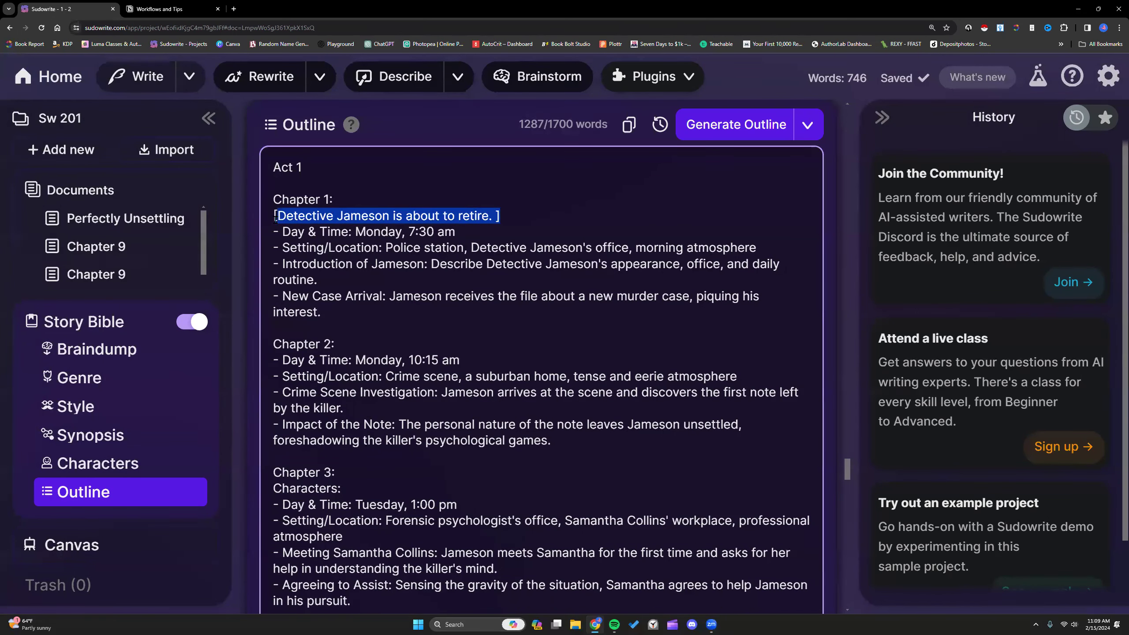
{"action": "key", "text": "BackSpace"}
{"action": "key", "text": "BackSpace"}
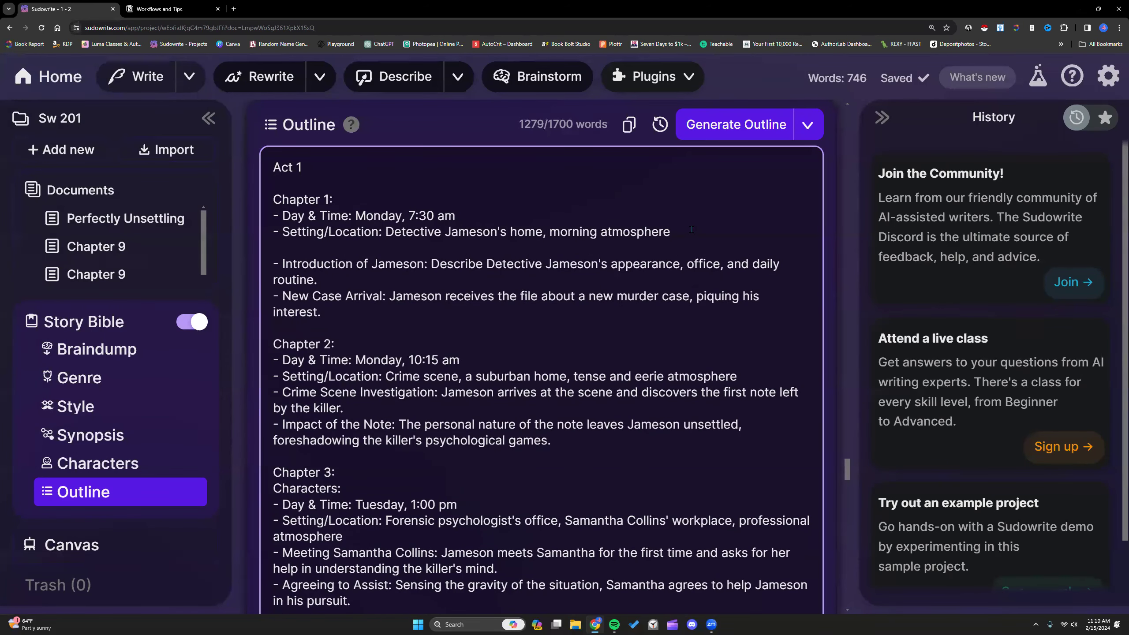
{"action": "key", "text": "Delete"}
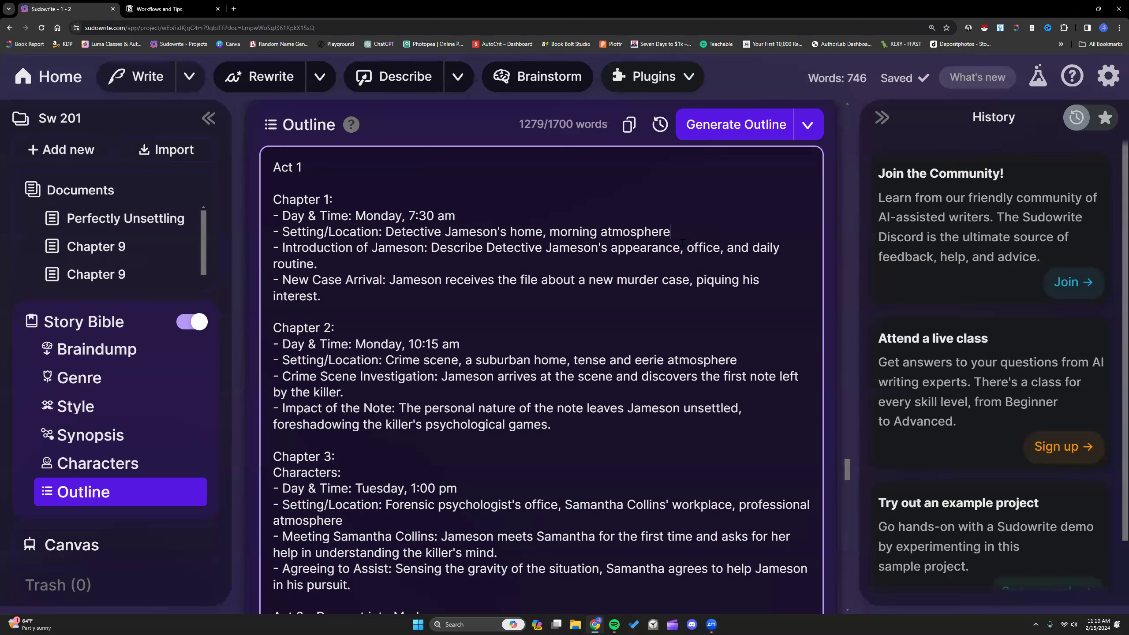
{"action": "left_click_drag", "start_coordinate": [687, 248], "coordinate": [699, 261]}
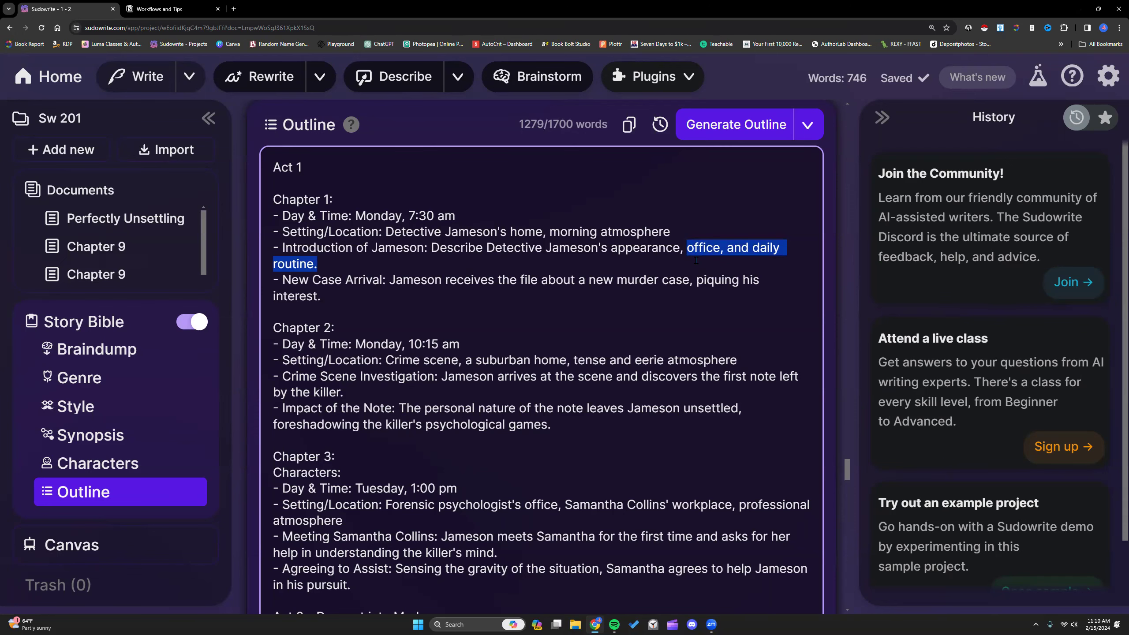
{"action": "key", "text": "BackSpace"}
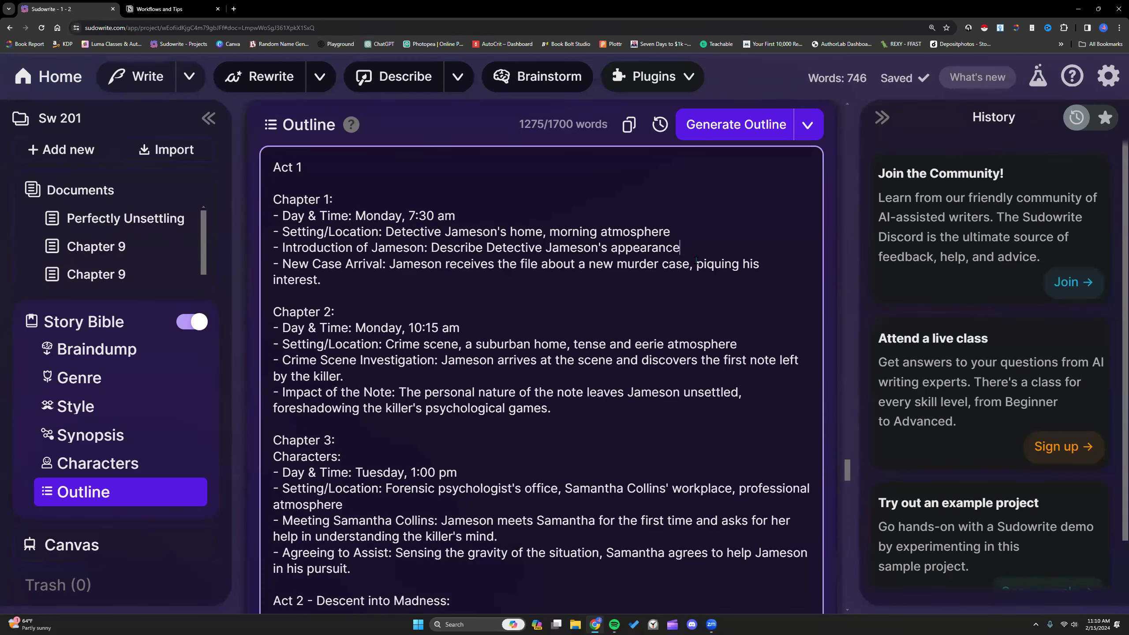
{"action": "type", "text": "as he"}
Step: Delete the "Introduction of Jameson" line from Chapter 1 of the outline
{"action": "left_click_drag", "start_coordinate": [718, 248], "coordinate": [275, 249]}
{"action": "key", "text": "BackSpace"}
{"action": "key", "text": "BackSpace"}
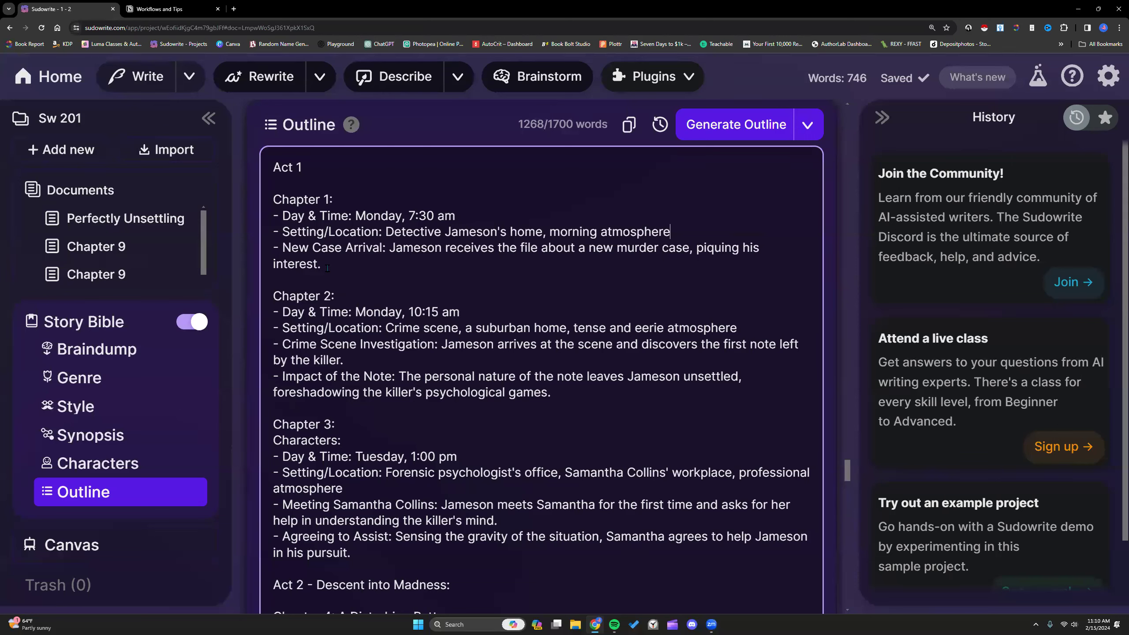
Step: Create a new untitled document and dismiss its Chapter Generator to leave a blank writing page
{"action": "left_click", "coordinate": [73, 155]}
{"action": "left_click", "coordinate": [77, 183]}
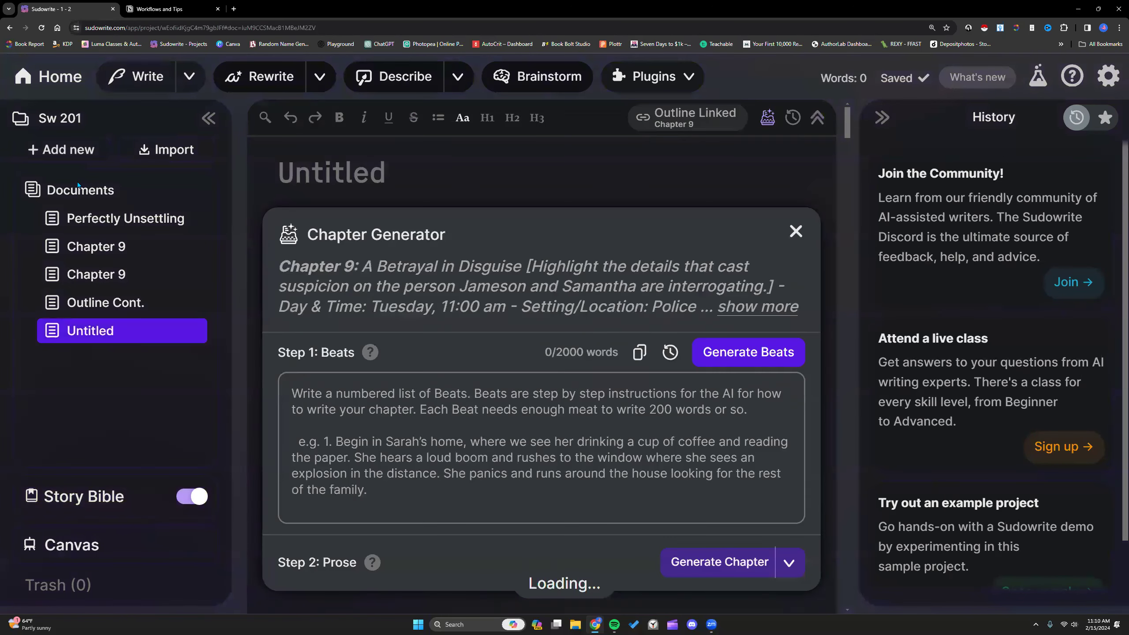
{"action": "left_click", "coordinate": [796, 226]}
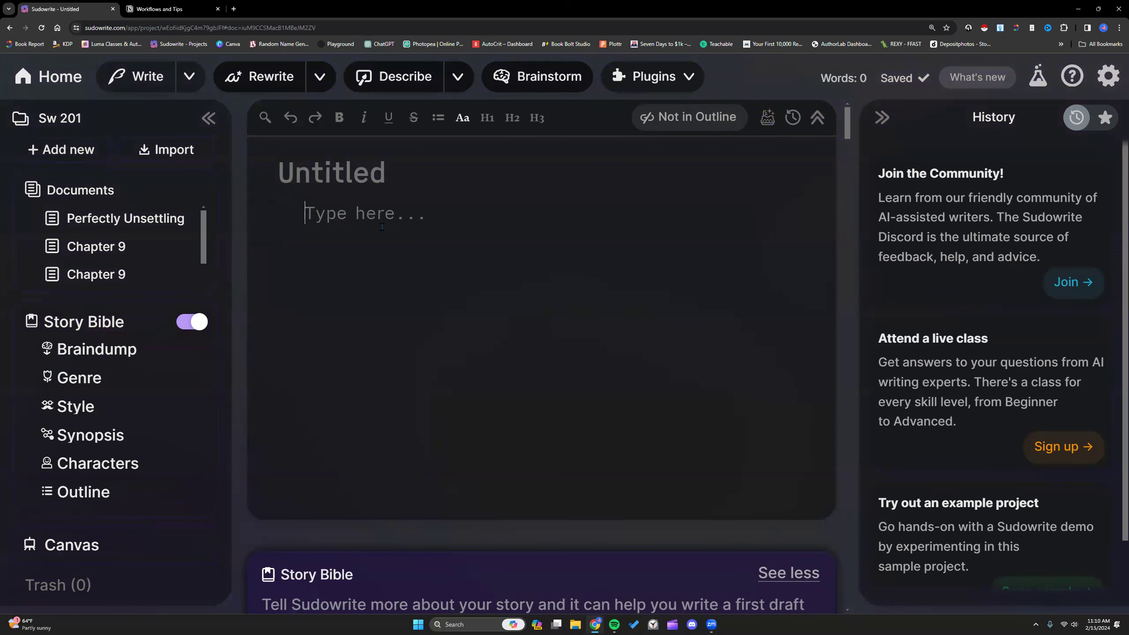
Step: Set the number of cards to 2 in the Write settings
{"action": "left_click", "coordinate": [189, 76]}
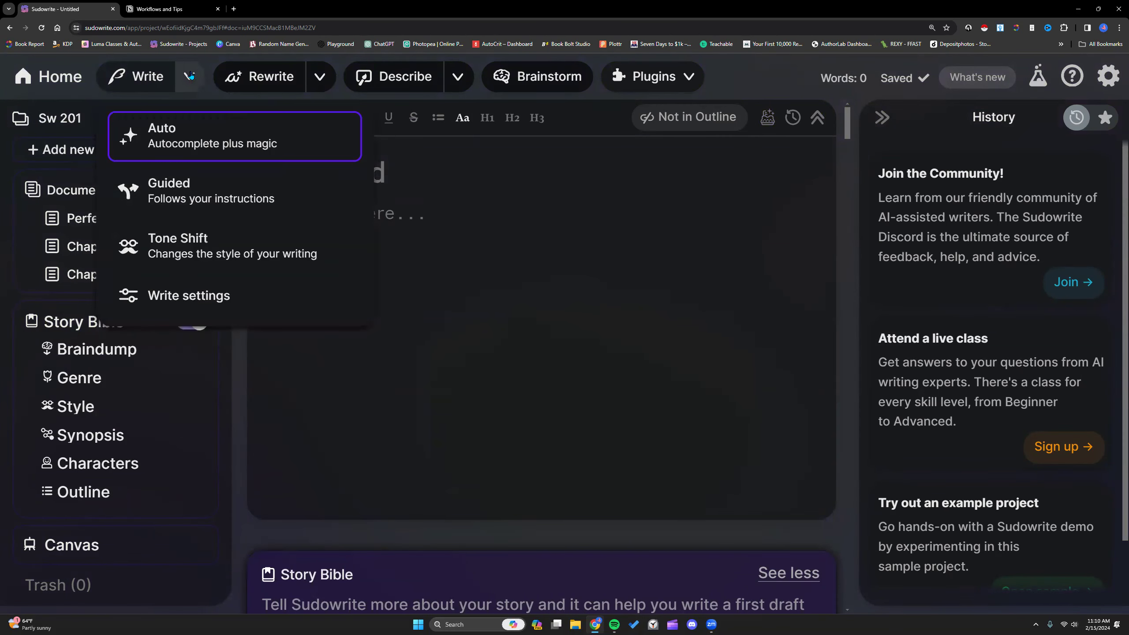
{"action": "left_click", "coordinate": [195, 295]}
{"action": "left_click", "coordinate": [144, 269]}
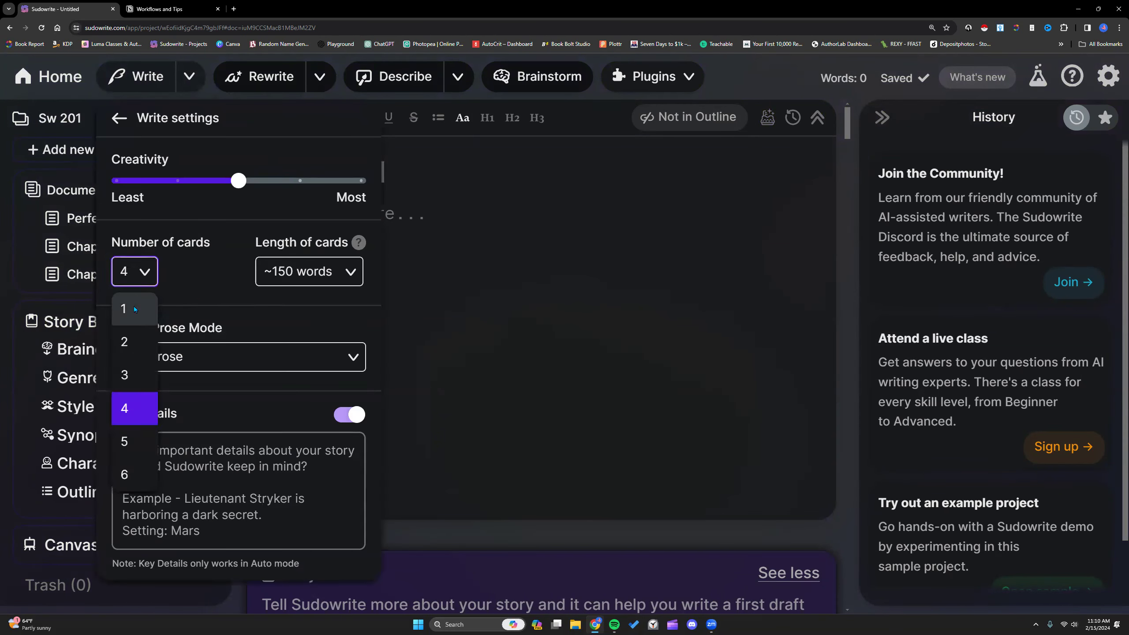
{"action": "left_click", "coordinate": [135, 342]}
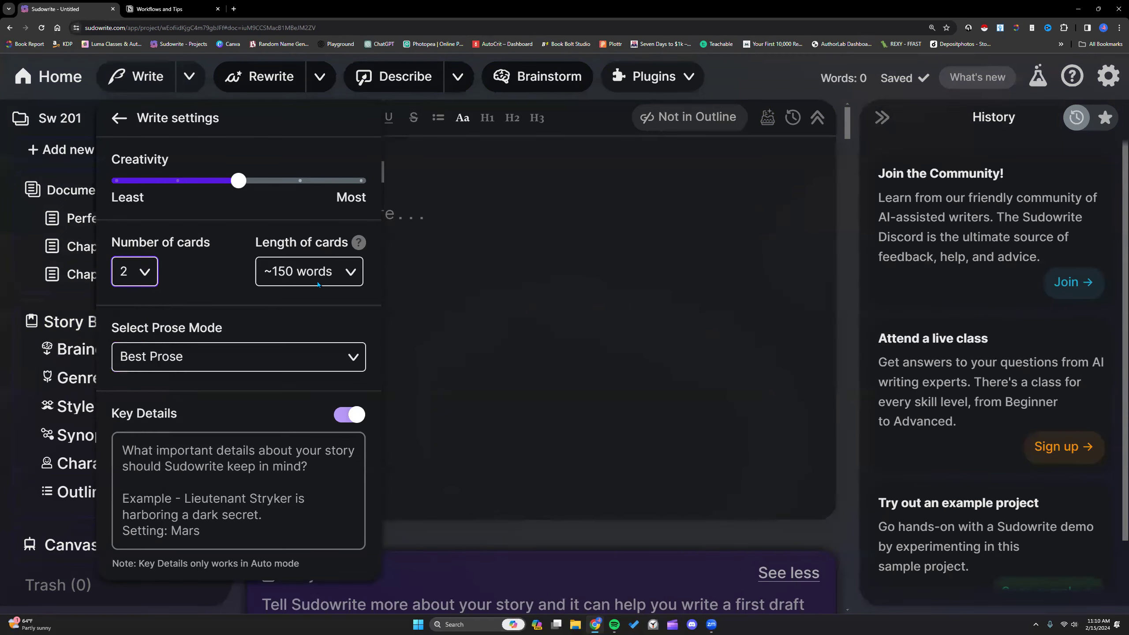
Step: Review the standard and experimental prose modes in the Write settings, choose Best Prose, and leave the settings
{"action": "left_click", "coordinate": [353, 357]}
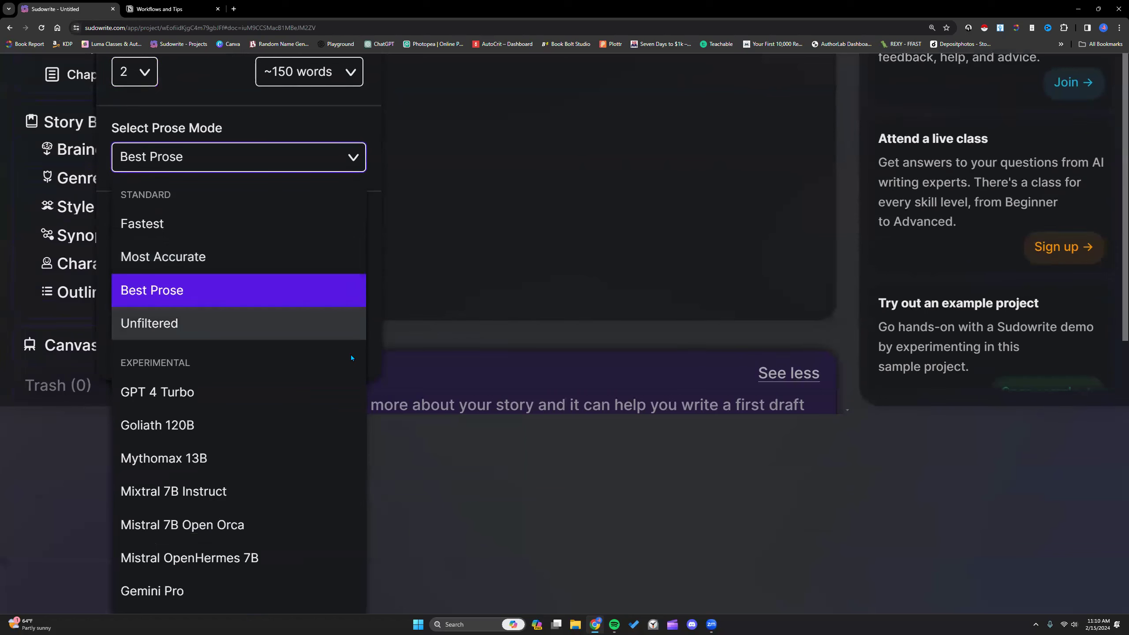
{"action": "left_click", "coordinate": [466, 217]}
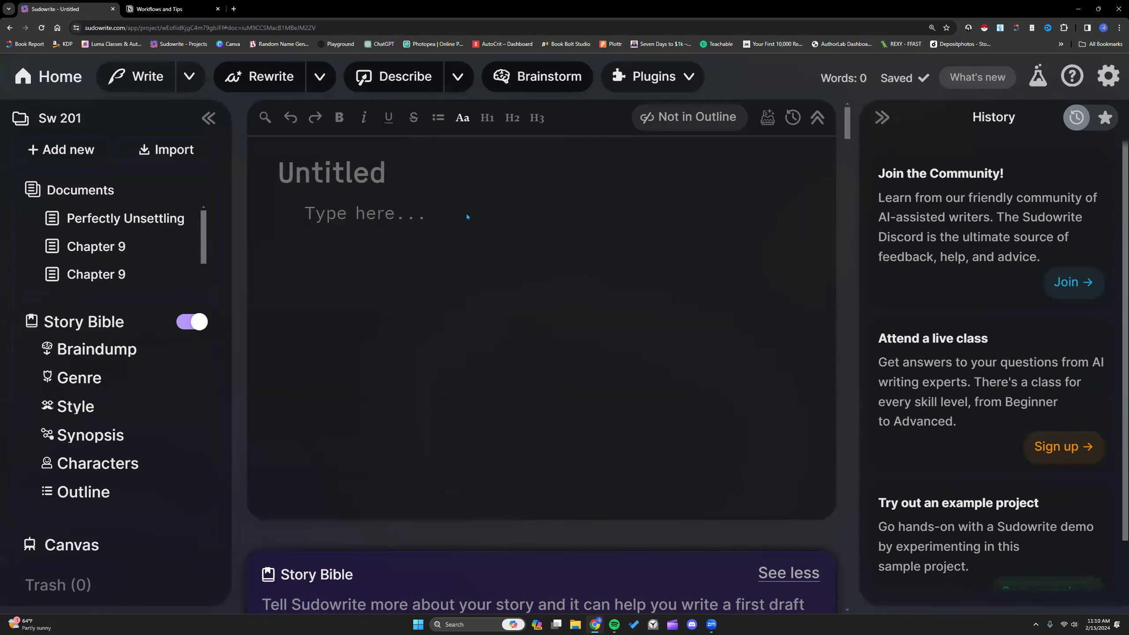
{"action": "left_click", "coordinate": [189, 76]}
{"action": "left_click", "coordinate": [209, 293]}
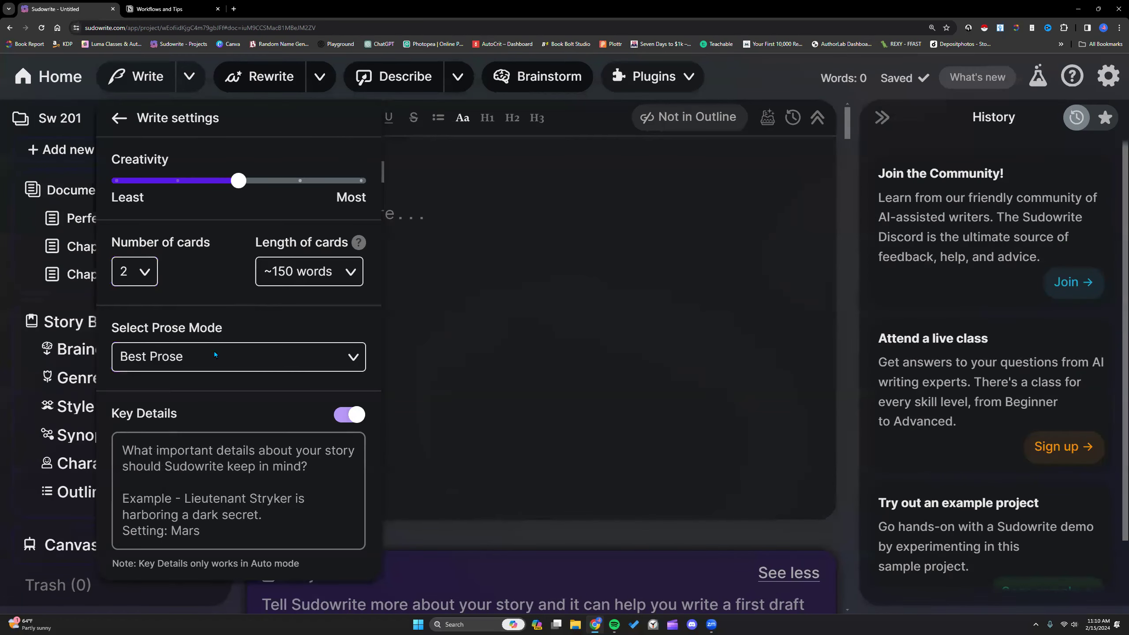
{"action": "left_click", "coordinate": [258, 354]}
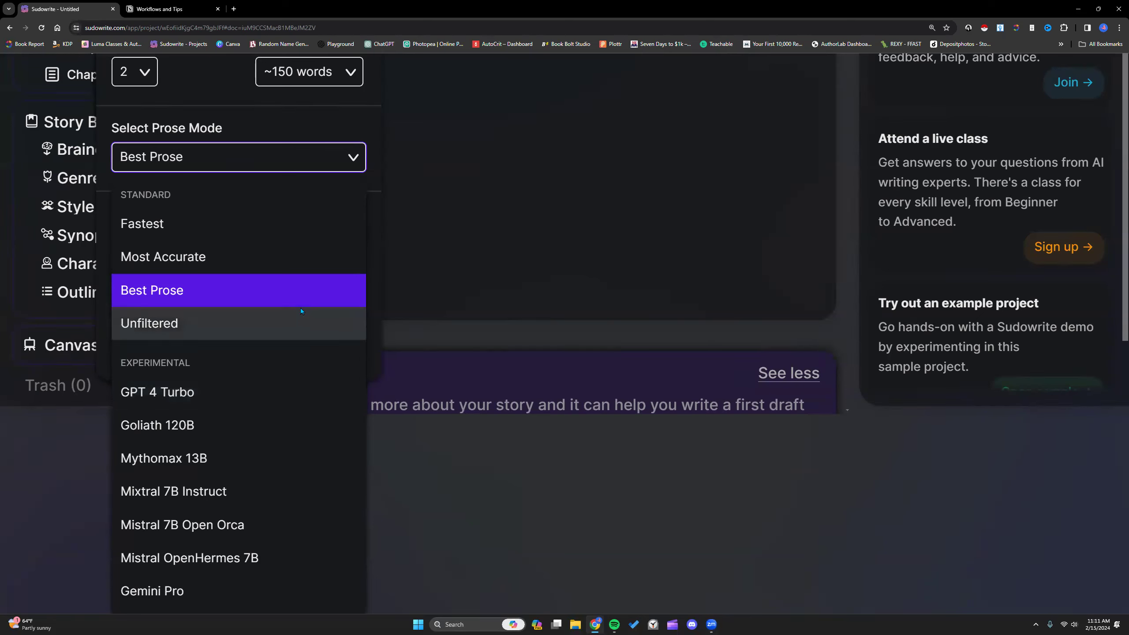
{"action": "left_click", "coordinate": [188, 285]}
{"action": "left_click", "coordinate": [477, 393]}
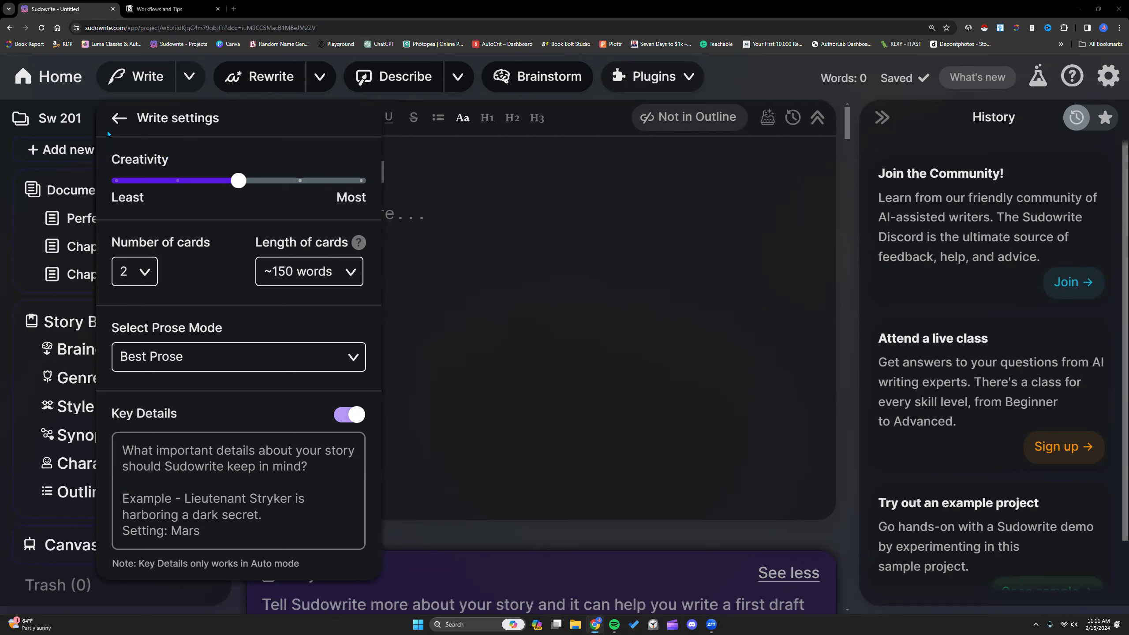
{"action": "left_click", "coordinate": [116, 120]}
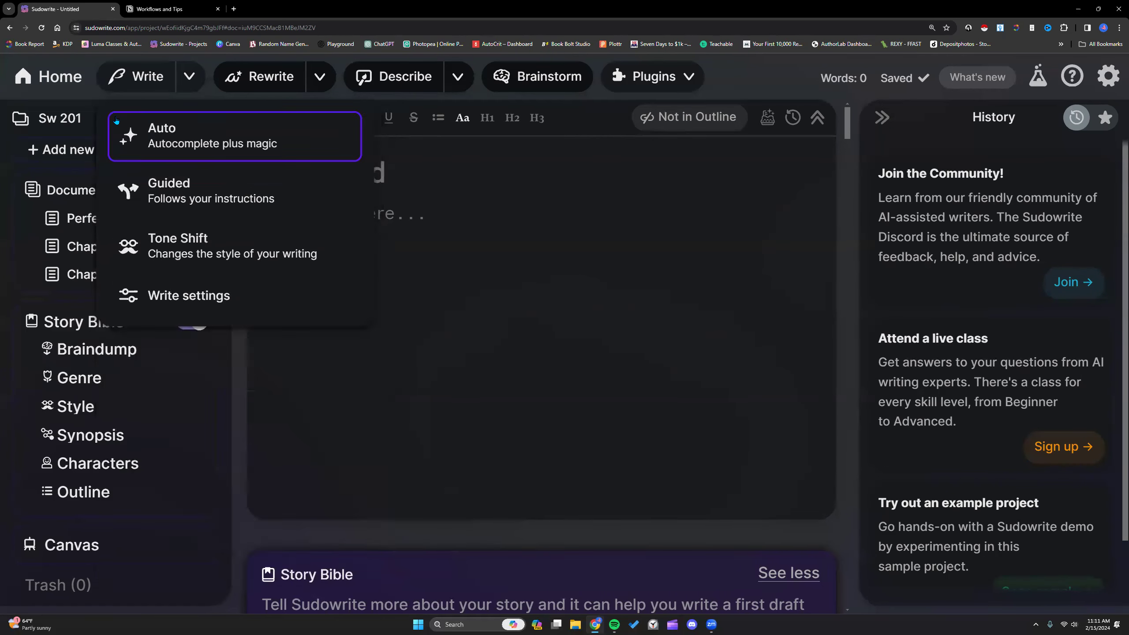
Step: Enter "The spaceship floated through space, adrift with no signs of life." in the untitled document and generate continuations with Write in Auto mode
{"action": "left_click", "coordinate": [402, 211]}
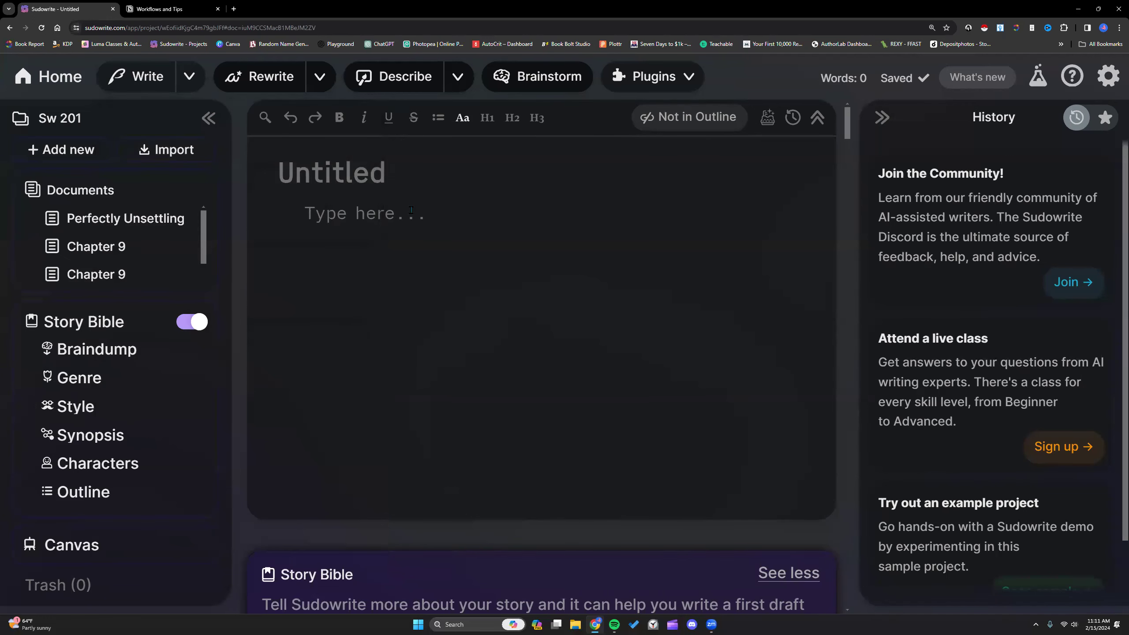
{"action": "type", "text": "The spaceship floated through space, adrift with no signs of life."}
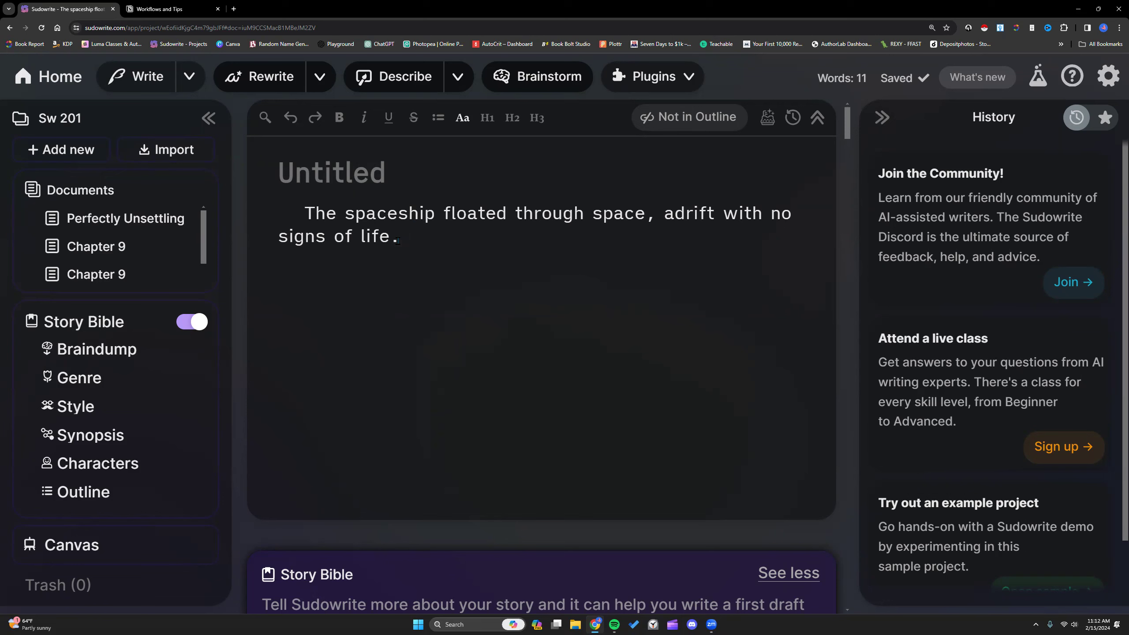
{"action": "left_click", "coordinate": [145, 79]}
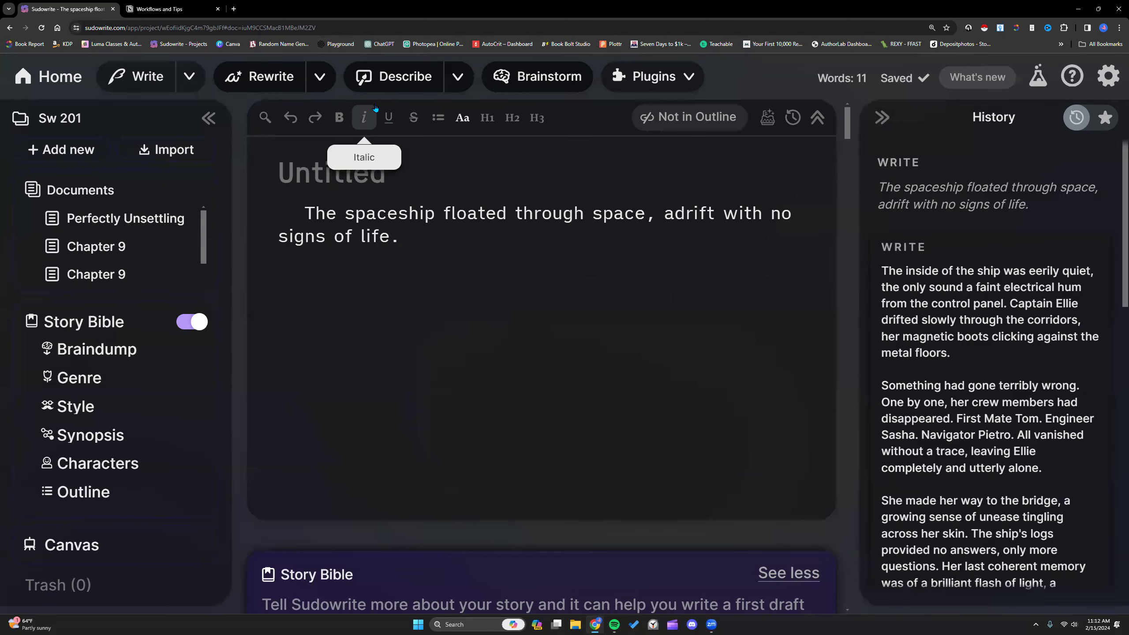
Step: Look through the generated Write cards and insert the second one, starting "The air was stale and still", after the opening sentence
{"action": "scroll", "coordinate": [926, 343], "scroll_direction": "down", "scroll_amount": 5}
{"action": "scroll", "coordinate": [925, 344], "scroll_direction": "down", "scroll_amount": 5}
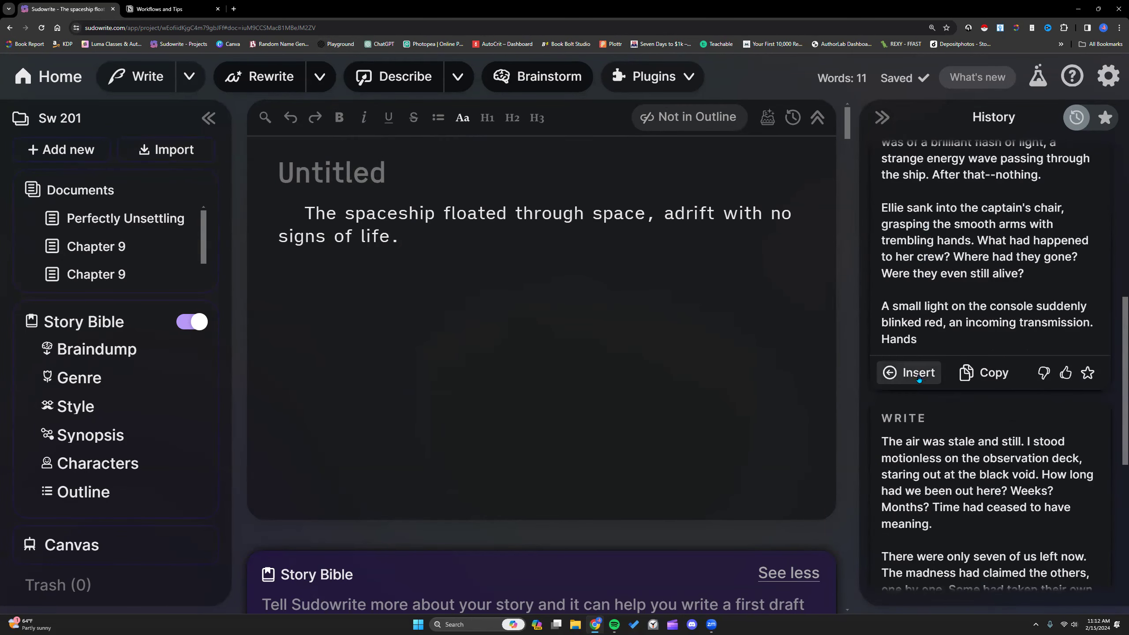
{"action": "scroll", "coordinate": [910, 453], "scroll_direction": "down", "scroll_amount": 8}
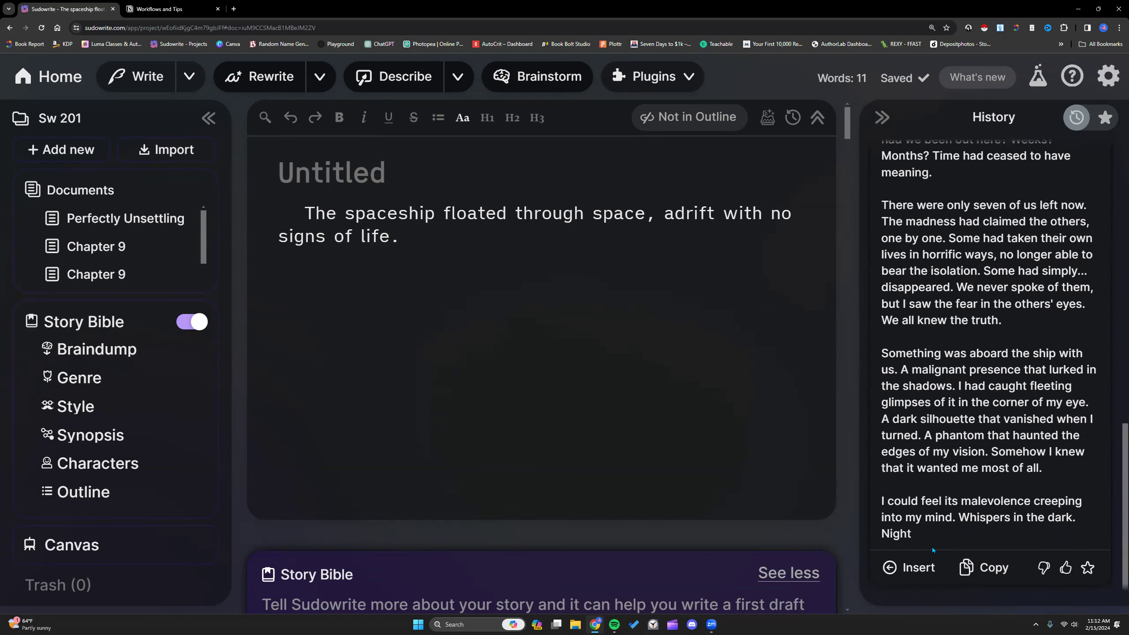
{"action": "left_click", "coordinate": [908, 568]}
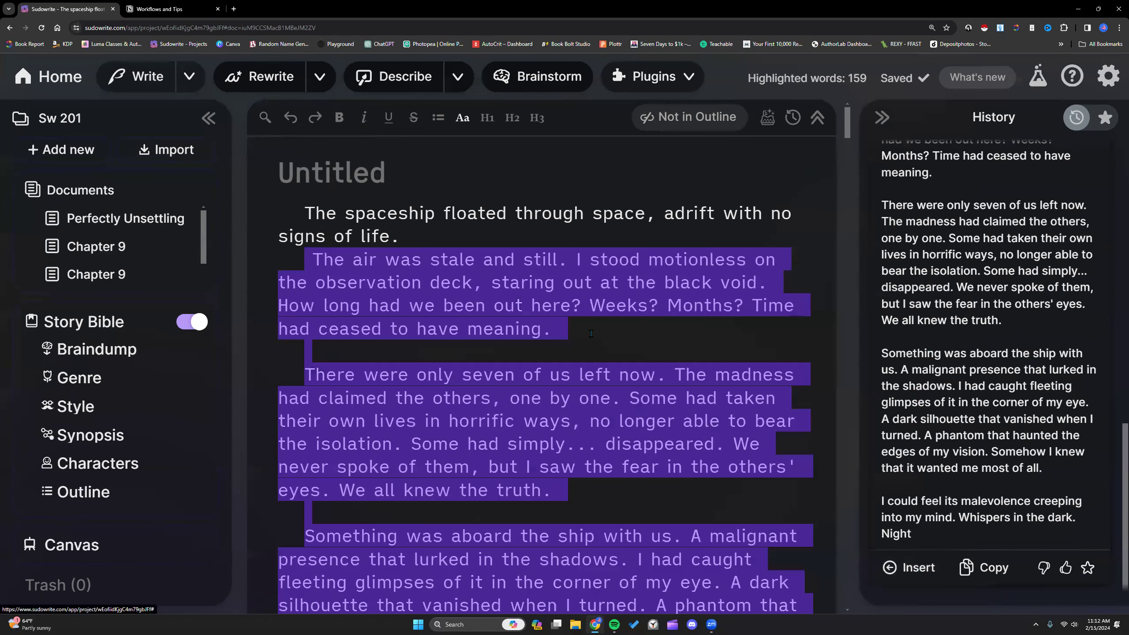
{"action": "left_click", "coordinate": [590, 335]}
{"action": "scroll", "coordinate": [589, 335], "scroll_direction": "down", "scroll_amount": 6}
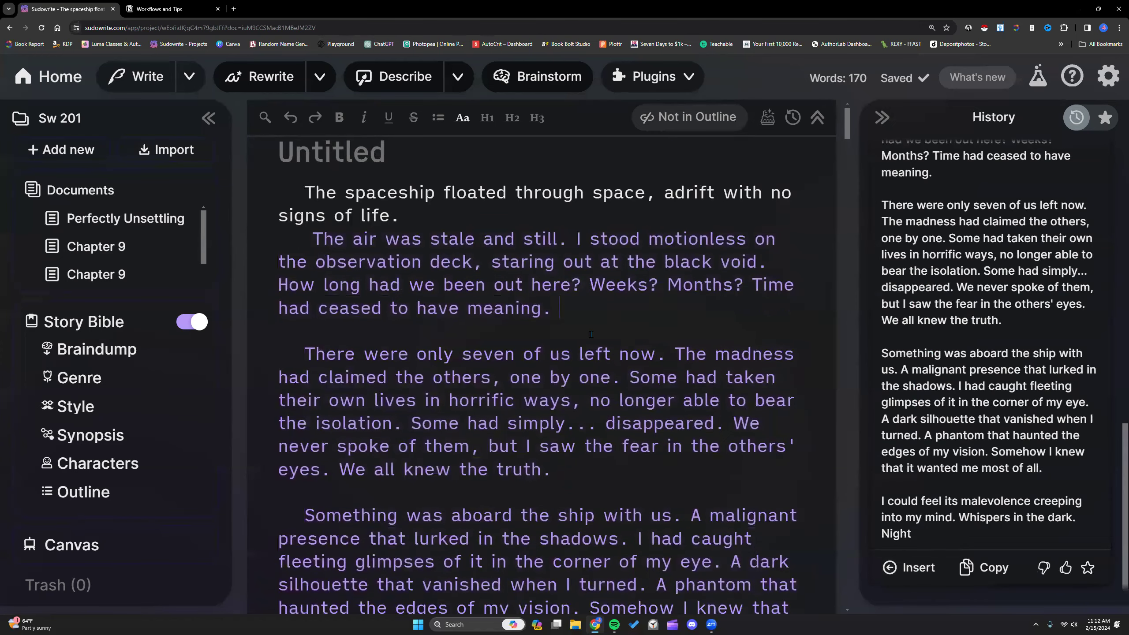
{"action": "scroll", "coordinate": [590, 335], "scroll_direction": "down", "scroll_amount": 3}
Step: Place the cursor at the end of the story text and switch Write to Guided mode, ready for a custom instruction
{"action": "left_click", "coordinate": [565, 279]}
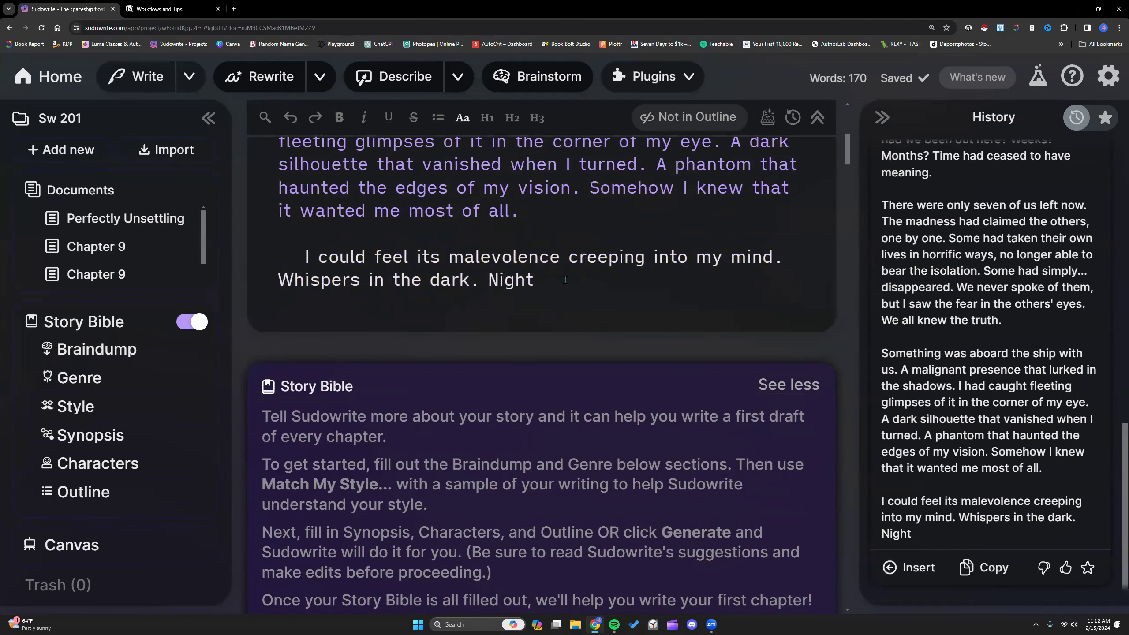
{"action": "left_click", "coordinate": [189, 76]}
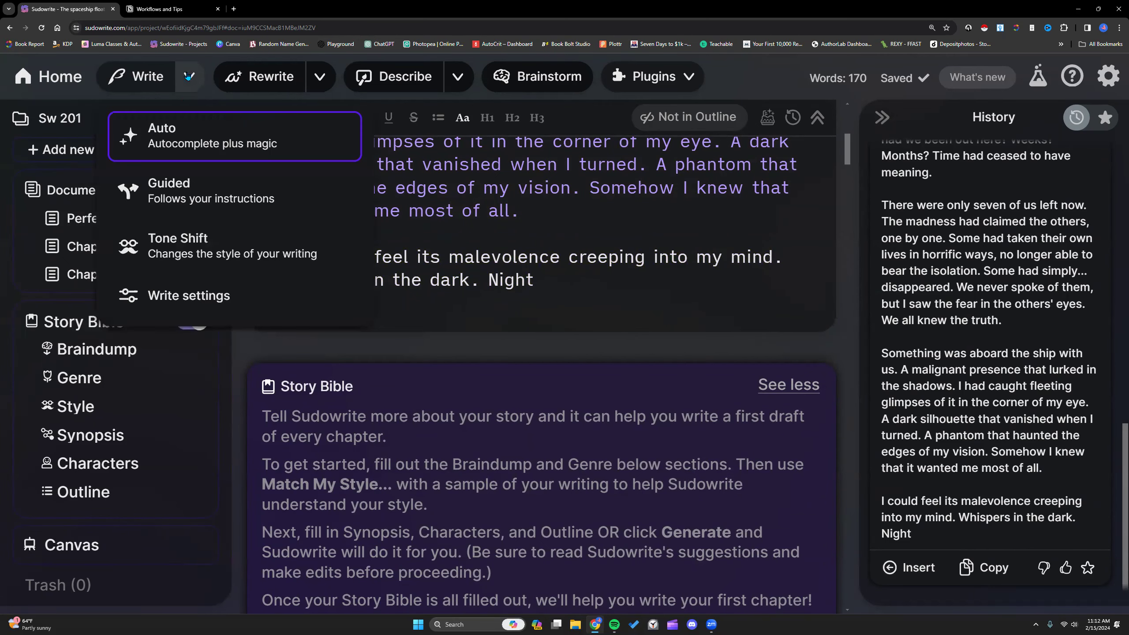
{"action": "left_click", "coordinate": [181, 186]}
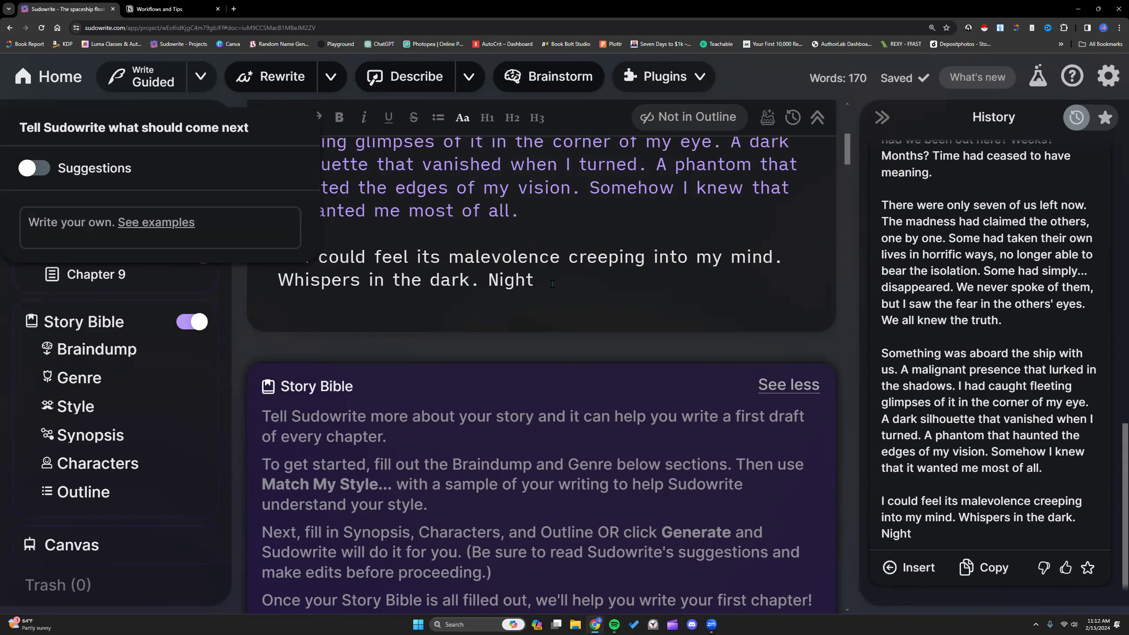
{"action": "left_click_drag", "start_coordinate": [552, 284], "coordinate": [457, 188]}
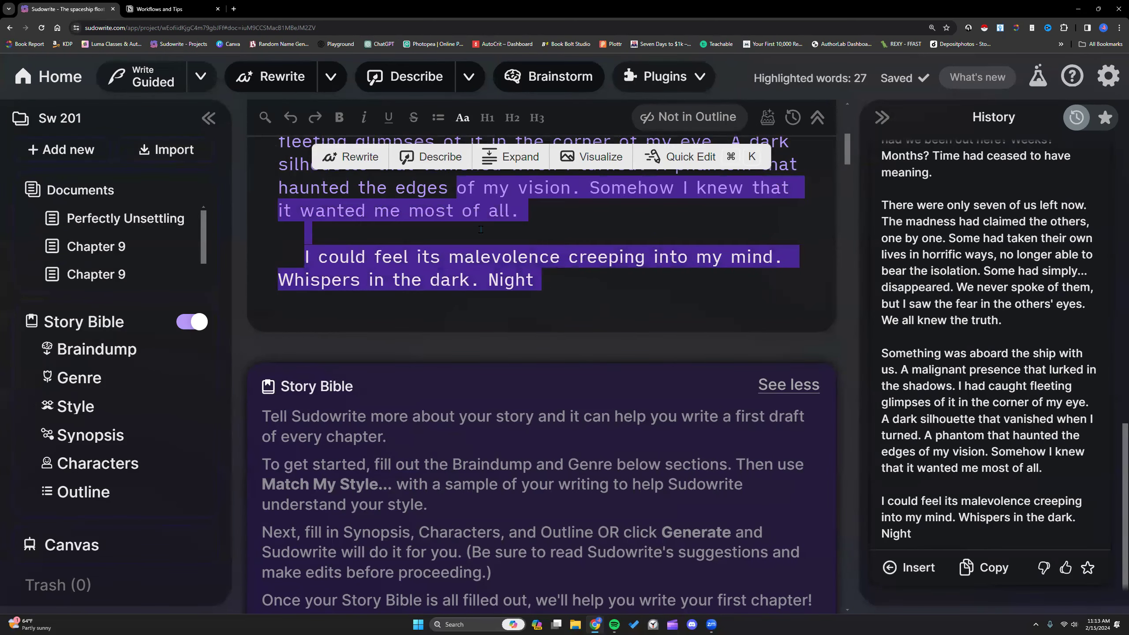
{"action": "left_click", "coordinate": [564, 292]}
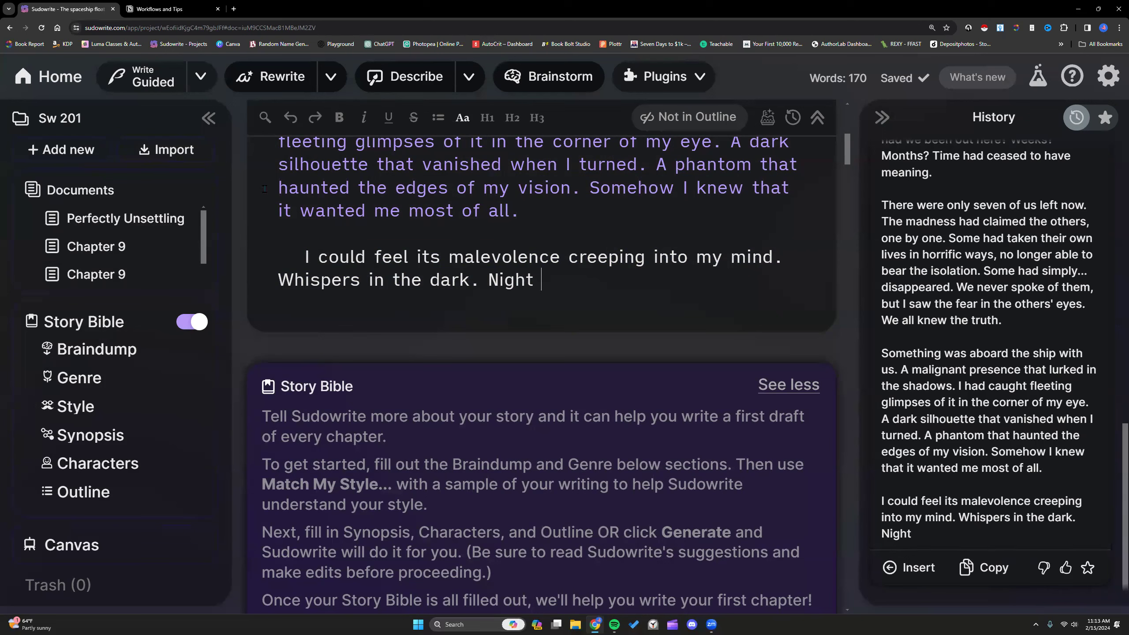
{"action": "left_click", "coordinate": [202, 78]}
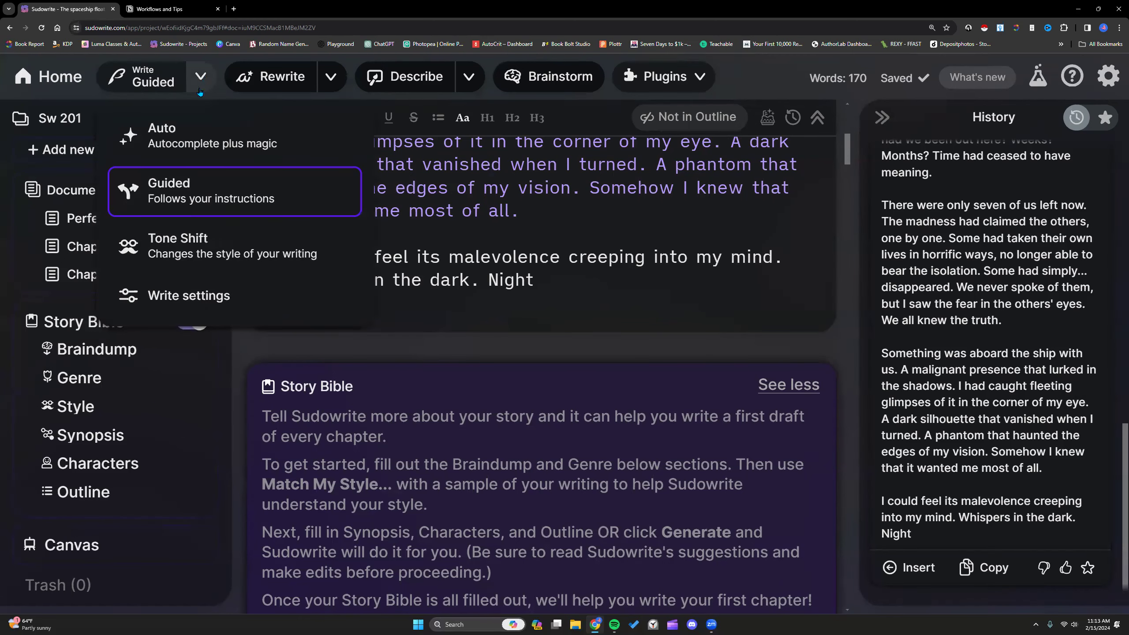
{"action": "left_click", "coordinate": [191, 192]}
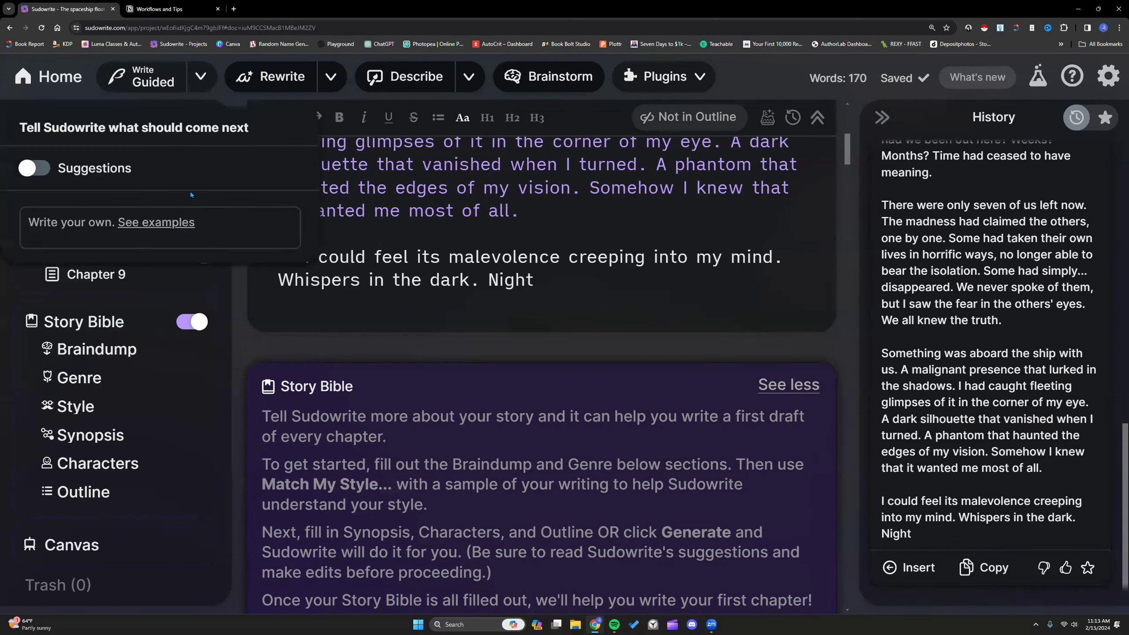
{"action": "left_click", "coordinate": [68, 223]}
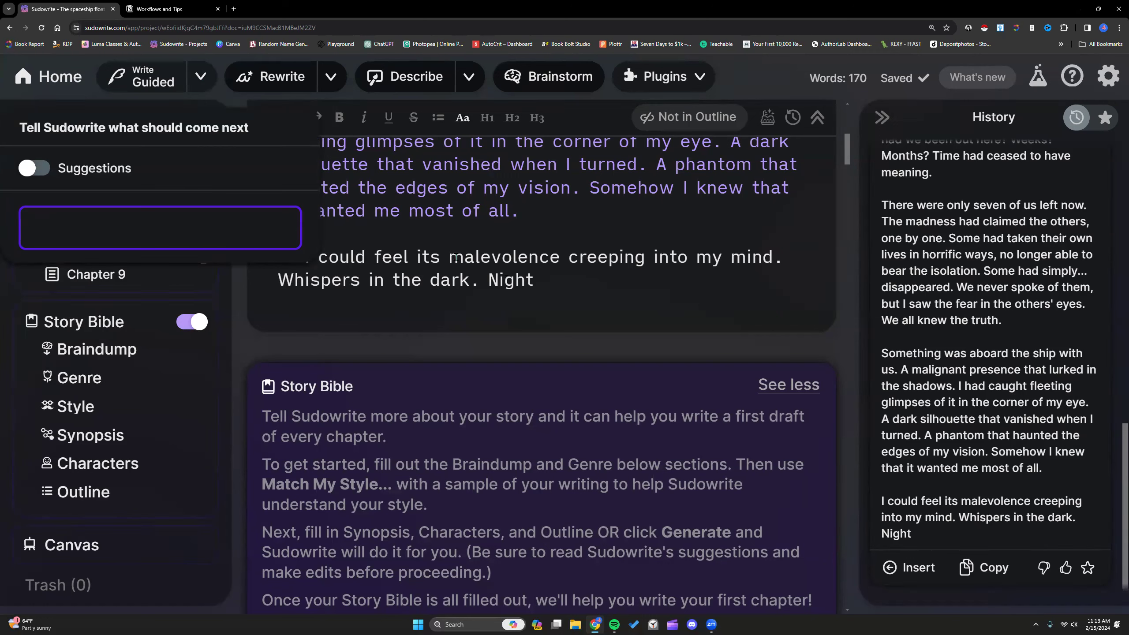
Step: Turn on Guided suggestions to view ideas for what should come next, turn them off again and return to the text
{"action": "left_click", "coordinate": [34, 167]}
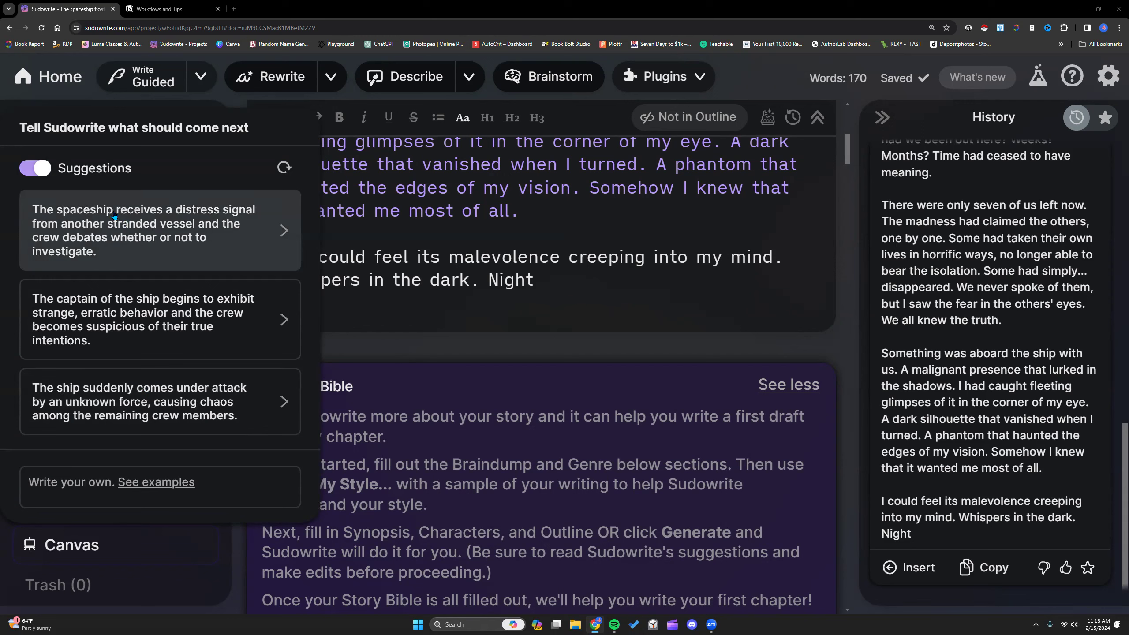
{"action": "left_click", "coordinate": [37, 168]}
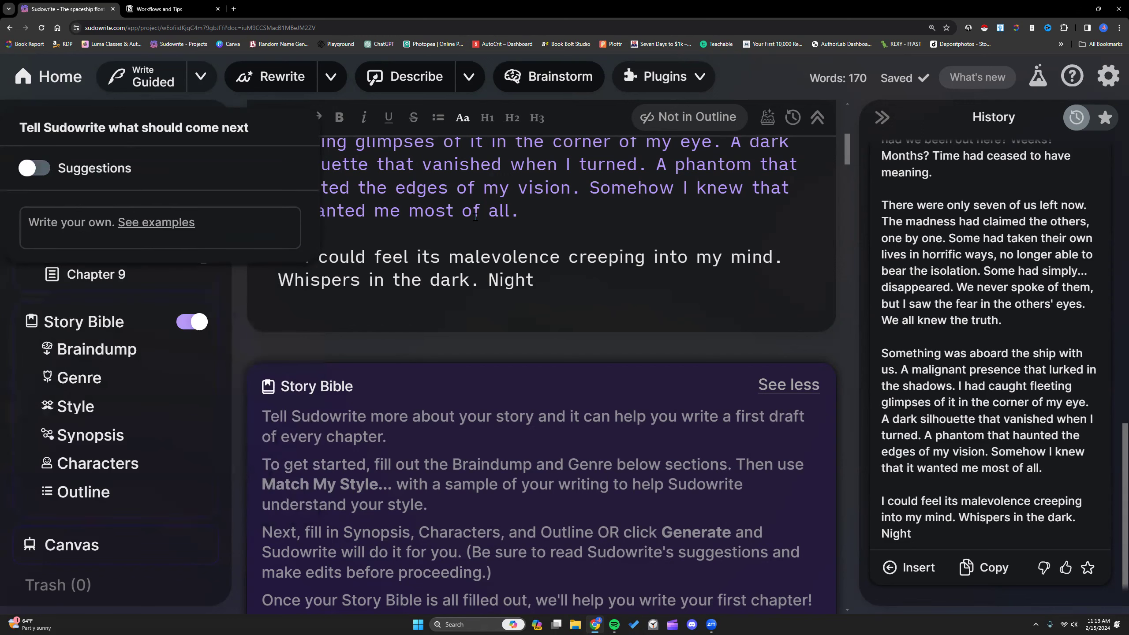
{"action": "left_click", "coordinate": [552, 212]}
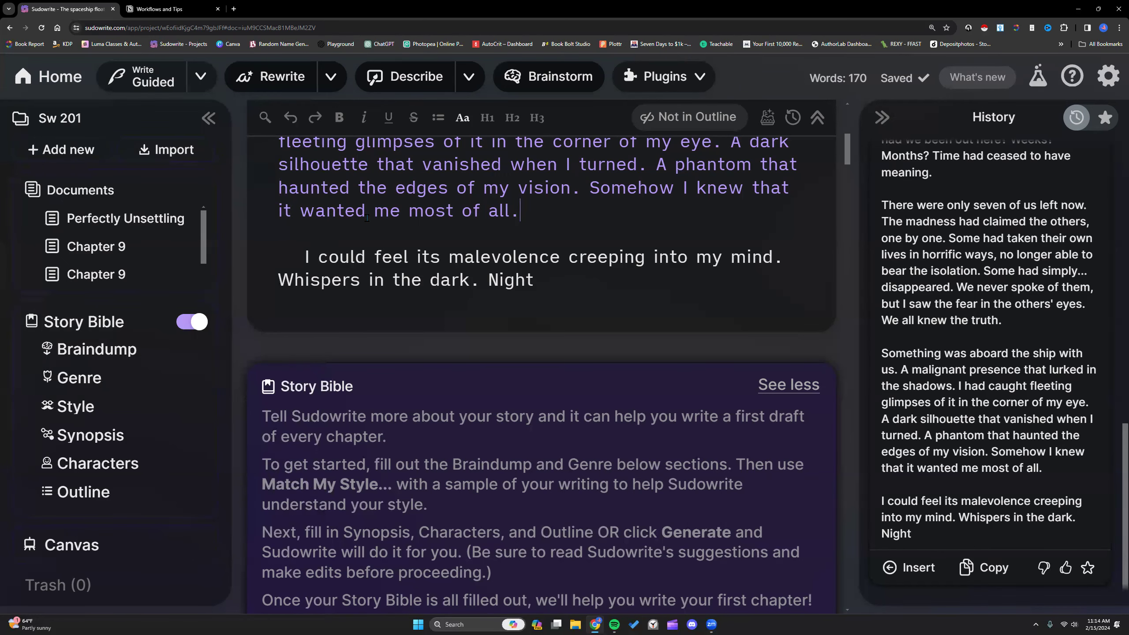
Step: Review the Write modes and the Write settings for creativity, cards, prose mode and key details
{"action": "scroll", "coordinate": [366, 217], "scroll_direction": "up", "scroll_amount": 3}
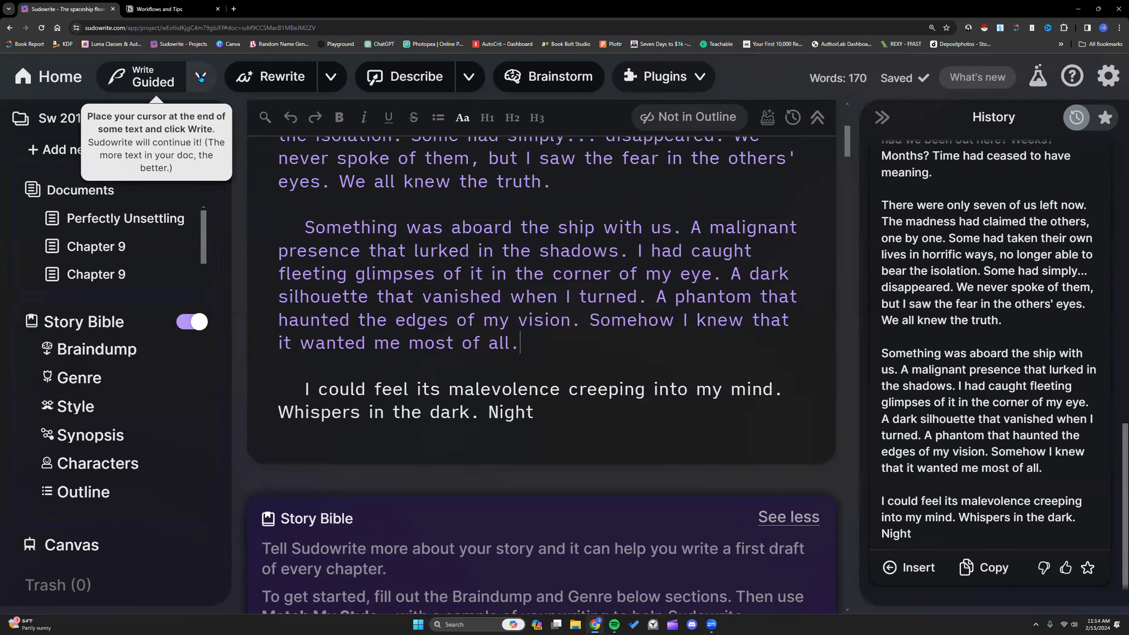
{"action": "left_click", "coordinate": [201, 78]}
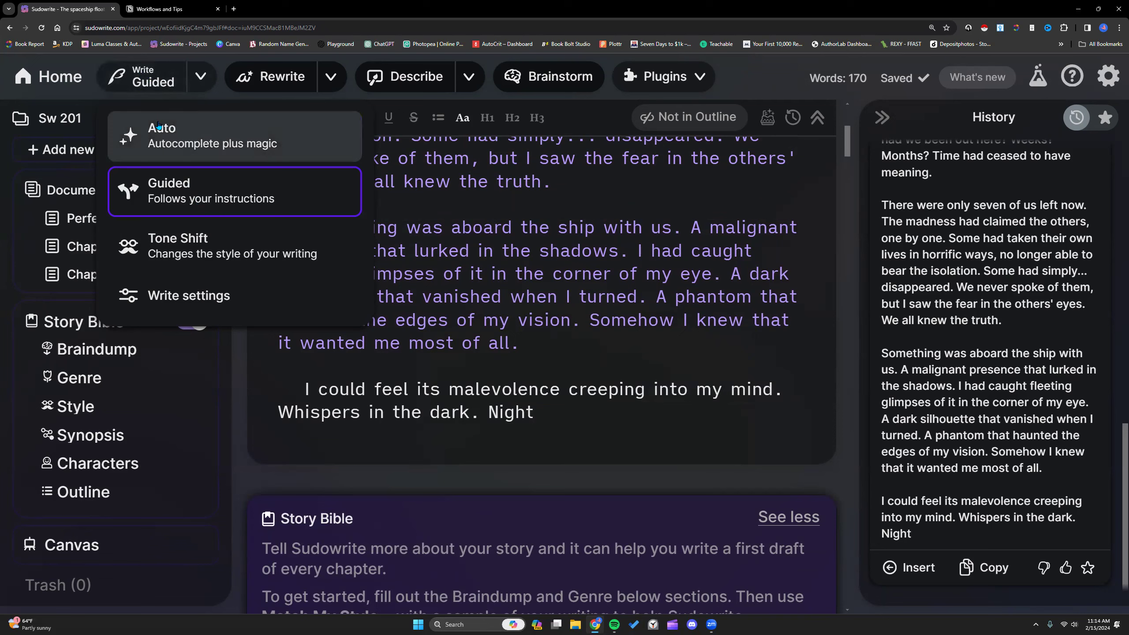
{"action": "left_click", "coordinate": [189, 297]}
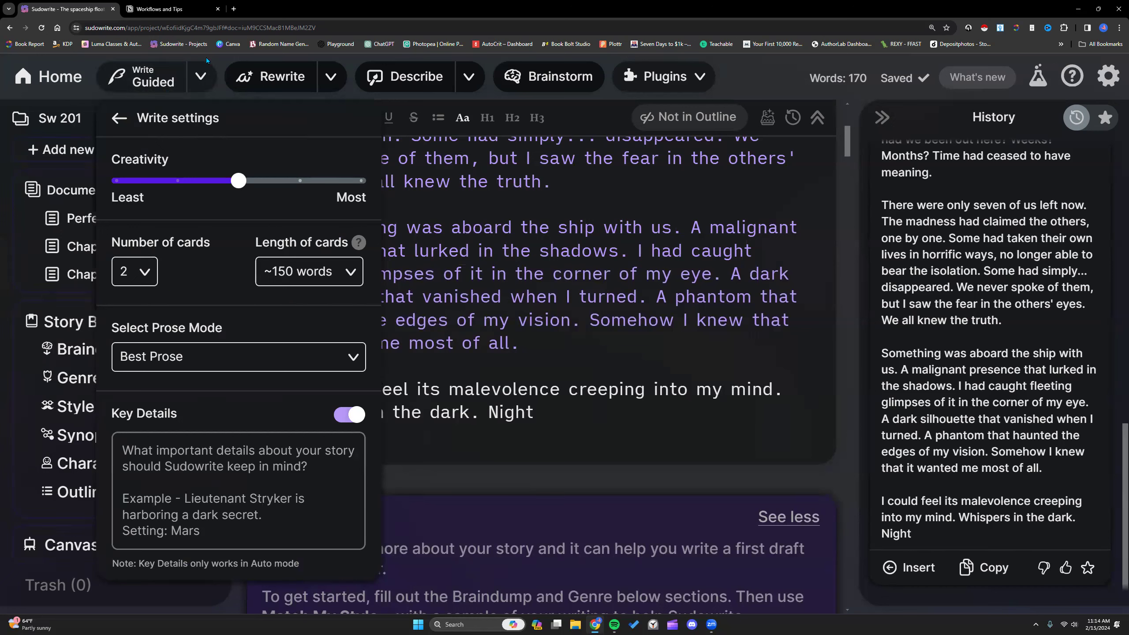
{"action": "left_click", "coordinate": [201, 75]}
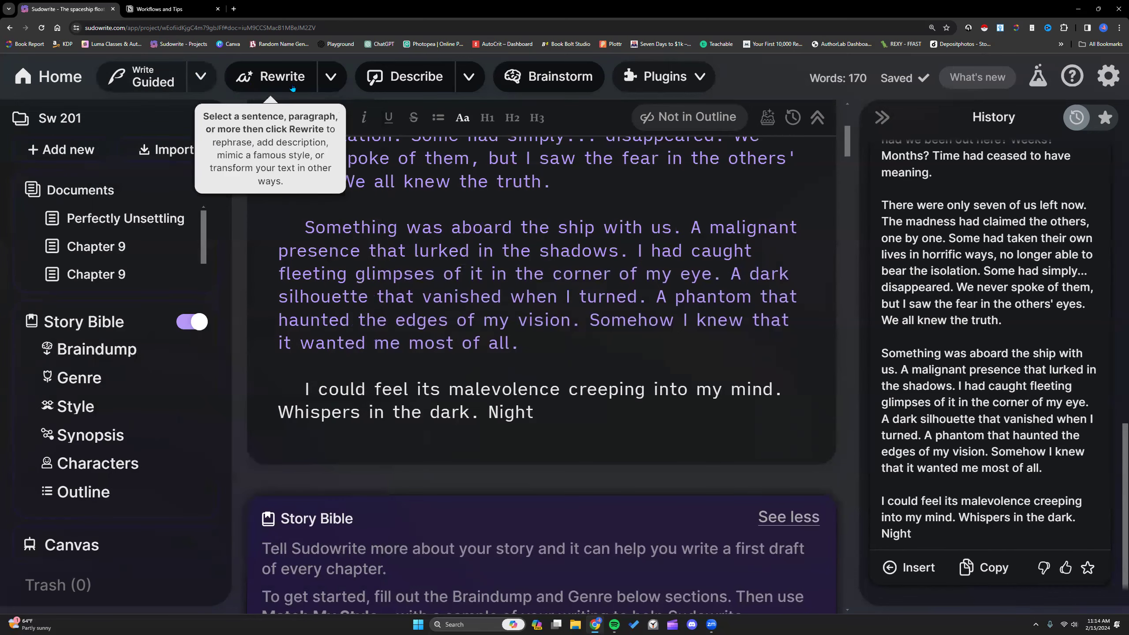
Step: Check the number-of-cards choices available for the Rewrite tool
{"action": "left_click", "coordinate": [331, 78]}
{"action": "left_click", "coordinate": [340, 152]}
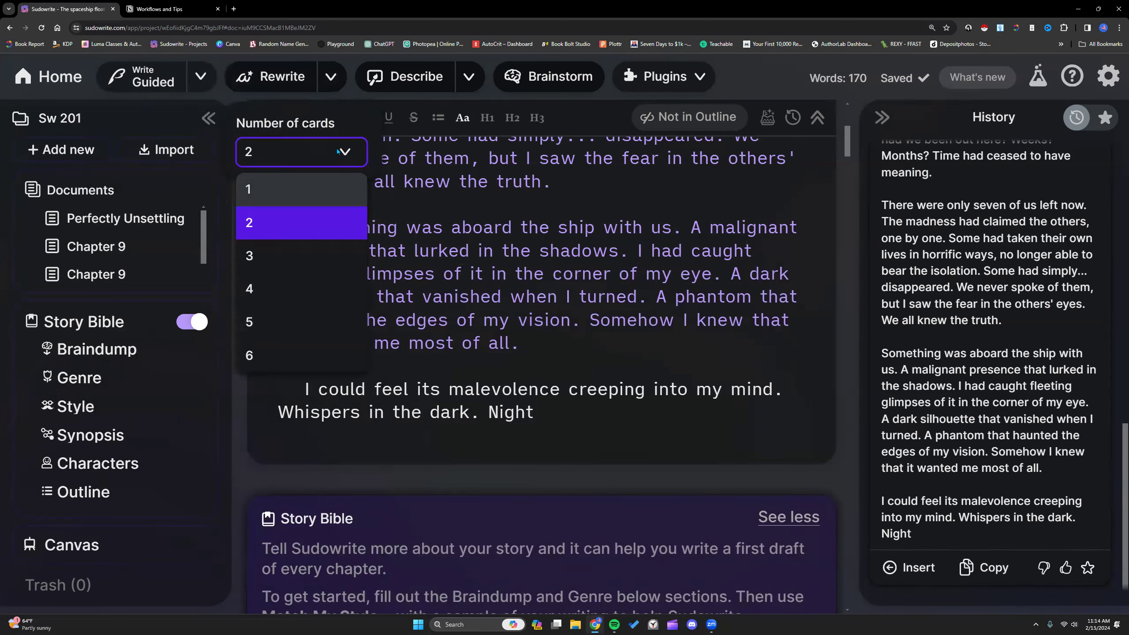
{"action": "left_click", "coordinate": [438, 202]}
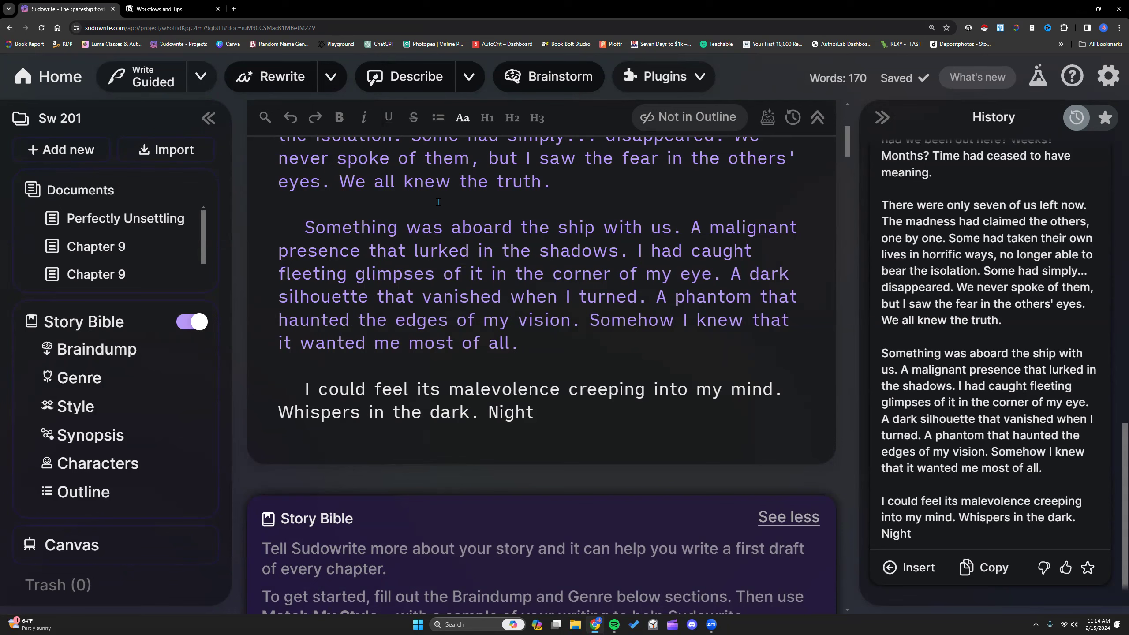
Step: Switch Write to Tone Shift, try the Sensual and Fantastical tones, and settle on Ominous
{"action": "left_click", "coordinate": [201, 78]}
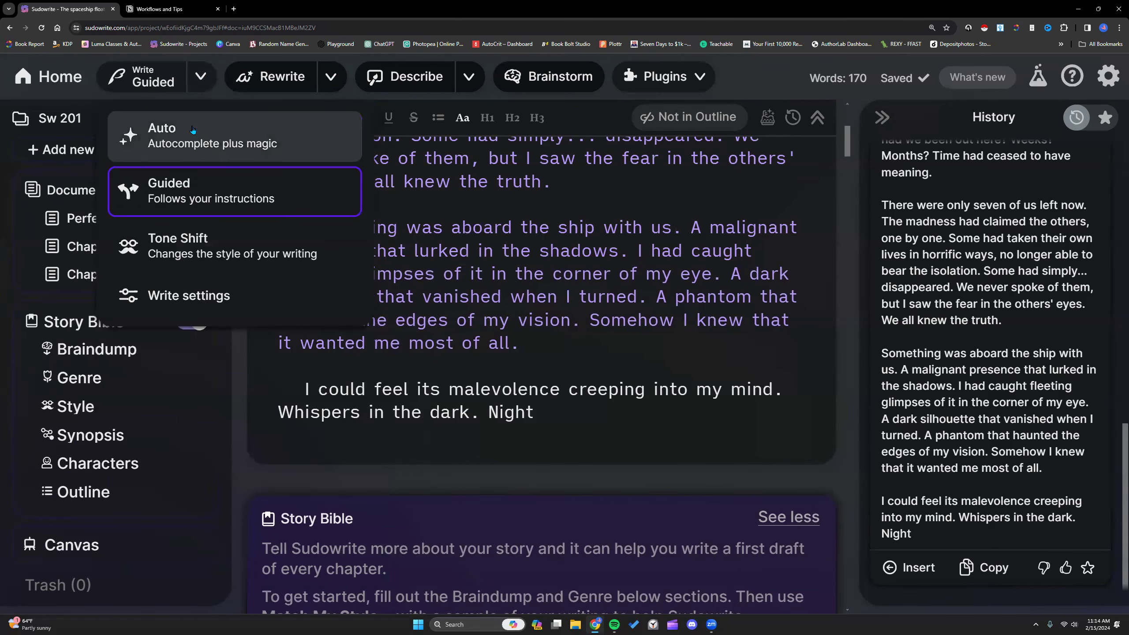
{"action": "left_click", "coordinate": [198, 241]}
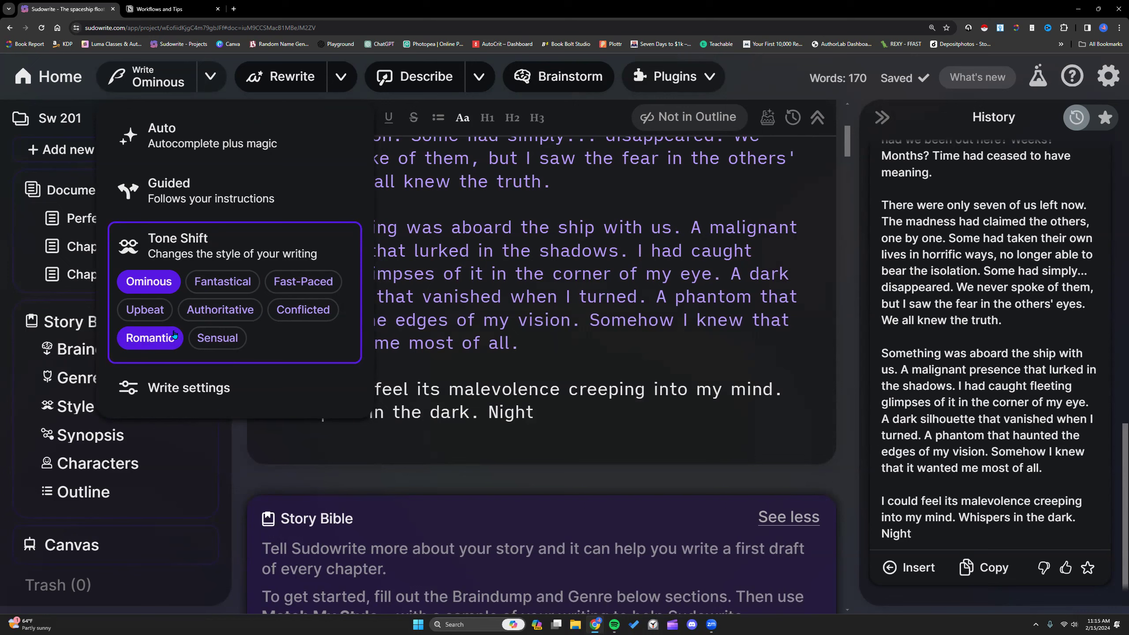
{"action": "left_click", "coordinate": [203, 339]}
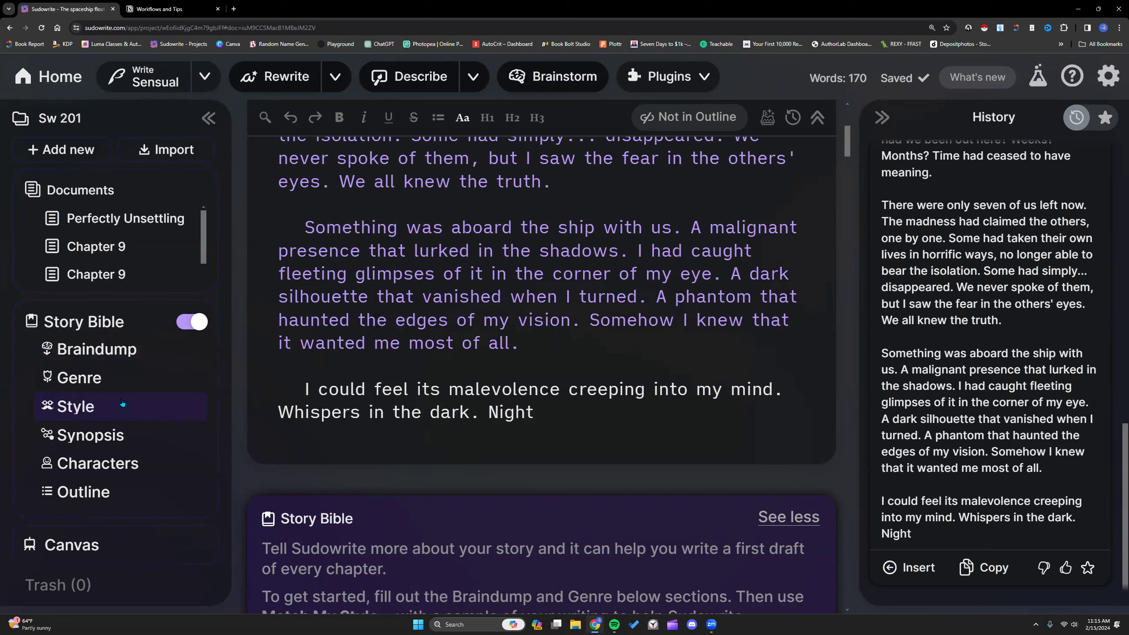
{"action": "left_click", "coordinate": [204, 76]}
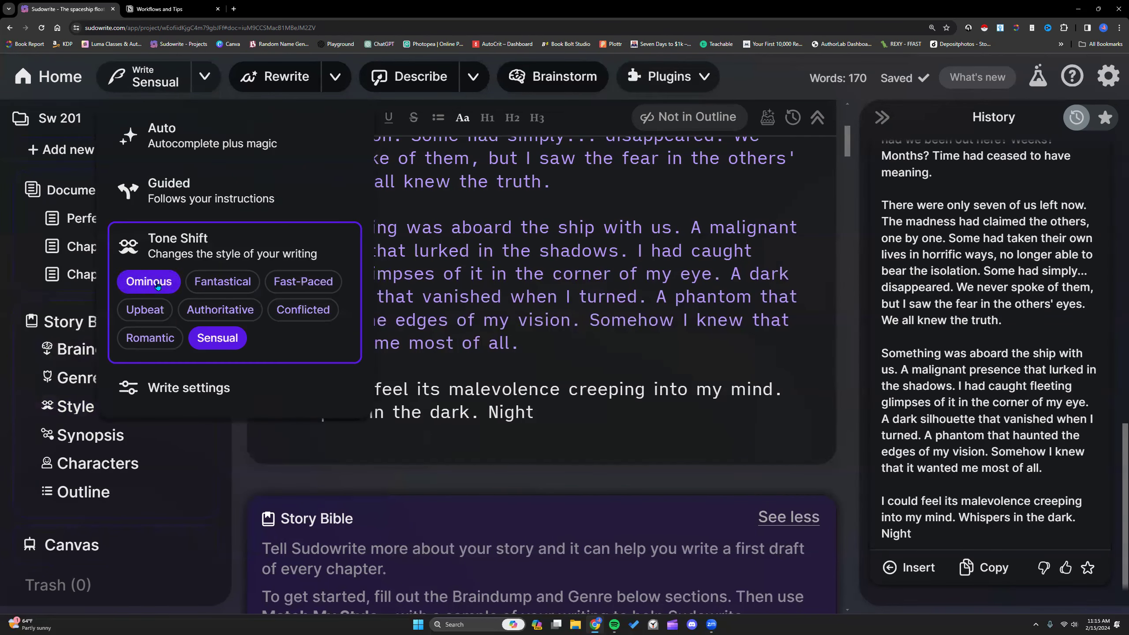
{"action": "left_click", "coordinate": [224, 282]}
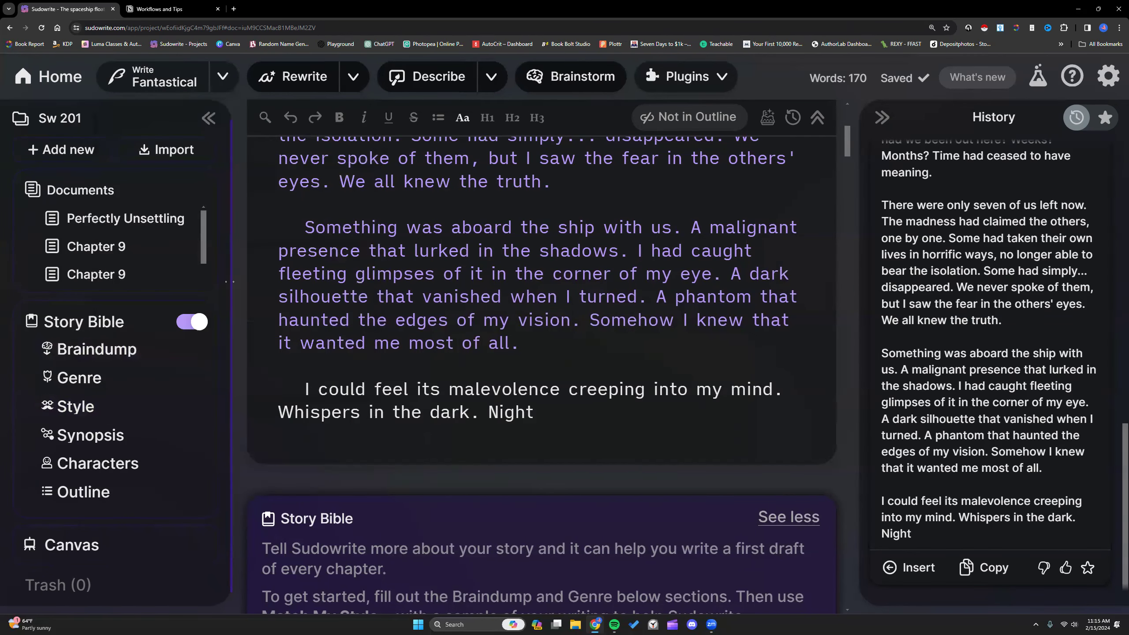
{"action": "left_click", "coordinate": [222, 76]}
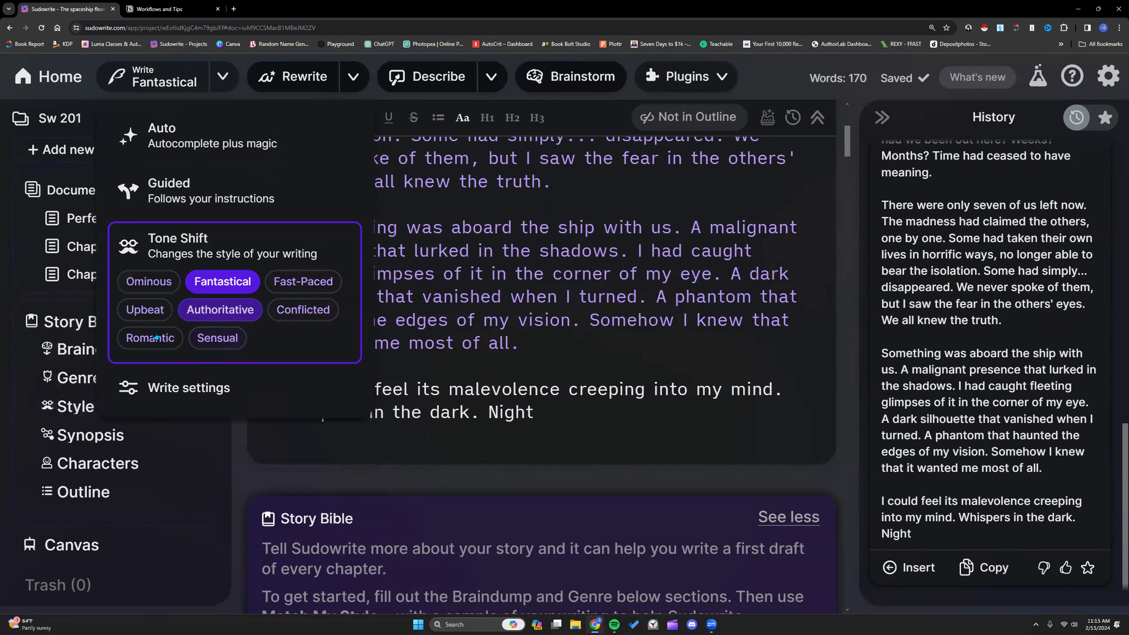
{"action": "left_click", "coordinate": [139, 281]}
Step: Read through the Lost in Space story text, and go to the Chapter 1 entry in the Story Bible outline
{"action": "scroll", "coordinate": [514, 397], "scroll_direction": "up", "scroll_amount": 7}
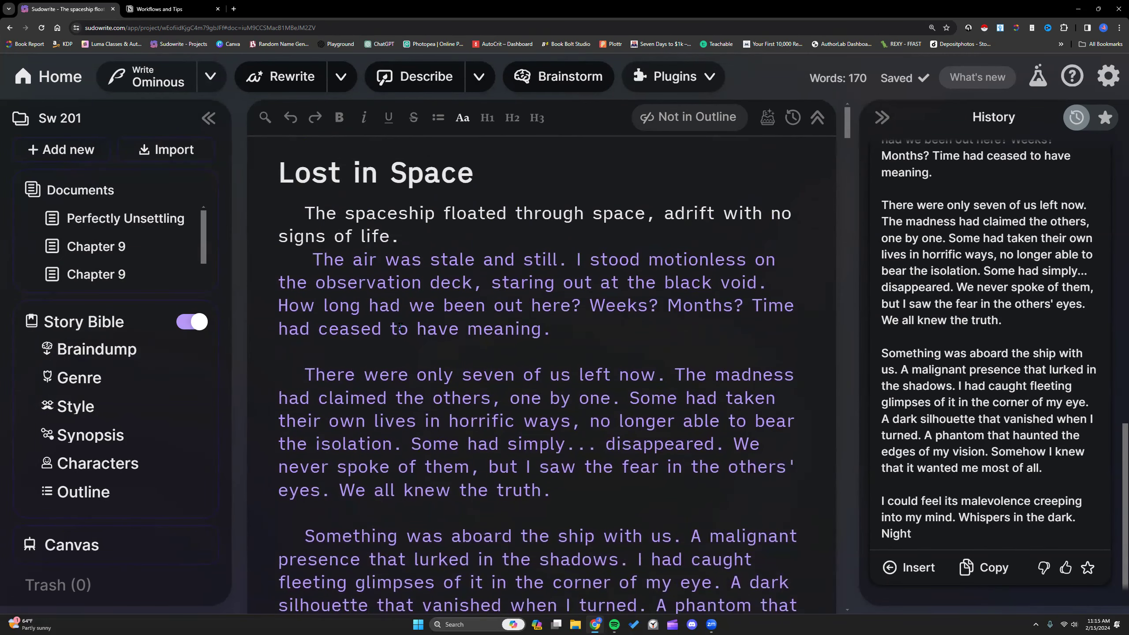
{"action": "scroll", "coordinate": [414, 406], "scroll_direction": "down", "scroll_amount": 2}
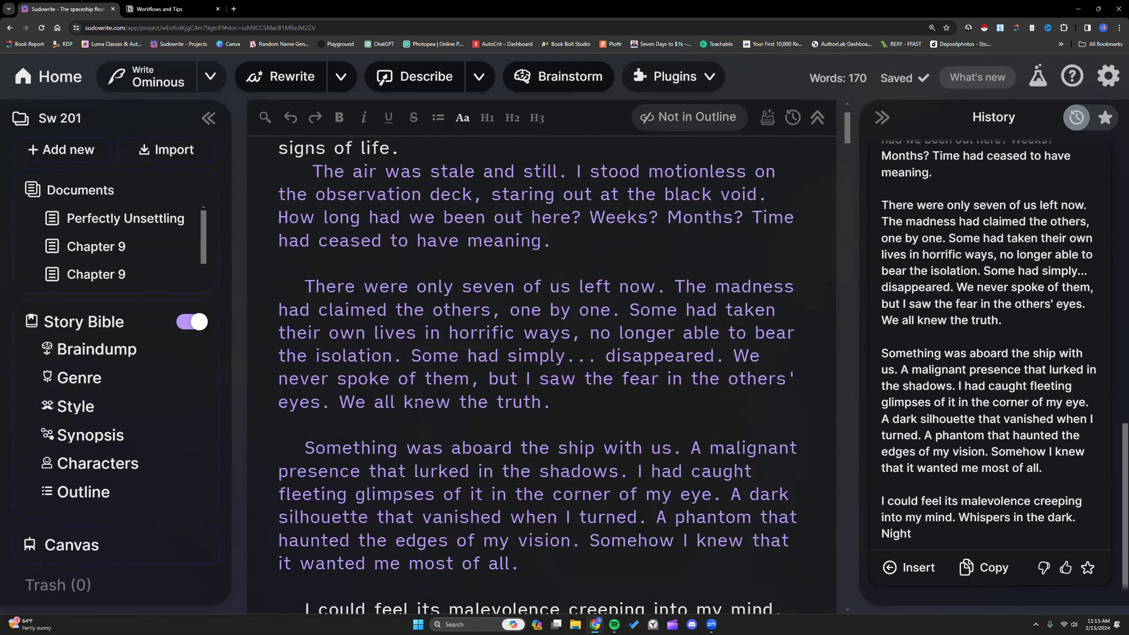
{"action": "scroll", "coordinate": [414, 405], "scroll_direction": "down", "scroll_amount": 5}
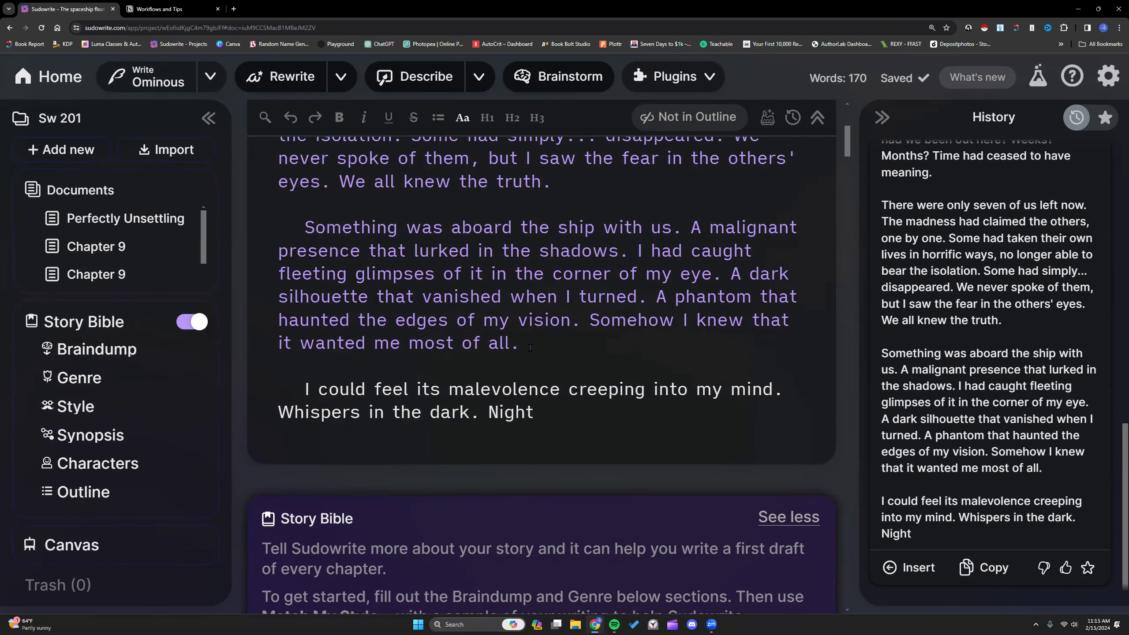
{"action": "scroll", "coordinate": [530, 348], "scroll_direction": "up", "scroll_amount": 2}
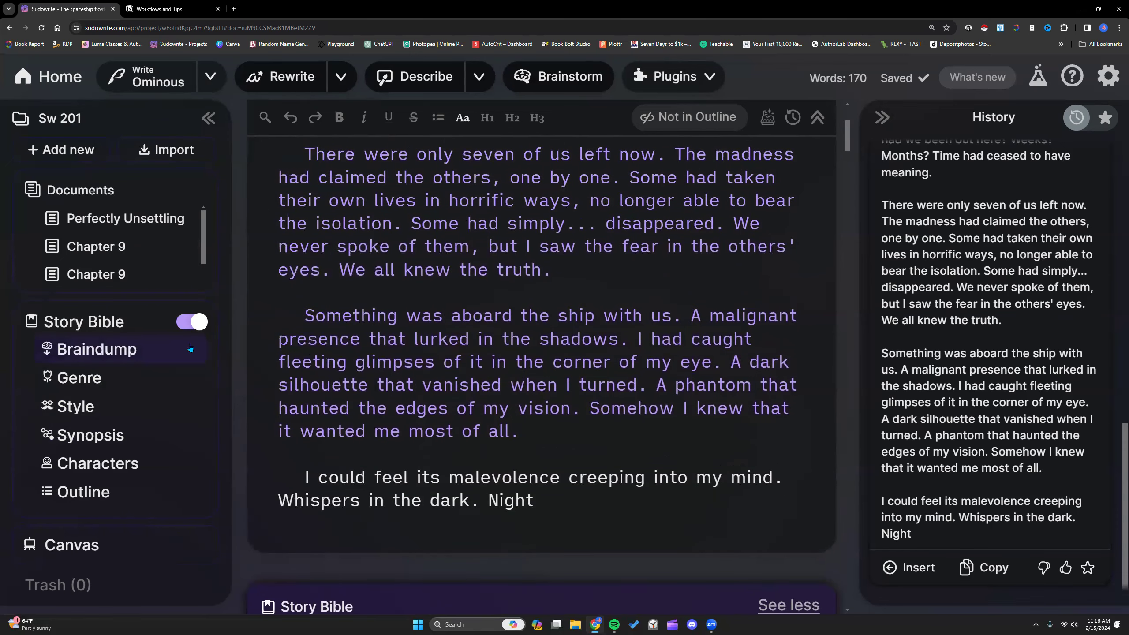
{"action": "scroll", "coordinate": [554, 445], "scroll_direction": "up", "scroll_amount": 3}
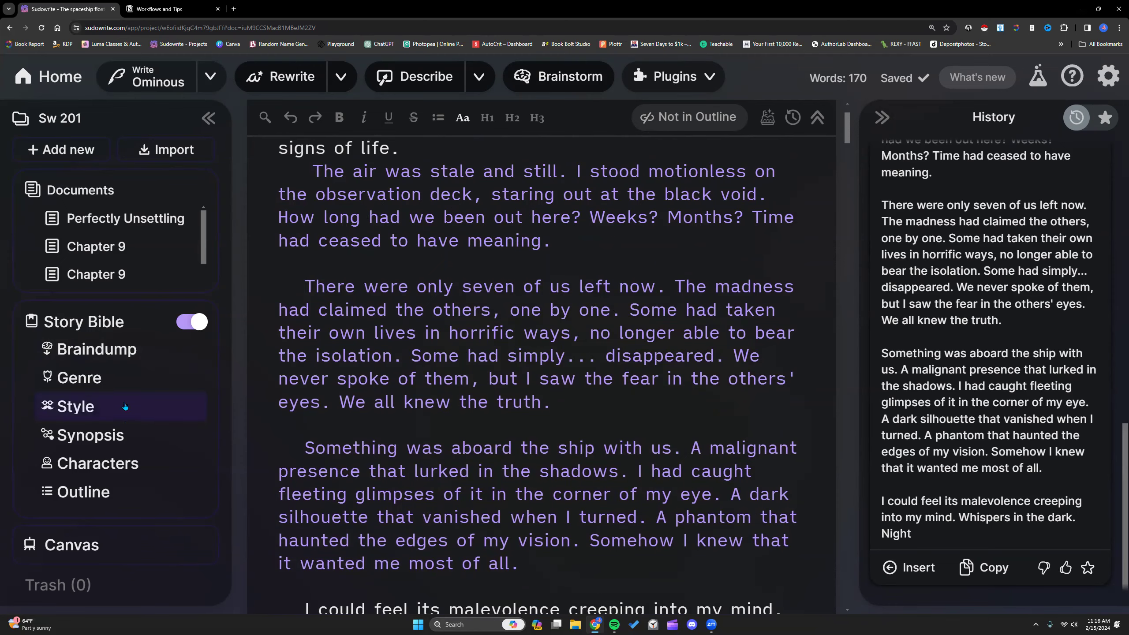
{"action": "left_click", "coordinate": [121, 465]}
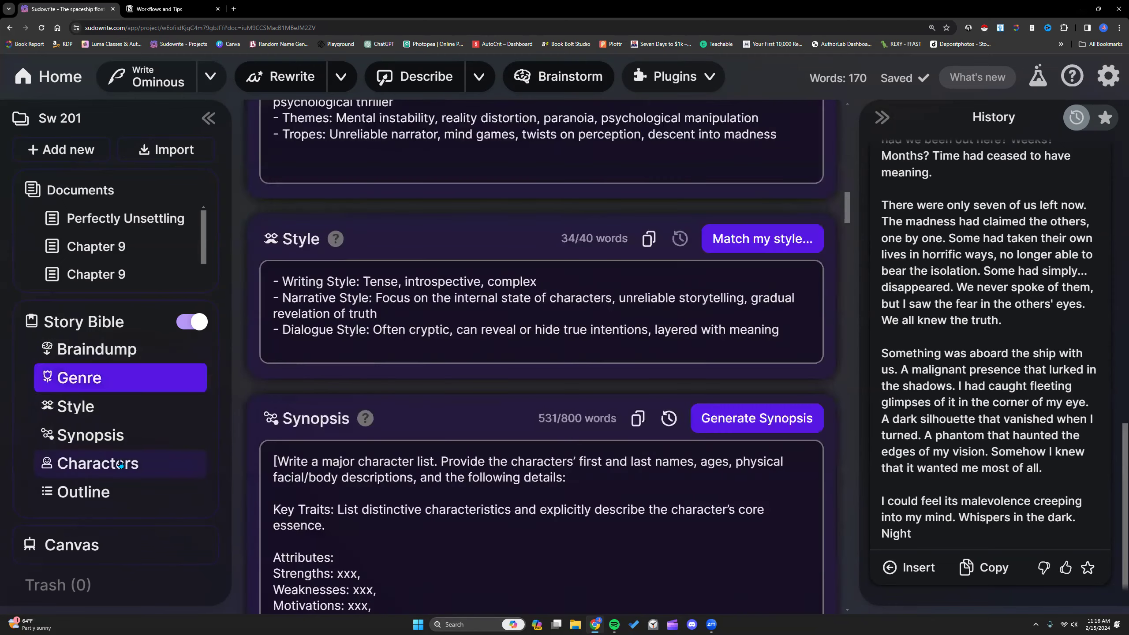
{"action": "left_click", "coordinate": [110, 492]}
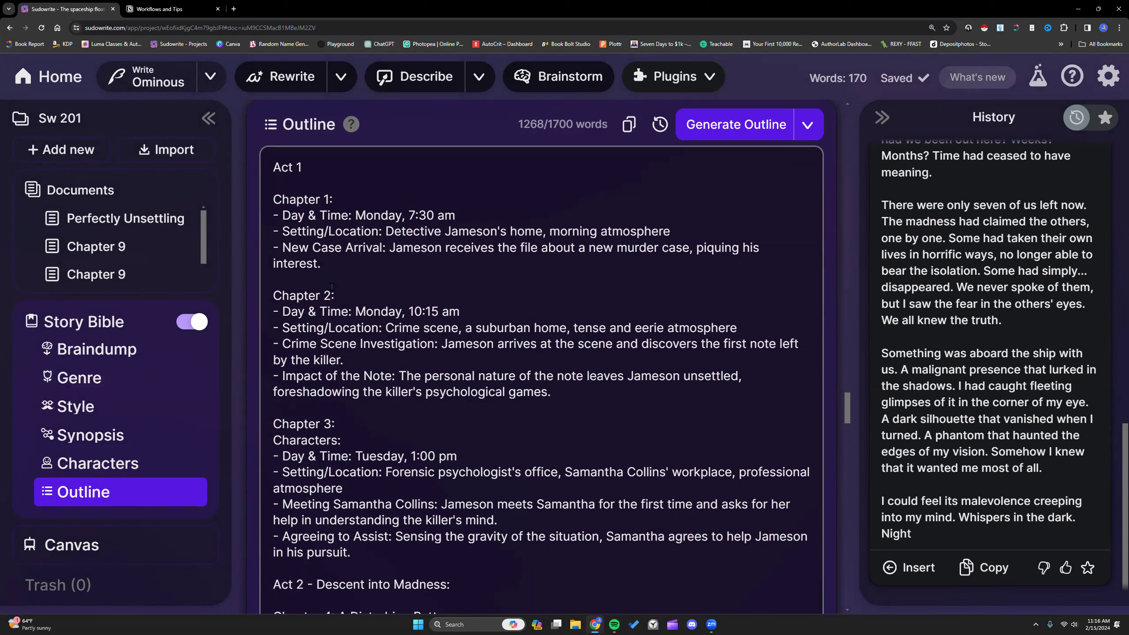
{"action": "left_click", "coordinate": [336, 266]}
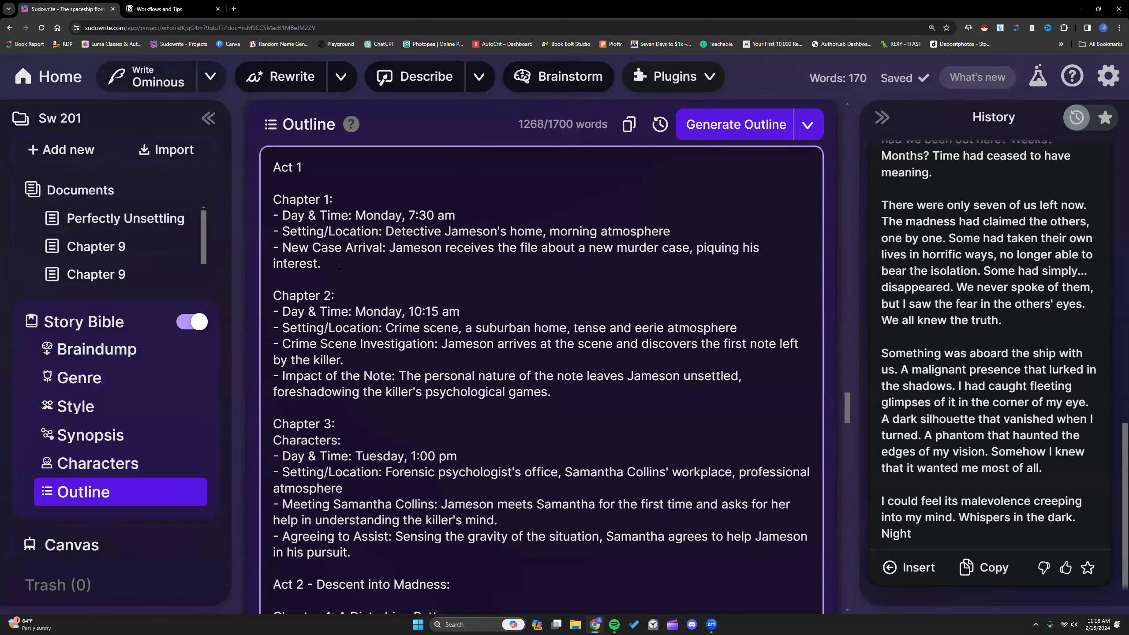
Step: Check the Key Details field in the Write settings and return to the outline
{"action": "left_click", "coordinate": [211, 78]}
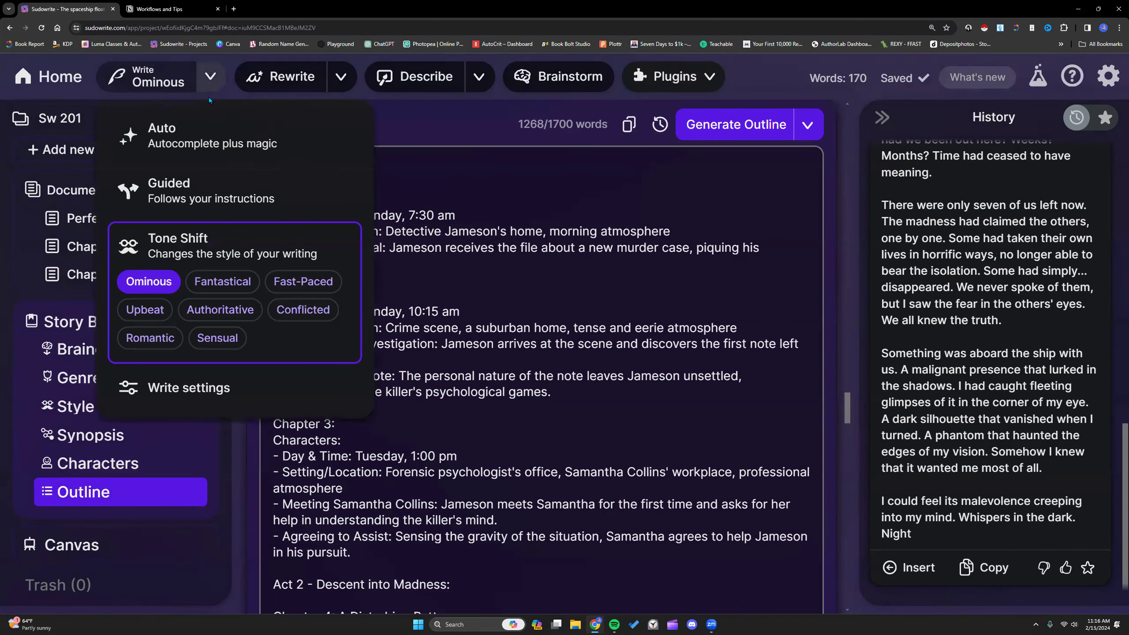
{"action": "left_click", "coordinate": [178, 388]}
{"action": "left_click", "coordinate": [170, 470]}
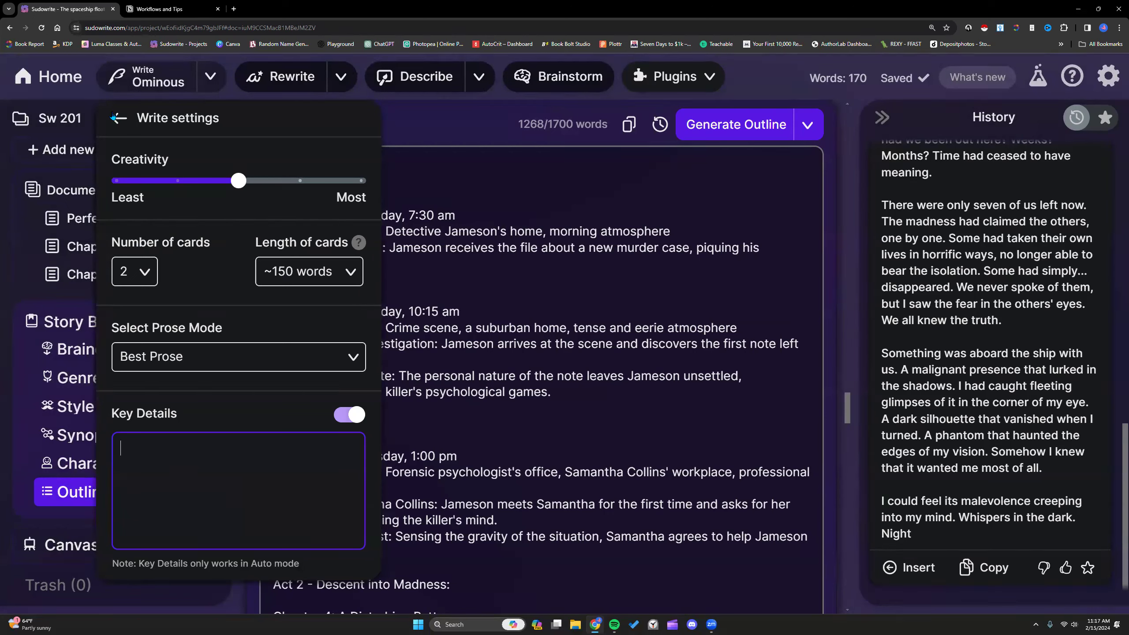
{"action": "left_click", "coordinate": [127, 118]}
{"action": "left_click", "coordinate": [491, 327]}
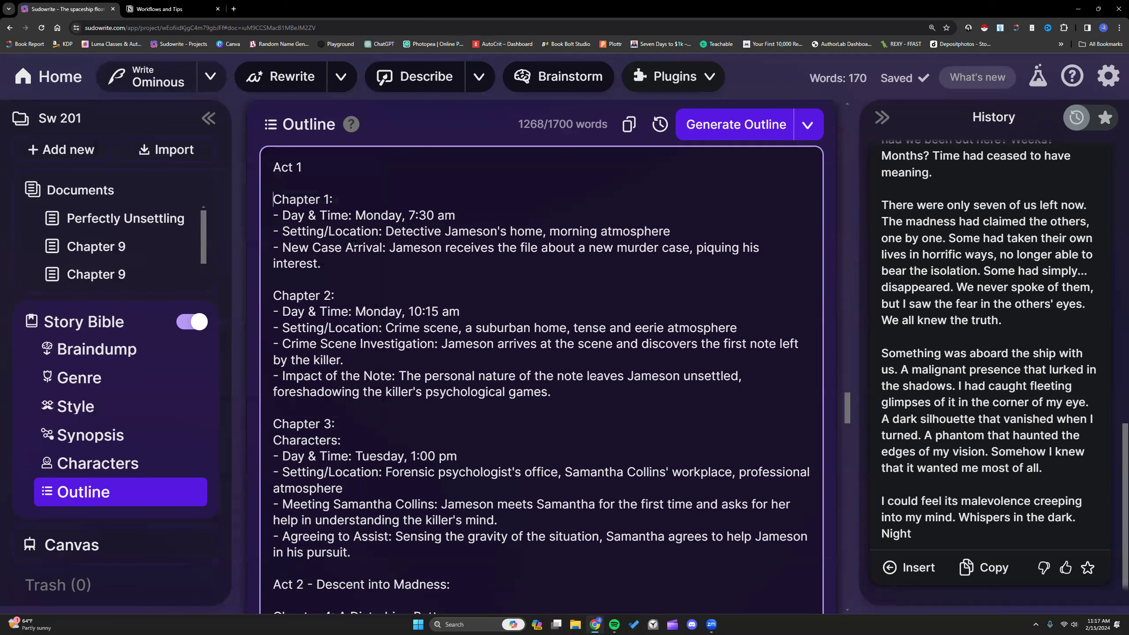
Step: In Chapter 1's New Case Arrival line, replace the file with "a phone call" and remove the phrase about piquing his interest
{"action": "left_click_drag", "start_coordinate": [499, 248], "coordinate": [538, 248]}
{"action": "type", "text": "a phone call"}
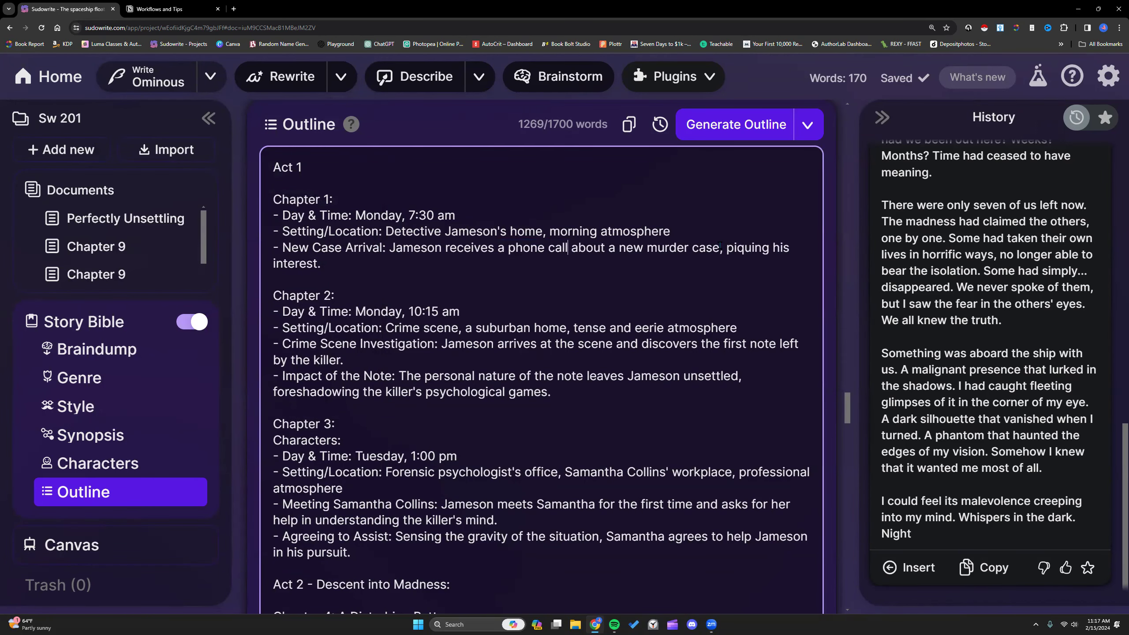
{"action": "left_click_drag", "start_coordinate": [720, 247], "coordinate": [726, 261]}
{"action": "key", "text": "BackSpace"}
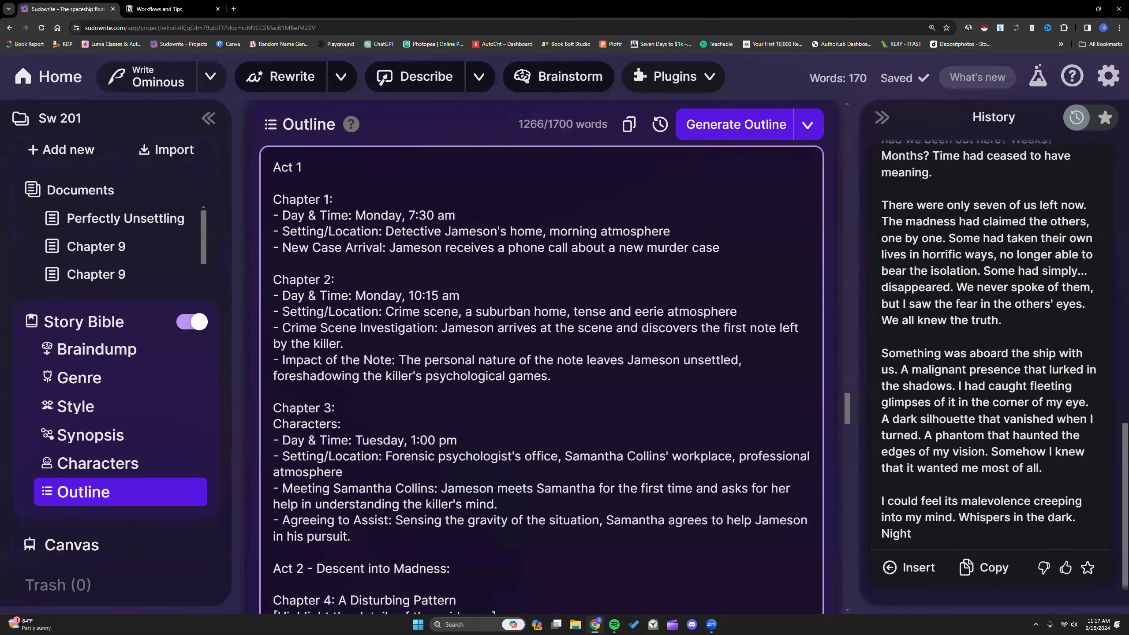
Step: Set Chapter 2's time in the outline to 8:15 am and remove the discovery of the killer's note
{"action": "left_click", "coordinate": [420, 296]}
{"action": "key", "text": "BackSpace"}
{"action": "key", "text": "BackSpace"}
{"action": "type", "text": "8"}
{"action": "left_click_drag", "start_coordinate": [615, 329], "coordinate": [619, 341]}
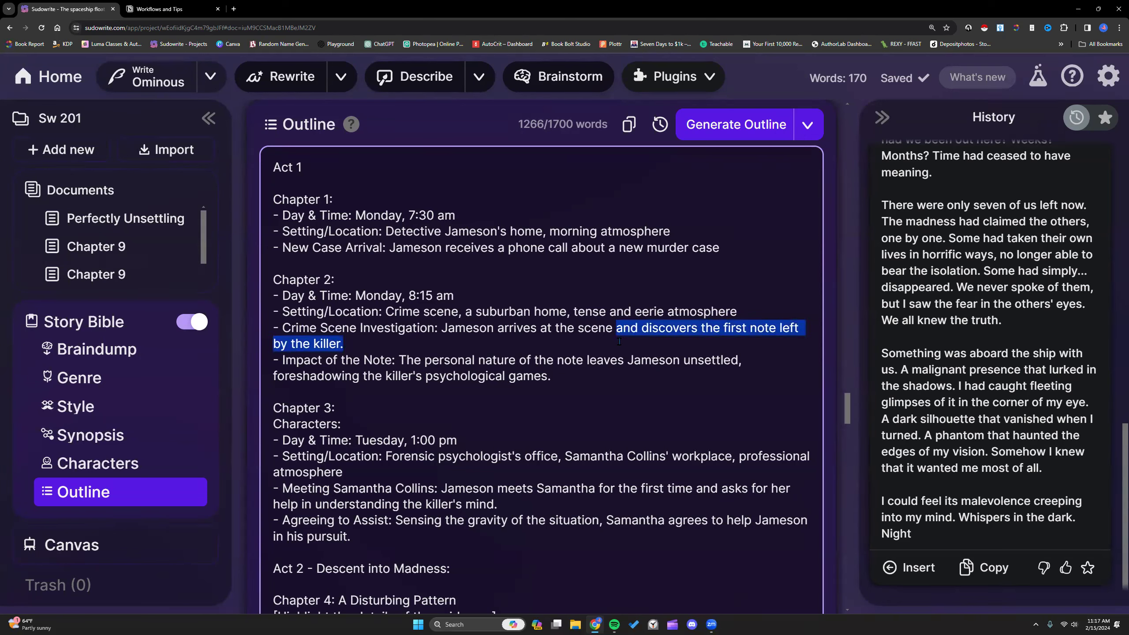
{"action": "key", "text": "BackSpace"}
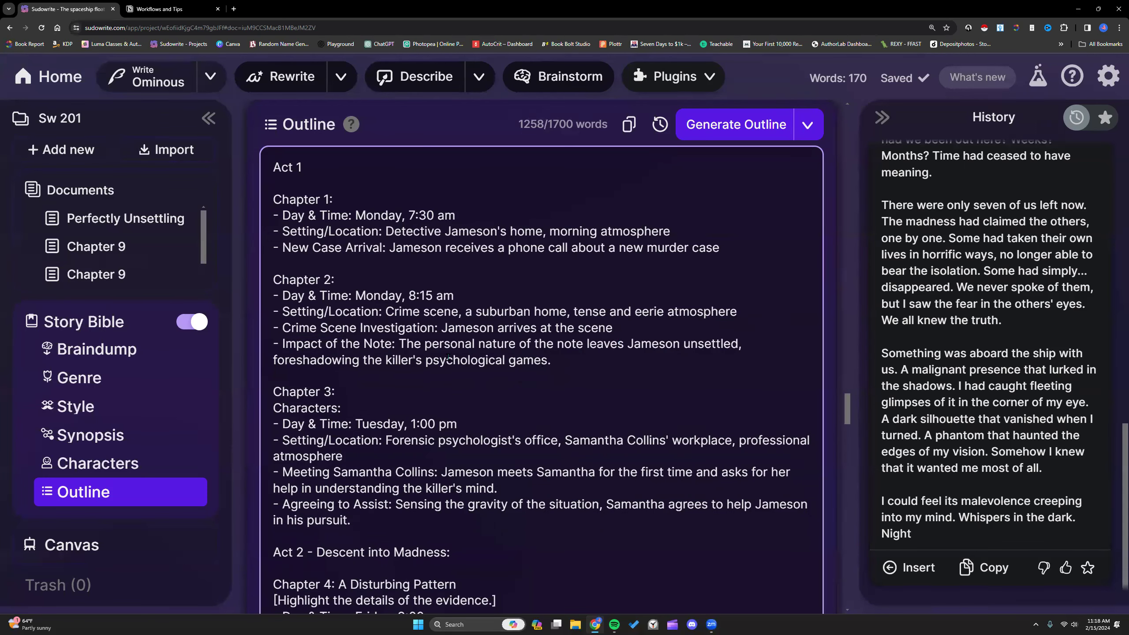
Step: Reword Chapter 2's last line as "Impact of the Crime", saying only that the crime scene leaves the detective unsettled
{"action": "left_click_drag", "start_coordinate": [570, 366], "coordinate": [399, 351]}
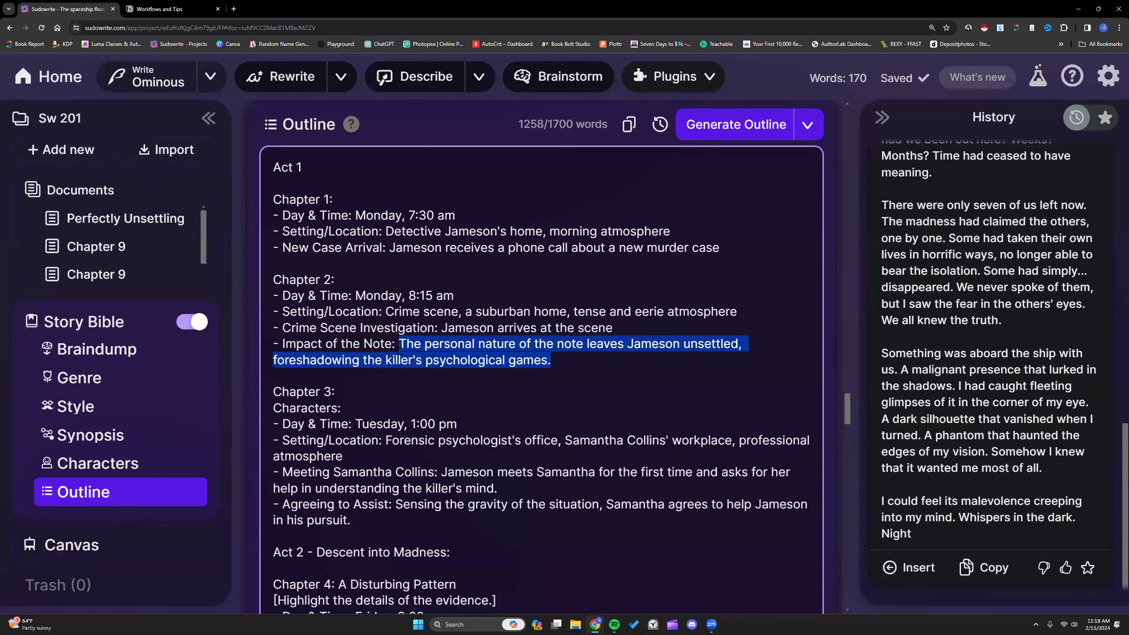
{"action": "left_click", "coordinate": [450, 345]}
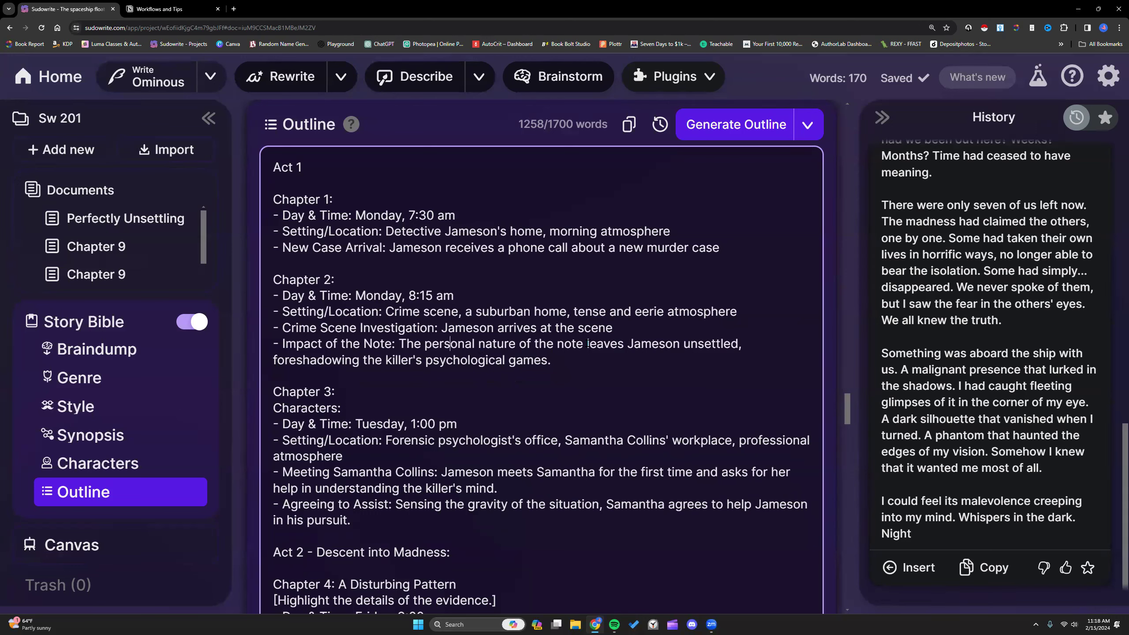
{"action": "left_click_drag", "start_coordinate": [587, 343], "coordinate": [425, 343]}
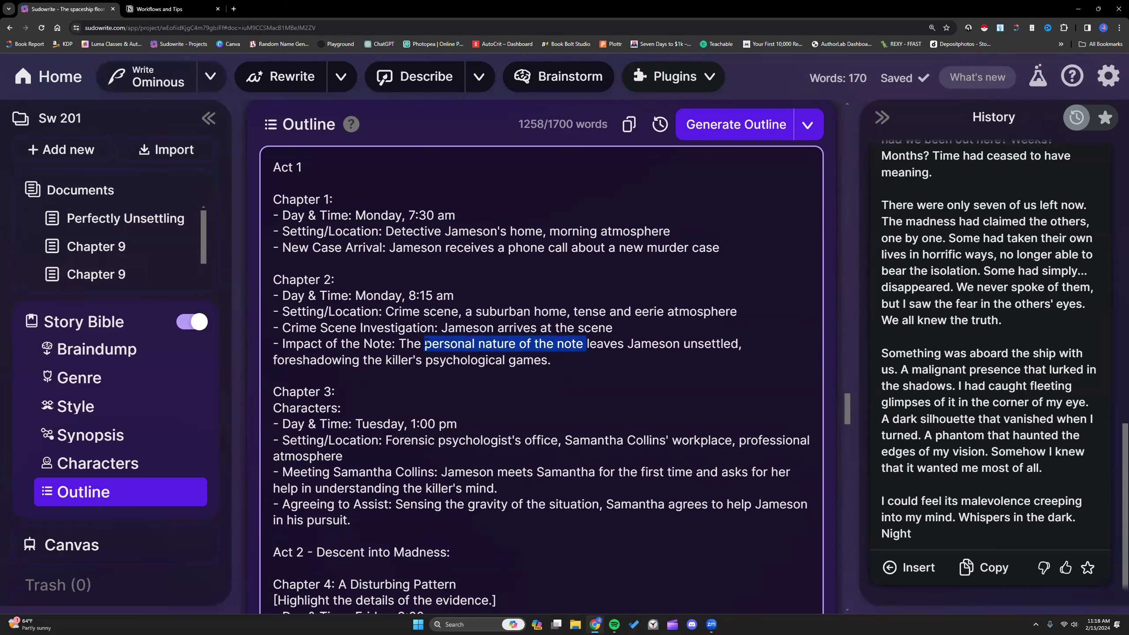
{"action": "type", "text": "crime scene"}
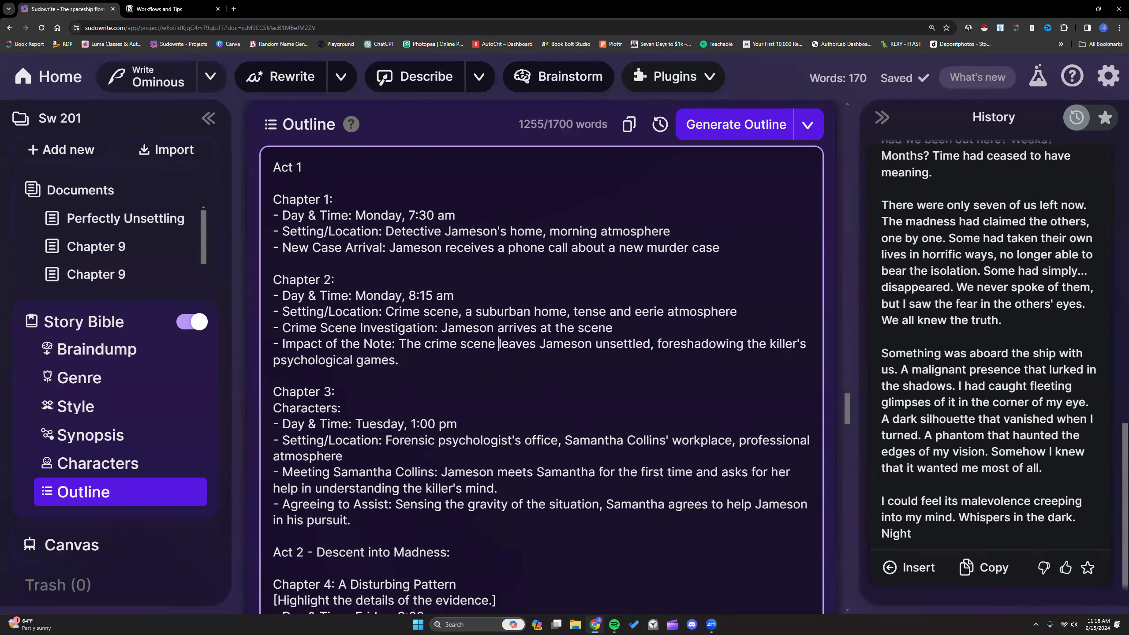
{"action": "left_click_drag", "start_coordinate": [652, 344], "coordinate": [657, 359]}
{"action": "key", "text": "BackSpace"}
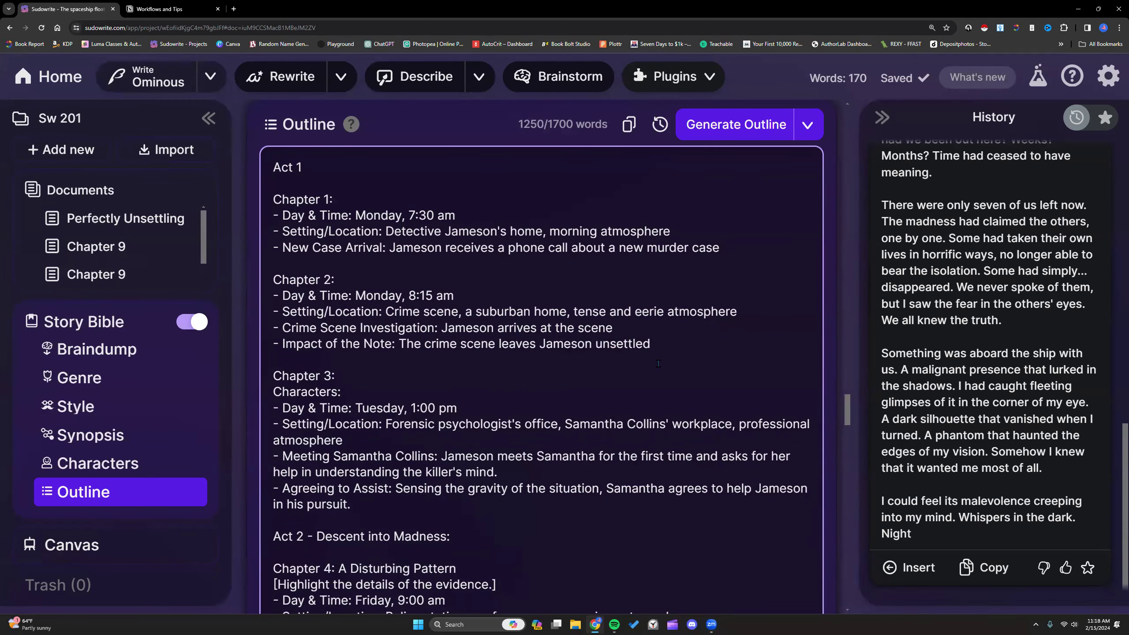
{"action": "key", "text": "BackSpace"}
{"action": "key", "text": "BackSpace"}
{"action": "key", "text": "BackSpace"}
{"action": "key", "text": "BackSpace"}
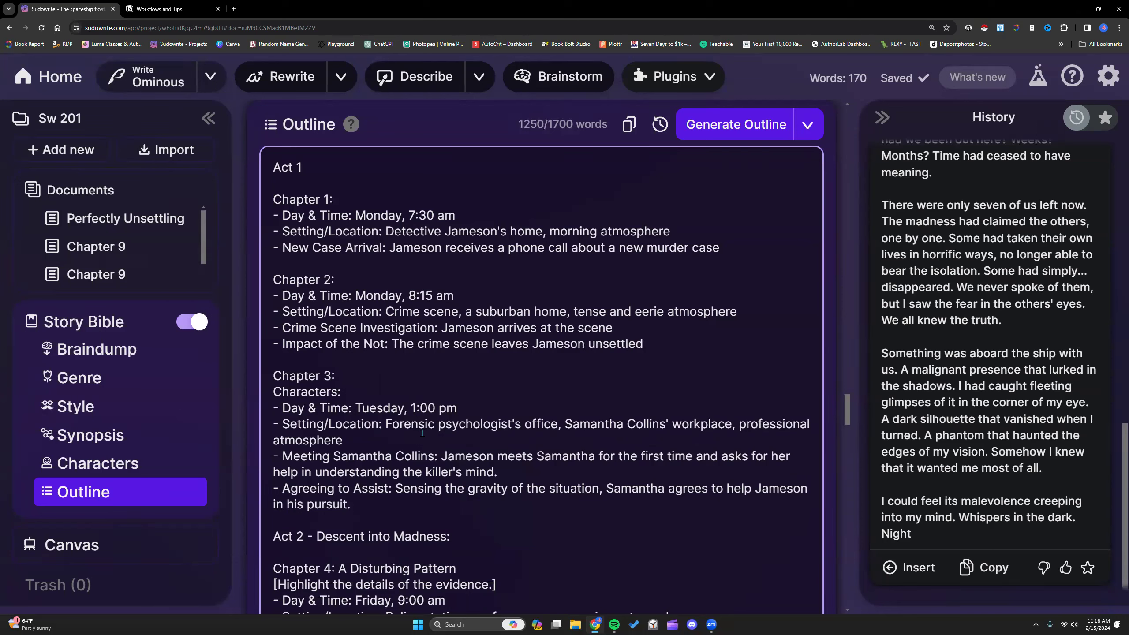
{"action": "type", "text": "Crime"}
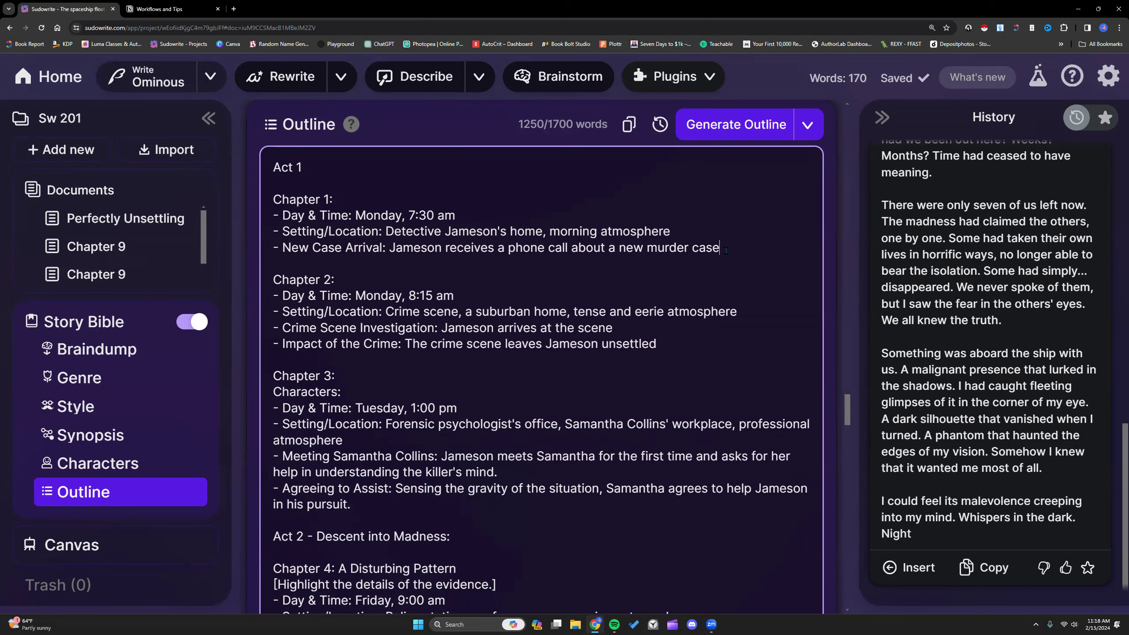
Step: Go over the revised Chapter 1 and Chapter 2 entries in the outline
{"action": "left_click_drag", "start_coordinate": [725, 251], "coordinate": [275, 203]}
{"action": "left_click", "coordinate": [274, 279]}
{"action": "left_click_drag", "start_coordinate": [274, 279], "coordinate": [670, 352]}
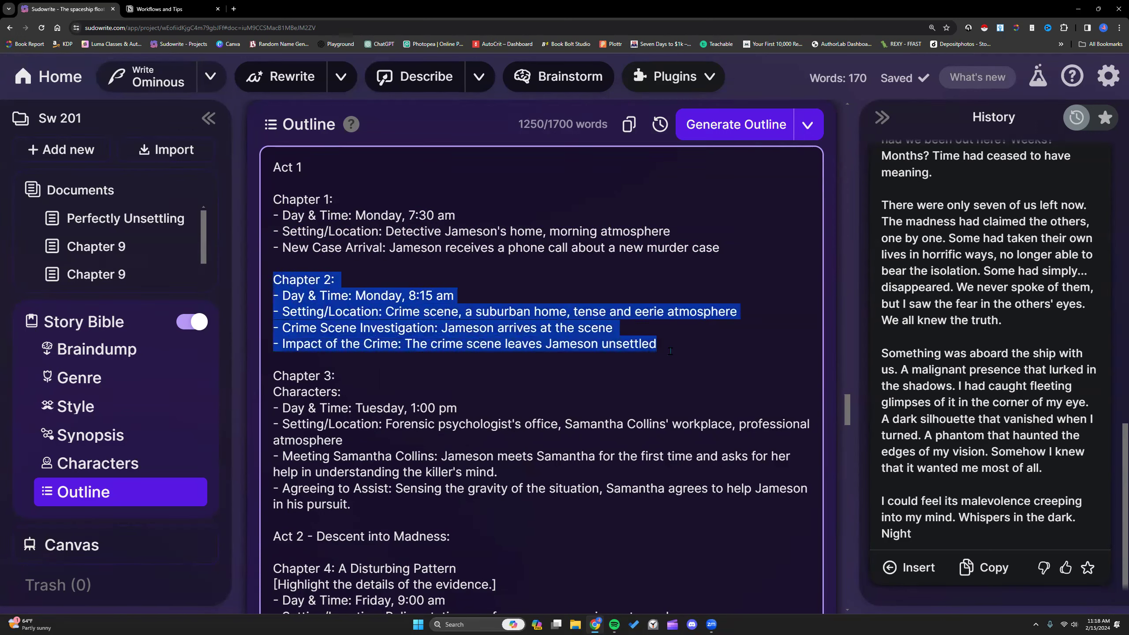
{"action": "left_click", "coordinate": [671, 354]}
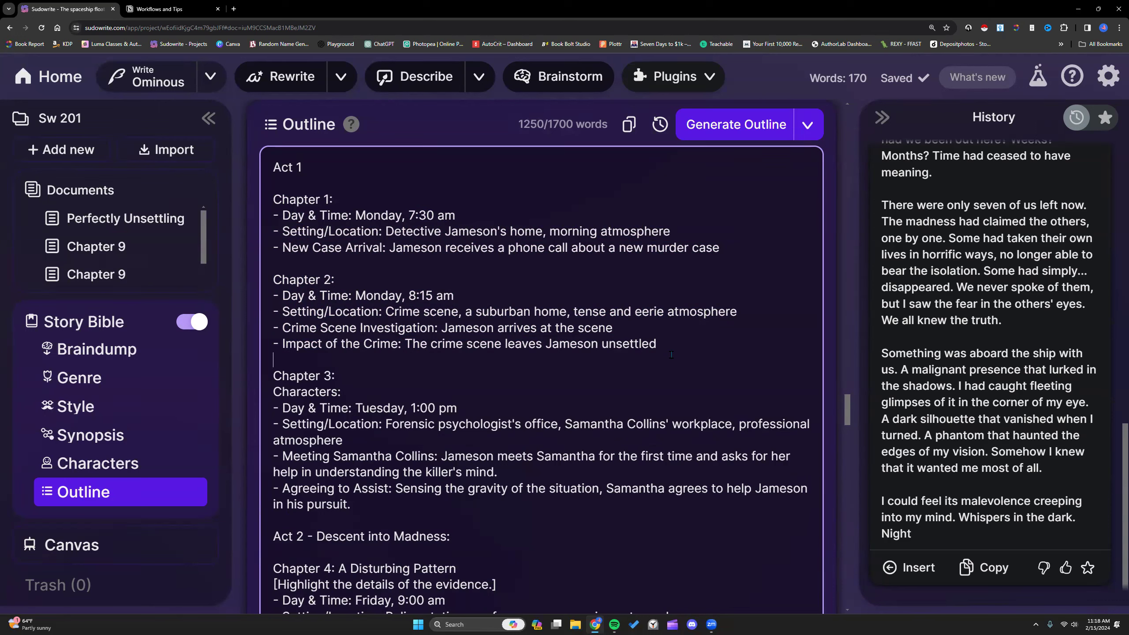
Step: Look through the Story Bible's character profiles for the detective and the forensic psychologist
{"action": "left_click", "coordinate": [96, 463]}
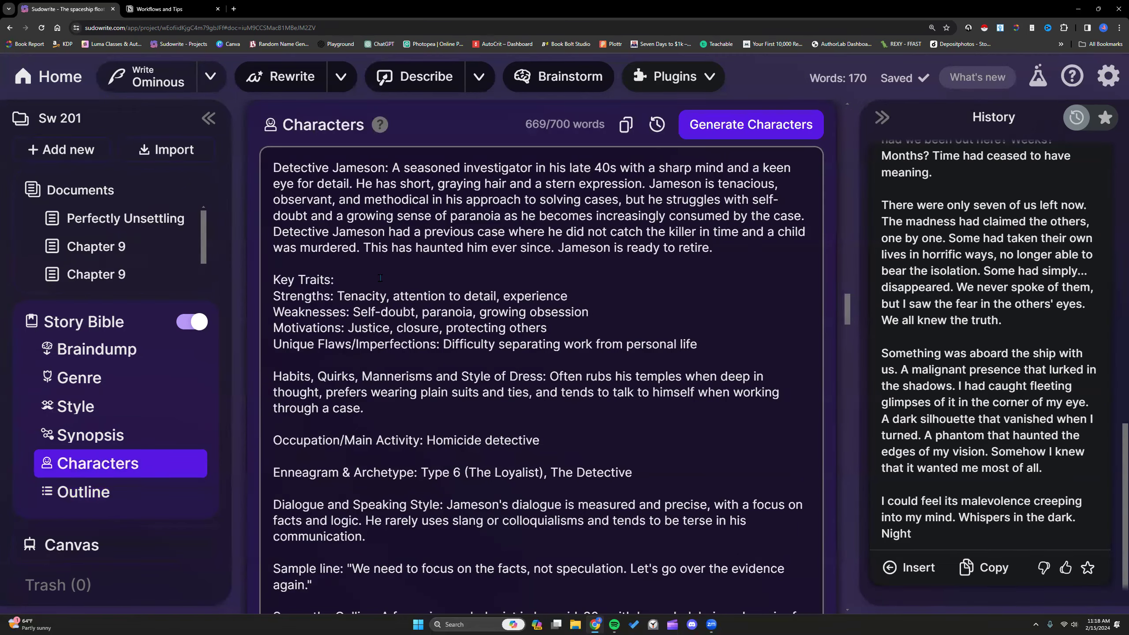
{"action": "scroll", "coordinate": [380, 278], "scroll_direction": "down", "scroll_amount": 6}
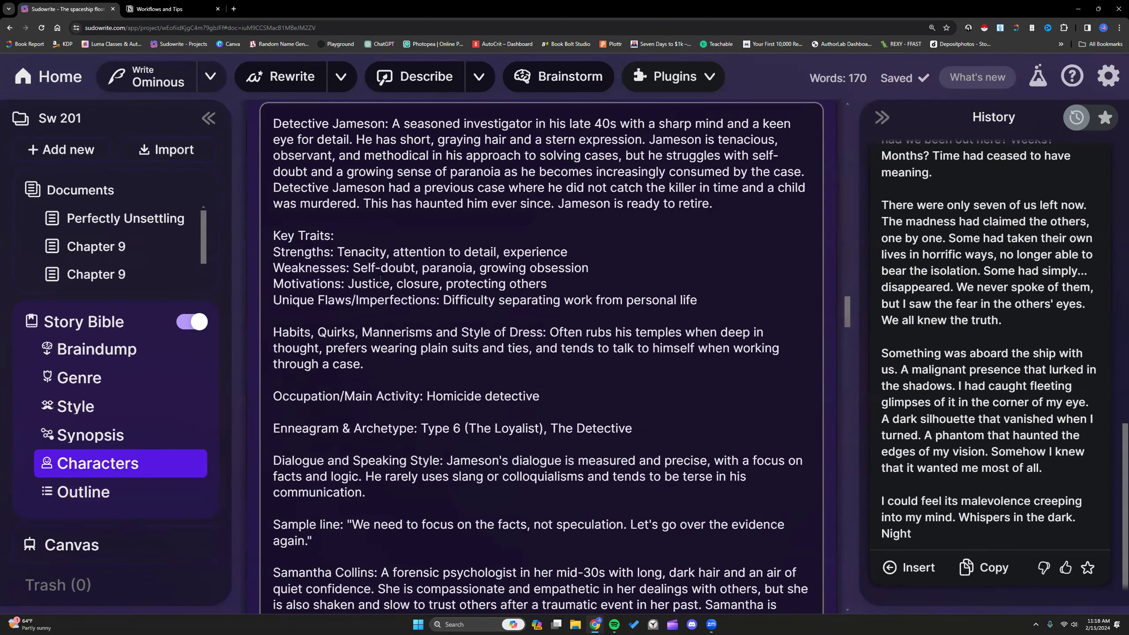
{"action": "scroll", "coordinate": [381, 278], "scroll_direction": "down", "scroll_amount": 3}
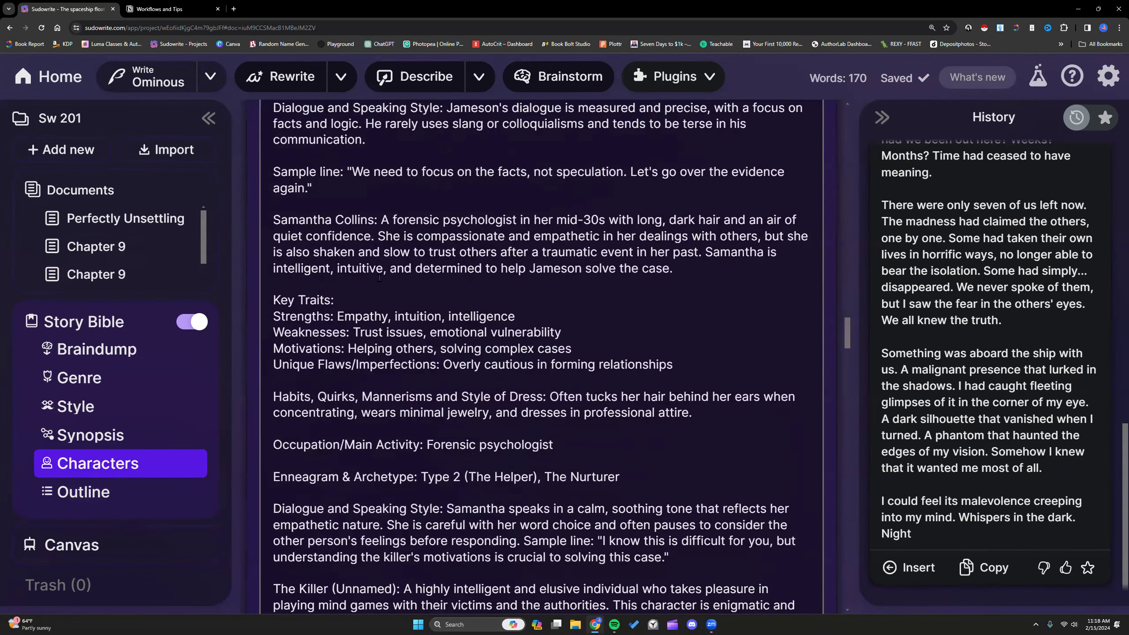
{"action": "scroll", "coordinate": [380, 277], "scroll_direction": "up", "scroll_amount": 6}
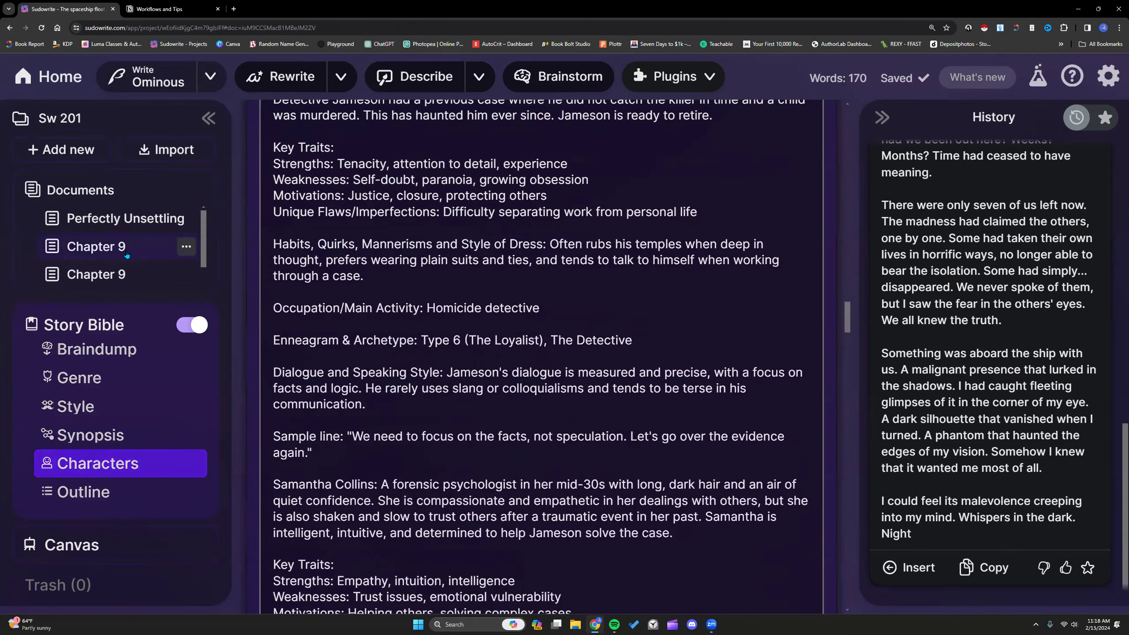
Step: Add a new document linked to Chapter 1 of the outline and begin it with "Jameson rubbed his red-rimmed eyes"
{"action": "left_click", "coordinate": [73, 151]}
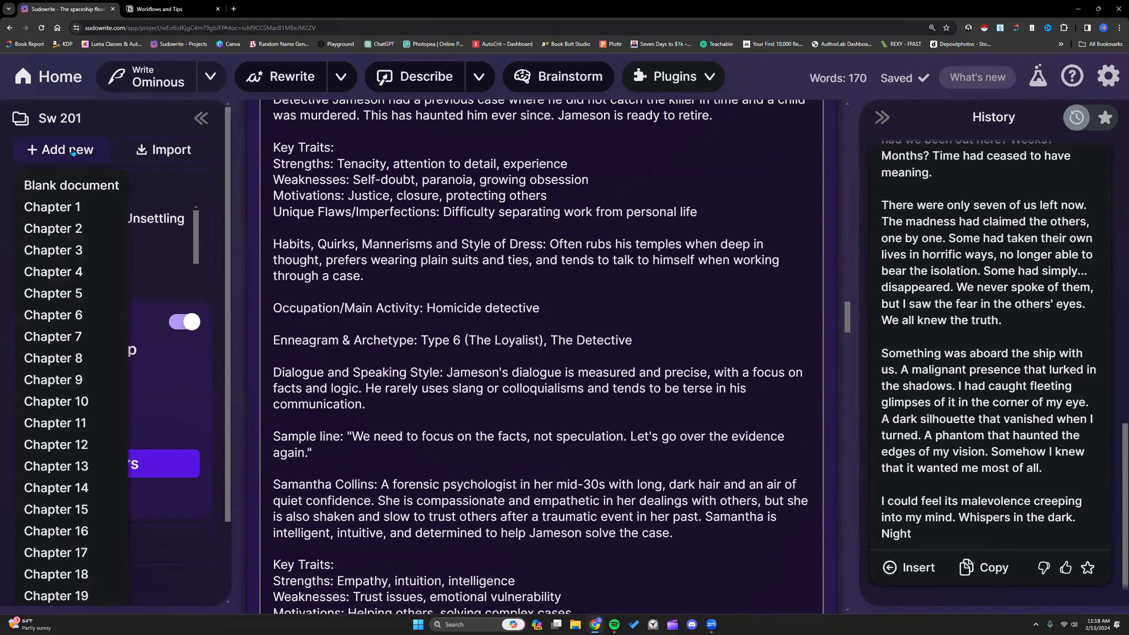
{"action": "left_click", "coordinate": [53, 206]}
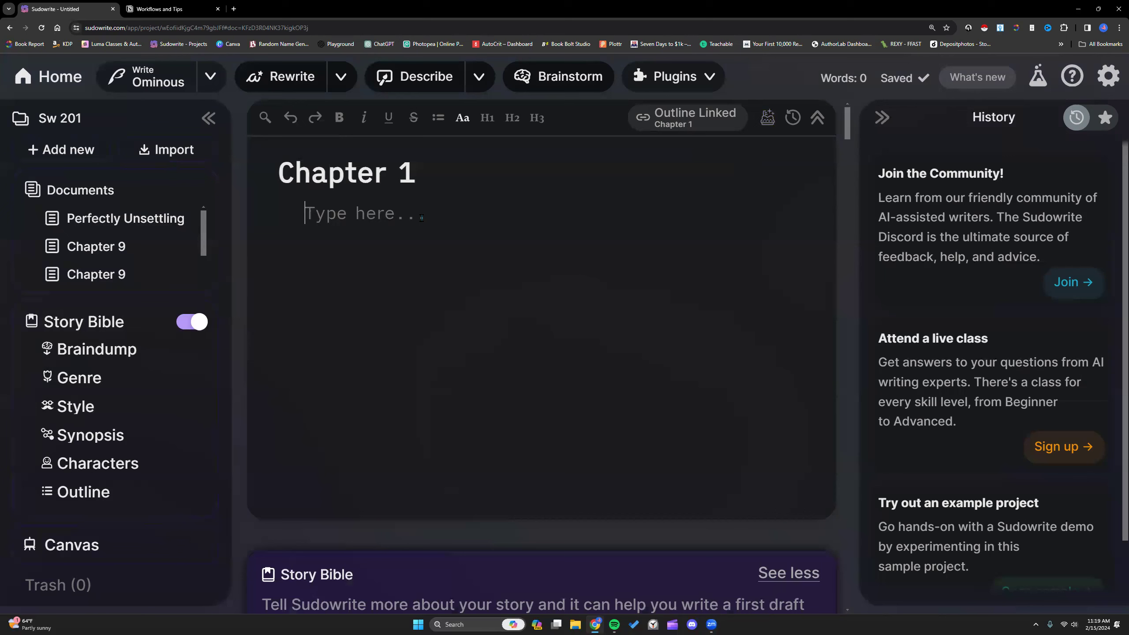
{"action": "type", "text": "Jame"}
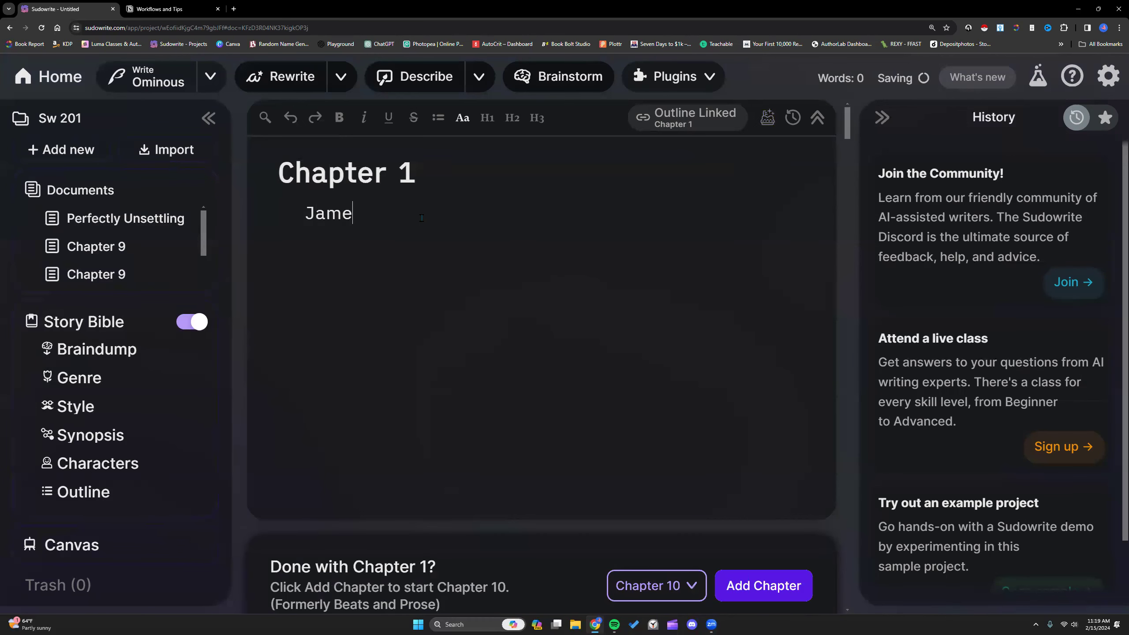
{"action": "type", "text": "son rubbe"}
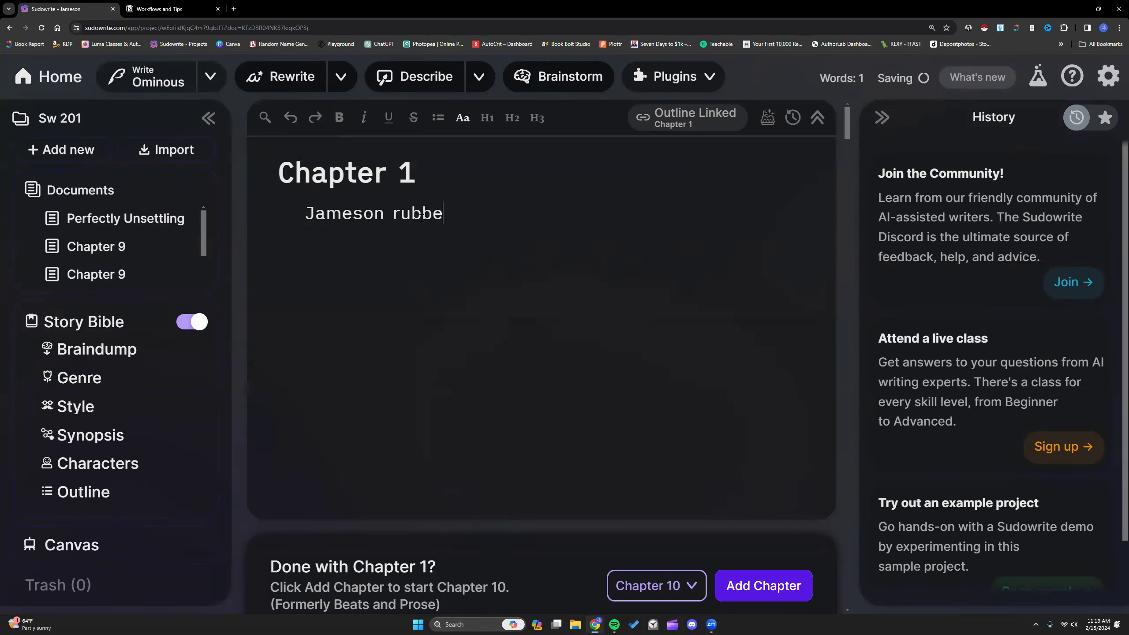
{"action": "type", "text": "d his red-"}
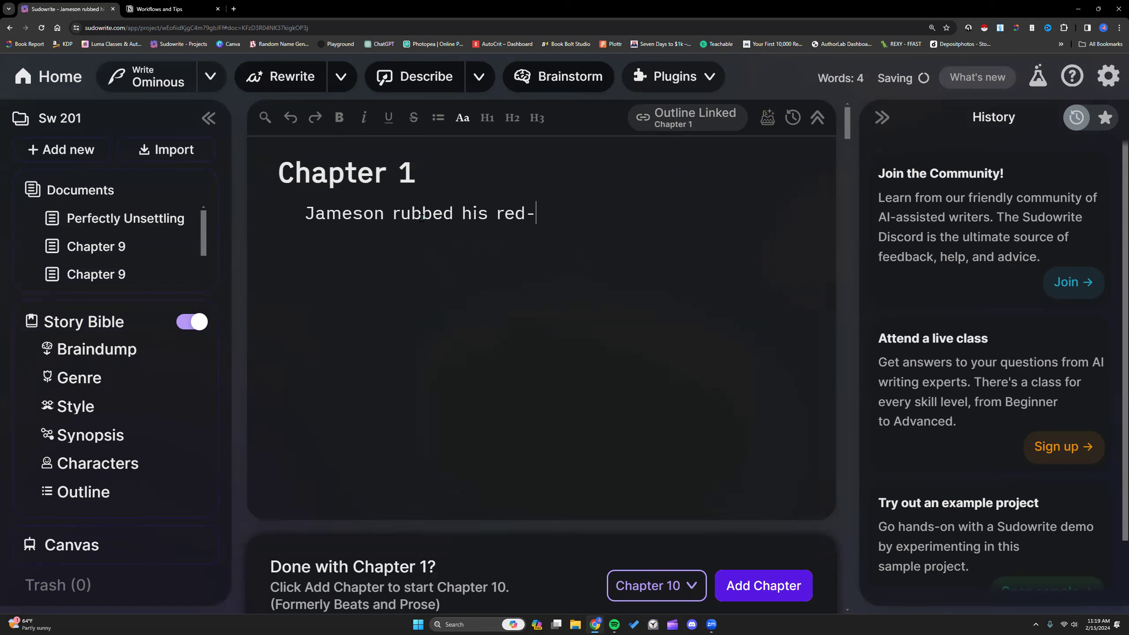
{"action": "type", "text": "rimmed eyes"}
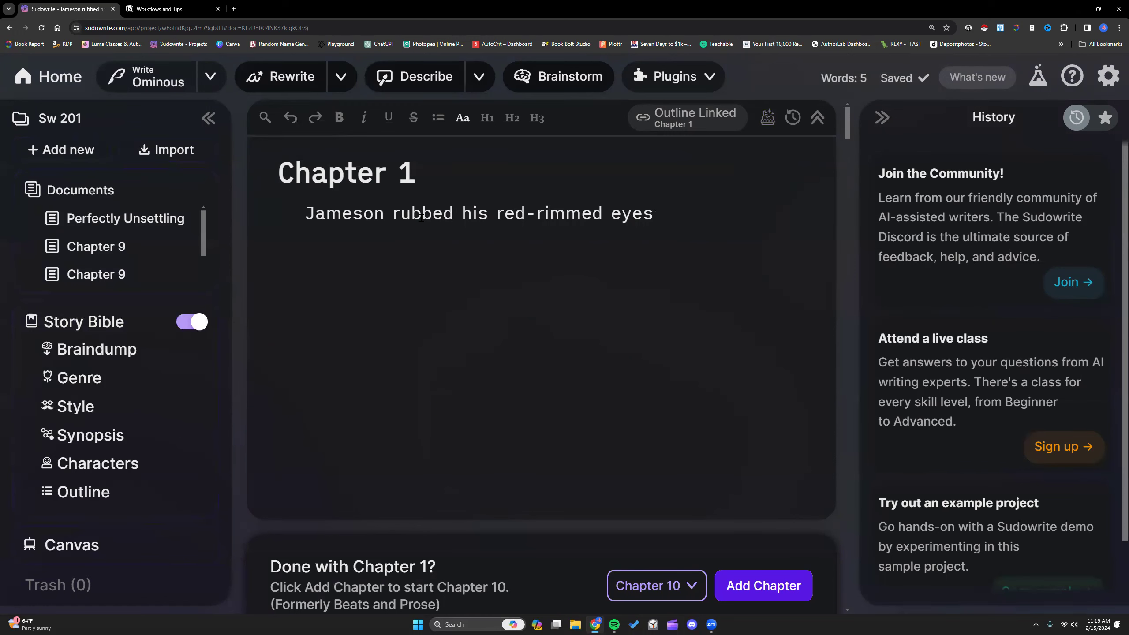
Step: Put "The steam from the coffee cup floated up as" before the opening words and end the sentence with a period
{"action": "key", "text": "Home"}
{"action": "type", "text": "The steam from "}
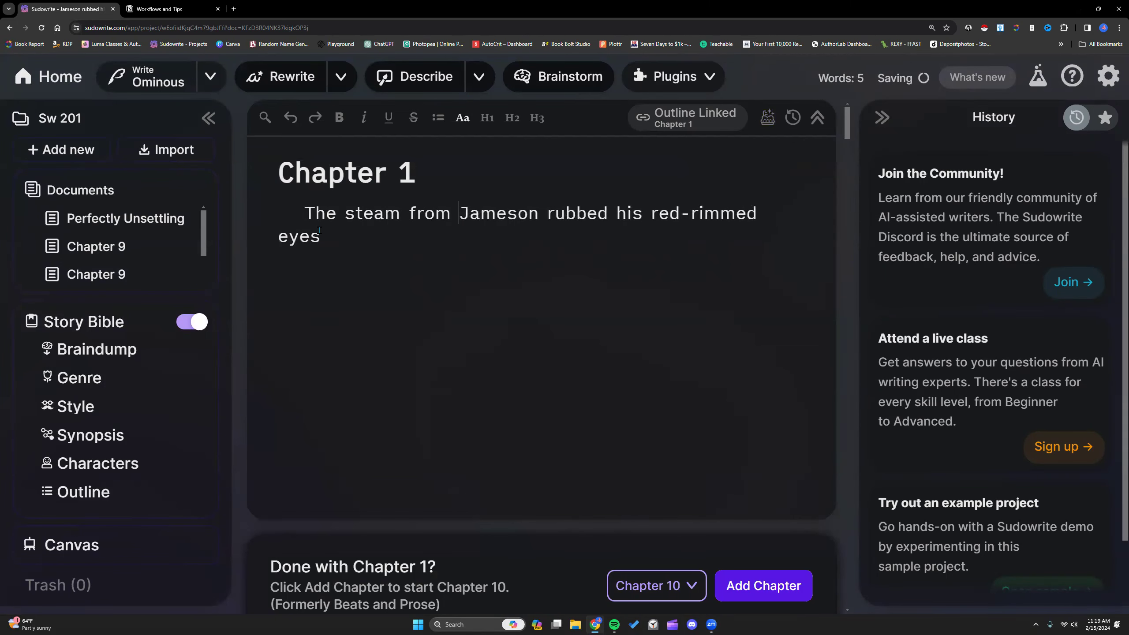
{"action": "type", "text": "the coffee cup"}
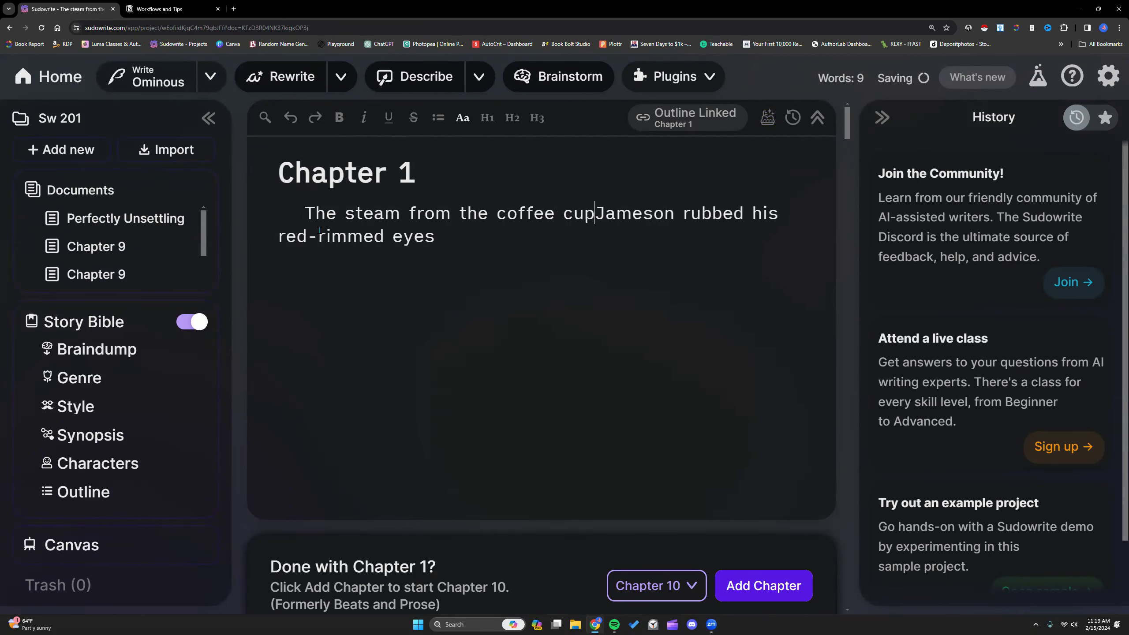
{"action": "type", "text": " floated up"}
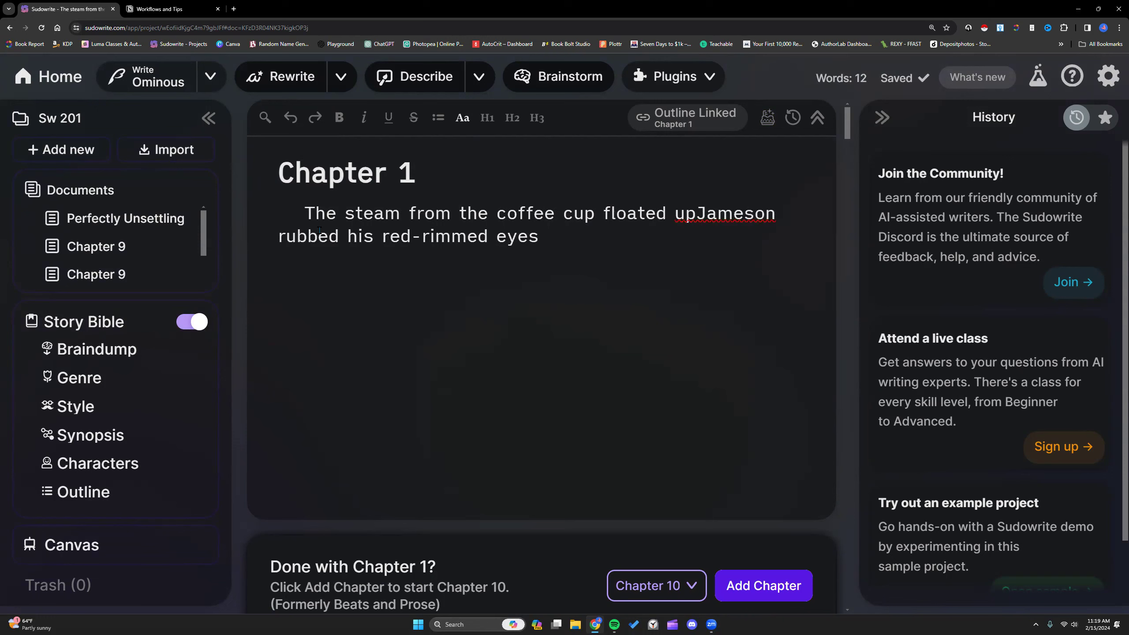
{"action": "type", "text": " as"}
{"action": "left_click", "coordinate": [643, 231]}
{"action": "type", "text": ". "}
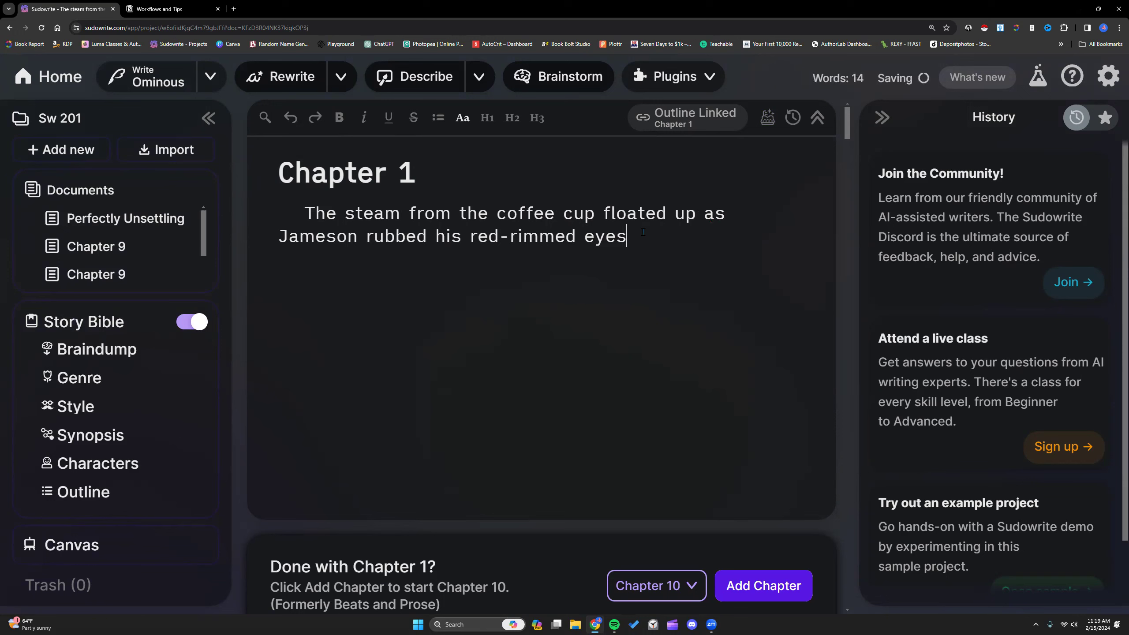
Step: Continue the paragraph with "He lowered his hands and stared down at the dark liquid"
{"action": "type", "text": "He stared"}
{"action": "key", "text": "BackSpace"}
{"action": "key", "text": "BackSpace"}
{"action": "key", "text": "BackSpace"}
{"action": "key", "text": "BackSpace"}
{"action": "key", "text": "BackSpace"}
{"action": "key", "text": "BackSpace"}
{"action": "type", "text": "lowered his "}
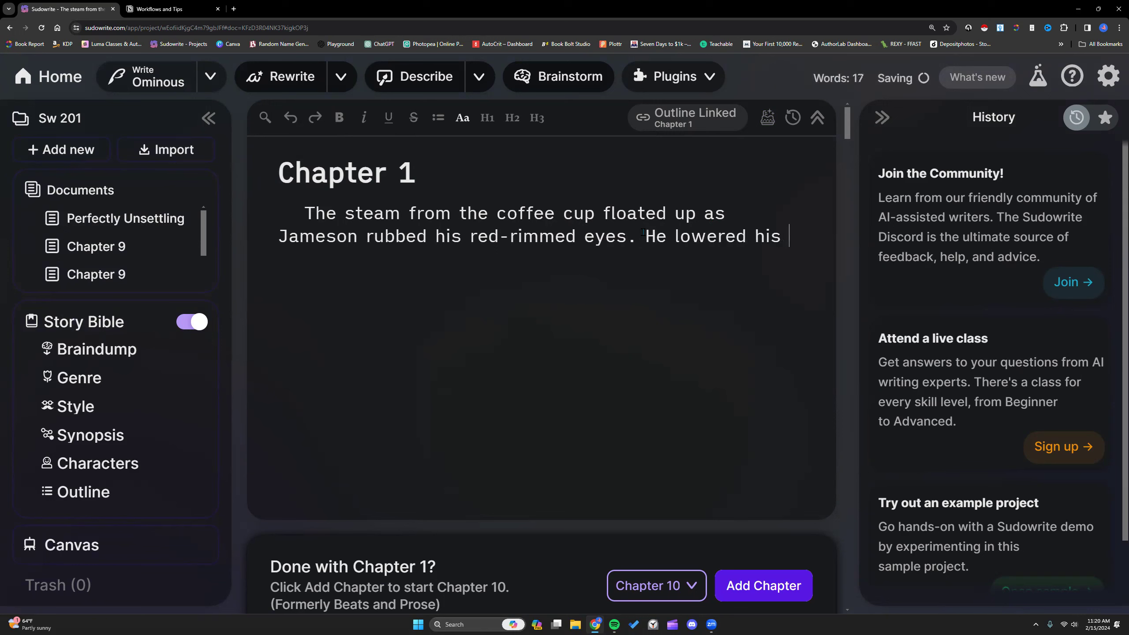
{"action": "type", "text": "hands and stared d"}
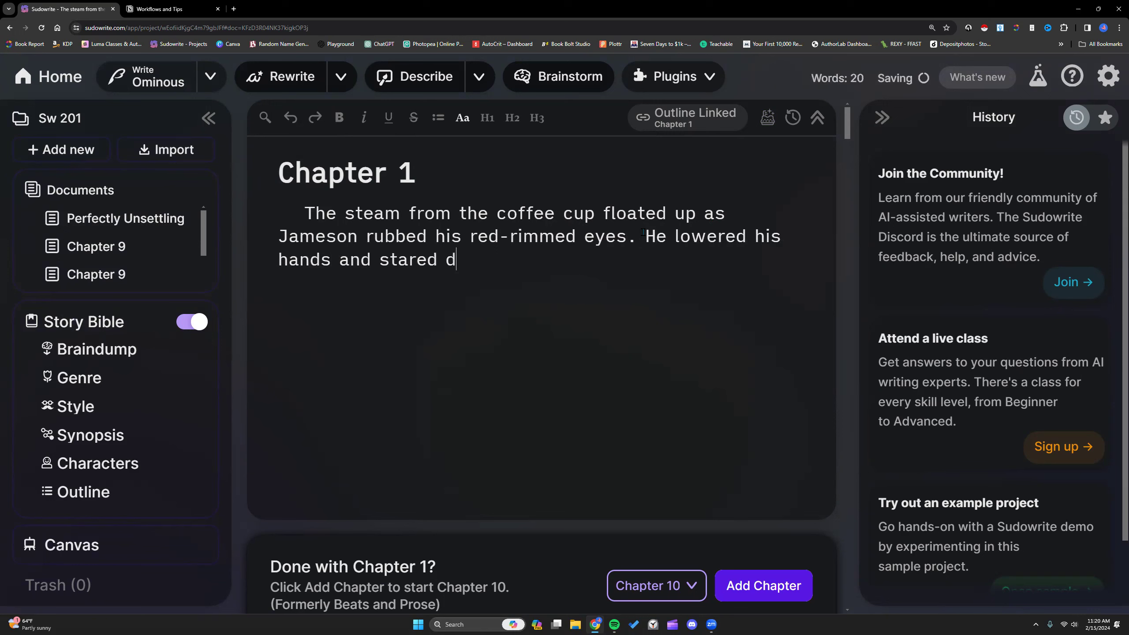
{"action": "type", "text": "own at the dark liquid."}
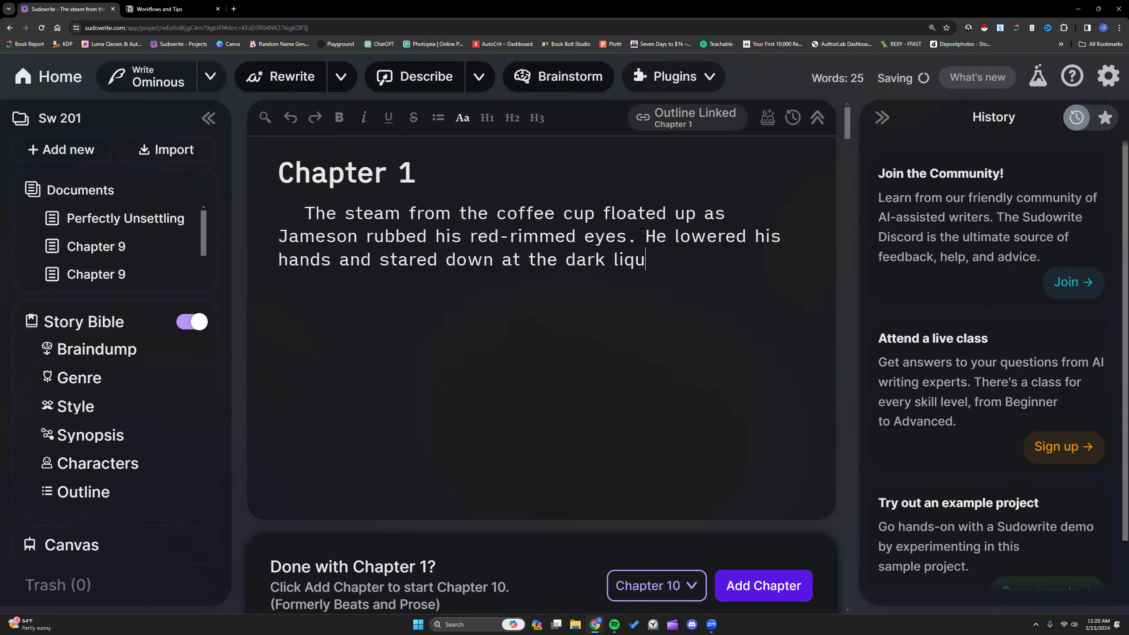
Step: Extend the second sentence with ", then glanced over to the overturned, empty whiskey bottle"
{"action": "key", "text": "BackSpace"}
{"action": "type", "text": "t"}
{"action": "key", "text": "BackSpace"}
{"action": "key", "text": "BackSpace"}
{"action": "type", "text": ", then"}
{"action": "type", "text": "glanc"}
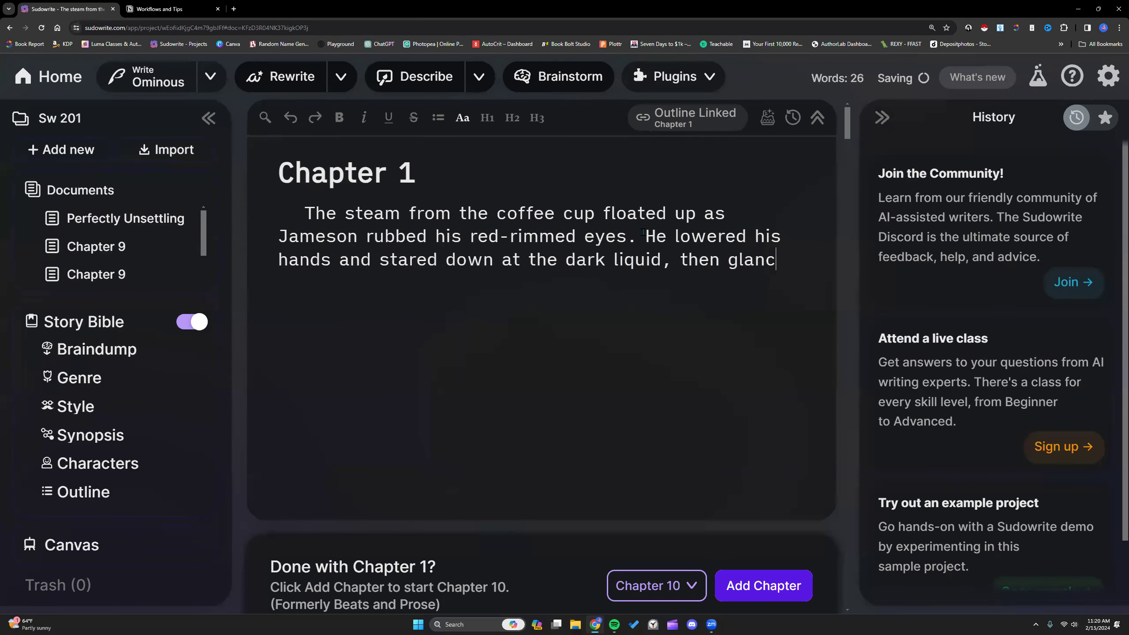
{"action": "type", "text": "ed over to the ovet"}
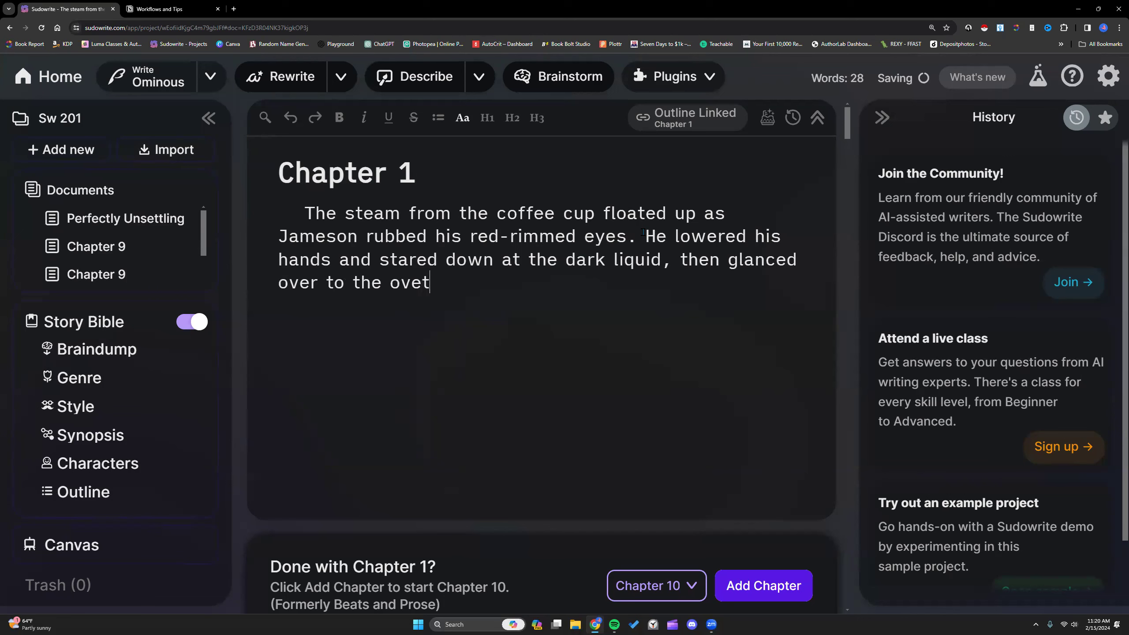
{"action": "key", "text": "BackSpace"}
{"action": "type", "text": "rturn"}
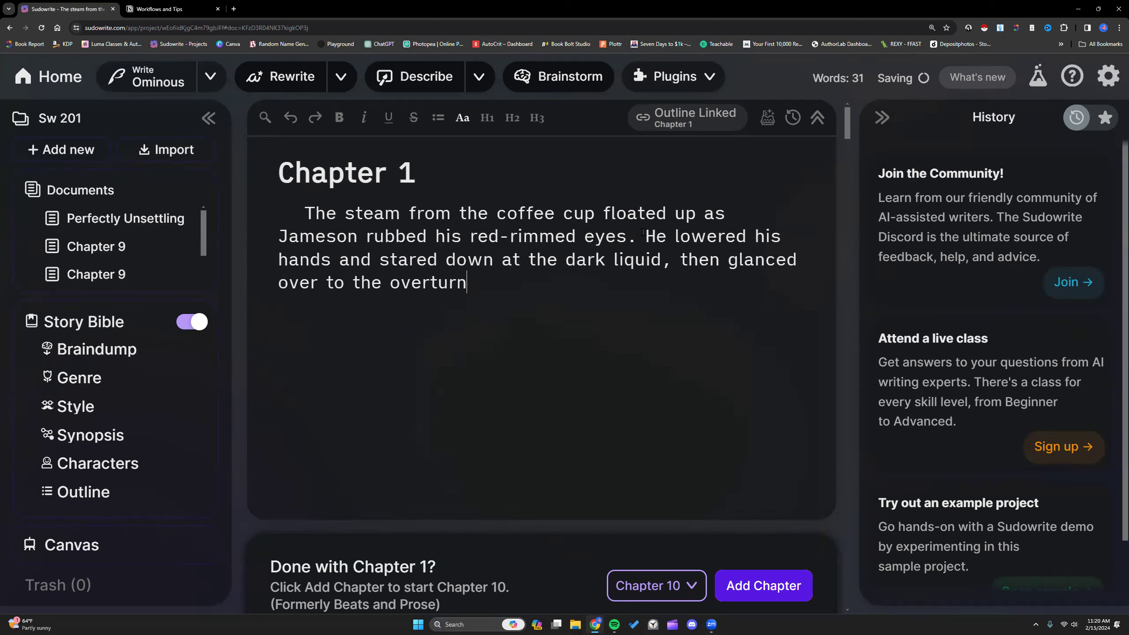
{"action": "type", "text": "ed, empty whicks"}
{"action": "key", "text": "BackSpace"}
{"action": "key", "text": "BackSpace"}
{"action": "key", "text": "BackSpace"}
{"action": "type", "text": "skey bottle"}
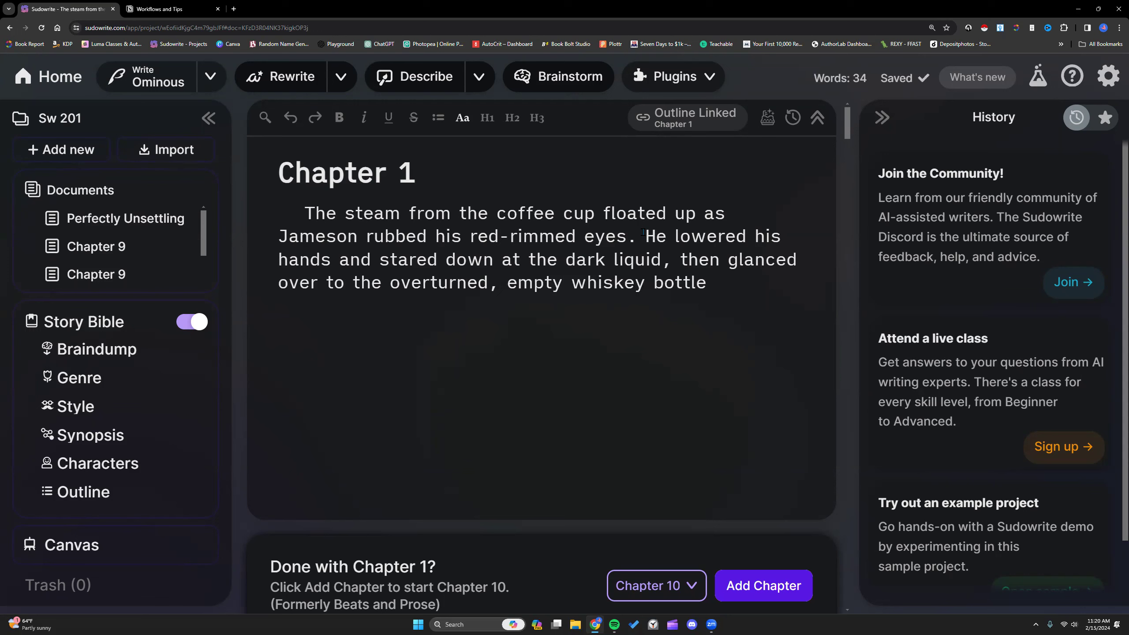
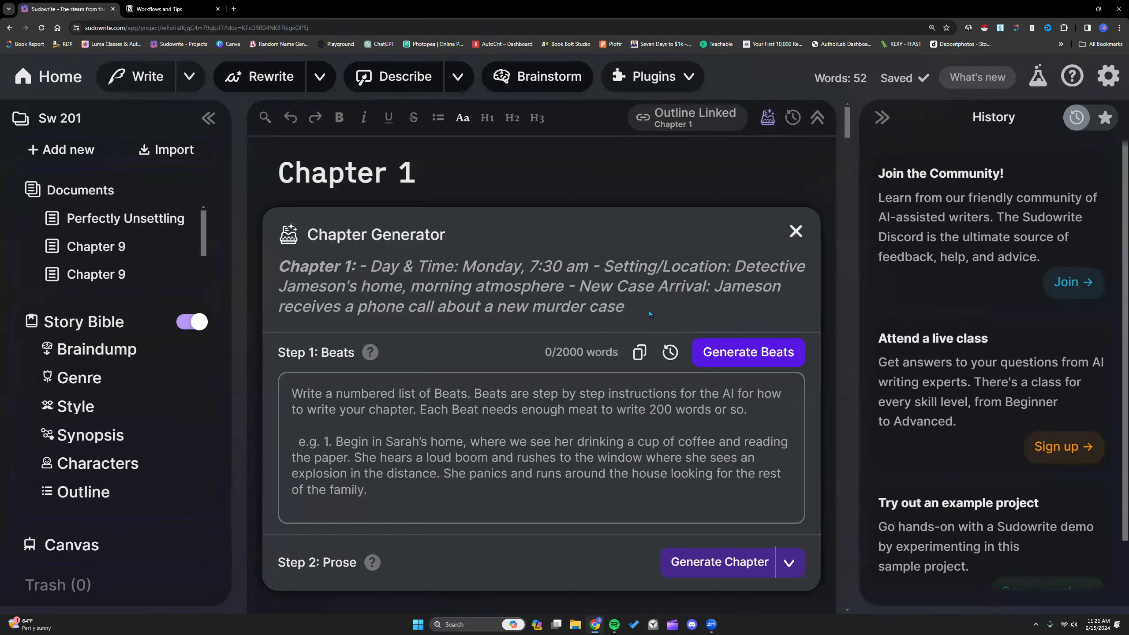
Step: Close the Chapter Generator and have Write generate a continuation of the Chapter 1 text
{"action": "left_click", "coordinate": [796, 231]}
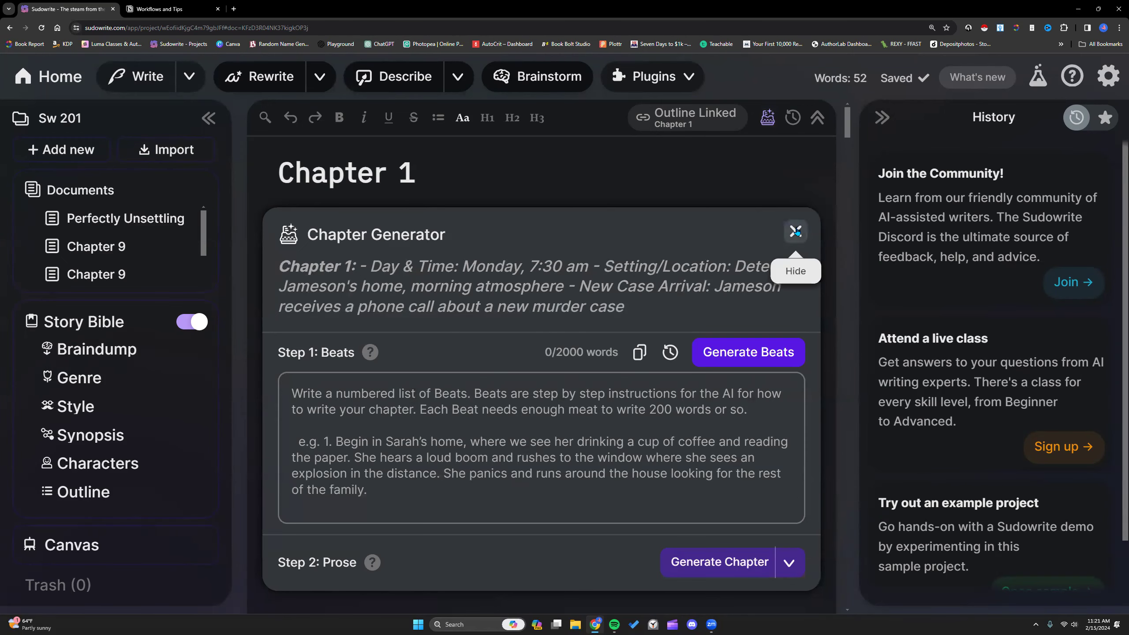
{"action": "left_click", "coordinate": [144, 80]}
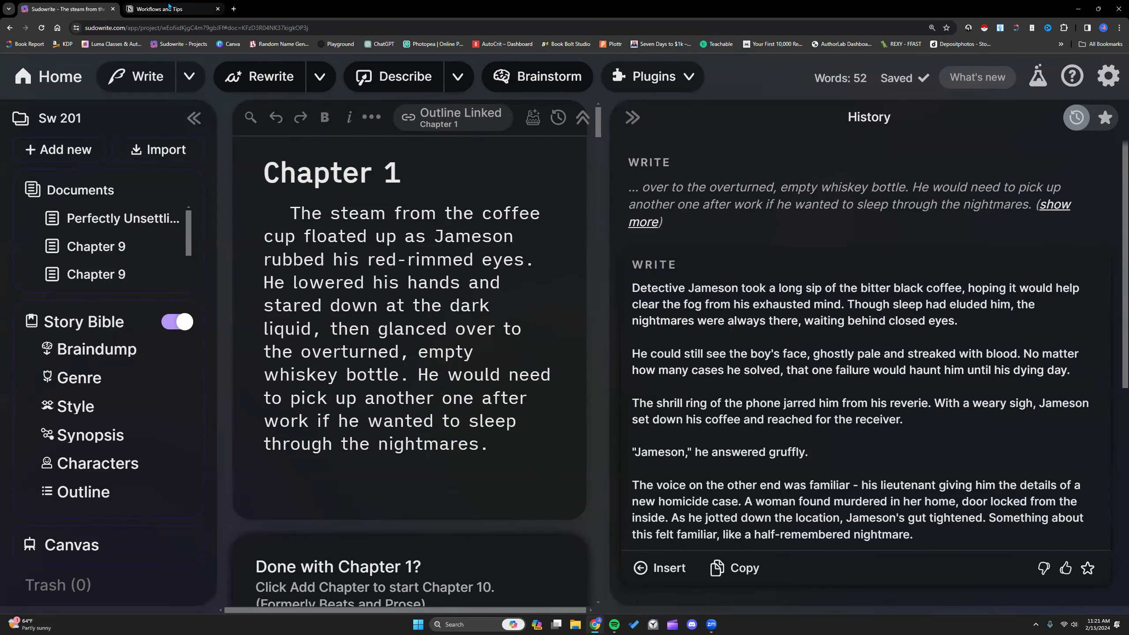
Step: Switch to Notion and look over the Series Outline of the Rose and Lily project in My Book Tracker's WIPs
{"action": "left_click", "coordinate": [169, 9]}
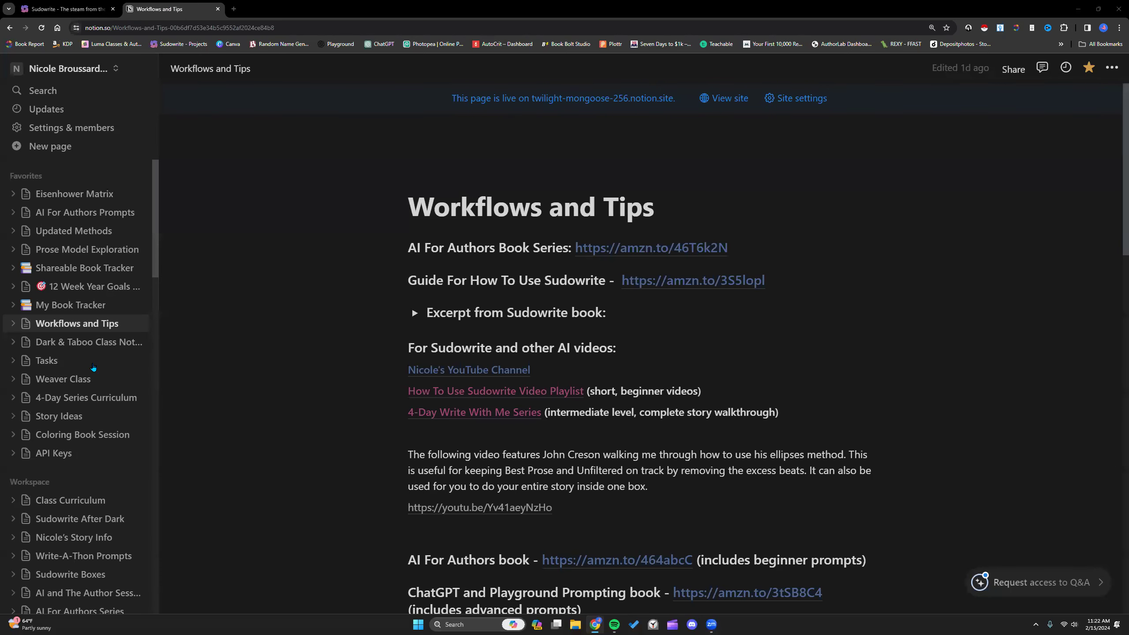
{"action": "left_click", "coordinate": [70, 305]}
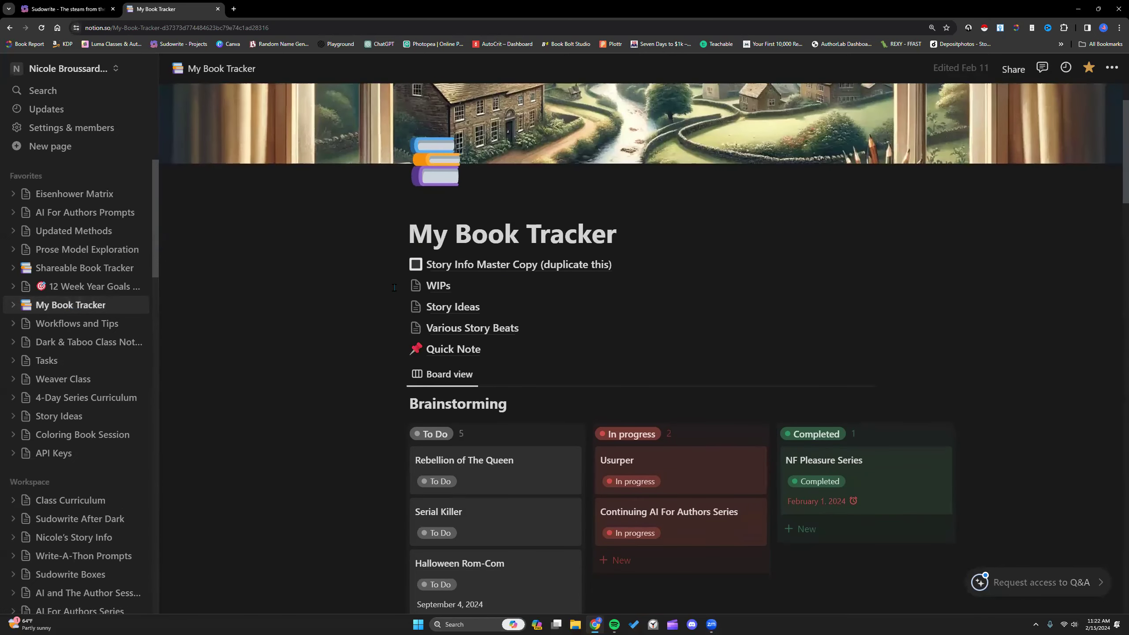
{"action": "left_click", "coordinate": [434, 285]}
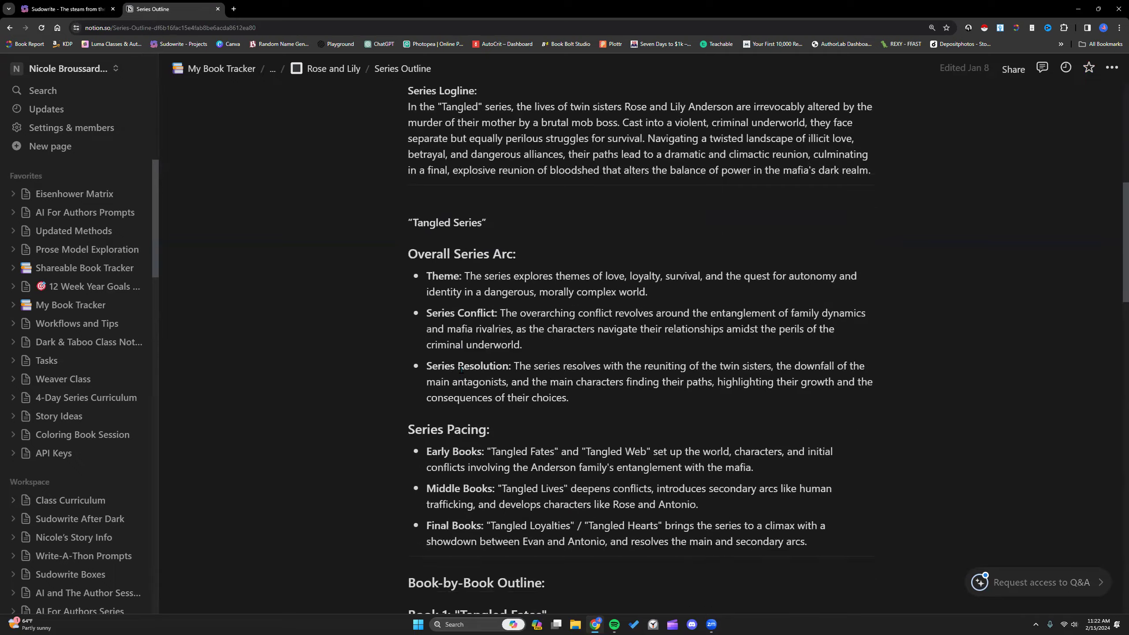
{"action": "scroll", "coordinate": [460, 370], "scroll_direction": "down", "scroll_amount": 10}
{"action": "scroll", "coordinate": [460, 370], "scroll_direction": "down", "scroll_amount": 10}
{"action": "scroll", "coordinate": [461, 370], "scroll_direction": "up", "scroll_amount": 12}
{"action": "scroll", "coordinate": [460, 370], "scroll_direction": "up", "scroll_amount": 15}
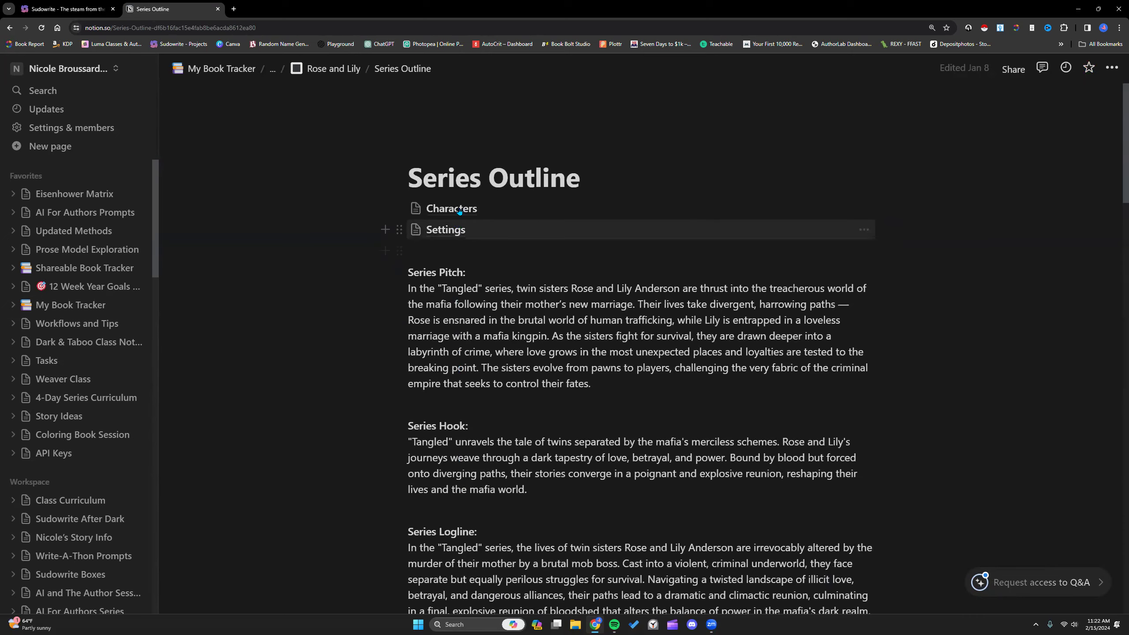
Step: Open the Series Outline's Characters page and examine Evan's overall and book-by-book descriptions
{"action": "left_click", "coordinate": [459, 211]}
{"action": "scroll", "coordinate": [466, 363], "scroll_direction": "down", "scroll_amount": 2}
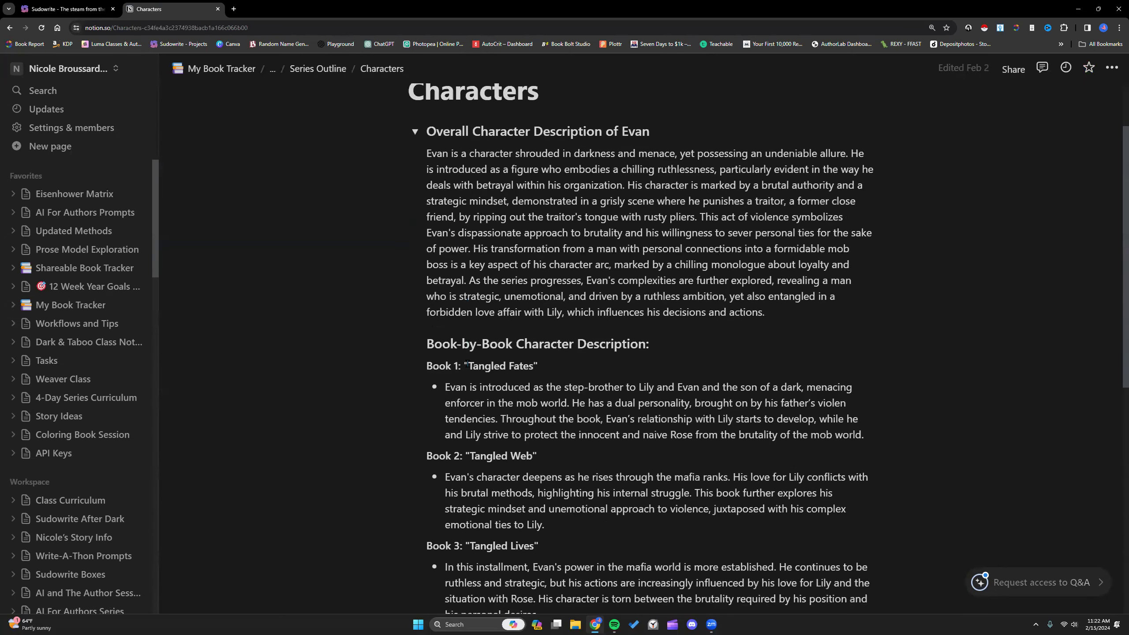
{"action": "scroll", "coordinate": [466, 362], "scroll_direction": "up", "scroll_amount": 2}
{"action": "scroll", "coordinate": [434, 248], "scroll_direction": "down", "scroll_amount": 1}
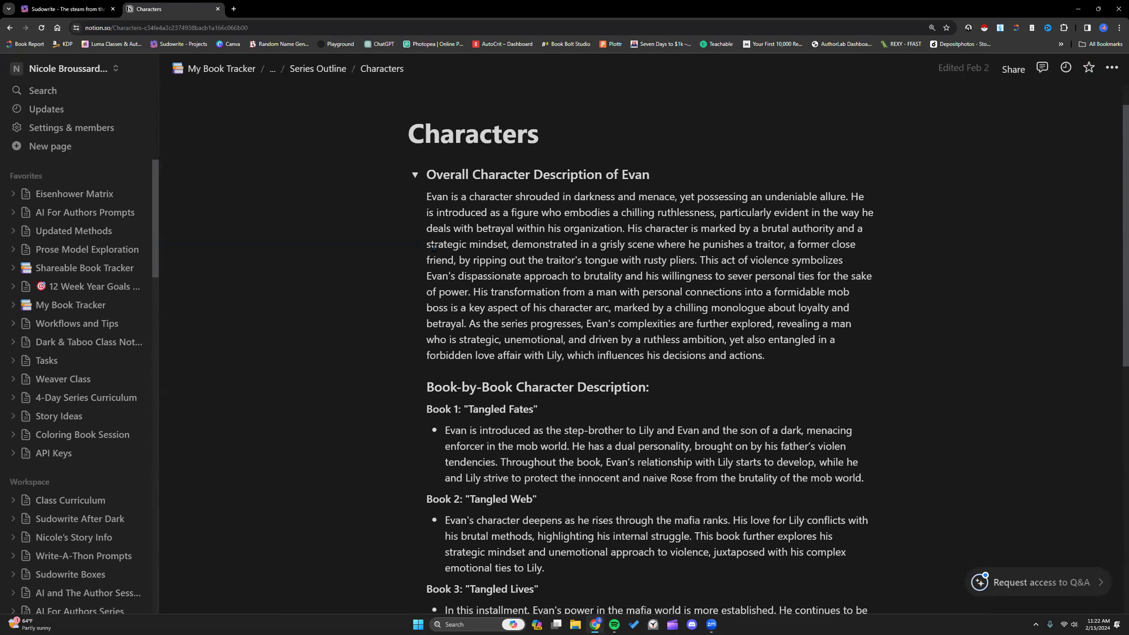
{"action": "scroll", "coordinate": [493, 272], "scroll_direction": "down", "scroll_amount": 6}
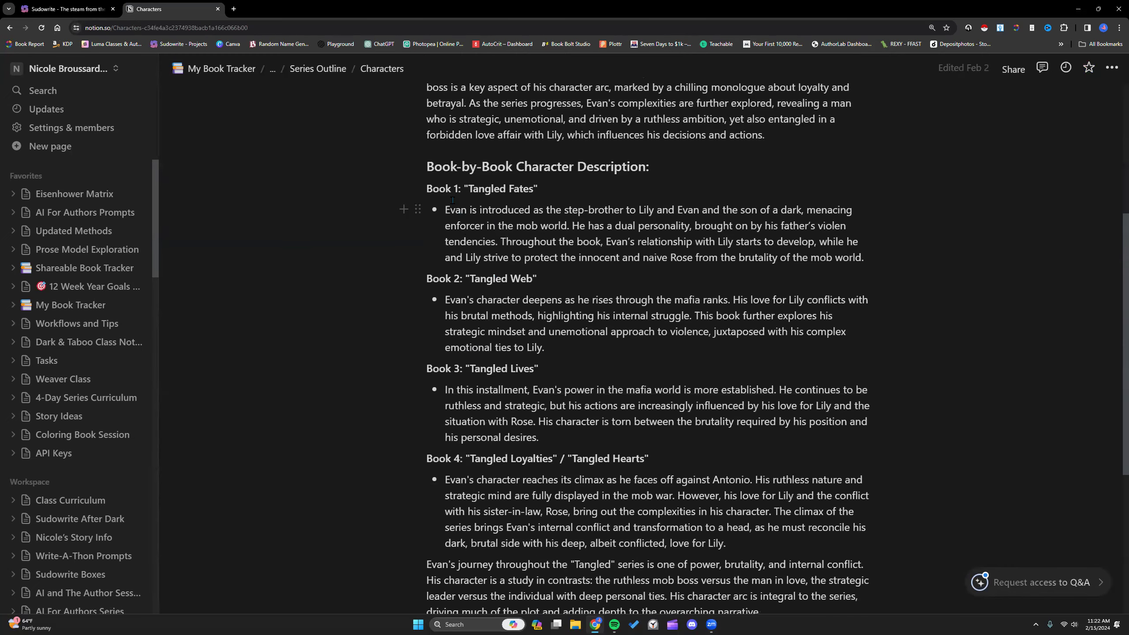
{"action": "scroll", "coordinate": [510, 358], "scroll_direction": "down", "scroll_amount": 1}
{"action": "scroll", "coordinate": [510, 358], "scroll_direction": "down", "scroll_amount": 2}
{"action": "scroll", "coordinate": [510, 358], "scroll_direction": "up", "scroll_amount": 10}
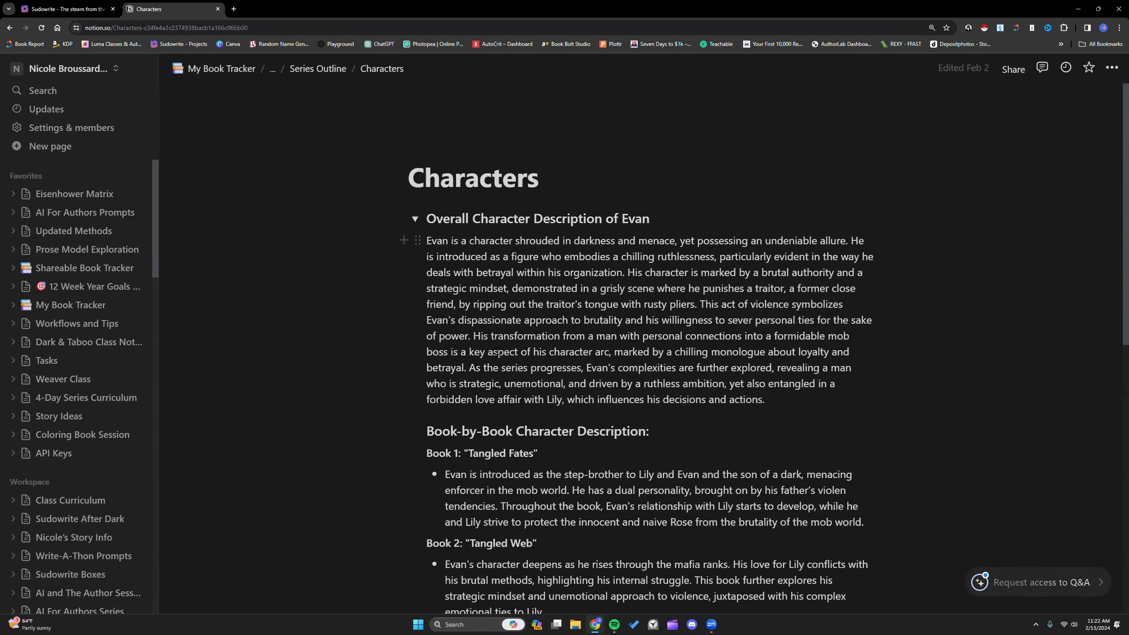
Step: Return to the Rose and Lily project page and open the Characters page of Book 1
{"action": "left_click", "coordinate": [309, 68]}
{"action": "left_click", "coordinate": [309, 69]}
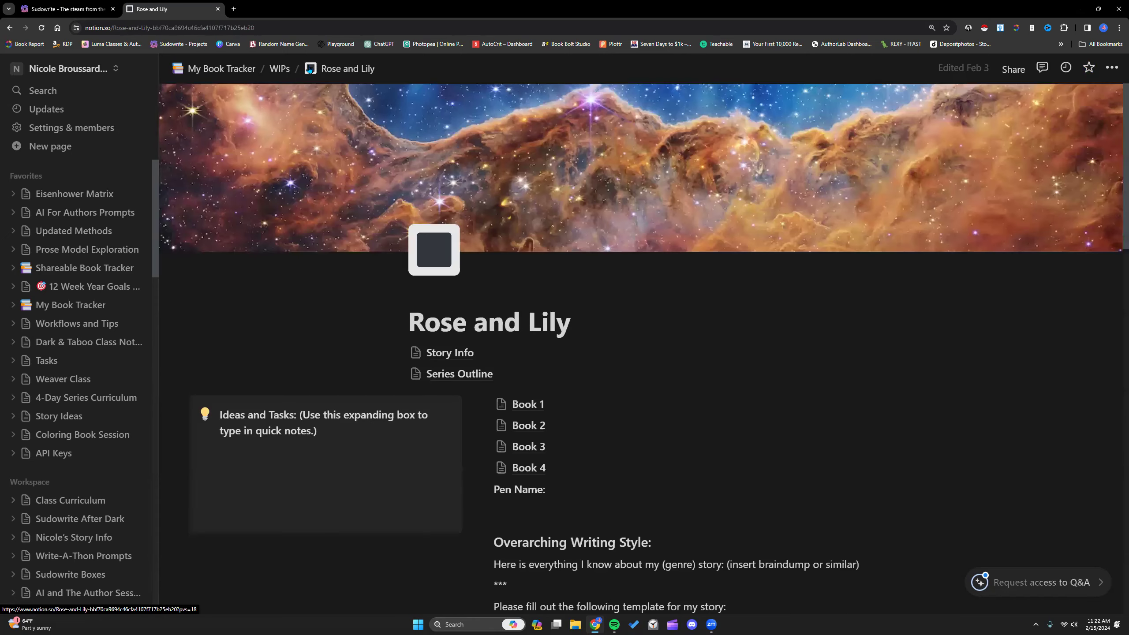
{"action": "left_click", "coordinate": [536, 393]}
{"action": "scroll", "coordinate": [489, 401], "scroll_direction": "down", "scroll_amount": 3}
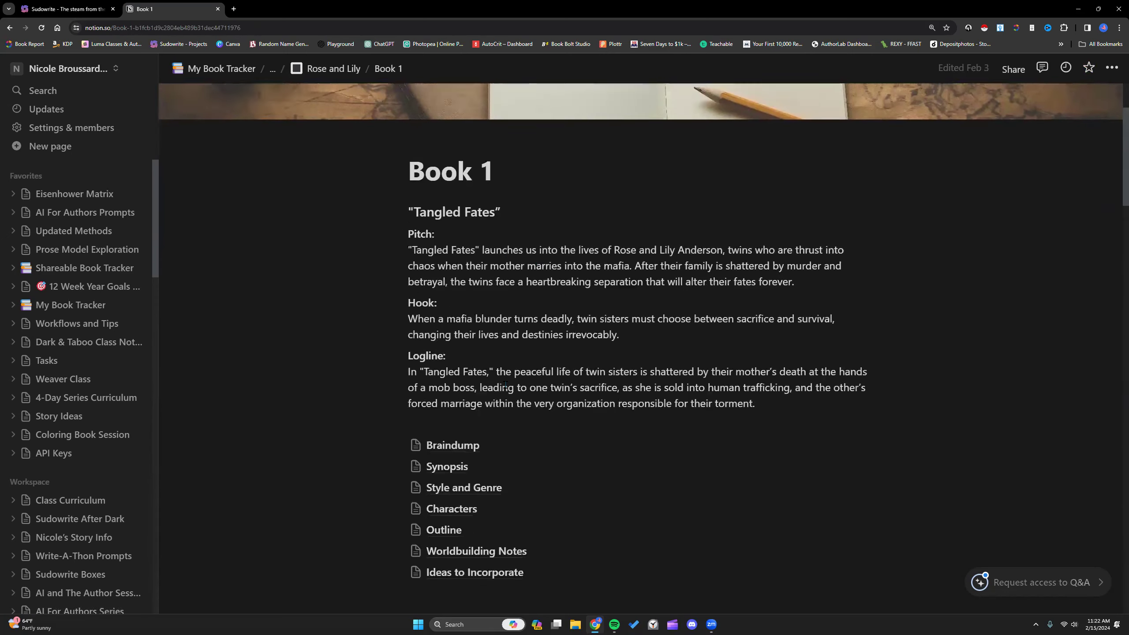
{"action": "left_click", "coordinate": [471, 420]}
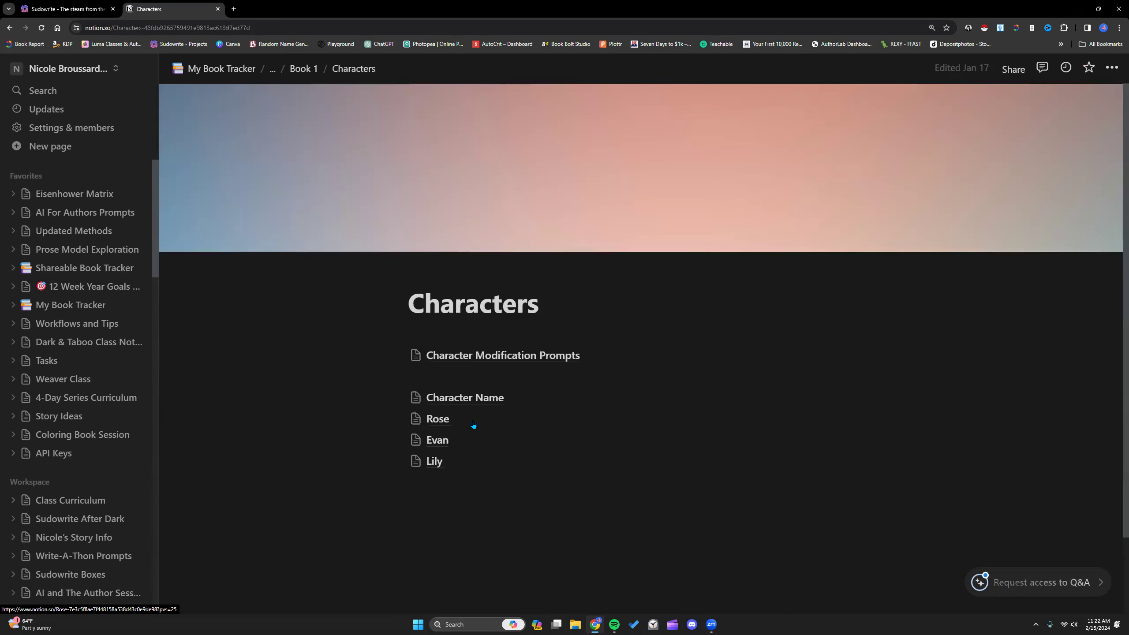
Step: Open Evan's Book 1 page and examine his character arc in "Tangled Fates", starting with the Early Chapters section
{"action": "left_click", "coordinate": [436, 441]}
{"action": "scroll", "coordinate": [431, 416], "scroll_direction": "down", "scroll_amount": 9}
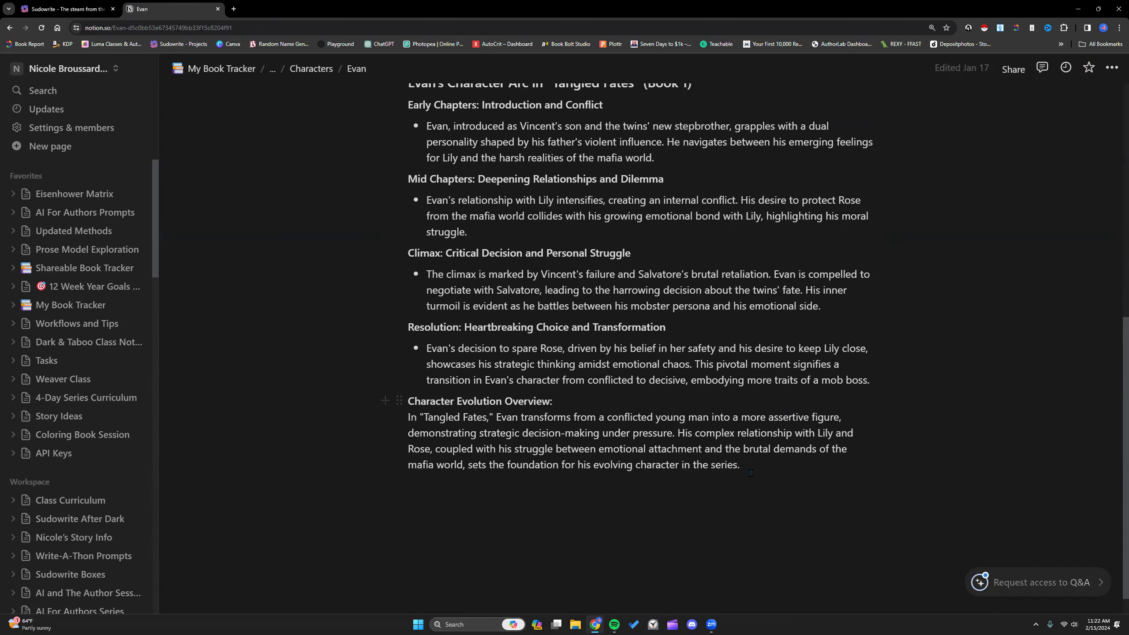
{"action": "scroll", "coordinate": [534, 356], "scroll_direction": "up", "scroll_amount": 2}
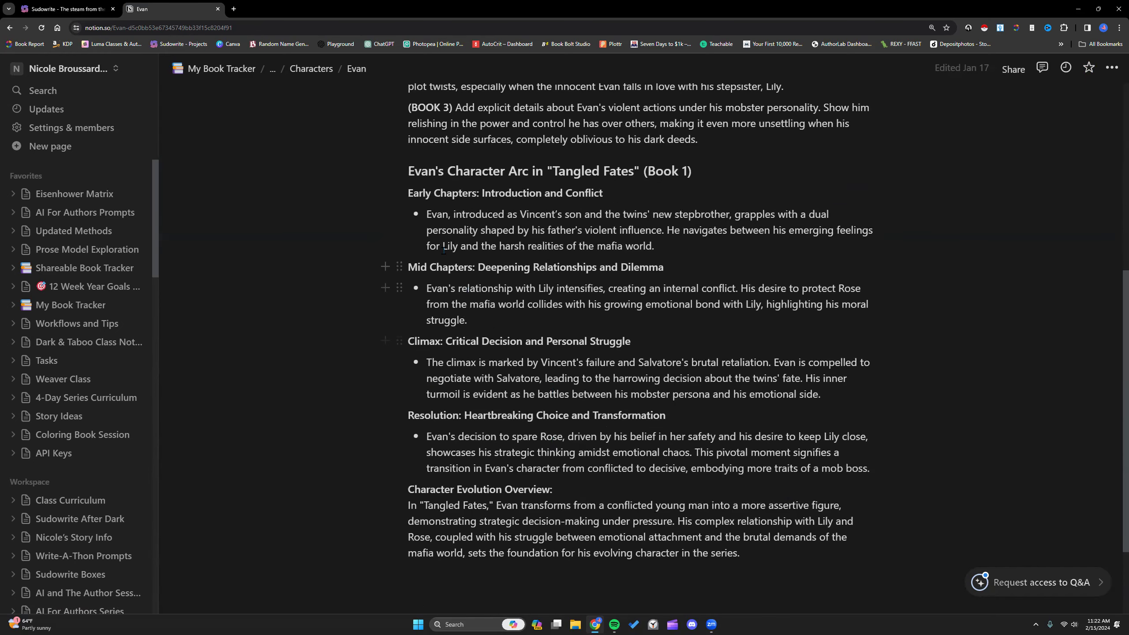
{"action": "left_click_drag", "start_coordinate": [407, 194], "coordinate": [622, 236]}
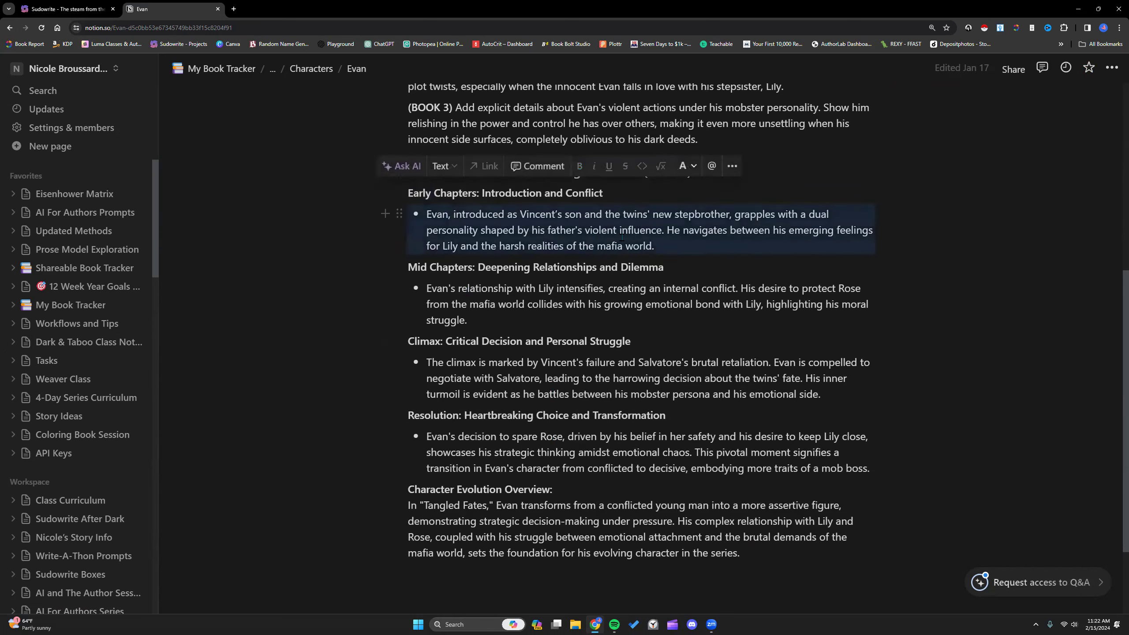
{"action": "left_click", "coordinate": [683, 246]}
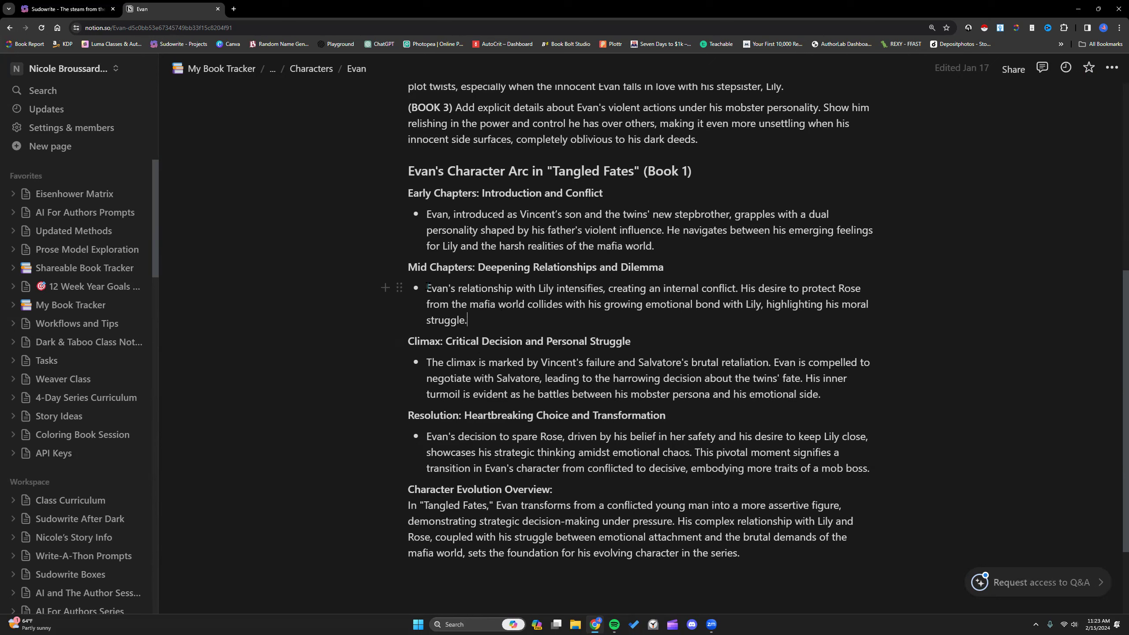
Step: Switch to Sudowrite and check Detective Jameson's description in the Story Bible's Characters section
{"action": "left_click", "coordinate": [54, 9]}
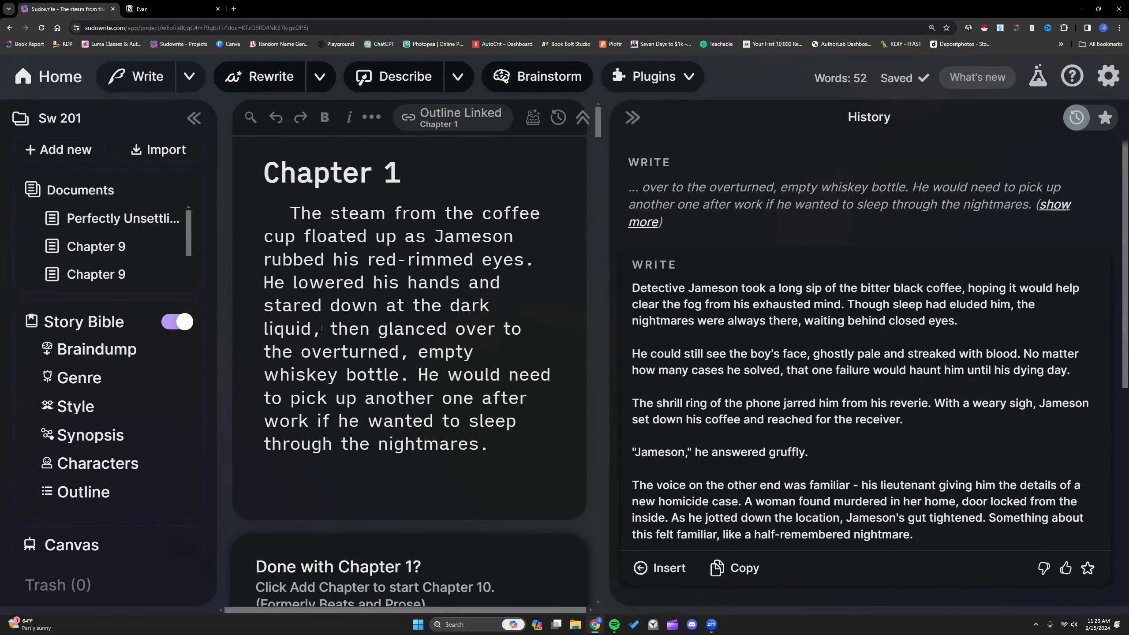
{"action": "scroll", "coordinate": [321, 328], "scroll_direction": "down", "scroll_amount": 20}
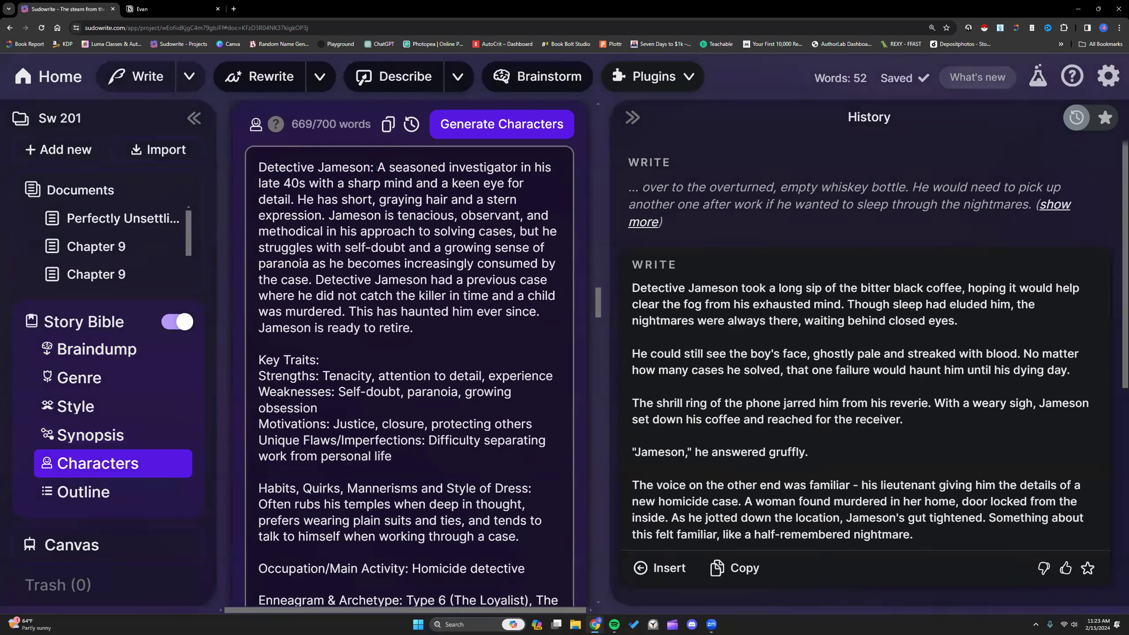
{"action": "left_click", "coordinate": [428, 329]}
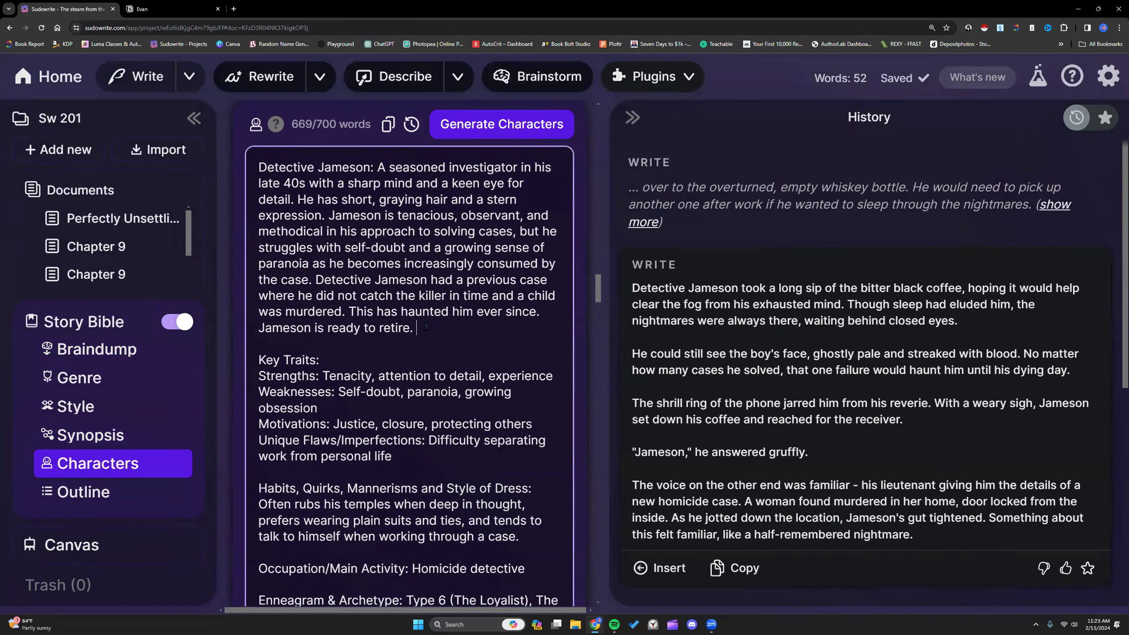
Step: Reopen the Chapter 1 document and briefly recheck Evan's Book 1 arc in Notion before returning to Sudowrite
{"action": "mouse_move", "coordinate": [118, 363]}
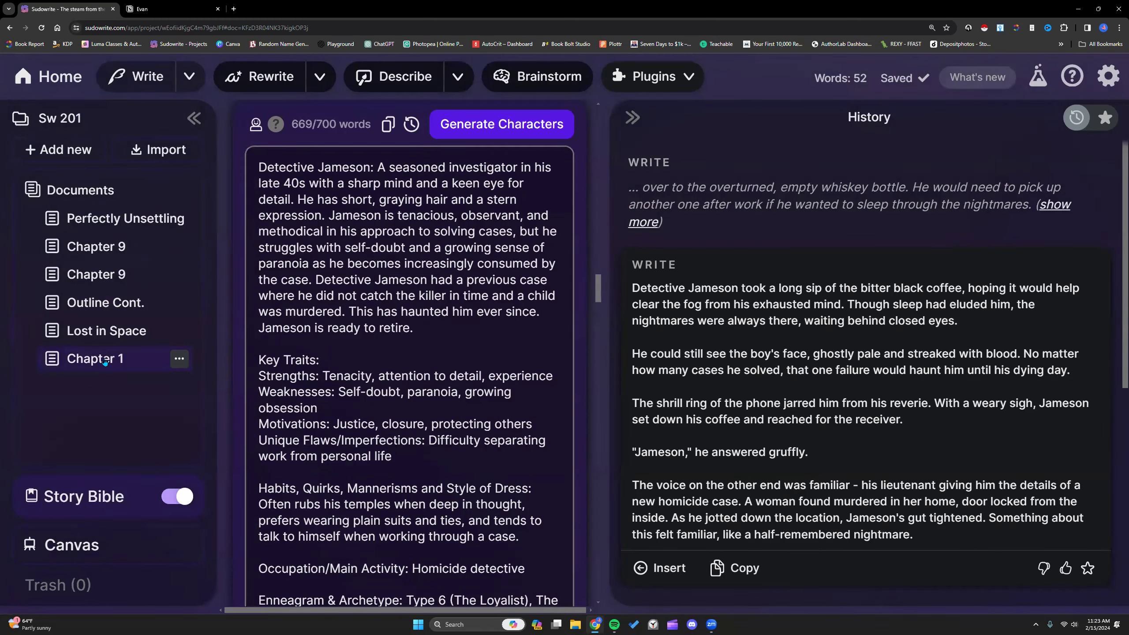
{"action": "left_click", "coordinate": [105, 363]}
{"action": "scroll", "coordinate": [337, 305], "scroll_direction": "down", "scroll_amount": 1}
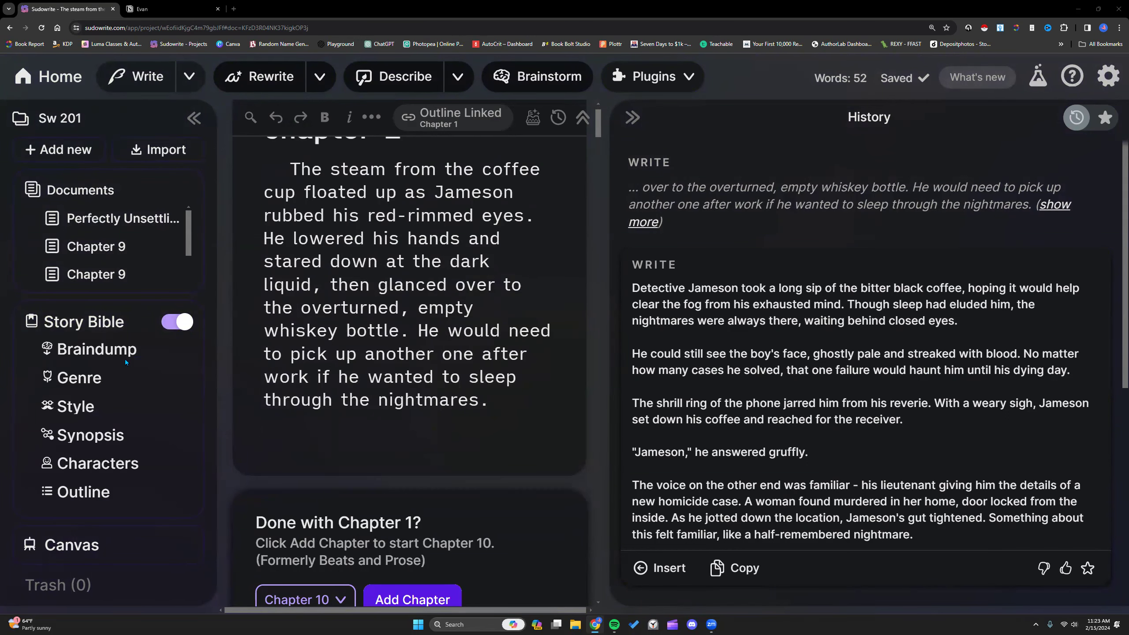
{"action": "scroll", "coordinate": [681, 399], "scroll_direction": "down", "scroll_amount": 1}
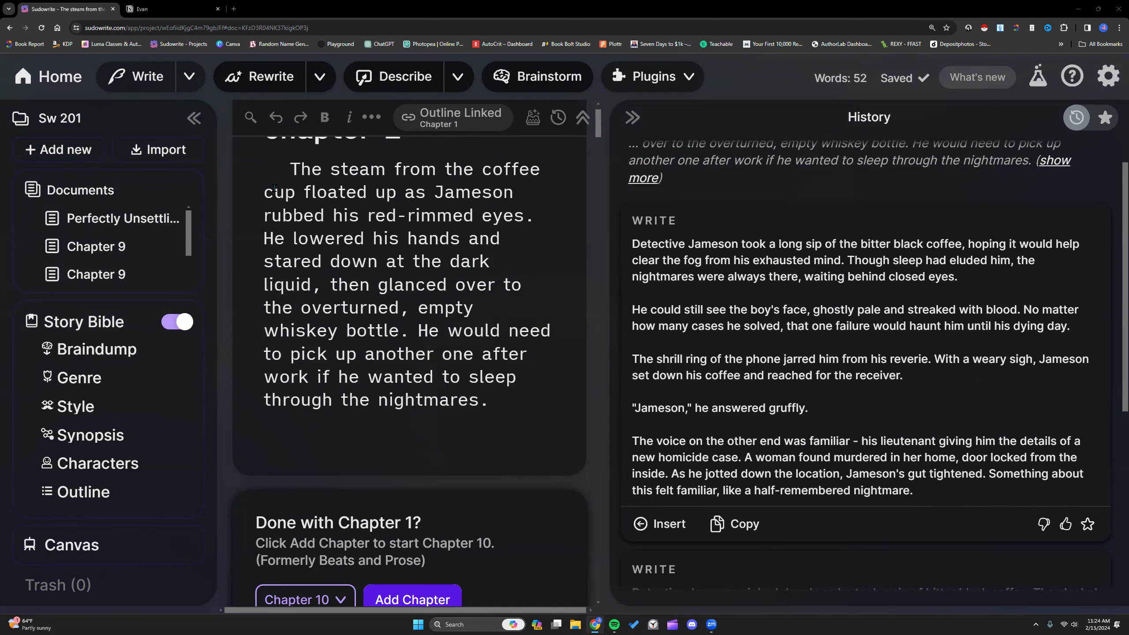
{"action": "left_click", "coordinate": [170, 9]}
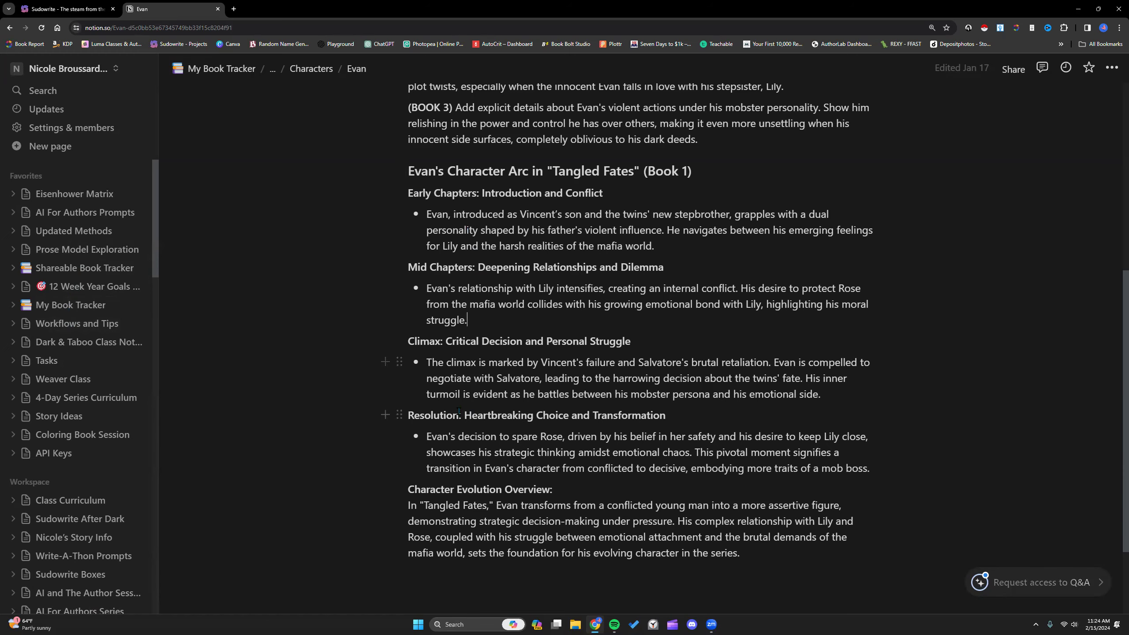
{"action": "left_click", "coordinate": [49, 8]}
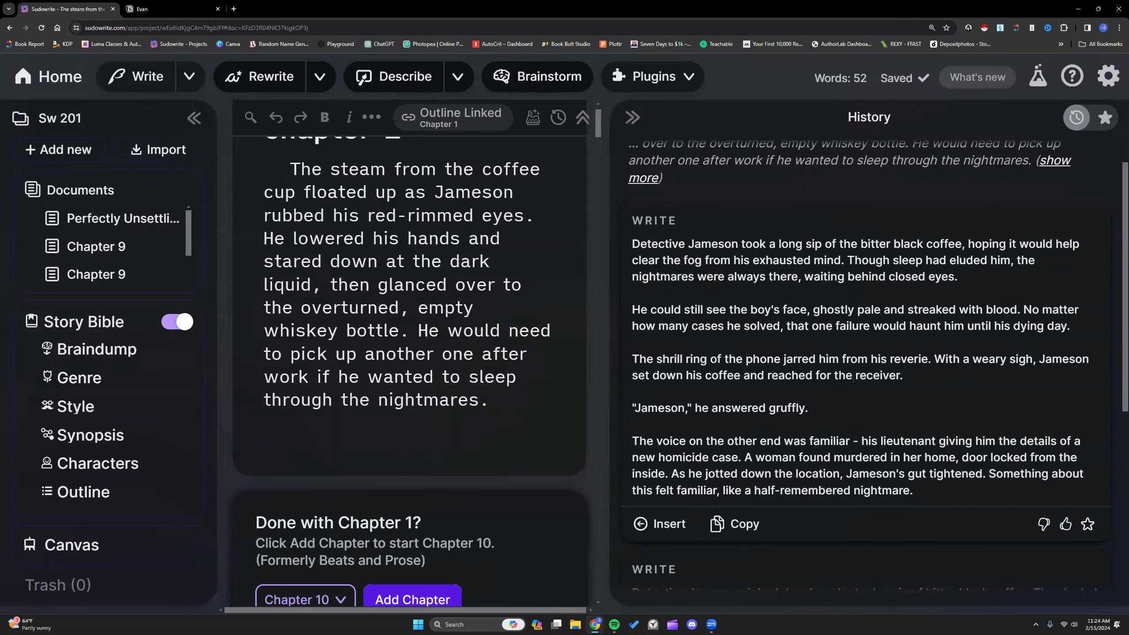
Step: Read both generated Write continuations in the History, focusing on the sentence about the boy's face
{"action": "scroll", "coordinate": [846, 373], "scroll_direction": "down", "scroll_amount": 1}
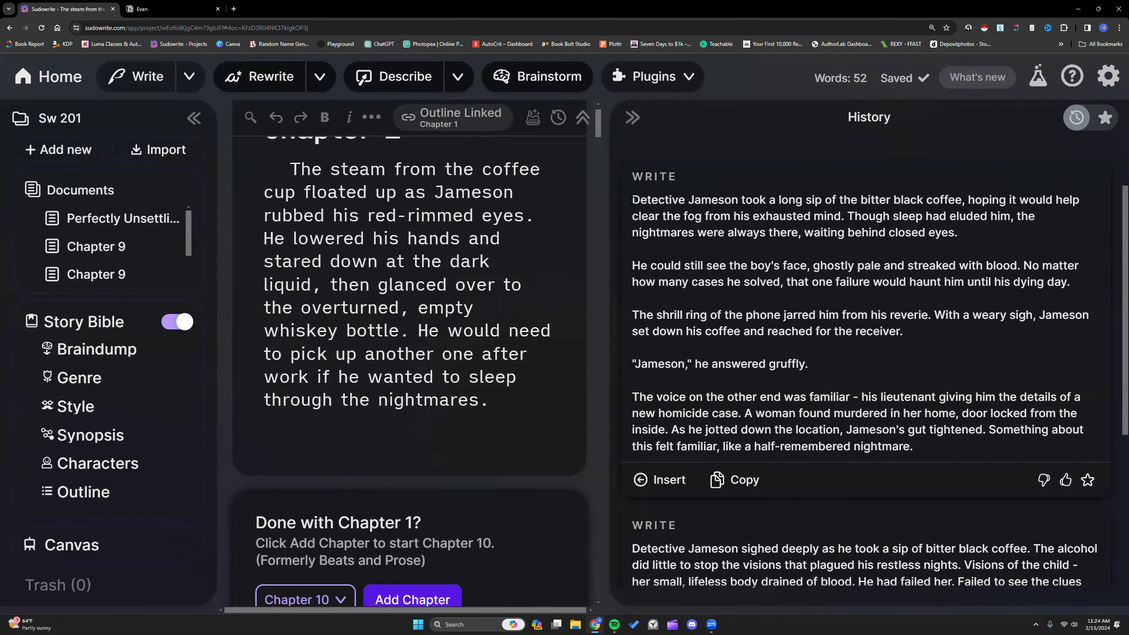
{"action": "left_click_drag", "start_coordinate": [633, 200], "coordinate": [1096, 288]}
{"action": "scroll", "coordinate": [738, 551], "scroll_direction": "down", "scroll_amount": 7}
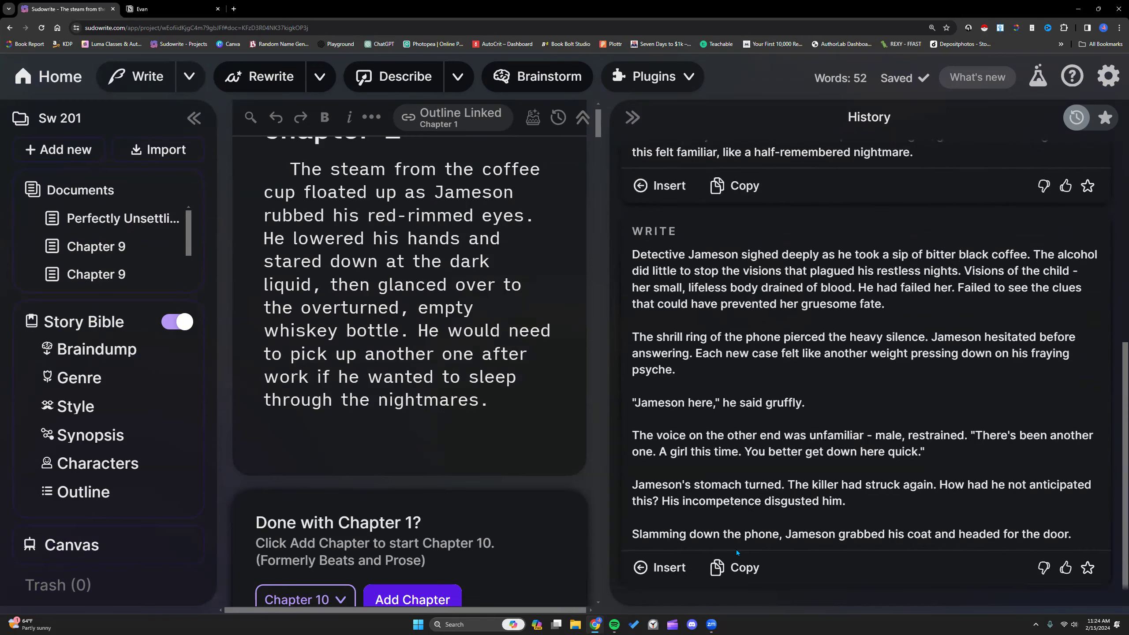
{"action": "scroll", "coordinate": [722, 437], "scroll_direction": "up", "scroll_amount": 8}
{"action": "left_click", "coordinate": [712, 278]}
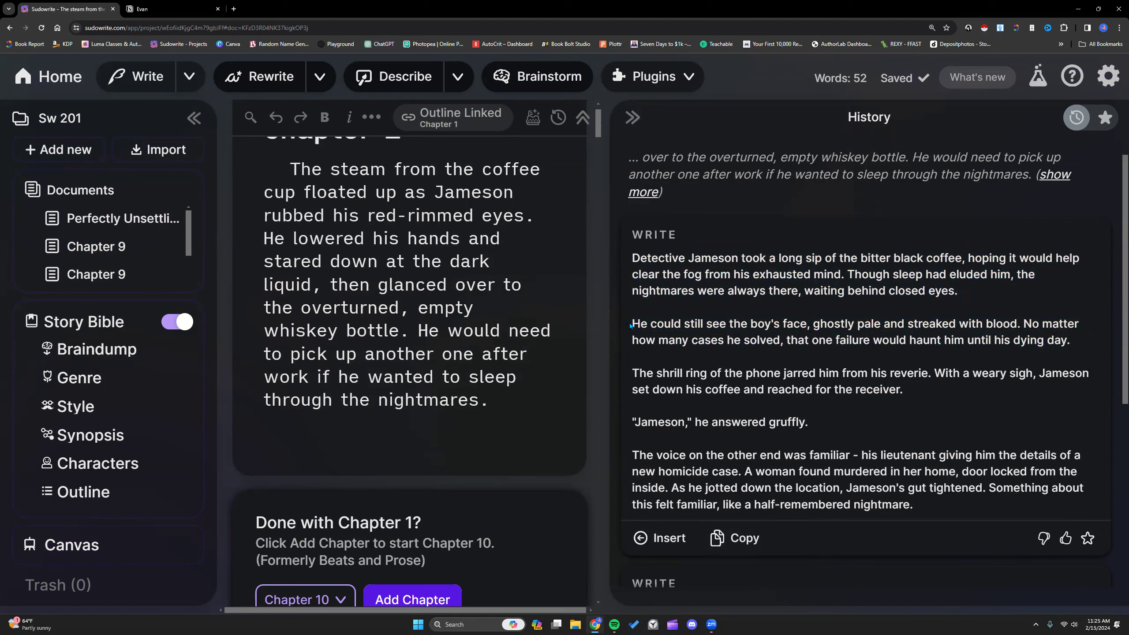
{"action": "left_click_drag", "start_coordinate": [631, 324], "coordinate": [834, 323]}
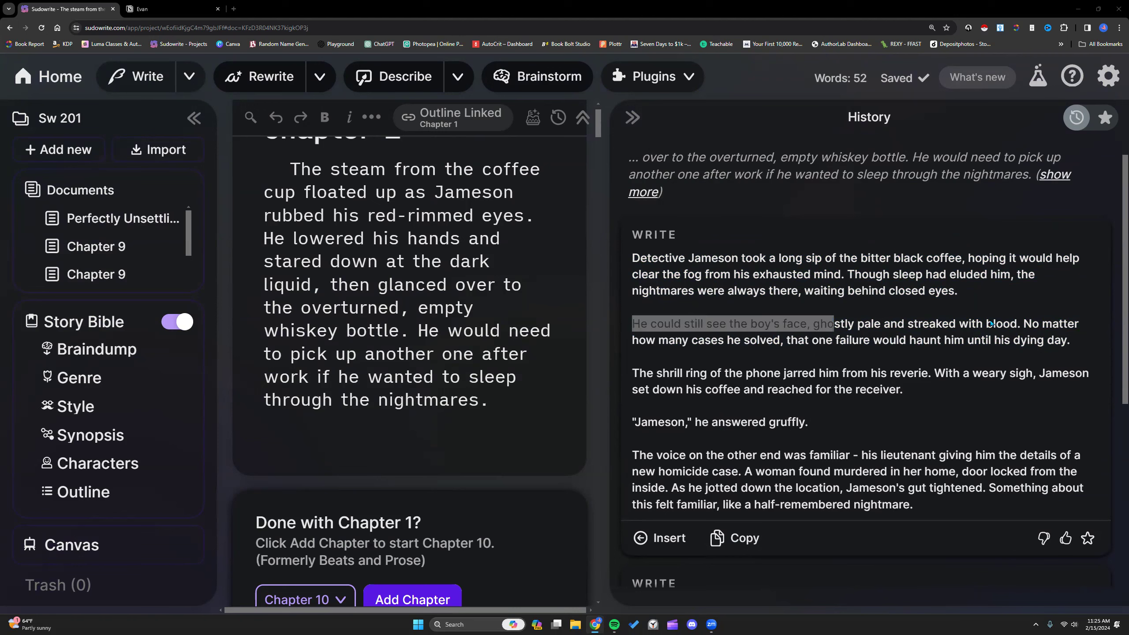
Step: Widen the Story Bible's Characters section and highlight the murdered-child detail in Detective Jameson's description
{"action": "left_click", "coordinate": [103, 465]}
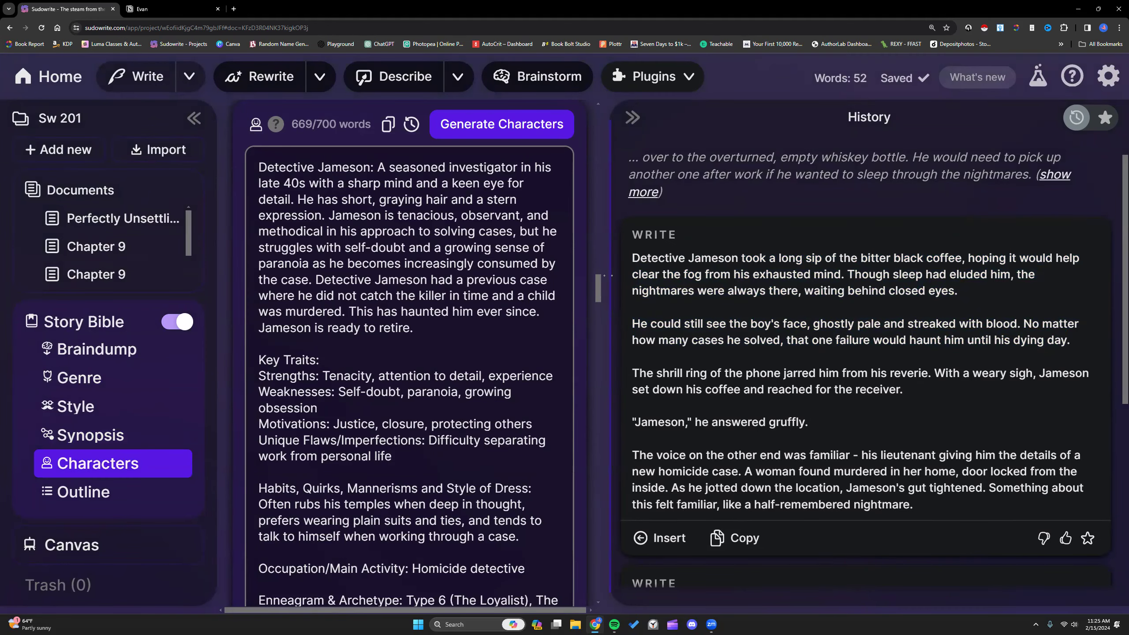
{"action": "left_click_drag", "start_coordinate": [606, 278], "coordinate": [848, 285]}
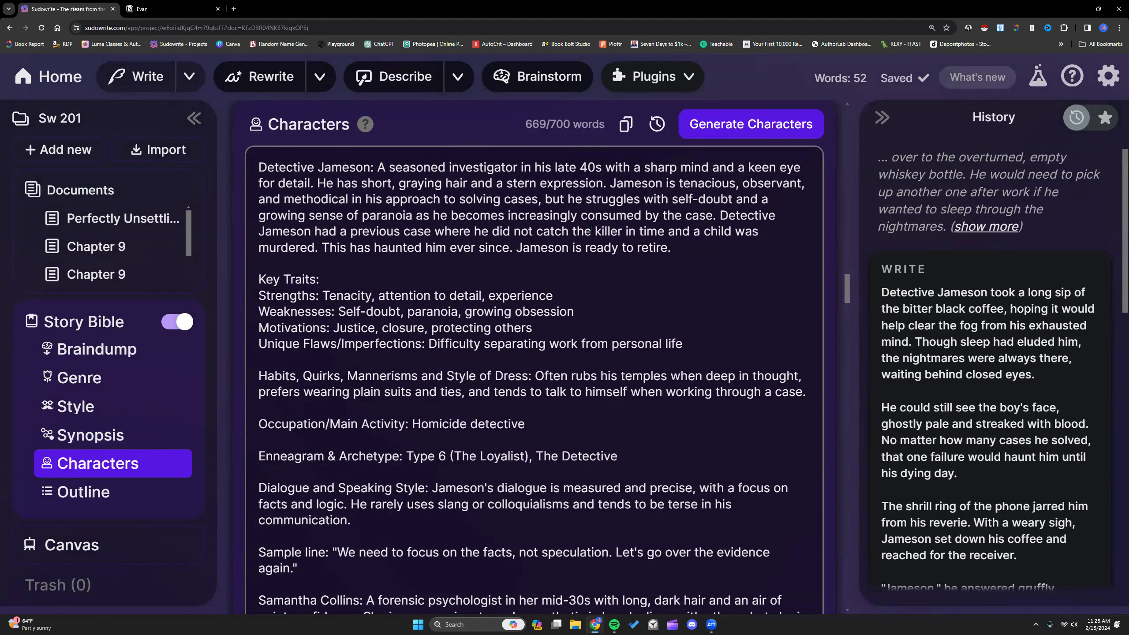
{"action": "left_click_drag", "start_coordinate": [570, 231], "coordinate": [322, 249]}
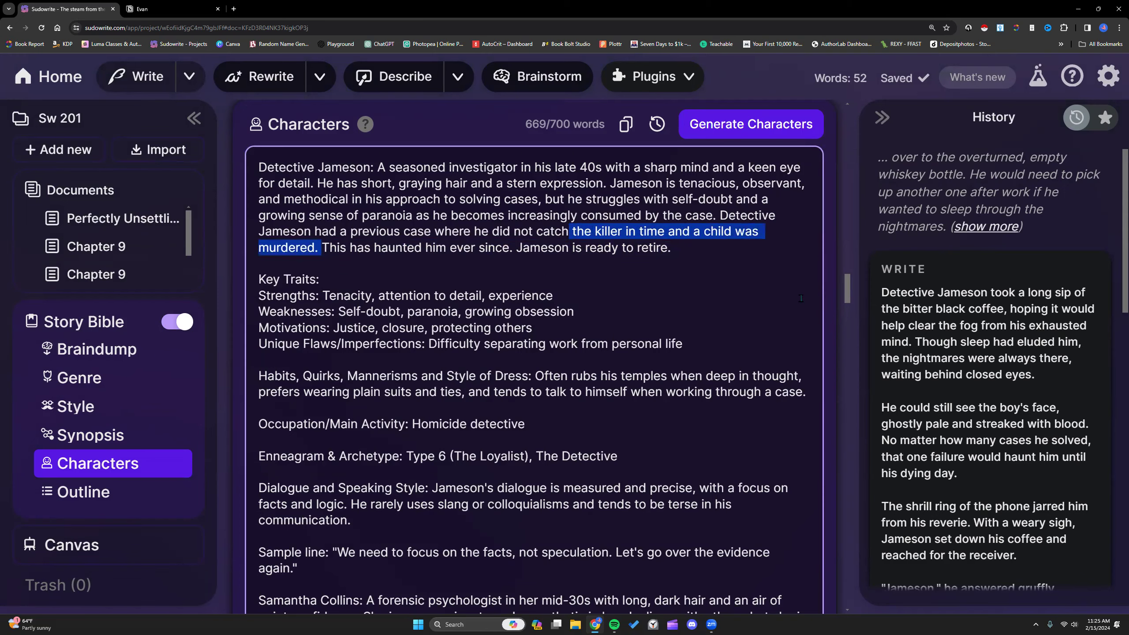
Step: Reopen Chapter 1 and review its linked outline summary in the Chapter Generator, closing the generator after reading
{"action": "left_click", "coordinate": [83, 322]}
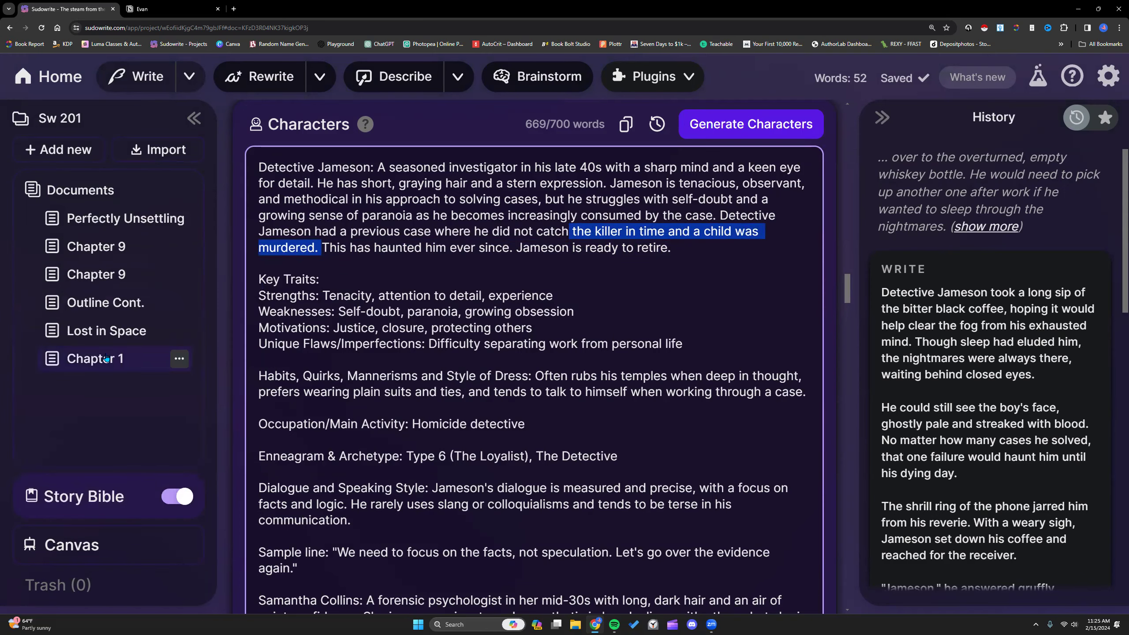
{"action": "left_click", "coordinate": [112, 359]}
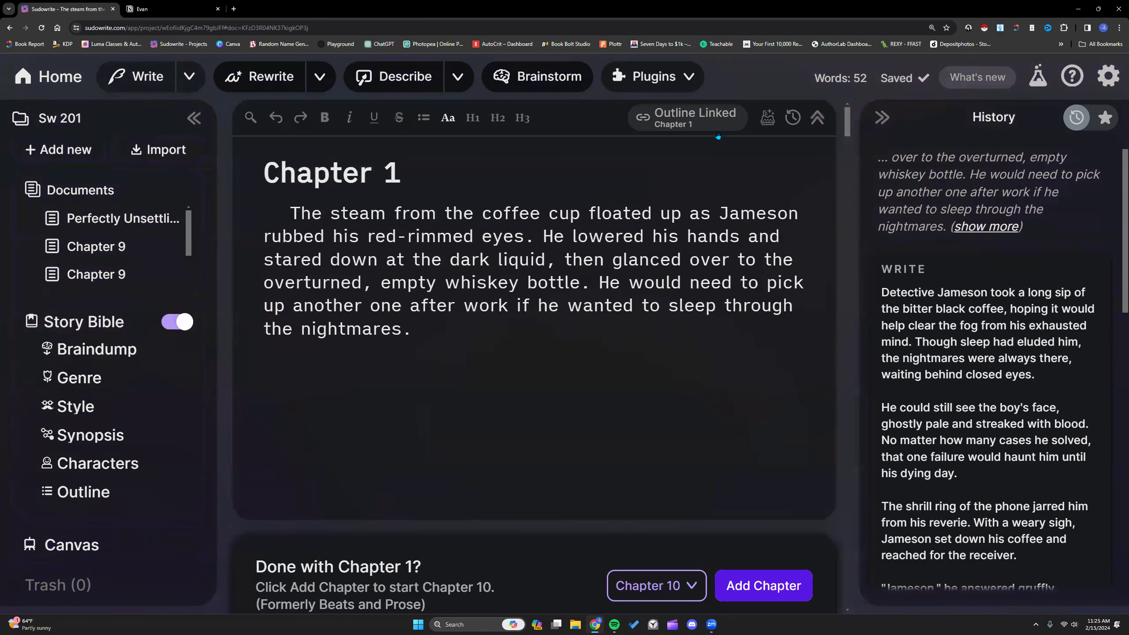
{"action": "left_click", "coordinate": [768, 117]}
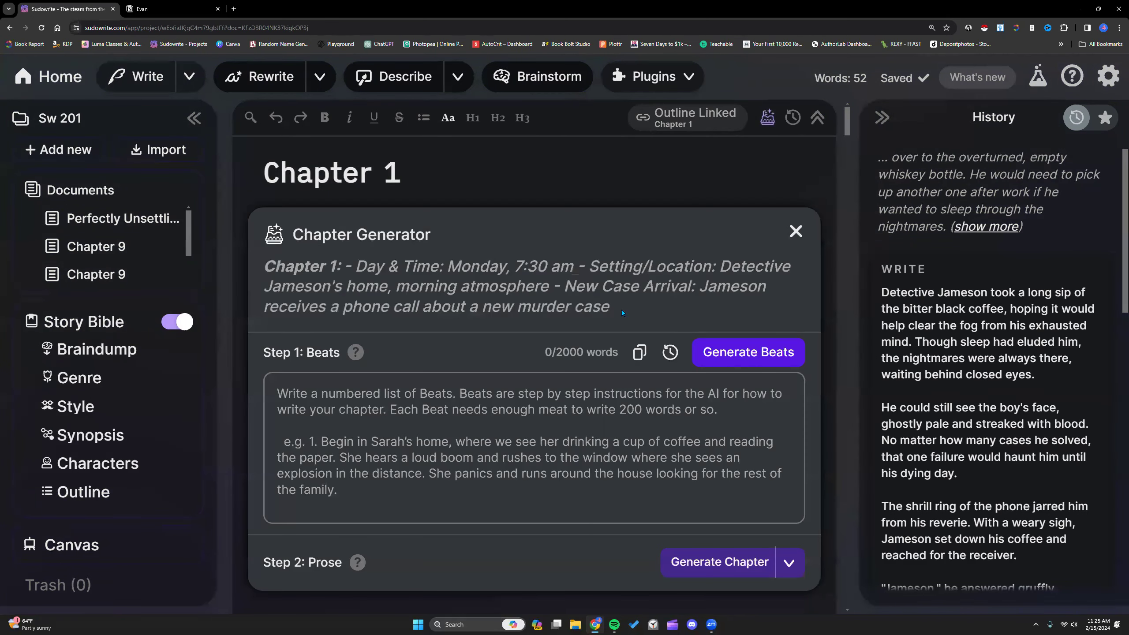
{"action": "left_click_drag", "start_coordinate": [627, 310], "coordinate": [354, 267]}
{"action": "left_click", "coordinate": [795, 231]}
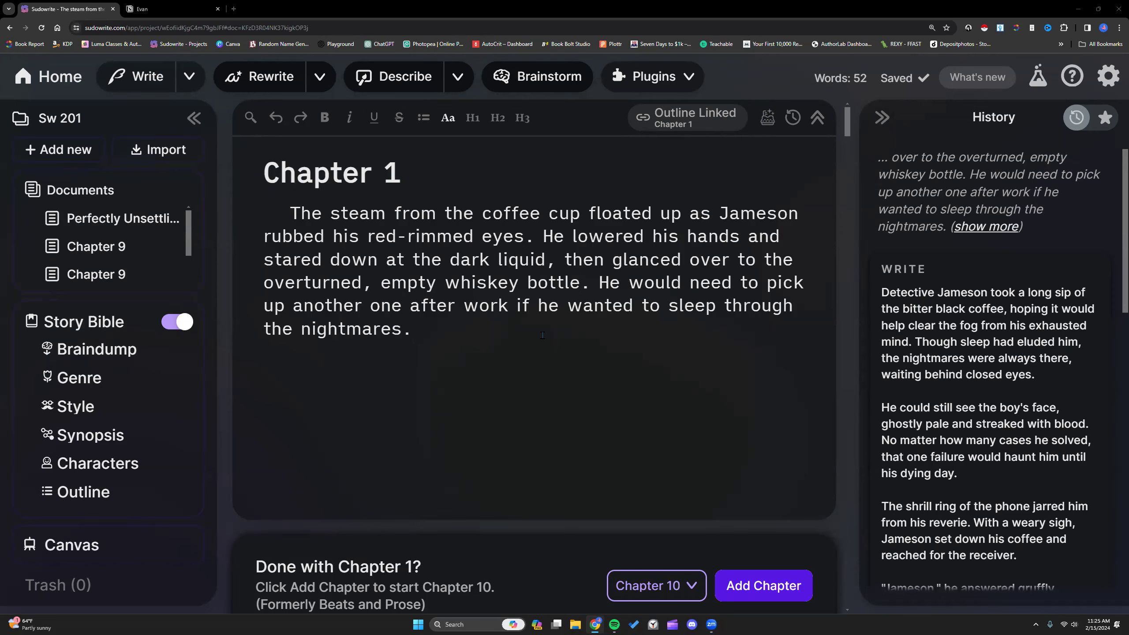
Step: Widen the History area and insert the first Write continuation at the end of the Chapter 1 text
{"action": "left_click_drag", "start_coordinate": [854, 307], "coordinate": [566, 301]}
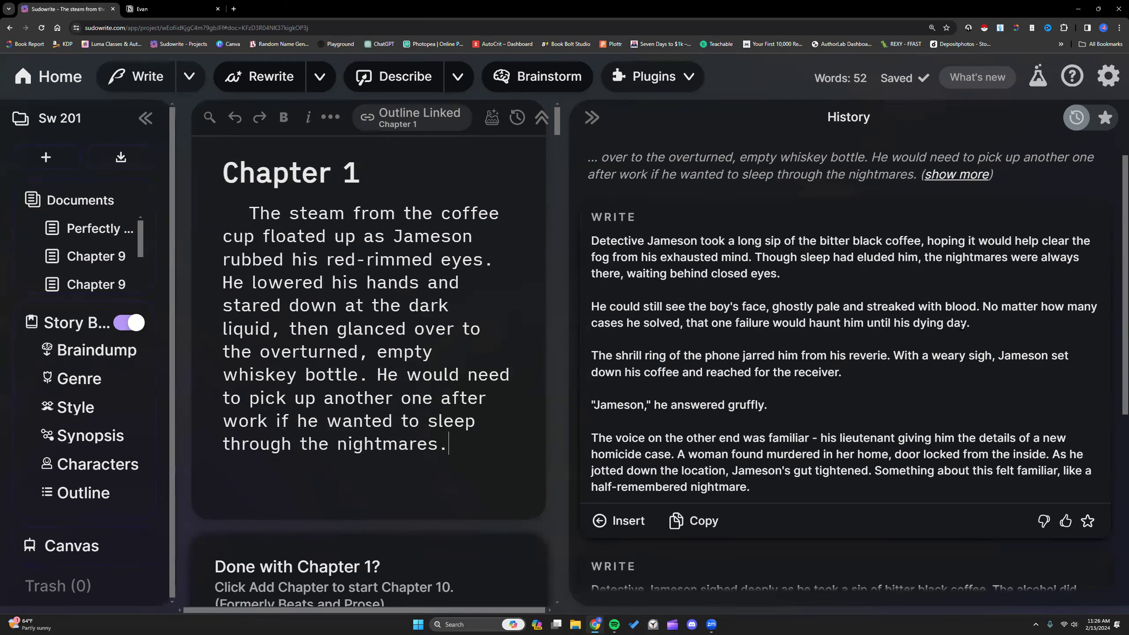
{"action": "left_click", "coordinate": [636, 524]}
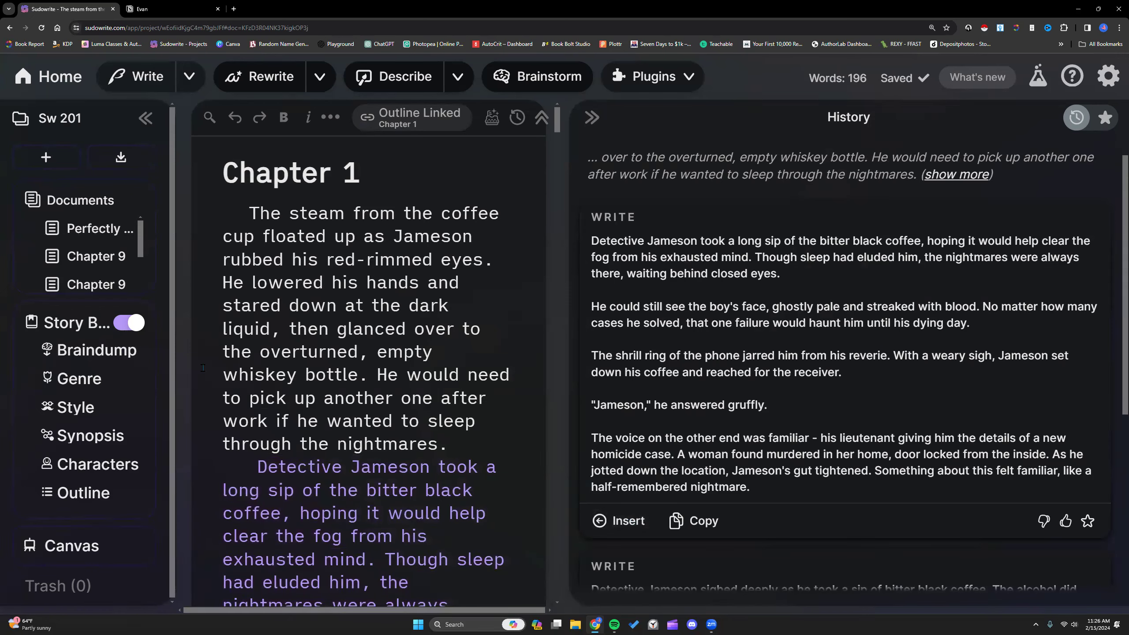
Step: Look through the Story Bible's Characters section, from the main character profiles to the Secondary Characters list and back
{"action": "left_click", "coordinate": [94, 464]}
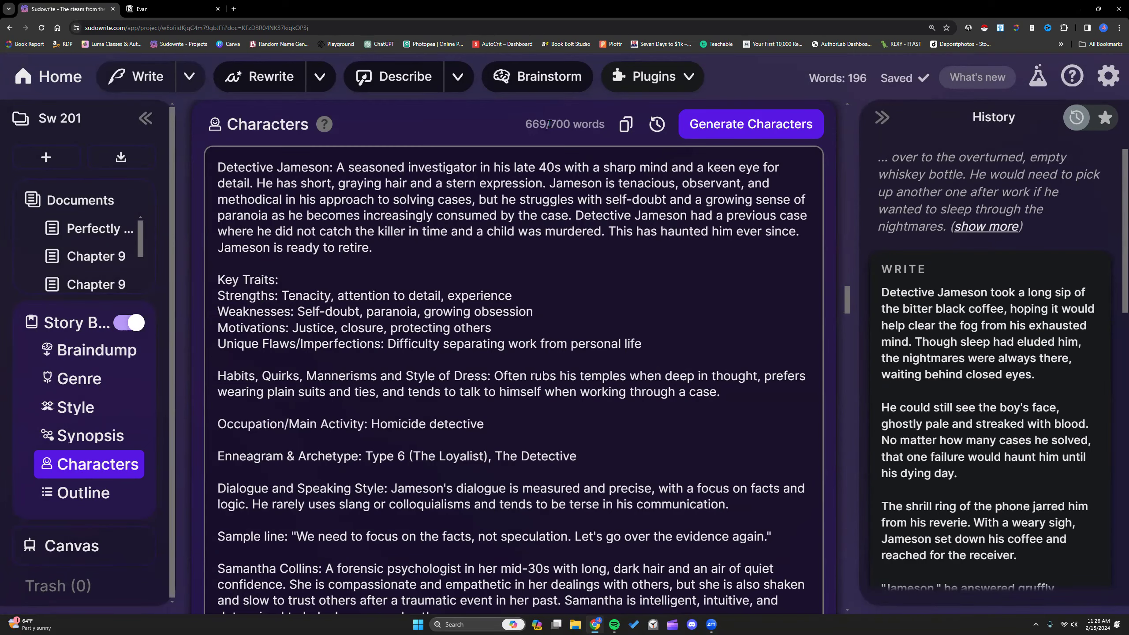
{"action": "scroll", "coordinate": [574, 299], "scroll_direction": "down", "scroll_amount": 9}
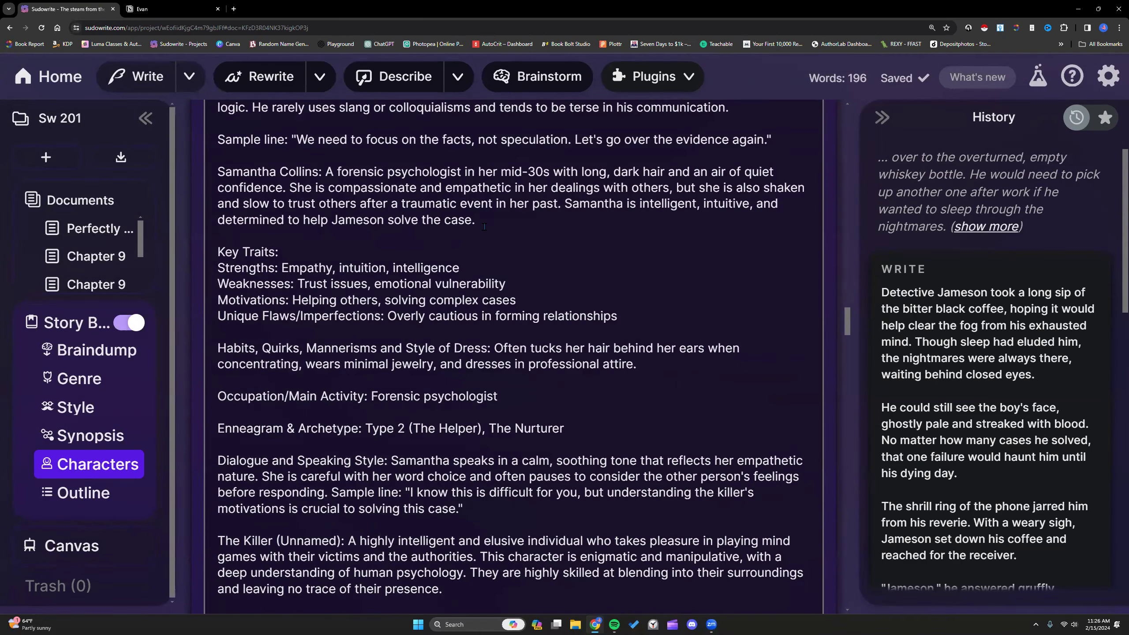
{"action": "scroll", "coordinate": [313, 145], "scroll_direction": "up", "scroll_amount": 3}
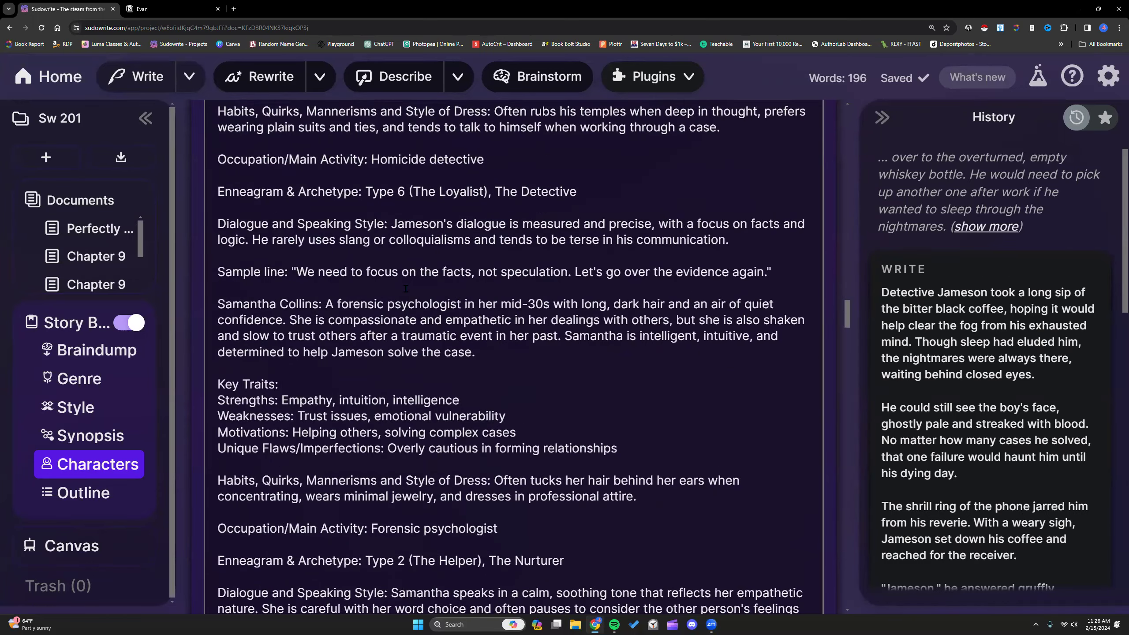
{"action": "scroll", "coordinate": [405, 288], "scroll_direction": "down", "scroll_amount": 10}
{"action": "scroll", "coordinate": [405, 288], "scroll_direction": "down", "scroll_amount": 7}
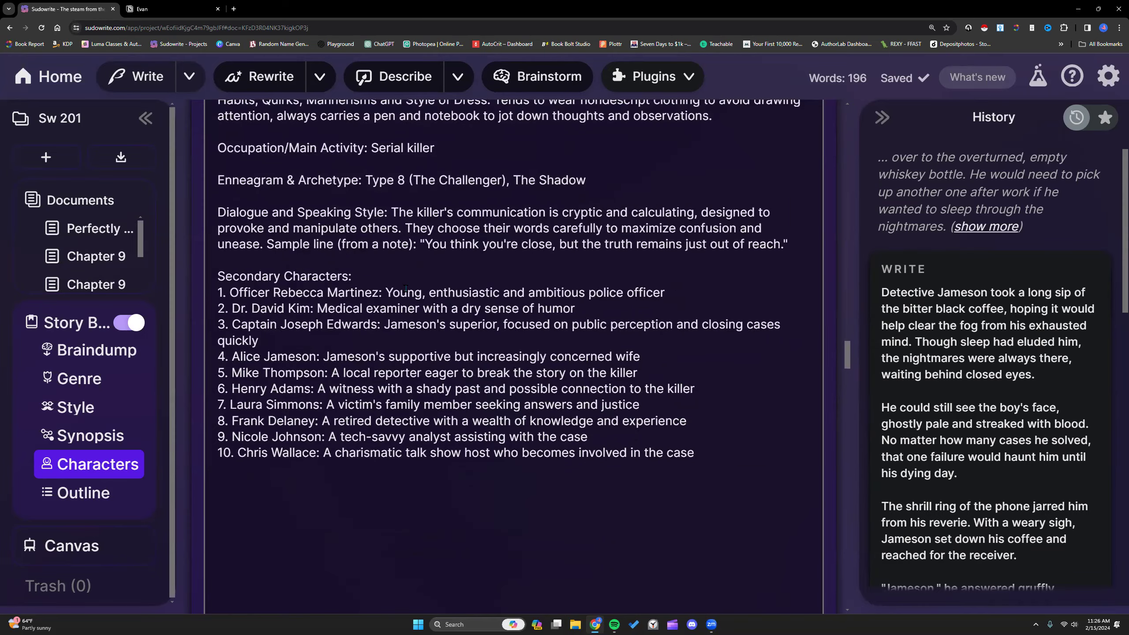
{"action": "scroll", "coordinate": [405, 288], "scroll_direction": "down", "scroll_amount": 12}
{"action": "scroll", "coordinate": [395, 336], "scroll_direction": "down", "scroll_amount": 2}
{"action": "scroll", "coordinate": [394, 335], "scroll_direction": "up", "scroll_amount": 11}
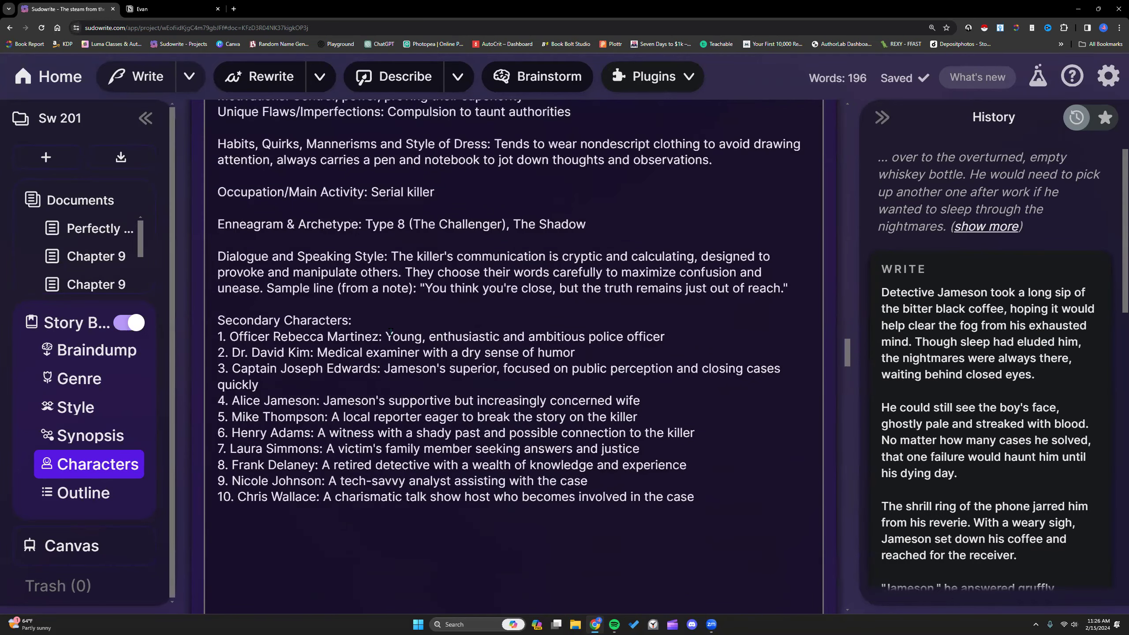
{"action": "scroll", "coordinate": [391, 330], "scroll_direction": "down", "scroll_amount": 1}
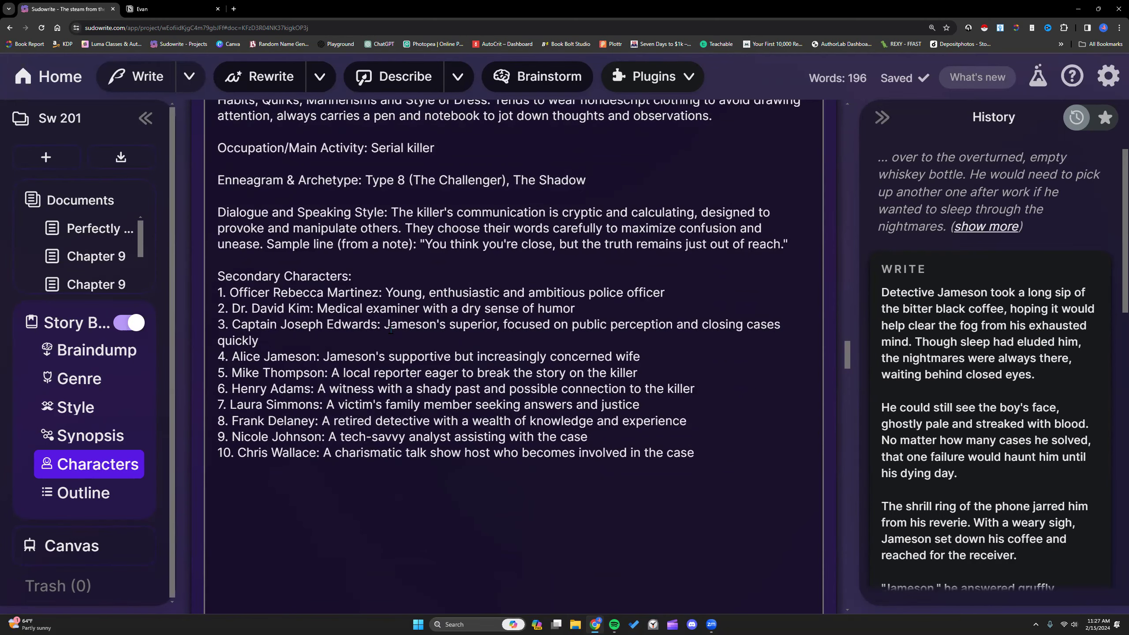
{"action": "scroll", "coordinate": [391, 330], "scroll_direction": "up", "scroll_amount": 15}
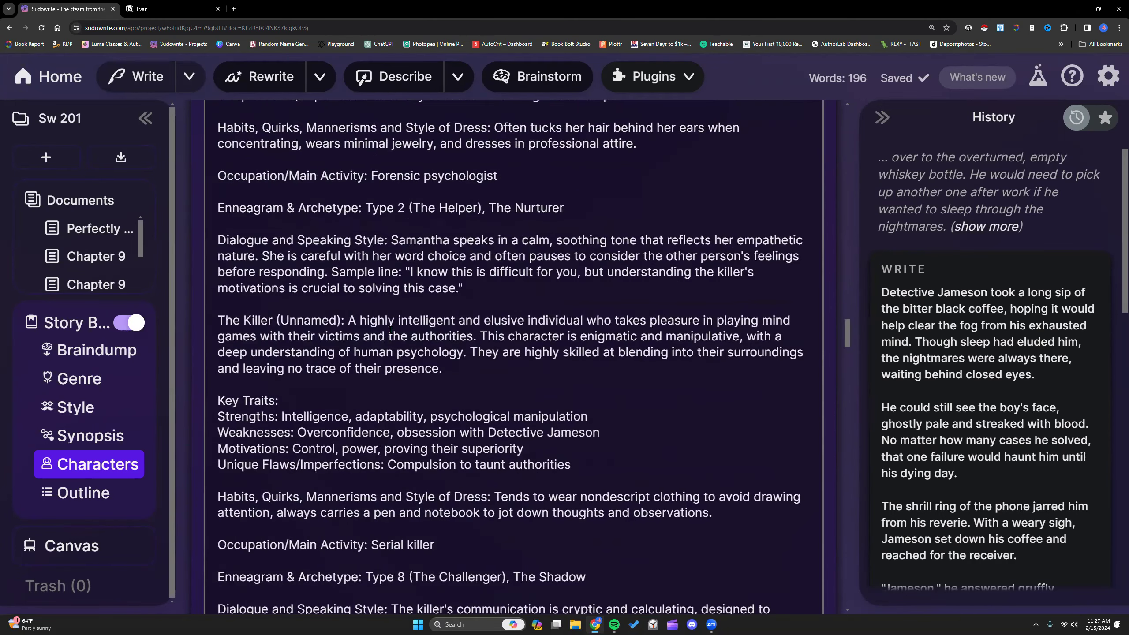
{"action": "scroll", "coordinate": [390, 329], "scroll_direction": "up", "scroll_amount": 10}
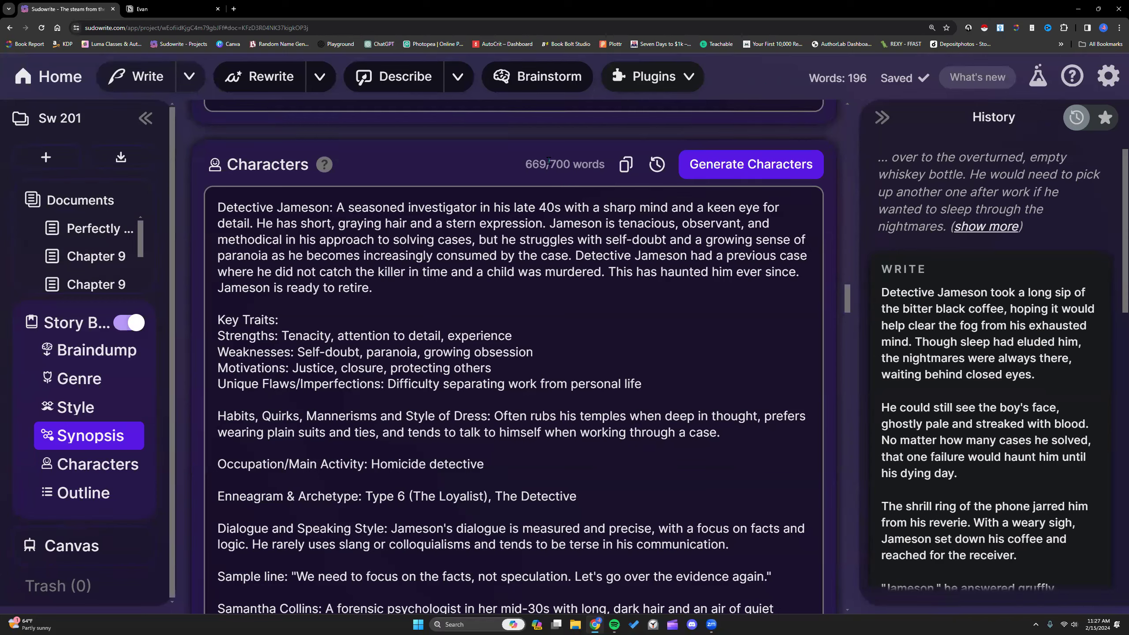
Step: Check the word count of the Characters section and the end of Detective Jameson's description
{"action": "left_click_drag", "start_coordinate": [548, 161], "coordinate": [600, 173]}
{"action": "left_click", "coordinate": [609, 222]}
{"action": "left_click", "coordinate": [431, 286]}
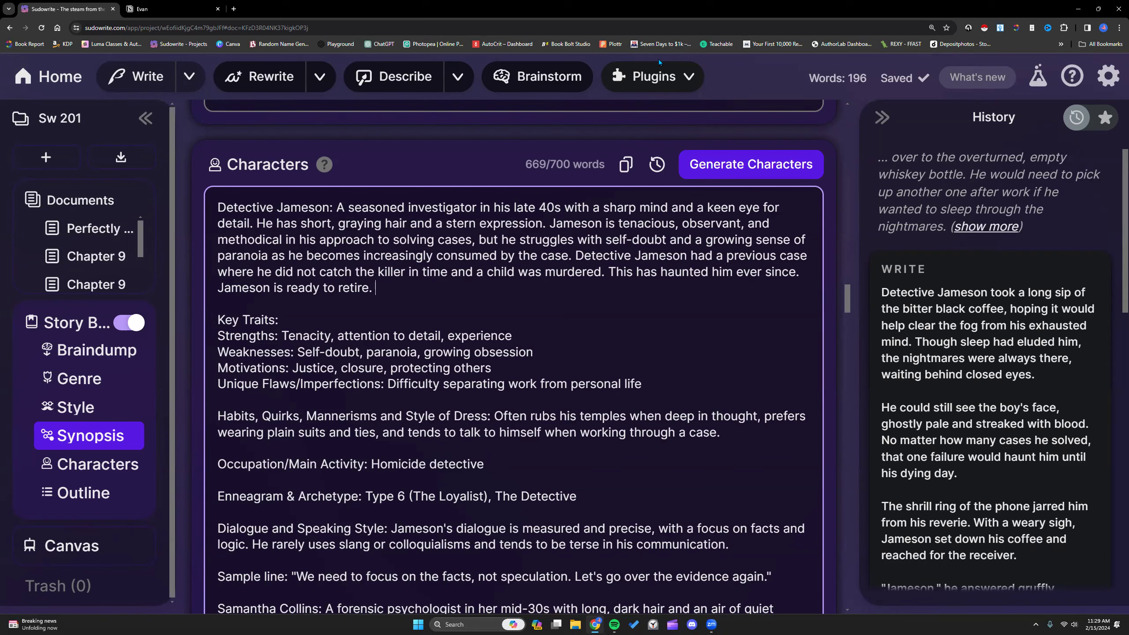
{"action": "left_click", "coordinate": [695, 118]}
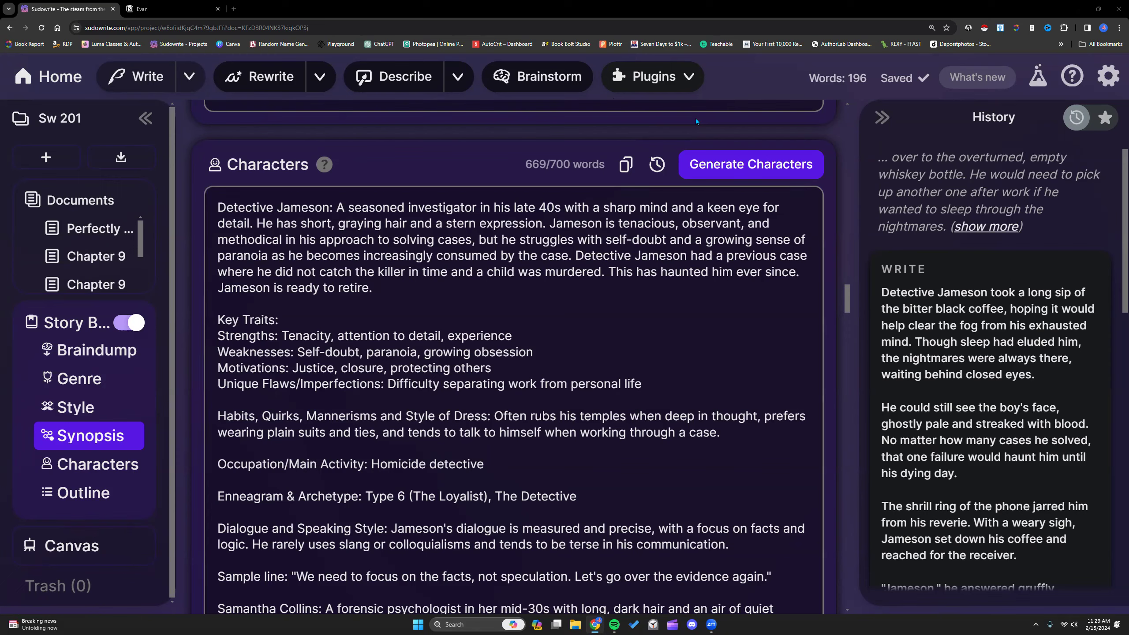
Step: Review Detective Jameson's description paragraph in the Story Bible's Characters section, highlighting it from "A seasoned investigator" through "ready to retire"
{"action": "left_click", "coordinate": [470, 288]}
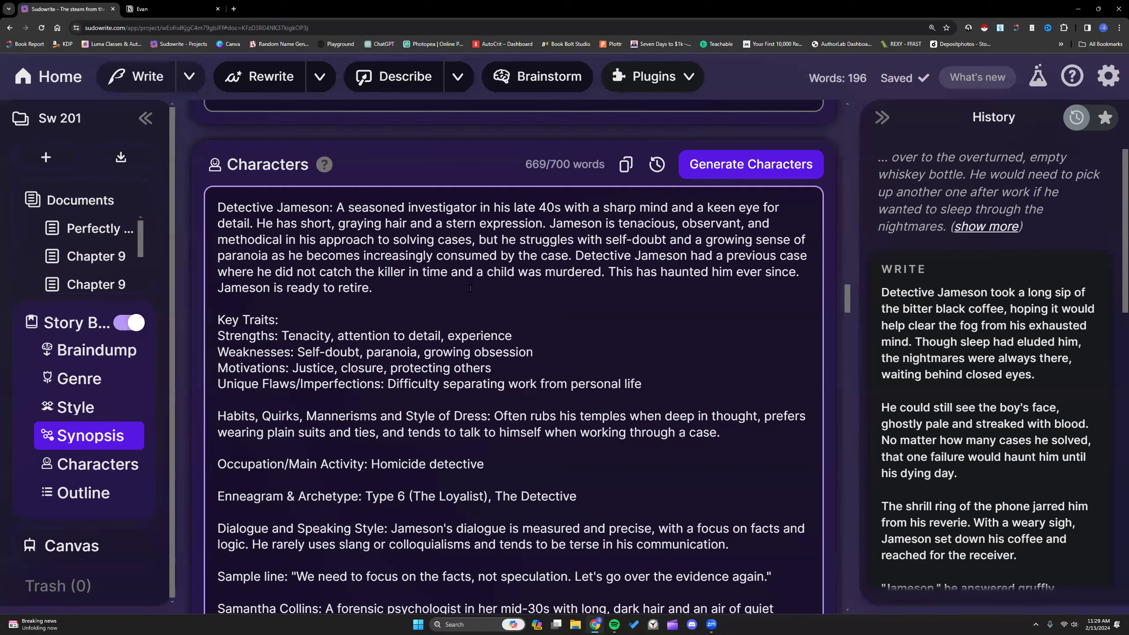
{"action": "scroll", "coordinate": [469, 288], "scroll_direction": "up", "scroll_amount": 3}
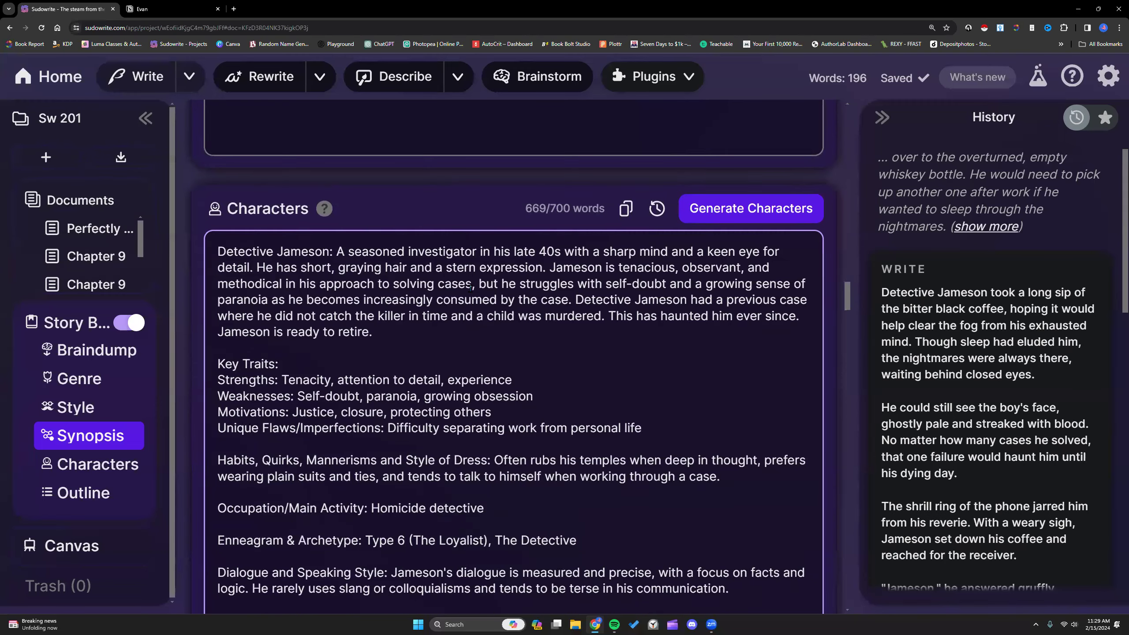
{"action": "scroll", "coordinate": [469, 288], "scroll_direction": "down", "scroll_amount": 2}
{"action": "scroll", "coordinate": [470, 288], "scroll_direction": "down", "scroll_amount": 1}
{"action": "left_click_drag", "start_coordinate": [337, 252], "coordinate": [387, 330]}
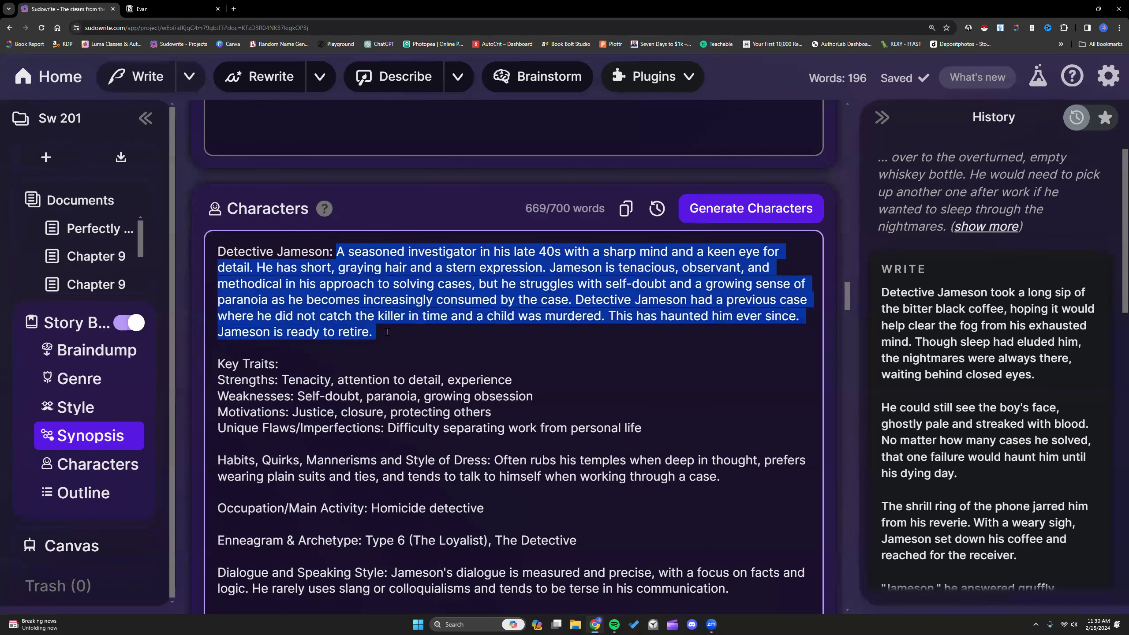
{"action": "left_click", "coordinate": [387, 331]}
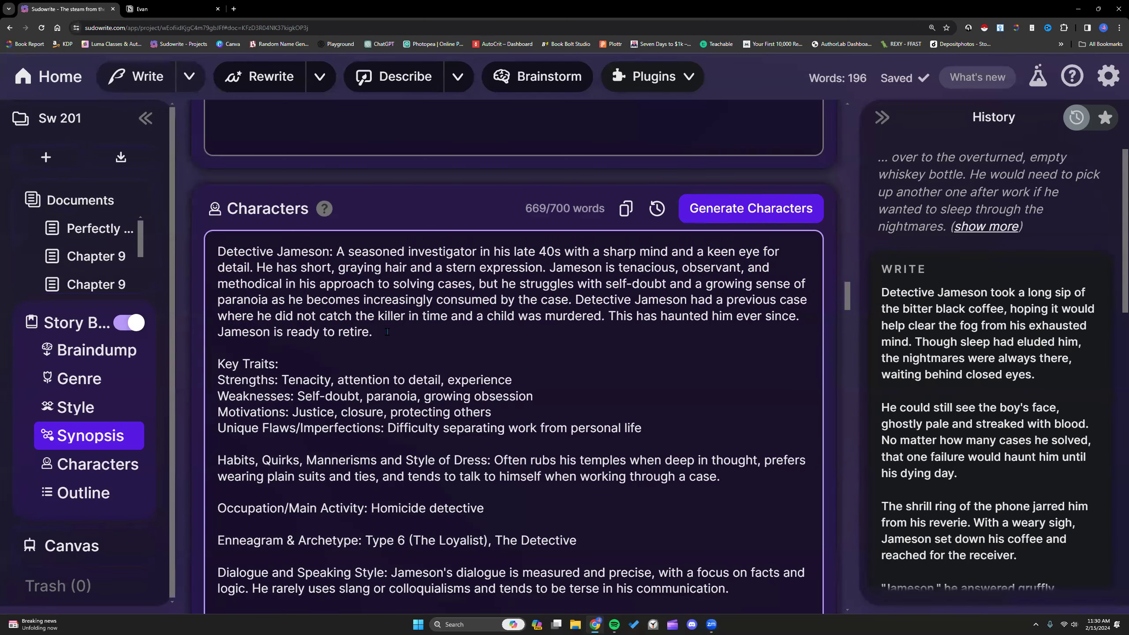
Step: Return to the end of the Chapter 1 text and add a new line after "half-remembered nightmare."
{"action": "scroll", "coordinate": [387, 331], "scroll_direction": "up", "scroll_amount": 10}
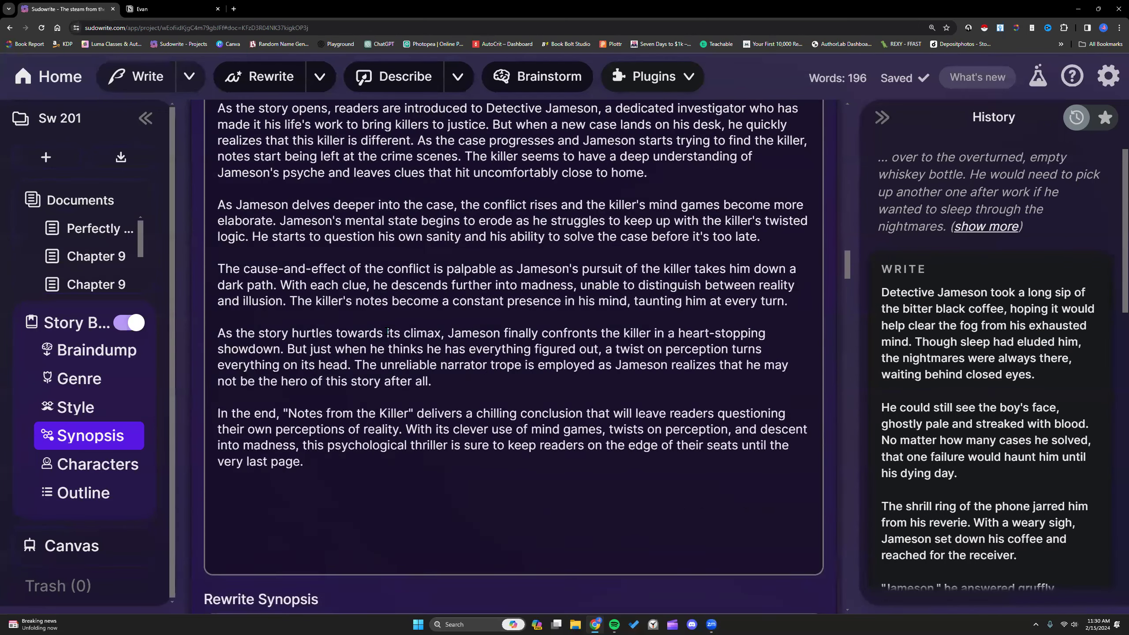
{"action": "scroll", "coordinate": [386, 331], "scroll_direction": "up", "scroll_amount": 15}
{"action": "scroll", "coordinate": [391, 327], "scroll_direction": "up", "scroll_amount": 15}
{"action": "scroll", "coordinate": [400, 331], "scroll_direction": "down", "scroll_amount": 9}
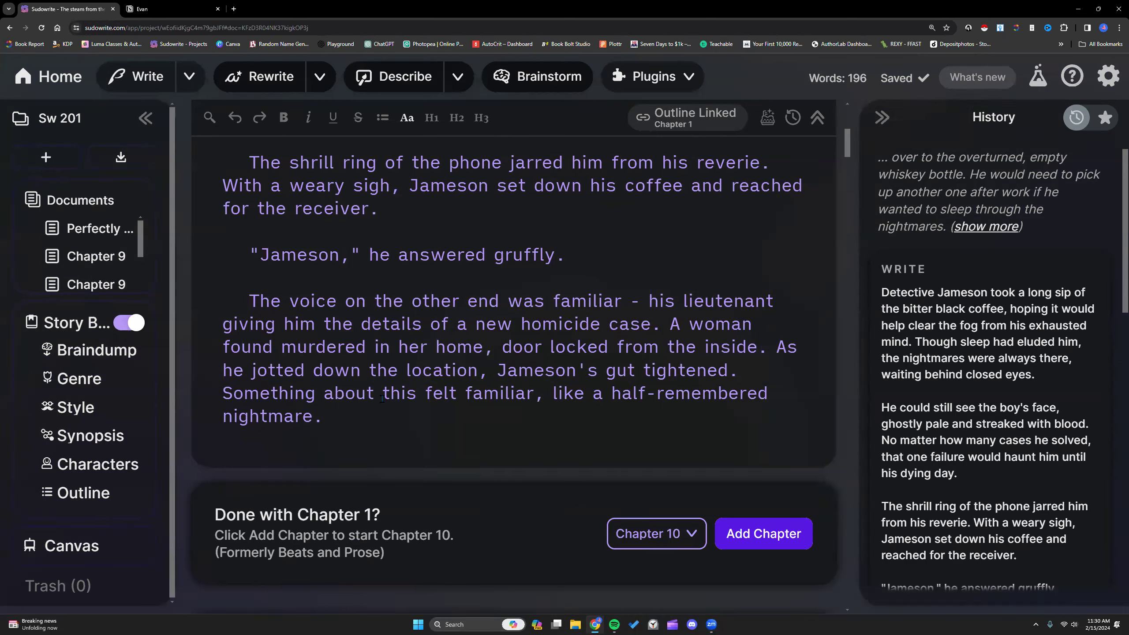
{"action": "key", "text": "Return"}
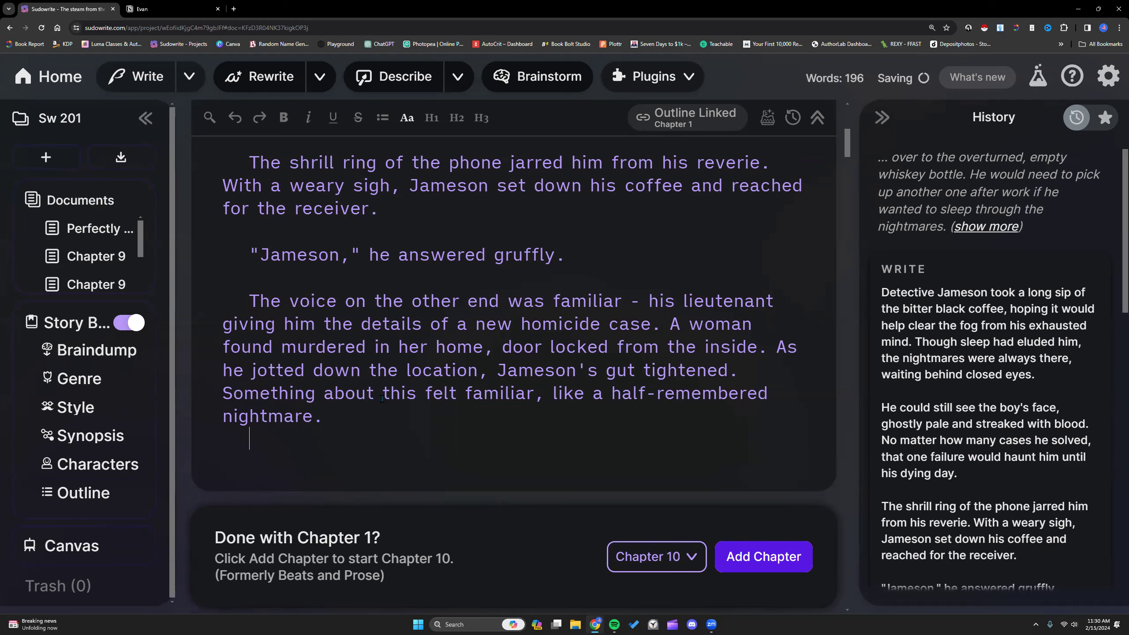
Step: Examine the Story Bible Outline's opening chapters and compare them with the Chapter 1 text from its heading to its last paragraph
{"action": "left_click", "coordinate": [85, 494]}
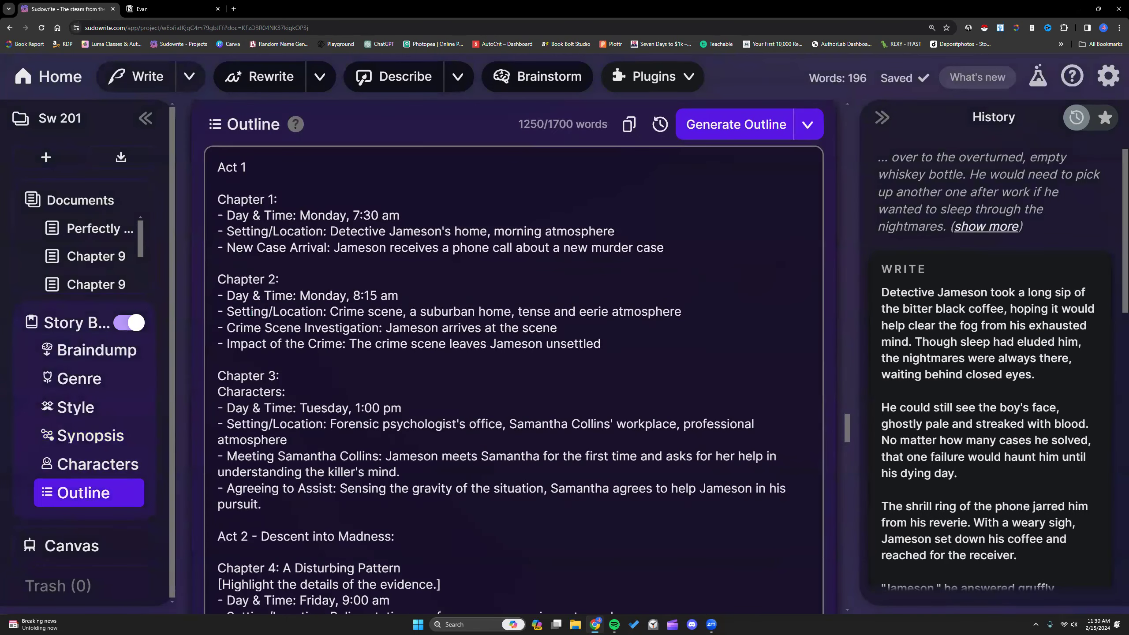
{"action": "left_click_drag", "start_coordinate": [845, 427], "coordinate": [838, 122]}
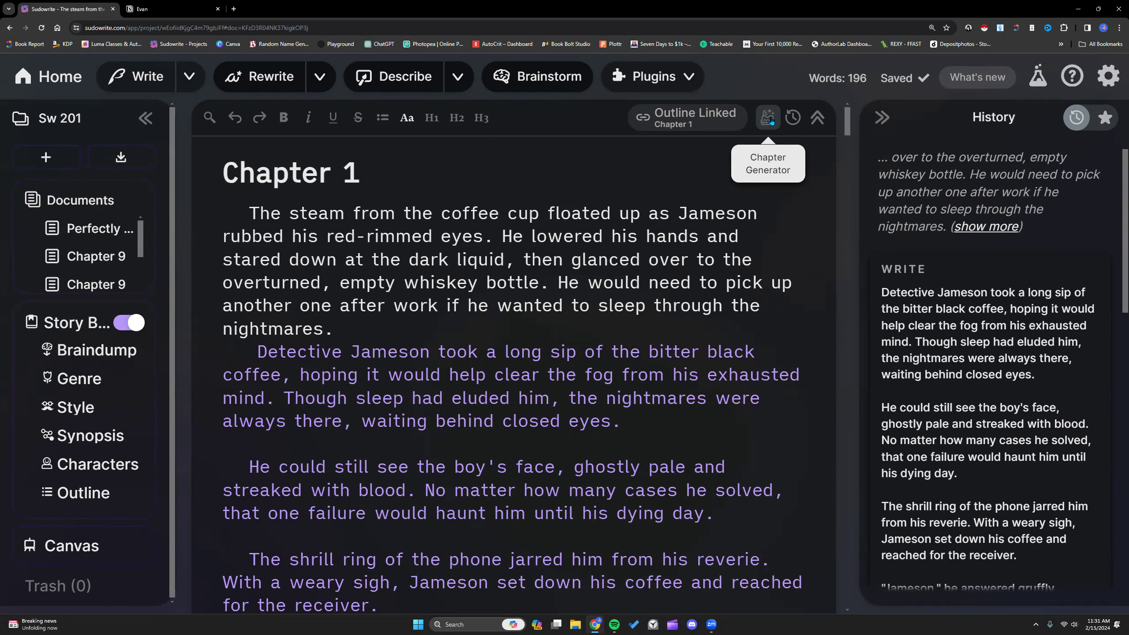
{"action": "scroll", "coordinate": [639, 244], "scroll_direction": "down", "scroll_amount": 8}
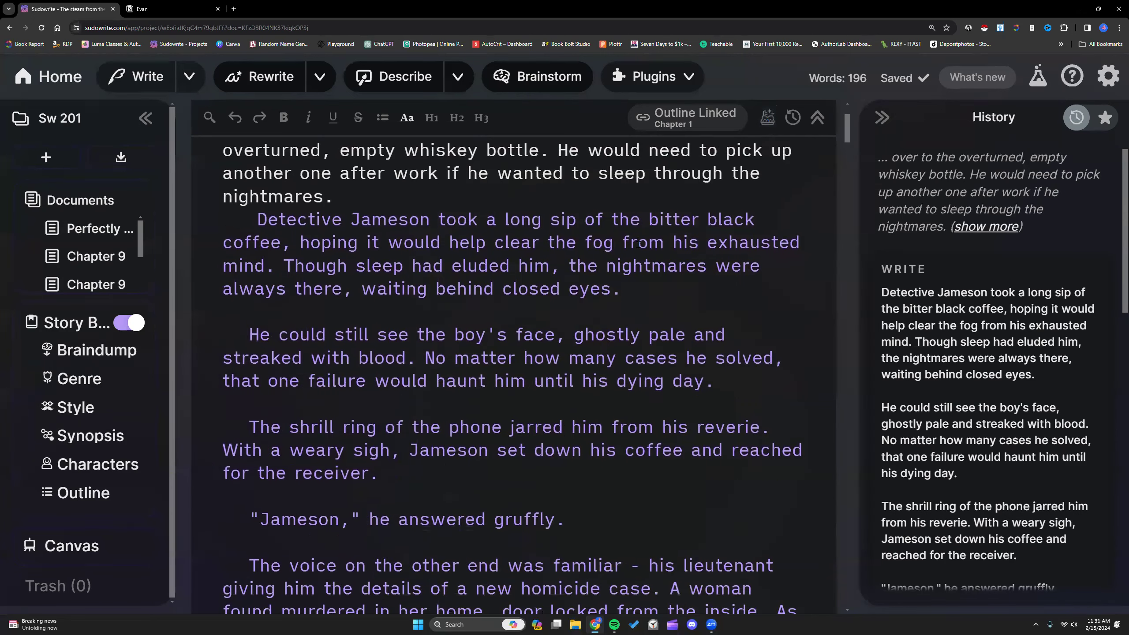
{"action": "scroll", "coordinate": [638, 244], "scroll_direction": "down", "scroll_amount": 2}
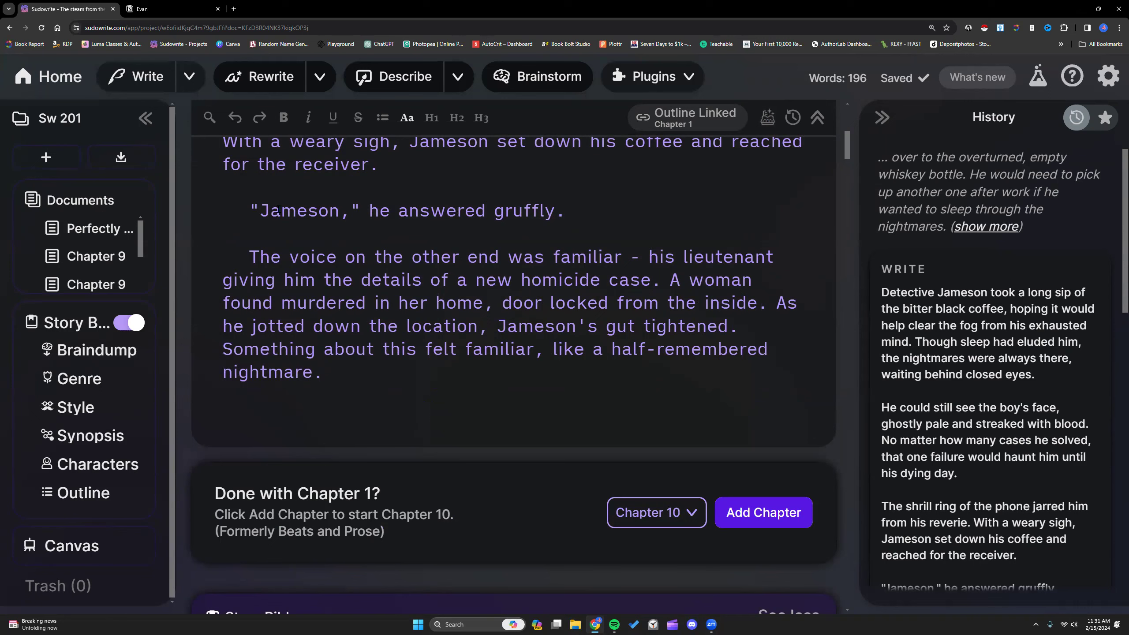
{"action": "scroll", "coordinate": [343, 327], "scroll_direction": "down", "scroll_amount": 1}
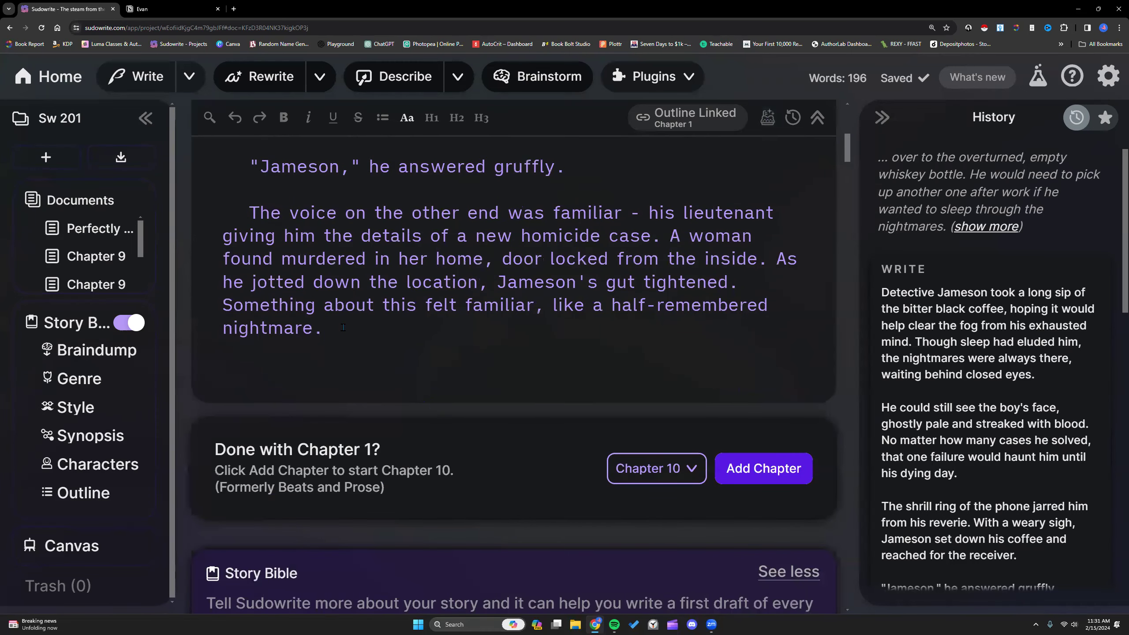
{"action": "scroll", "coordinate": [343, 327], "scroll_direction": "up", "scroll_amount": 5}
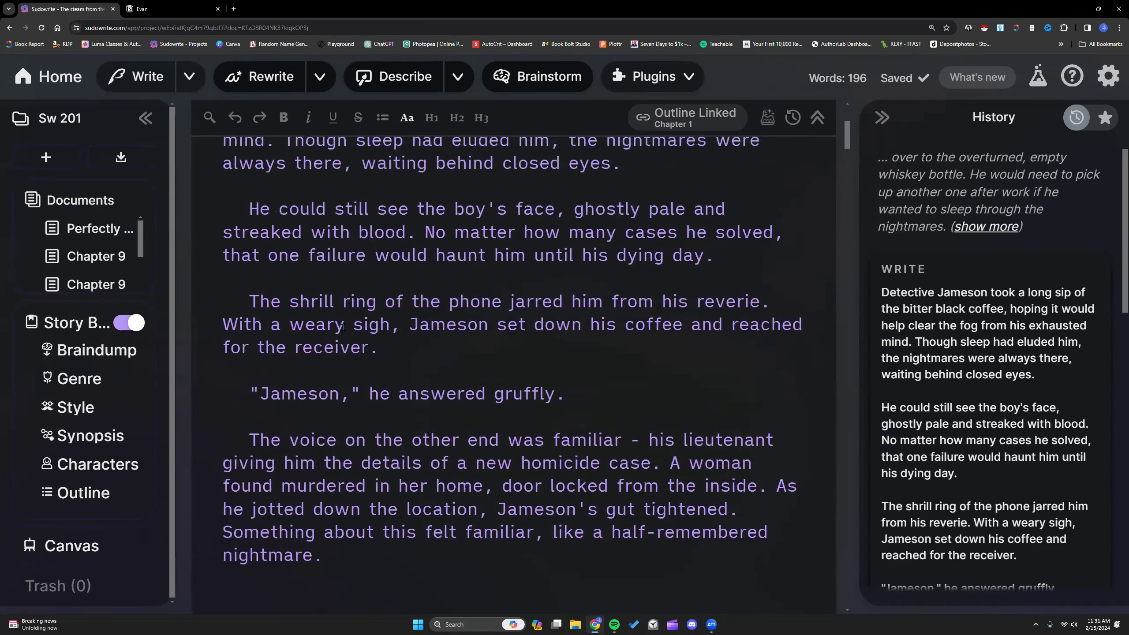
{"action": "scroll", "coordinate": [343, 328], "scroll_direction": "up", "scroll_amount": 5}
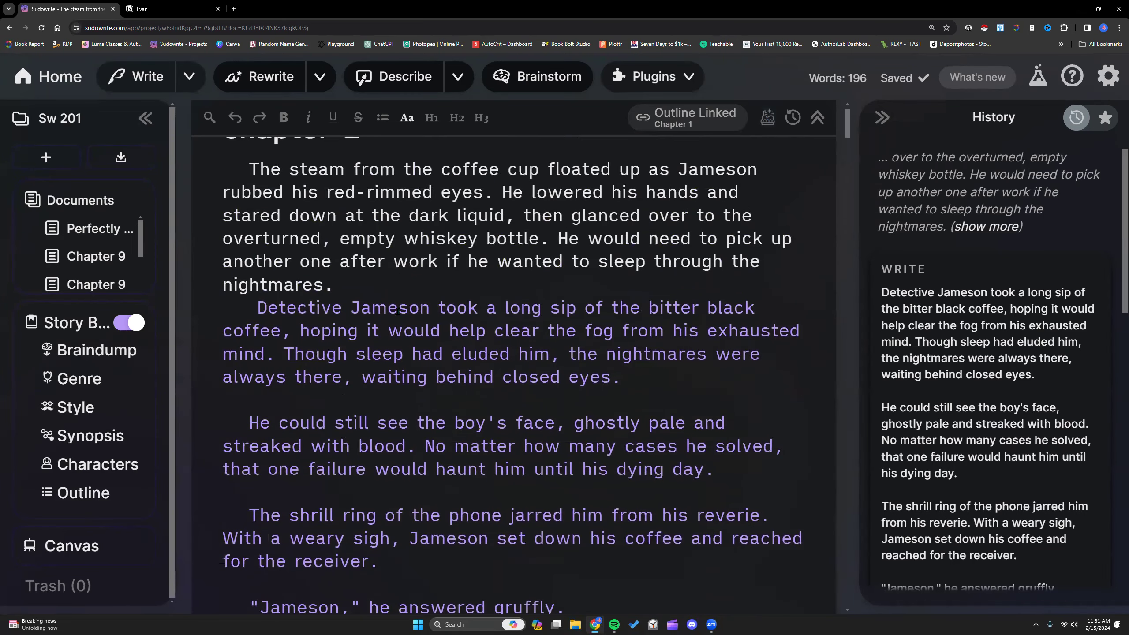
Step: Change the document's linked outline chapter to Chapter 2
{"action": "left_click", "coordinate": [718, 120]}
{"action": "left_click", "coordinate": [704, 266]}
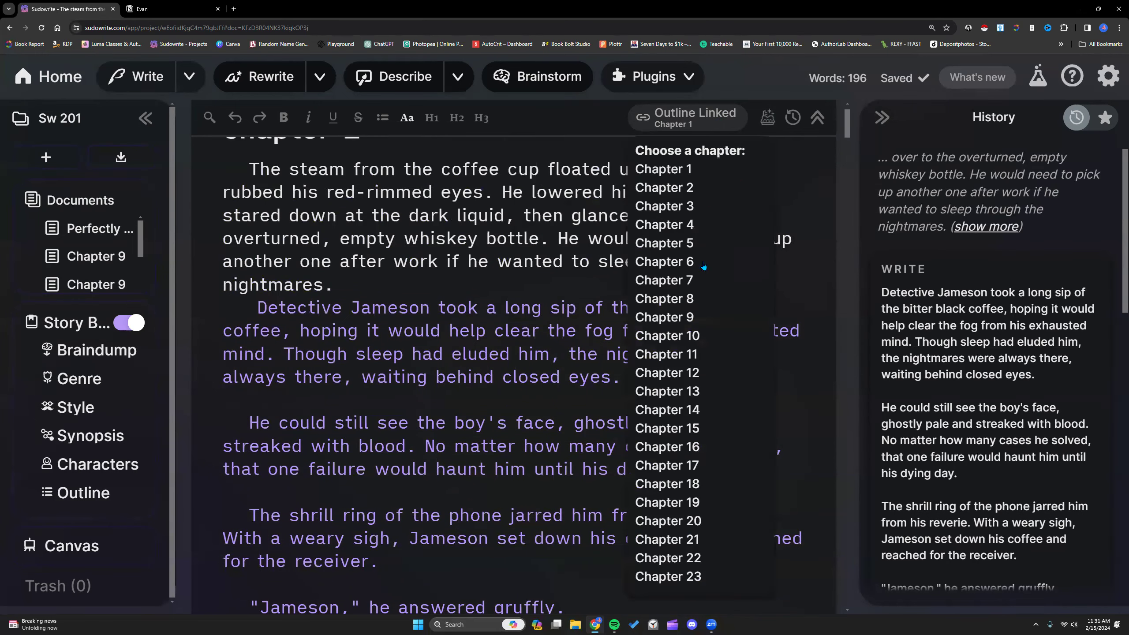
{"action": "left_click", "coordinate": [699, 189]}
Step: Read the full Chapter 2 summary in the Chapter Generator and compare it with the end of the text, closing the generator after reading
{"action": "left_click", "coordinate": [767, 117]}
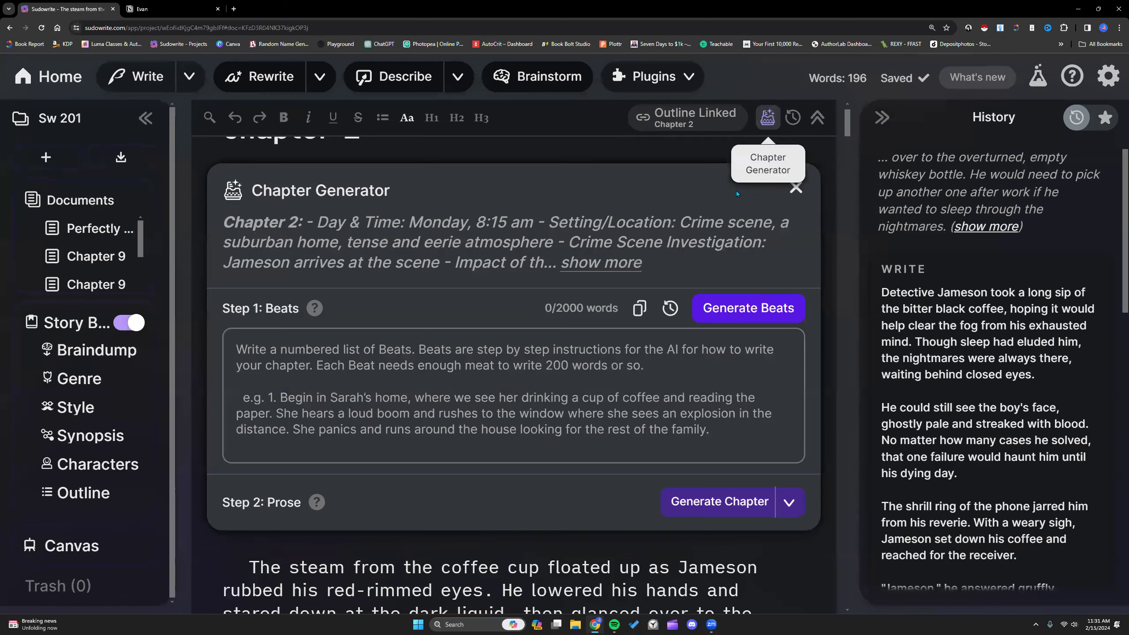
{"action": "left_click", "coordinate": [640, 266]}
{"action": "scroll", "coordinate": [485, 408], "scroll_direction": "down", "scroll_amount": 10}
{"action": "scroll", "coordinate": [485, 408], "scroll_direction": "down", "scroll_amount": 5}
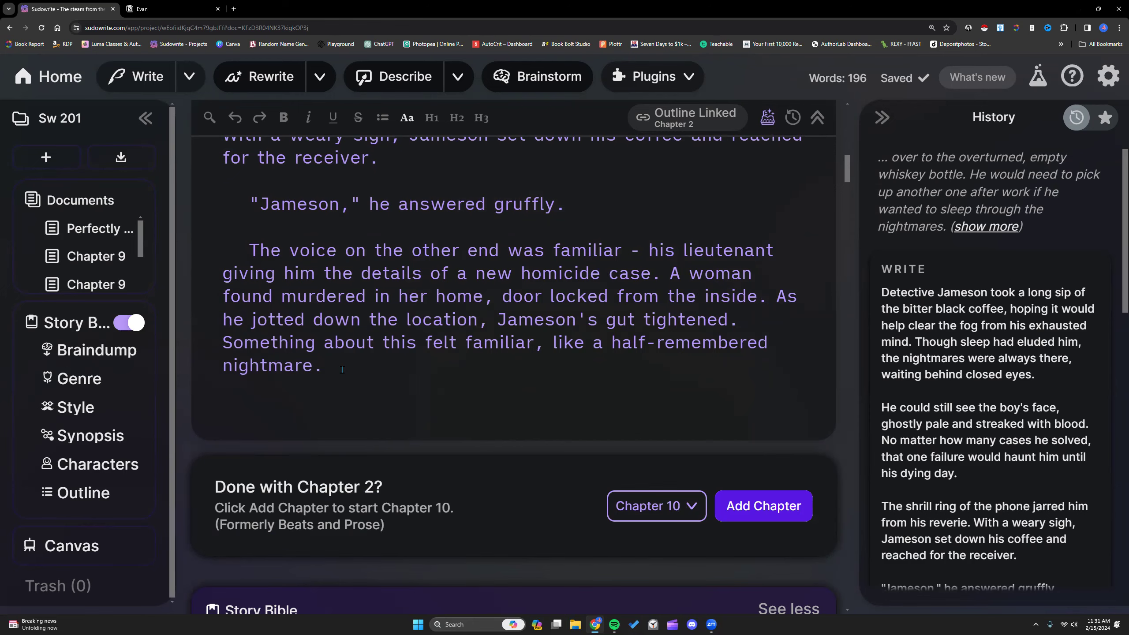
{"action": "scroll", "coordinate": [342, 369], "scroll_direction": "up", "scroll_amount": 15}
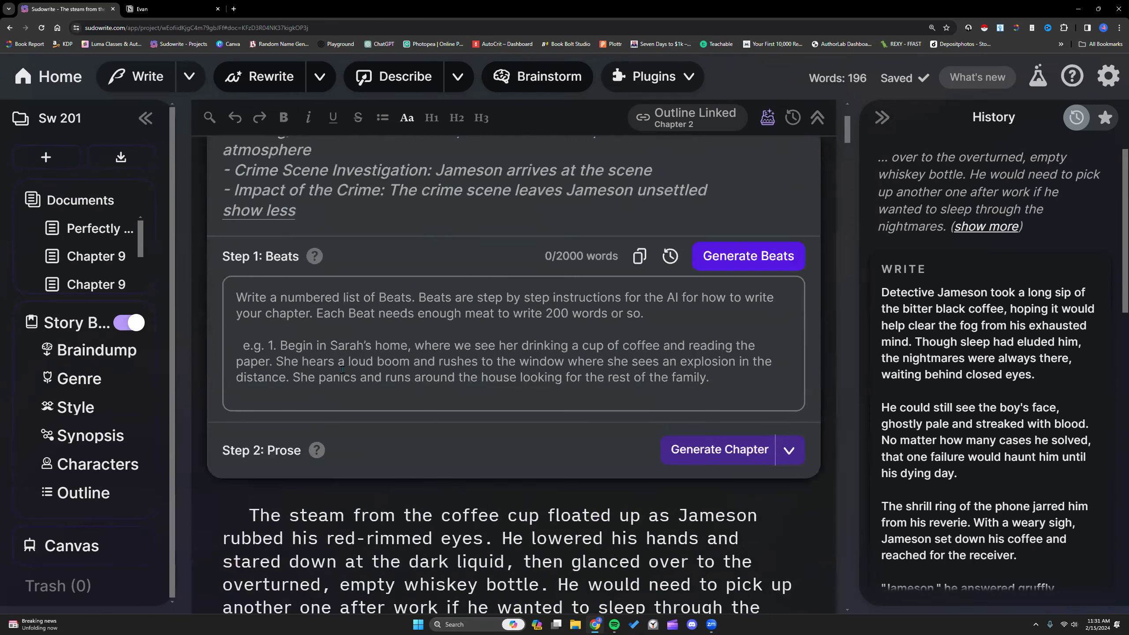
{"action": "scroll", "coordinate": [342, 370], "scroll_direction": "up", "scroll_amount": 3}
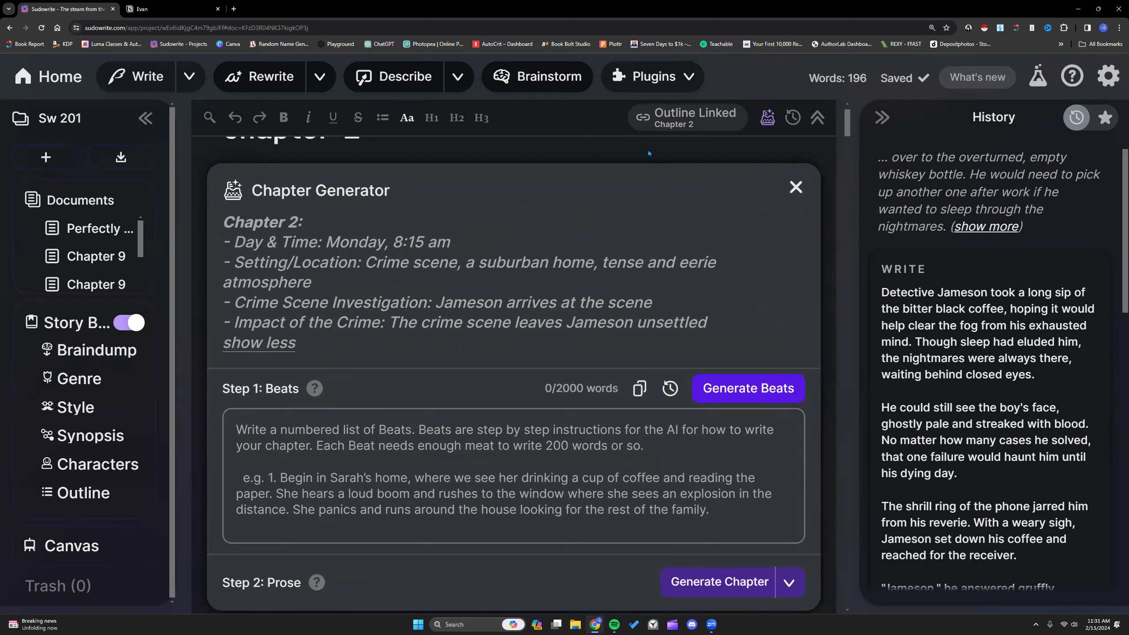
{"action": "left_click", "coordinate": [795, 187]}
Step: Read through the new Write continuations in the History, comparing them with the end of the document text
{"action": "scroll", "coordinate": [374, 334], "scroll_direction": "down", "scroll_amount": 10}
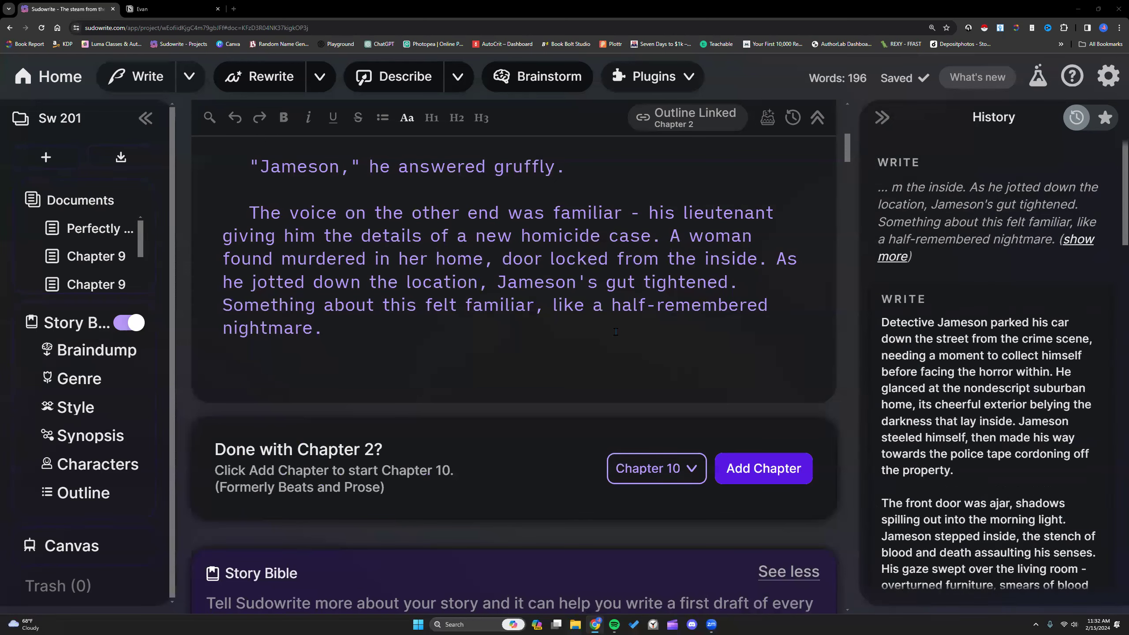
{"action": "scroll", "coordinate": [994, 399], "scroll_direction": "down", "scroll_amount": 2}
{"action": "scroll", "coordinate": [995, 399], "scroll_direction": "down", "scroll_amount": 5}
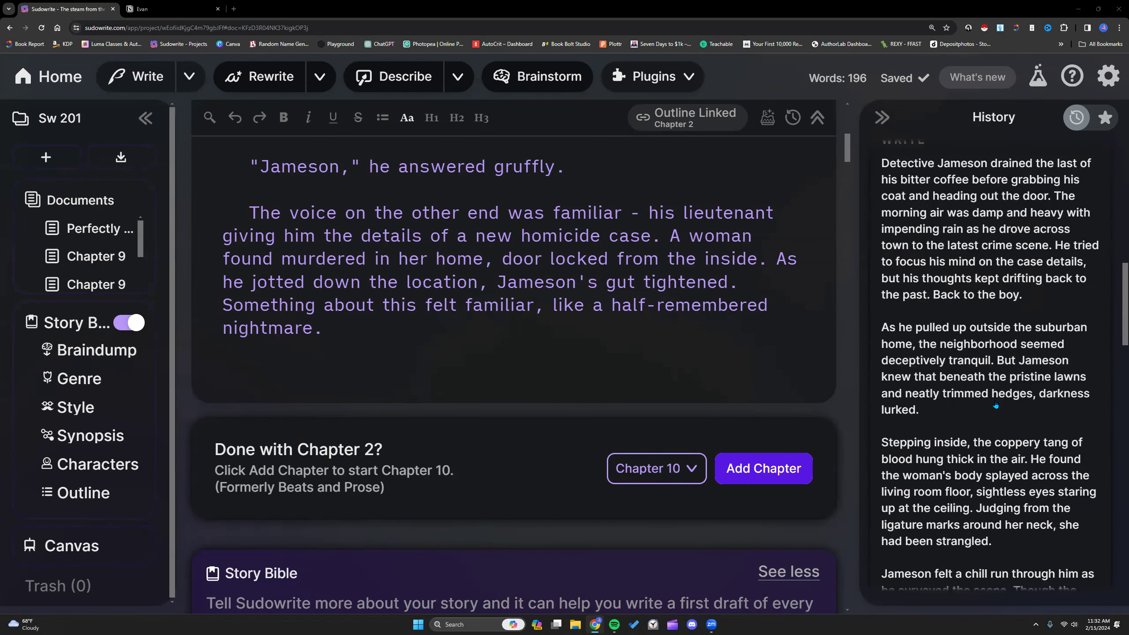
{"action": "scroll", "coordinate": [996, 405], "scroll_direction": "up", "scroll_amount": 6}
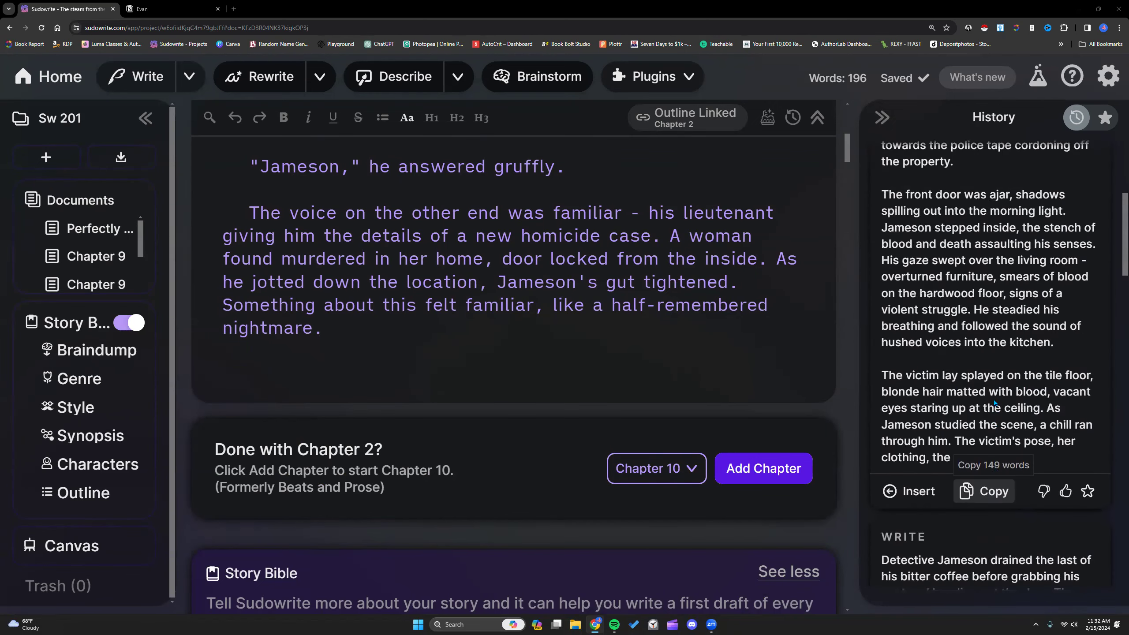
{"action": "scroll", "coordinate": [994, 402], "scroll_direction": "up", "scroll_amount": 6}
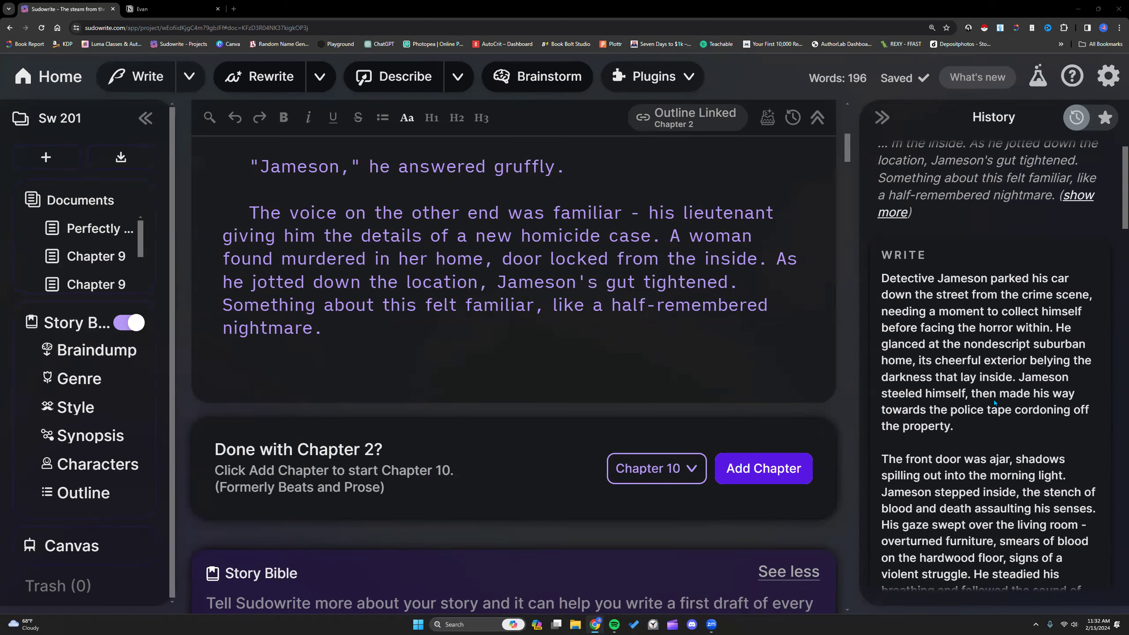
{"action": "scroll", "coordinate": [993, 399], "scroll_direction": "down", "scroll_amount": 2}
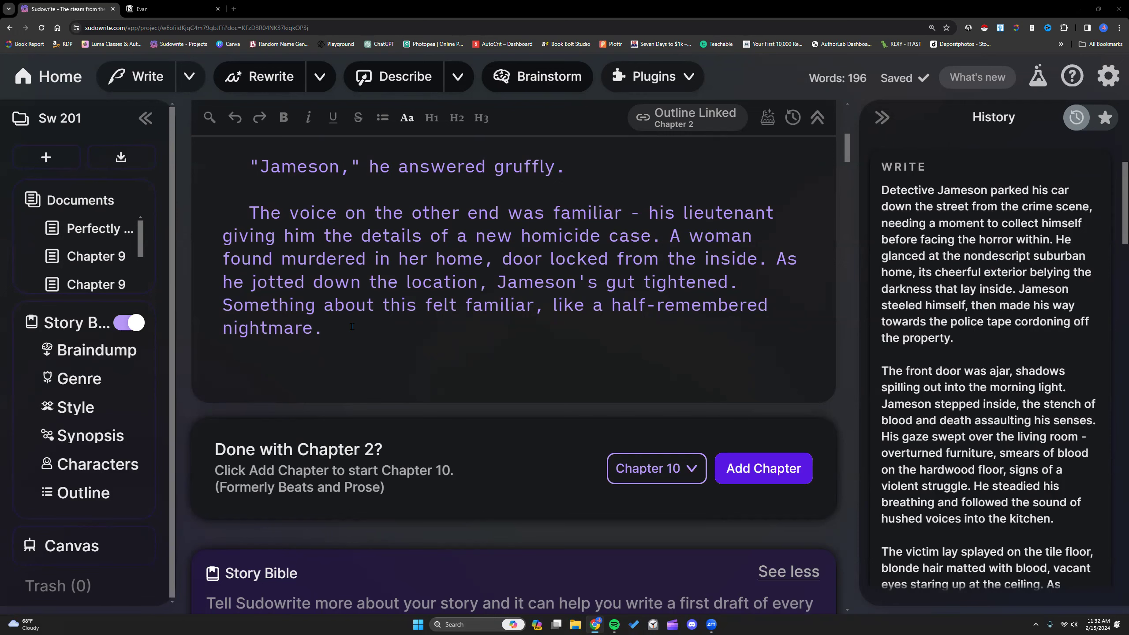
Step: Insert the Write continuation beginning "Detective Jameson parked his car" after "half-remembered nightmare." and separate it with a blank line
{"action": "scroll", "coordinate": [351, 327], "scroll_direction": "up", "scroll_amount": 1}
{"action": "left_click", "coordinate": [325, 372]}
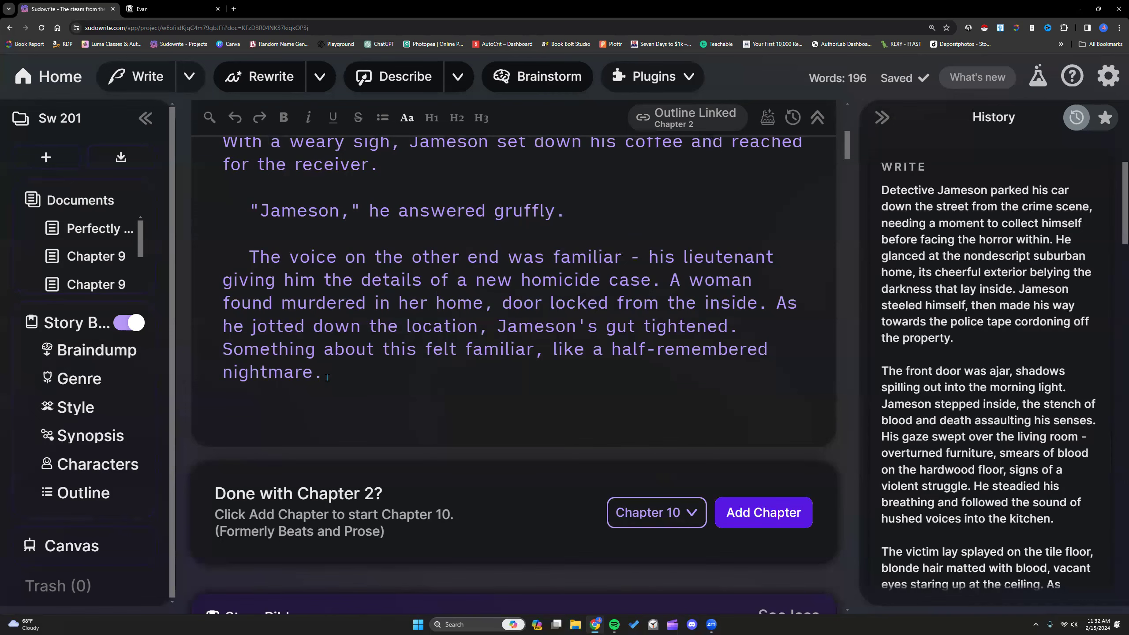
{"action": "scroll", "coordinate": [918, 449], "scroll_direction": "down", "scroll_amount": 5}
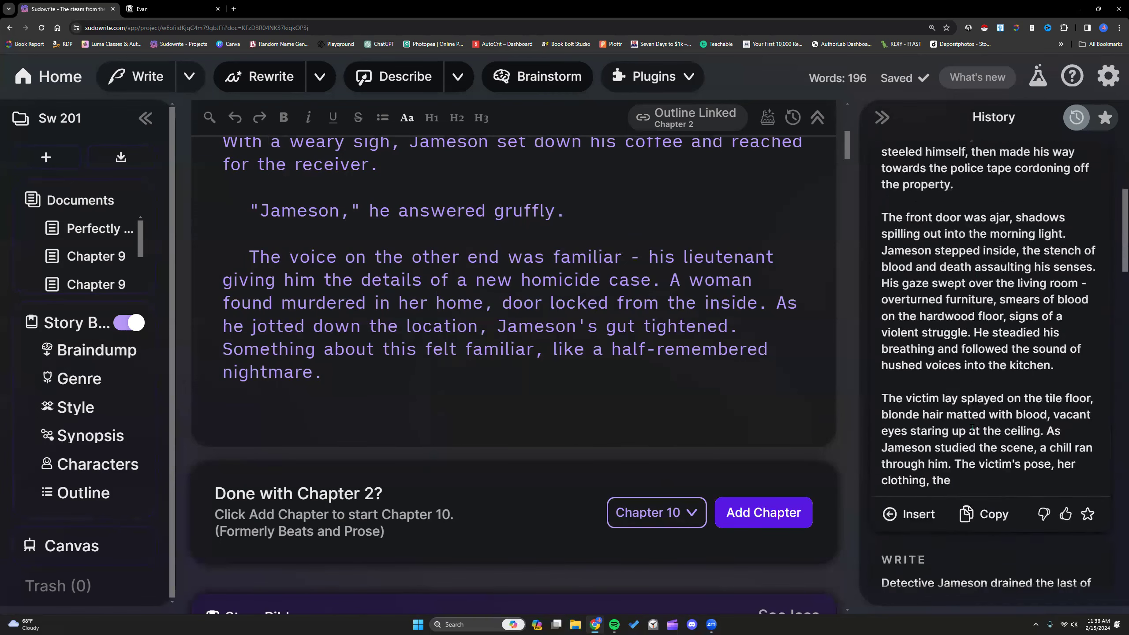
{"action": "left_click", "coordinate": [918, 447]}
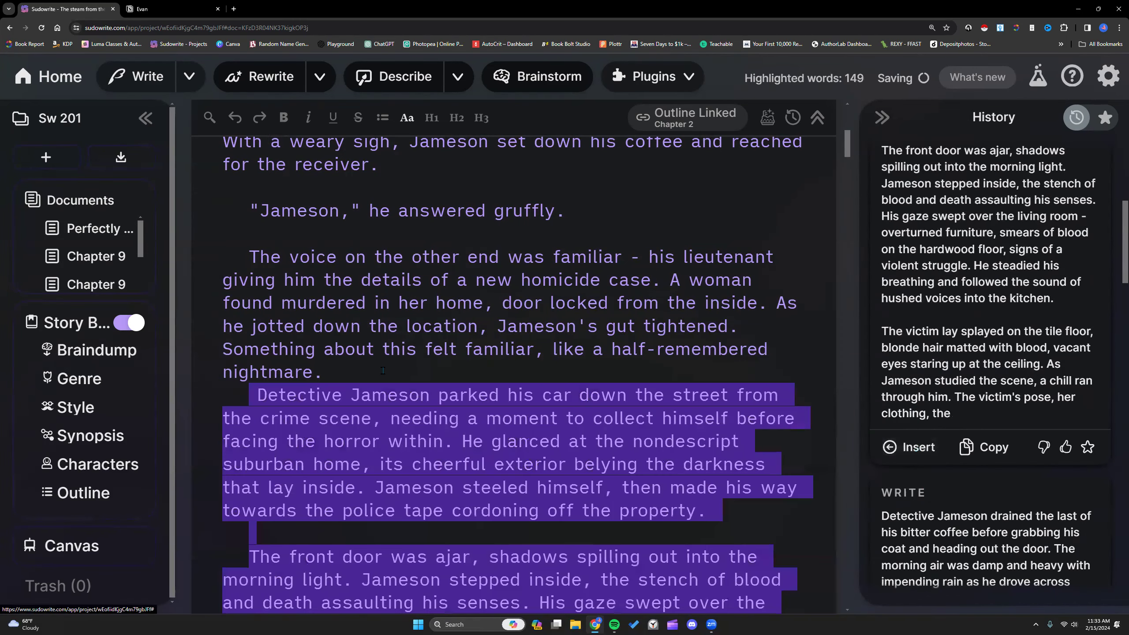
{"action": "left_click", "coordinate": [383, 370]}
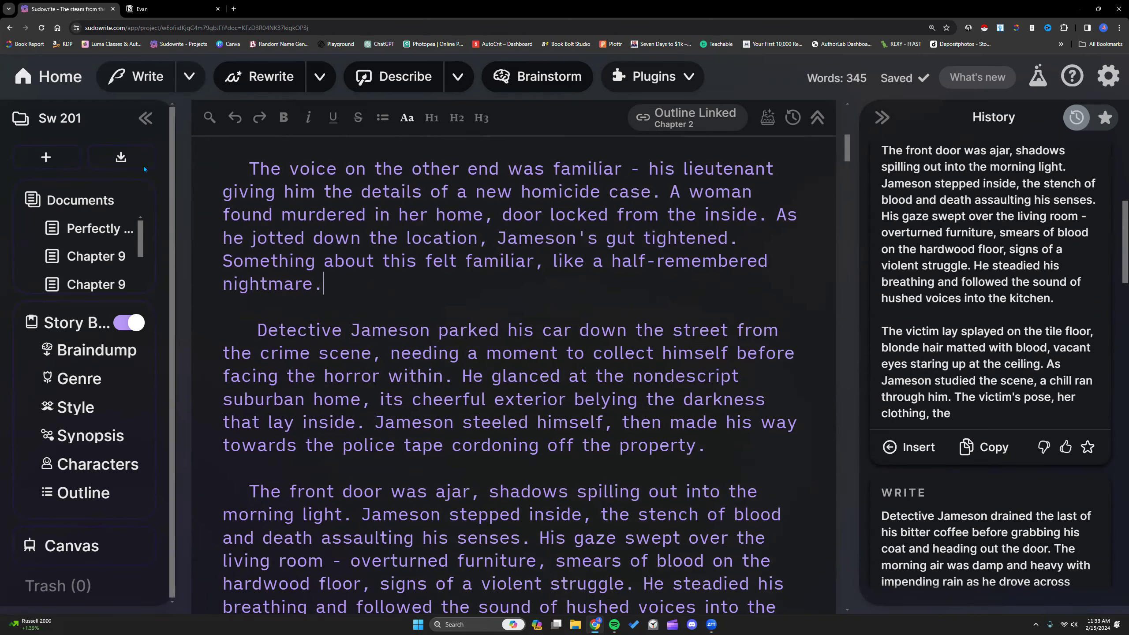
Step: Describe in Write's Key Details how Detective Jameson receives a phone call about a murder at home, finishes his coffee, showers, dresses and heads to the crime scene
{"action": "left_click", "coordinate": [187, 77]}
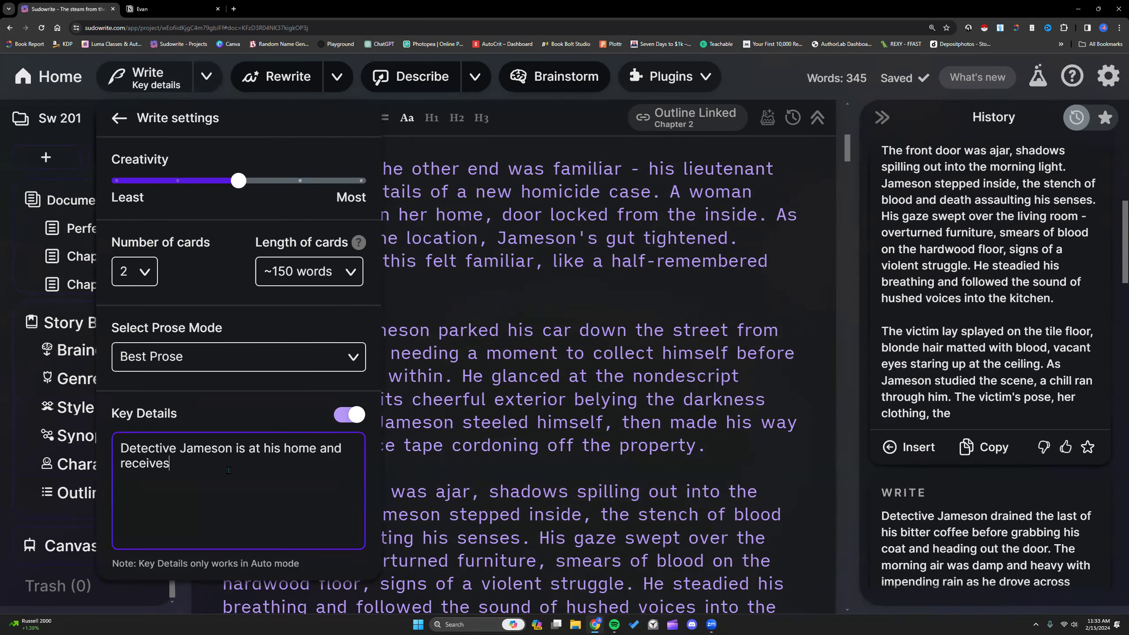
{"action": "type", "text": "a phone call about a murder. He finishes his coffee, showers, dresses and heads out to the crime scene."}
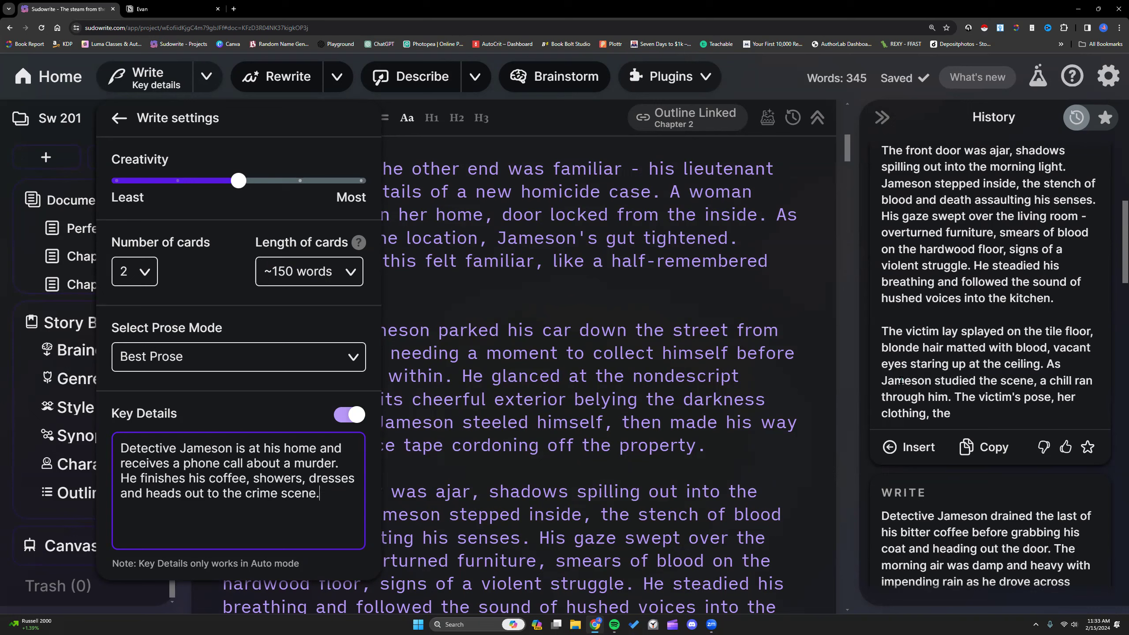
Step: Set the Write card length to ~200 words and review both sentences of the Key Details
{"action": "left_click", "coordinate": [351, 271]}
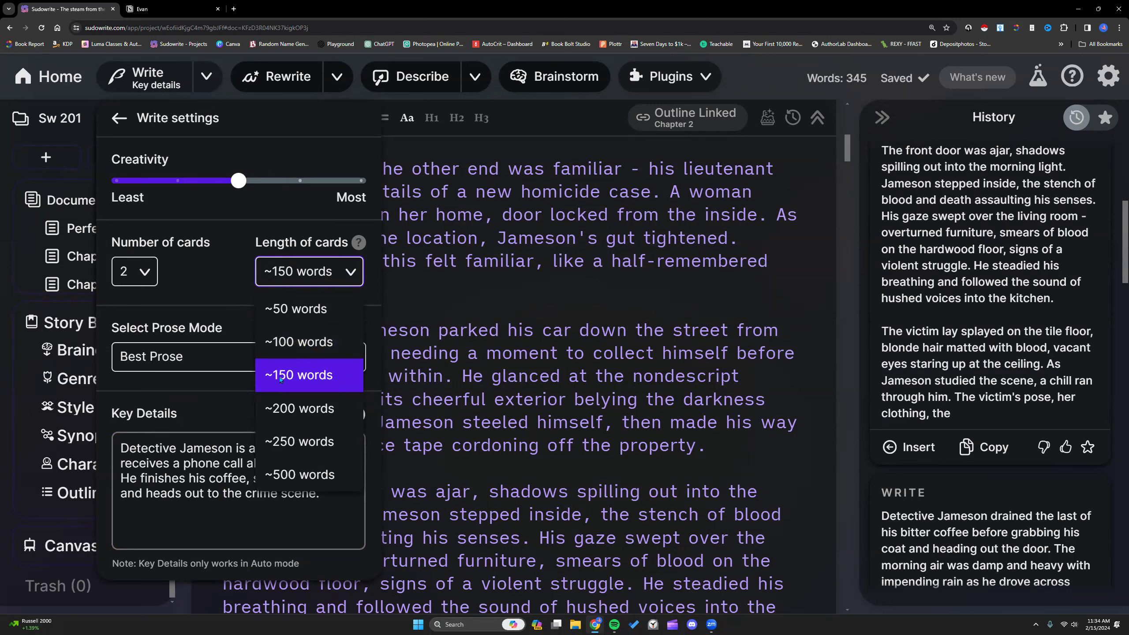
{"action": "left_click", "coordinate": [317, 400]}
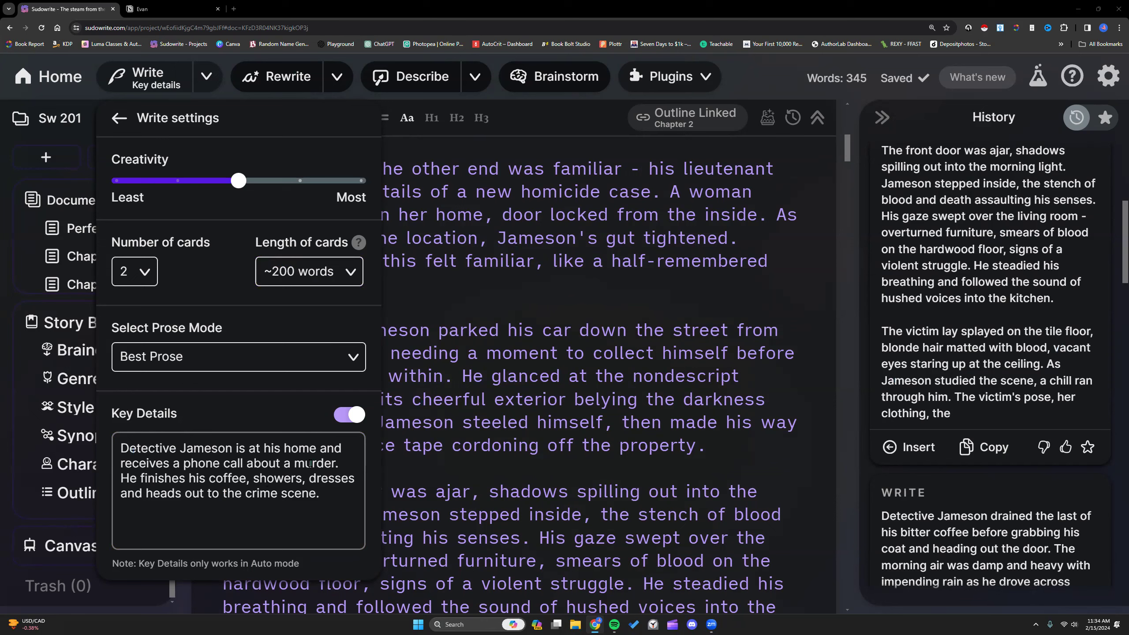
{"action": "left_click_drag", "start_coordinate": [123, 444], "coordinate": [338, 463]}
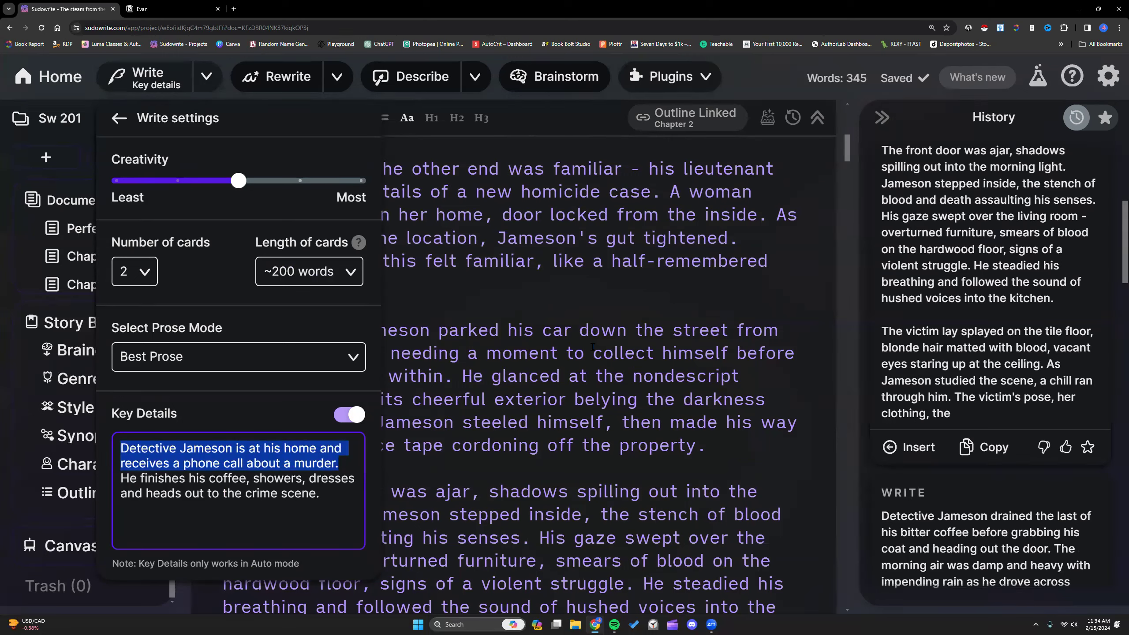
{"action": "left_click_drag", "start_coordinate": [120, 478], "coordinate": [319, 491]}
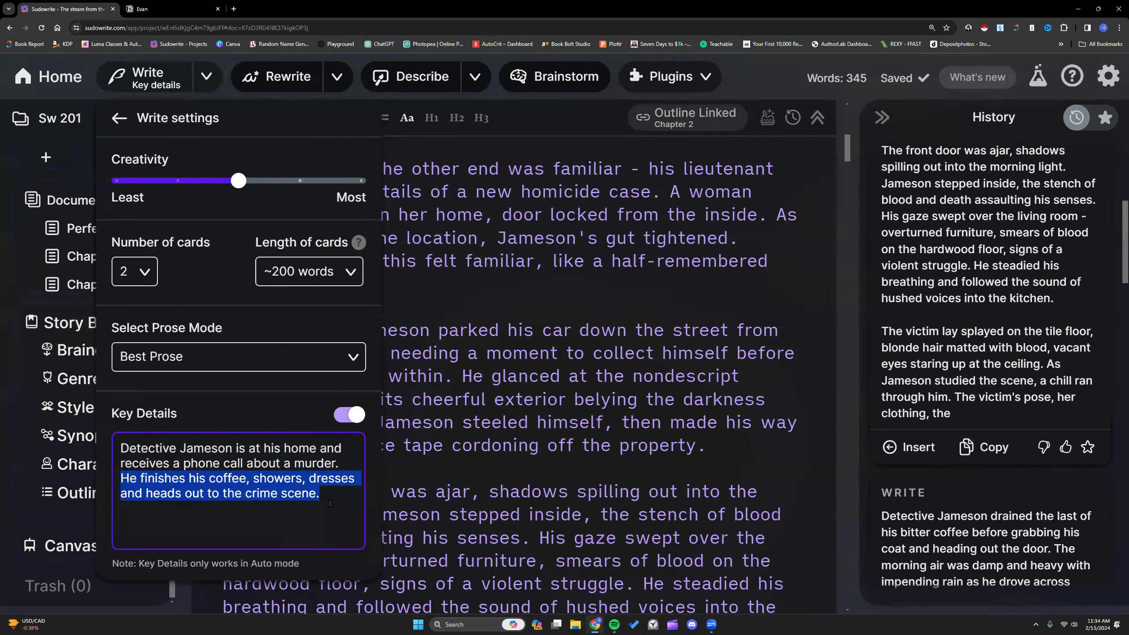
{"action": "left_click", "coordinate": [329, 503]}
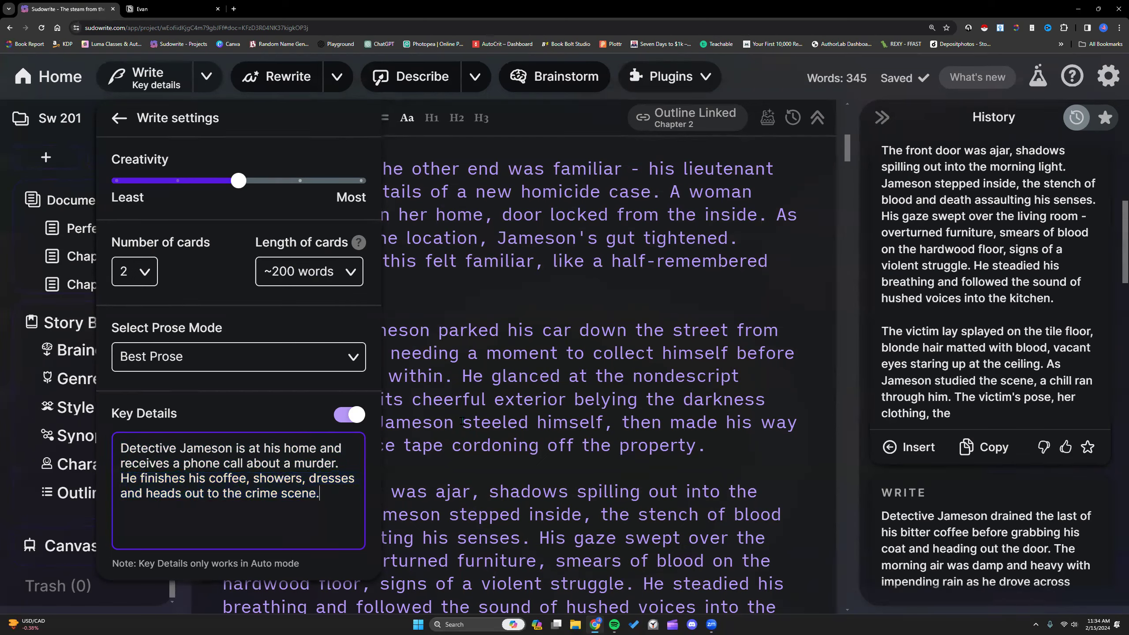
Step: Close the Write settings and highlight the Chapter 1 text from "half-remembered nightmare." back to "The steam from the coffee cup"
{"action": "left_click", "coordinate": [119, 117]}
{"action": "left_click", "coordinate": [129, 137]}
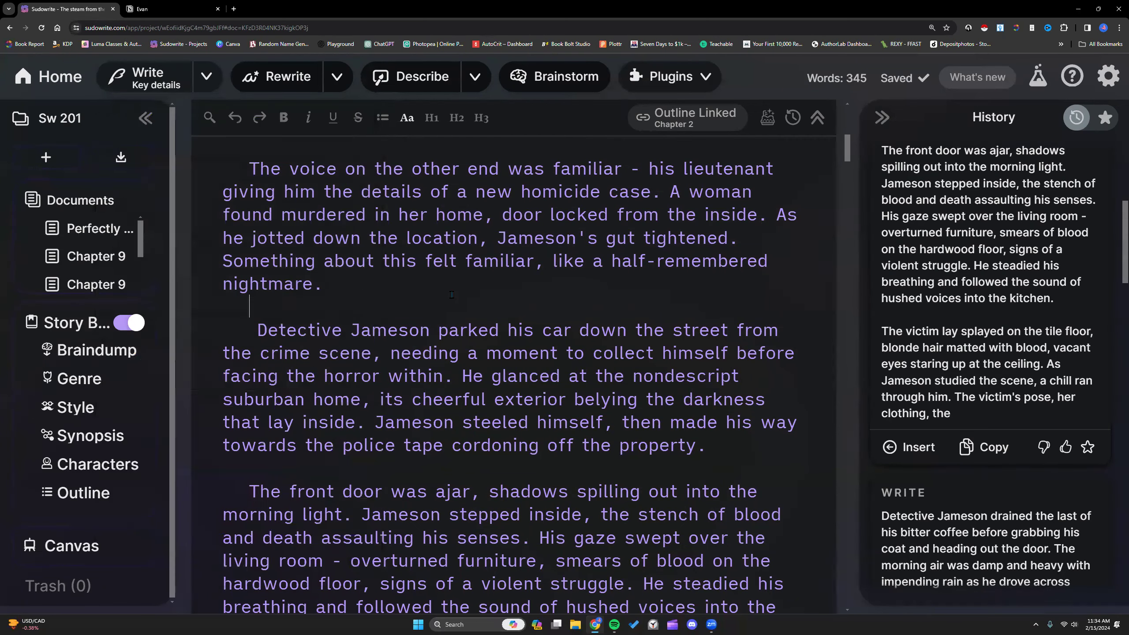
{"action": "left_click", "coordinate": [341, 284]}
{"action": "scroll", "coordinate": [285, 267], "scroll_direction": "up", "scroll_amount": 2}
{"action": "left_click", "coordinate": [282, 302], "text": "shift"}
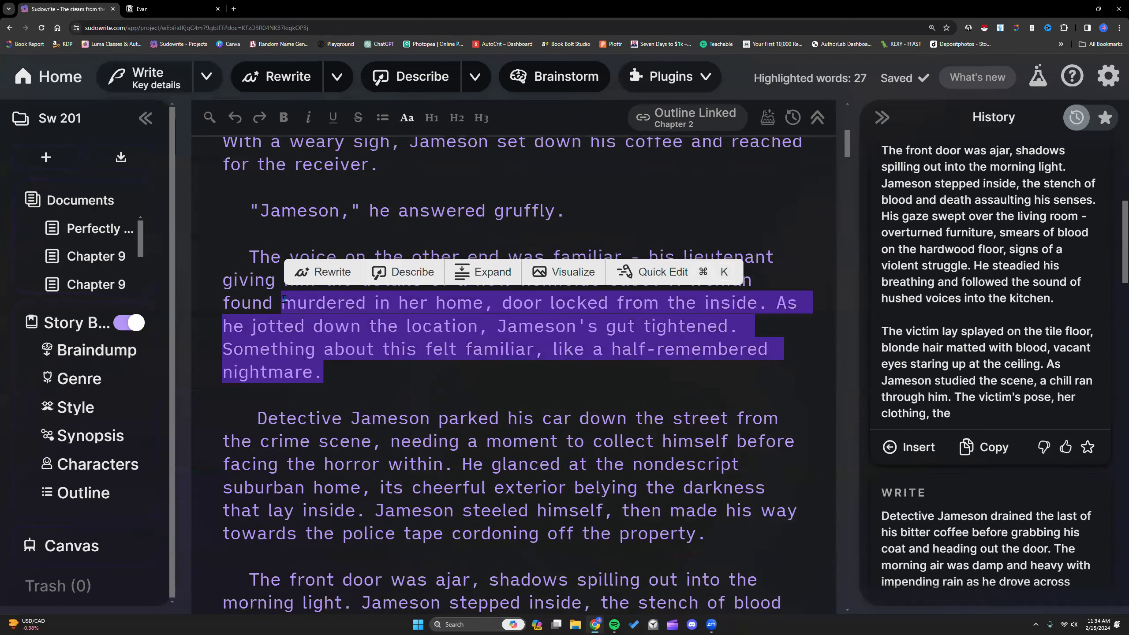
{"action": "scroll", "coordinate": [284, 299], "scroll_direction": "up", "scroll_amount": 10}
{"action": "left_click", "coordinate": [223, 260], "text": "shift"}
{"action": "left_click", "coordinate": [253, 215], "text": "shift"}
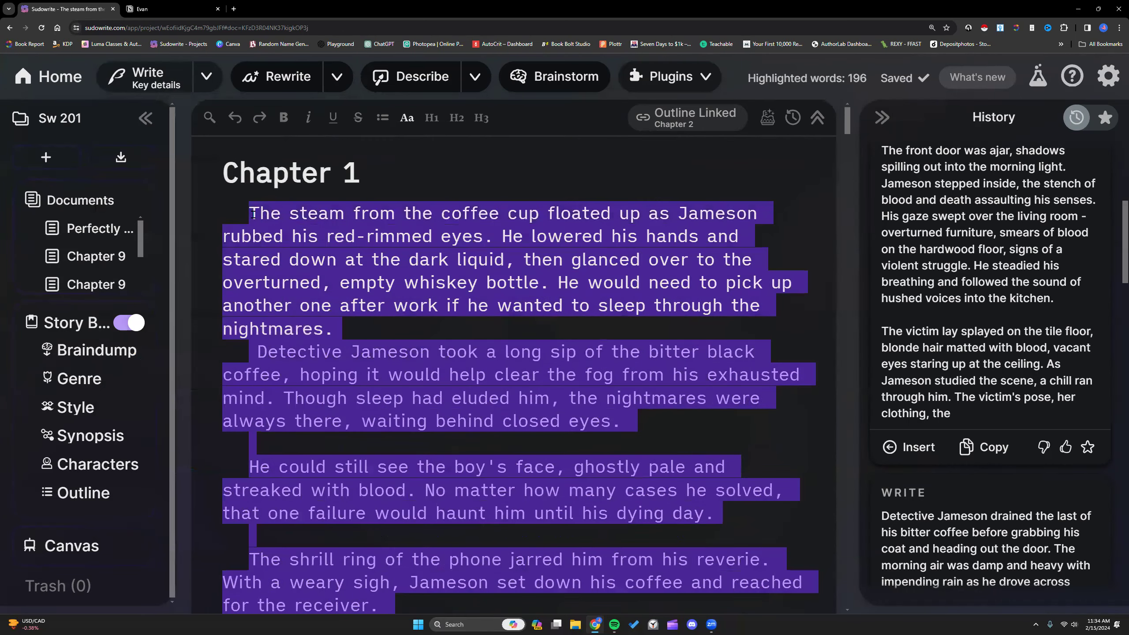
{"action": "scroll", "coordinate": [380, 355], "scroll_direction": "down", "scroll_amount": 12}
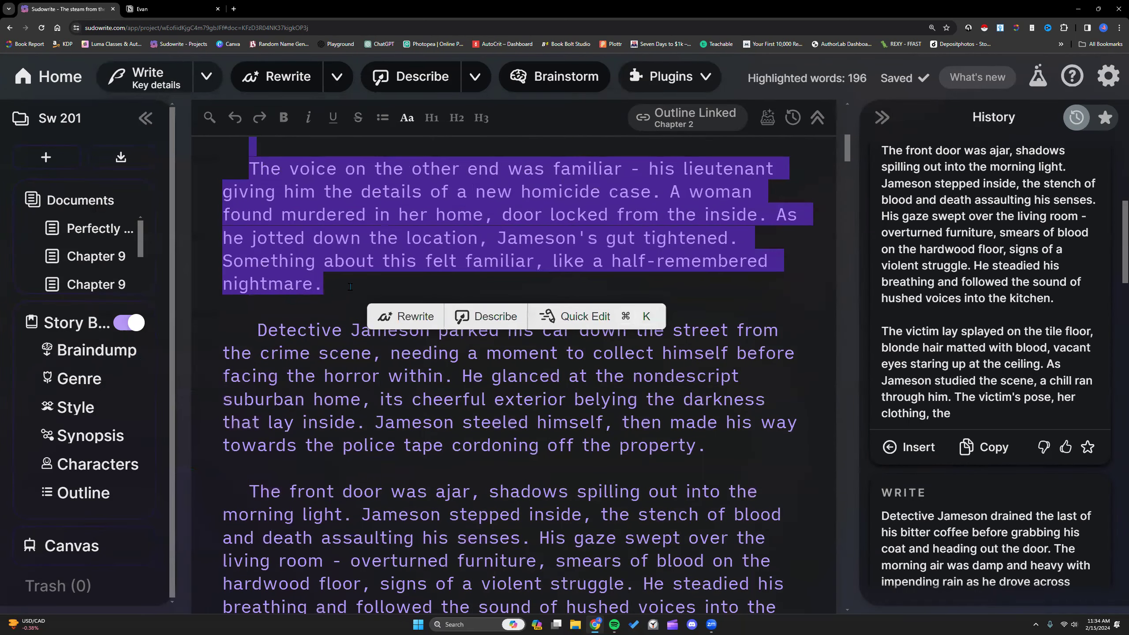
Step: Generate new Write continuations from the end of "half-remembered nightmare." and widen the History area for reading them
{"action": "left_click", "coordinate": [350, 286]}
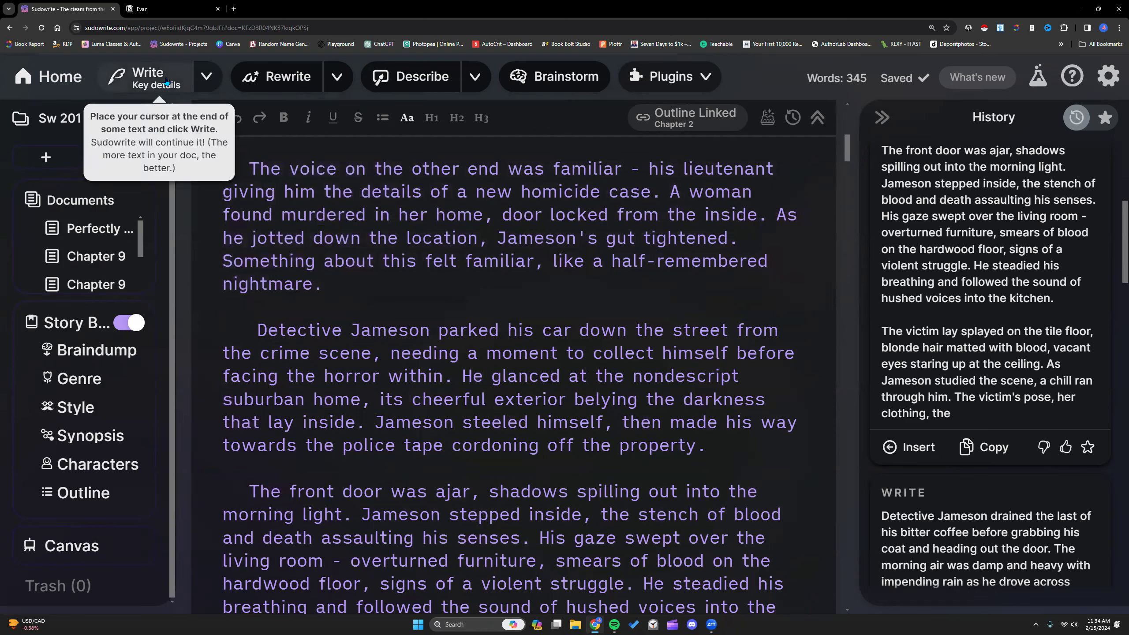
{"action": "left_click", "coordinate": [166, 81]}
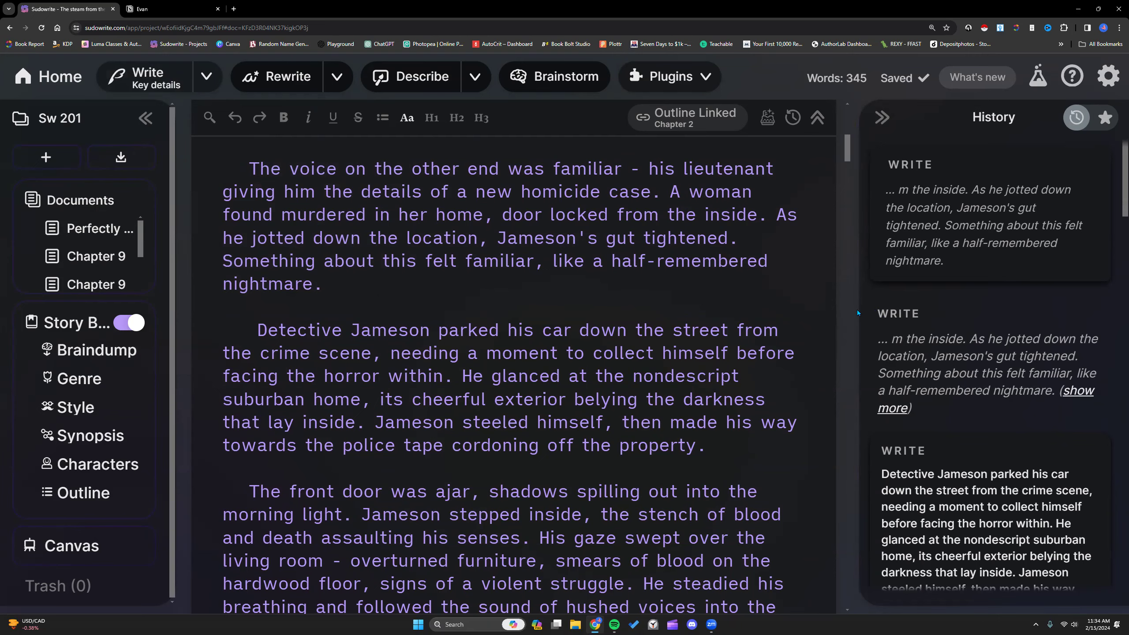
{"action": "left_click_drag", "start_coordinate": [858, 309], "coordinate": [600, 310]}
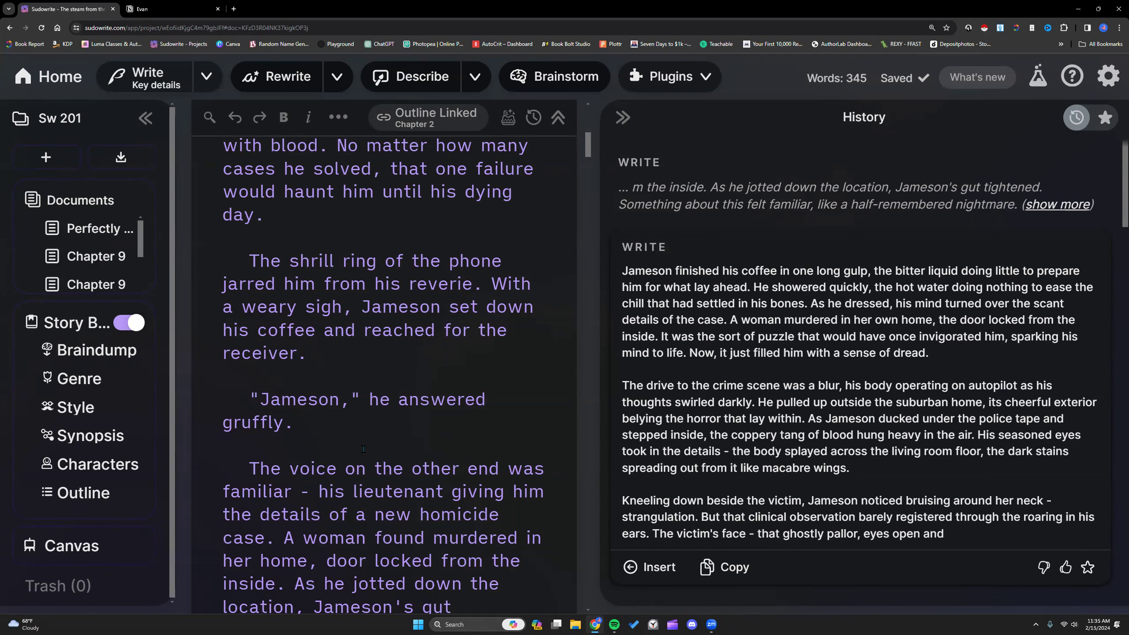
Step: Insert the Write continuation beginning "Jameson finished his coffee" after "half-remembered nightmare." and narrow the History area again
{"action": "scroll", "coordinate": [463, 305], "scroll_direction": "down", "scroll_amount": 8}
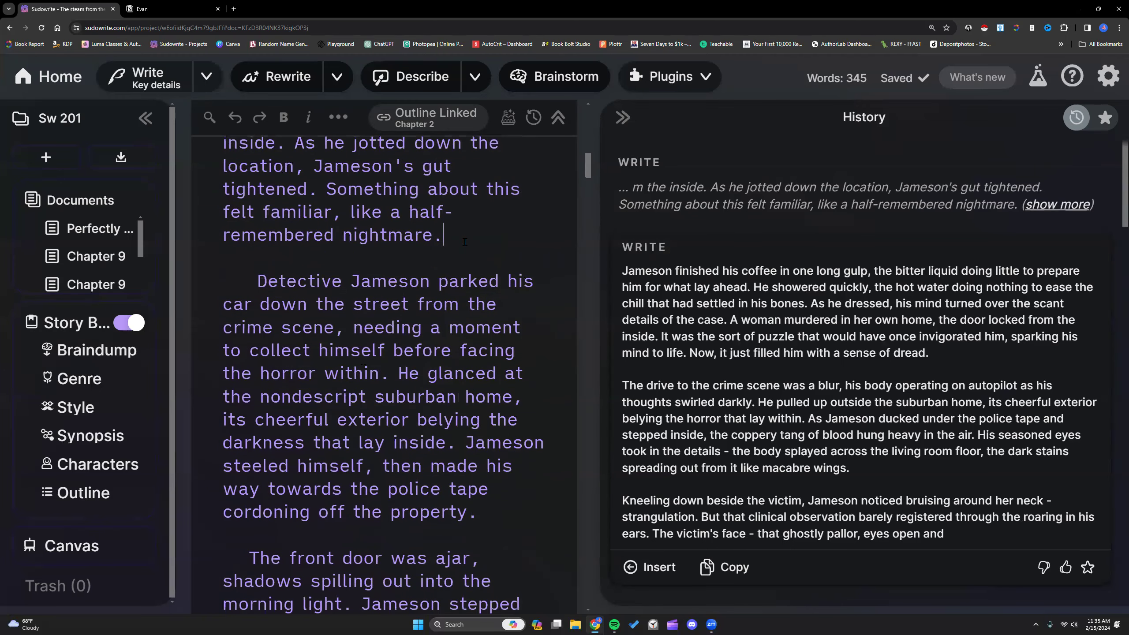
{"action": "left_click", "coordinate": [663, 573]}
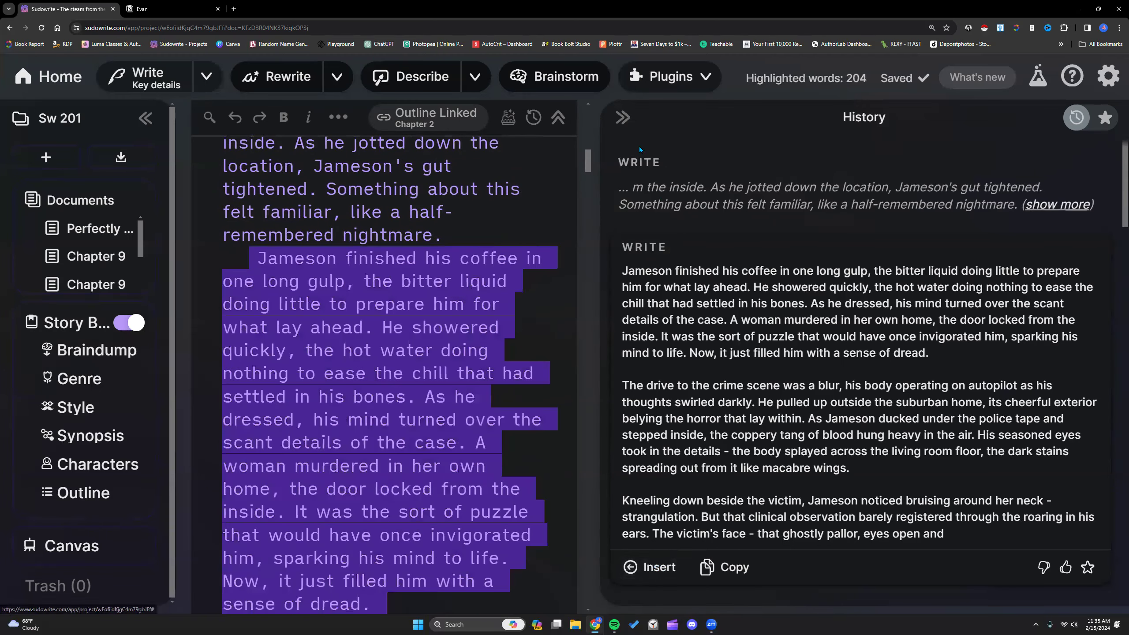
{"action": "left_click_drag", "start_coordinate": [600, 356], "coordinate": [858, 356]}
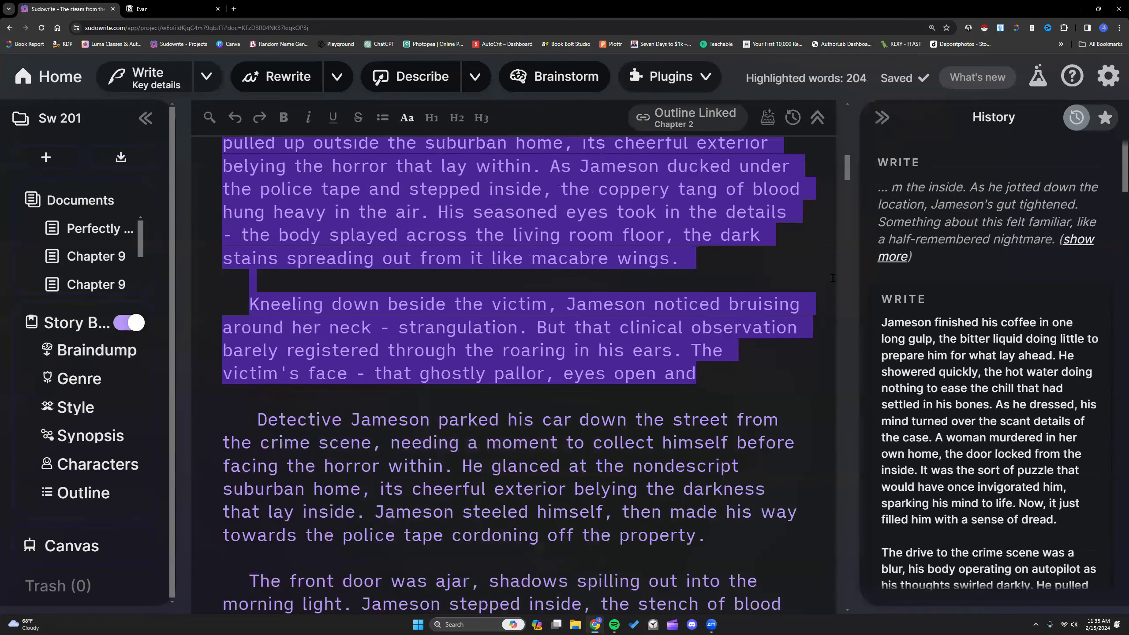
{"action": "scroll", "coordinate": [639, 325], "scroll_direction": "up", "scroll_amount": 5}
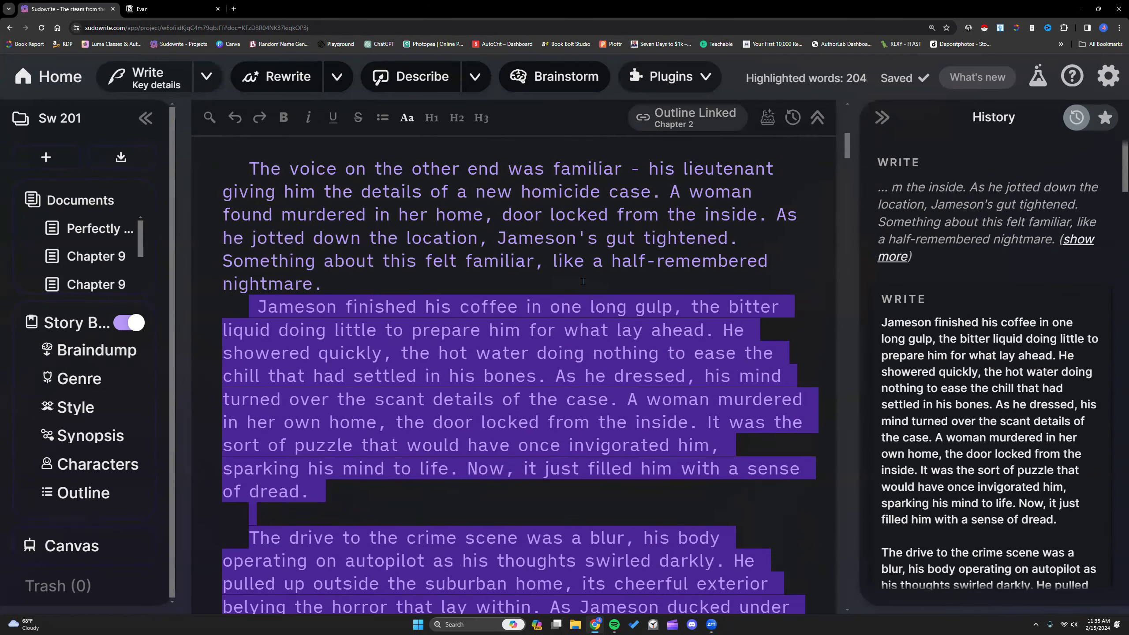
{"action": "scroll", "coordinate": [343, 285], "scroll_direction": "up", "scroll_amount": 1}
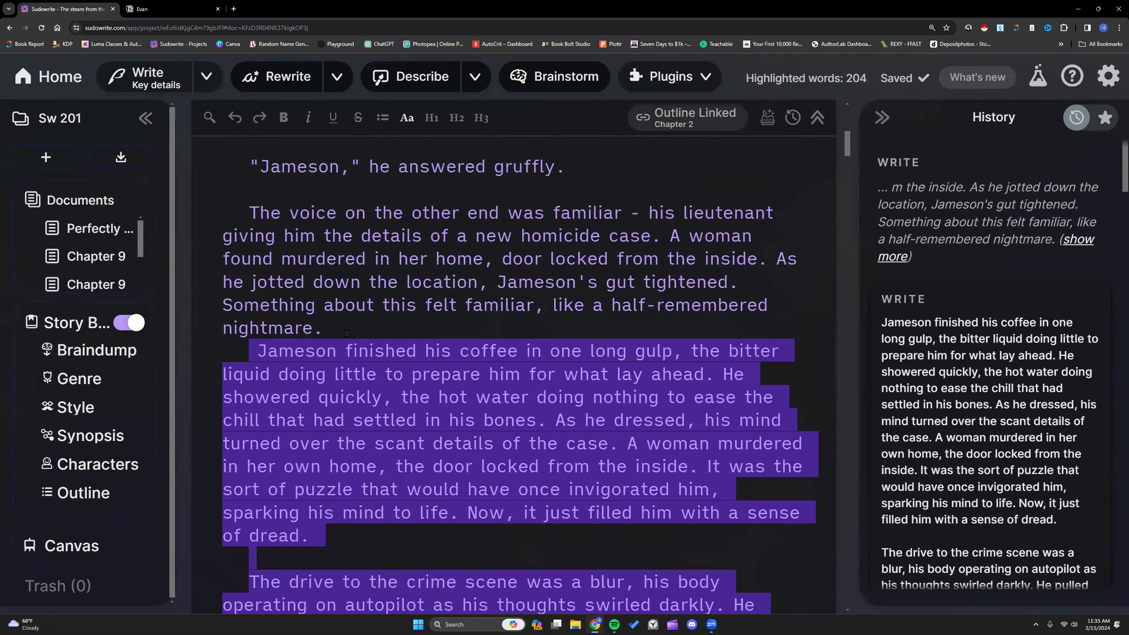
{"action": "scroll", "coordinate": [345, 338], "scroll_direction": "up", "scroll_amount": 2}
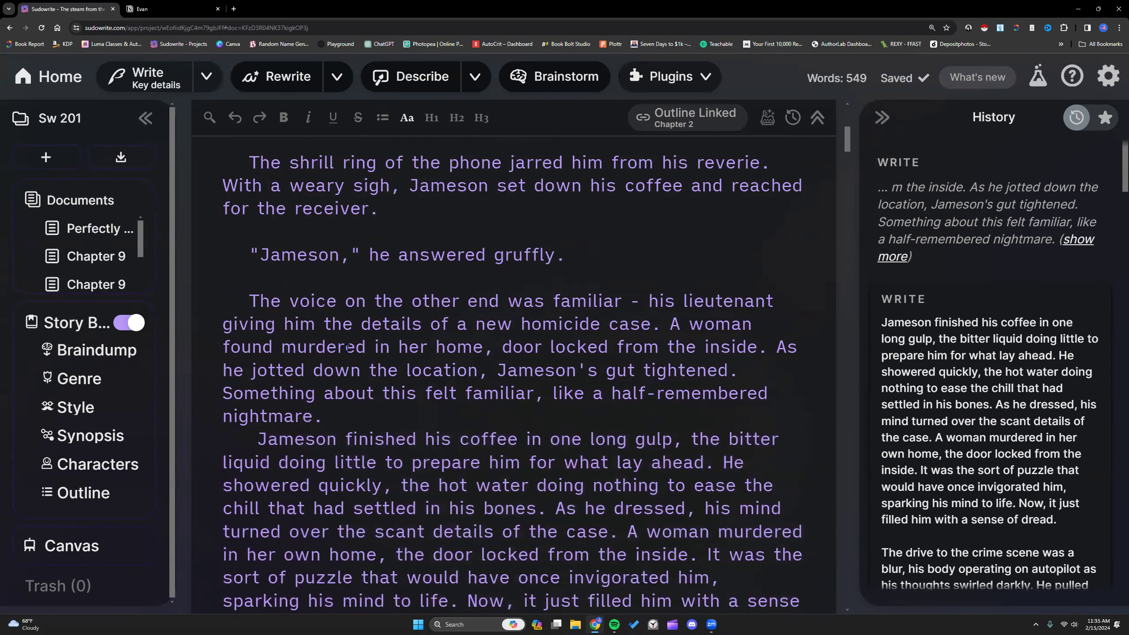
Step: Separate the inserted "Jameson finished his coffee" passage from "half-remembered nightmare." with a blank line, undoing any misplaced line break
{"action": "left_click", "coordinate": [241, 206]}
{"action": "key", "text": "Return"}
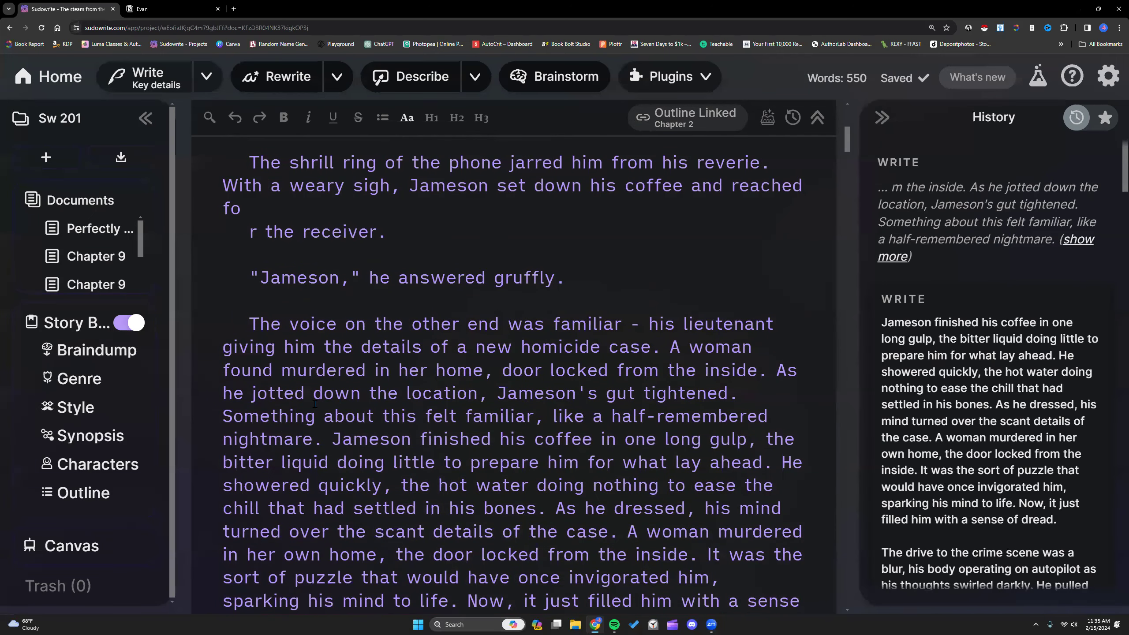
{"action": "key", "text": "ctrl+z"}
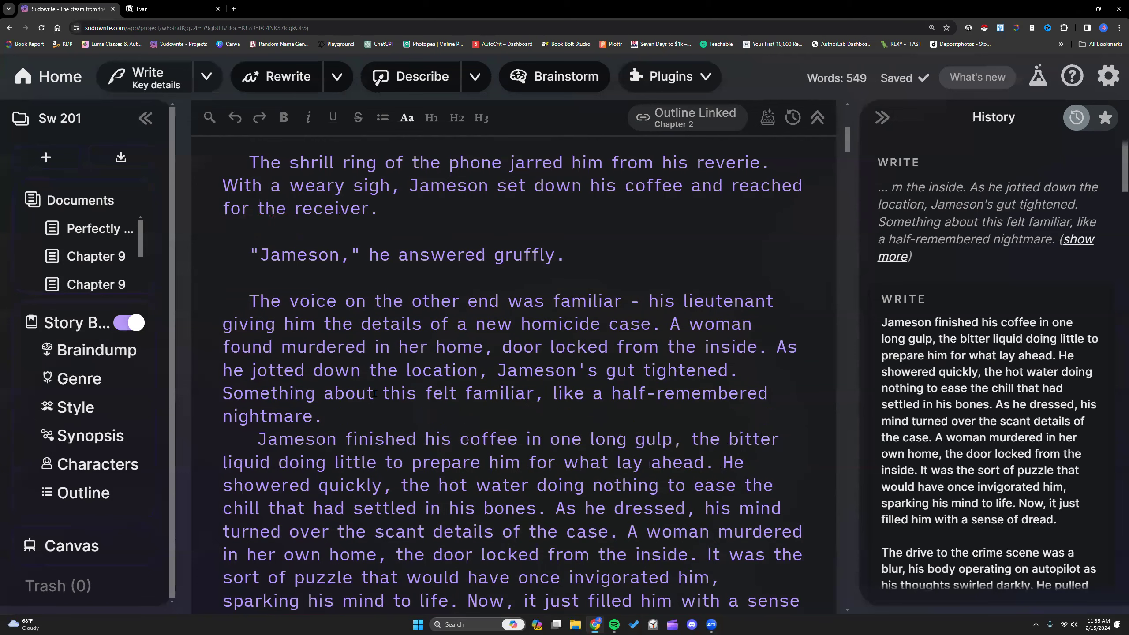
{"action": "key", "text": "Return"}
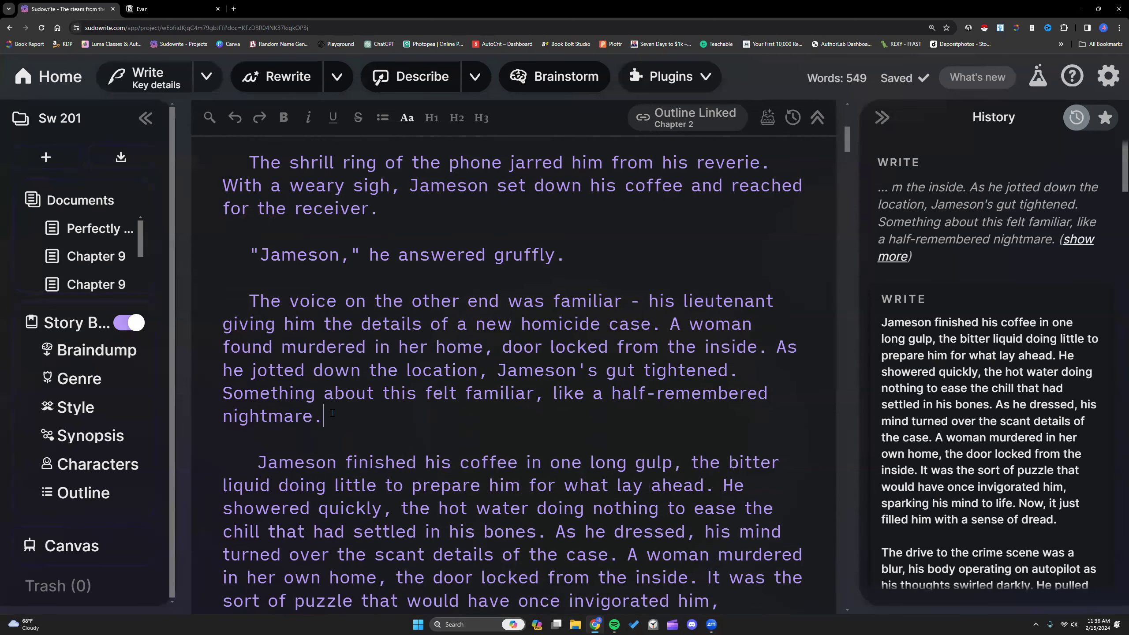
Step: Highlight the text before the new passage and the older "Detective Jameson parked his car" continuation to compare the two versions
{"action": "left_click_drag", "start_coordinate": [323, 417], "coordinate": [264, 231]}
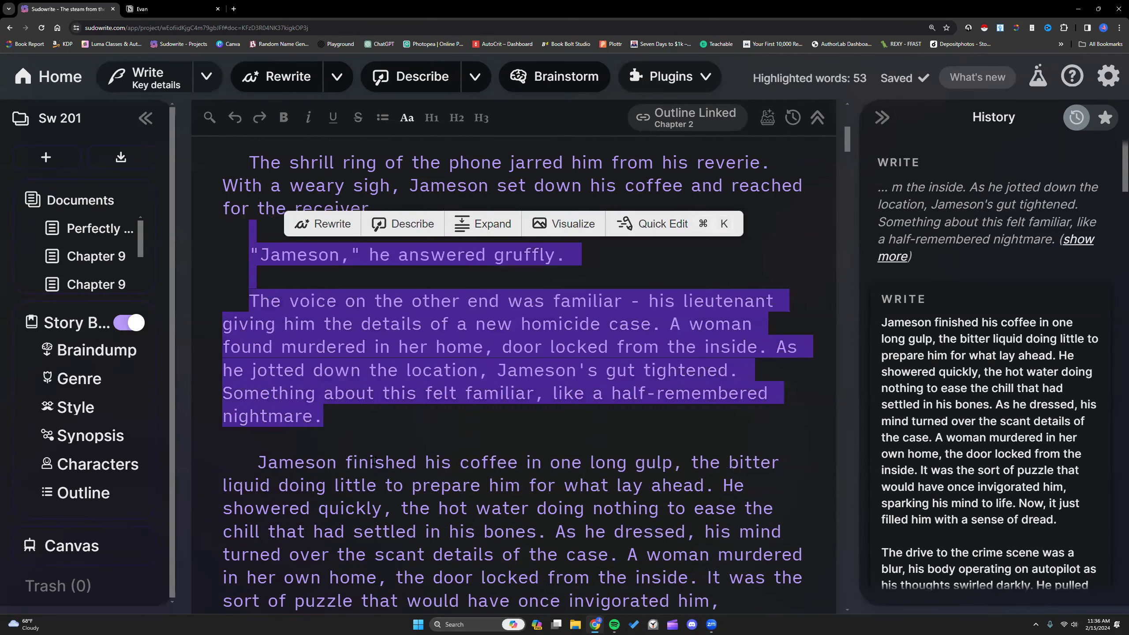
{"action": "scroll", "coordinate": [373, 427], "scroll_direction": "down", "scroll_amount": 15}
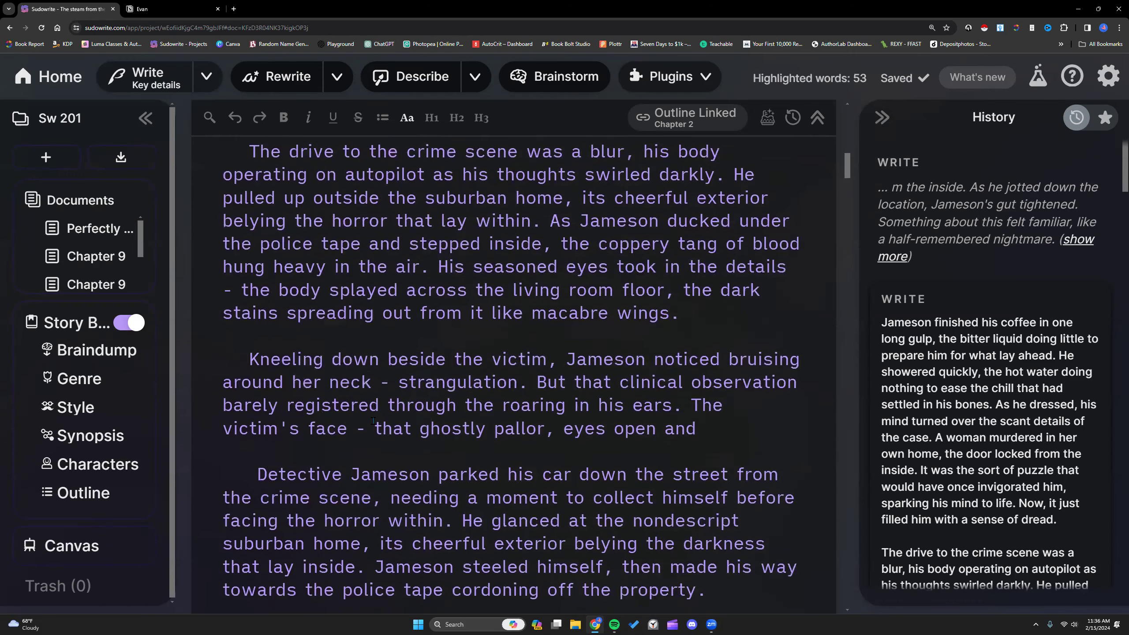
{"action": "scroll", "coordinate": [373, 420], "scroll_direction": "down", "scroll_amount": 1}
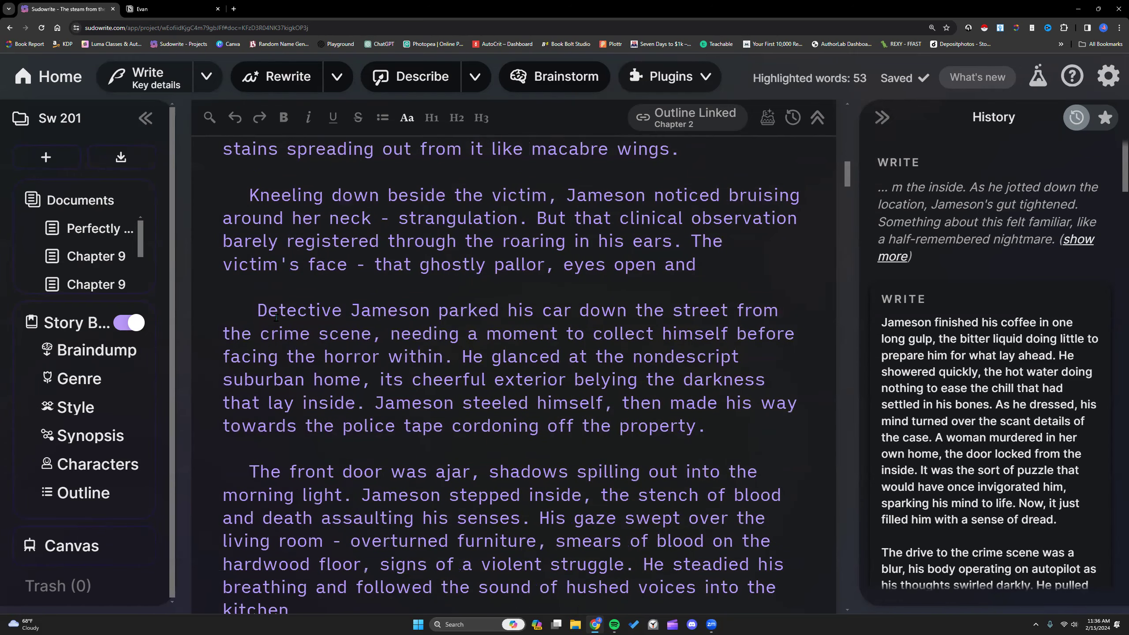
{"action": "left_click", "coordinate": [256, 310]}
{"action": "left_click_drag", "start_coordinate": [257, 311], "coordinate": [777, 577]}
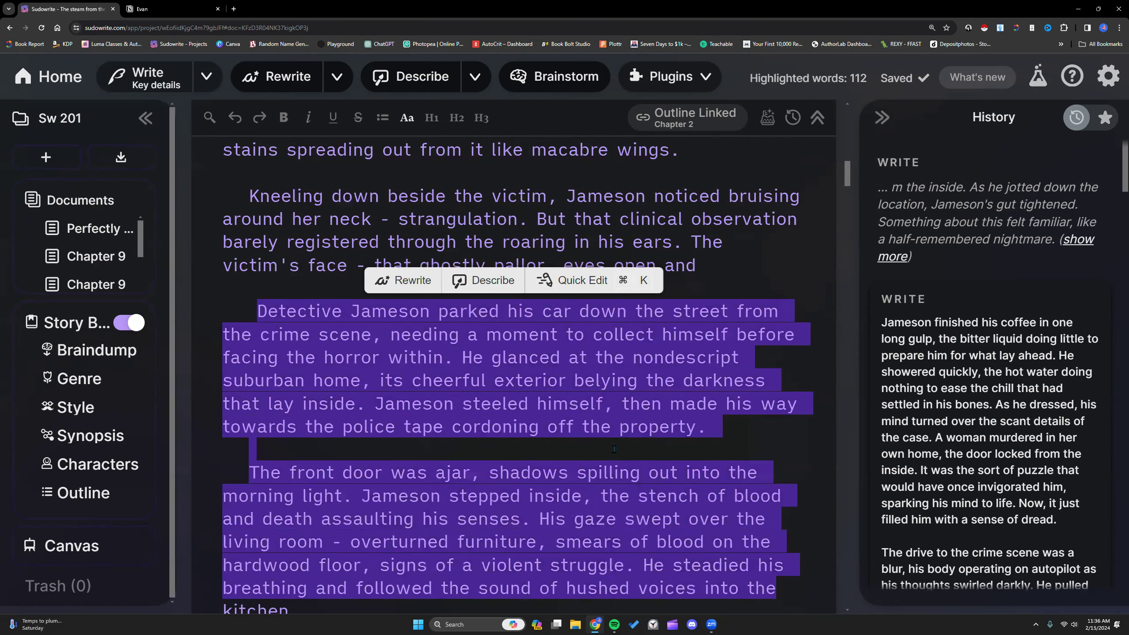
{"action": "scroll", "coordinate": [614, 449], "scroll_direction": "up", "scroll_amount": 14}
{"action": "scroll", "coordinate": [613, 450], "scroll_direction": "up", "scroll_amount": 1}
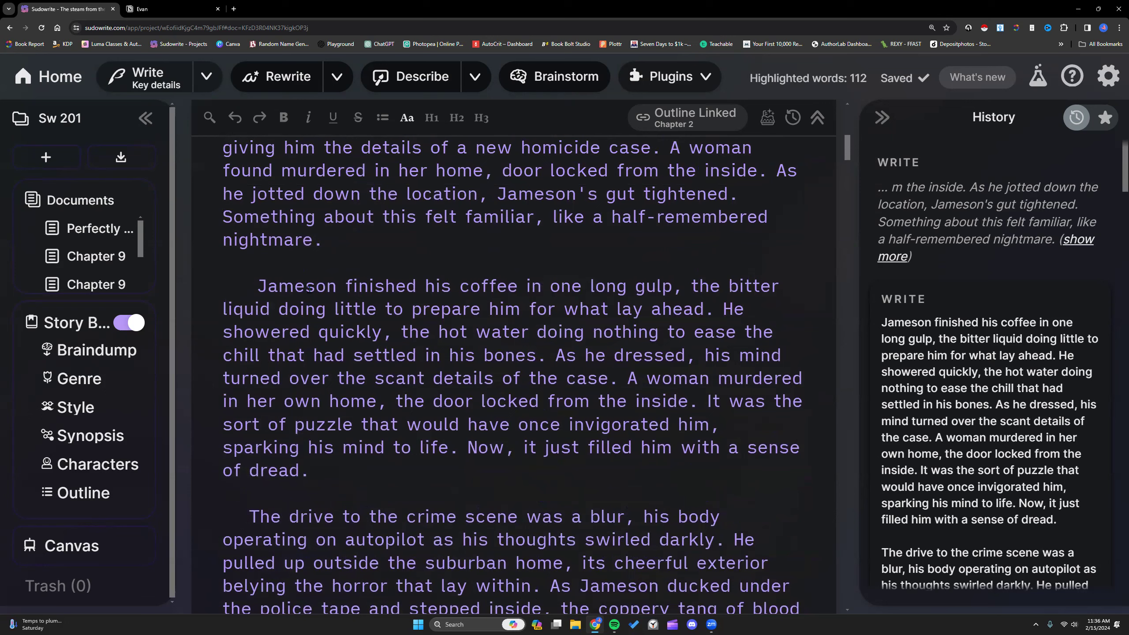
{"action": "left_click", "coordinate": [250, 285]}
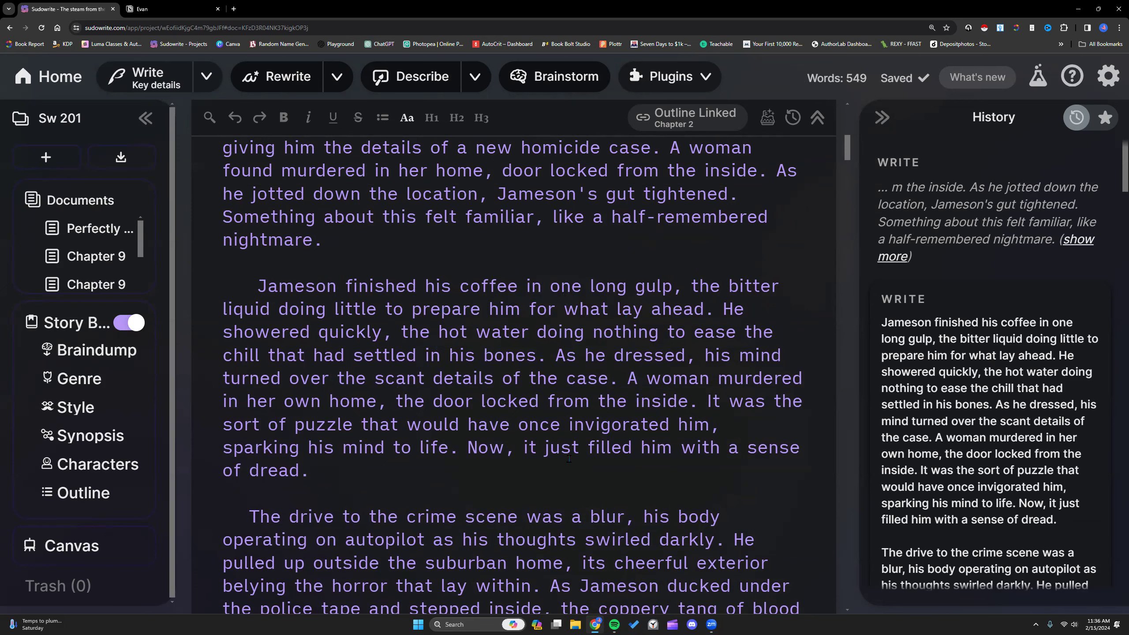
Step: Read the inserted passage against the Key Details, highlighting the locked-door sentence and the older version's opening, and review the chapter from start to end
{"action": "scroll", "coordinate": [565, 414], "scroll_direction": "down", "scroll_amount": 1}
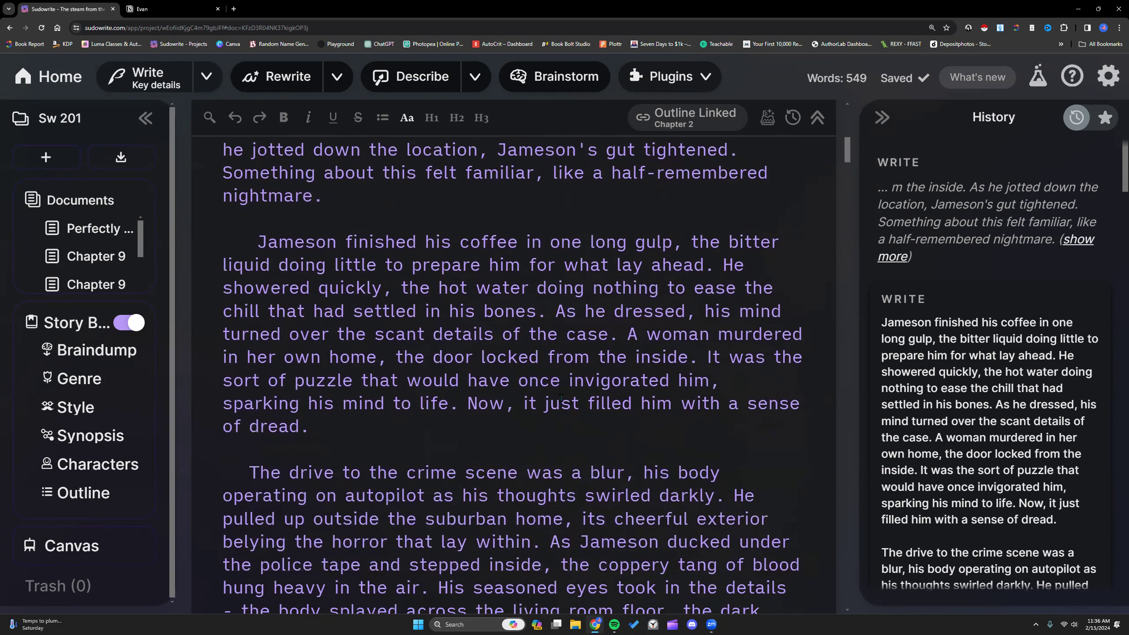
{"action": "left_click_drag", "start_coordinate": [627, 334], "coordinate": [688, 357]}
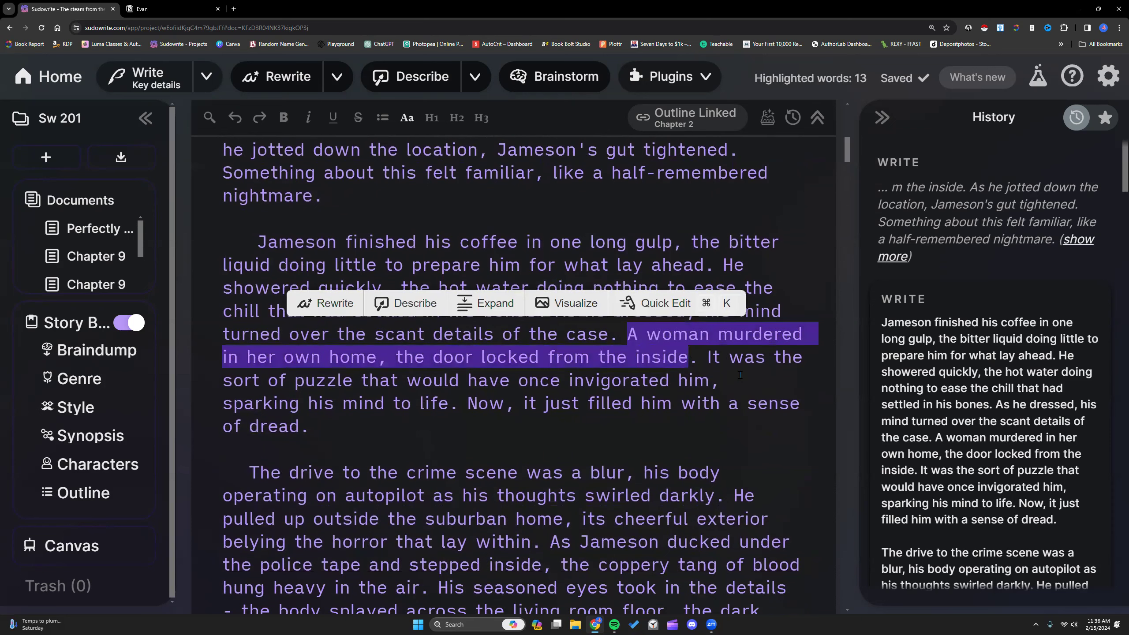
{"action": "left_click", "coordinate": [739, 375]}
{"action": "scroll", "coordinate": [565, 340], "scroll_direction": "down", "scroll_amount": 2}
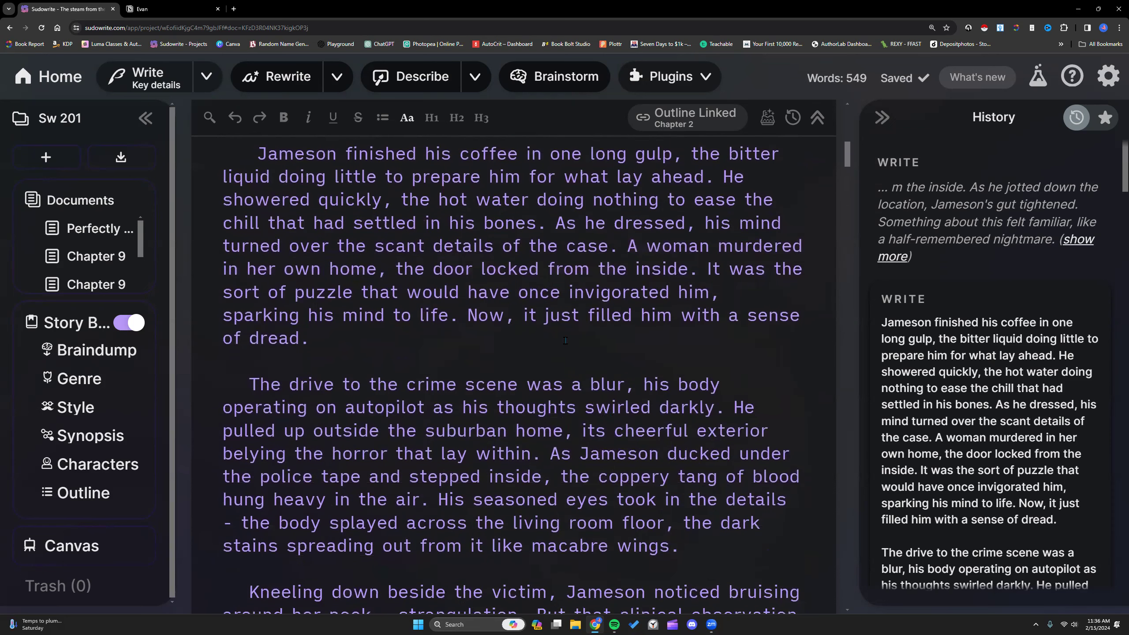
{"action": "scroll", "coordinate": [565, 340], "scroll_direction": "down", "scroll_amount": 3}
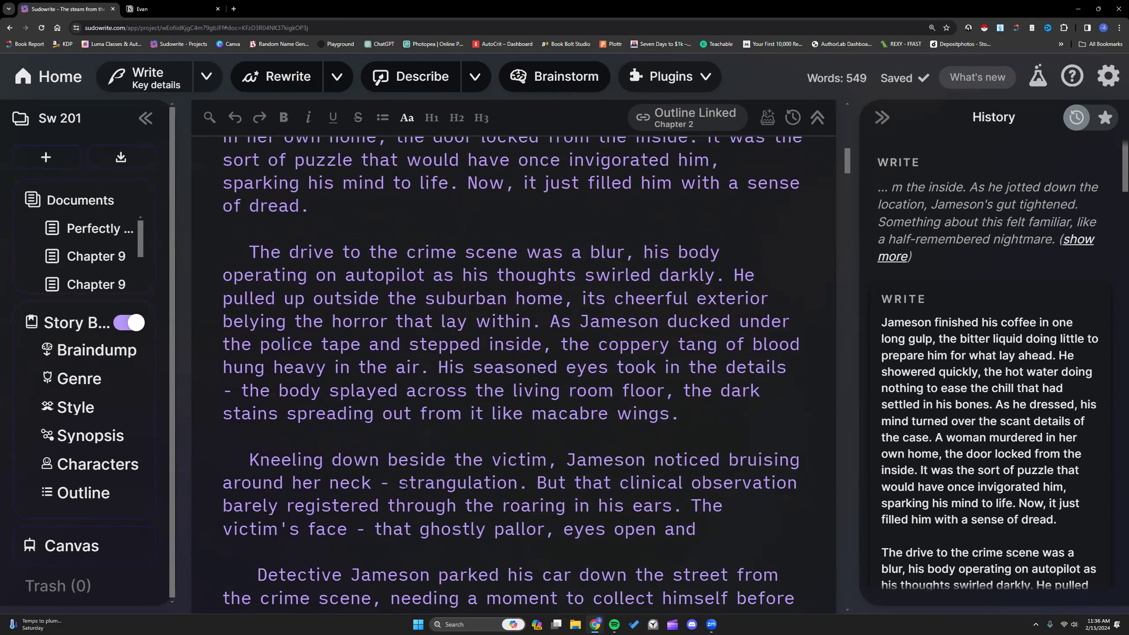
{"action": "scroll", "coordinate": [327, 368], "scroll_direction": "down", "scroll_amount": 2}
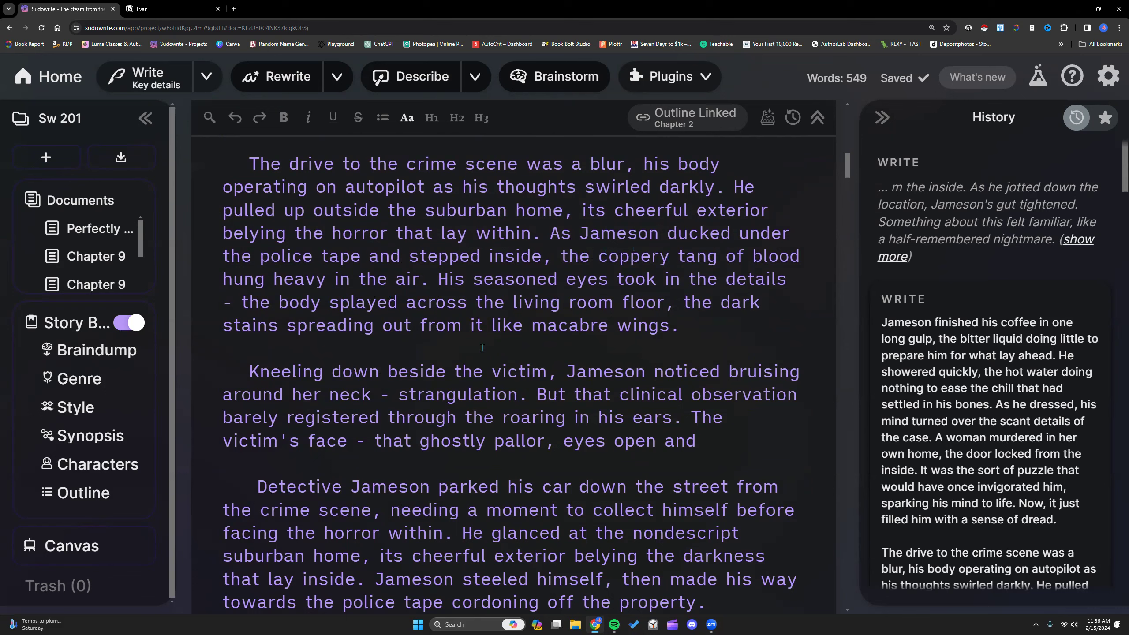
{"action": "left_click_drag", "start_coordinate": [255, 486], "coordinate": [393, 512]}
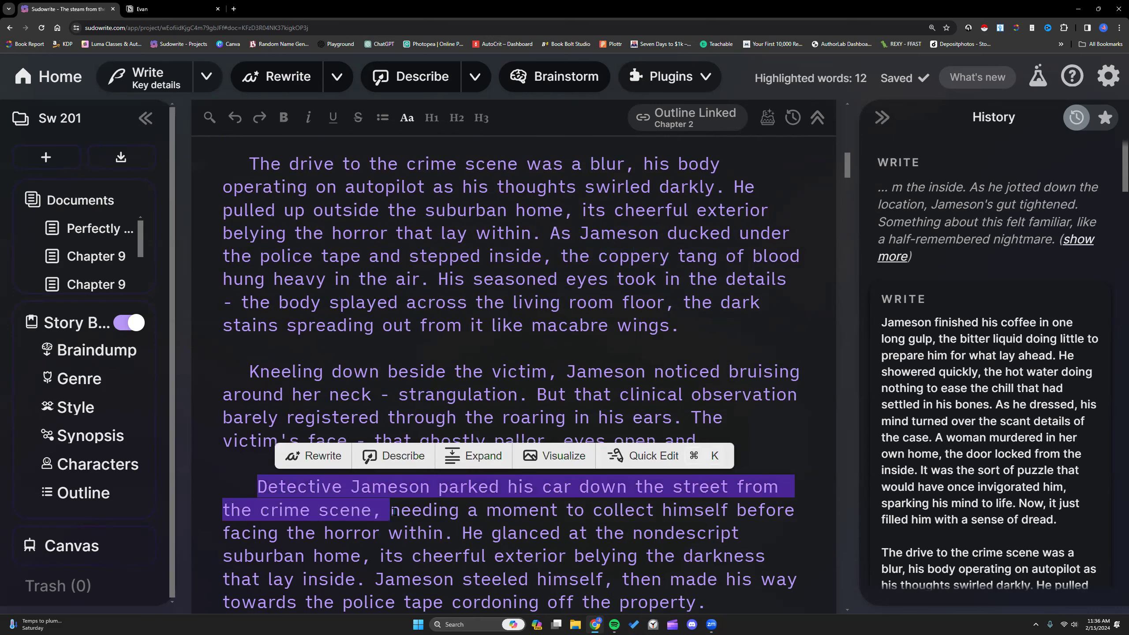
{"action": "left_click", "coordinate": [719, 411]}
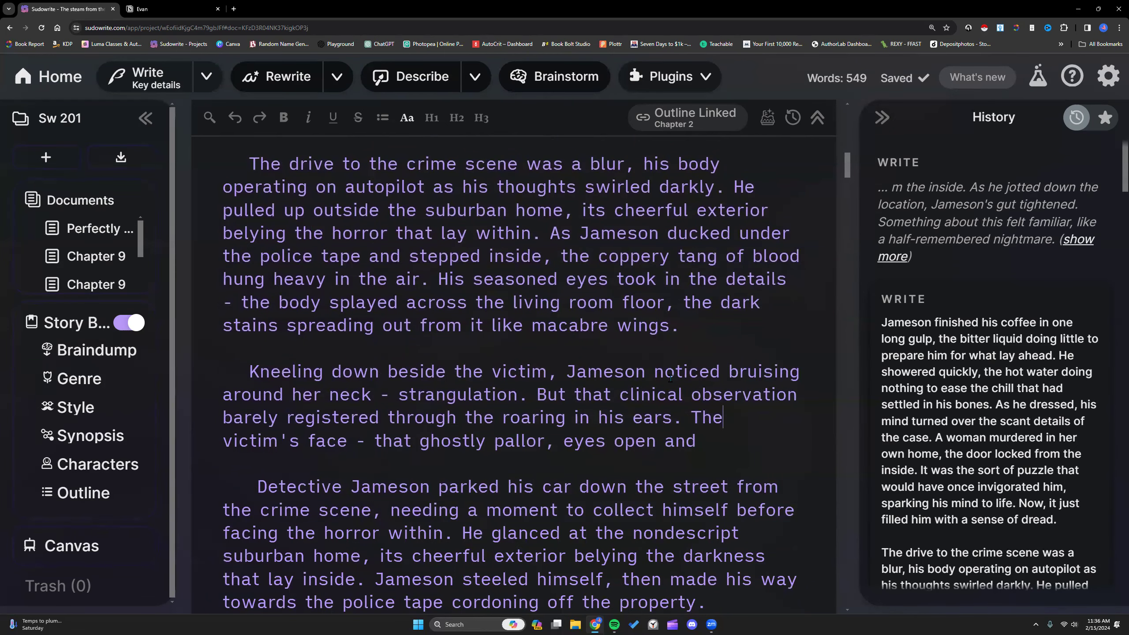
{"action": "scroll", "coordinate": [671, 378], "scroll_direction": "up", "scroll_amount": 5}
{"action": "scroll", "coordinate": [684, 373], "scroll_direction": "up", "scroll_amount": 10}
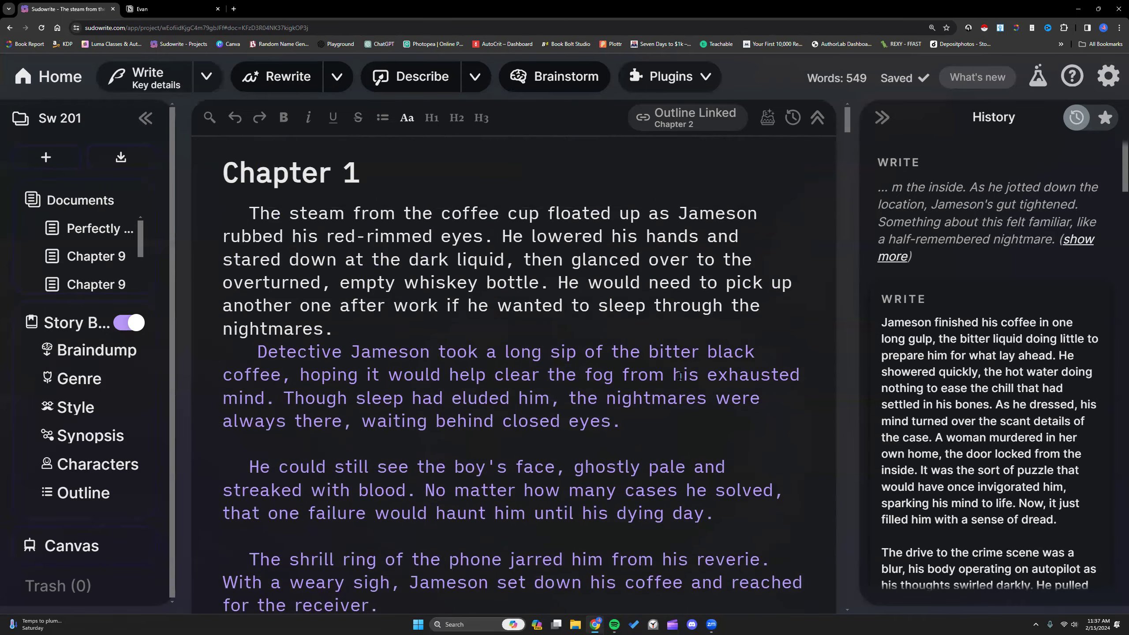
{"action": "scroll", "coordinate": [646, 383], "scroll_direction": "down", "scroll_amount": 10}
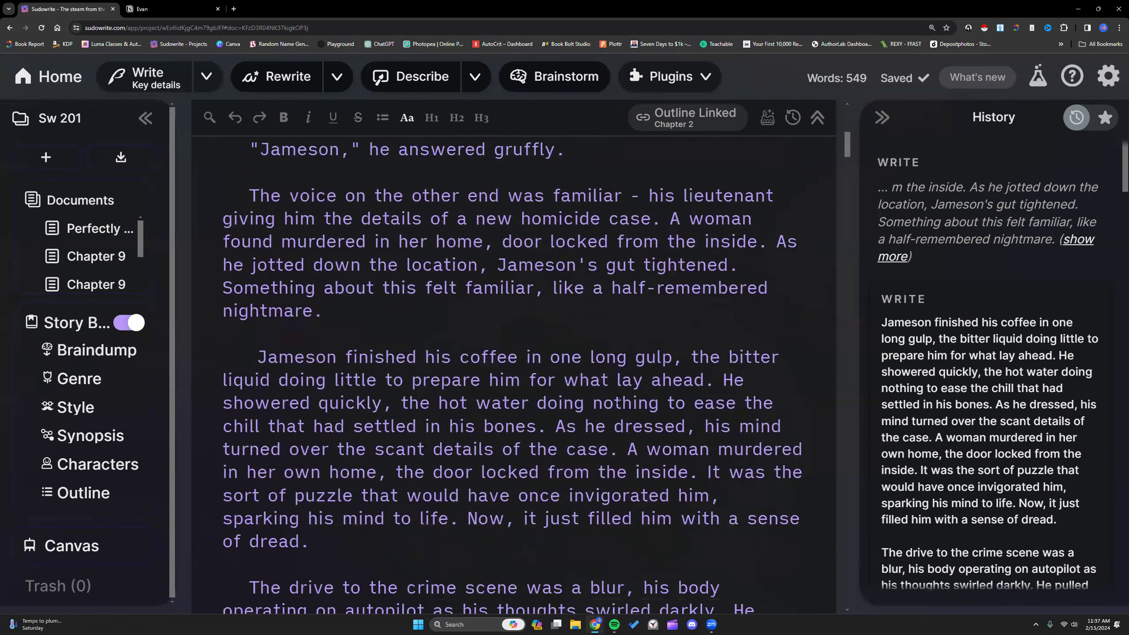
{"action": "scroll", "coordinate": [620, 400], "scroll_direction": "down", "scroll_amount": 10}
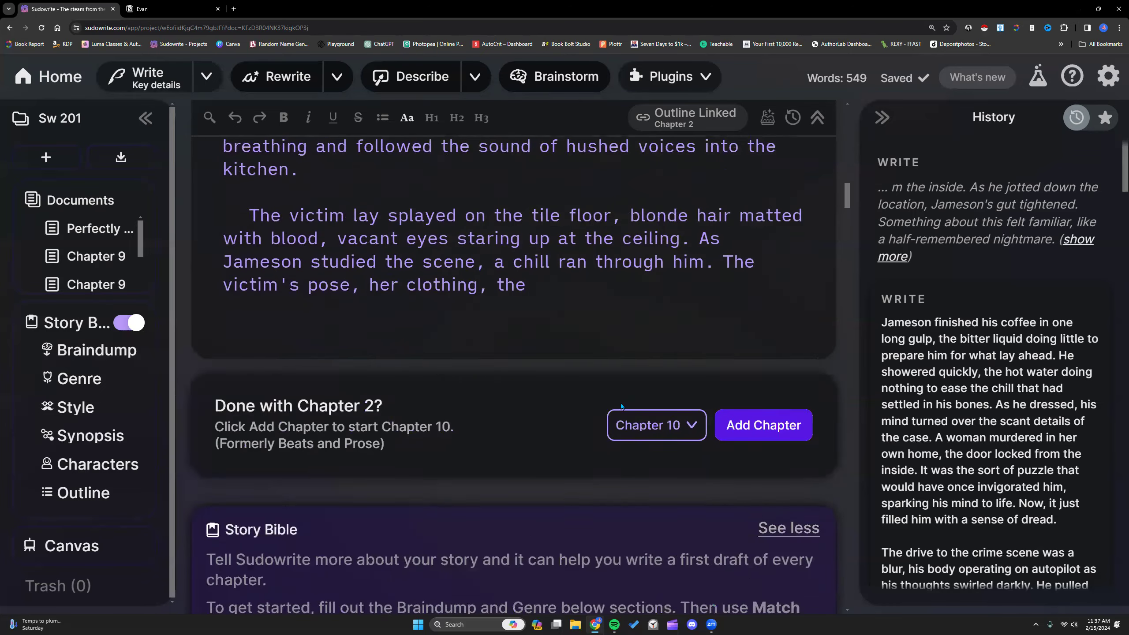
Step: Widen the project sidebar and show the Story Bible's Outline at the Chapter 1 and Chapter 2 entries
{"action": "scroll", "coordinate": [555, 406], "scroll_direction": "up", "scroll_amount": 8}
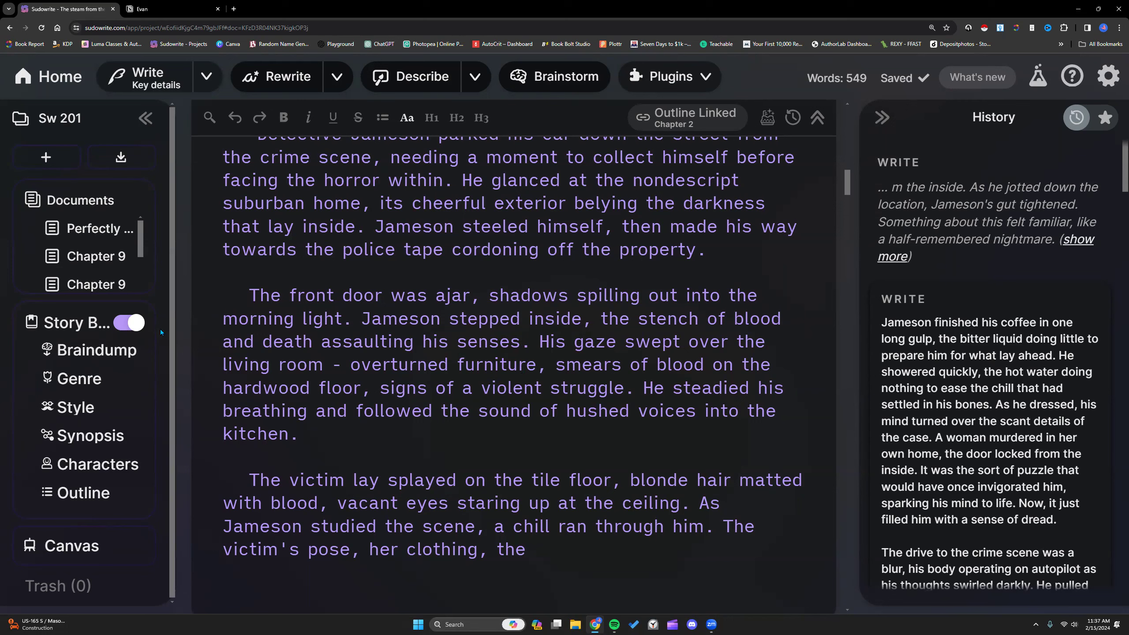
{"action": "left_click_drag", "start_coordinate": [172, 329], "coordinate": [230, 334]}
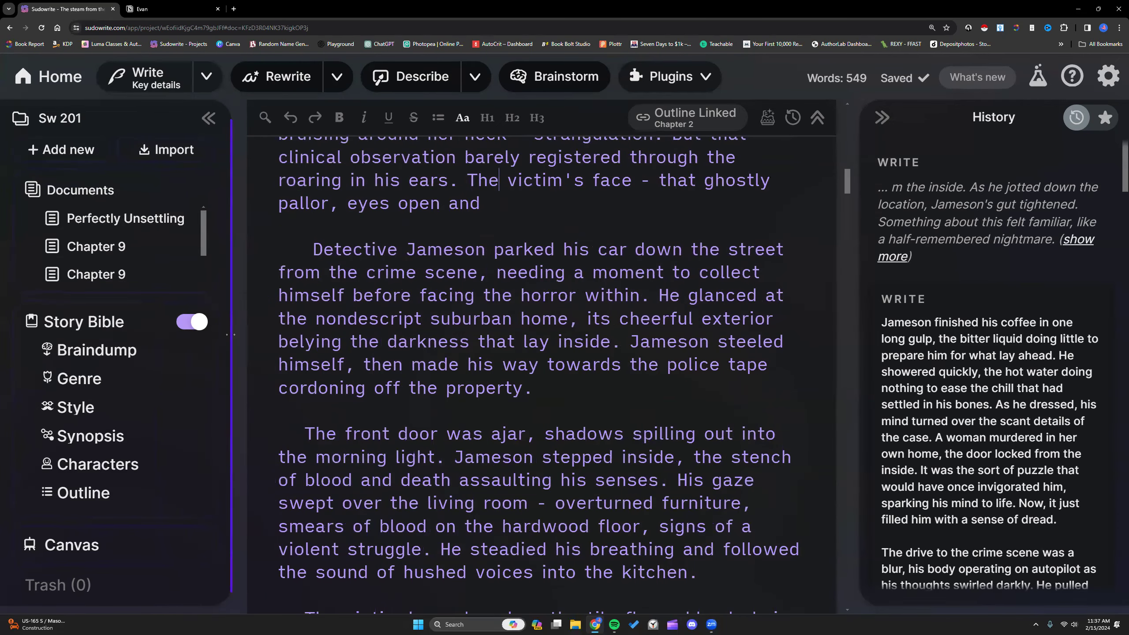
{"action": "left_click", "coordinate": [100, 491]}
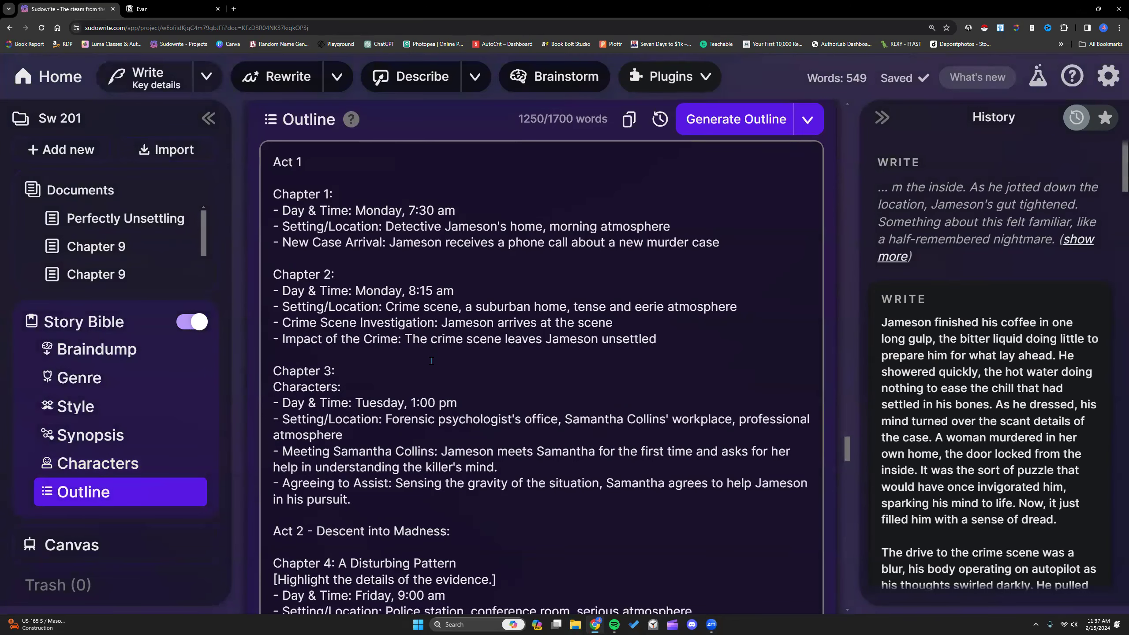
Step: Merge the Outline's Chapter 2 details into Chapter 1 by deleting the "Chapter 2:" heading and the blank line between them
{"action": "scroll", "coordinate": [431, 361], "scroll_direction": "down", "scroll_amount": 2}
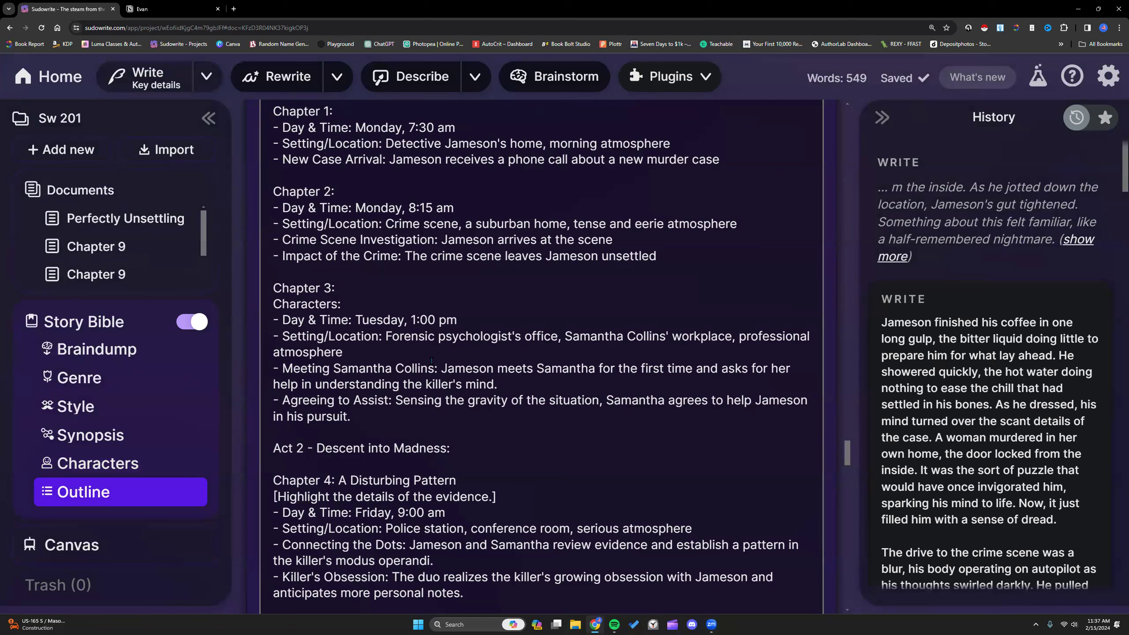
{"action": "scroll", "coordinate": [431, 360], "scroll_direction": "up", "scroll_amount": 3}
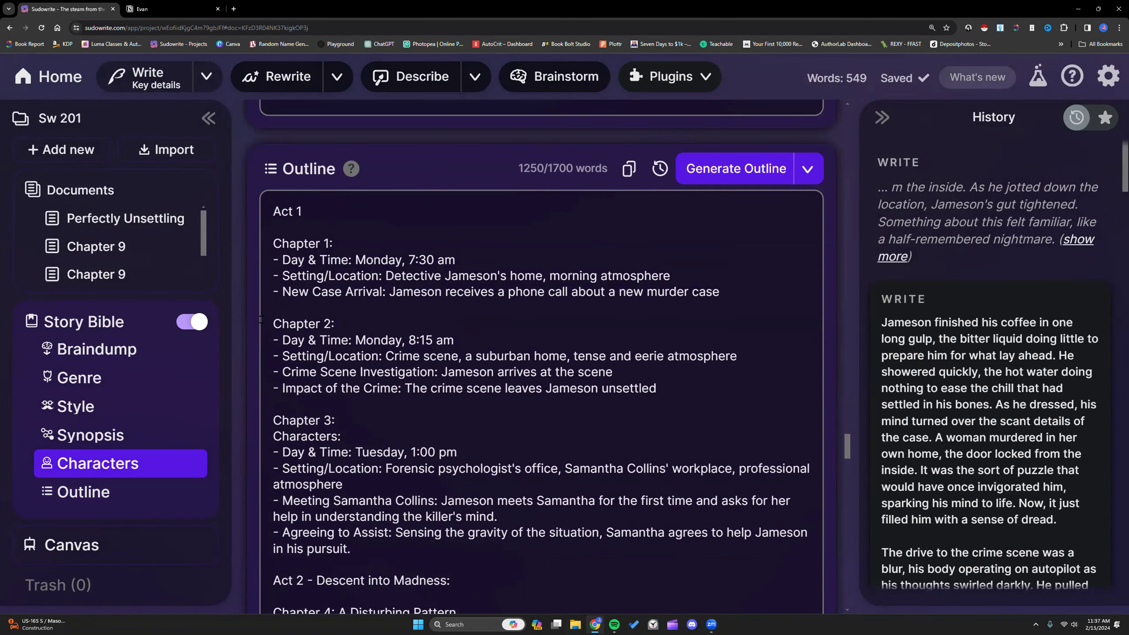
{"action": "left_click", "coordinate": [353, 323]}
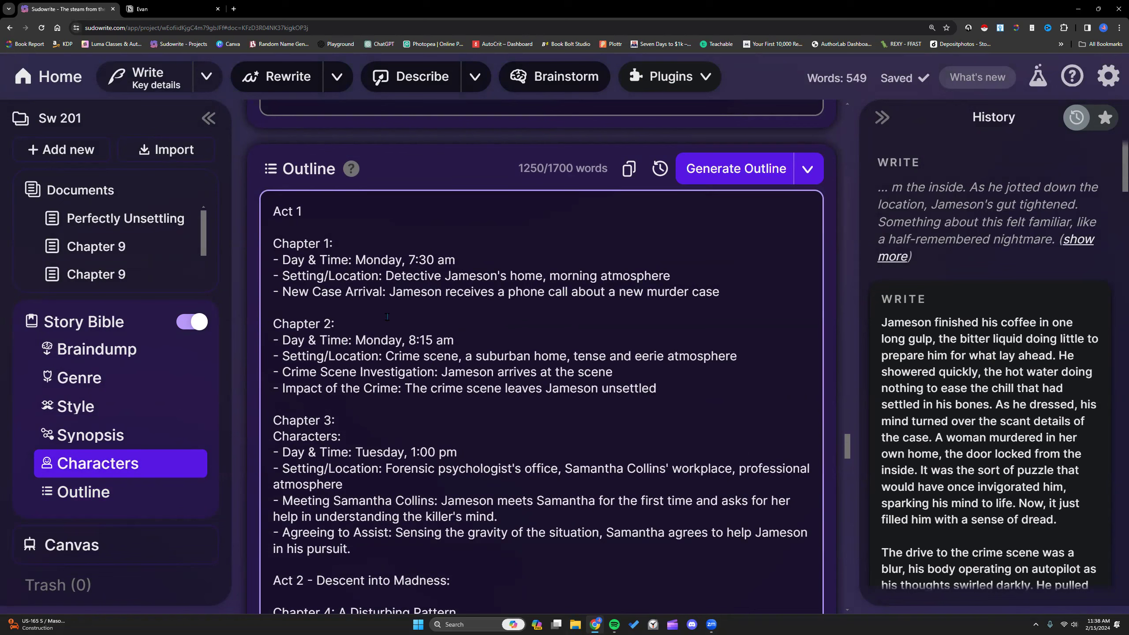
{"action": "left_click", "coordinate": [741, 58]}
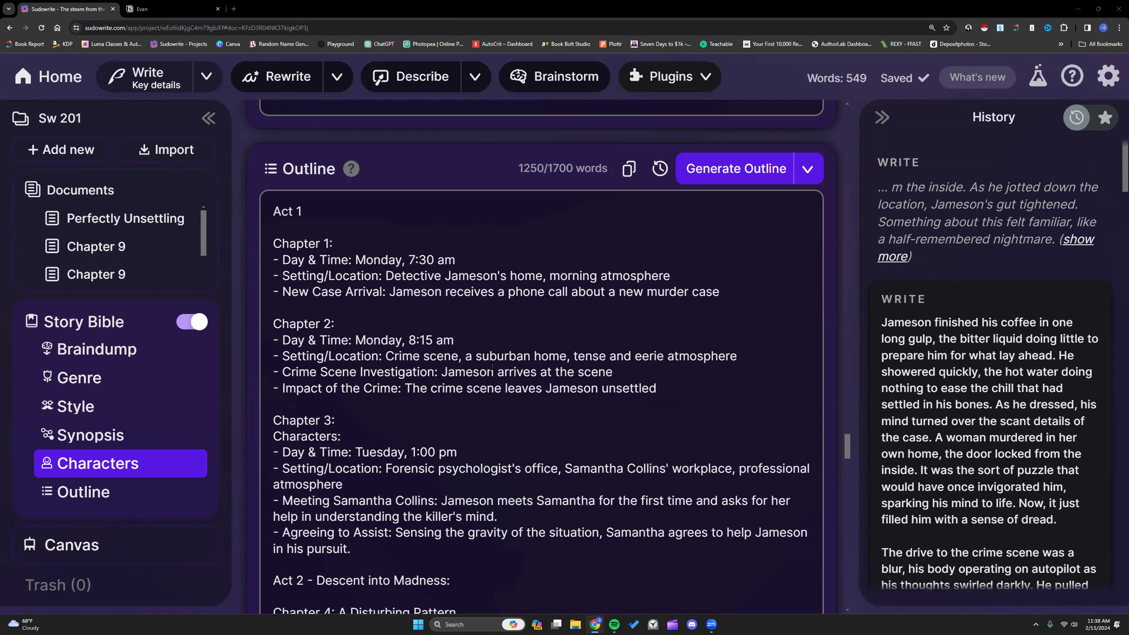
{"action": "mouse_move", "coordinate": [153, 224]}
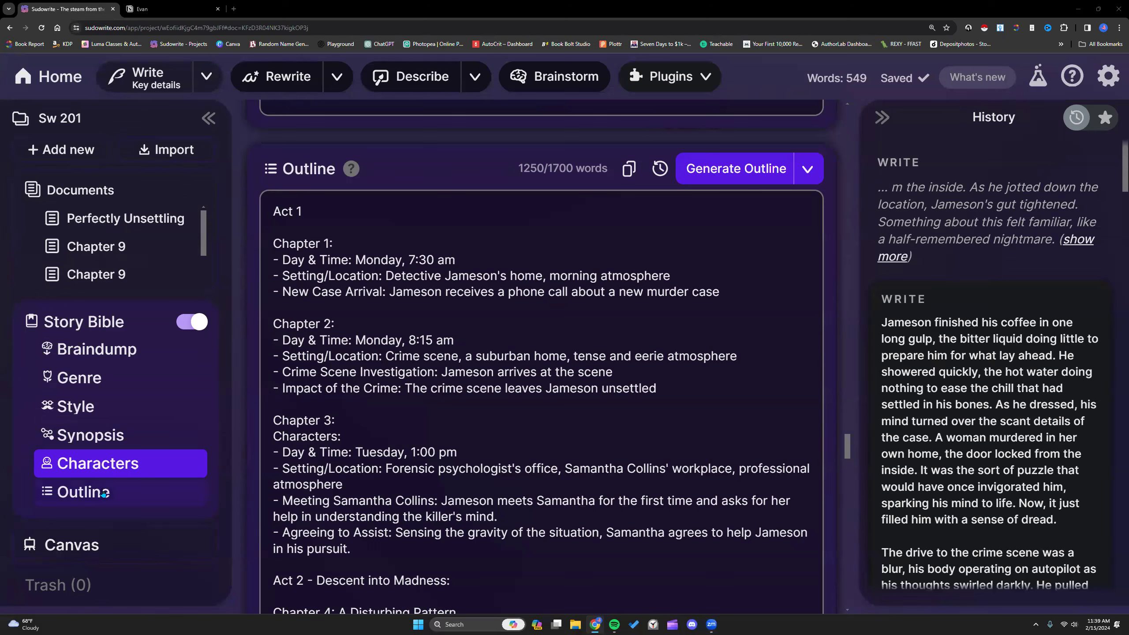
{"action": "mouse_move", "coordinate": [123, 286]}
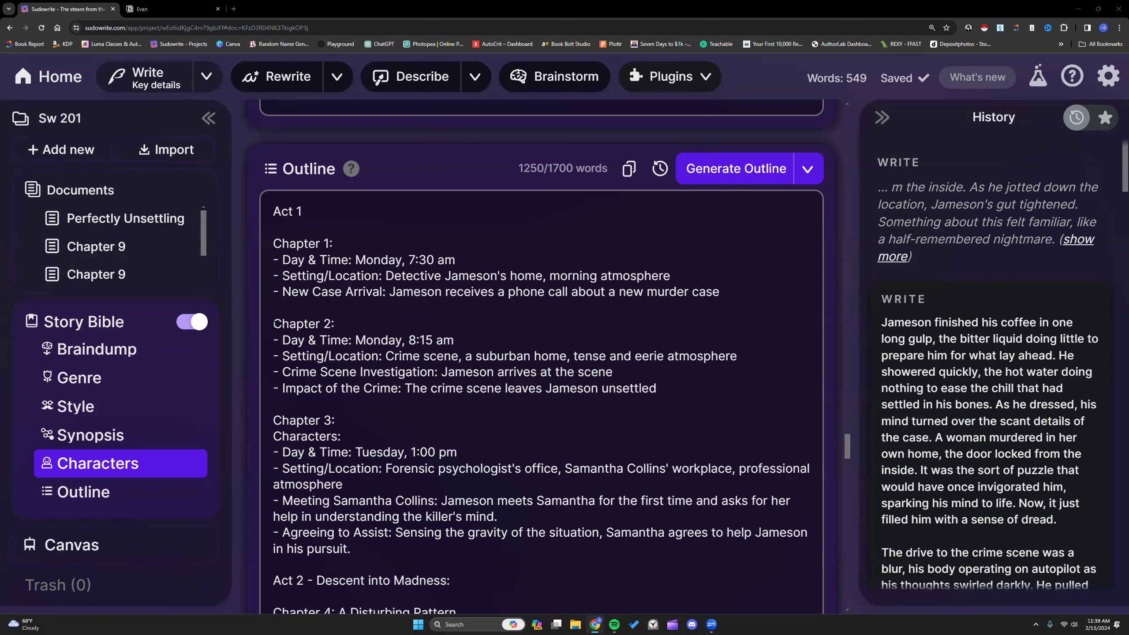
{"action": "left_click_drag", "start_coordinate": [273, 324], "coordinate": [360, 326]}
{"action": "key", "text": "BackSpace"}
{"action": "key", "text": "BackSpace"}
{"action": "key", "text": "BackSpace"}
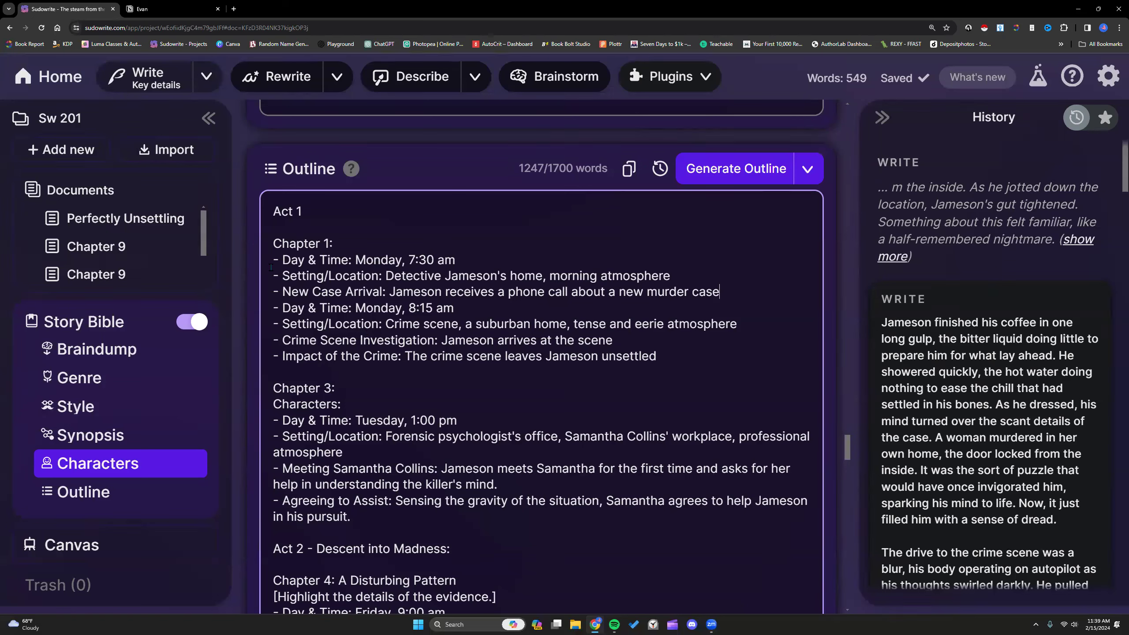
{"action": "left_click_drag", "start_coordinate": [277, 307], "coordinate": [385, 323]}
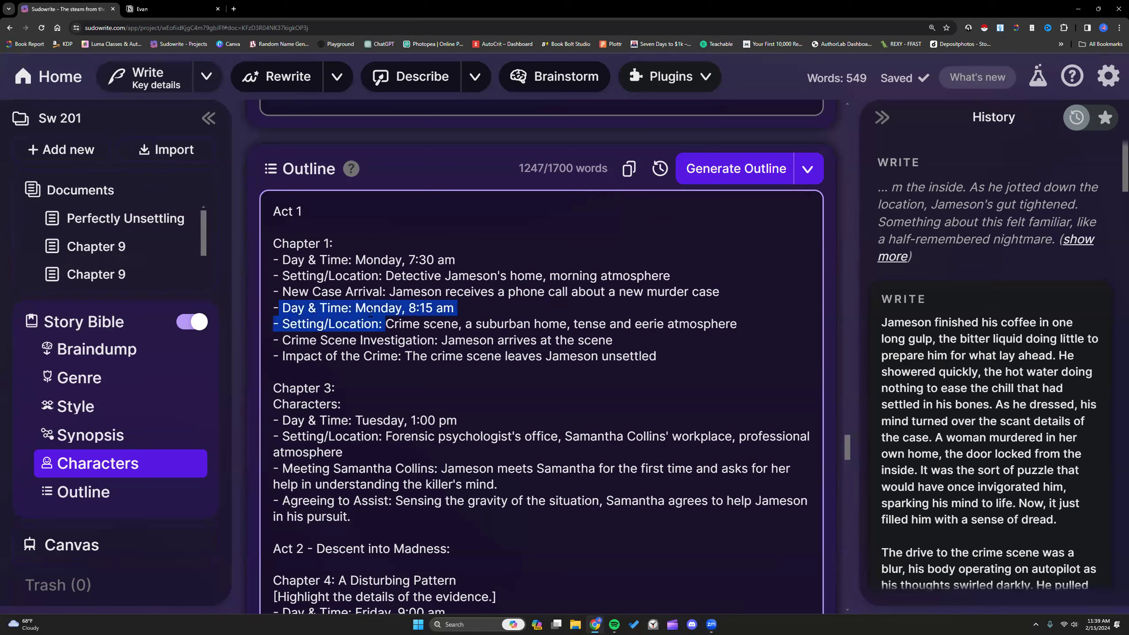
{"action": "left_click", "coordinate": [500, 293]}
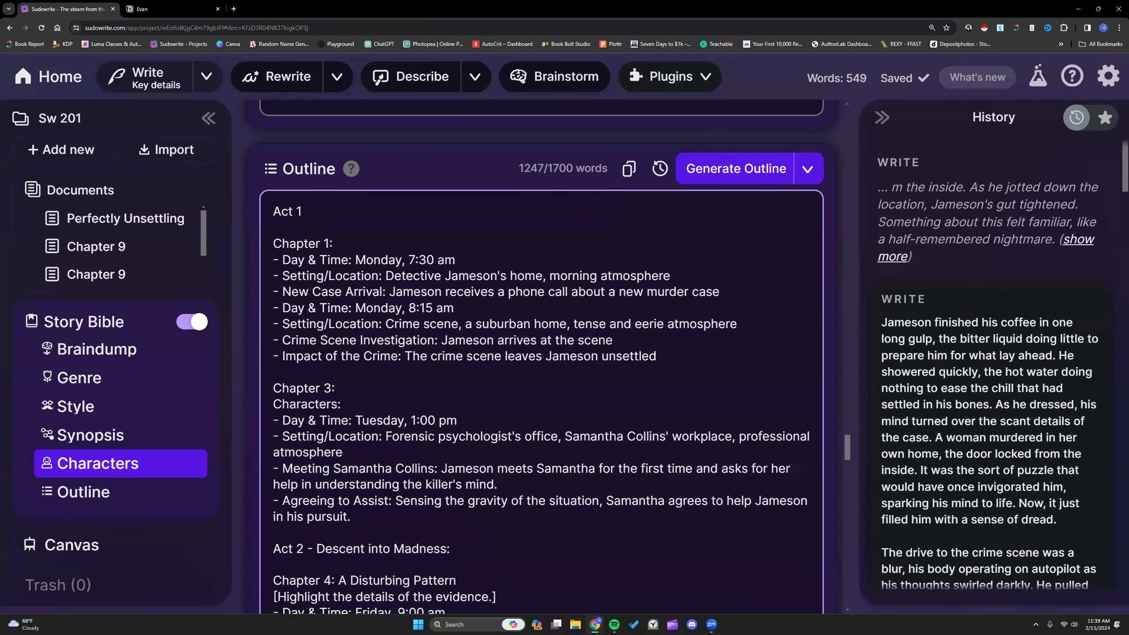
Step: Add a new chapter document linked to the outline's Chapter 1 and generate its beats with the Chapter Generator
{"action": "left_click", "coordinate": [67, 150]}
{"action": "left_click", "coordinate": [73, 203]}
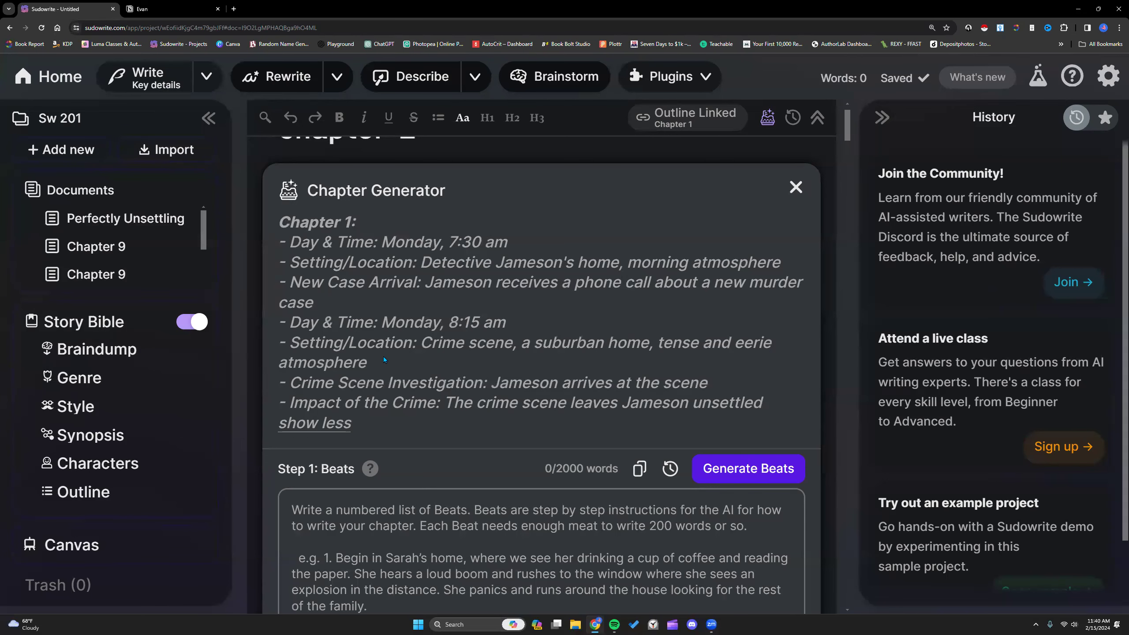
{"action": "scroll", "coordinate": [383, 357], "scroll_direction": "down", "scroll_amount": 5}
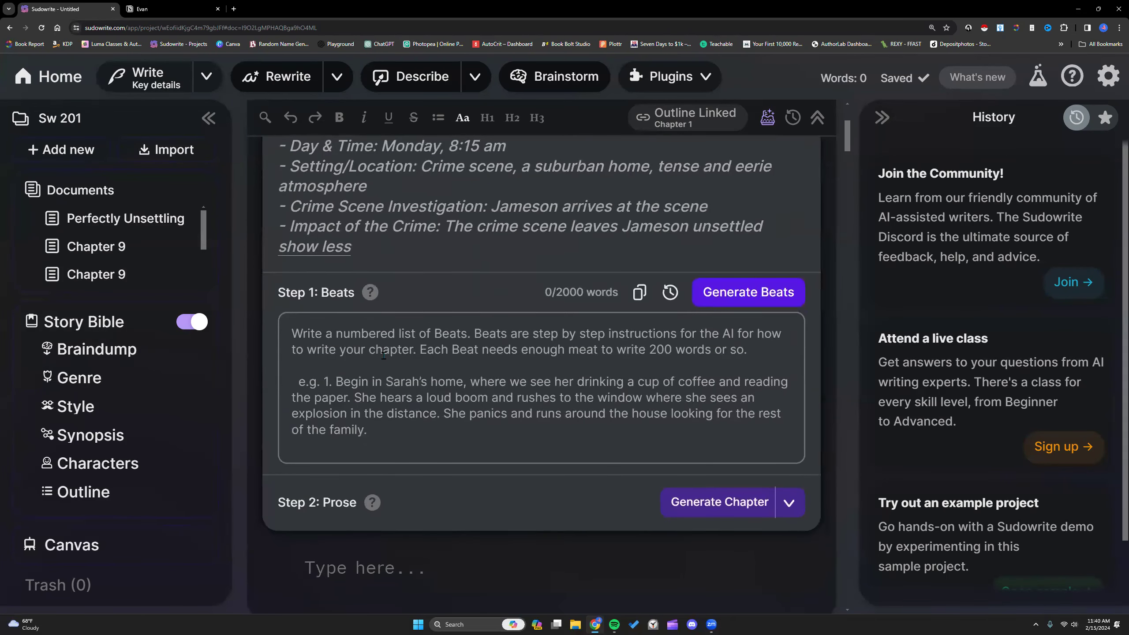
{"action": "scroll", "coordinate": [383, 356], "scroll_direction": "down", "scroll_amount": 1}
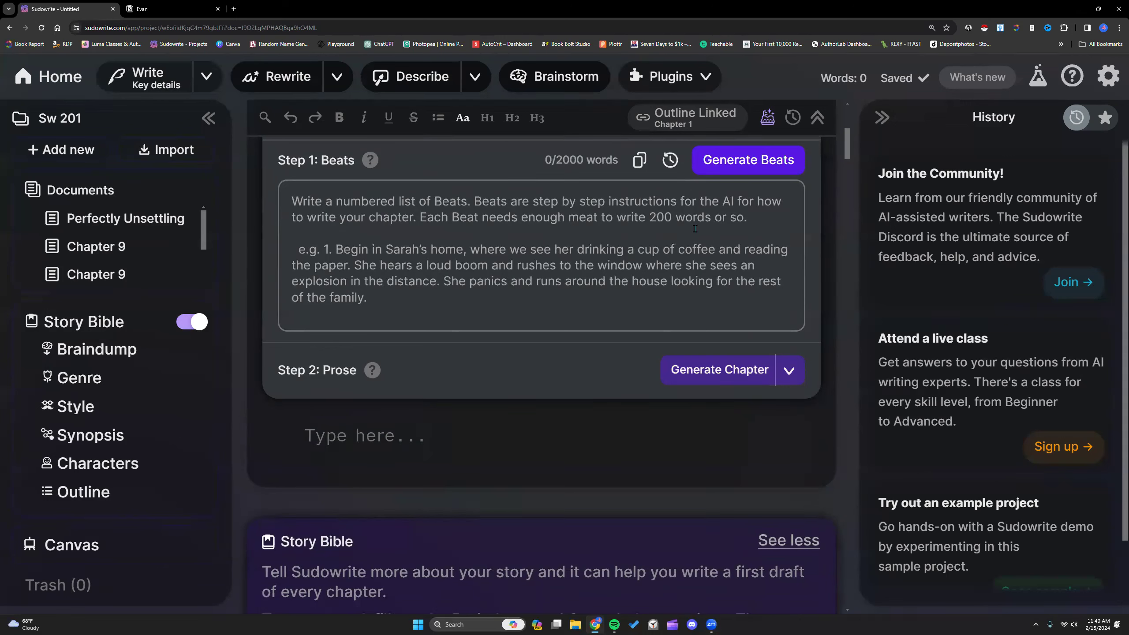
{"action": "left_click", "coordinate": [764, 166]}
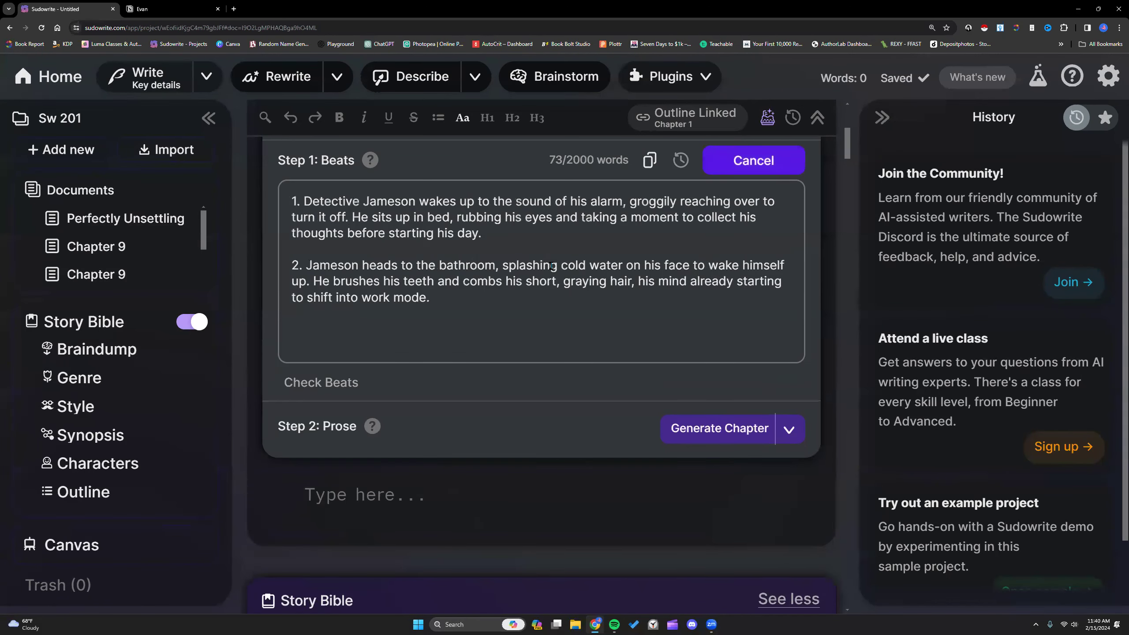
Step: Compare the generated beats with the linked Chapter 1 outline, highlighting beat 2 about Jameson in the bathroom
{"action": "scroll", "coordinate": [325, 289], "scroll_direction": "up", "scroll_amount": 4}
{"action": "scroll", "coordinate": [326, 289], "scroll_direction": "up", "scroll_amount": 2}
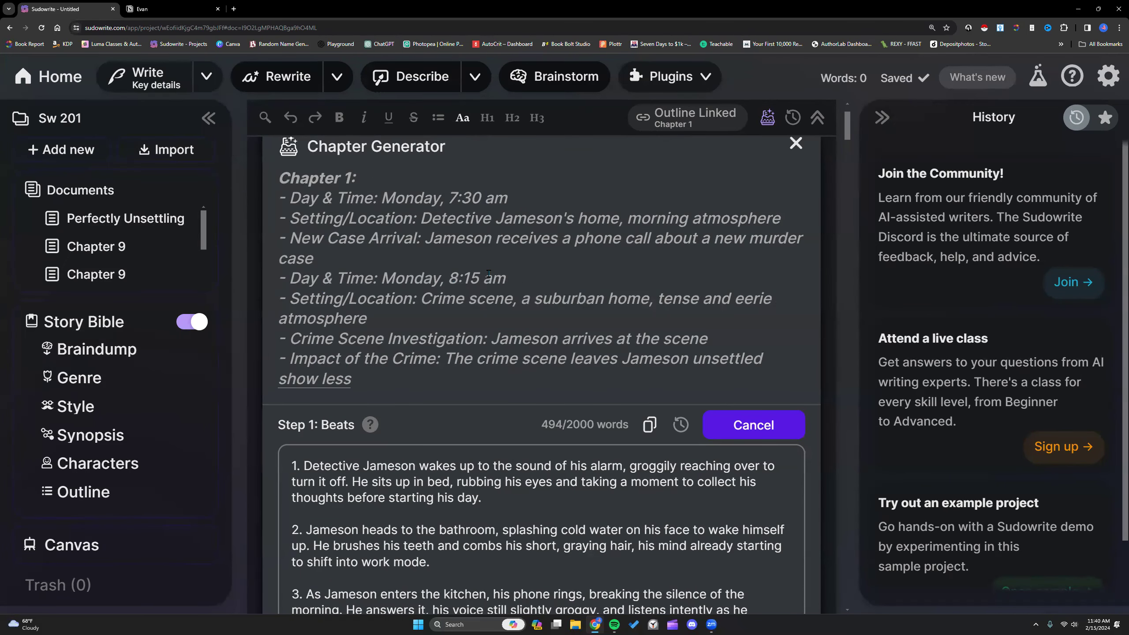
{"action": "scroll", "coordinate": [489, 273], "scroll_direction": "down", "scroll_amount": 5}
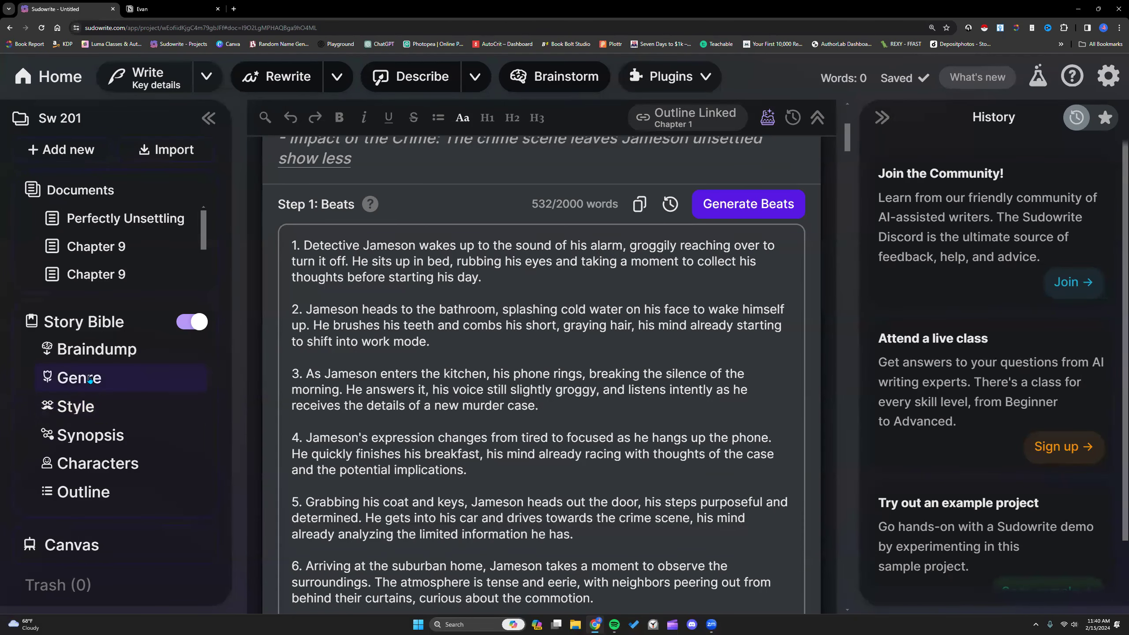
{"action": "scroll", "coordinate": [330, 360], "scroll_direction": "up", "scroll_amount": 1}
{"action": "scroll", "coordinate": [330, 360], "scroll_direction": "down", "scroll_amount": 3}
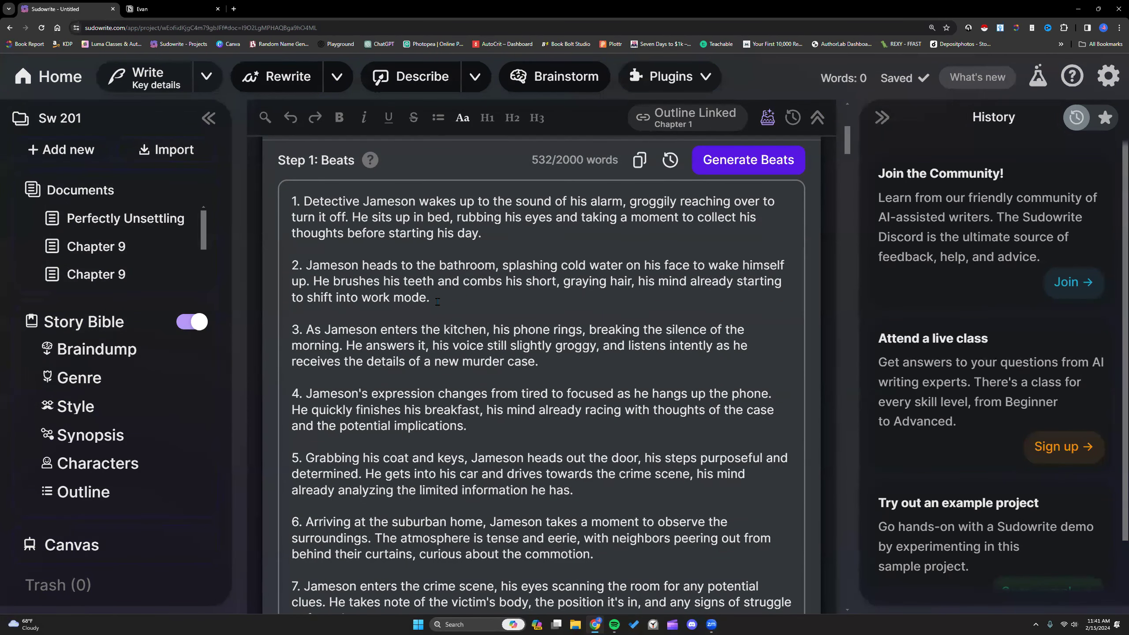
{"action": "triple_click", "coordinate": [301, 197]}
{"action": "left_click_drag", "start_coordinate": [449, 299], "coordinate": [301, 259]}
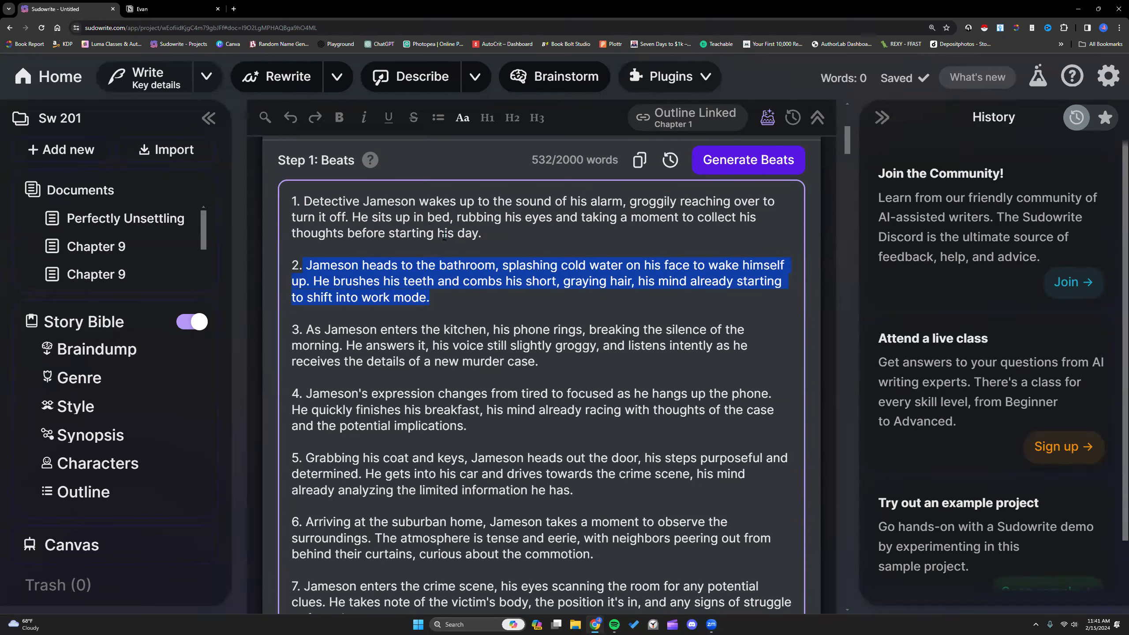
{"action": "left_click", "coordinate": [492, 231]}
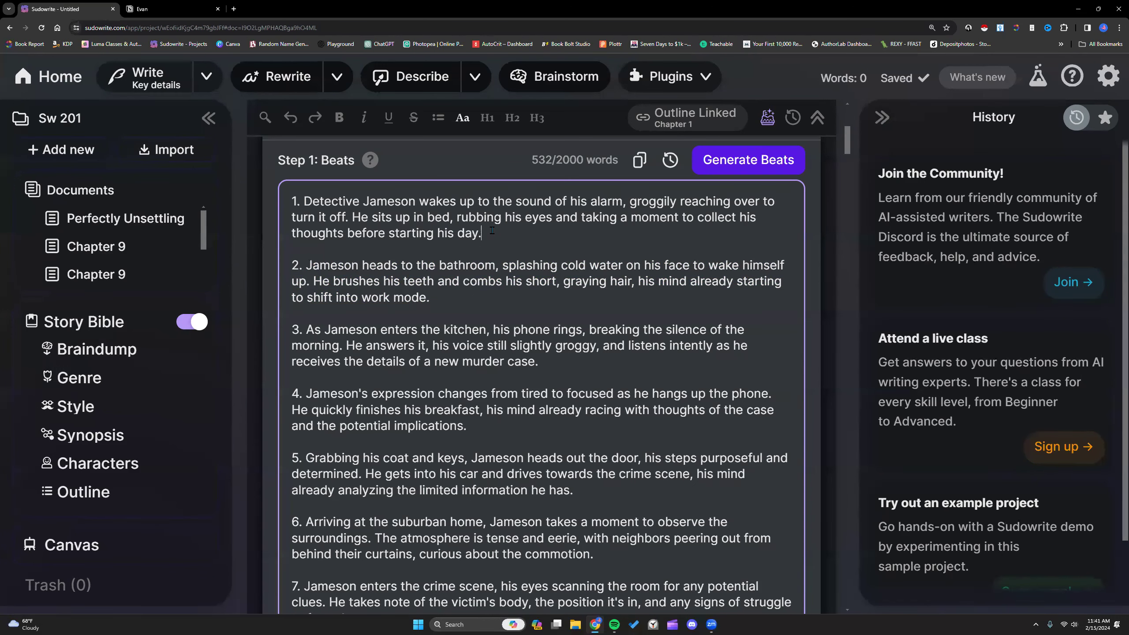
{"action": "left_click", "coordinate": [431, 298]}
{"action": "left_click", "coordinate": [305, 265]}
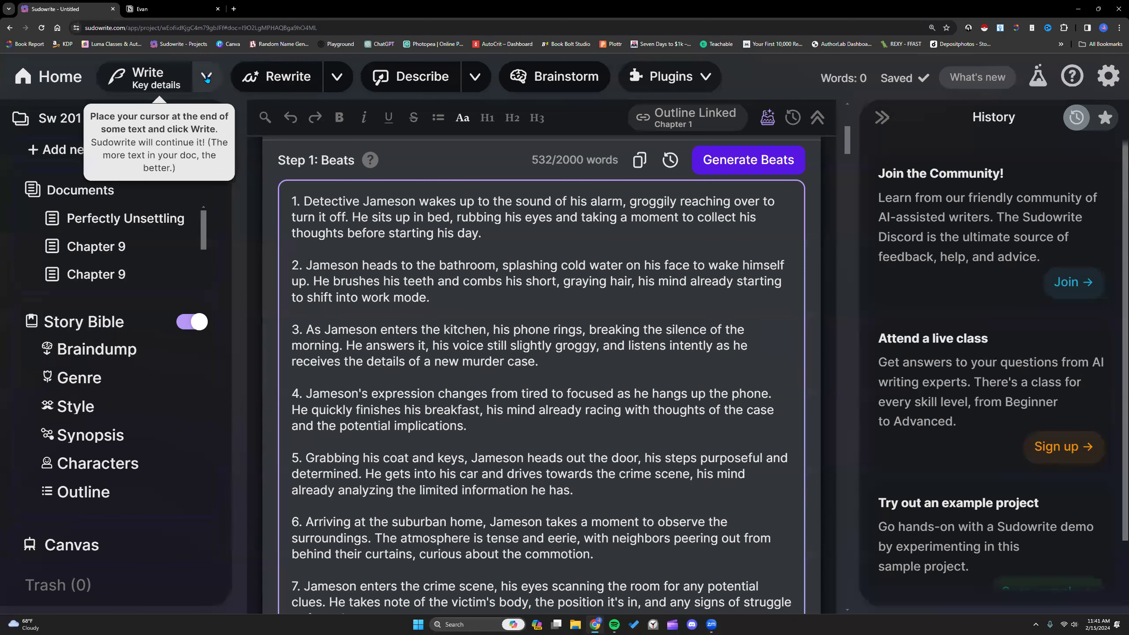
{"action": "mouse_move", "coordinate": [129, 215]}
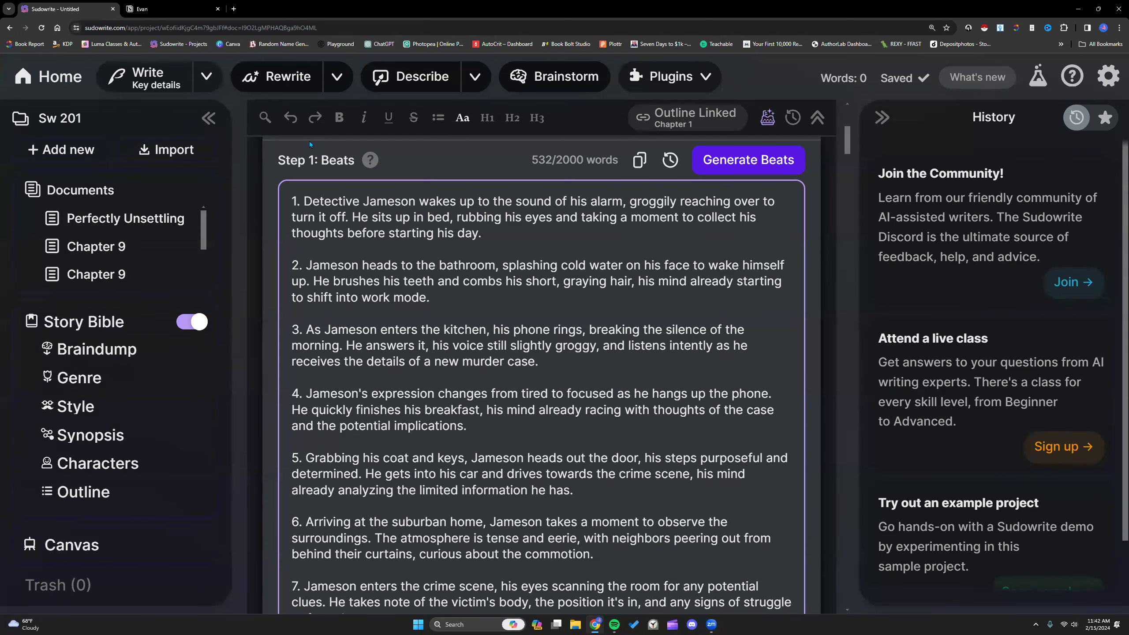
Step: Open ChatGPT in a new browser tab and bring up the past "Captive Analyzer" conversation
{"action": "left_click", "coordinate": [234, 8]}
{"action": "left_click", "coordinate": [384, 45]}
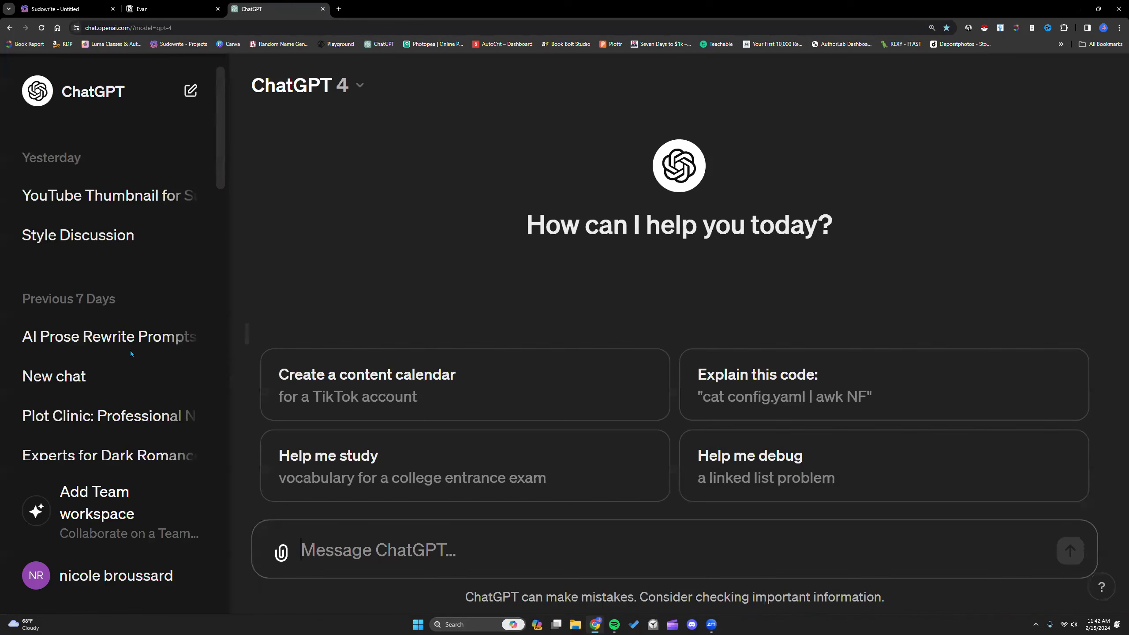
{"action": "scroll", "coordinate": [117, 328], "scroll_direction": "down", "scroll_amount": 6}
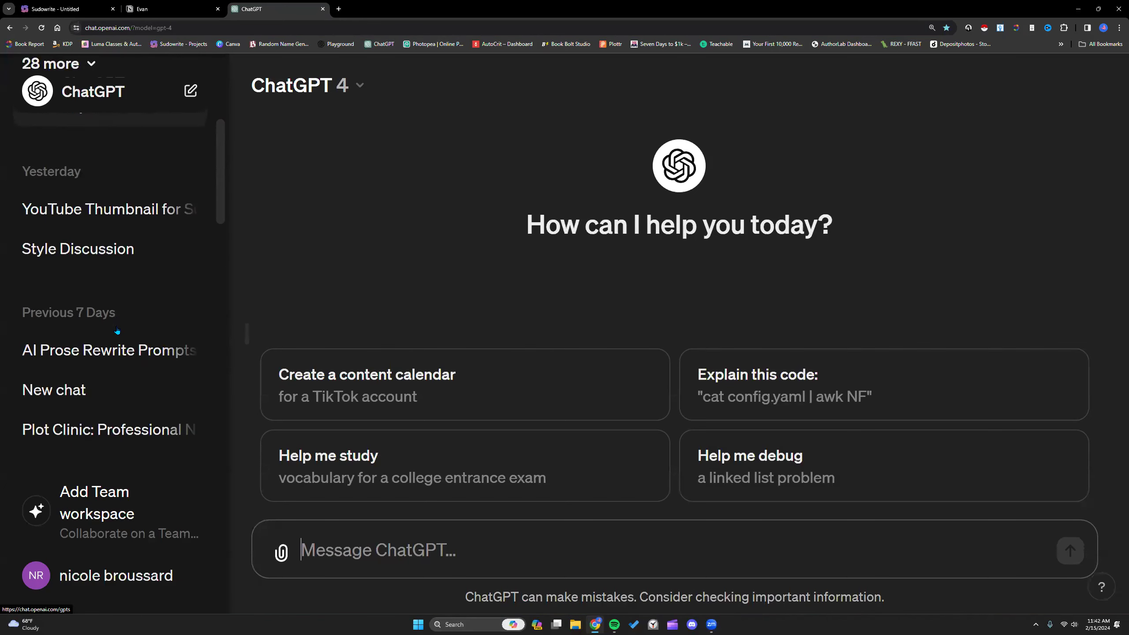
{"action": "scroll", "coordinate": [117, 330], "scroll_direction": "down", "scroll_amount": 4}
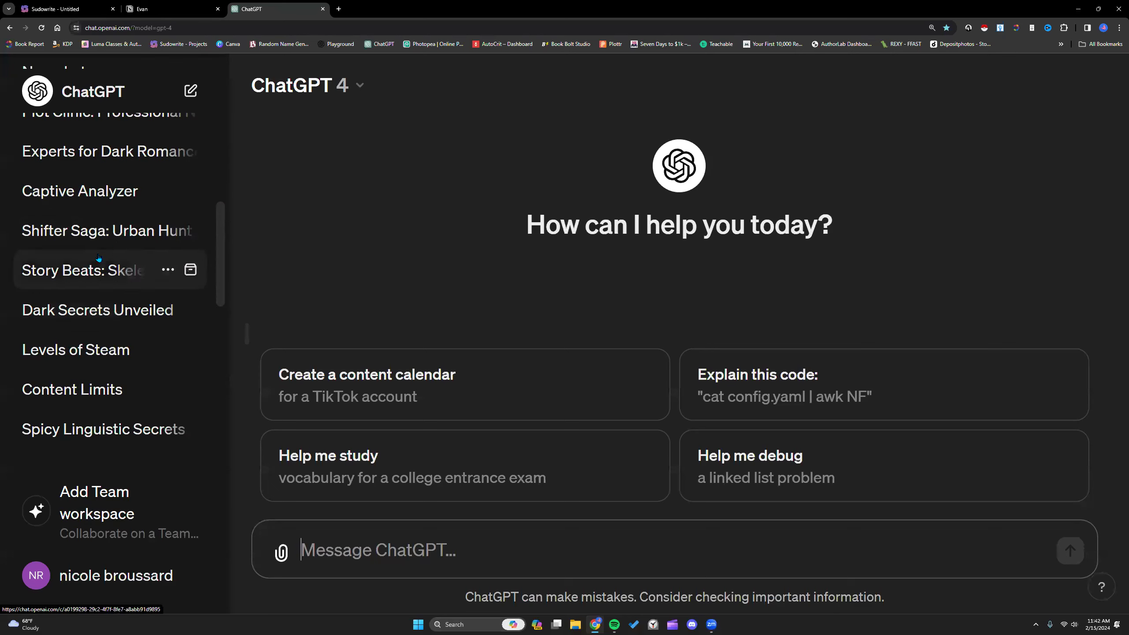
{"action": "left_click", "coordinate": [85, 192]}
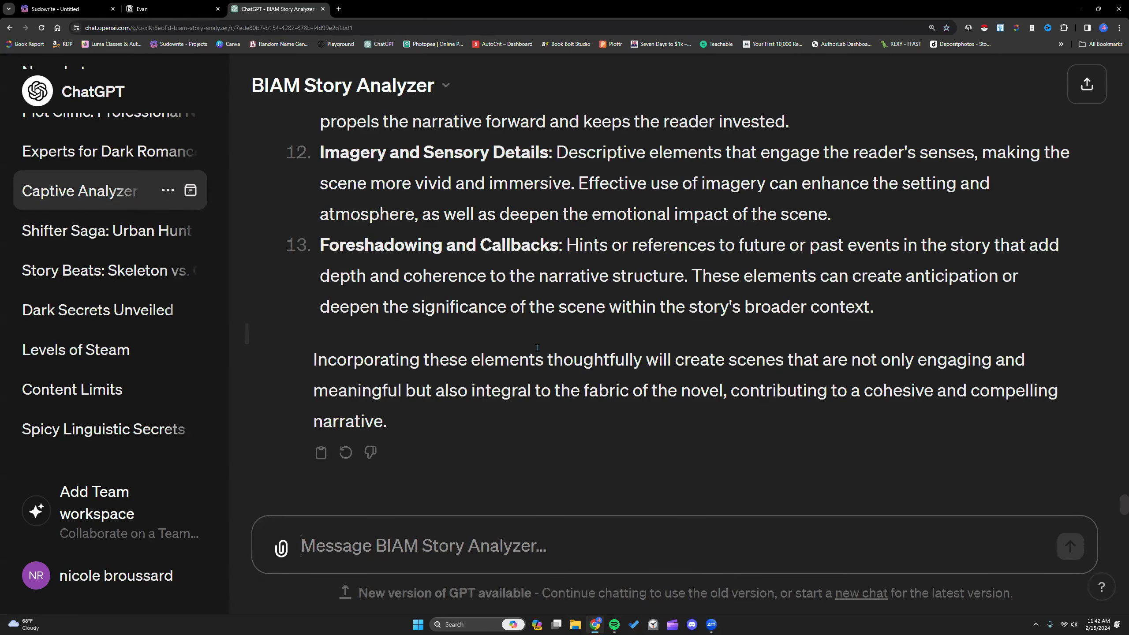
Step: Examine the conversation's scene elements, Beat Sheet for Key Scenes and Scene-by-Scene Outline
{"action": "scroll", "coordinate": [537, 347], "scroll_direction": "up", "scroll_amount": 4}
{"action": "scroll", "coordinate": [538, 348], "scroll_direction": "up", "scroll_amount": 15}
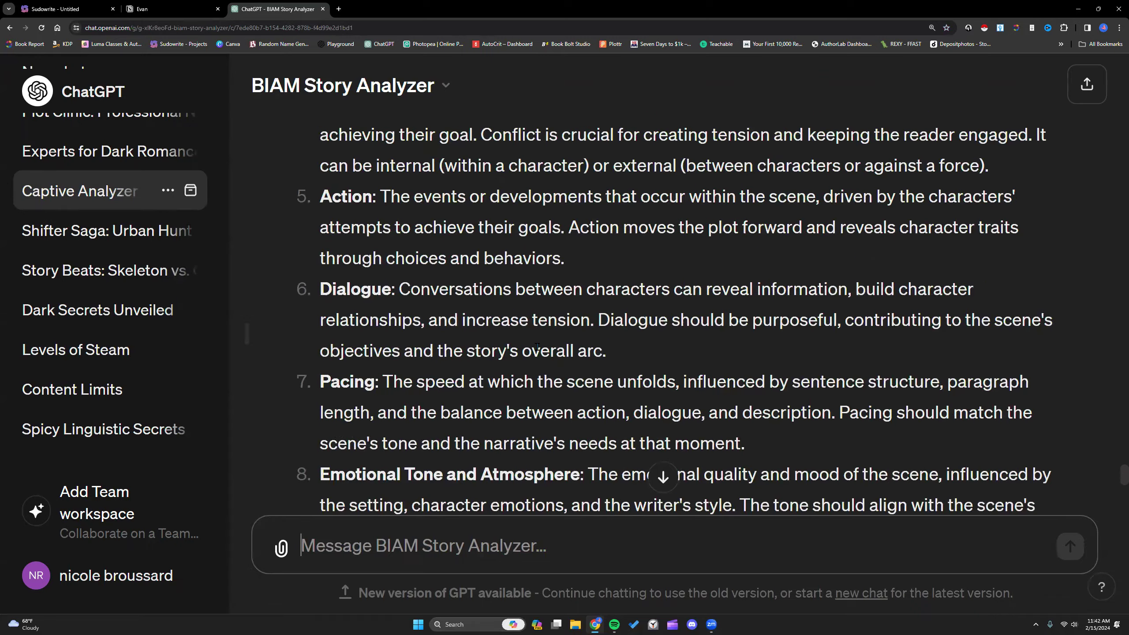
{"action": "scroll", "coordinate": [547, 352], "scroll_direction": "up", "scroll_amount": 8}
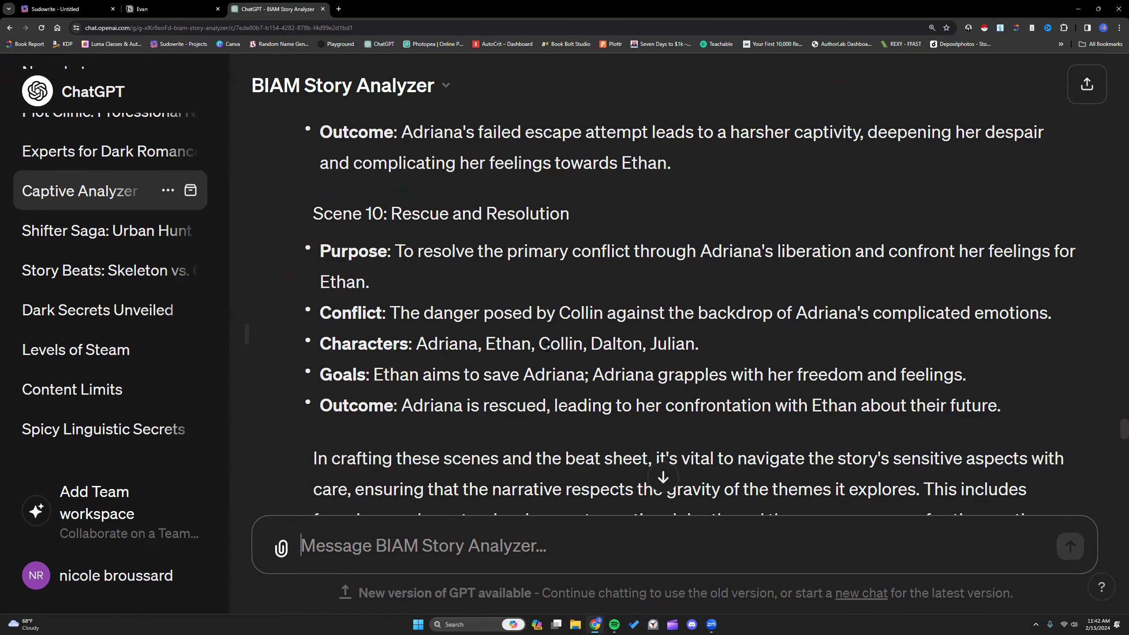
{"action": "scroll", "coordinate": [547, 347], "scroll_direction": "up", "scroll_amount": 2}
{"action": "scroll", "coordinate": [547, 348], "scroll_direction": "up", "scroll_amount": 10}
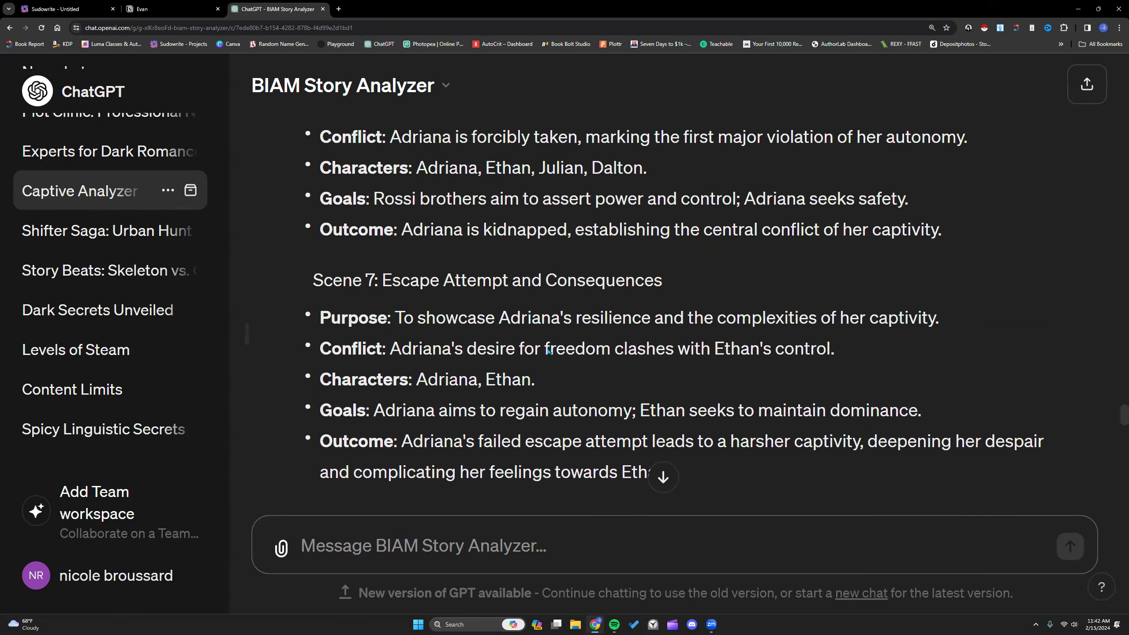
{"action": "scroll", "coordinate": [549, 348], "scroll_direction": "down", "scroll_amount": 8}
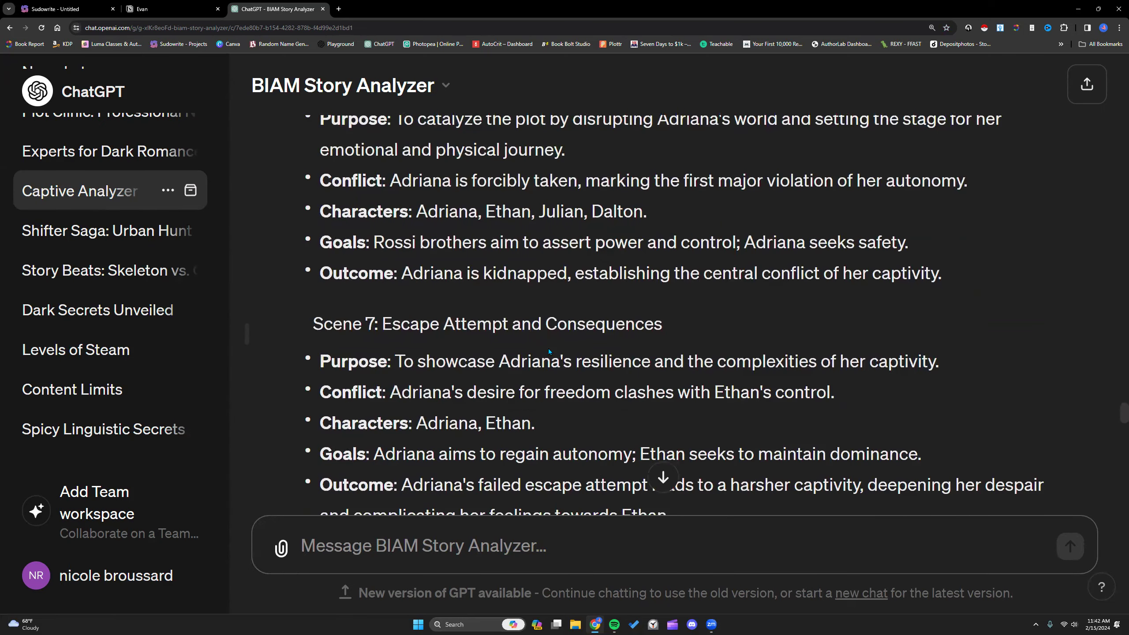
{"action": "scroll", "coordinate": [549, 348], "scroll_direction": "down", "scroll_amount": 5}
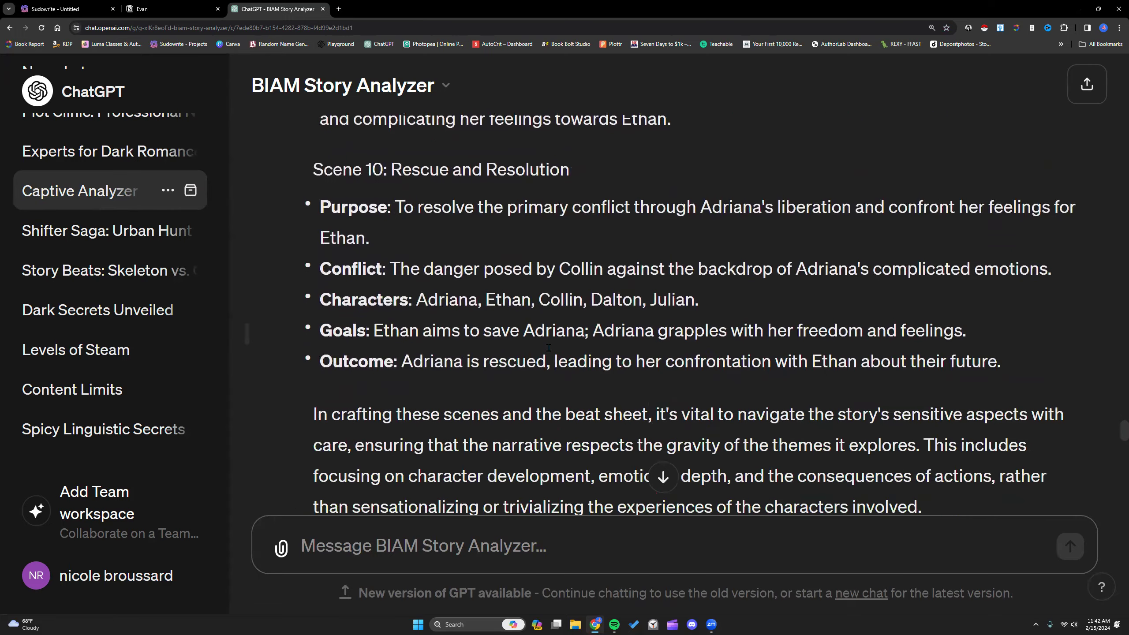
{"action": "scroll", "coordinate": [549, 351], "scroll_direction": "up", "scroll_amount": 2}
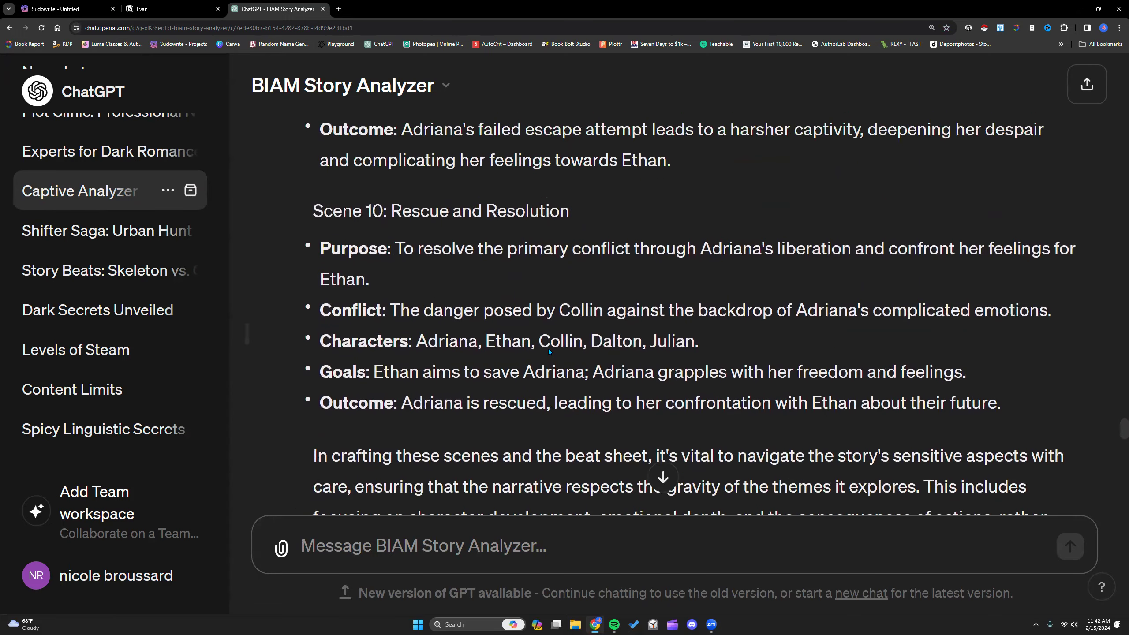
{"action": "scroll", "coordinate": [395, 314], "scroll_direction": "up", "scroll_amount": 12}
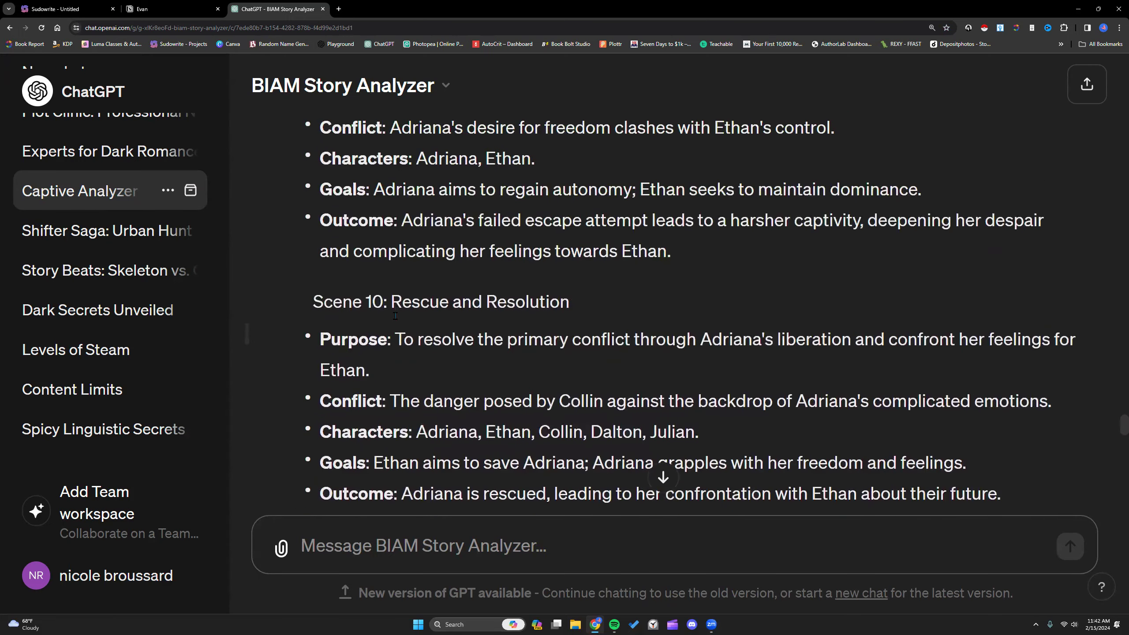
{"action": "scroll", "coordinate": [395, 314], "scroll_direction": "up", "scroll_amount": 10}
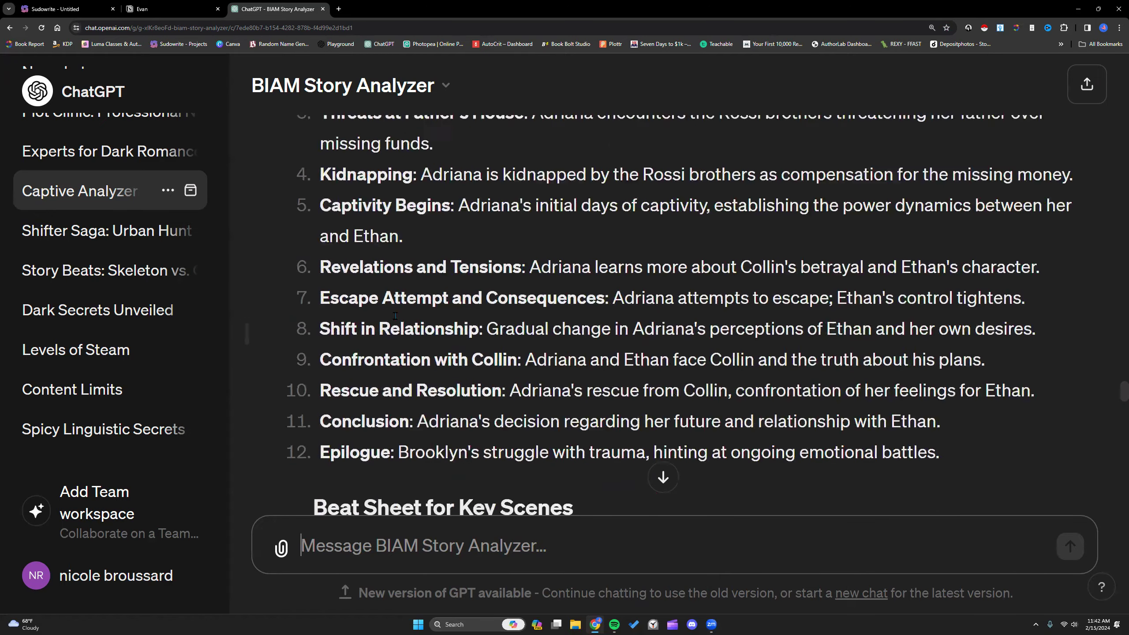
{"action": "scroll", "coordinate": [395, 314], "scroll_direction": "up", "scroll_amount": 2}
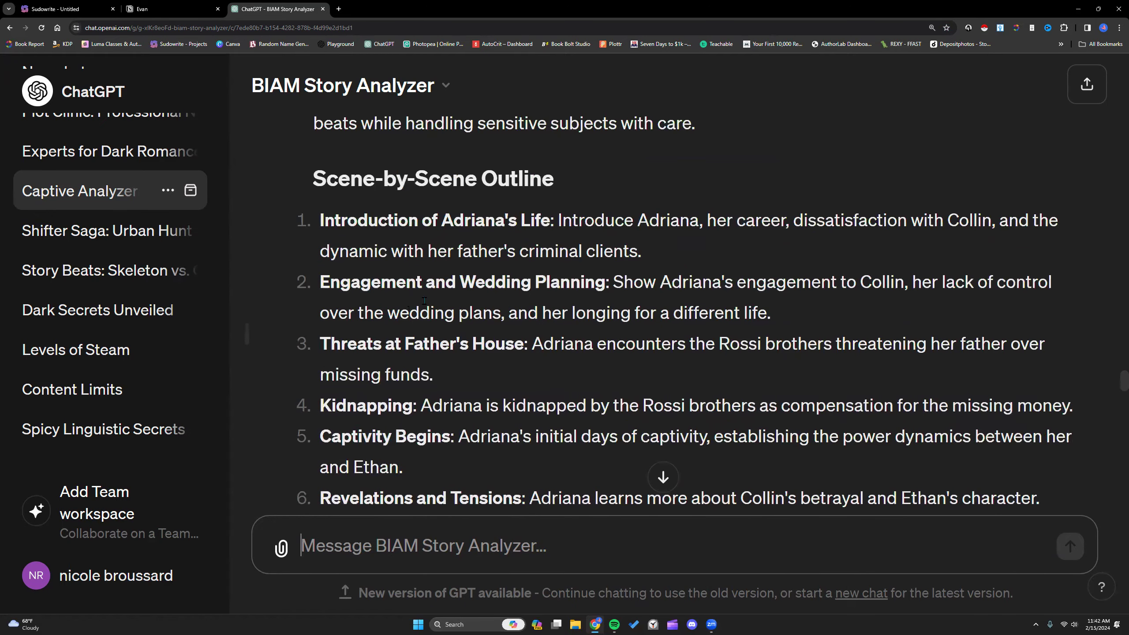
Step: Return to the Sudowrite document and switch the Write feature to Guided mode
{"action": "left_click", "coordinate": [58, 9]}
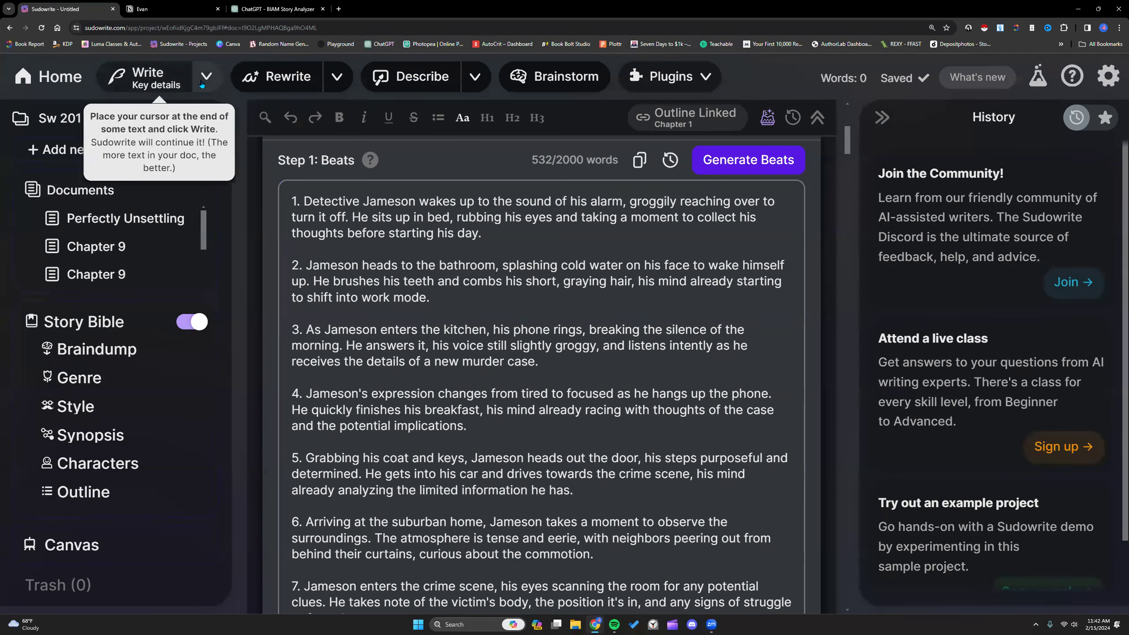
{"action": "left_click", "coordinate": [202, 85]}
{"action": "left_click", "coordinate": [161, 186]}
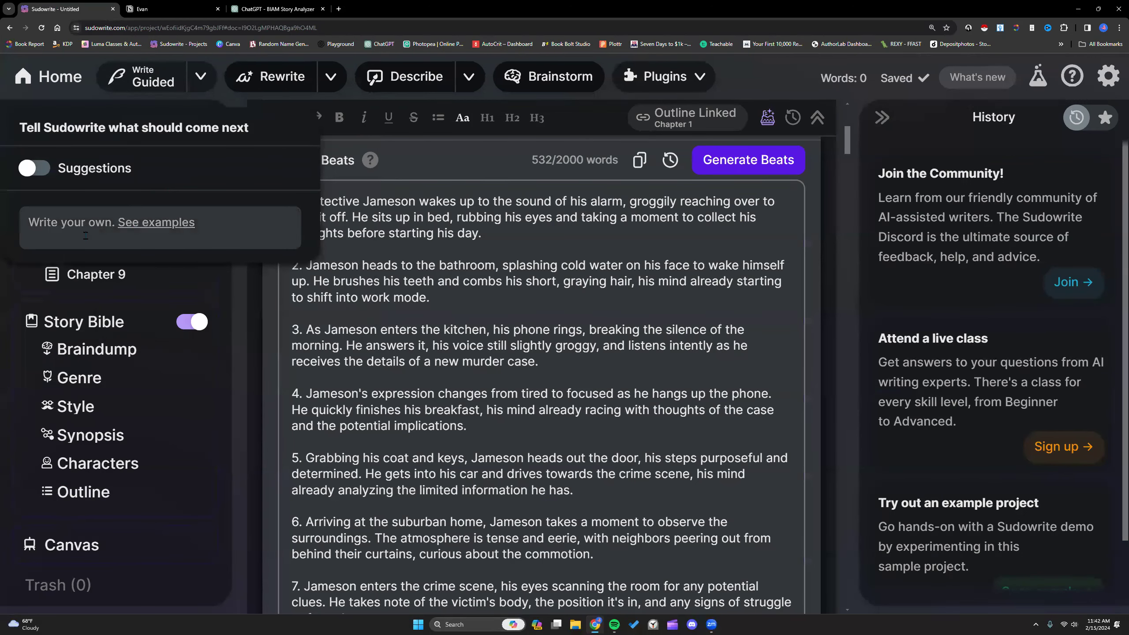
Step: Leave the Guided prompt empty and merge beat 2, about Jameson in the bathroom, into the end of beat 1 without its number
{"action": "left_click", "coordinate": [66, 227]}
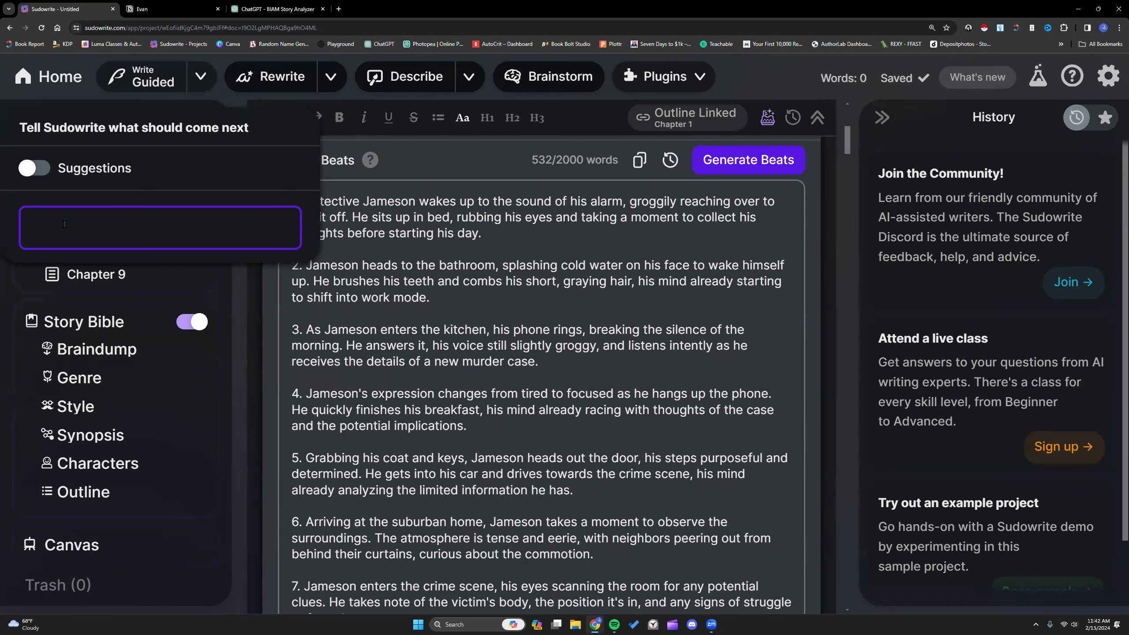
{"action": "left_click", "coordinate": [452, 293]}
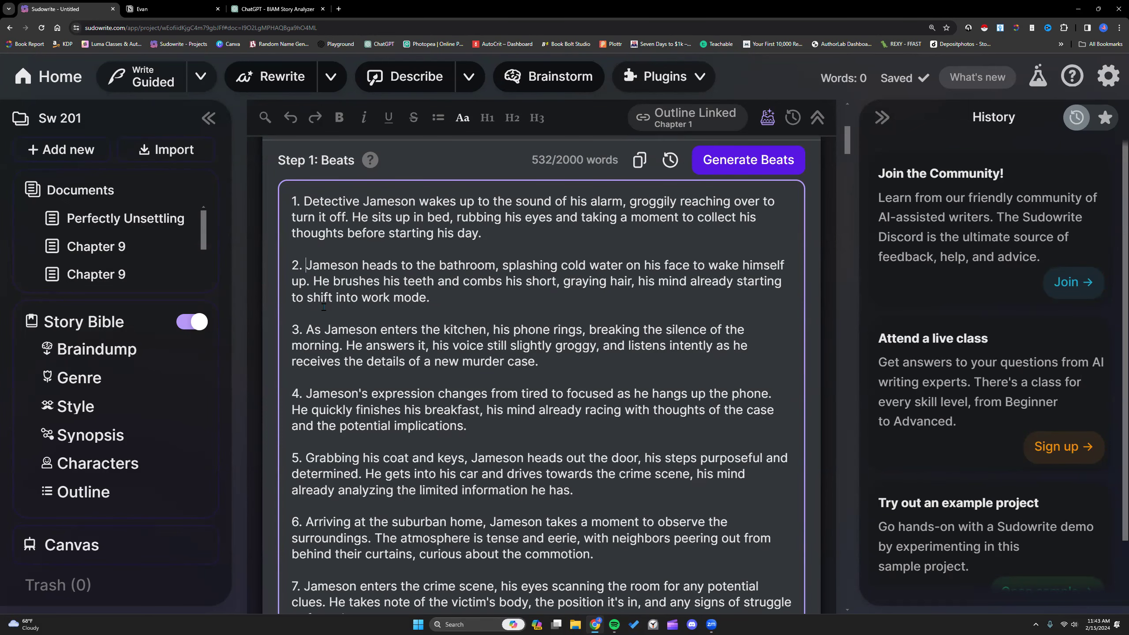
{"action": "key", "text": "BackSpace"}
{"action": "key", "text": "BackSpace"}
{"action": "key", "text": "BackSpace"}
{"action": "key", "text": "BackSpace"}
{"action": "key", "text": "BackSpace"}
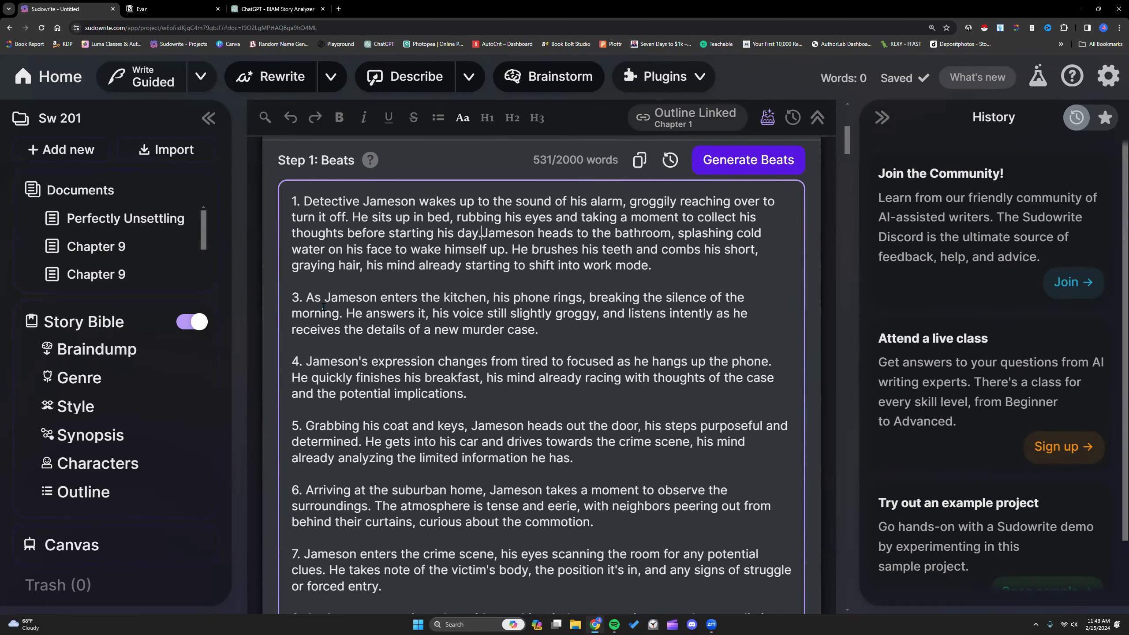
{"action": "left_click", "coordinate": [635, 266]}
{"action": "left_click_drag", "start_coordinate": [636, 265], "coordinate": [670, 270]}
{"action": "left_click", "coordinate": [309, 297]}
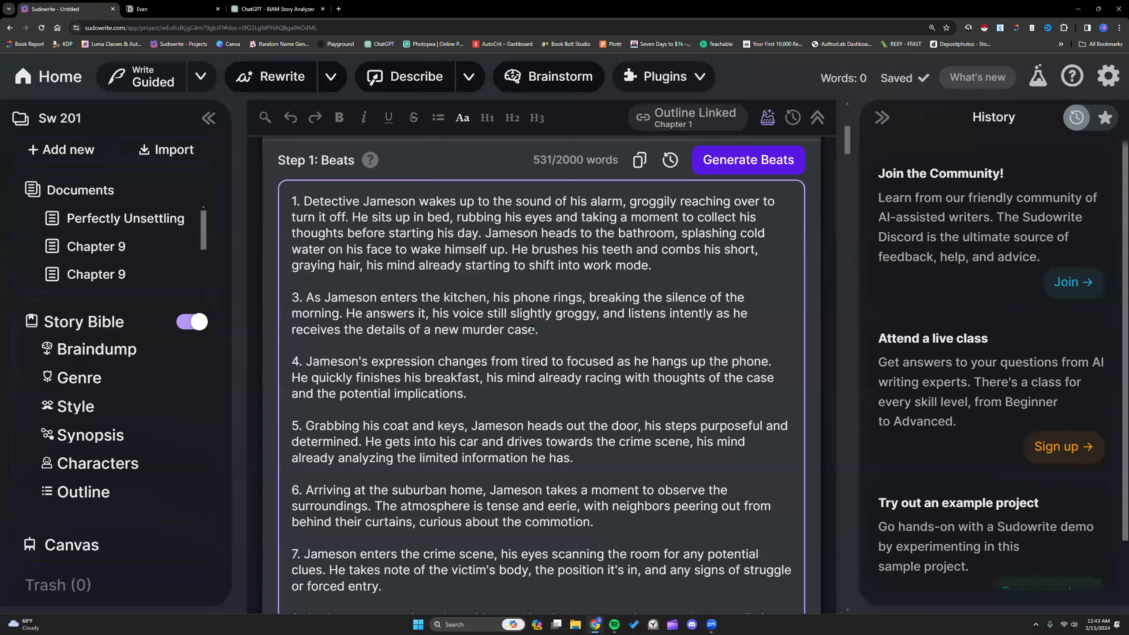
Step: Highlight the merged first beat, the kitchen phone call beat and beat 4 to compare how they group together
{"action": "left_click_drag", "start_coordinate": [519, 328], "coordinate": [559, 337]}
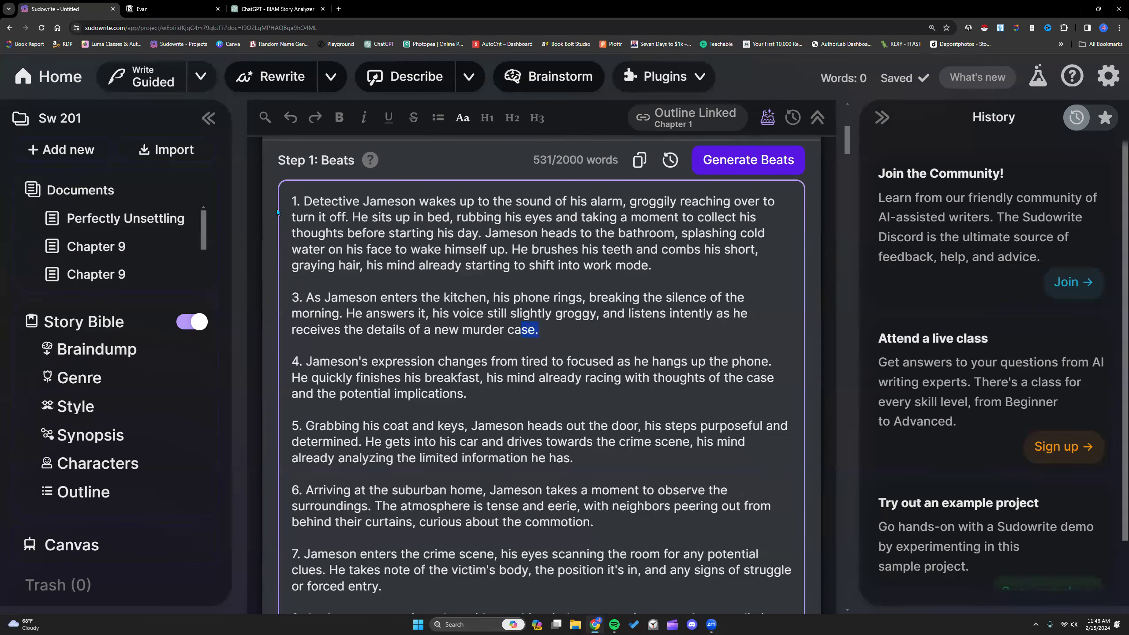
{"action": "left_click_drag", "start_coordinate": [291, 197], "coordinate": [489, 249]}
{"action": "left_click_drag", "start_coordinate": [292, 297], "coordinate": [540, 329]}
{"action": "left_click_drag", "start_coordinate": [282, 199], "coordinate": [569, 324]}
{"action": "left_click_drag", "start_coordinate": [296, 355], "coordinate": [454, 398]}
{"action": "left_click_drag", "start_coordinate": [293, 425], "coordinate": [287, 358]}
{"action": "left_click", "coordinate": [574, 332]}
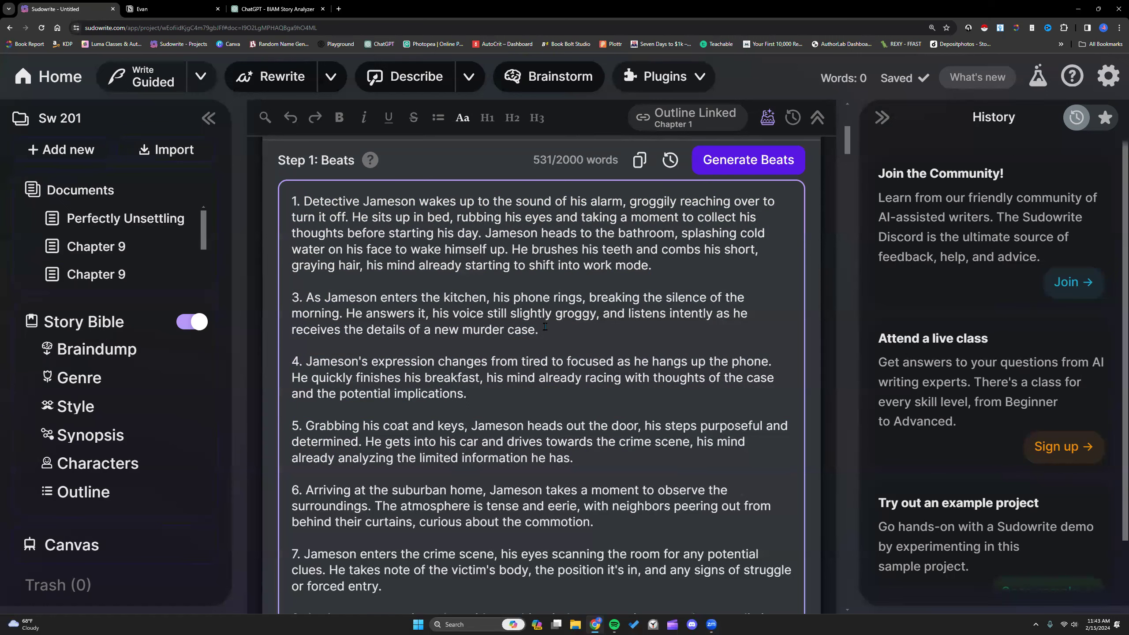
Step: Merge beat 4, about Jameson's expression, into beat 3 without its number and add blank lines before beat 5
{"action": "left_click", "coordinate": [306, 361]}
{"action": "key", "text": "BackSpace"}
{"action": "key", "text": "BackSpace"}
{"action": "key", "text": "BackSpace"}
{"action": "key", "text": "BackSpace"}
{"action": "key", "text": "BackSpace"}
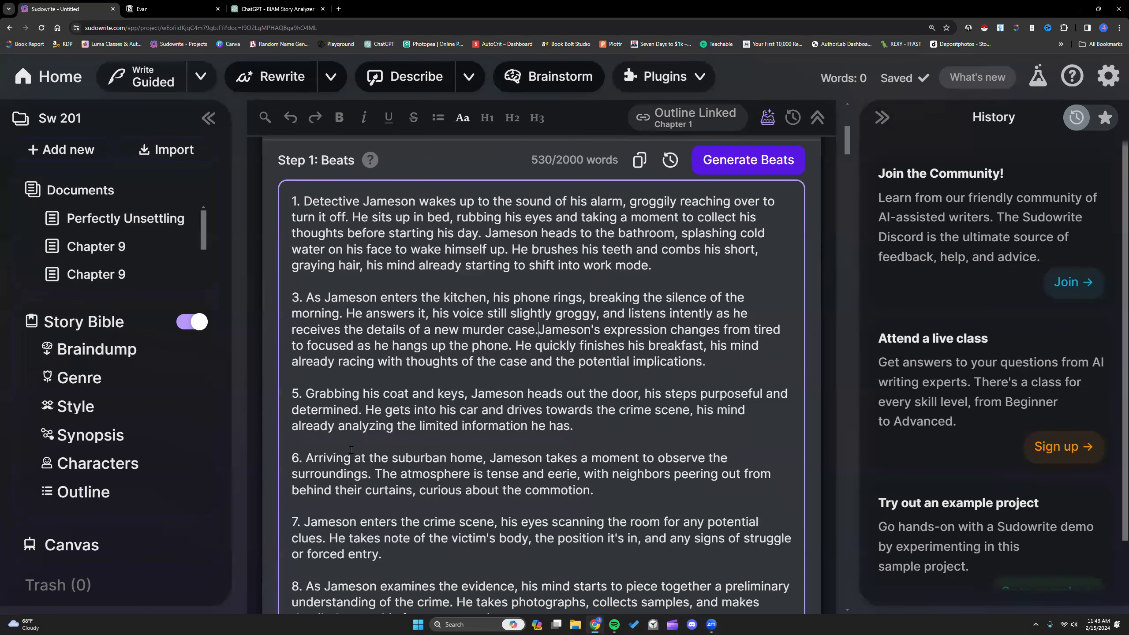
{"action": "left_click", "coordinate": [720, 362]}
{"action": "key", "text": "Return"}
{"action": "key", "text": "Return"}
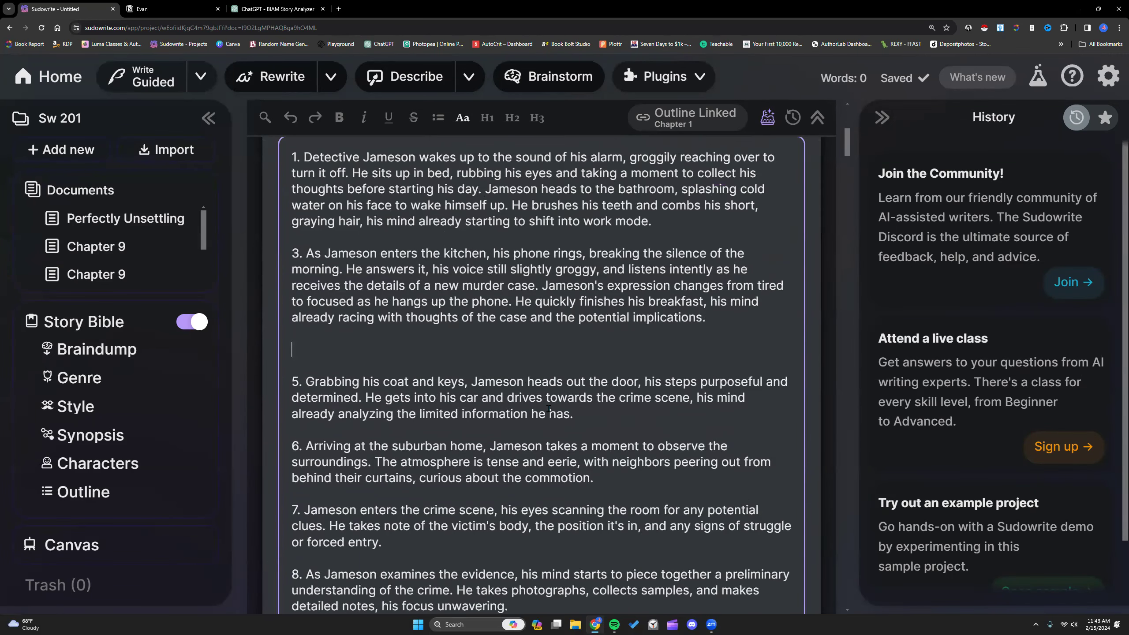
Step: Highlight the two combined opening beats as one group, and beats 5 and 6 as the following group
{"action": "scroll", "coordinate": [317, 250], "scroll_direction": "up", "scroll_amount": 1}
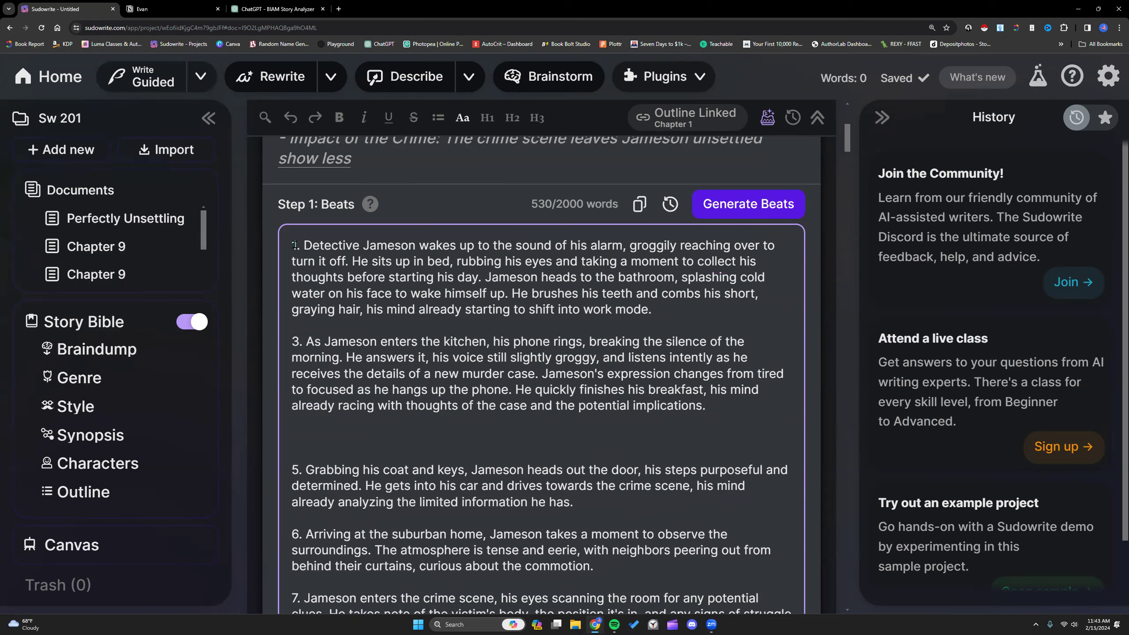
{"action": "left_click_drag", "start_coordinate": [292, 240], "coordinate": [646, 310]}
{"action": "left_click", "coordinate": [728, 415]}
{"action": "left_click_drag", "start_coordinate": [728, 416], "coordinate": [278, 246]}
{"action": "key", "text": "super+c"}
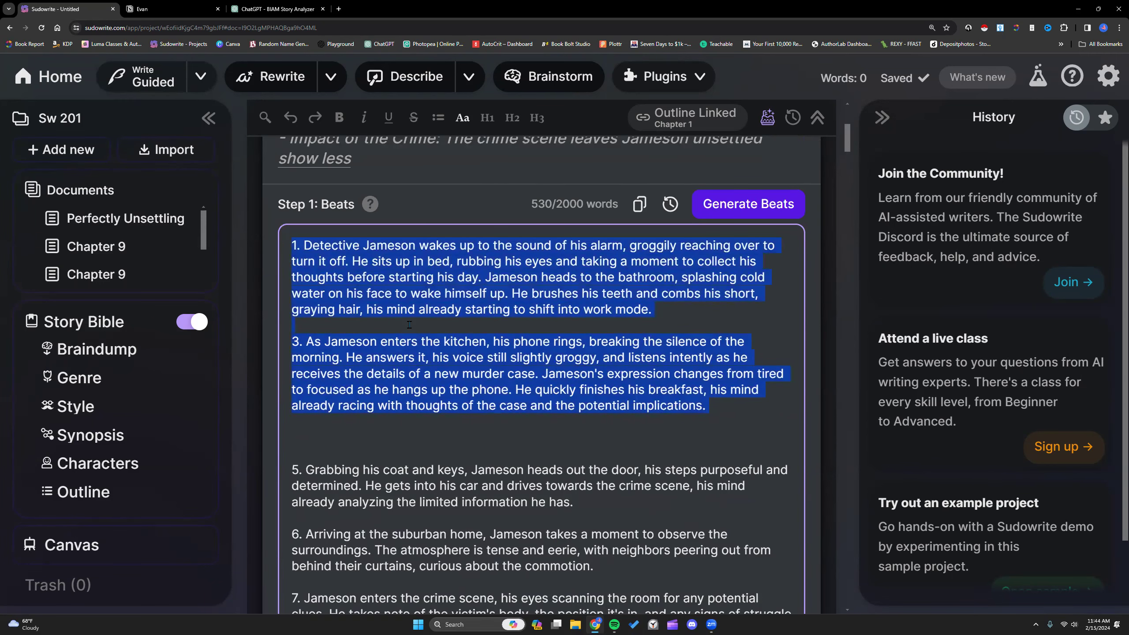
{"action": "scroll", "coordinate": [363, 495], "scroll_direction": "down", "scroll_amount": 2}
{"action": "left_click_drag", "start_coordinate": [291, 381], "coordinate": [609, 481]}
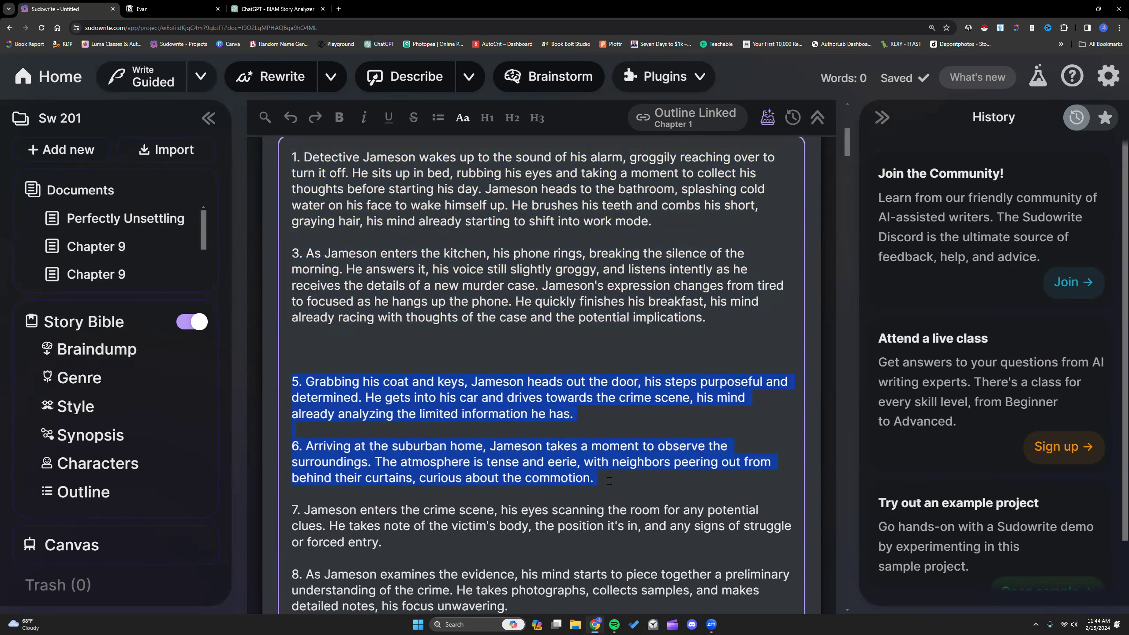
{"action": "scroll", "coordinate": [609, 481], "scroll_direction": "up", "scroll_amount": 1}
{"action": "left_click", "coordinate": [716, 366]}
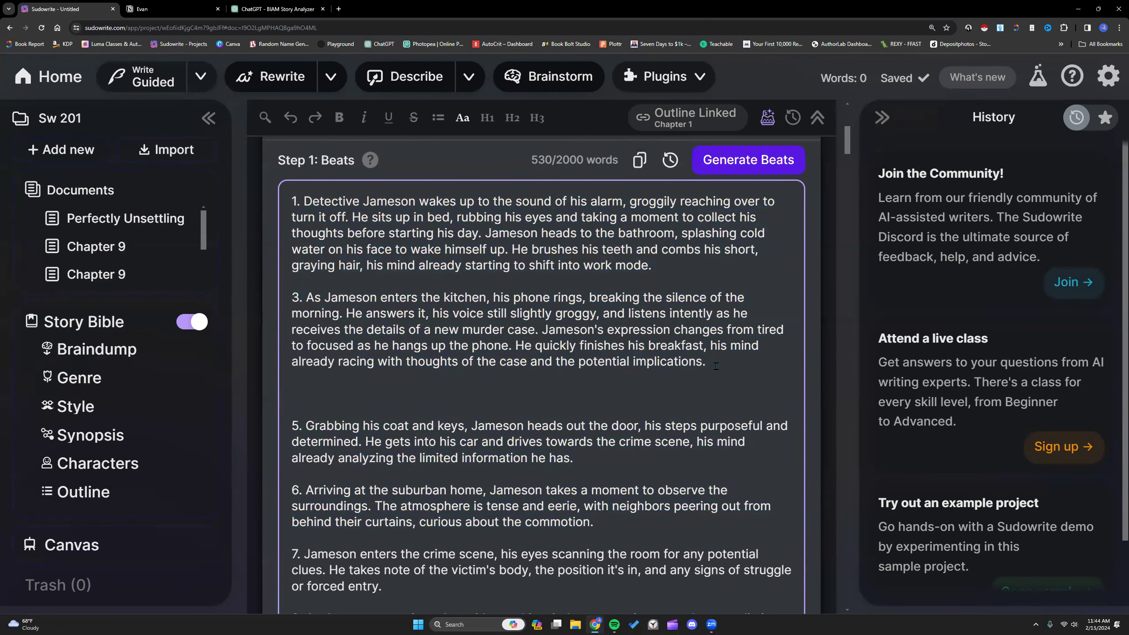
Step: Split the bathroom text off beat 1 and Jameson's expression text off beat 3 into separate paragraphs
{"action": "scroll", "coordinate": [546, 327], "scroll_direction": "up", "scroll_amount": 1}
{"action": "left_click", "coordinate": [487, 272]}
{"action": "key", "text": "Return"}
{"action": "key", "text": "Return"}
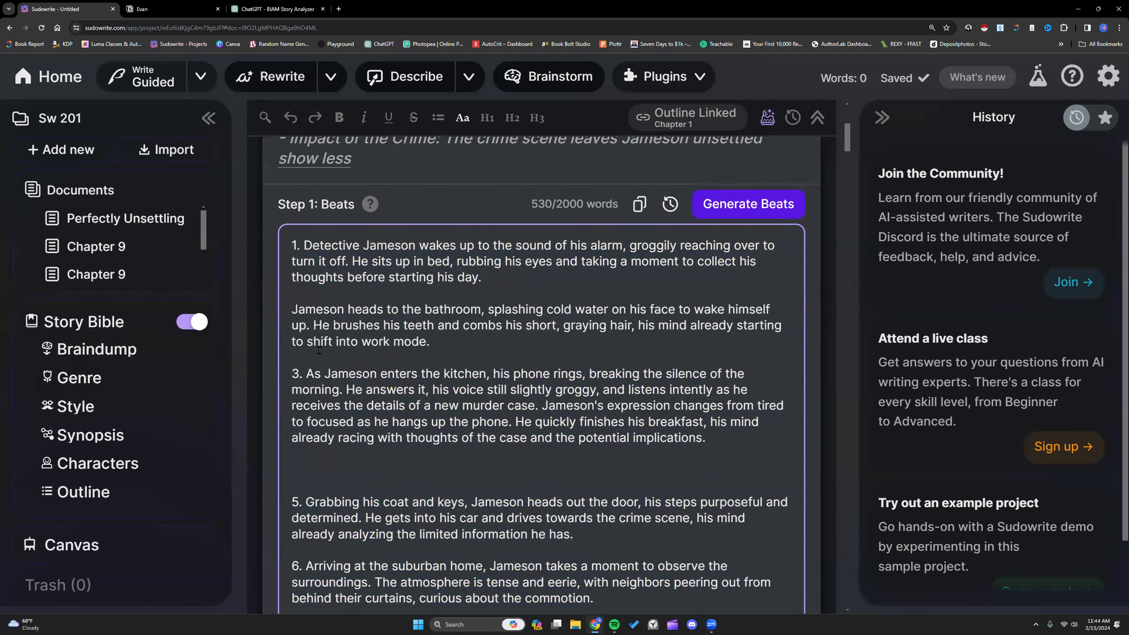
{"action": "left_click", "coordinate": [542, 405]}
{"action": "key", "text": "Return"}
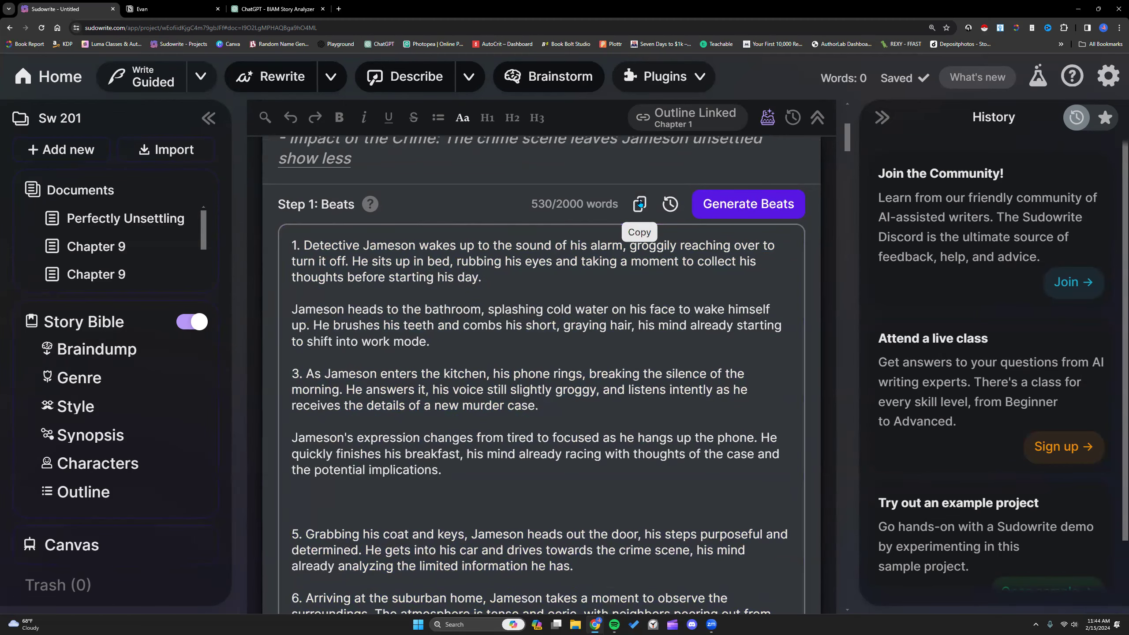
Step: Try pasting the full list of beats into the empty document body, and undo the paste
{"action": "scroll", "coordinate": [619, 283], "scroll_direction": "down", "scroll_amount": 1}
{"action": "scroll", "coordinate": [619, 284], "scroll_direction": "down", "scroll_amount": 15}
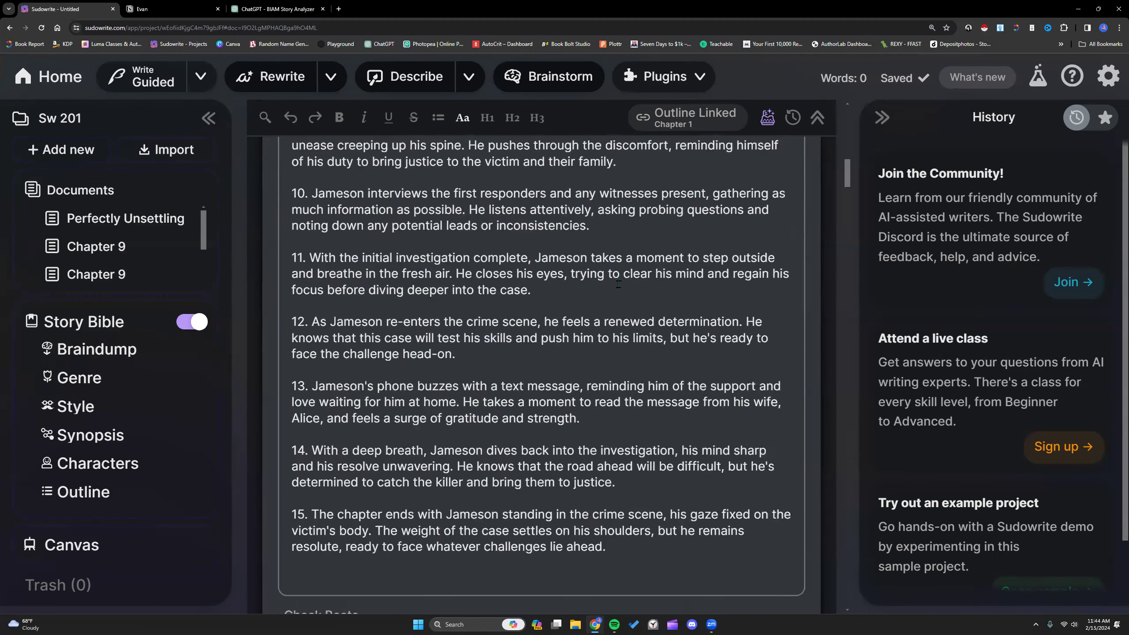
{"action": "right_click", "coordinate": [374, 234]}
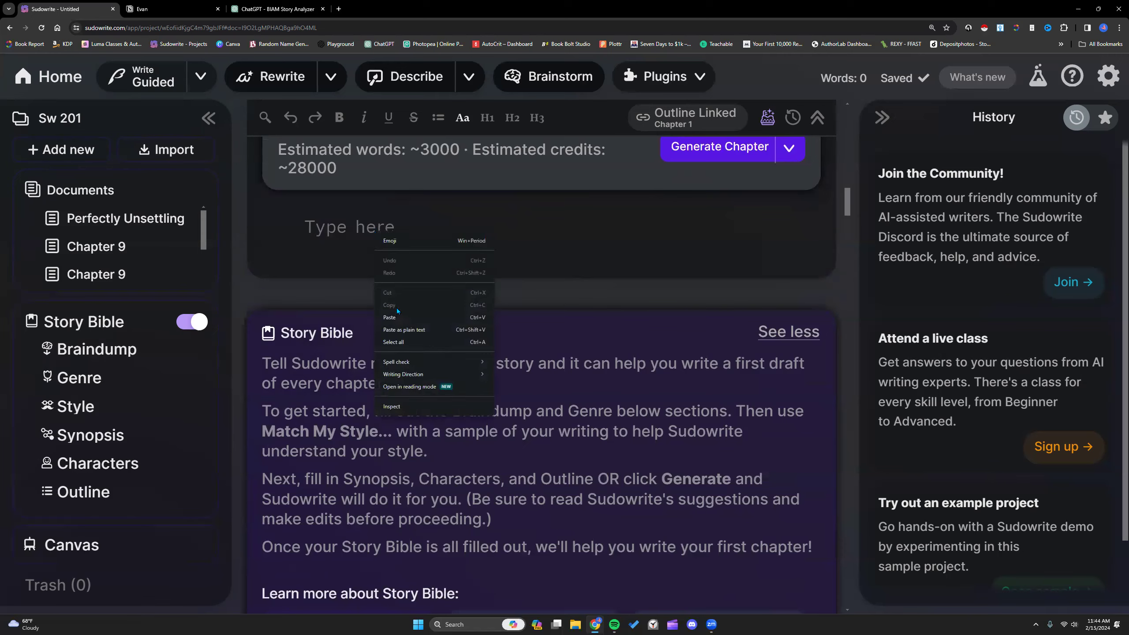
{"action": "left_click", "coordinate": [427, 316]}
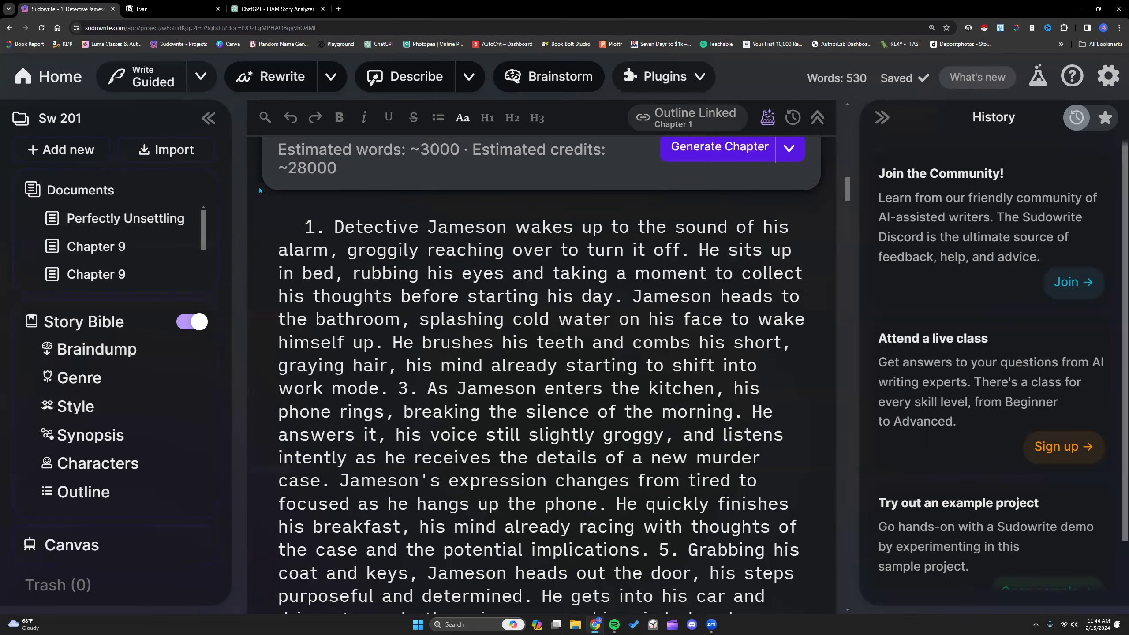
{"action": "left_click", "coordinate": [290, 118]}
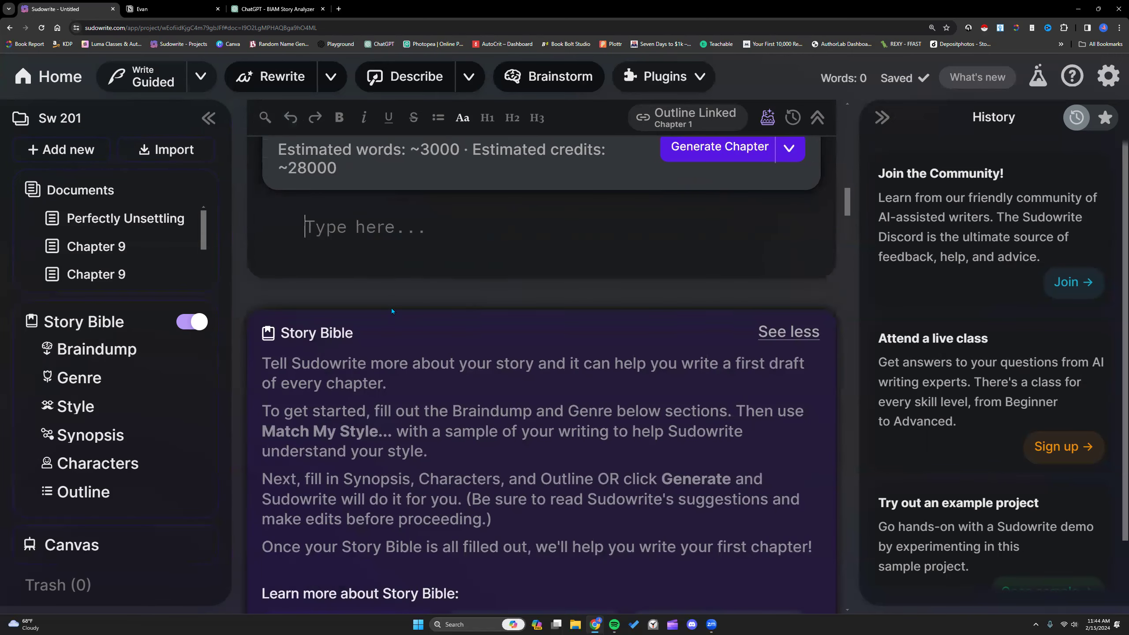
Step: Paste the beats into the document body as separate paragraphs and delete the extra blank lines around the bathroom paragraph
{"action": "key", "text": "ctrl+v"}
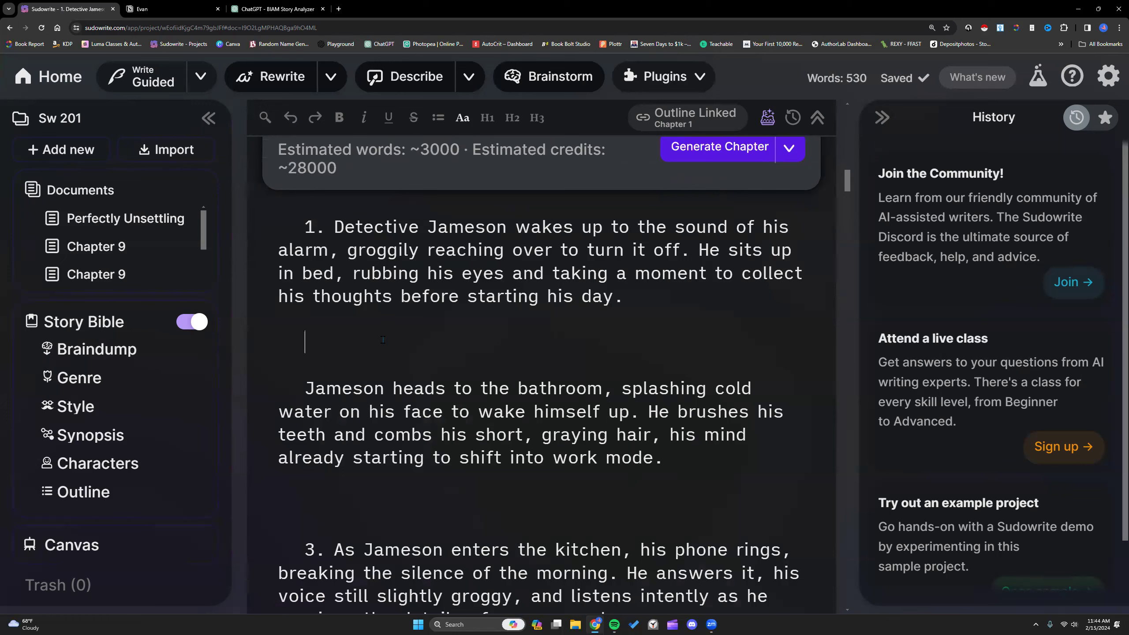
{"action": "key", "text": "BackSpace"}
{"action": "left_click", "coordinate": [381, 502]}
{"action": "key", "text": "BackSpace"}
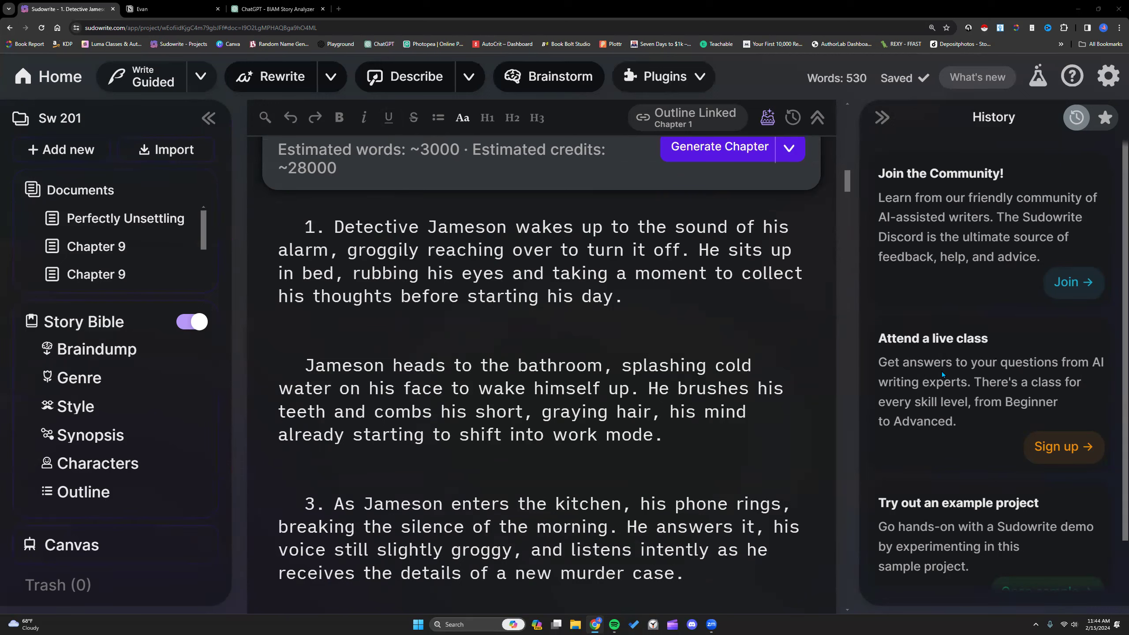
Step: Set Rewrite to 1 card and rewrite the first beat's text with the "Show, not tell" option
{"action": "left_click_drag", "start_coordinate": [335, 228], "coordinate": [633, 294]}
{"action": "left_click", "coordinate": [332, 77]}
{"action": "left_click", "coordinate": [305, 153]}
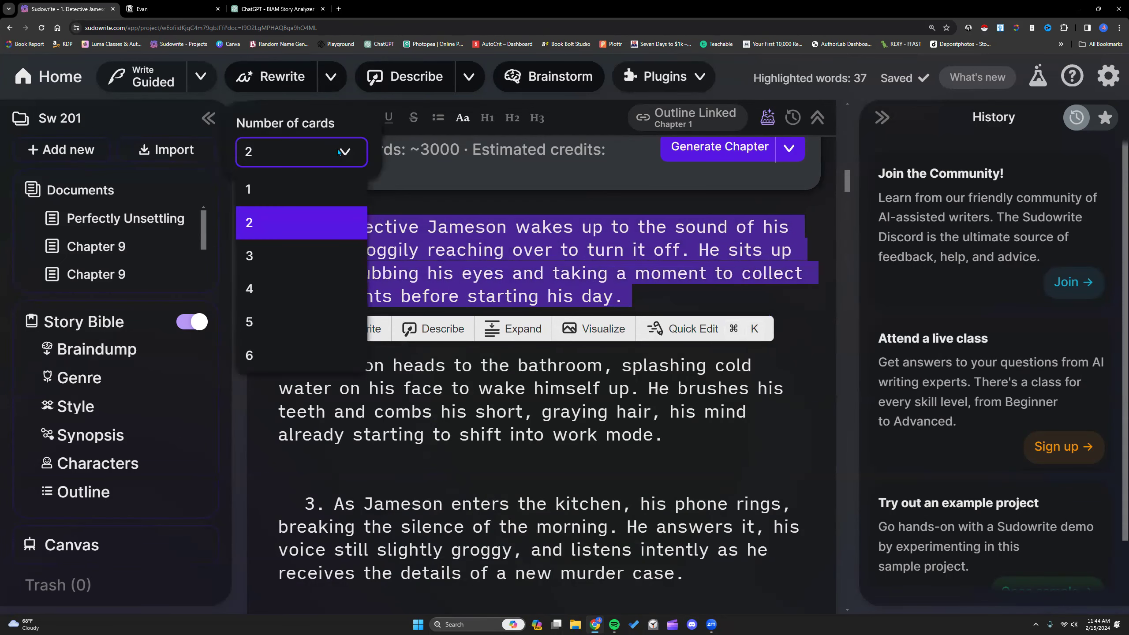
{"action": "left_click", "coordinate": [303, 189]}
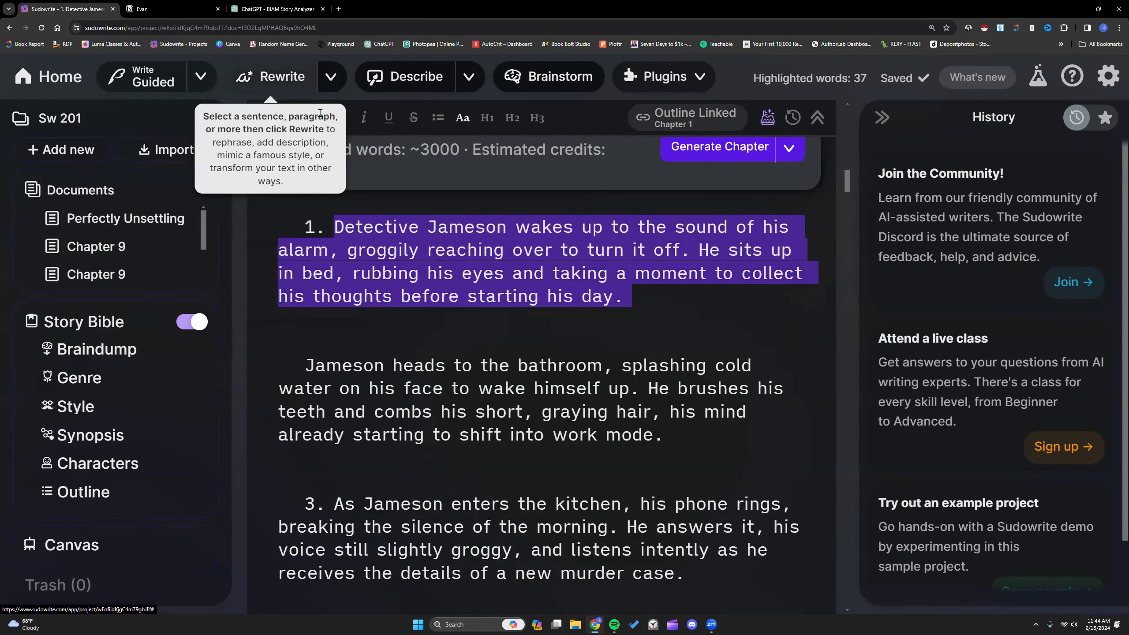
{"action": "left_click", "coordinate": [294, 83]}
{"action": "left_click", "coordinate": [1034, 291]}
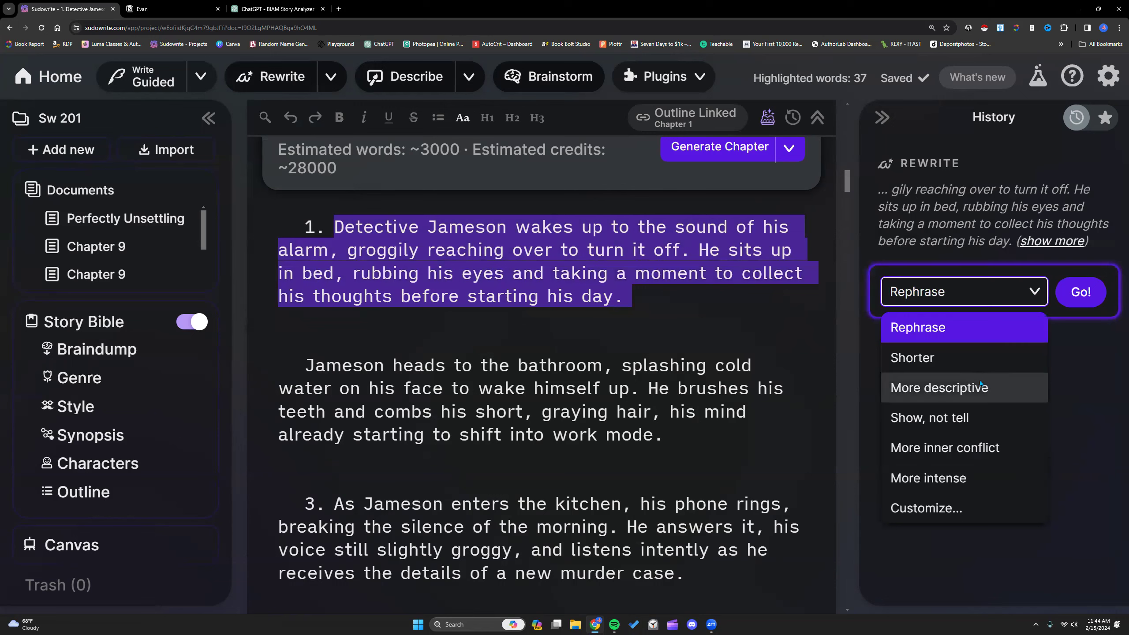
{"action": "left_click", "coordinate": [966, 419]}
{"action": "left_click", "coordinate": [1081, 293]}
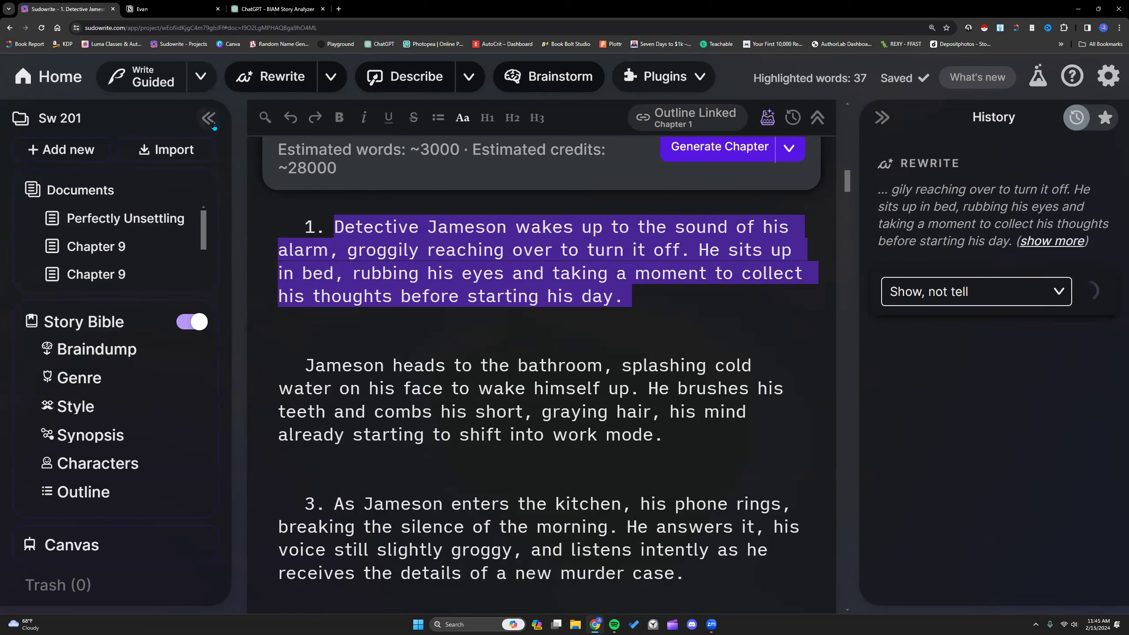
Step: Select all the pasted beats in the document body, from 1 through 15, and set the rewrite type to Customize
{"action": "left_click", "coordinate": [165, 9]}
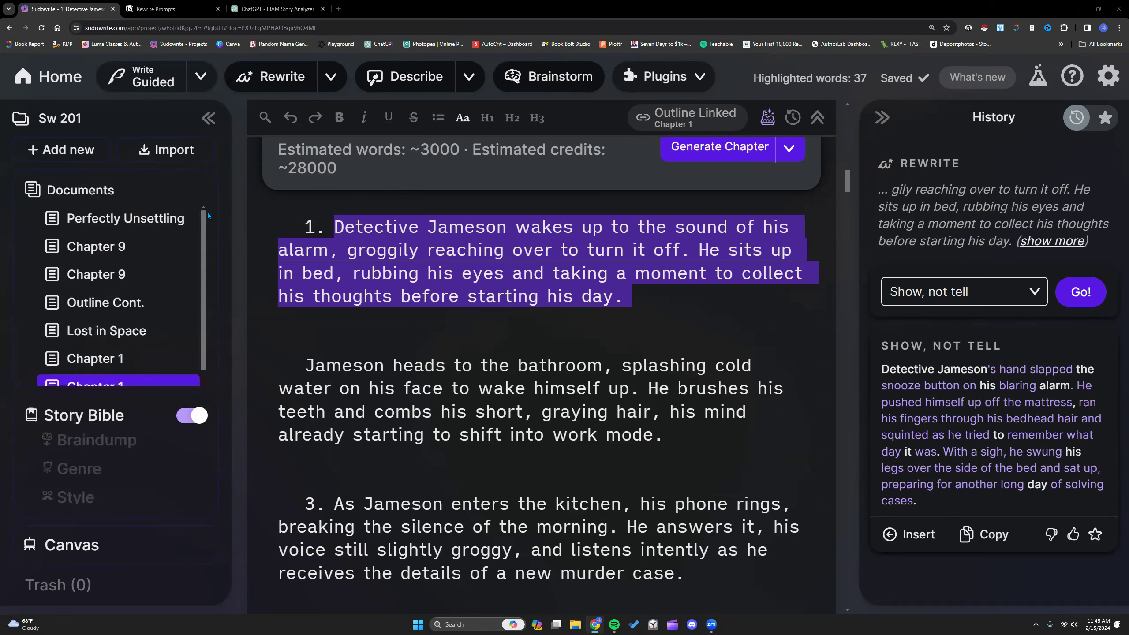
{"action": "left_click", "coordinate": [343, 232]}
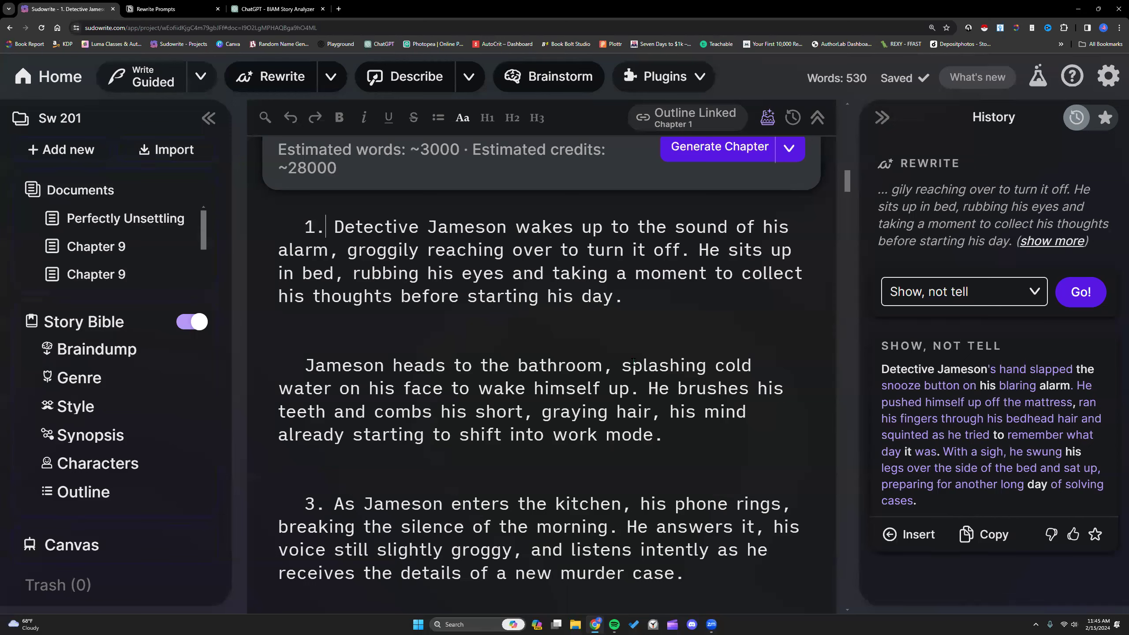
{"action": "left_click_drag", "start_coordinate": [304, 225], "coordinate": [376, 380]}
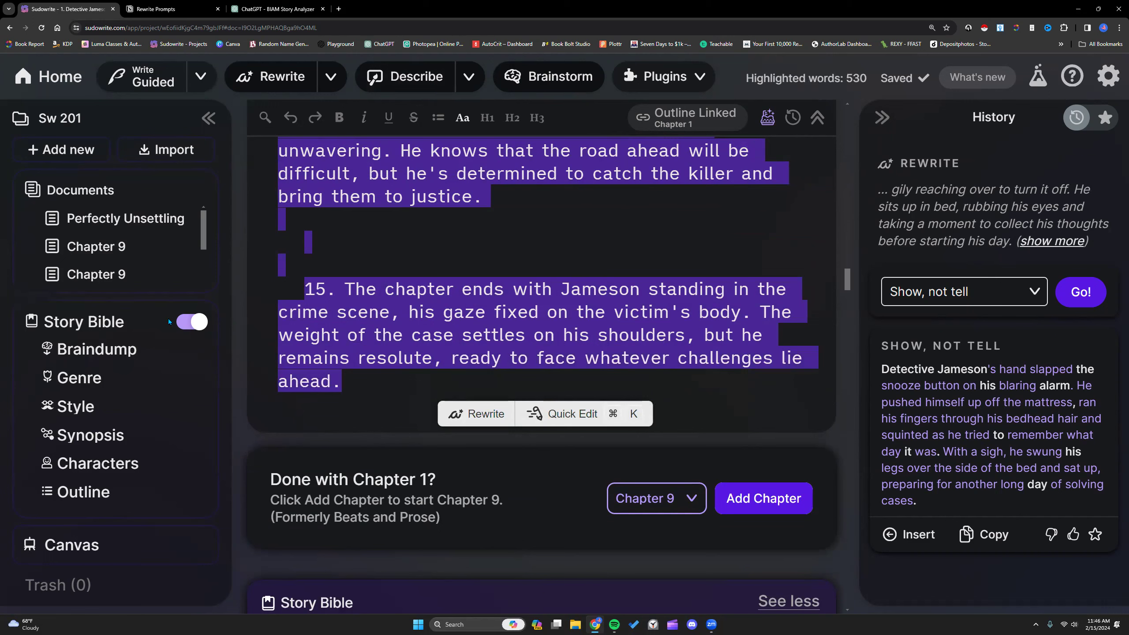
{"action": "left_click", "coordinate": [1037, 291]}
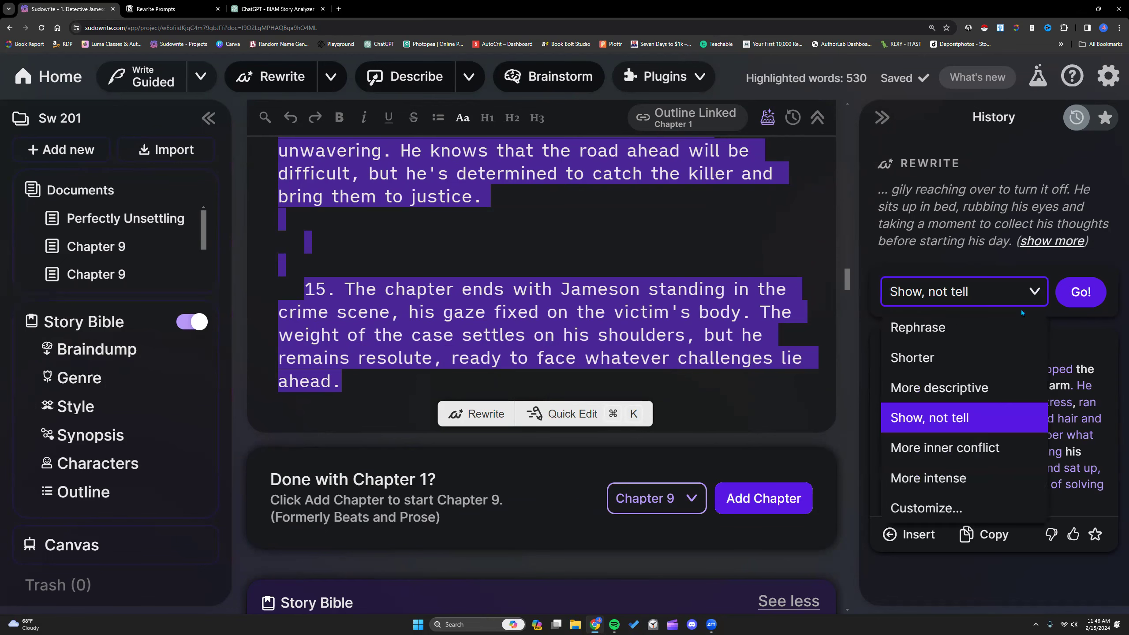
{"action": "left_click", "coordinate": [934, 508]}
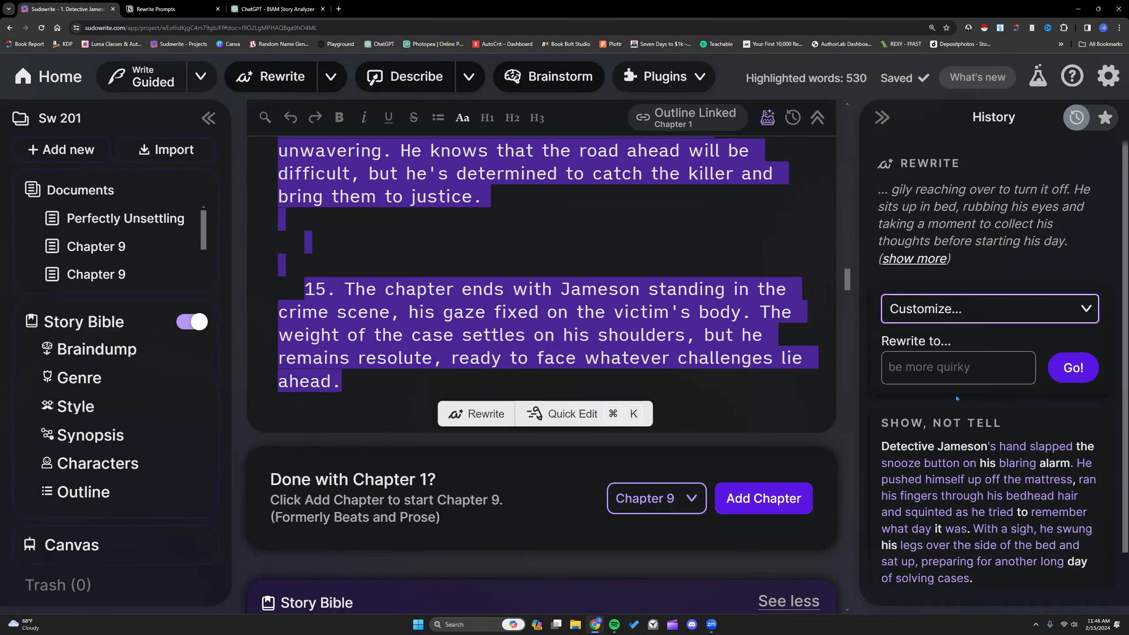
Step: Switch to the Notion Rewrite Prompts page and copy the Go-To Beat Rewrite Prompt from "be rich in detail" through "settings"
{"action": "left_click", "coordinate": [179, 6]}
{"action": "left_click", "coordinate": [480, 306]}
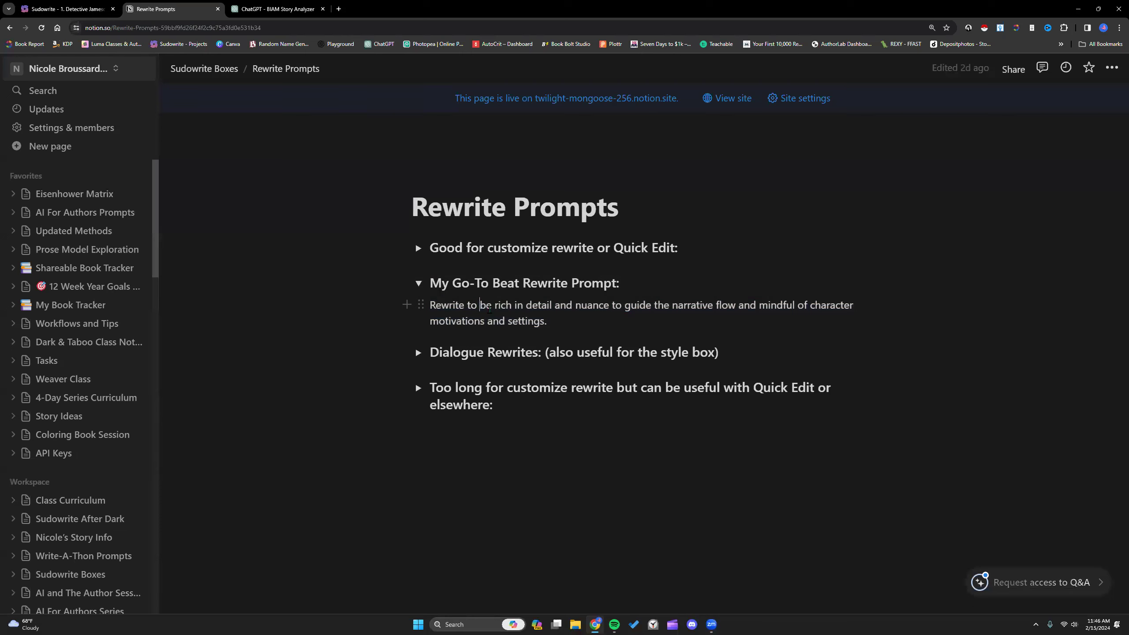
{"action": "left_click", "coordinate": [545, 323], "text": "shift"}
{"action": "key", "text": "super+c"}
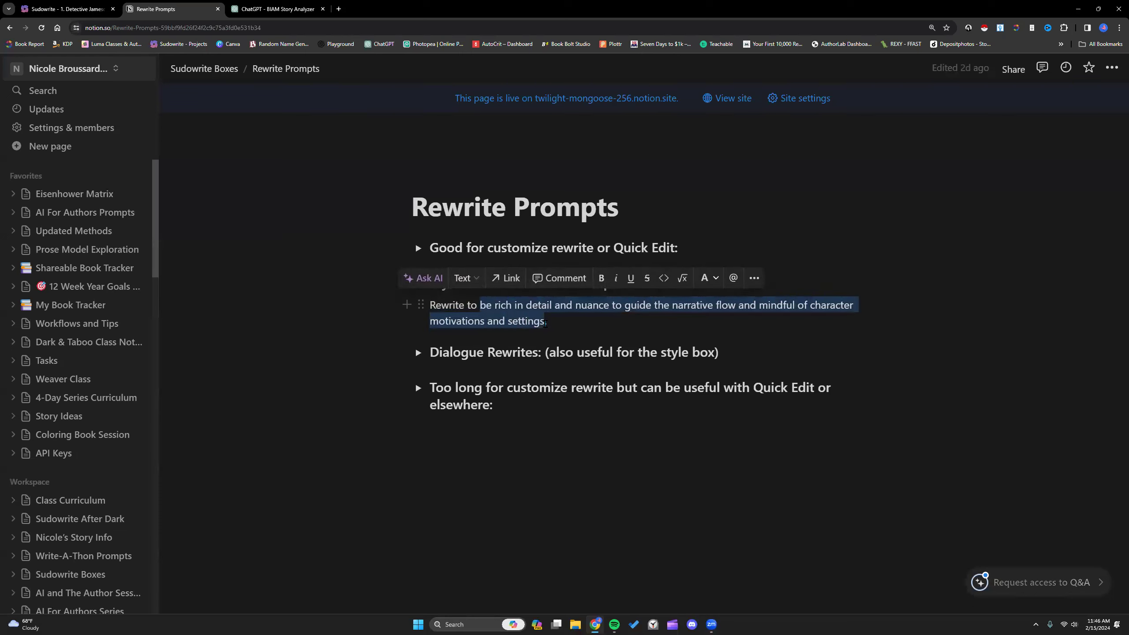
Step: Return to Sudowrite, paste the copied prompt as the custom "Rewrite to" instruction and run the rewrite on the selected beats
{"action": "left_click", "coordinate": [69, 10]}
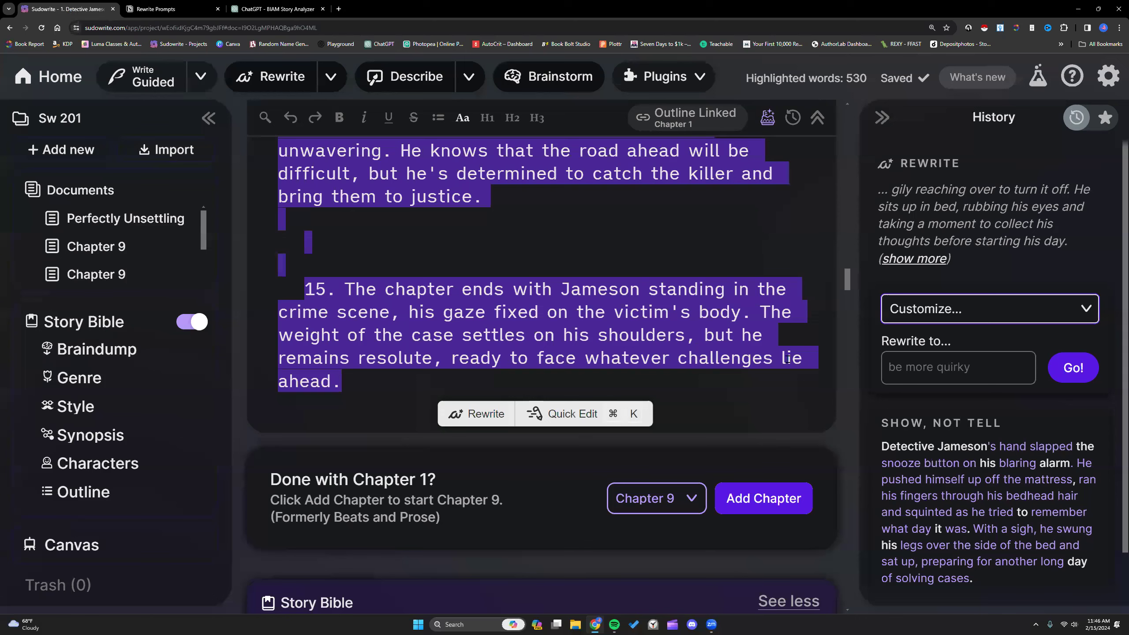
{"action": "right_click", "coordinate": [925, 364]}
{"action": "left_click", "coordinate": [948, 446]}
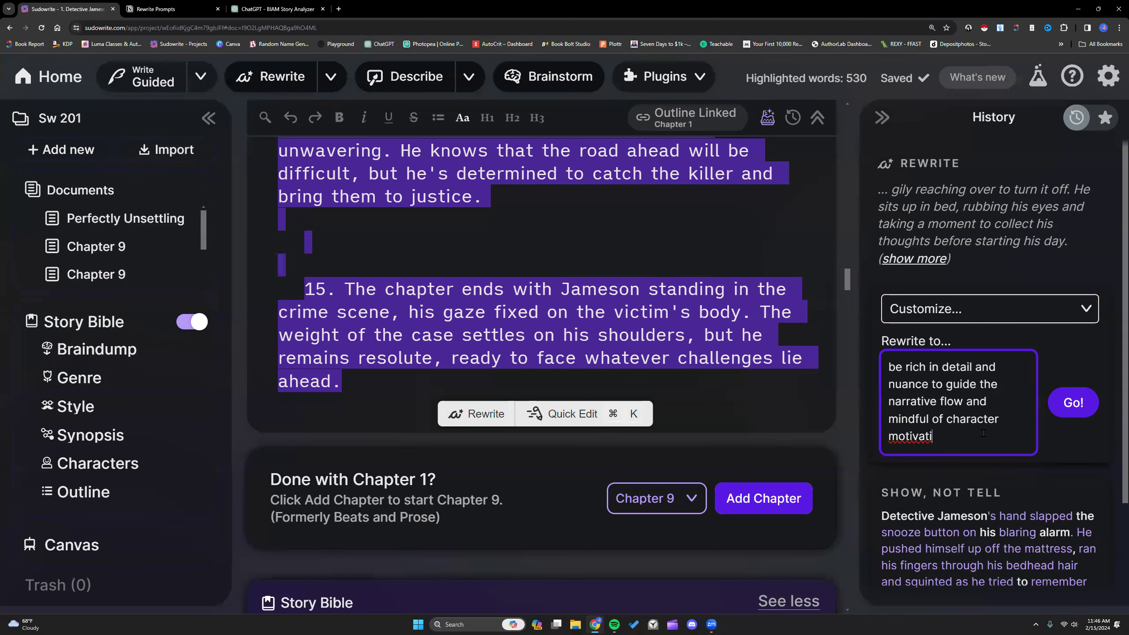
{"action": "left_click", "coordinate": [1077, 403]}
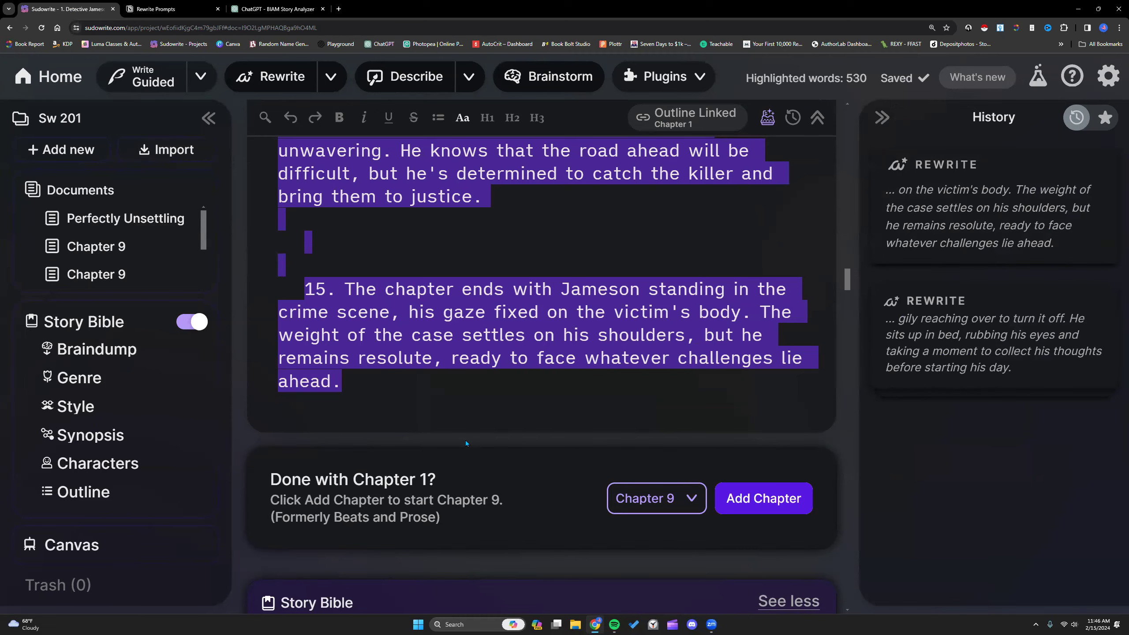
Step: Widen the History panel and read through the customized rewrite of the beats
{"action": "left_click_drag", "start_coordinate": [860, 278], "coordinate": [547, 278]}
{"action": "scroll", "coordinate": [663, 377], "scroll_direction": "down", "scroll_amount": 5}
{"action": "scroll", "coordinate": [663, 377], "scroll_direction": "down", "scroll_amount": 4}
{"action": "scroll", "coordinate": [663, 377], "scroll_direction": "up", "scroll_amount": 6}
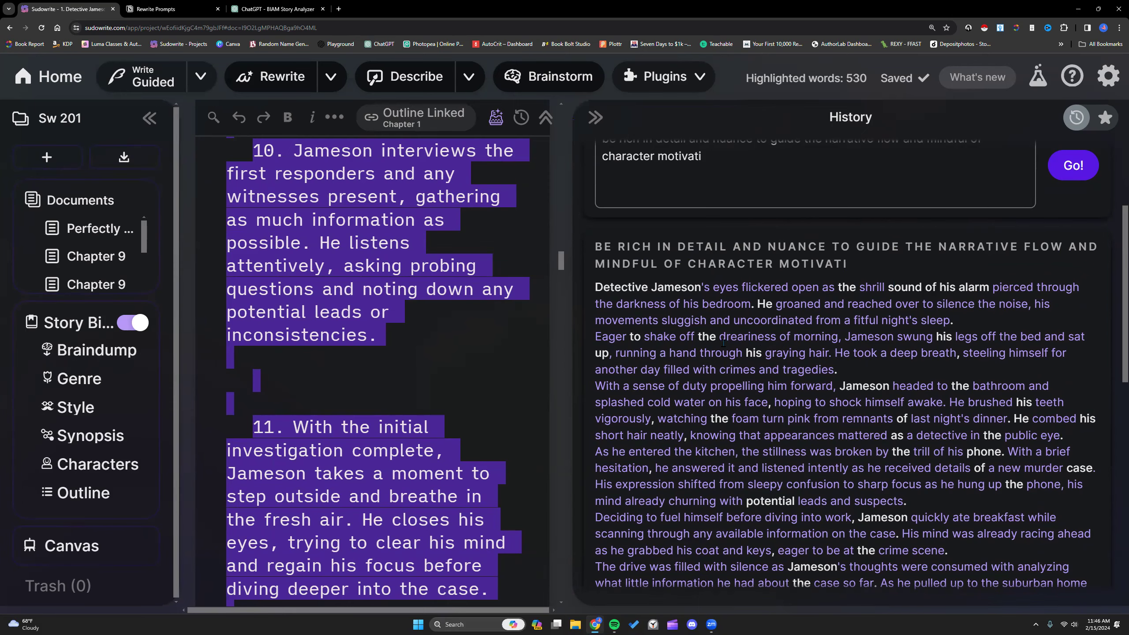
Step: Insert the customized rewrite into the document in place of the selected beats and collapse the History panel
{"action": "scroll", "coordinate": [723, 343], "scroll_direction": "down", "scroll_amount": 12}
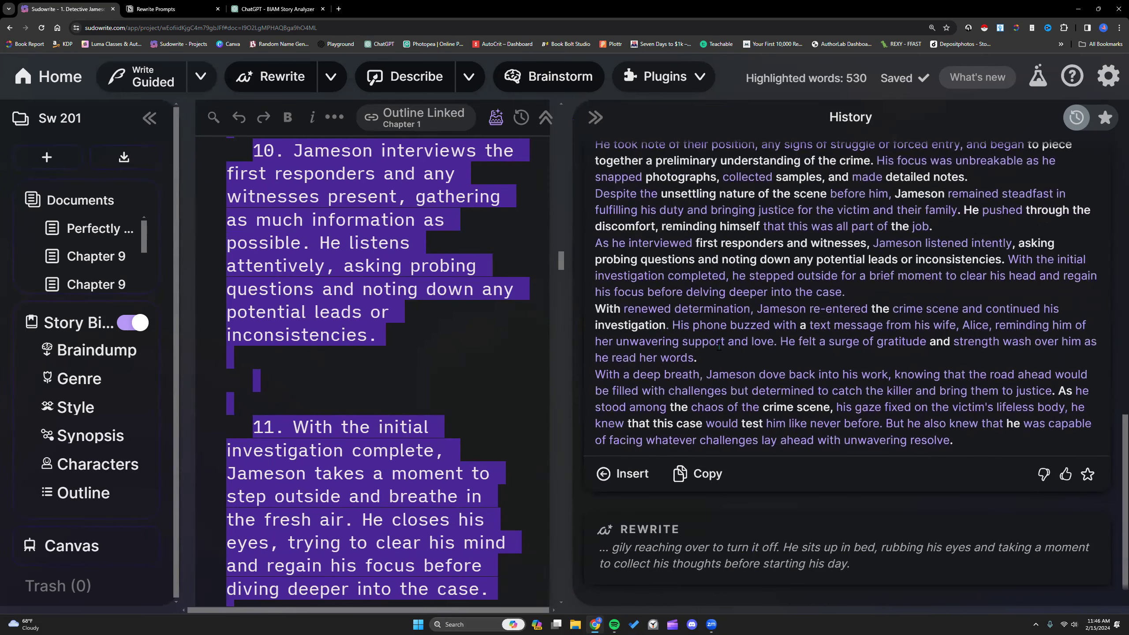
{"action": "left_click", "coordinate": [628, 472]}
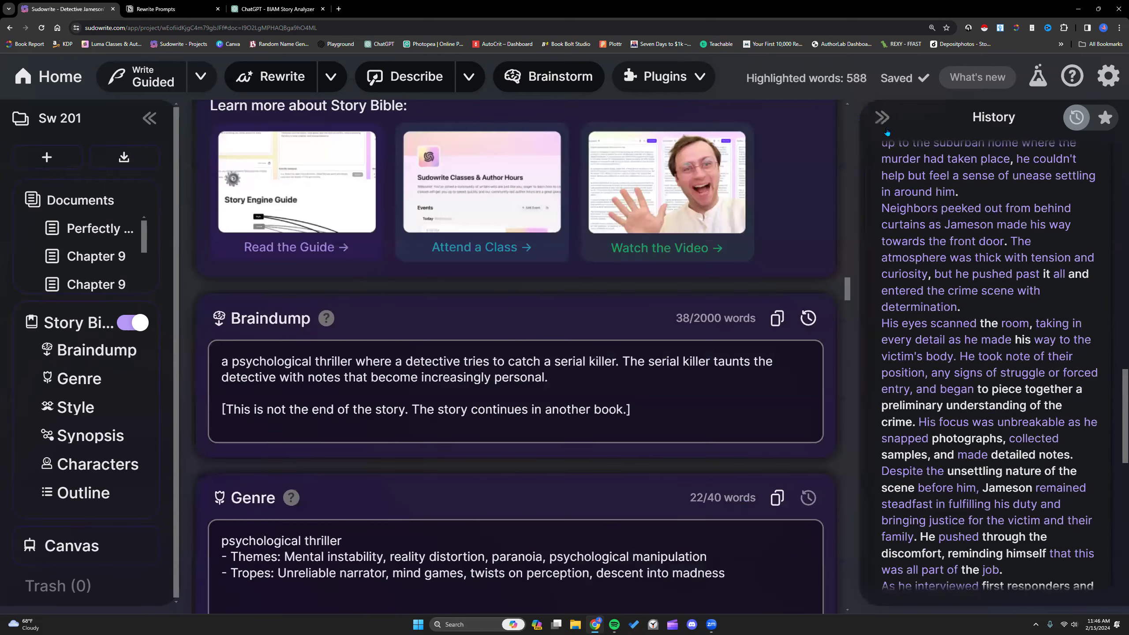
{"action": "left_click", "coordinate": [882, 125]}
{"action": "scroll", "coordinate": [716, 348], "scroll_direction": "up", "scroll_amount": 15}
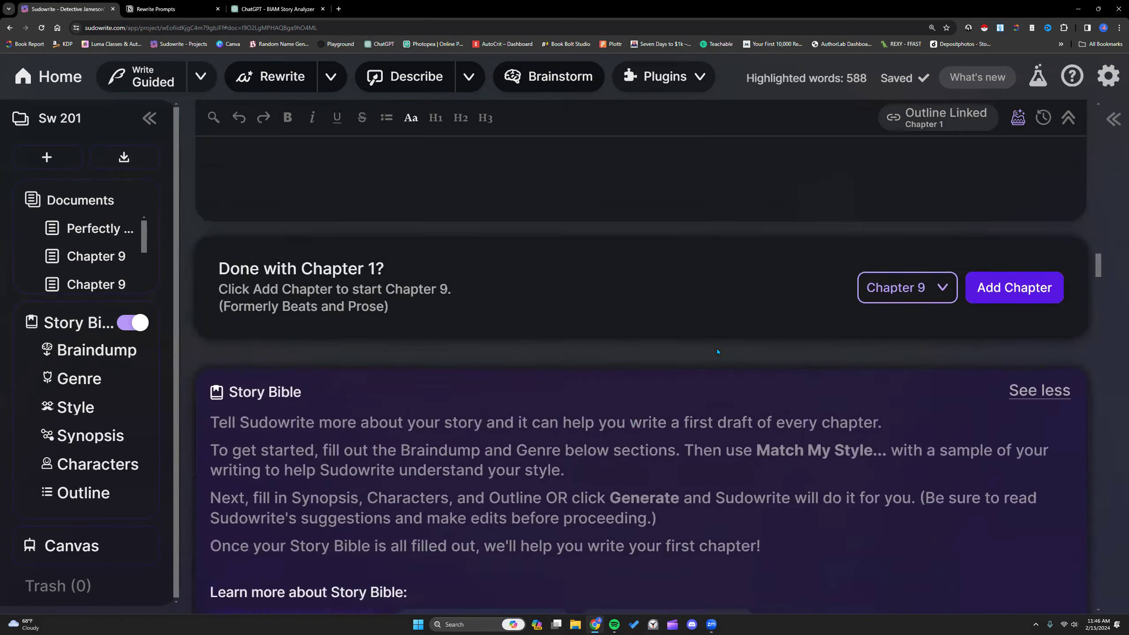
{"action": "scroll", "coordinate": [714, 348], "scroll_direction": "up", "scroll_amount": 10}
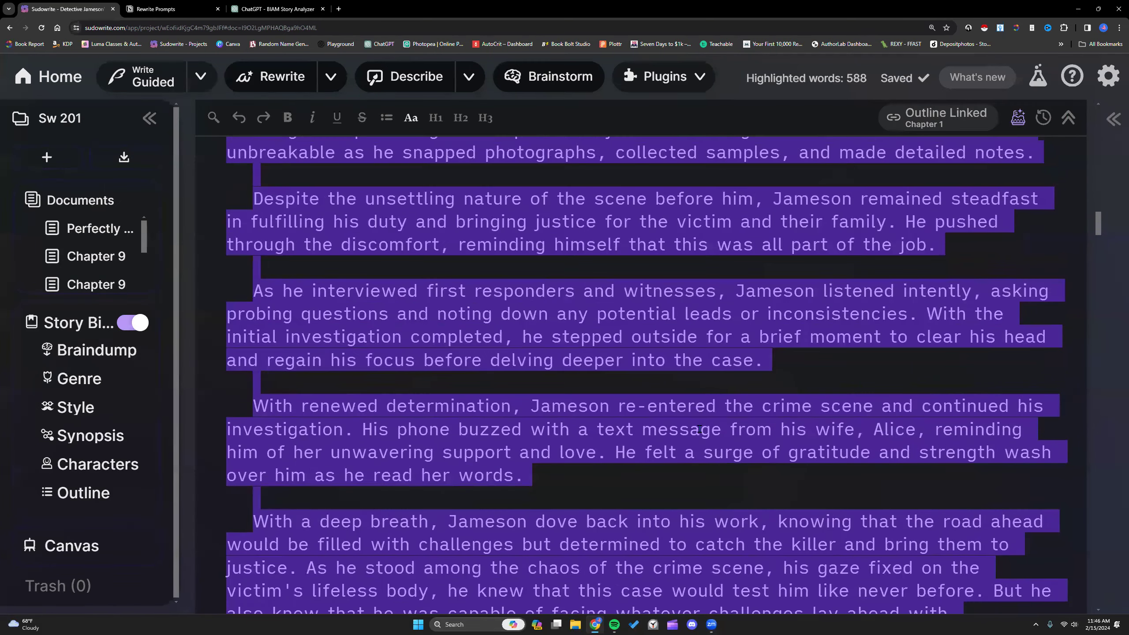
{"action": "left_click", "coordinate": [707, 401]}
{"action": "scroll", "coordinate": [700, 430], "scroll_direction": "up", "scroll_amount": 5}
{"action": "scroll", "coordinate": [699, 429], "scroll_direction": "up", "scroll_amount": 15}
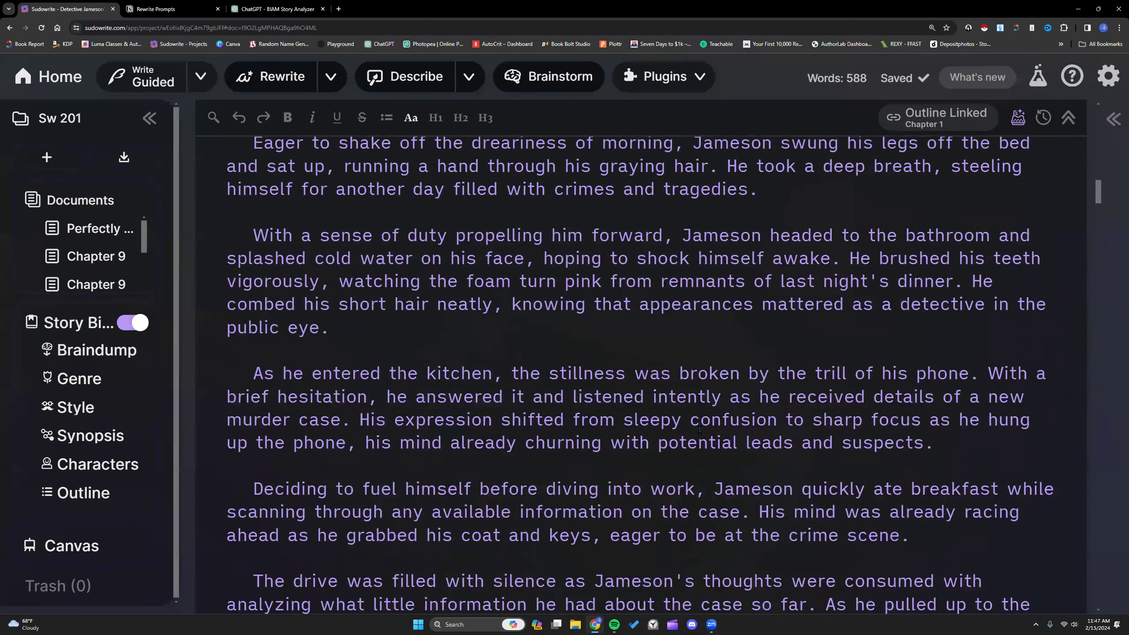
Step: Delete the sentence "He took a deep breath, steeling himself for another day filled with crimes and tragedies." from the second prose paragraph
{"action": "scroll", "coordinate": [699, 429], "scroll_direction": "down", "scroll_amount": 1}
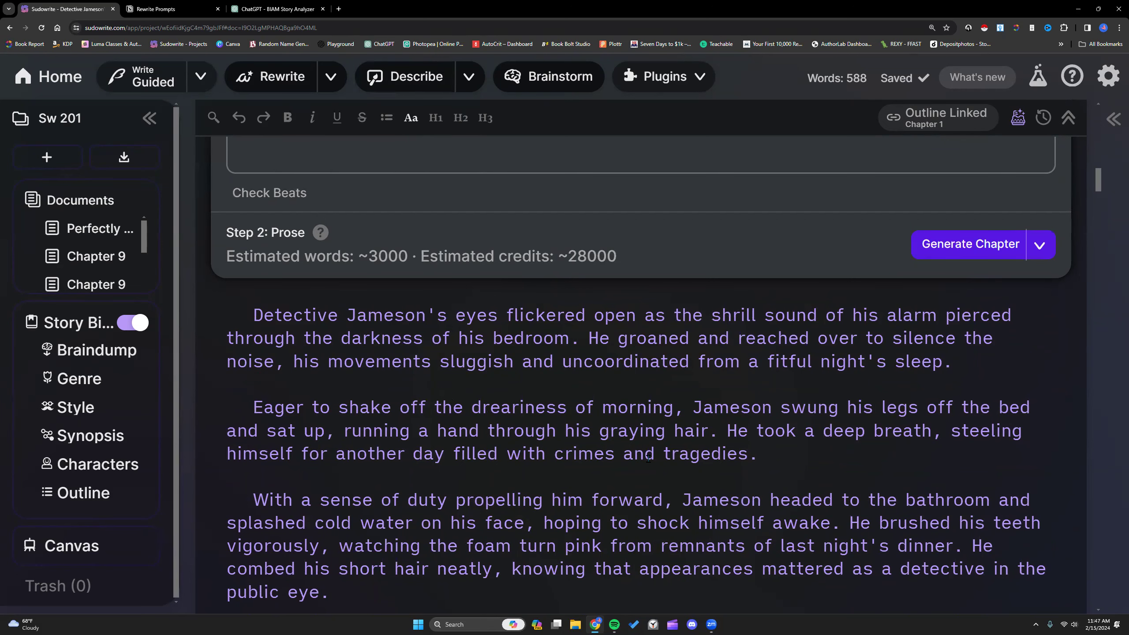
{"action": "scroll", "coordinate": [648, 459], "scroll_direction": "down", "scroll_amount": 2}
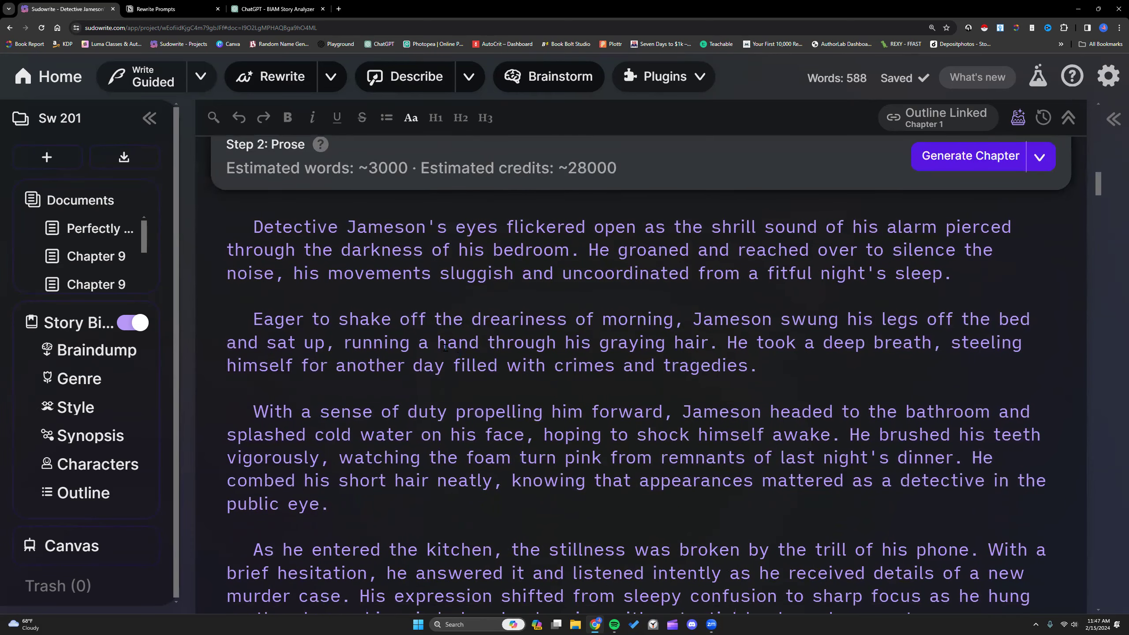
{"action": "scroll", "coordinate": [492, 365], "scroll_direction": "down", "scroll_amount": 1}
{"action": "scroll", "coordinate": [492, 365], "scroll_direction": "down", "scroll_amount": 1}
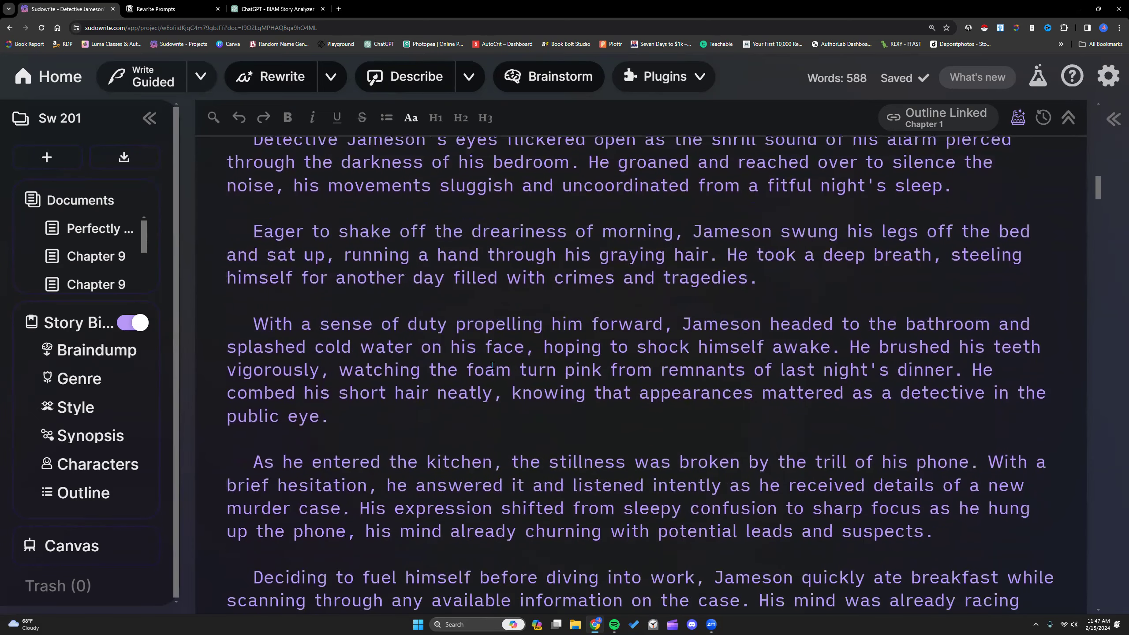
{"action": "scroll", "coordinate": [492, 364], "scroll_direction": "down", "scroll_amount": 1}
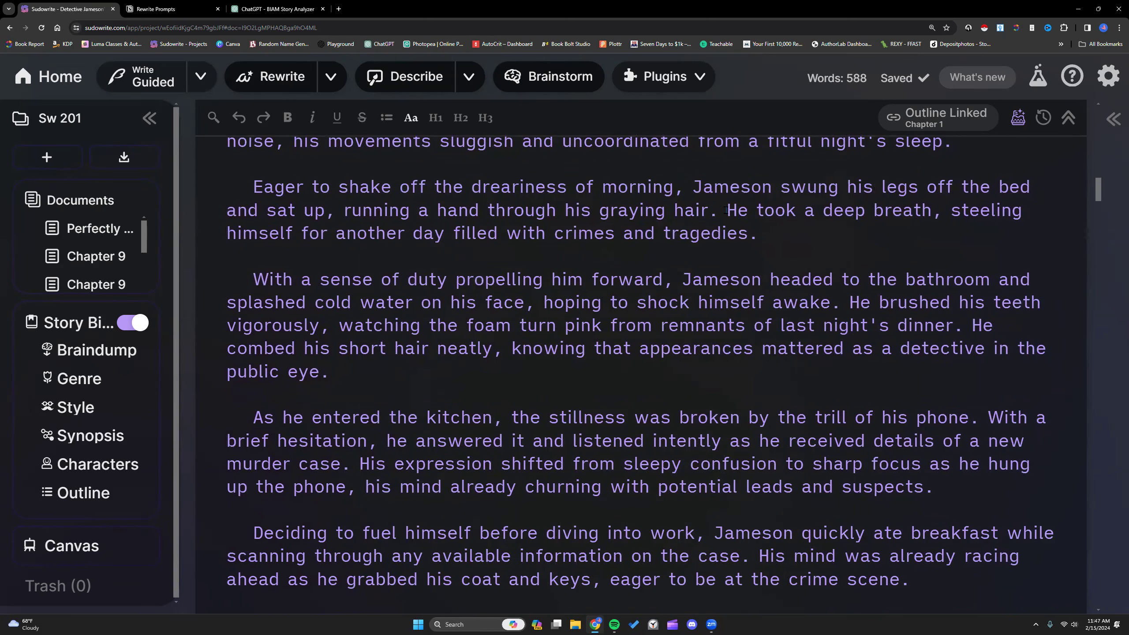
{"action": "left_click_drag", "start_coordinate": [726, 210], "coordinate": [804, 250]}
{"action": "key", "text": "BackSpace"}
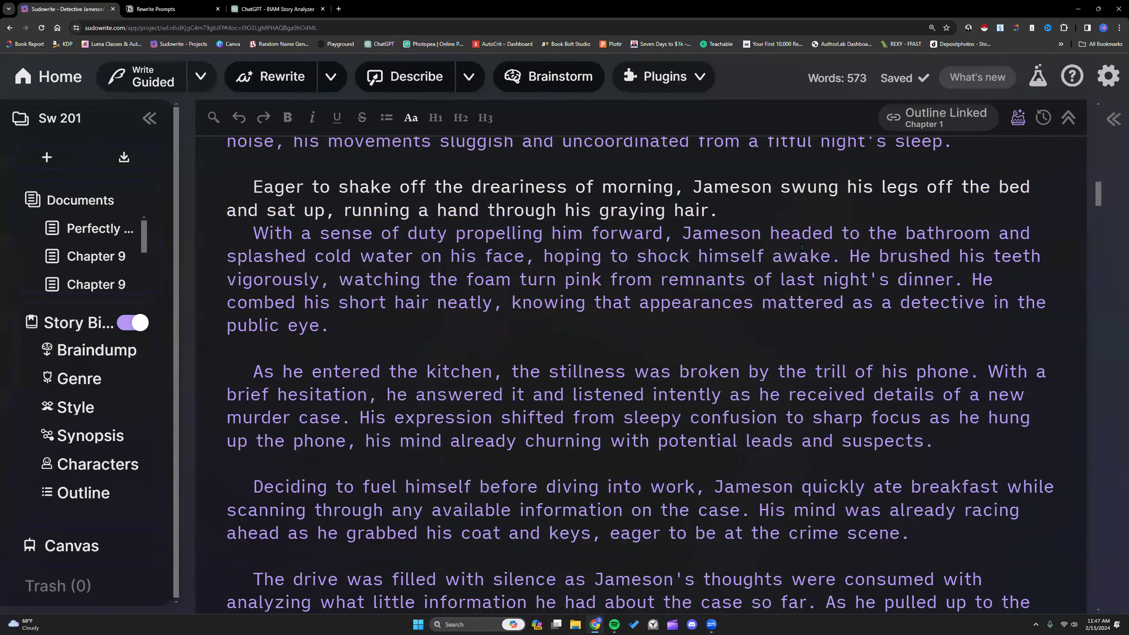
Step: Compare the inserted prose, including the kitchen paragraph, with the original Step 1 beats
{"action": "scroll", "coordinate": [769, 277], "scroll_direction": "up", "scroll_amount": 4}
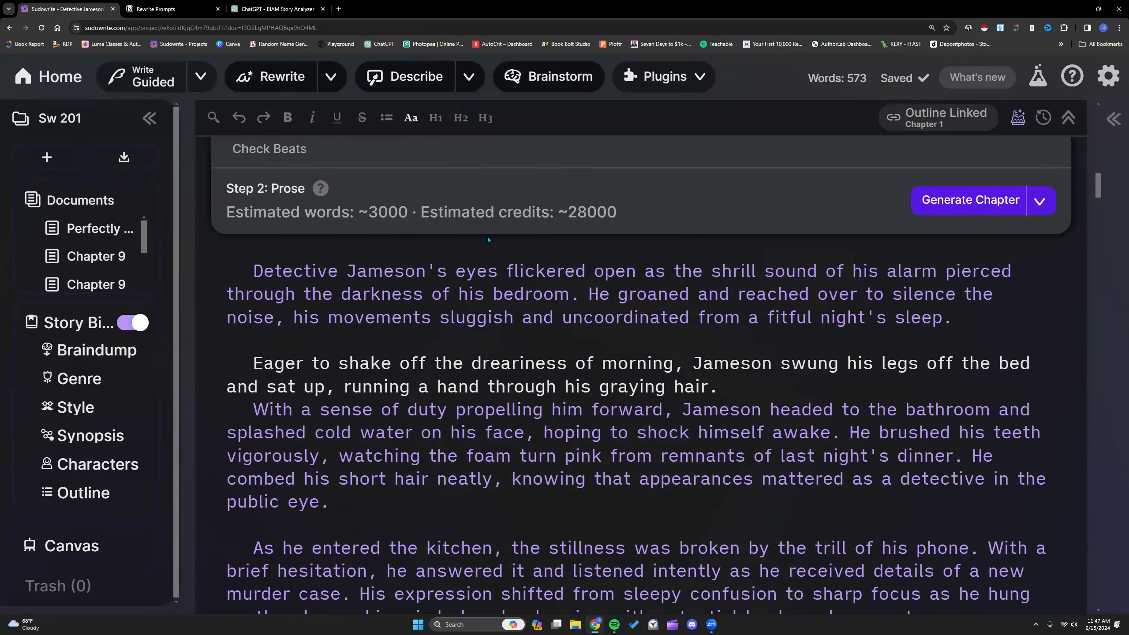
{"action": "scroll", "coordinate": [489, 390], "scroll_direction": "down", "scroll_amount": 2}
{"action": "scroll", "coordinate": [485, 440], "scroll_direction": "down", "scroll_amount": 1}
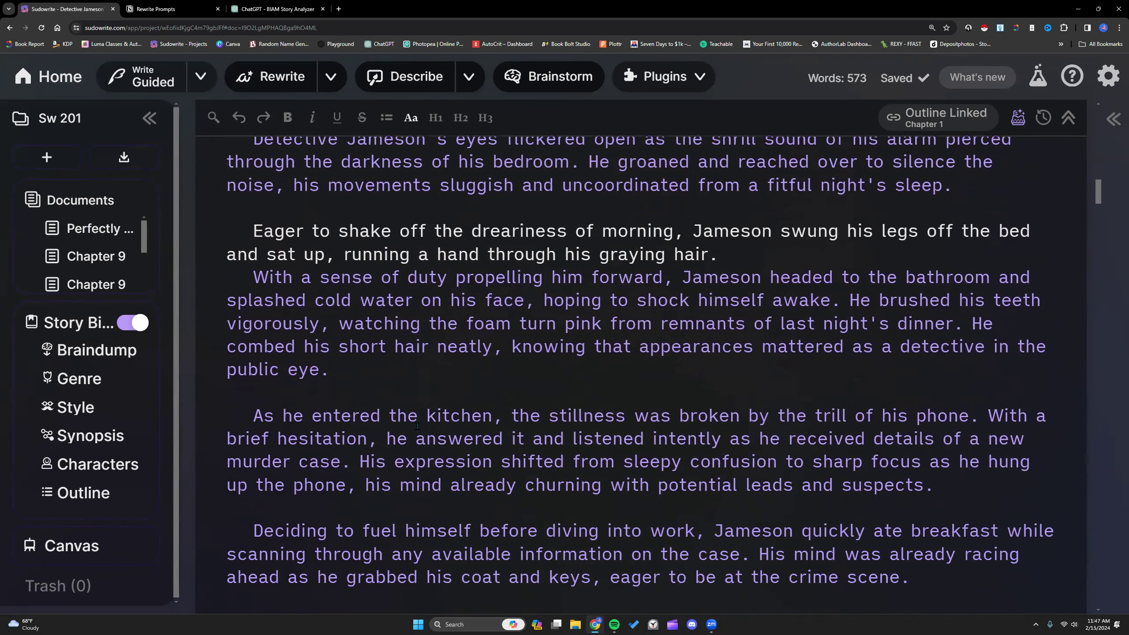
{"action": "double_click", "coordinate": [428, 415]}
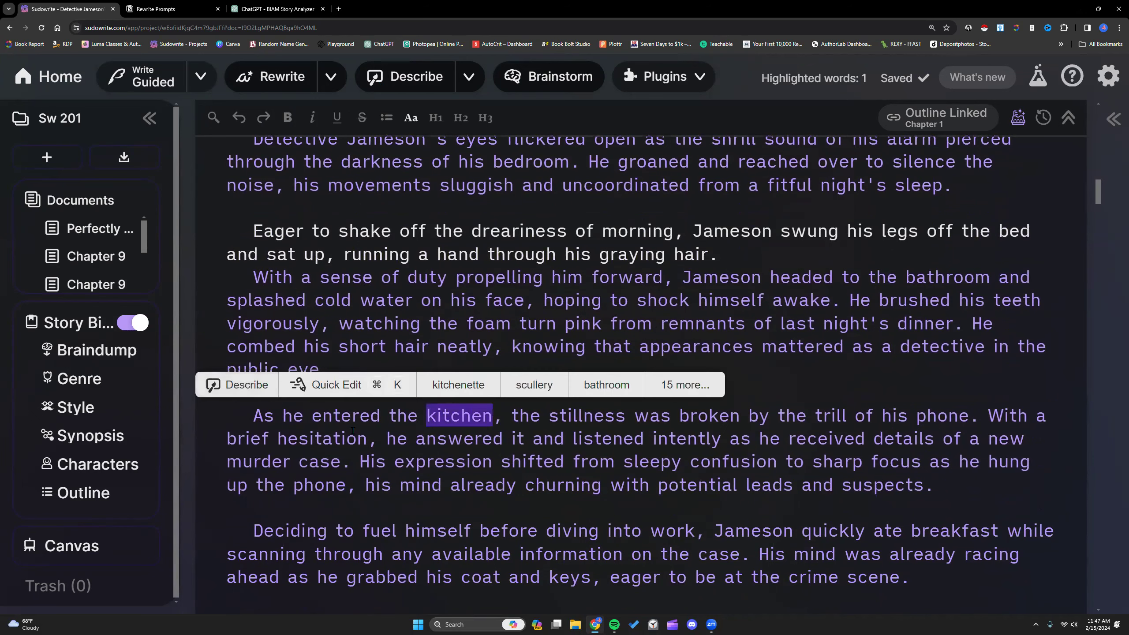
{"action": "scroll", "coordinate": [652, 470], "scroll_direction": "up", "scroll_amount": 10}
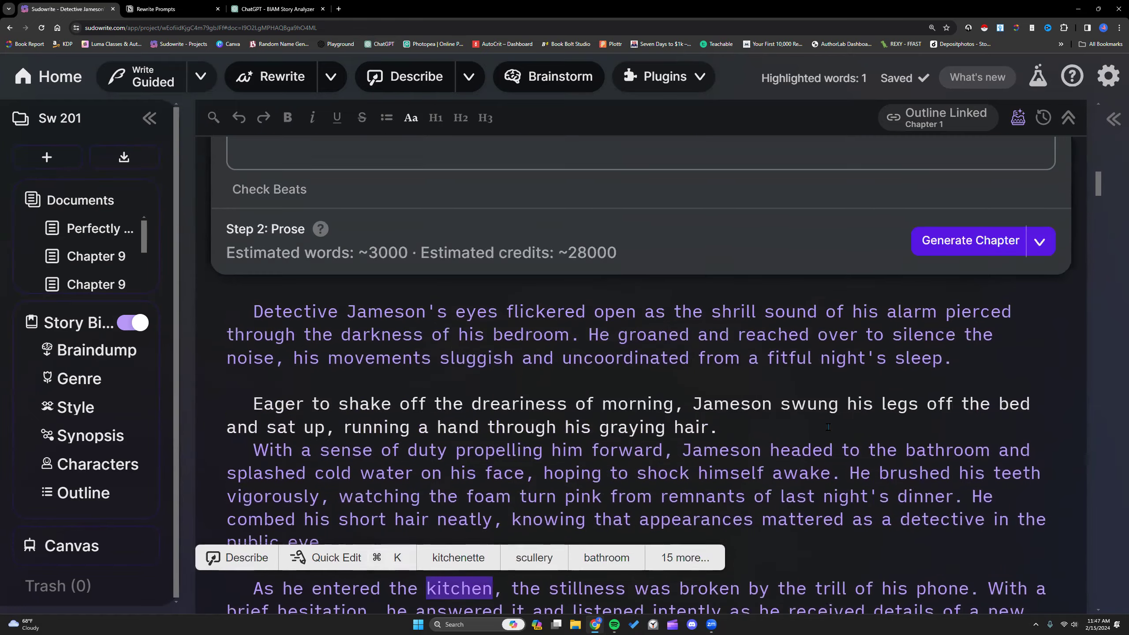
{"action": "scroll", "coordinate": [827, 428], "scroll_direction": "up", "scroll_amount": 8}
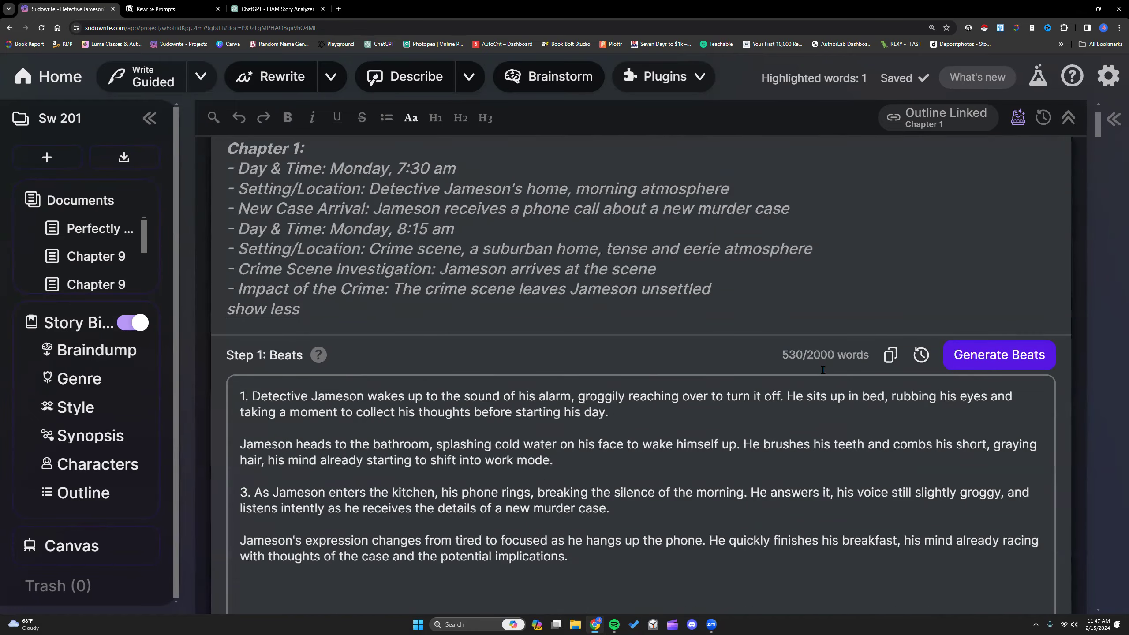
{"action": "scroll", "coordinate": [822, 369], "scroll_direction": "down", "scroll_amount": 18}
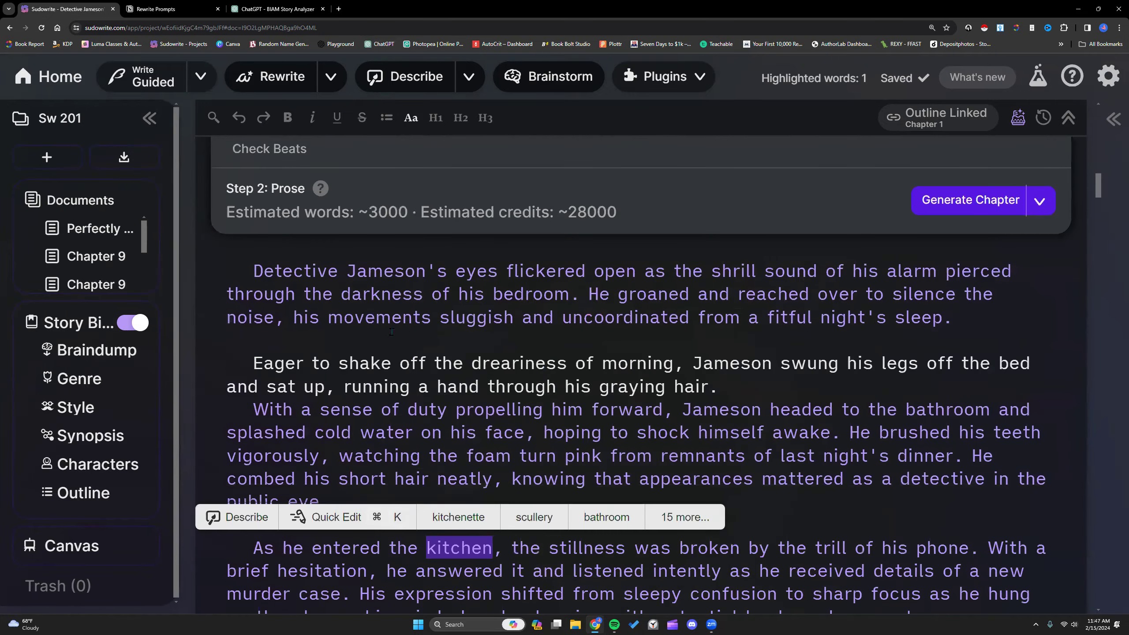
Step: Select the whole rewritten prose from "Detective Jameson's eyes" to "unwavering resolve" and check its word count with Word Counter Plus
{"action": "left_click_drag", "start_coordinate": [252, 271], "coordinate": [445, 338]}
{"action": "scroll", "coordinate": [440, 438], "scroll_direction": "down", "scroll_amount": 7}
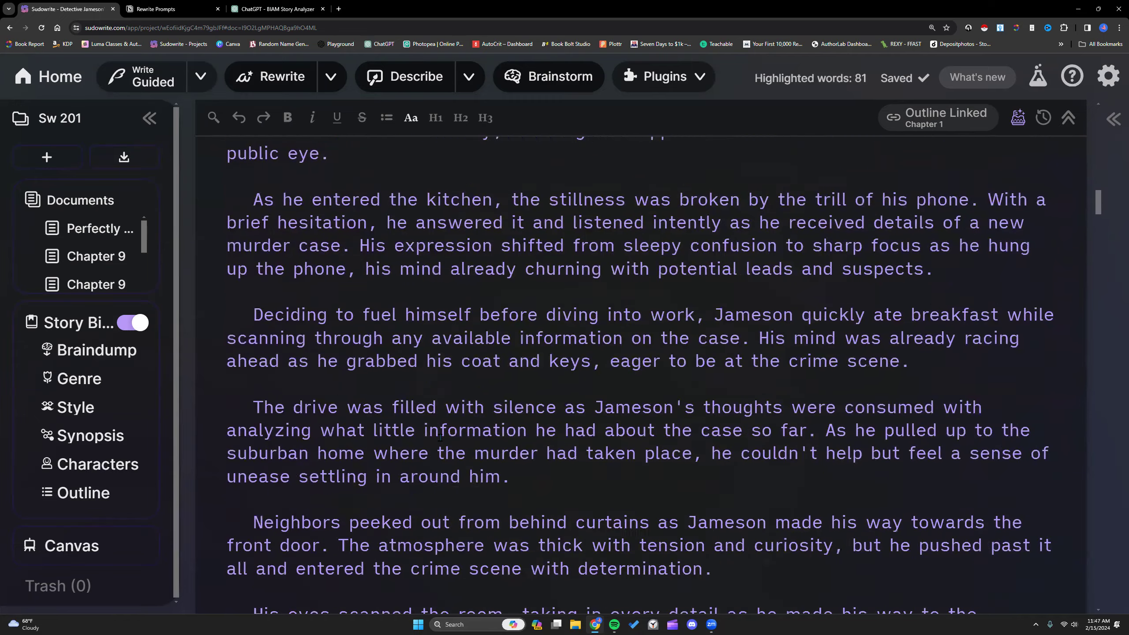
{"action": "scroll", "coordinate": [440, 438], "scroll_direction": "down", "scroll_amount": 10}
{"action": "left_click", "coordinate": [430, 322], "text": "shift"}
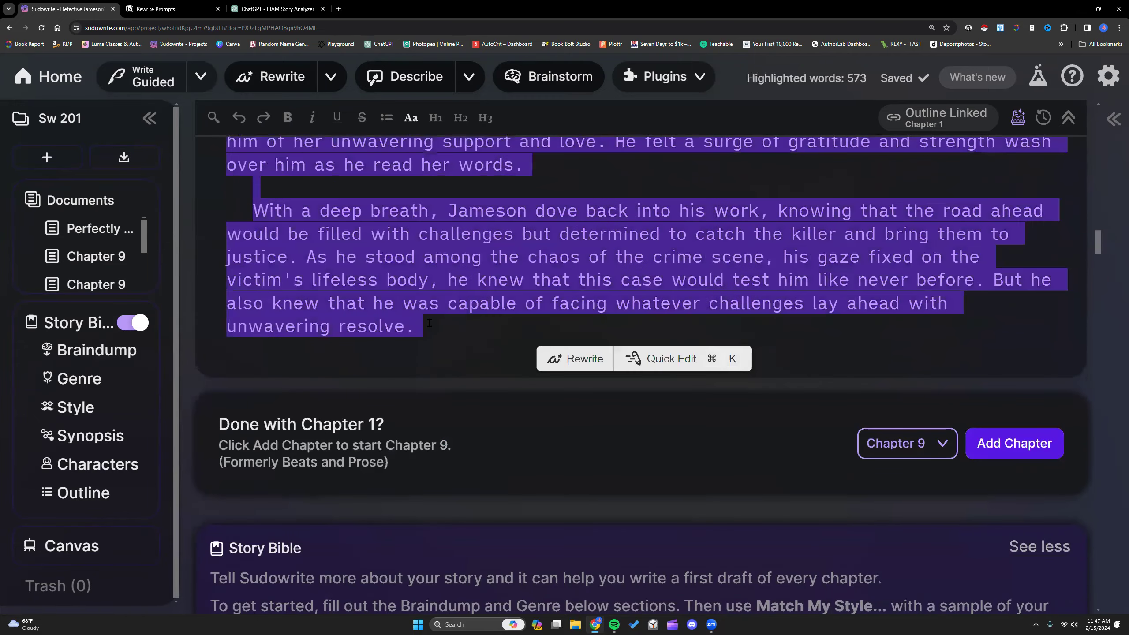
{"action": "right_click", "coordinate": [437, 270]}
{"action": "left_click", "coordinate": [485, 458]}
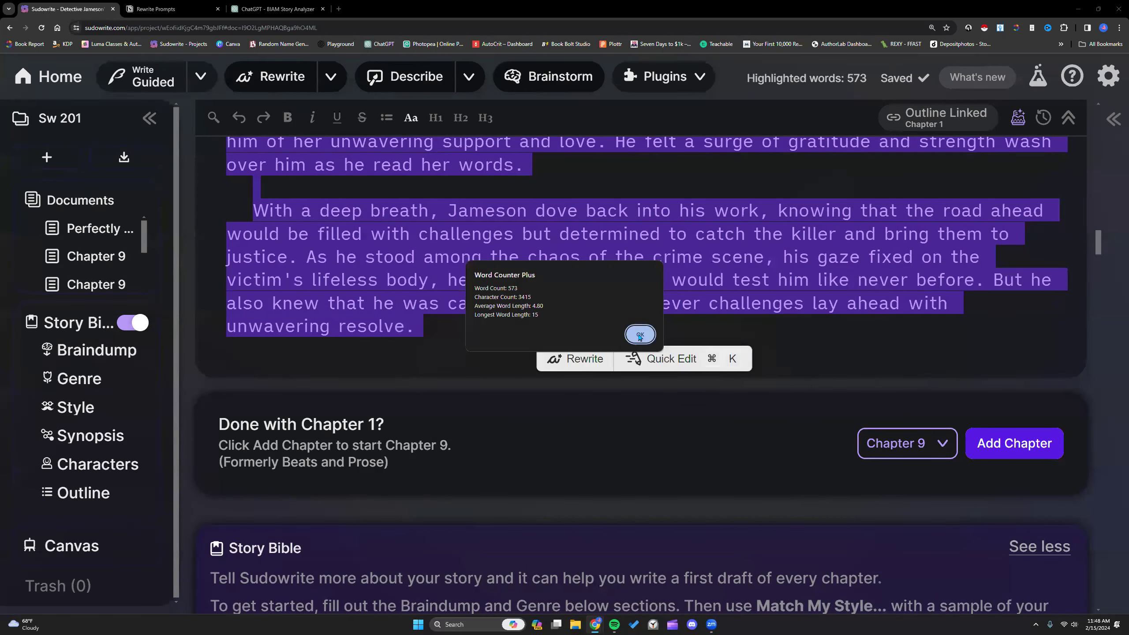
{"action": "left_click", "coordinate": [639, 336]}
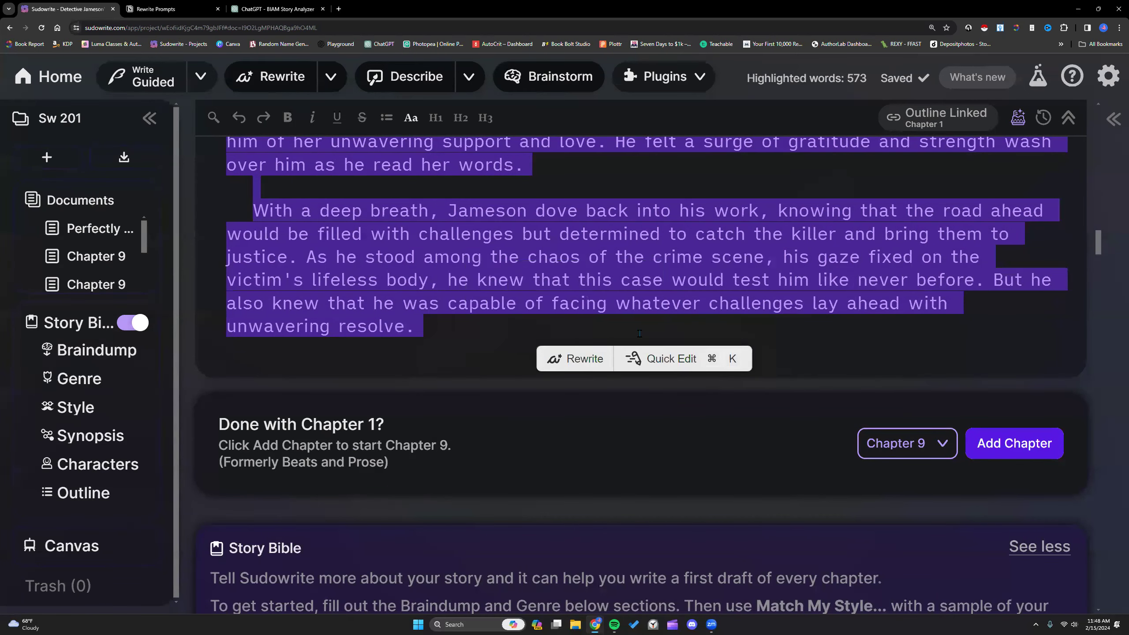
{"action": "left_click", "coordinate": [991, 308]}
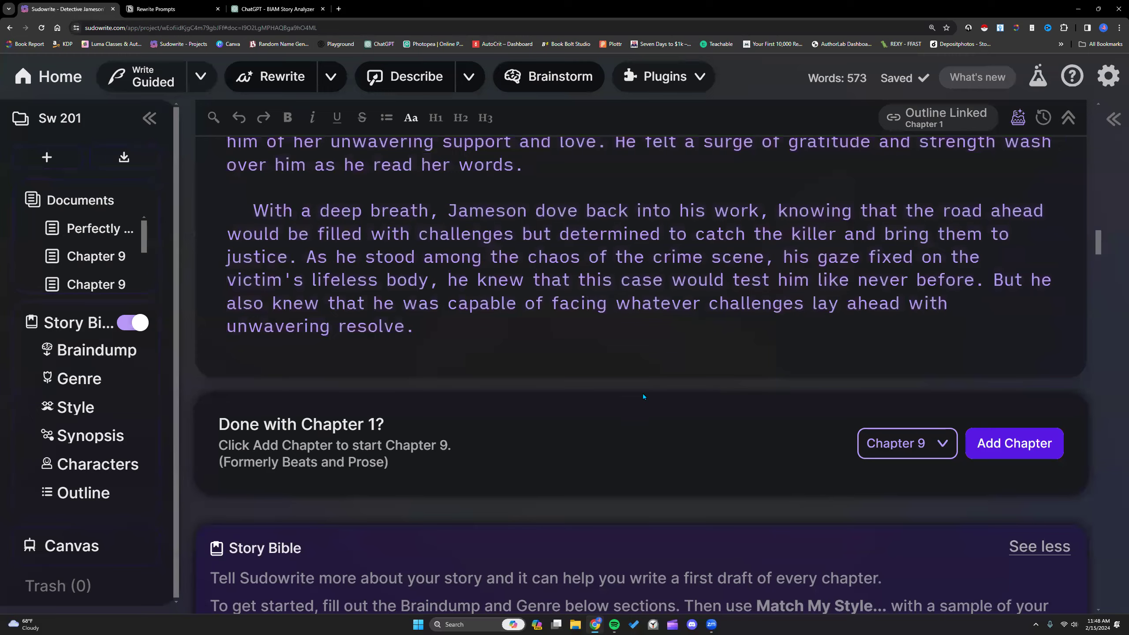
Step: Reopen the History panel next to the Step 1 beats and review the beats alongside the custom rewrite prompt
{"action": "scroll", "coordinate": [643, 395], "scroll_direction": "up", "scroll_amount": 6}
{"action": "scroll", "coordinate": [639, 400], "scroll_direction": "up", "scroll_amount": 15}
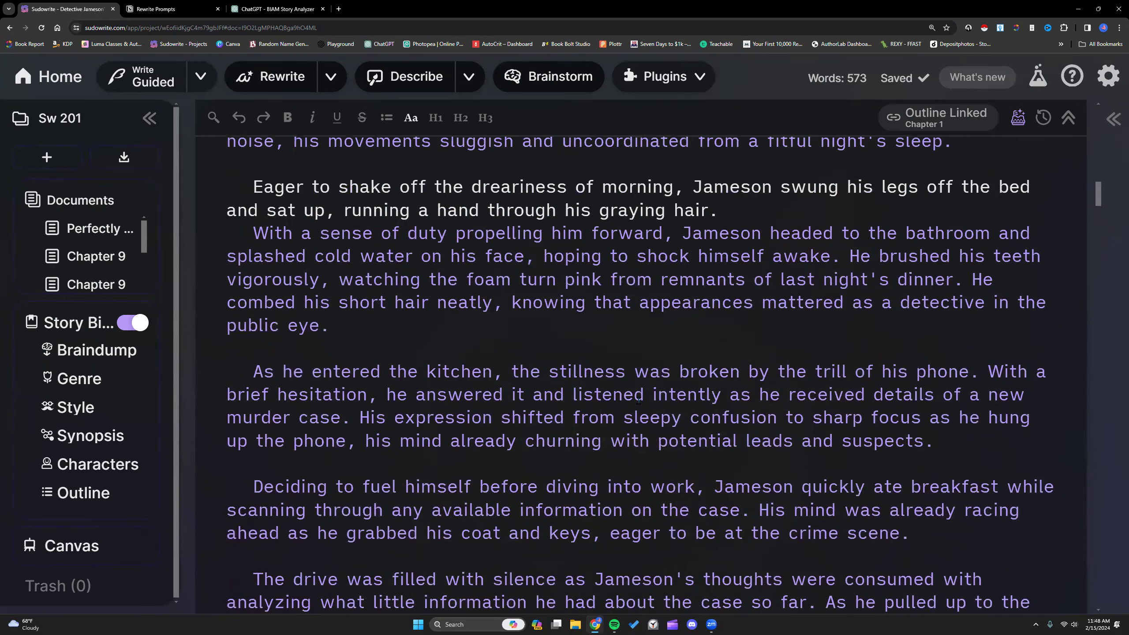
{"action": "scroll", "coordinate": [639, 401], "scroll_direction": "up", "scroll_amount": 2}
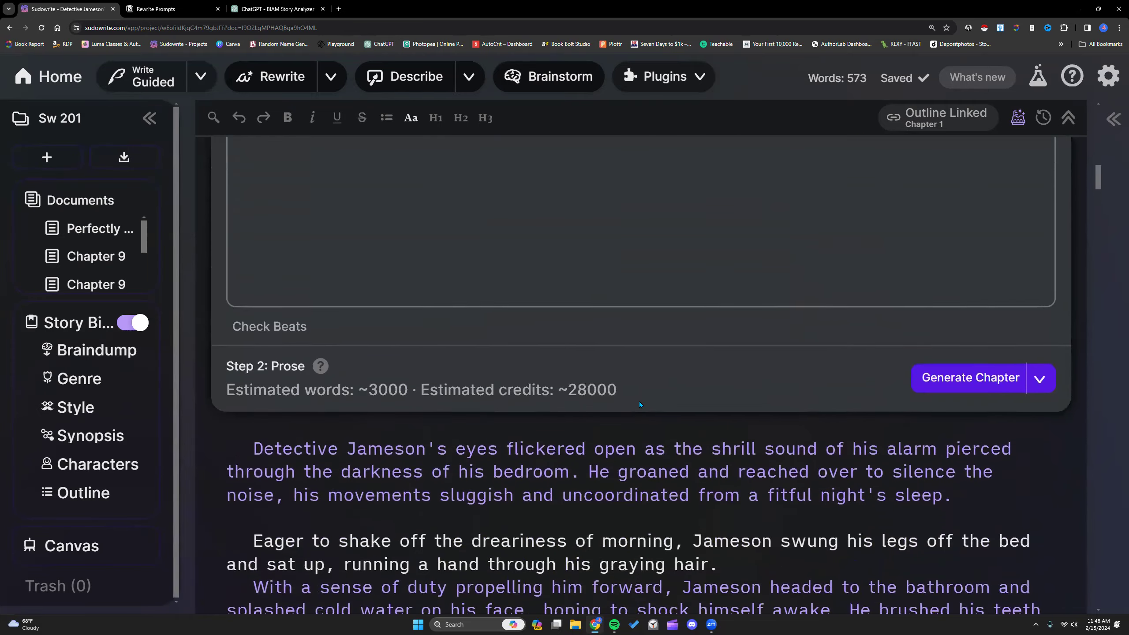
{"action": "scroll", "coordinate": [639, 401], "scroll_direction": "up", "scroll_amount": 10}
{"action": "scroll", "coordinate": [638, 401], "scroll_direction": "up", "scroll_amount": 2}
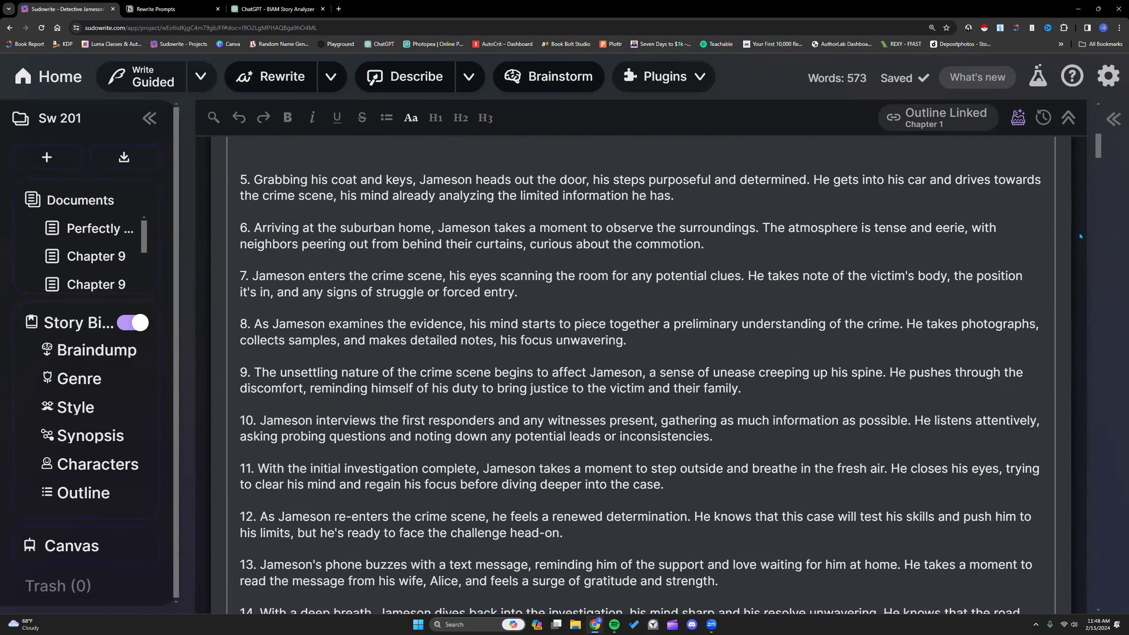
{"action": "left_click", "coordinate": [1113, 119]}
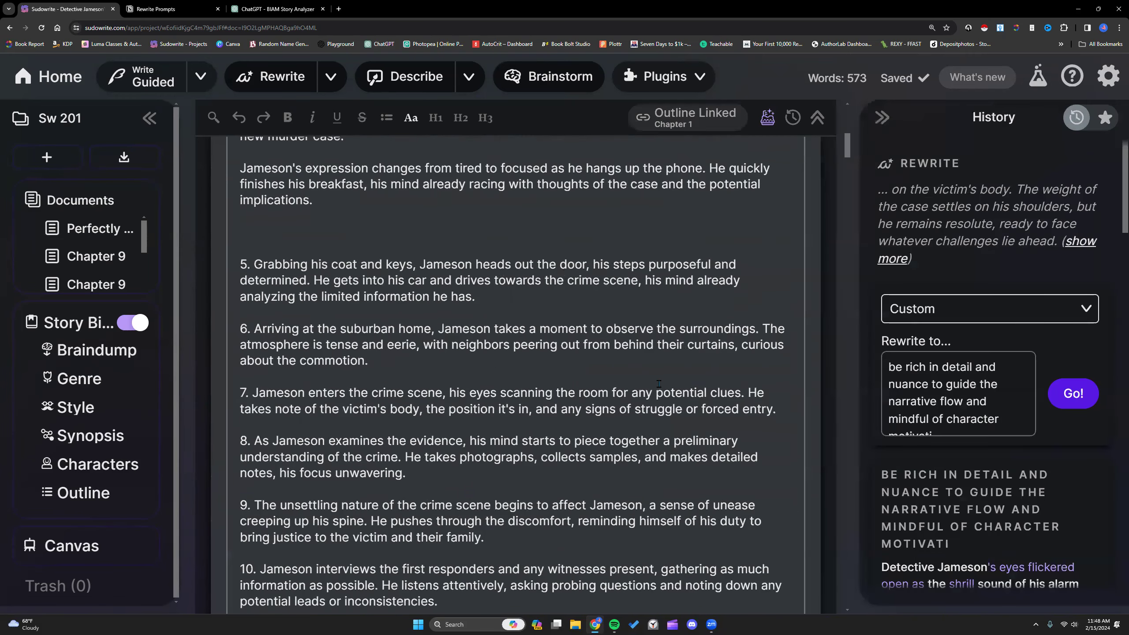
{"action": "scroll", "coordinate": [660, 388], "scroll_direction": "up", "scroll_amount": 7}
{"action": "scroll", "coordinate": [659, 388], "scroll_direction": "down", "scroll_amount": 4}
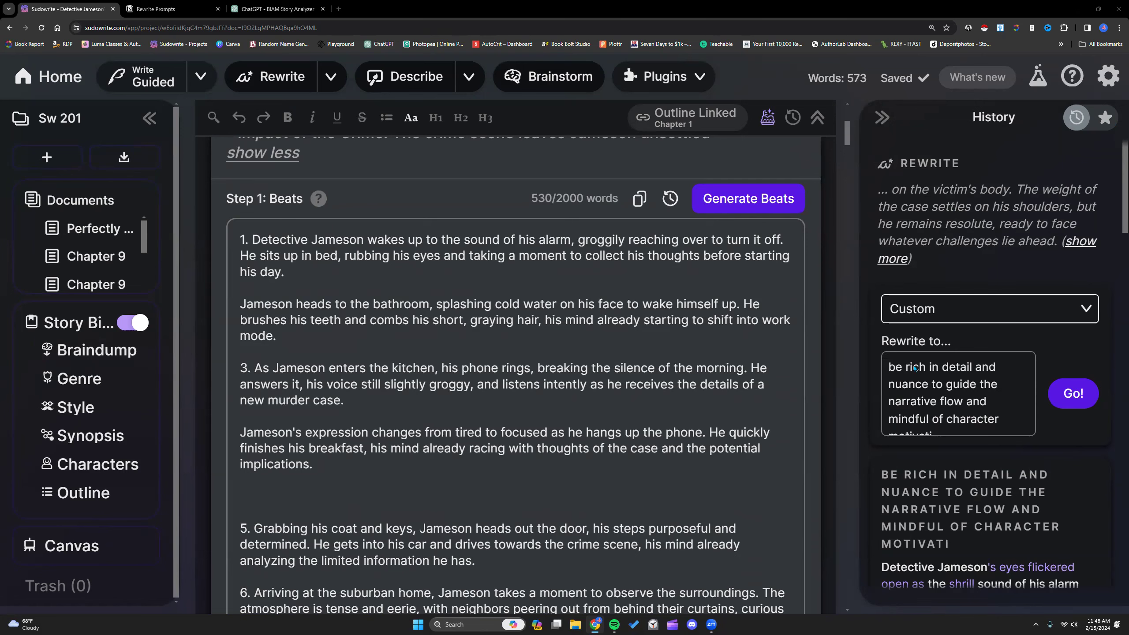
{"action": "scroll", "coordinate": [519, 352], "scroll_direction": "down", "scroll_amount": 1}
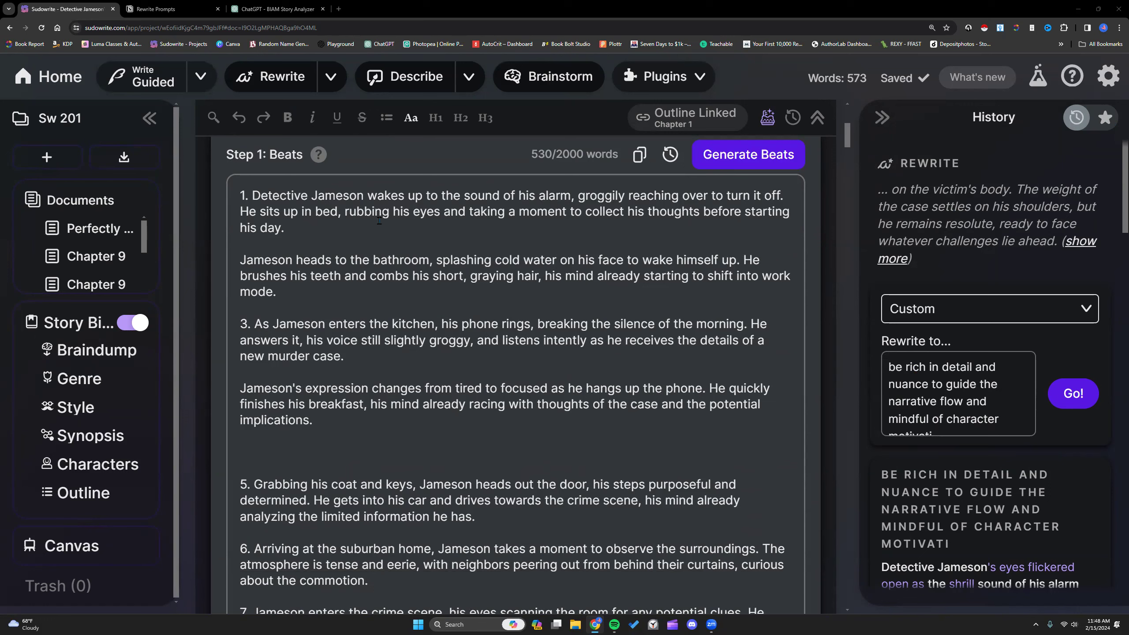
Step: Add the sample beat "Sarah walks into the coffee shop and sees a man leaning against the counter." after beat 15
{"action": "left_click", "coordinate": [244, 212]}
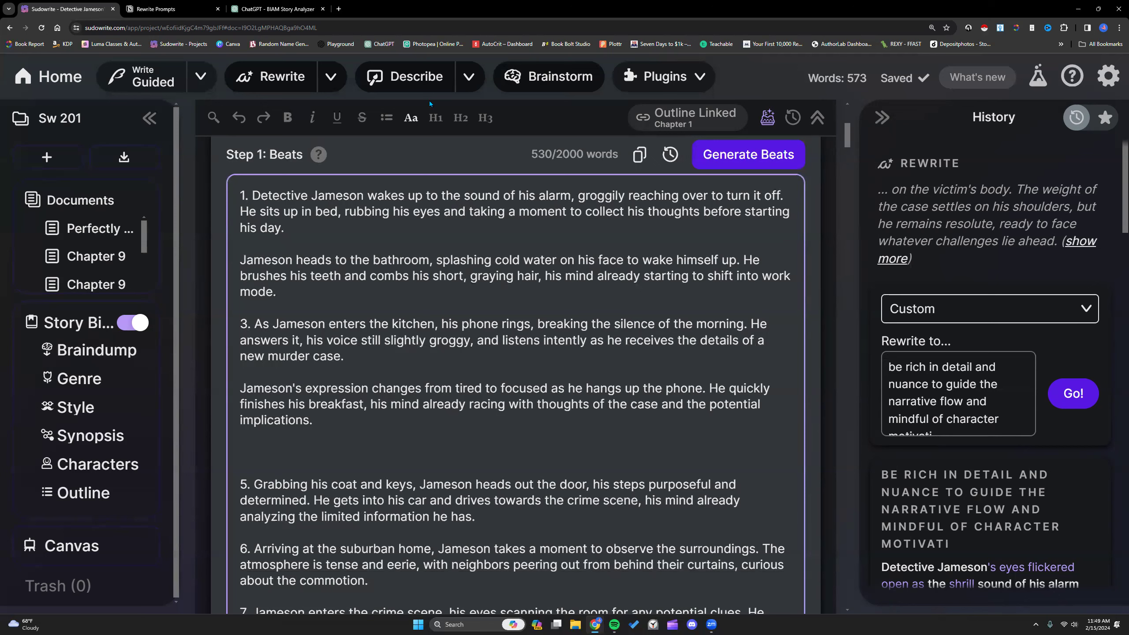
{"action": "scroll", "coordinate": [271, 262], "scroll_direction": "down", "scroll_amount": 15}
{"action": "key", "text": "Return"}
{"action": "type", "text": "Sarah walks into the coffee shop and sees a man leaning against the counter."}
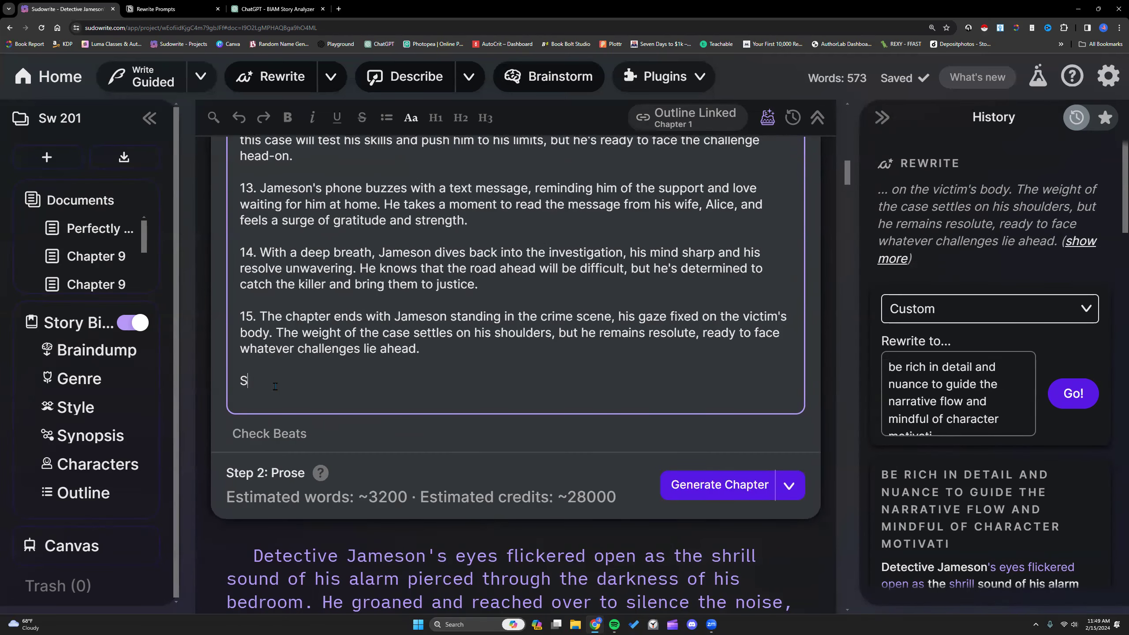
Step: Point out "a man" in the sample coffee shop beat and add extra blank lines between it and beat 15
{"action": "left_click_drag", "start_coordinate": [491, 381], "coordinate": [527, 382]}
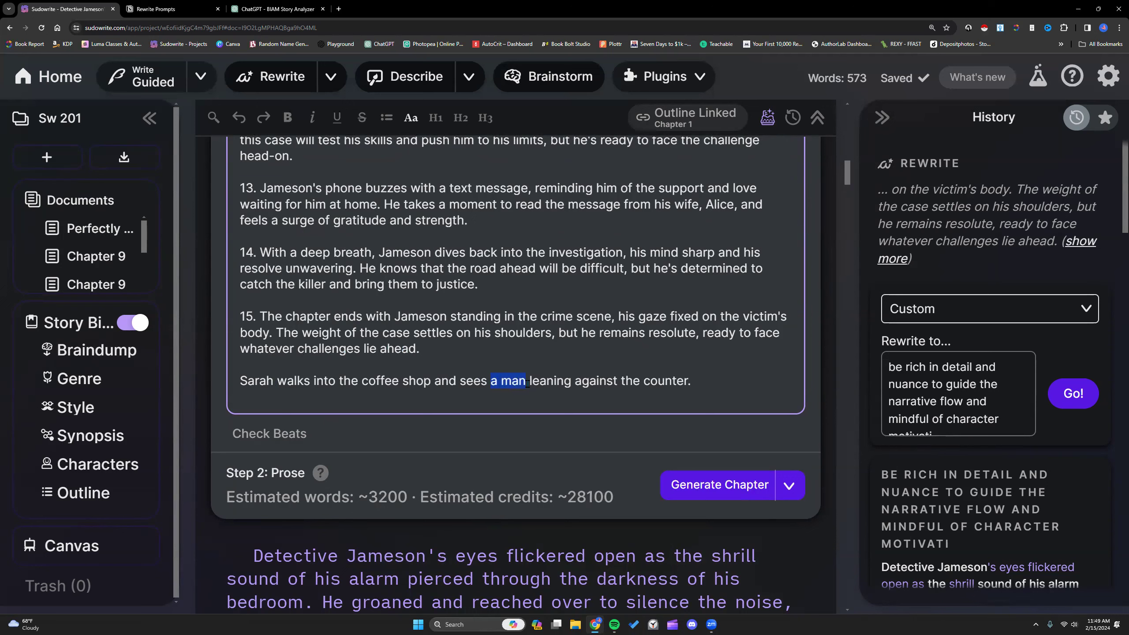
{"action": "left_click", "coordinate": [527, 381]}
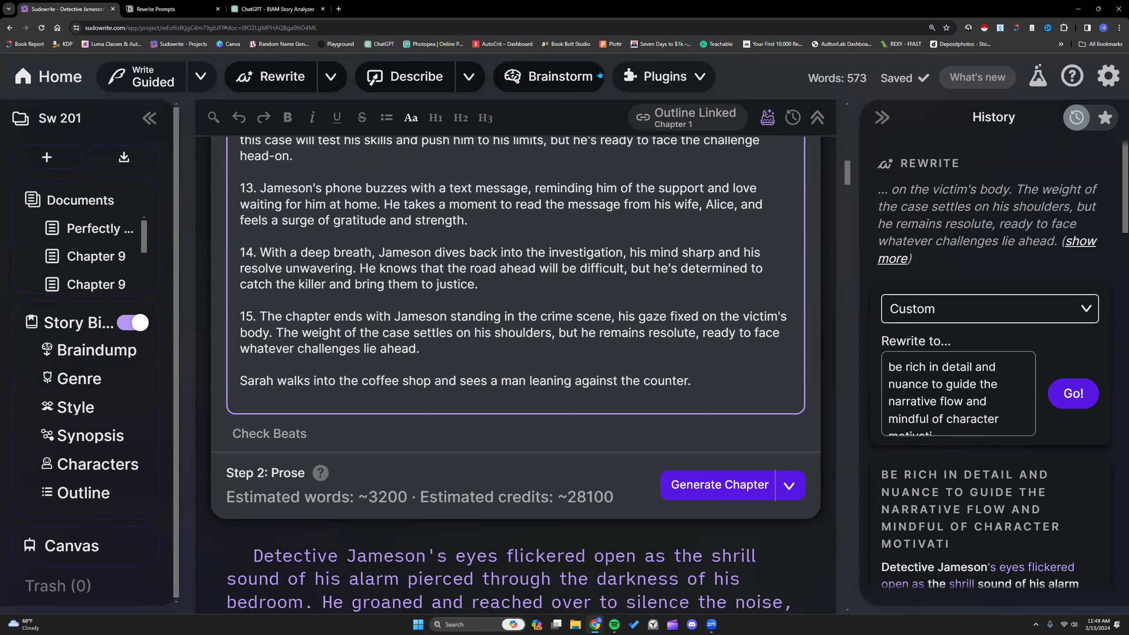
{"action": "left_click_drag", "start_coordinate": [240, 381], "coordinate": [711, 383]}
{"action": "left_click", "coordinate": [731, 387]}
{"action": "left_click", "coordinate": [518, 352]}
{"action": "key", "text": "Return"}
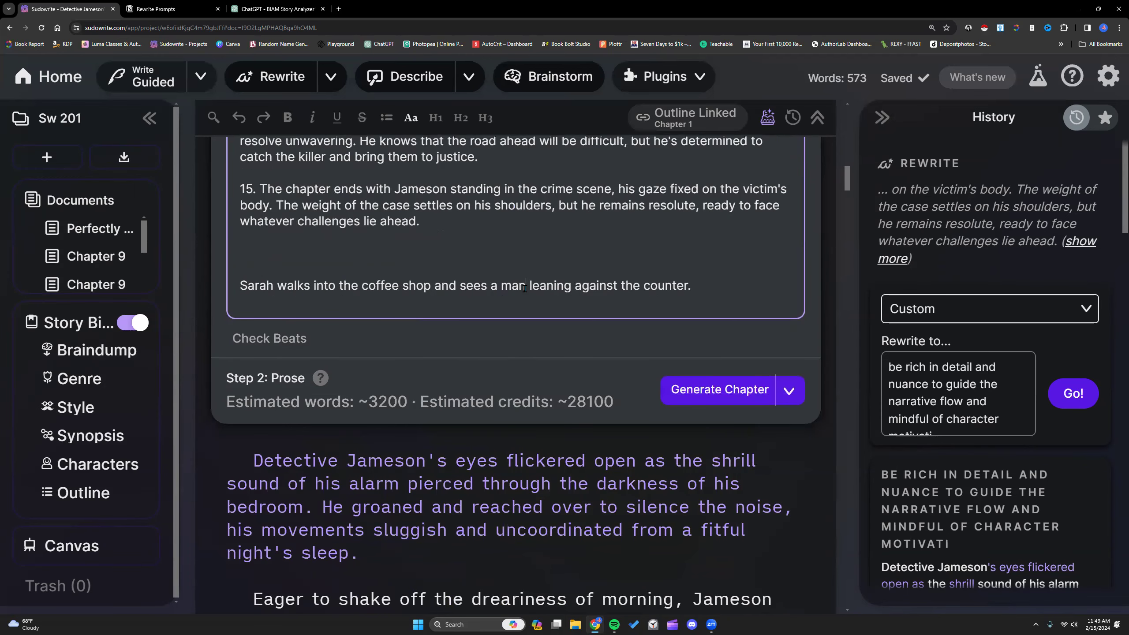
Step: Highlight "a man" in the separated coffee shop beat to examine its vague wording
{"action": "left_click", "coordinate": [491, 284]}
{"action": "left_click_drag", "start_coordinate": [493, 281], "coordinate": [527, 285]}
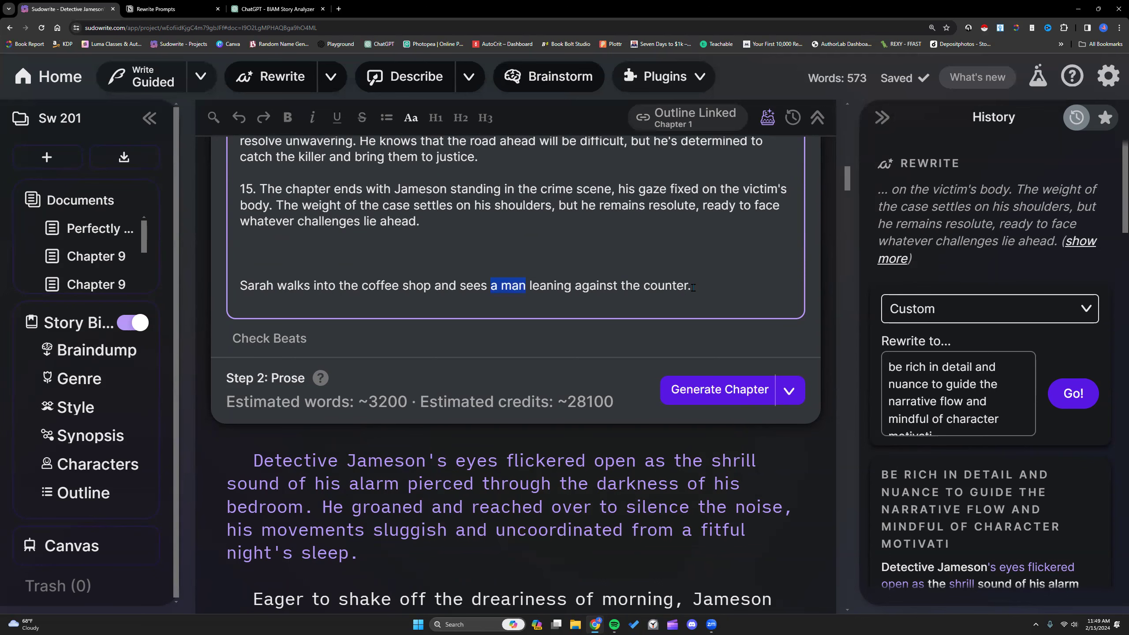
{"action": "left_click", "coordinate": [526, 285]}
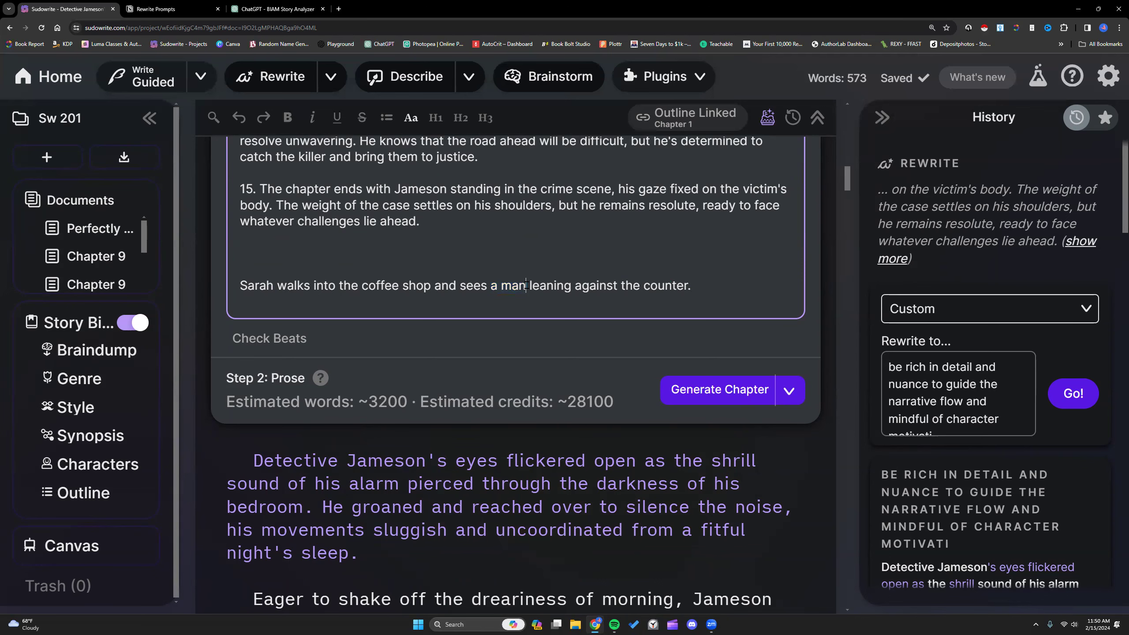
{"action": "scroll", "coordinate": [526, 285], "scroll_direction": "up", "scroll_amount": 3}
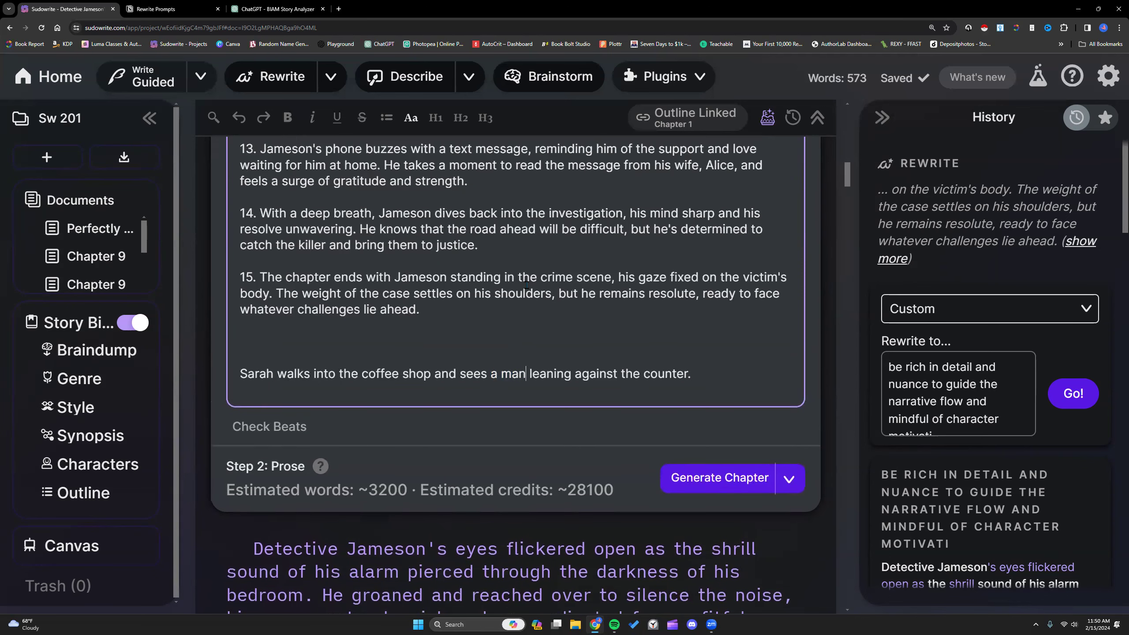
Step: Examine the mention of the victim in beat 15 and review the wording of the preceding beats back to beat 8
{"action": "left_click_drag", "start_coordinate": [739, 322], "coordinate": [743, 328]}
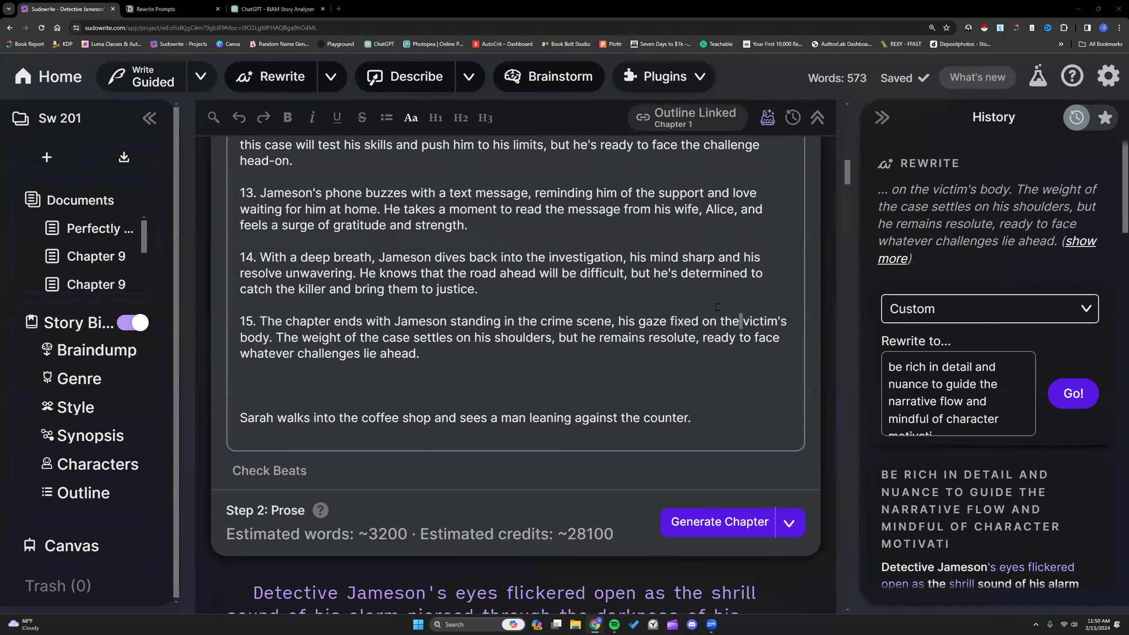
{"action": "left_click", "coordinate": [741, 320]}
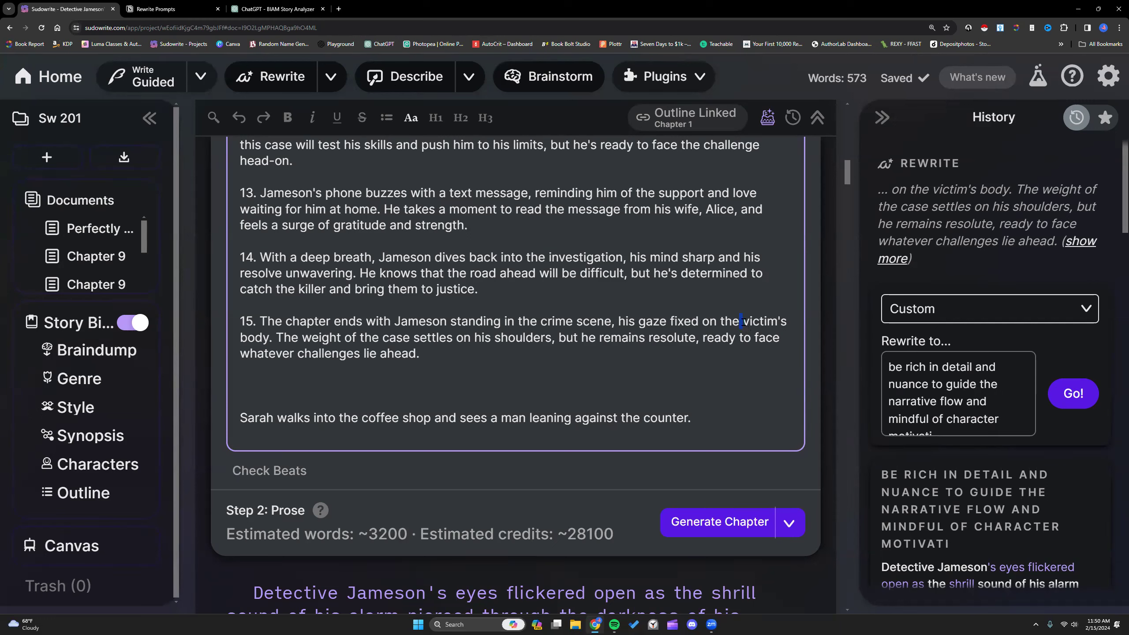
{"action": "left_click", "coordinate": [753, 321]}
{"action": "scroll", "coordinate": [480, 304], "scroll_direction": "up", "scroll_amount": 2}
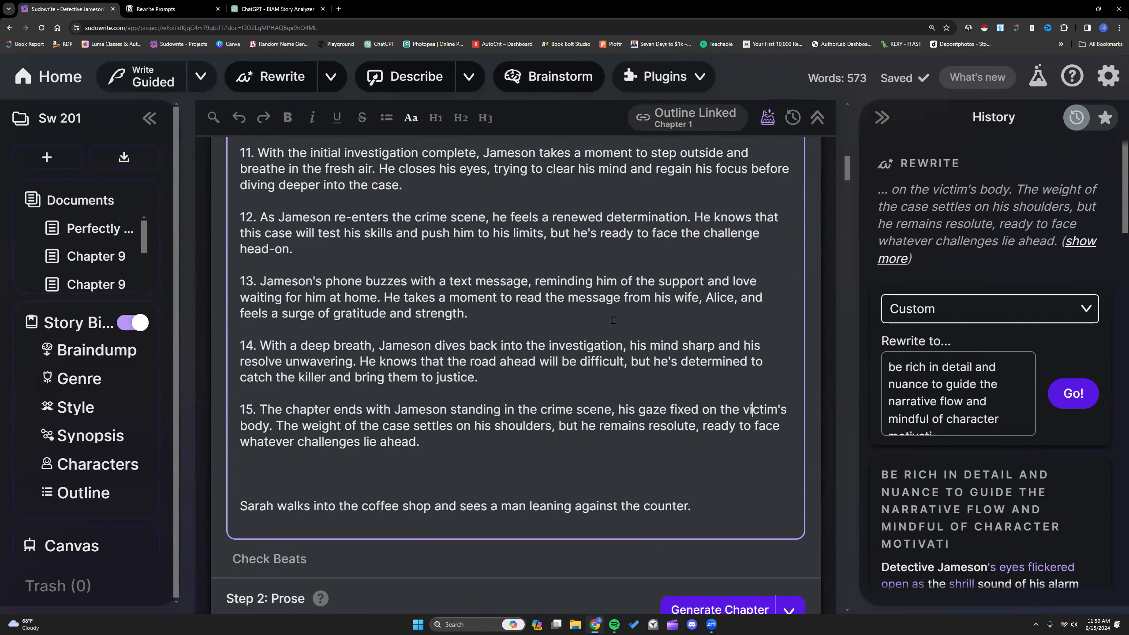
{"action": "scroll", "coordinate": [431, 328], "scroll_direction": "up", "scroll_amount": 2}
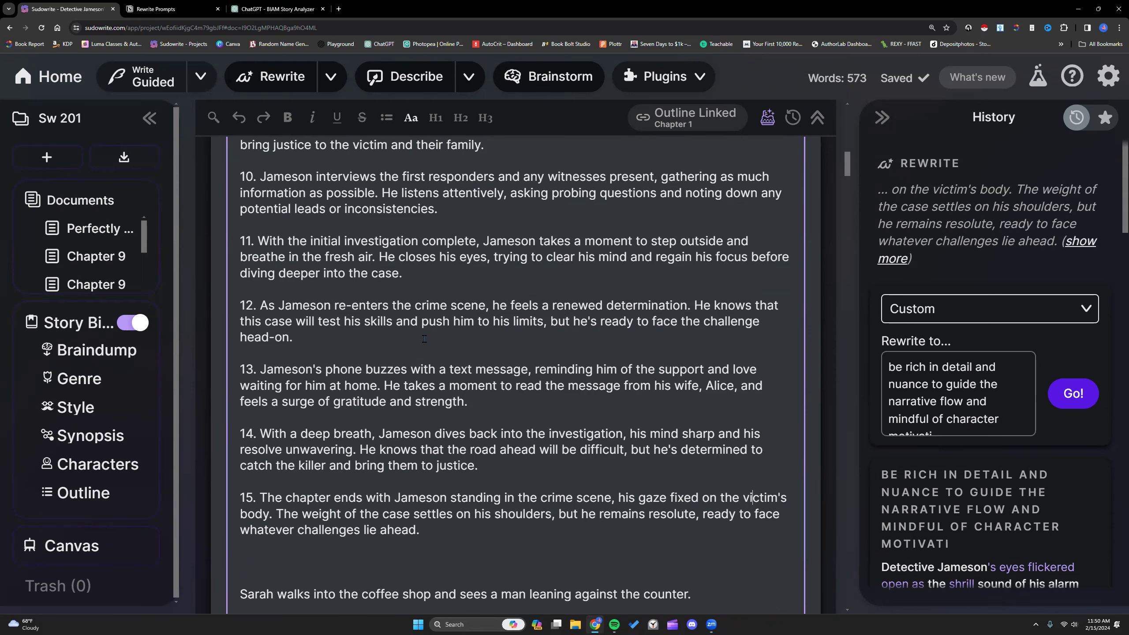
{"action": "scroll", "coordinate": [424, 339], "scroll_direction": "up", "scroll_amount": 3}
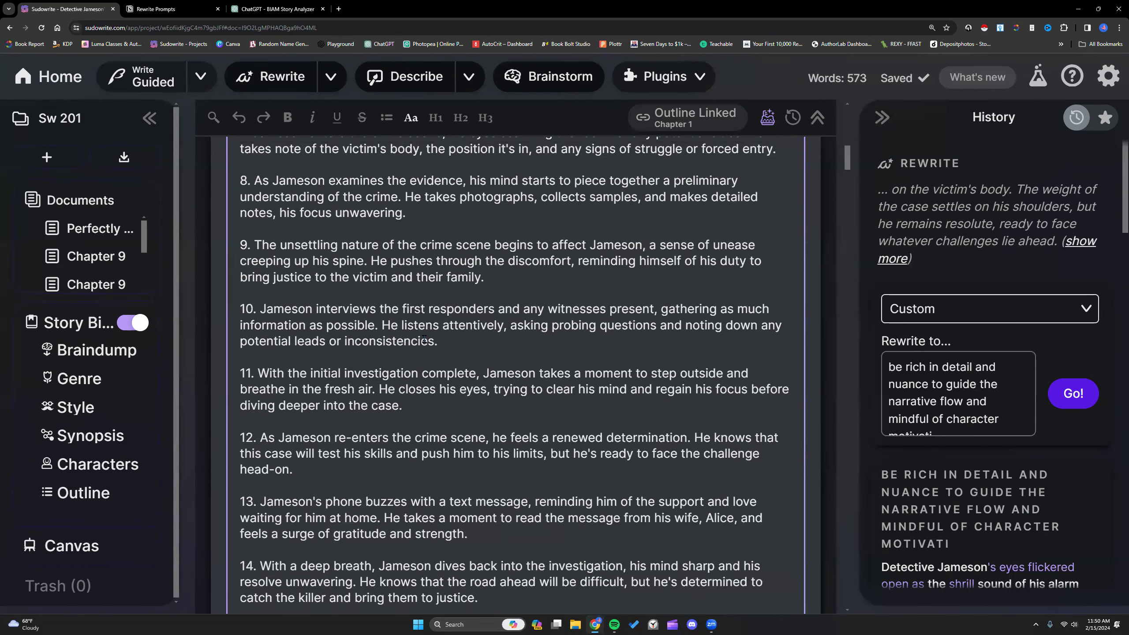
{"action": "scroll", "coordinate": [424, 339], "scroll_direction": "down", "scroll_amount": 1}
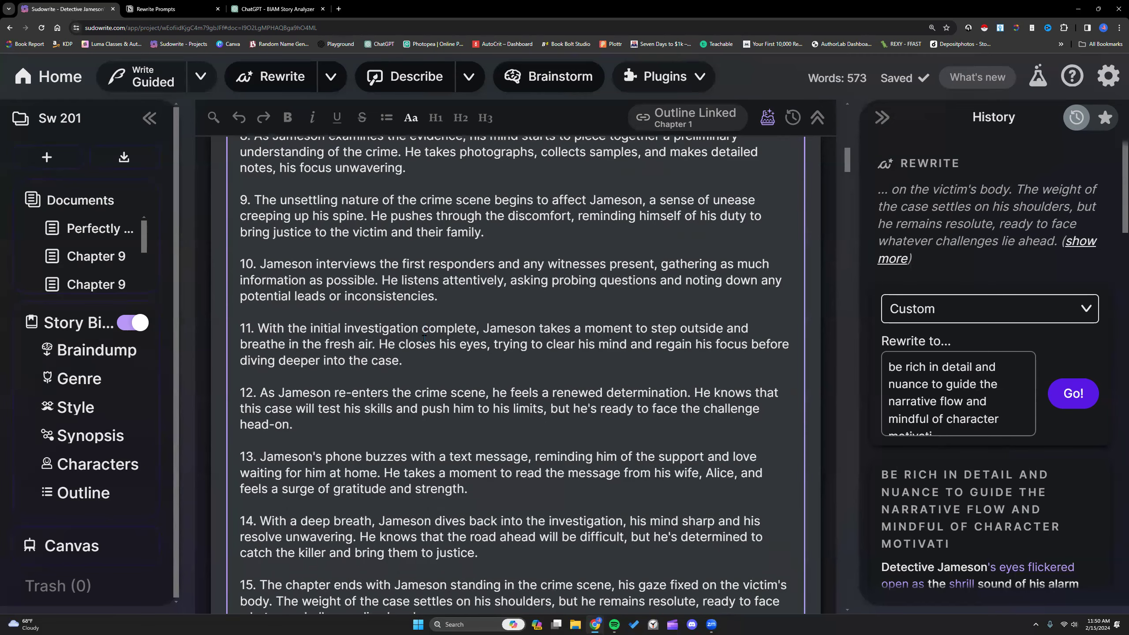
{"action": "scroll", "coordinate": [424, 339], "scroll_direction": "down", "scroll_amount": 1}
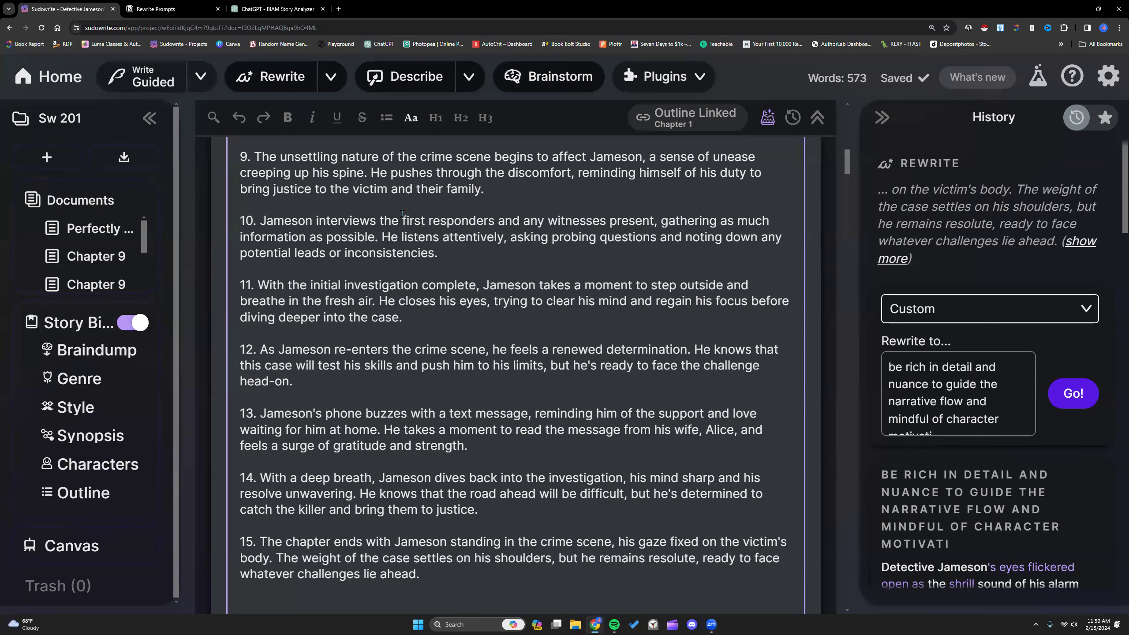
Step: Highlight the phrase "first responders and any witnesses present" in beat 10 to examine its wording
{"action": "left_click_drag", "start_coordinate": [402, 218], "coordinate": [495, 218]}
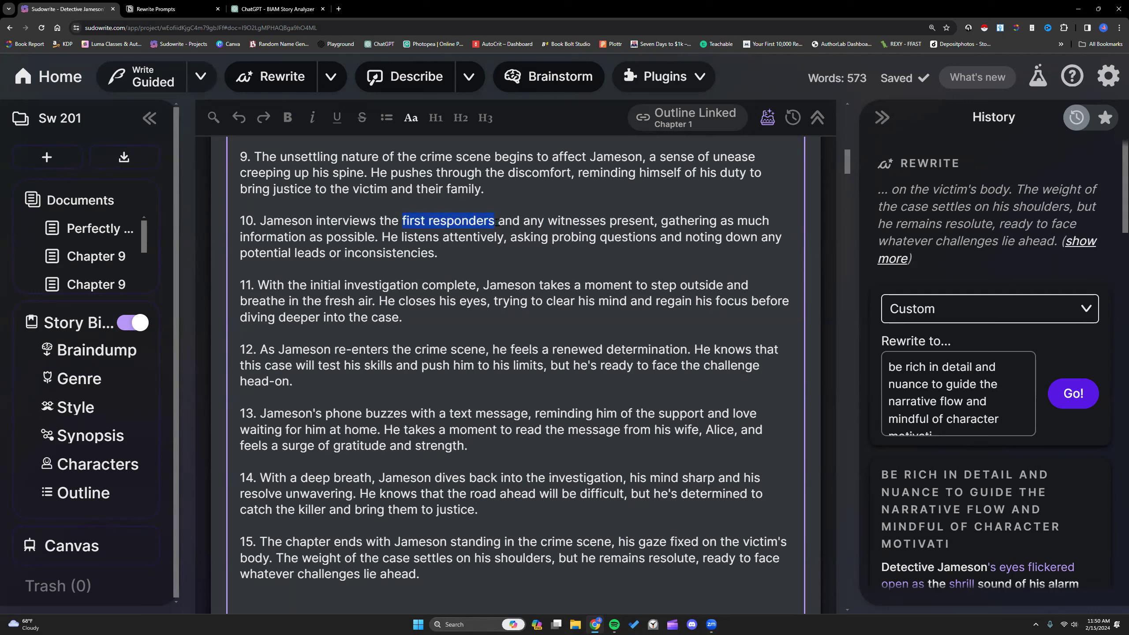
{"action": "left_click", "coordinate": [481, 221]}
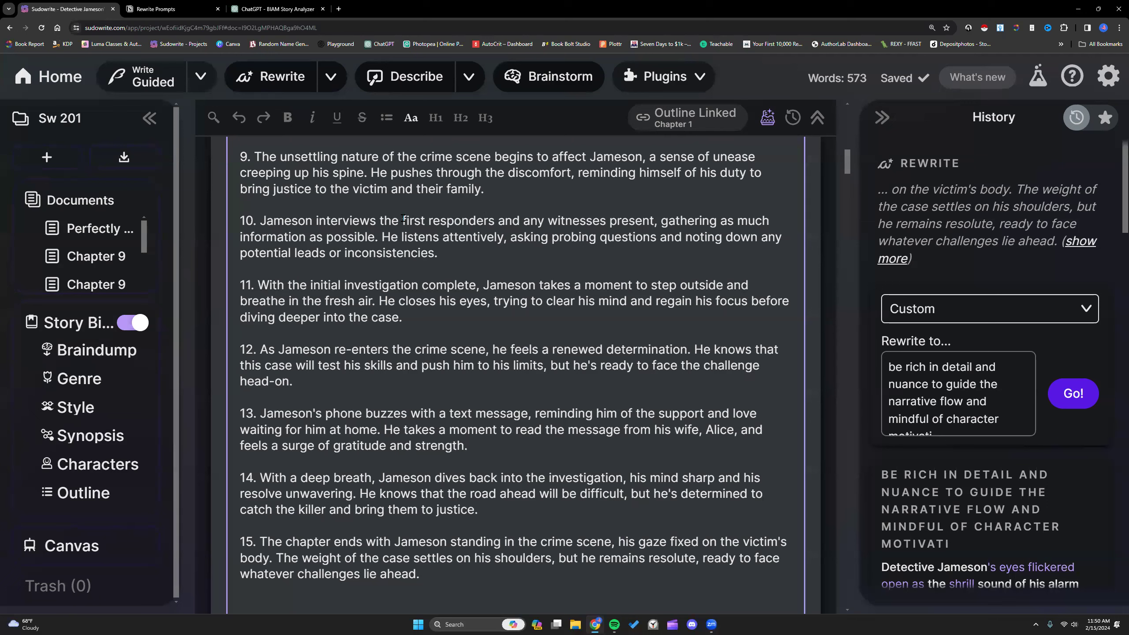
{"action": "left_click_drag", "start_coordinate": [402, 218], "coordinate": [655, 221]}
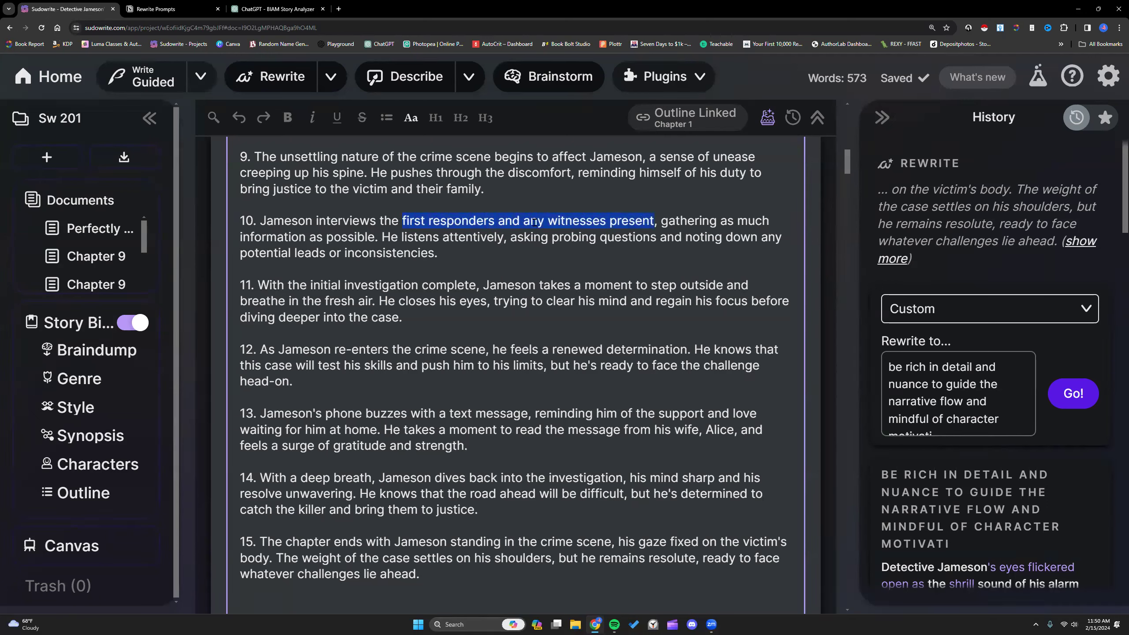
{"action": "left_click", "coordinate": [608, 218]}
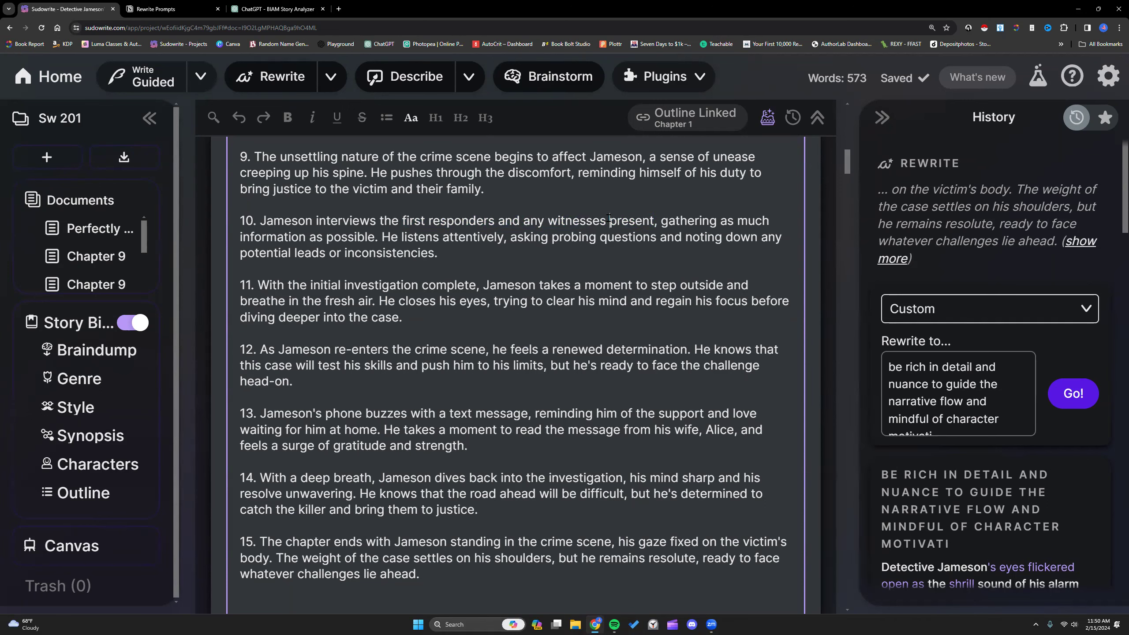
Step: Replace "a man" with "Michael" in the coffee shop beat that follows beat 15
{"action": "scroll", "coordinate": [528, 299], "scroll_direction": "up", "scroll_amount": 1}
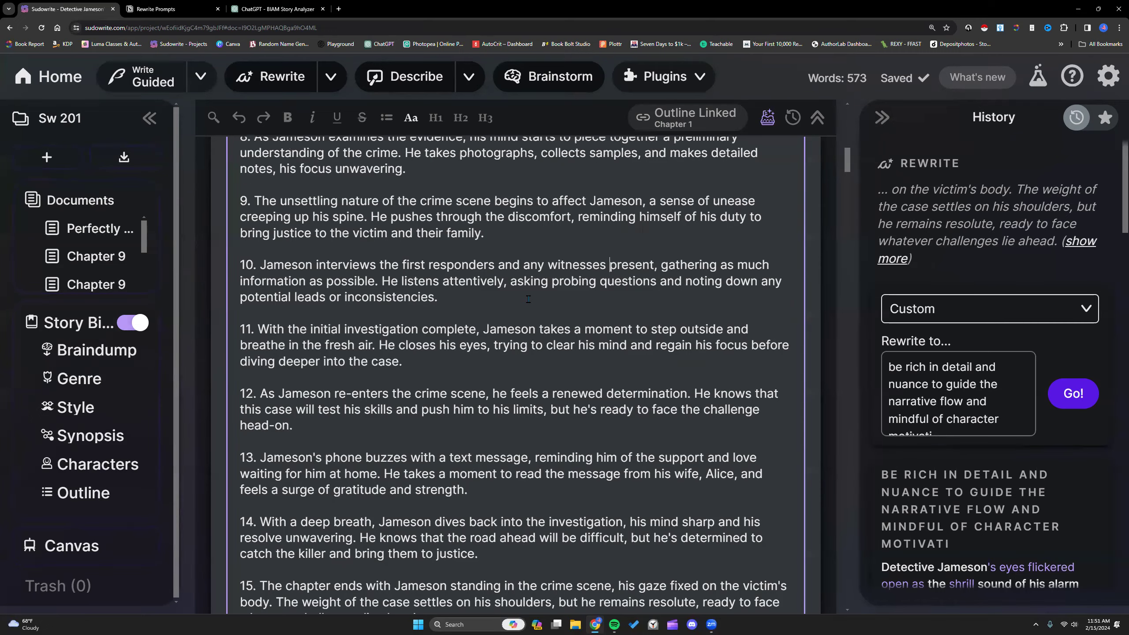
{"action": "scroll", "coordinate": [528, 299], "scroll_direction": "down", "scroll_amount": 8}
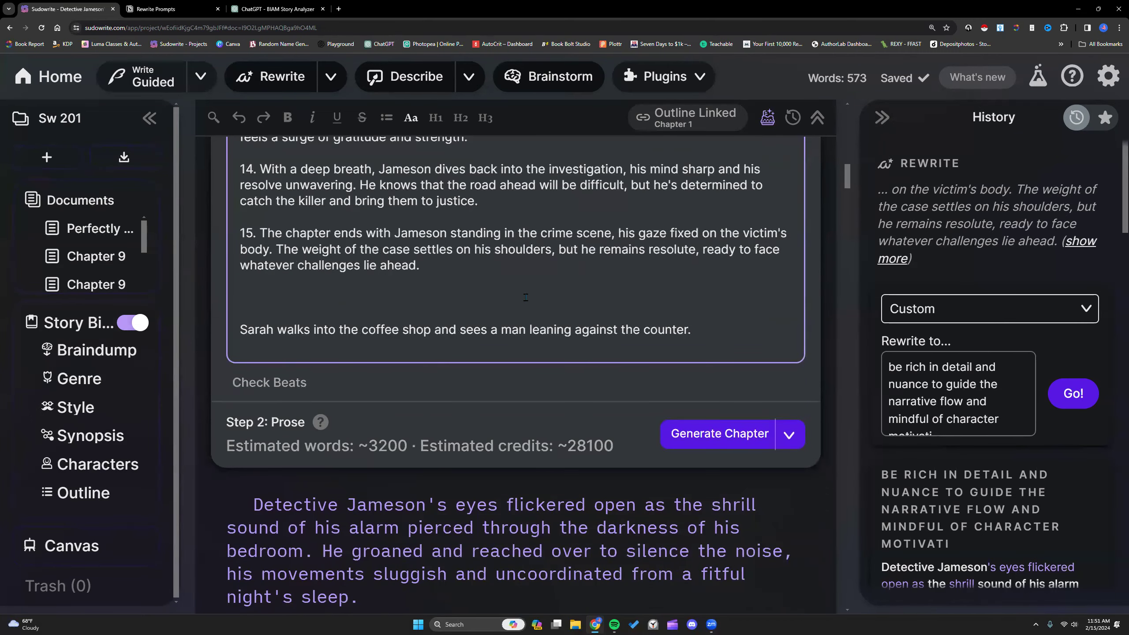
{"action": "left_click_drag", "start_coordinate": [491, 330], "coordinate": [525, 329]}
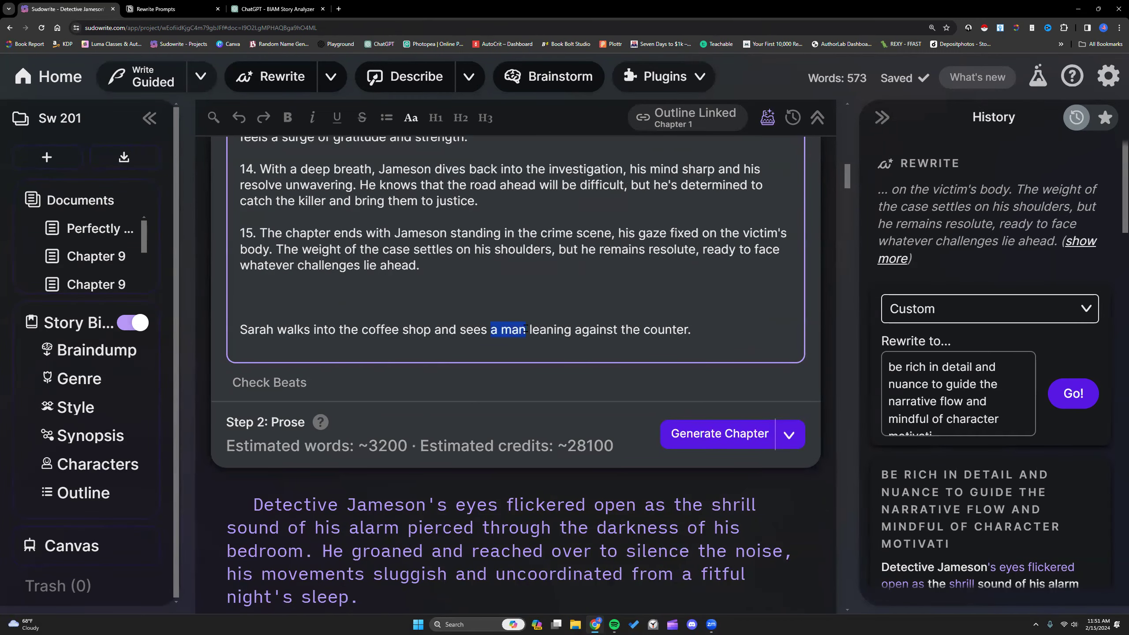
{"action": "type", "text": "Michael"}
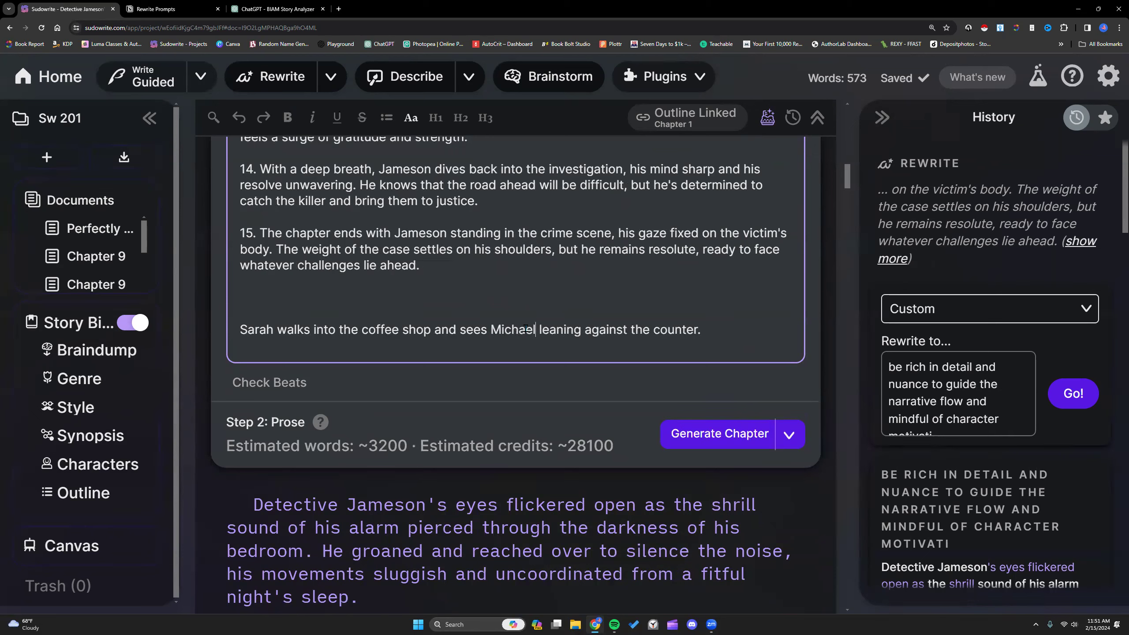
{"action": "left_click", "coordinate": [490, 329]}
{"action": "left_click_drag", "start_coordinate": [460, 329], "coordinate": [586, 329]}
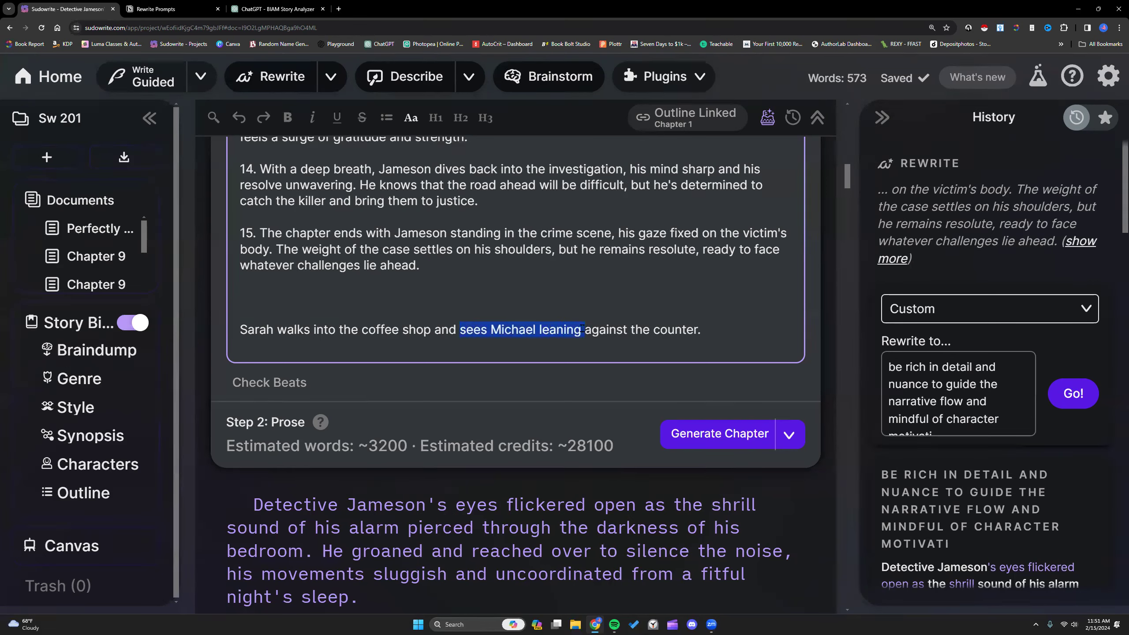
{"action": "triple_click", "coordinate": [699, 329]}
{"action": "left_click", "coordinate": [718, 329]}
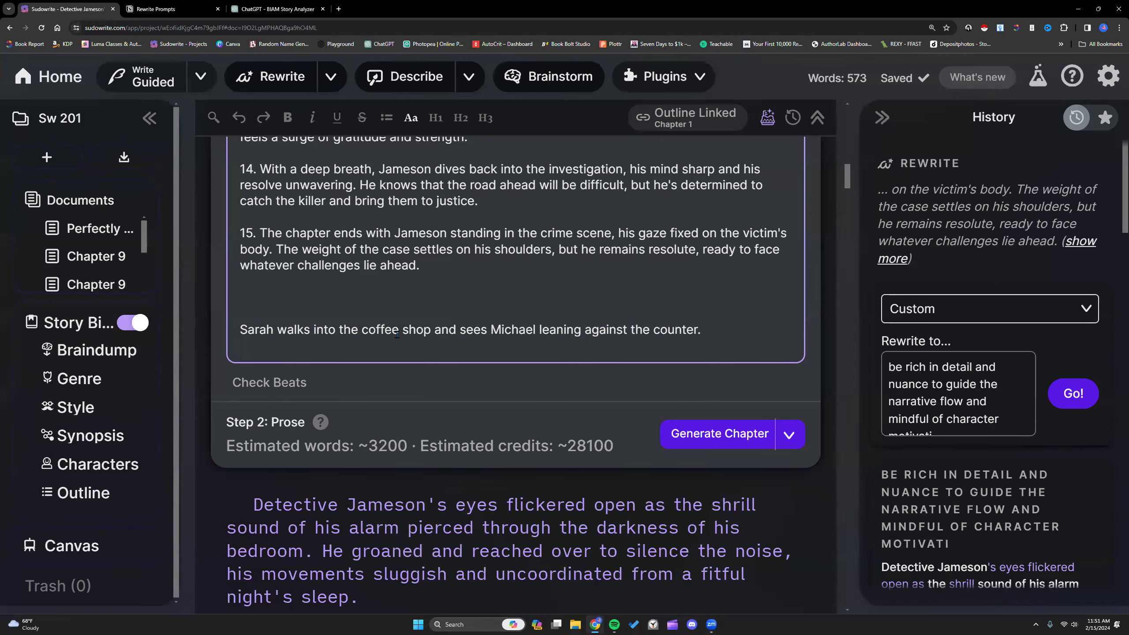
Step: Add a blank line below the coffee shop beat and place the cursor at the end of its sentence
{"action": "left_click", "coordinate": [237, 329]}
{"action": "key", "text": "Return"}
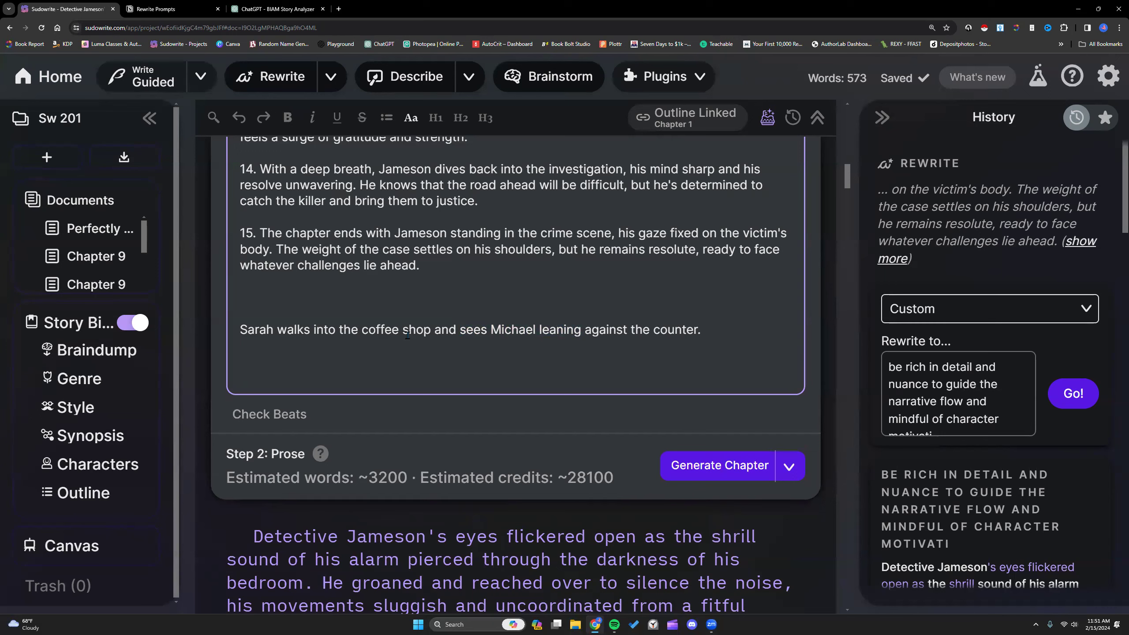
{"action": "left_click_drag", "start_coordinate": [239, 329], "coordinate": [707, 330]}
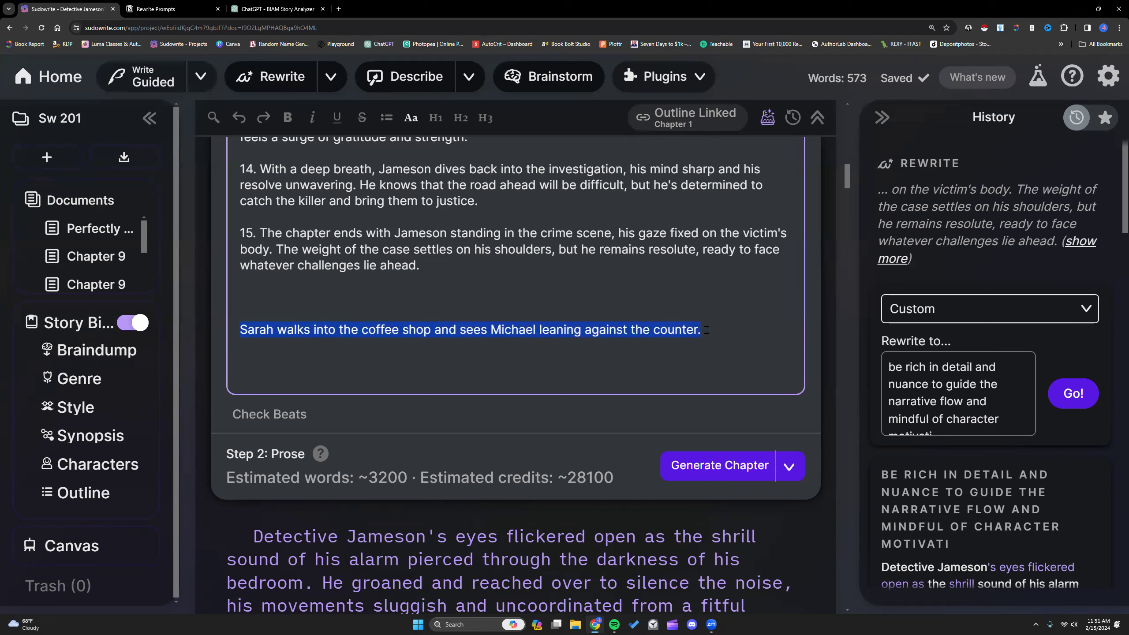
{"action": "left_click", "coordinate": [707, 330]}
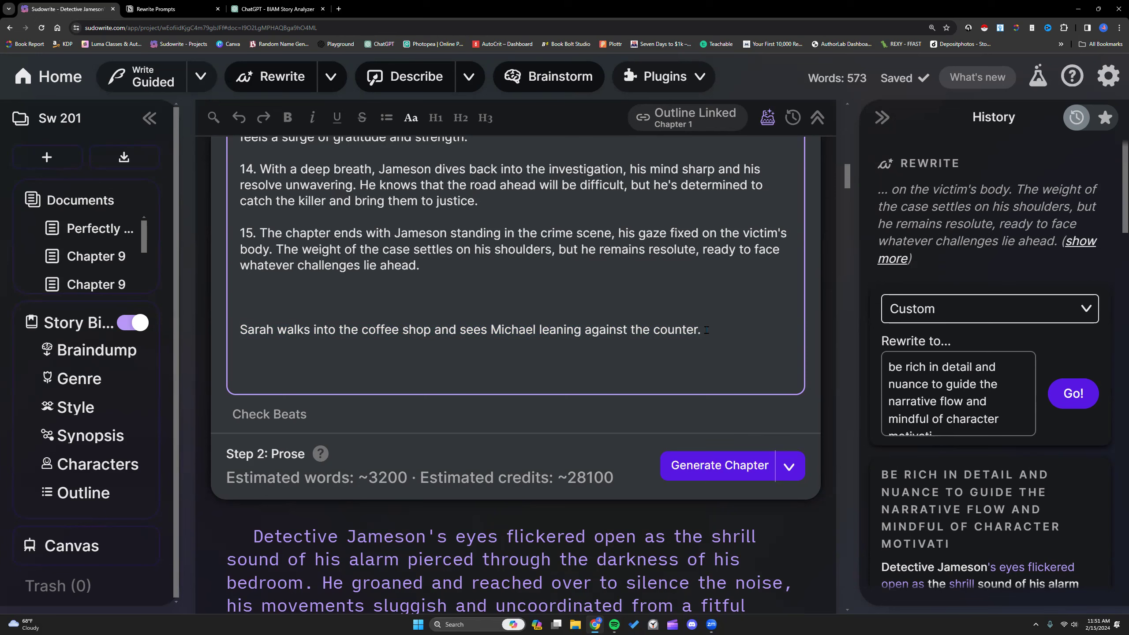
{"action": "type", "text": "9"}
{"action": "key", "text": "super+shift+s"}
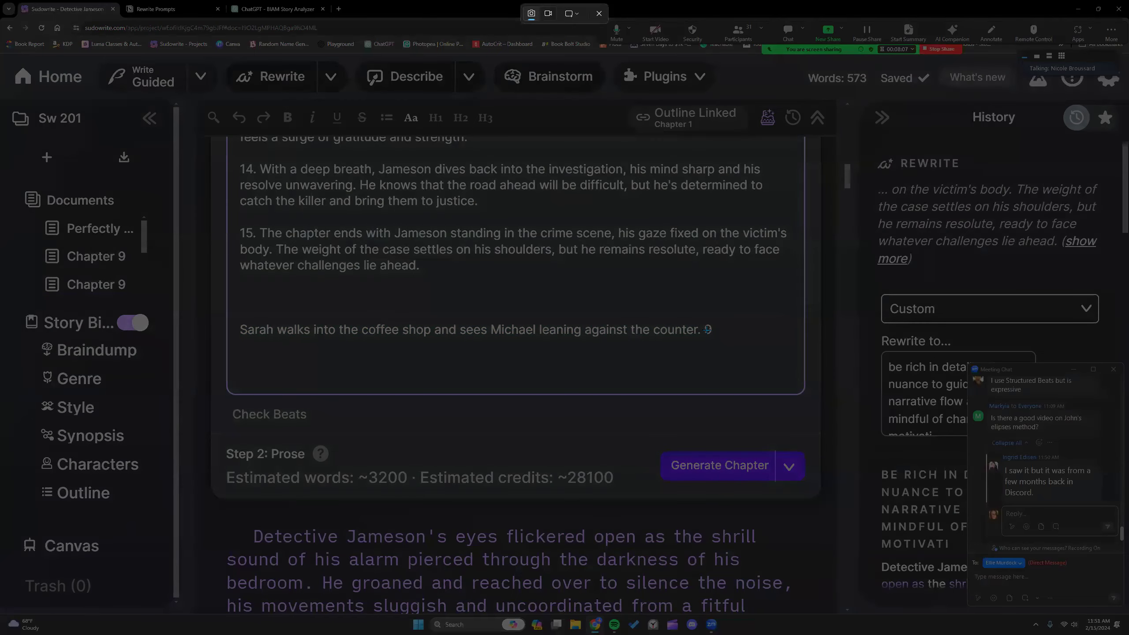
{"action": "key", "text": "Escape"}
{"action": "key", "text": "BackSpace"}
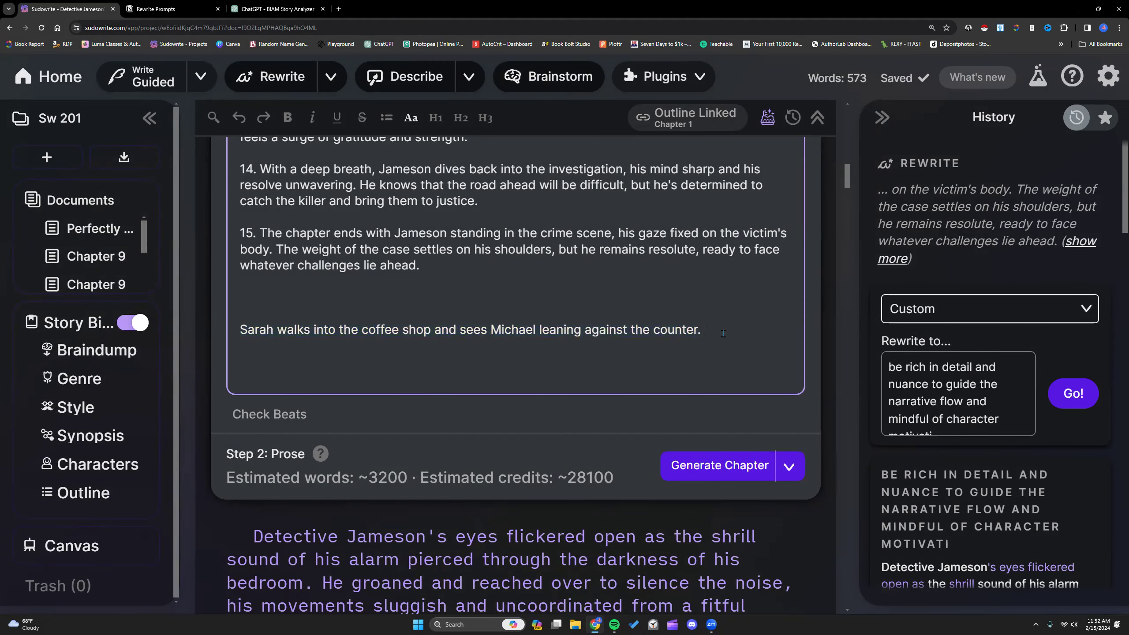
Step: Append "(Sarah and Michael do not know each other. Sarah and Michael do not talk to each other.)" to the coffee shop beat
{"action": "type", "text": "(Sarah a"}
{"action": "key", "text": "BackSpace"}
{"action": "key", "text": "BackSpace"}
{"action": "type", "text": "ah and Michael do not know each other. Sarah and Michael do not talk to each other.)"}
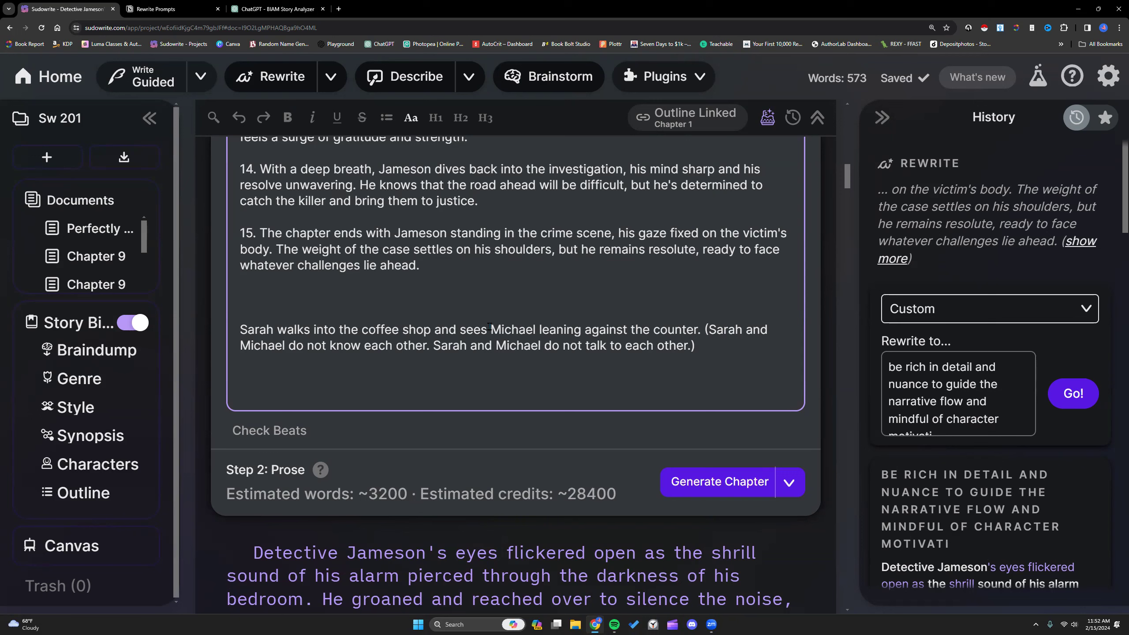
{"action": "left_click_drag", "start_coordinate": [489, 328], "coordinate": [536, 329]}
{"action": "left_click", "coordinate": [538, 330]}
{"action": "left_click_drag", "start_coordinate": [706, 328], "coordinate": [711, 352]}
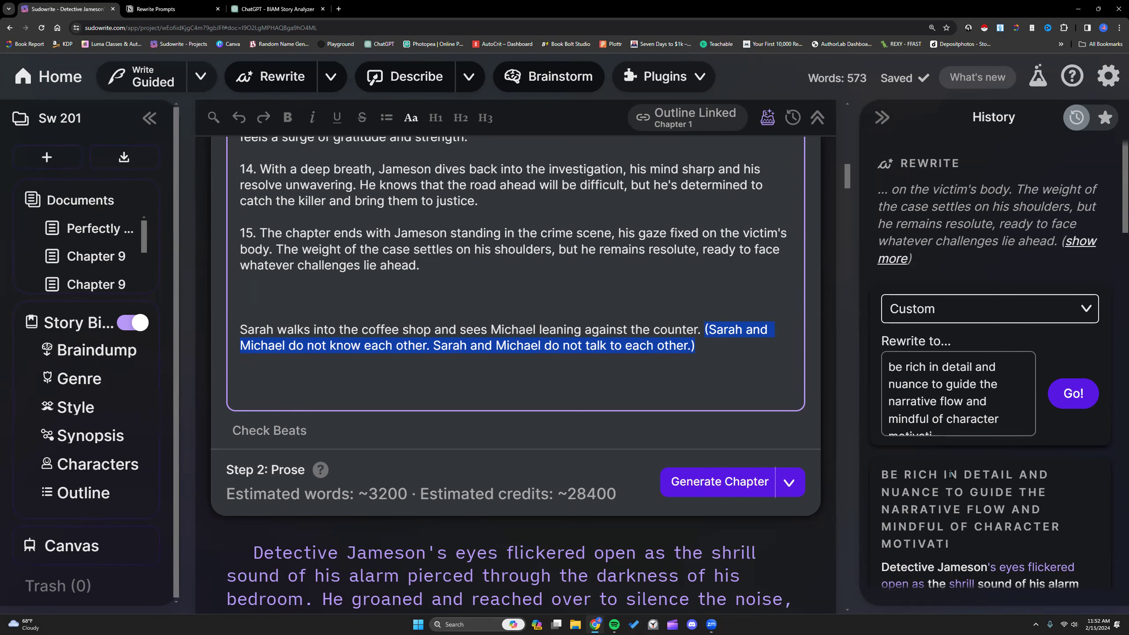
Step: Switch to YouTube in a new tab and open the video management page of the own channel
{"action": "left_click", "coordinate": [337, 8]}
{"action": "left_click", "coordinate": [498, 215]}
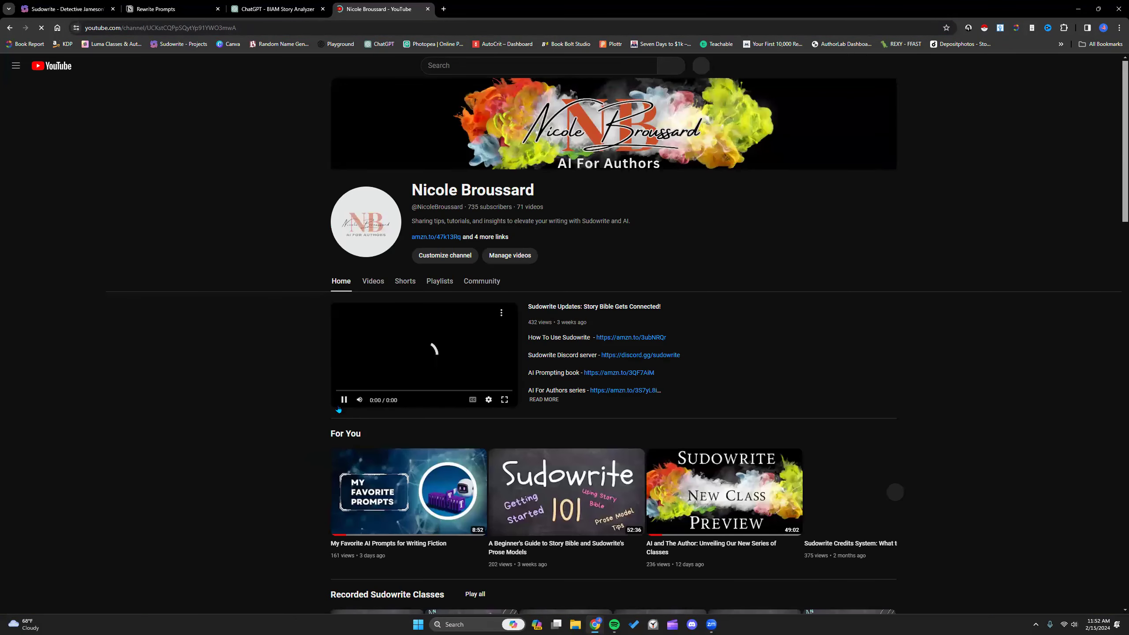
{"action": "left_click", "coordinate": [438, 281]}
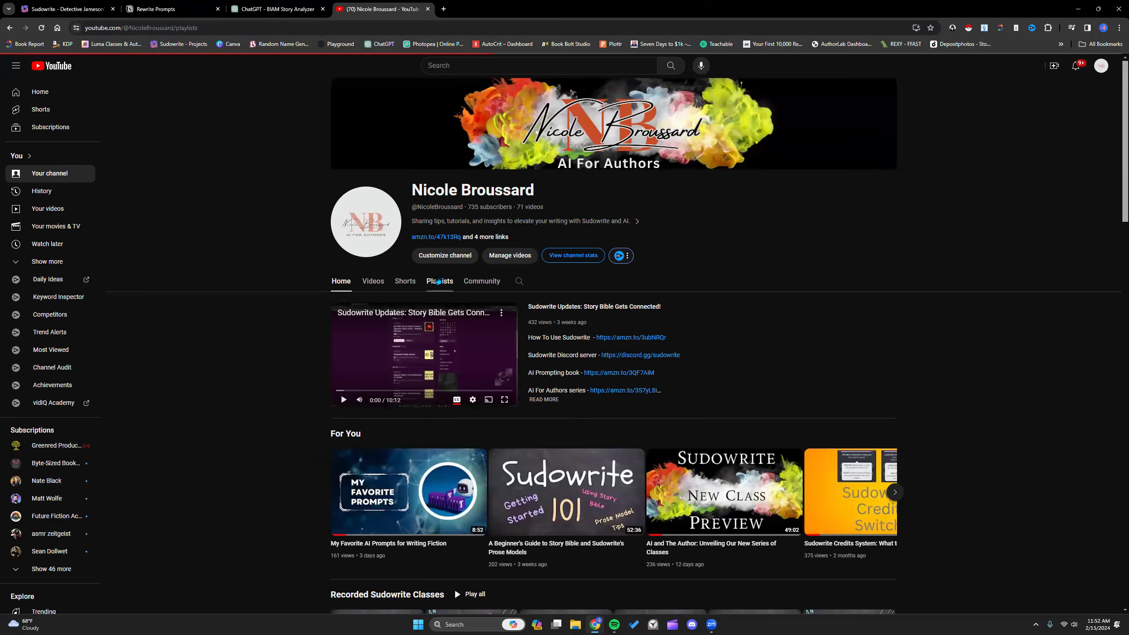
{"action": "left_click", "coordinate": [509, 255]}
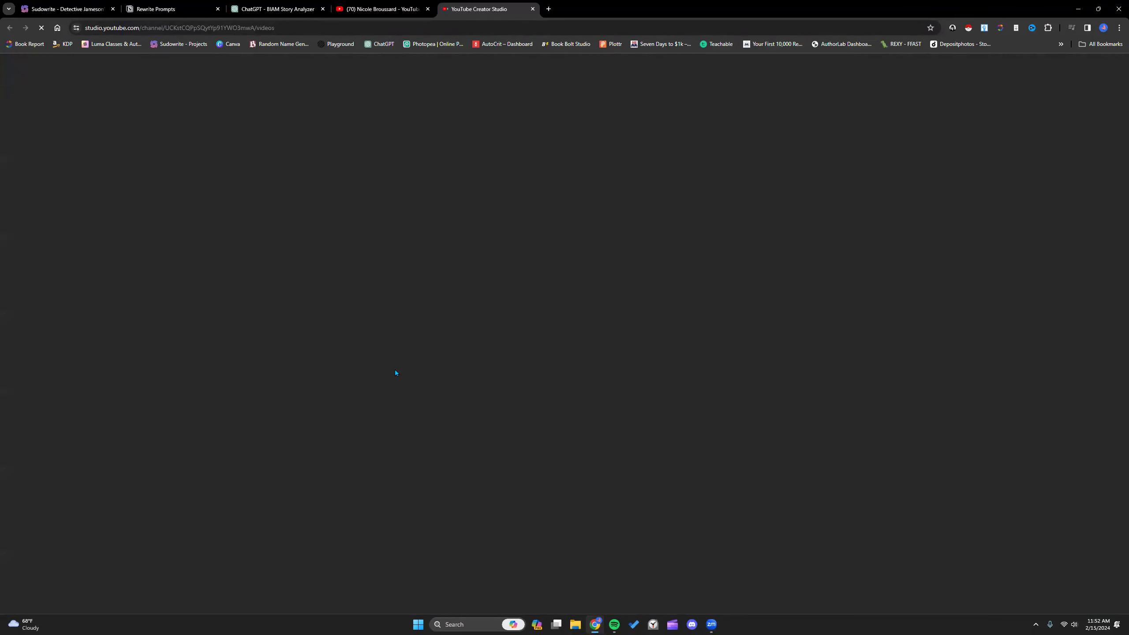
Step: Copy the shareable link of the unlisted "Connecting Chapters Inside Story Bible" video from the second page of channel content
{"action": "scroll", "coordinate": [335, 298], "scroll_direction": "down", "scroll_amount": 1}
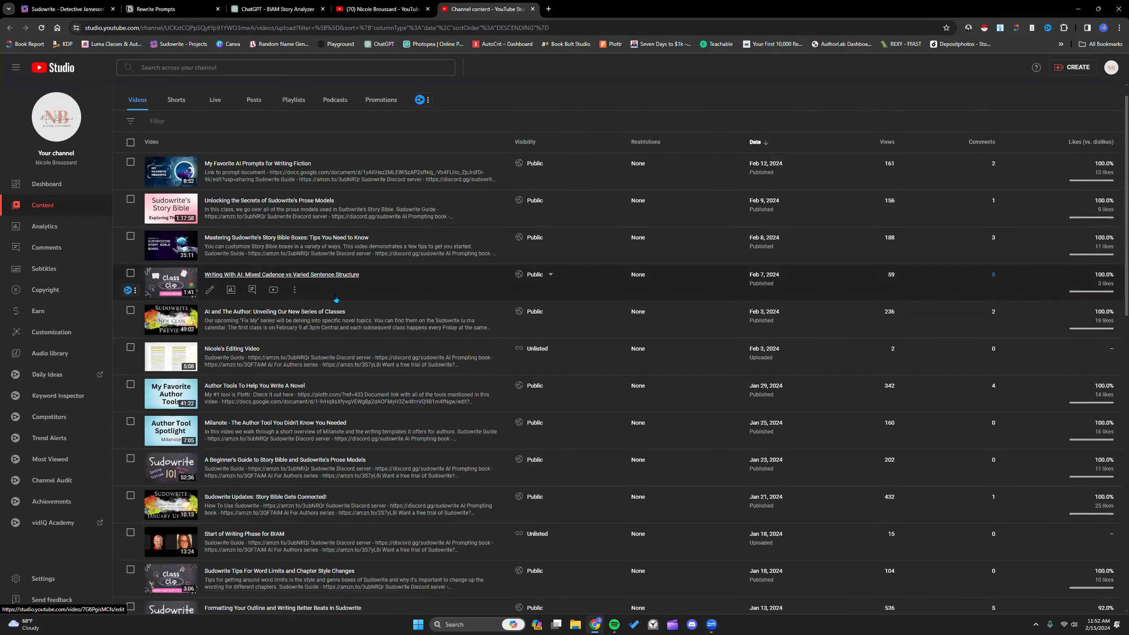
{"action": "scroll", "coordinate": [330, 301], "scroll_direction": "up", "scroll_amount": 1}
{"action": "scroll", "coordinate": [338, 307], "scroll_direction": "down", "scroll_amount": 15}
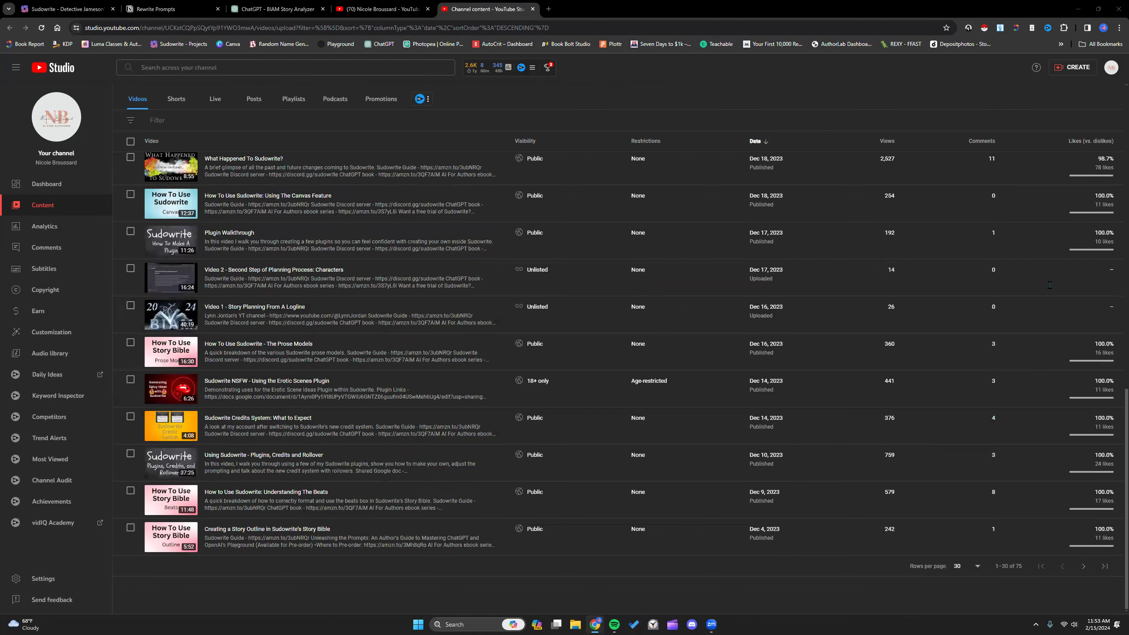
{"action": "left_click", "coordinate": [1083, 566]}
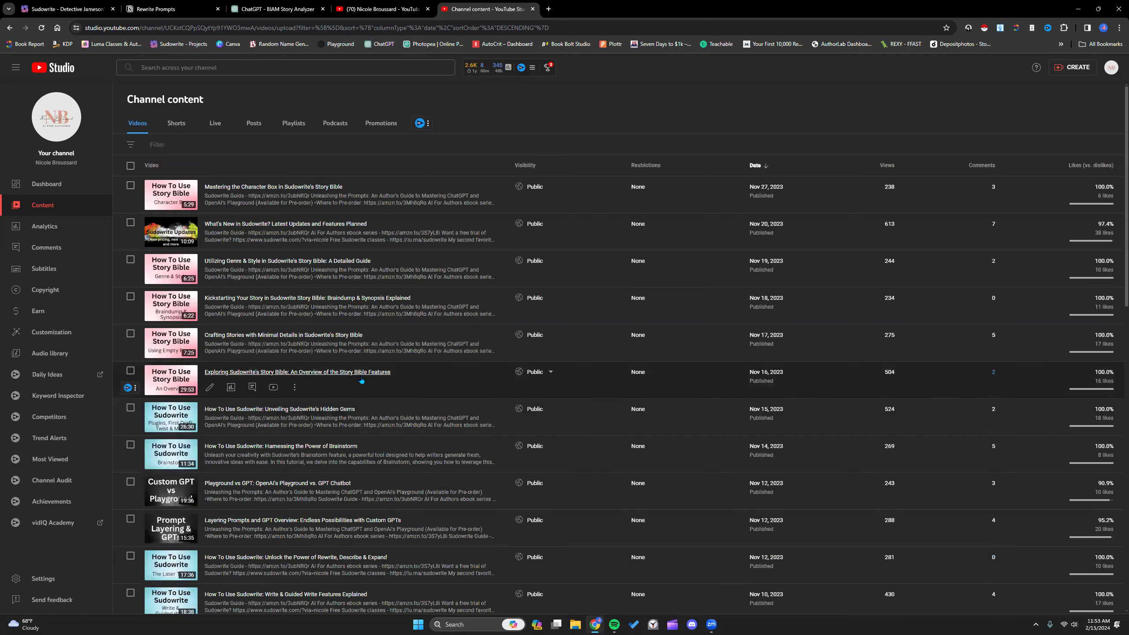
{"action": "scroll", "coordinate": [353, 383], "scroll_direction": "down", "scroll_amount": 12}
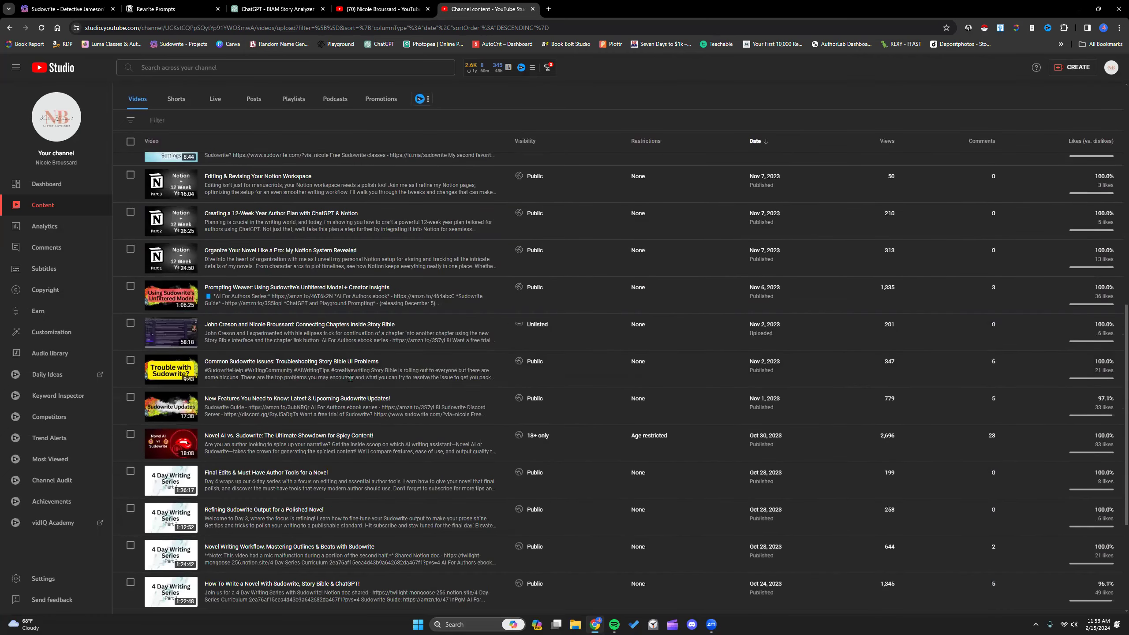
{"action": "left_click", "coordinate": [294, 339]}
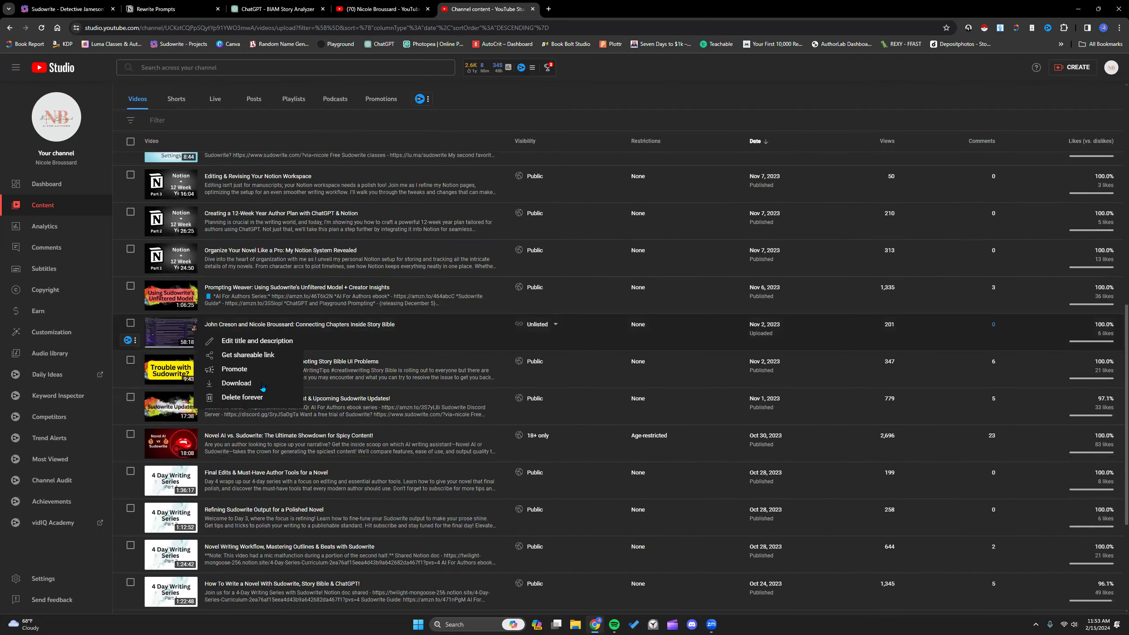
{"action": "left_click", "coordinate": [251, 355]}
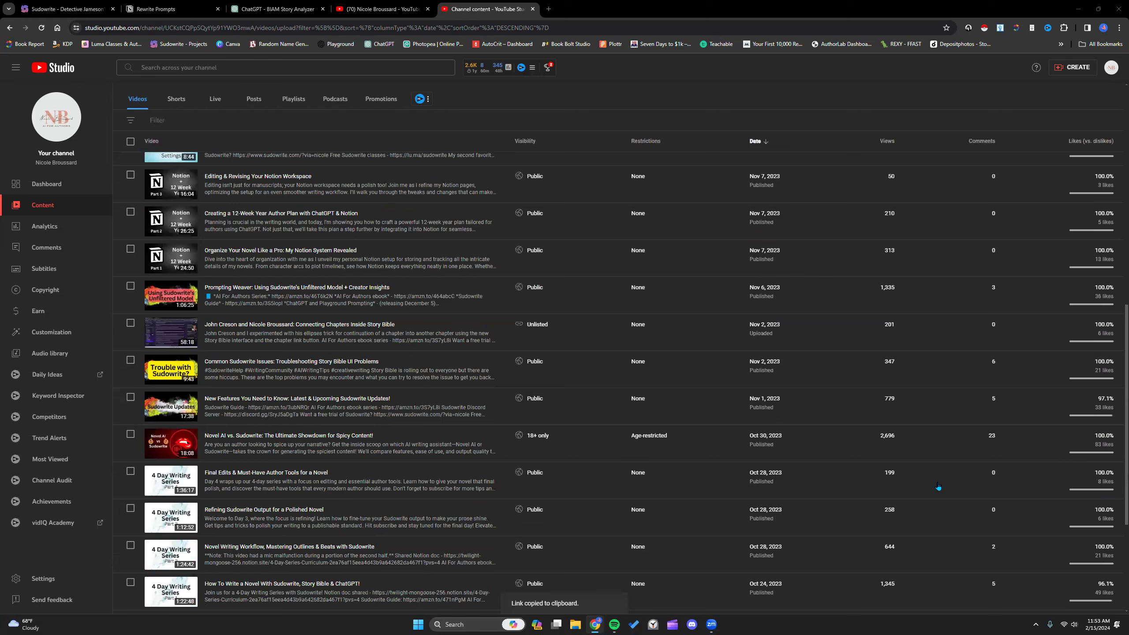
Step: Close both YouTube pages and switch back to Sudowrite, placing the cursor at the end of the coffee shop beat
{"action": "left_click", "coordinate": [532, 8]}
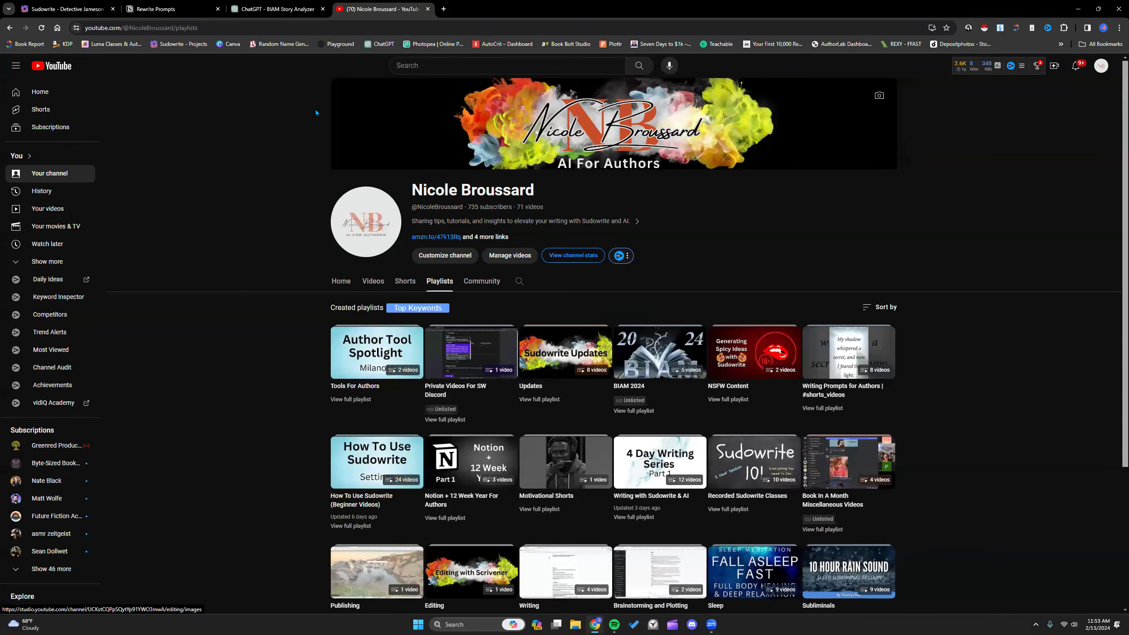
{"action": "left_click", "coordinate": [428, 9]}
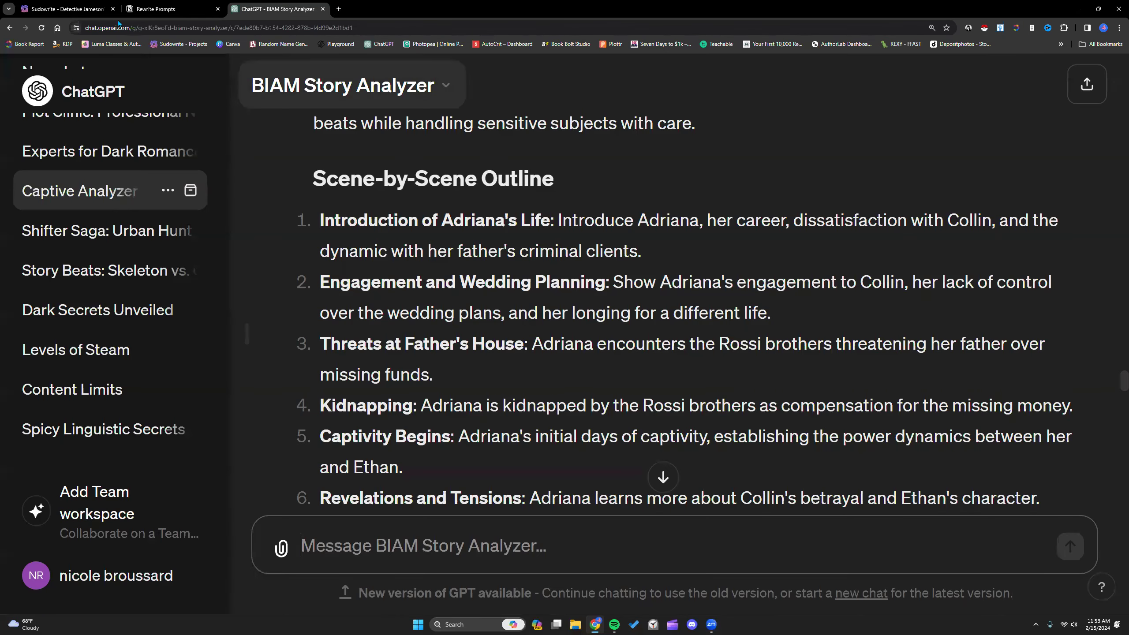
{"action": "left_click", "coordinate": [82, 9]}
{"action": "left_click", "coordinate": [710, 346]}
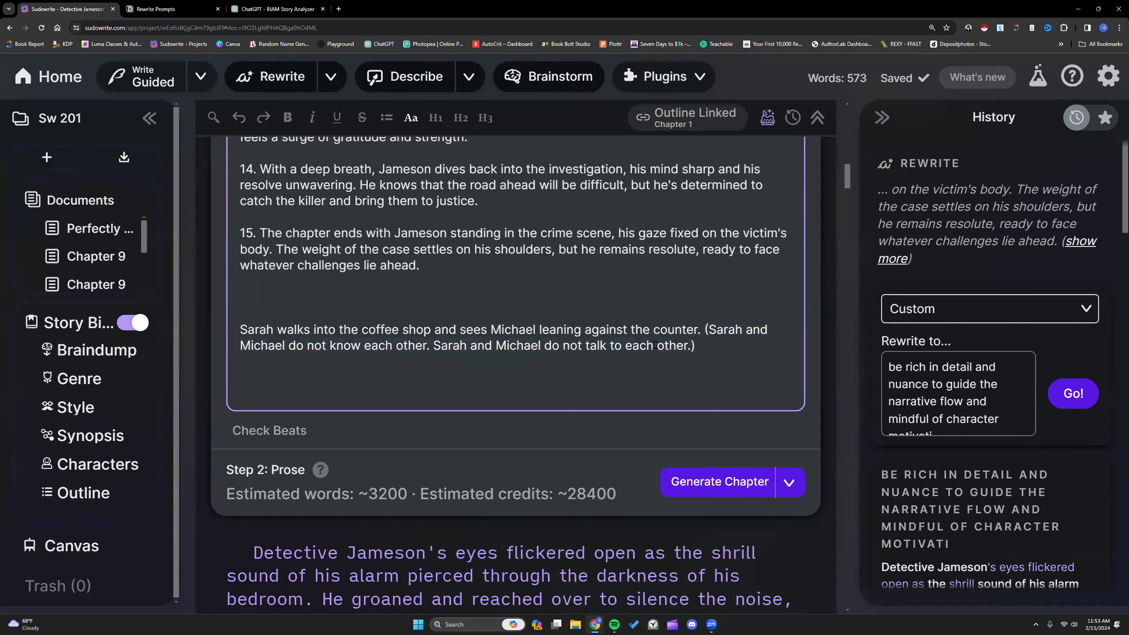
{"action": "scroll", "coordinate": [656, 346], "scroll_direction": "up", "scroll_amount": 3}
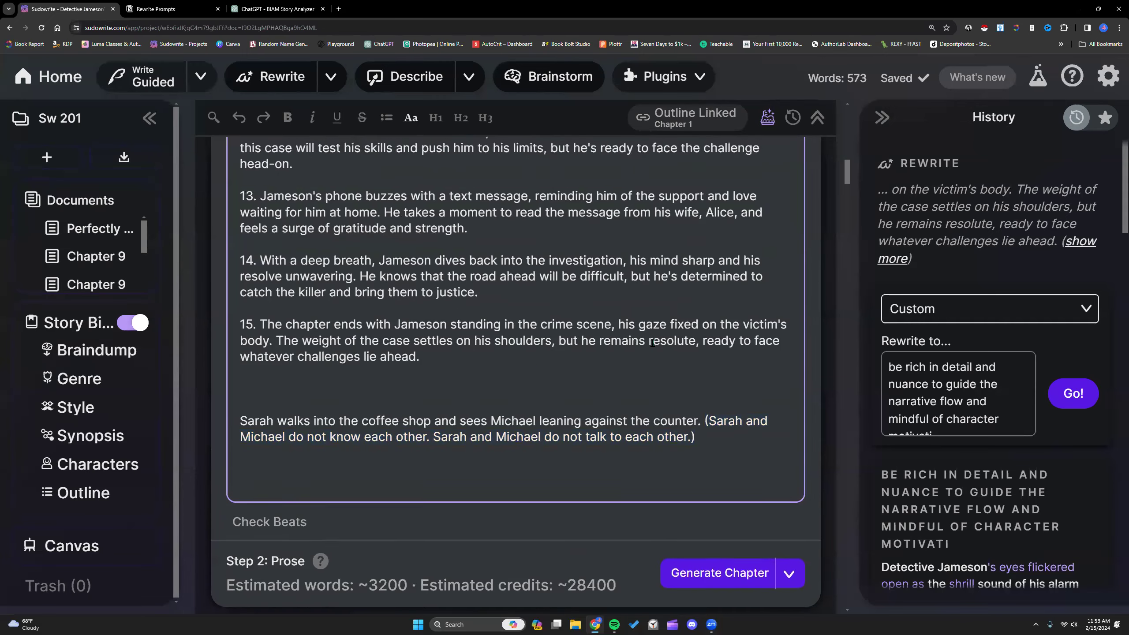
{"action": "scroll", "coordinate": [652, 342], "scroll_direction": "up", "scroll_amount": 2}
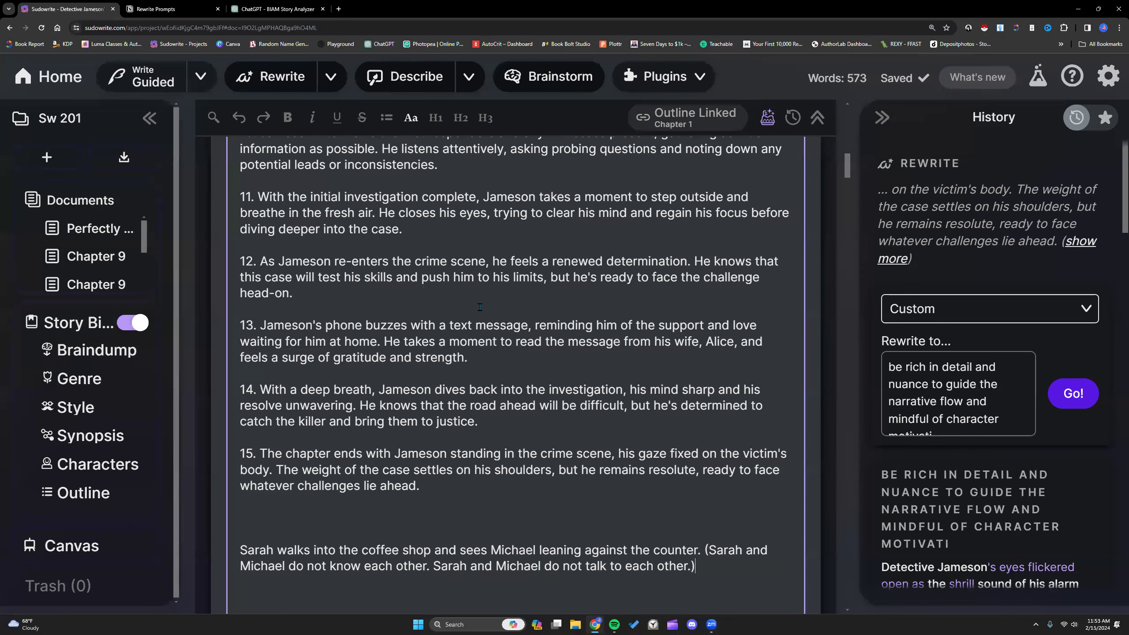
{"action": "scroll", "coordinate": [479, 307], "scroll_direction": "up", "scroll_amount": 10}
{"action": "scroll", "coordinate": [480, 307], "scroll_direction": "up", "scroll_amount": 4}
{"action": "scroll", "coordinate": [479, 307], "scroll_direction": "up", "scroll_amount": 3}
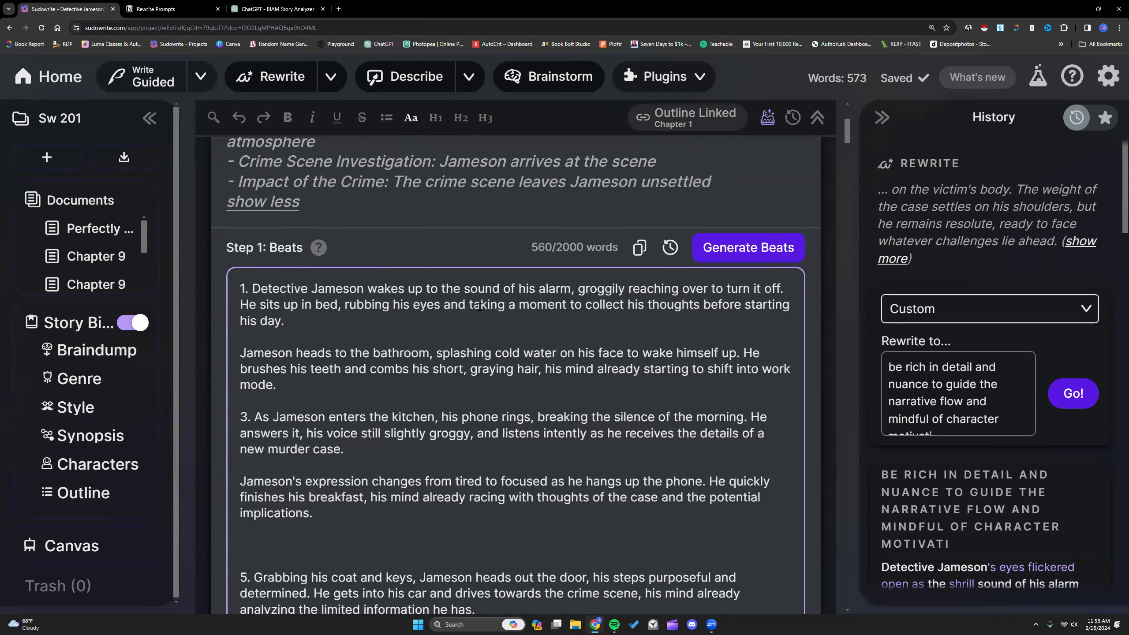
{"action": "scroll", "coordinate": [480, 307], "scroll_direction": "down", "scroll_amount": 2}
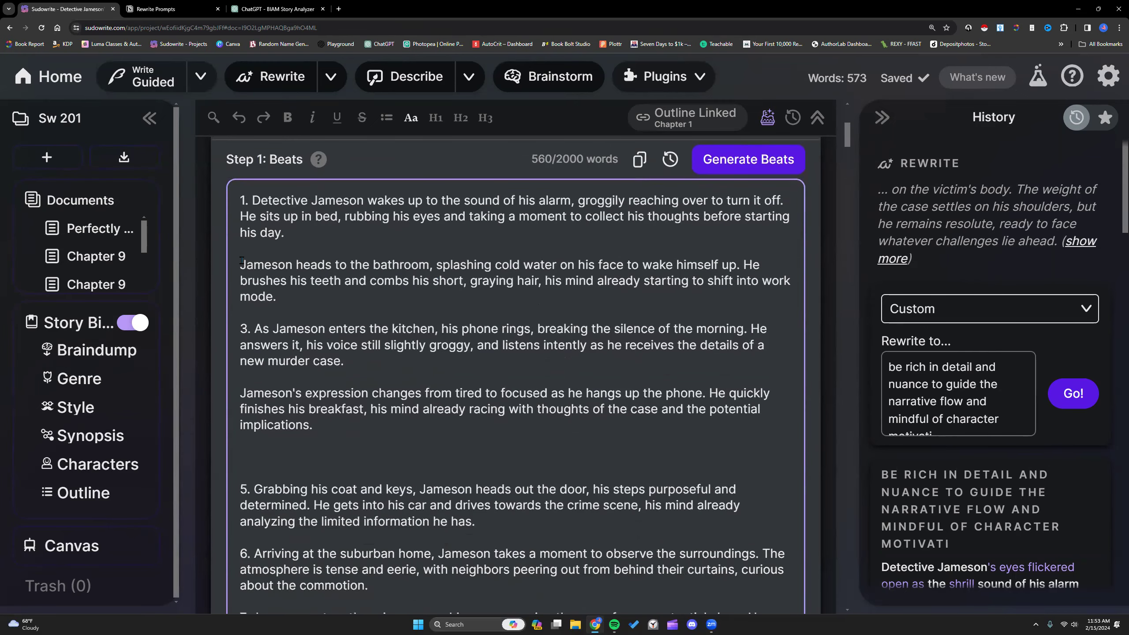
Step: Return to the project overview and reopen the Sw 201 project
{"action": "left_click", "coordinate": [49, 76]}
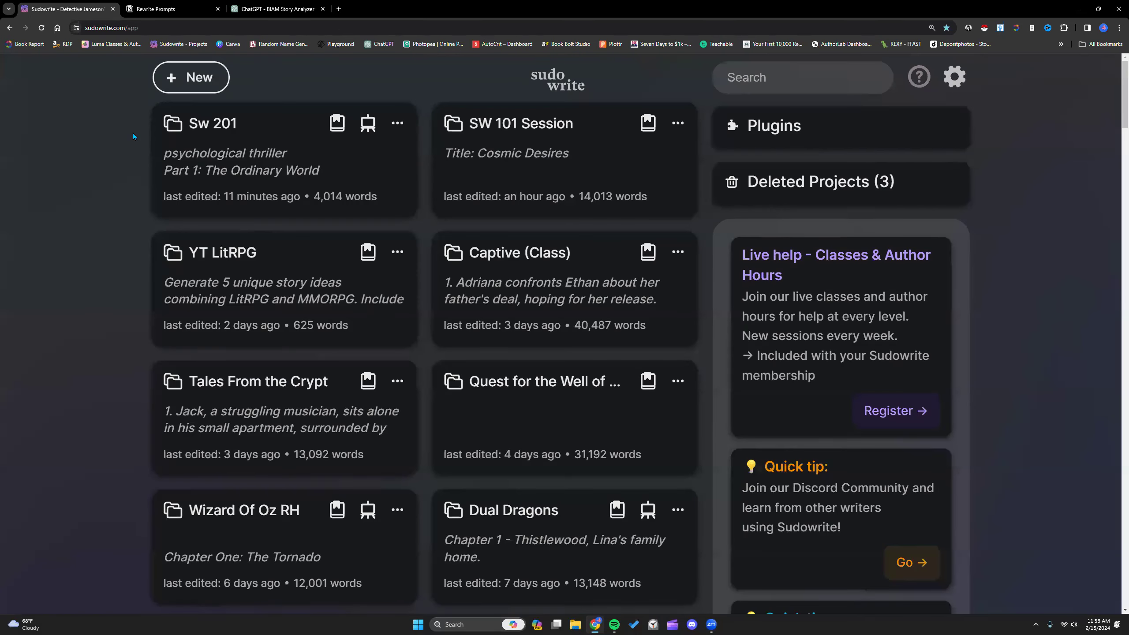
{"action": "left_click", "coordinate": [203, 161]}
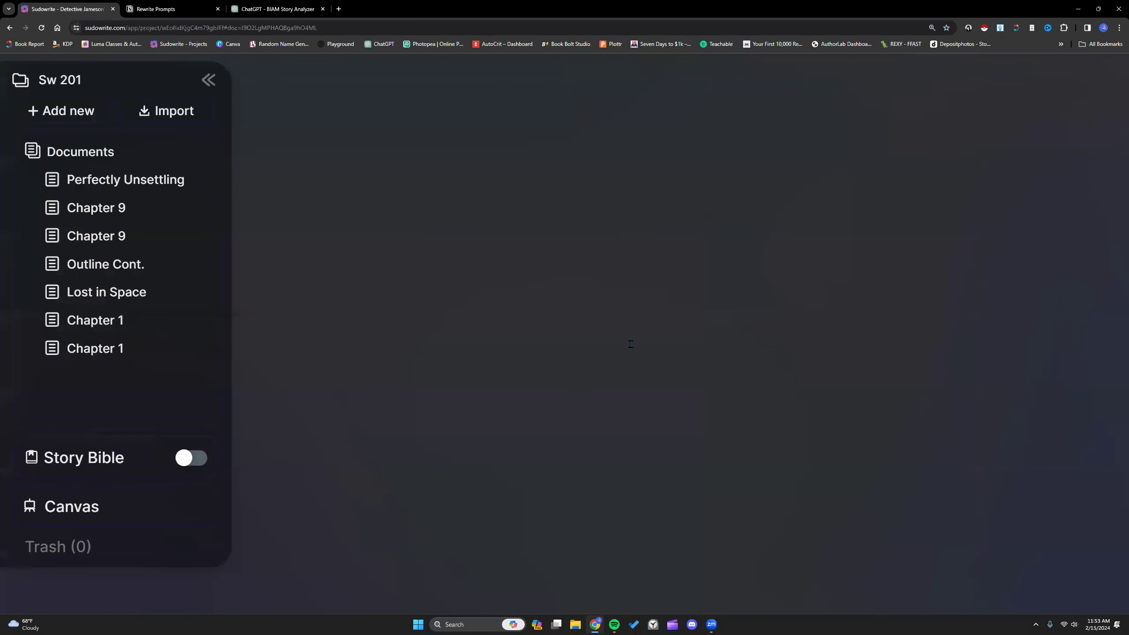
Step: Create a new document in the Sw 201 project and close its Chapter Generator
{"action": "scroll", "coordinate": [614, 340], "scroll_direction": "down", "scroll_amount": 10}
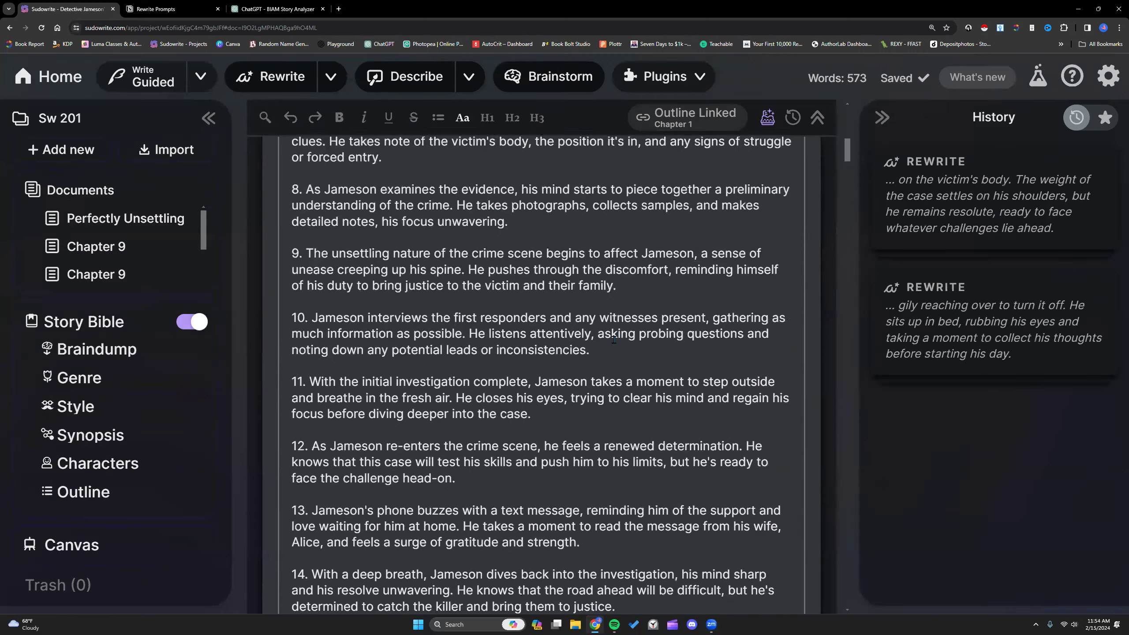
{"action": "scroll", "coordinate": [613, 339], "scroll_direction": "up", "scroll_amount": 10}
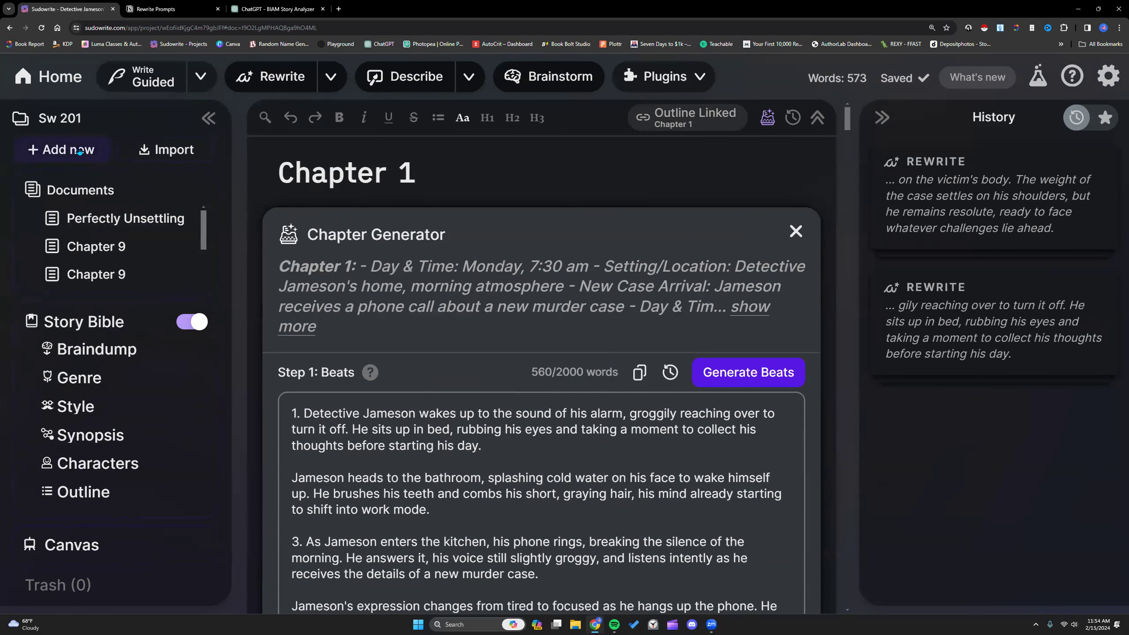
{"action": "mouse_move", "coordinate": [79, 151]}
{"action": "left_click", "coordinate": [76, 184]}
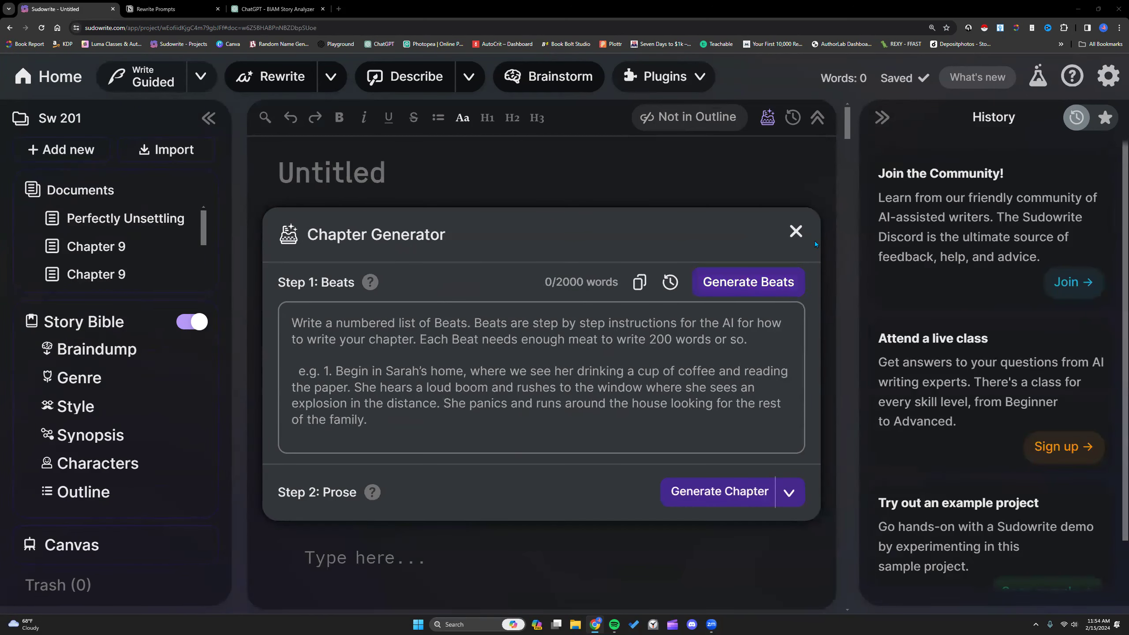
{"action": "left_click", "coordinate": [795, 231]}
Step: Paste the copied Chapter 1 beats into the body of the empty document
{"action": "right_click", "coordinate": [335, 218]}
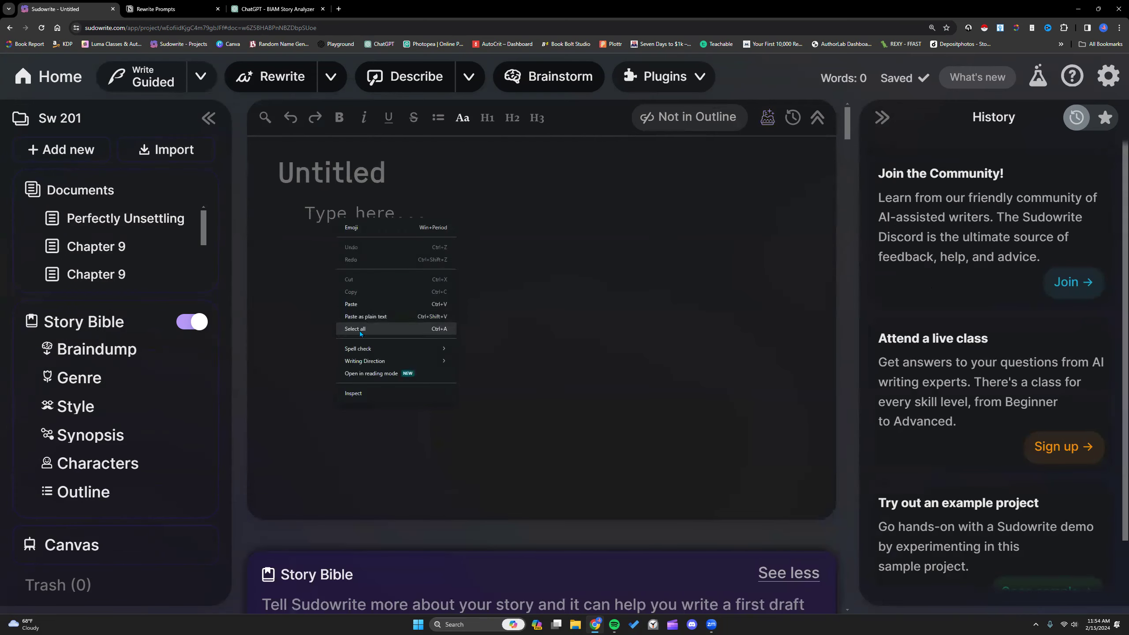
{"action": "left_click", "coordinate": [359, 305]}
{"action": "left_click", "coordinate": [291, 118]}
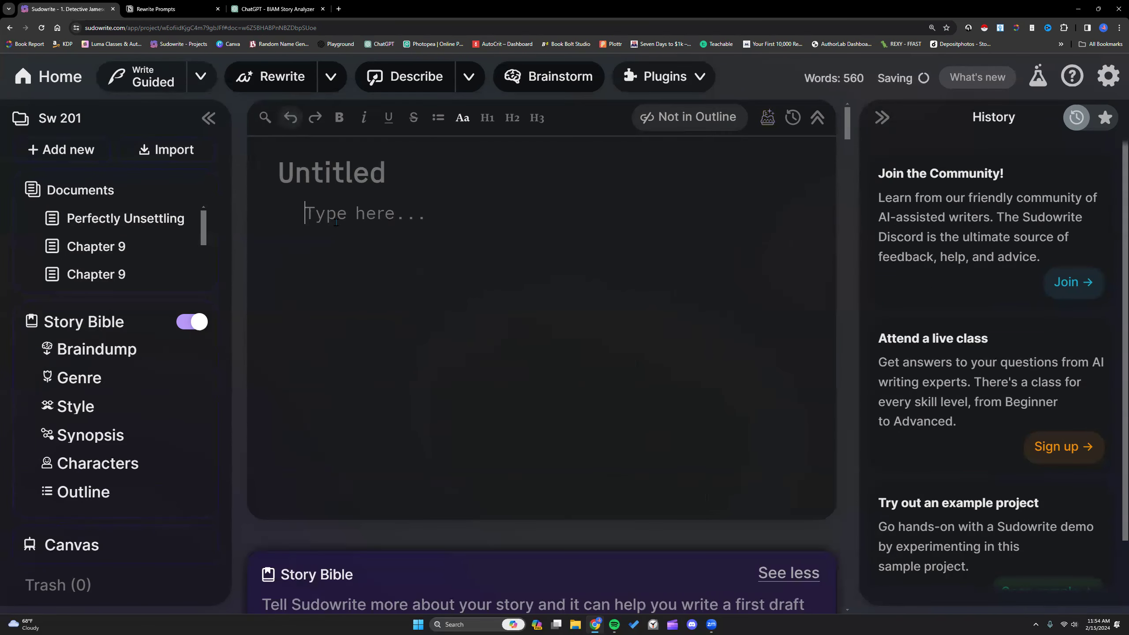
{"action": "key", "text": "ctrl+v"}
Step: Remove extra blank lines between the pasted beats, working down from the first beat to about the ninth
{"action": "left_click", "coordinate": [337, 328]}
{"action": "key", "text": "BackSpace"}
{"action": "left_click", "coordinate": [366, 459]}
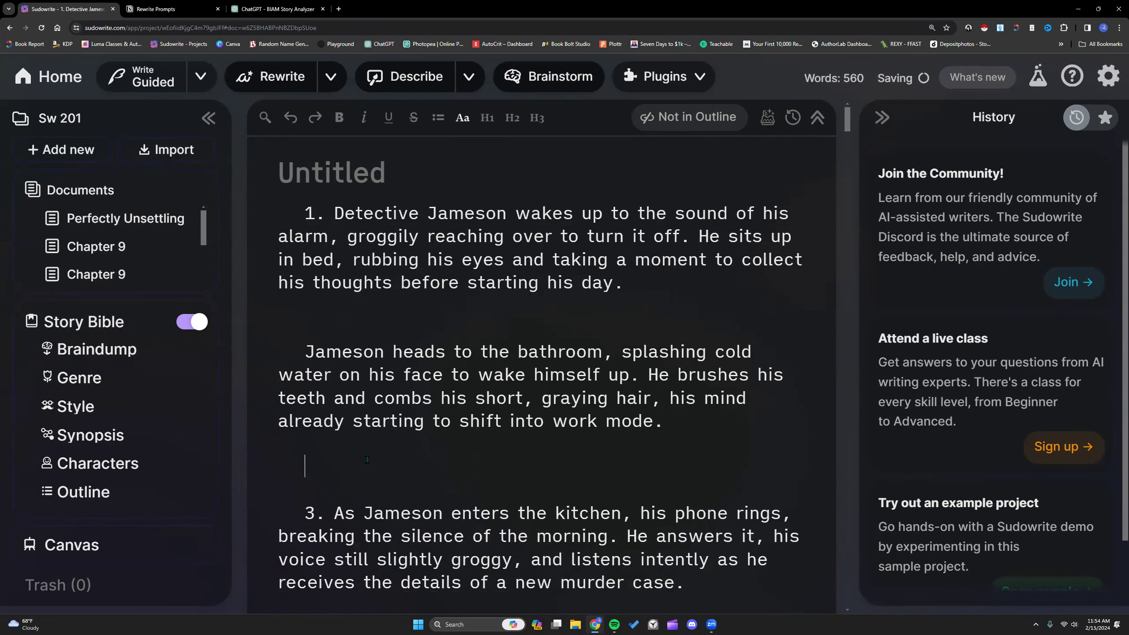
{"action": "key", "text": "BackSpace"}
{"action": "scroll", "coordinate": [364, 454], "scroll_direction": "down", "scroll_amount": 4}
{"action": "left_click", "coordinate": [360, 431]}
{"action": "key", "text": "BackSpace"}
{"action": "scroll", "coordinate": [360, 440], "scroll_direction": "down", "scroll_amount": 4}
{"action": "left_click", "coordinate": [355, 445]}
{"action": "key", "text": "BackSpace"}
{"action": "key", "text": "BackSpace"}
{"action": "key", "text": "BackSpace"}
{"action": "key", "text": "BackSpace"}
{"action": "key", "text": "BackSpace"}
{"action": "key", "text": "BackSpace"}
{"action": "left_click", "coordinate": [354, 509]}
{"action": "key", "text": "BackSpace"}
{"action": "key", "text": "BackSpace"}
{"action": "scroll", "coordinate": [356, 509], "scroll_direction": "down", "scroll_amount": 4}
{"action": "left_click", "coordinate": [356, 510]}
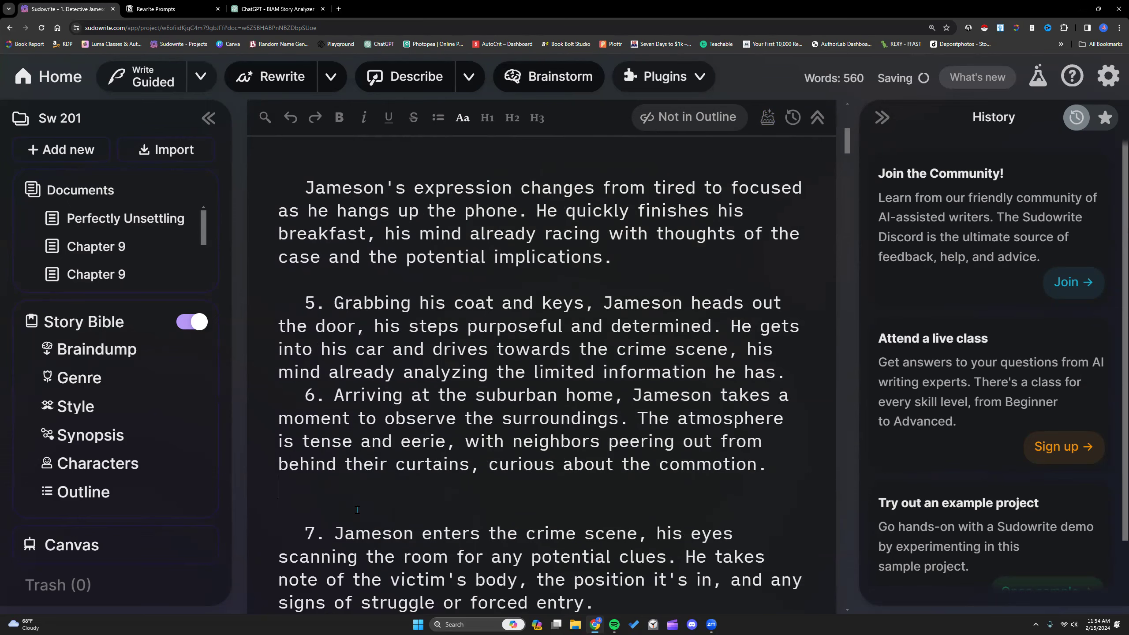
{"action": "scroll", "coordinate": [357, 510], "scroll_direction": "down", "scroll_amount": 3}
{"action": "key", "text": "BackSpace"}
{"action": "key", "text": "BackSpace"}
{"action": "scroll", "coordinate": [357, 490], "scroll_direction": "down", "scroll_amount": 3}
{"action": "left_click", "coordinate": [355, 409]}
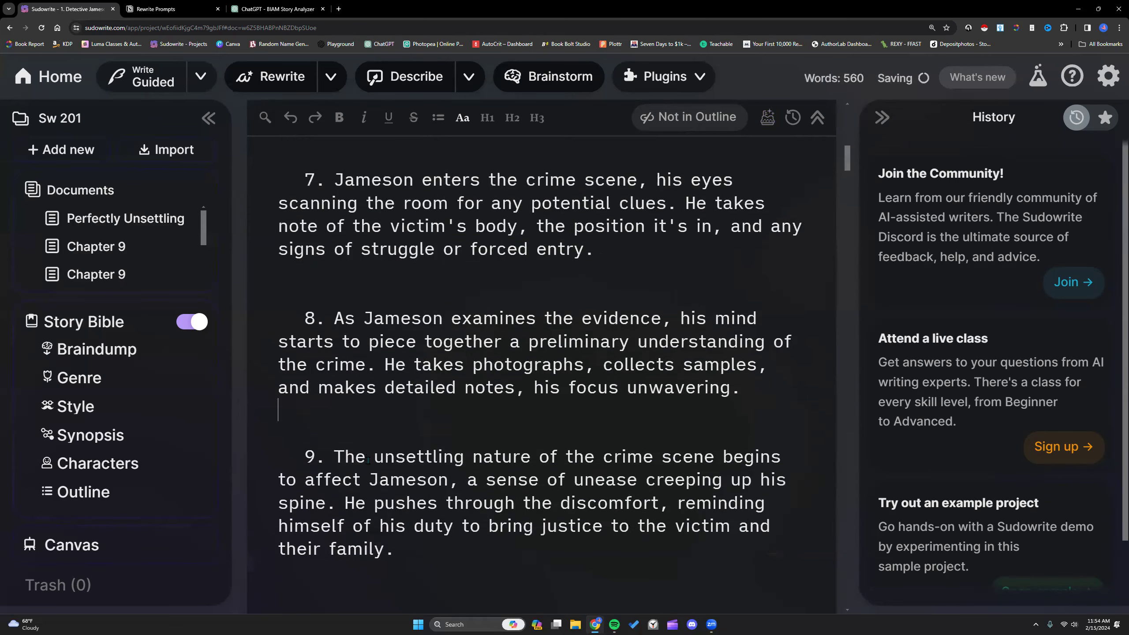
{"action": "scroll", "coordinate": [368, 459], "scroll_direction": "down", "scroll_amount": 4}
Step: Select all the beats in the document, widen the History panel, and run the Just Beat It plugin on them
{"action": "scroll", "coordinate": [354, 405], "scroll_direction": "up", "scroll_amount": 7}
{"action": "scroll", "coordinate": [354, 405], "scroll_direction": "up", "scroll_amount": 10}
{"action": "left_click", "coordinate": [665, 302]}
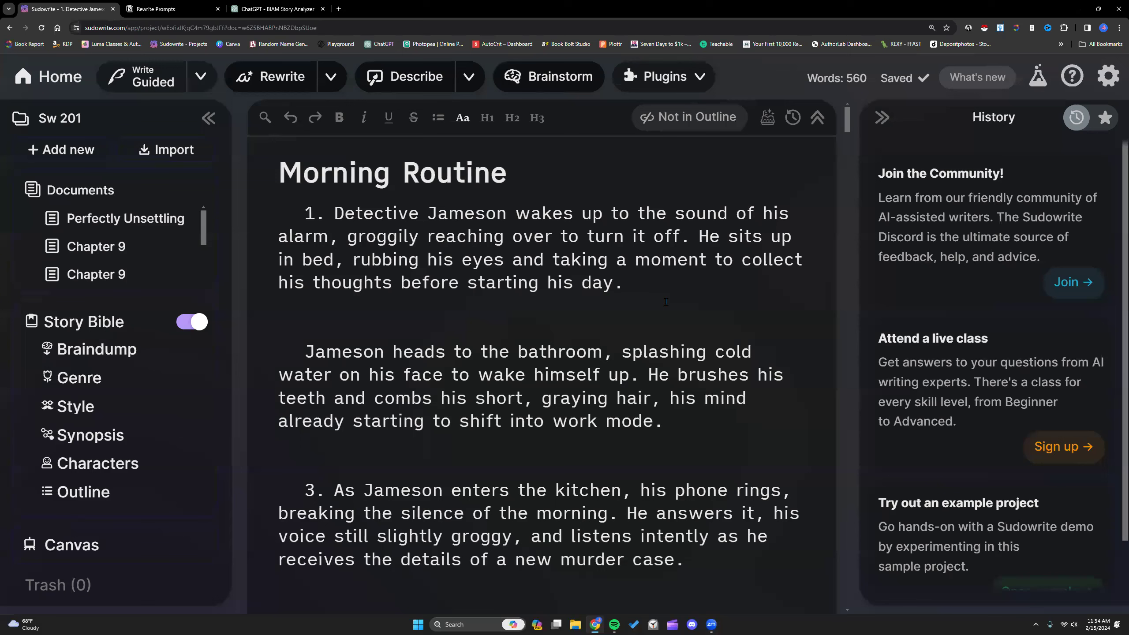
{"action": "key", "text": "ctrl+a"}
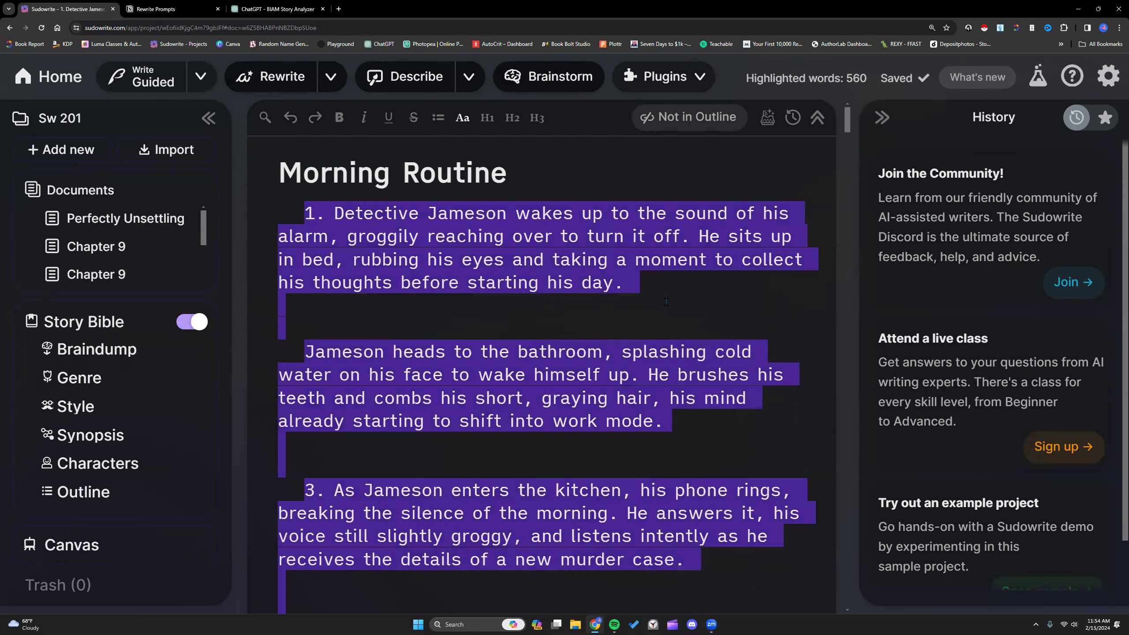
{"action": "left_click_drag", "start_coordinate": [859, 204], "coordinate": [581, 204]}
{"action": "left_click", "coordinate": [665, 76]}
{"action": "scroll", "coordinate": [687, 226], "scroll_direction": "down", "scroll_amount": 2}
{"action": "left_click", "coordinate": [686, 227]}
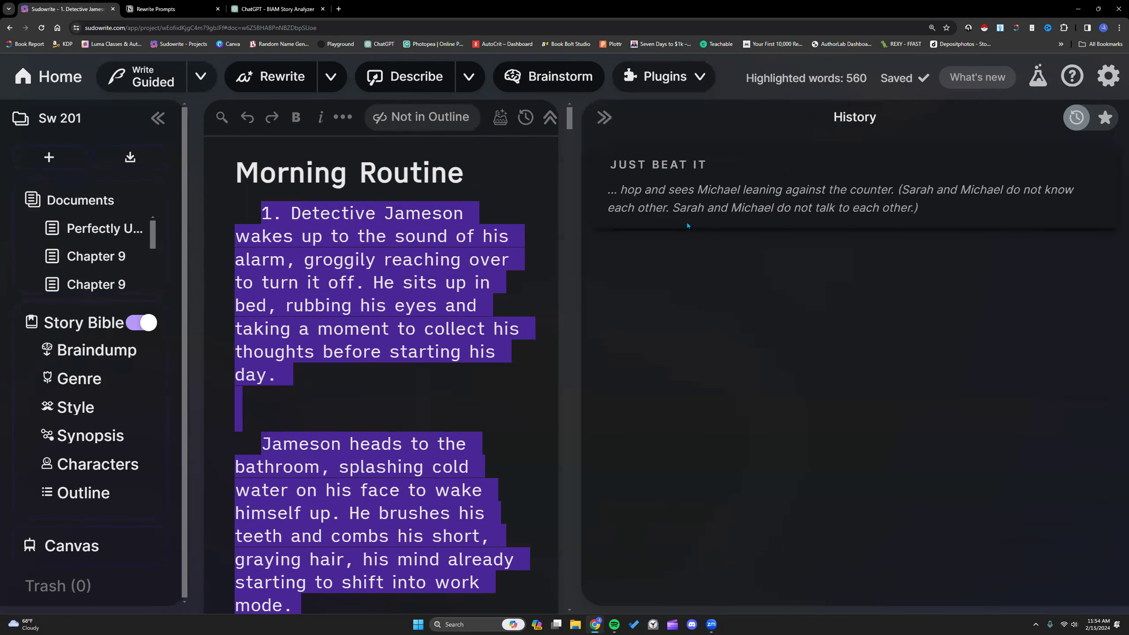
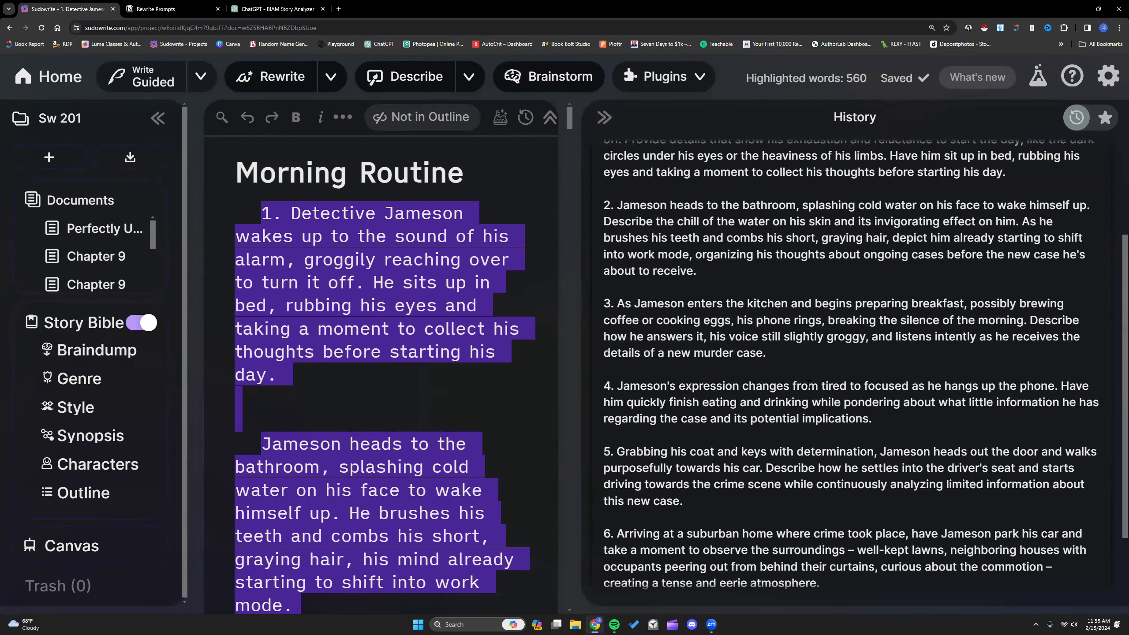
Step: Read through the beats generated by Just Beat It to see how each one was expanded with instructions
{"action": "scroll", "coordinate": [808, 383], "scroll_direction": "down", "scroll_amount": 2}
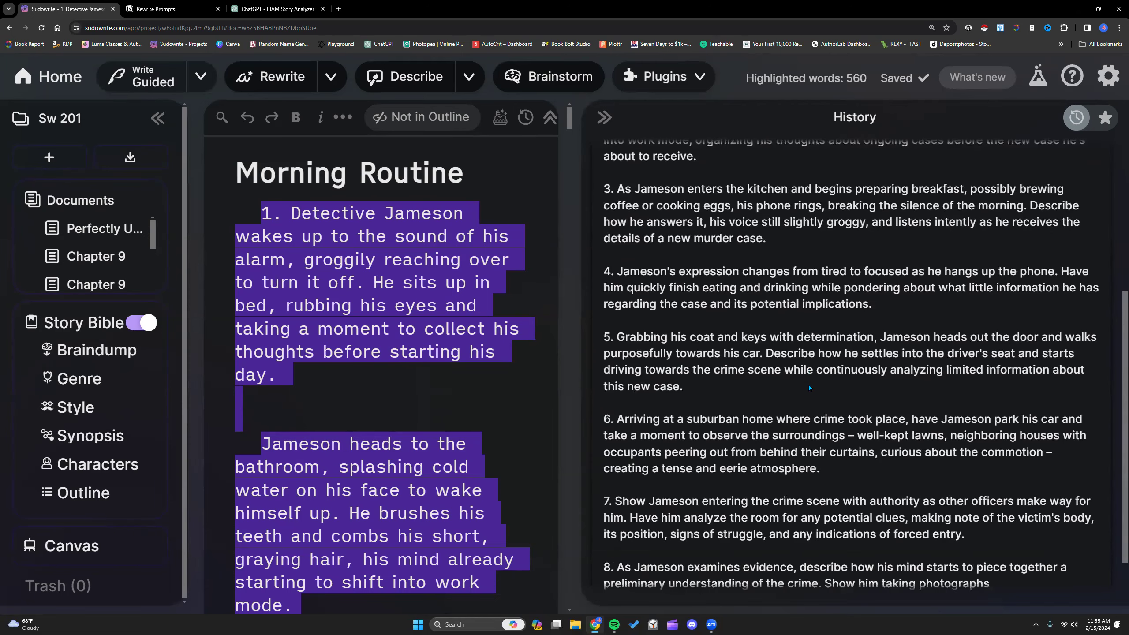
{"action": "scroll", "coordinate": [807, 385], "scroll_direction": "down", "scroll_amount": 2}
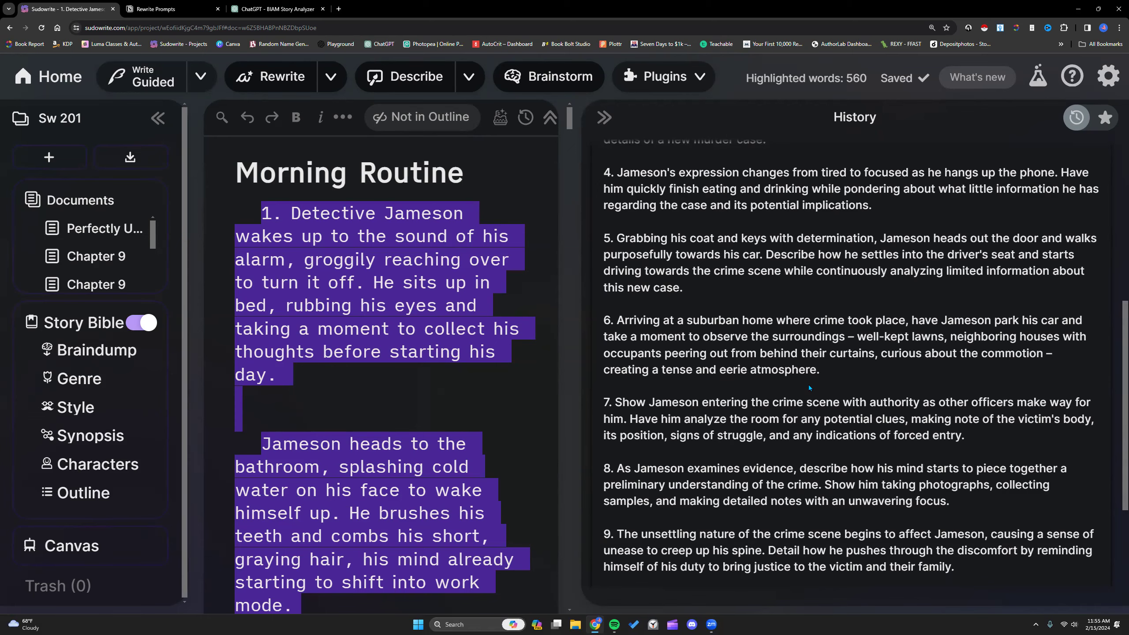
{"action": "scroll", "coordinate": [808, 385], "scroll_direction": "down", "scroll_amount": 7}
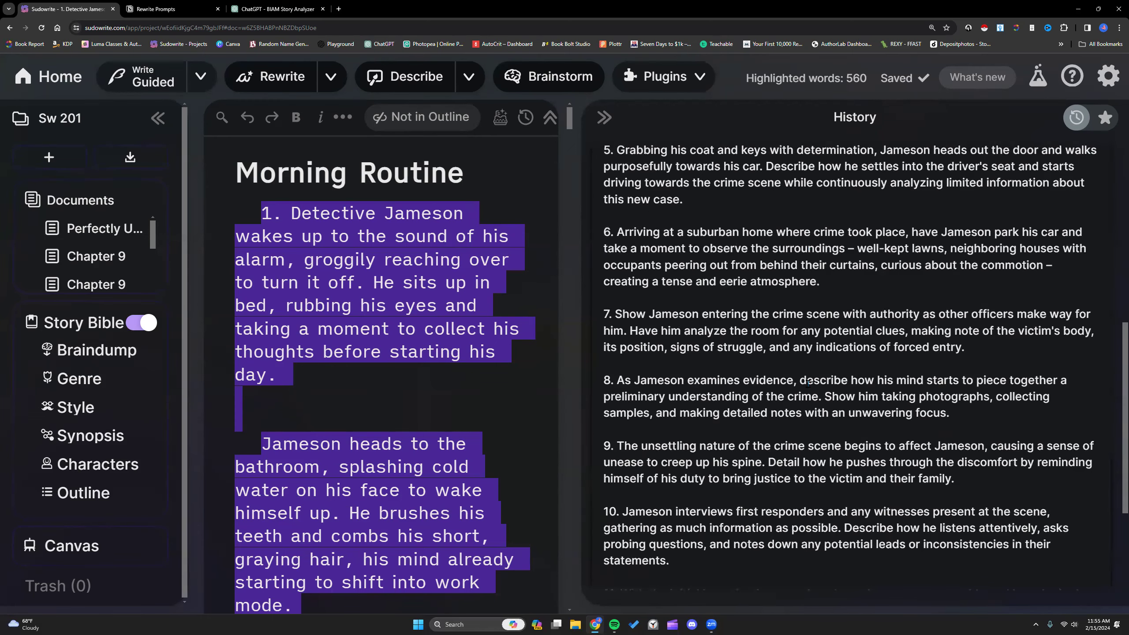
{"action": "scroll", "coordinate": [692, 402], "scroll_direction": "down", "scroll_amount": 3}
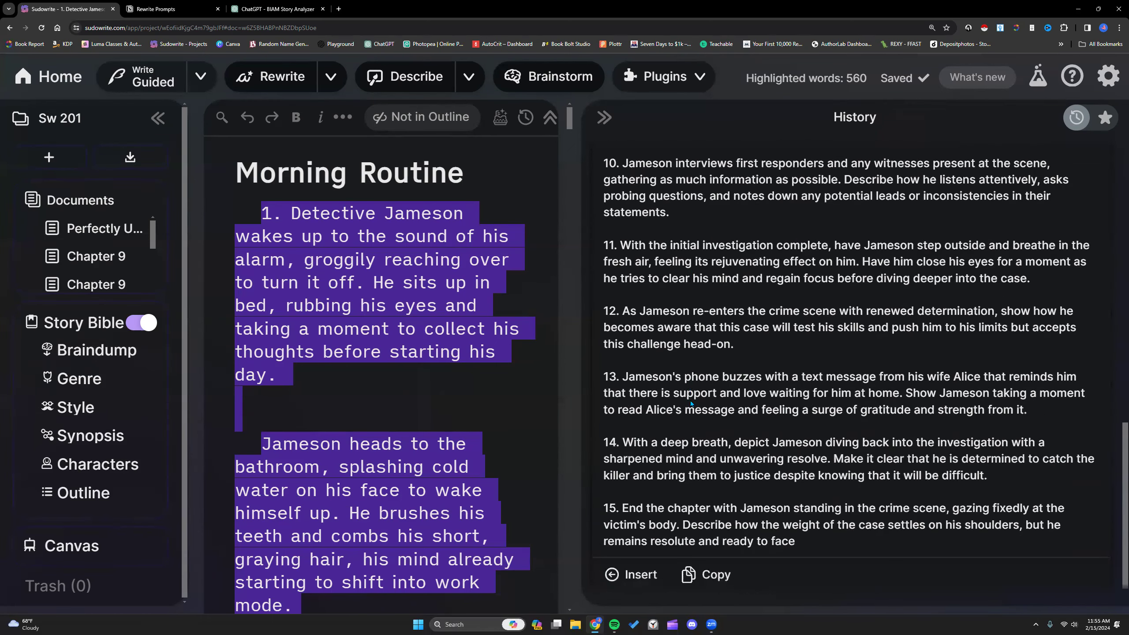
{"action": "scroll", "coordinate": [690, 403], "scroll_direction": "up", "scroll_amount": 4}
{"action": "scroll", "coordinate": [689, 403], "scroll_direction": "up", "scroll_amount": 15}
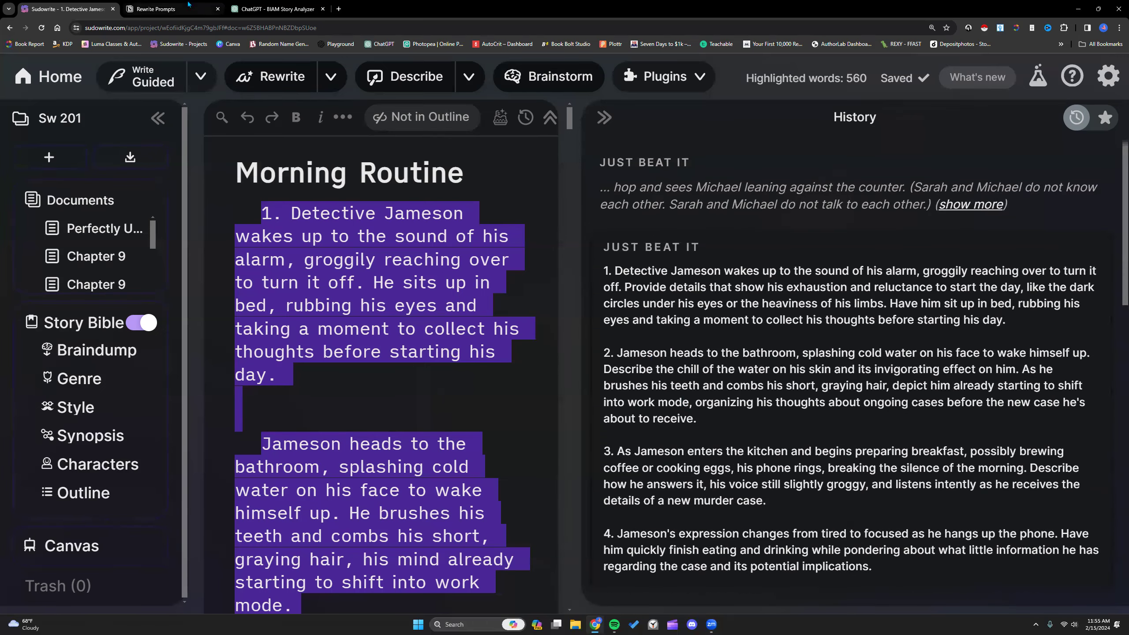
Step: Copy the "Rewrite to be rich in detail and nuance" prompt from Notion's Rewrite Prompts page and paste it into Quick Edit in Sudowrite
{"action": "left_click", "coordinate": [579, 241]}
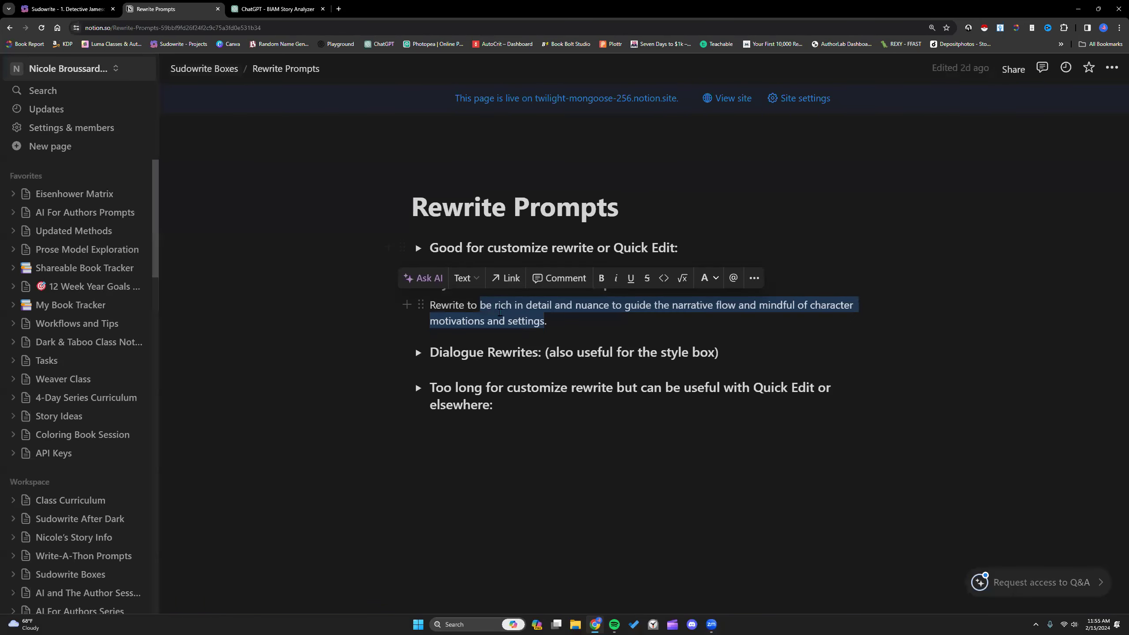
{"action": "key", "text": "ctrl+shift+Tab"}
{"action": "right_click", "coordinate": [389, 361]}
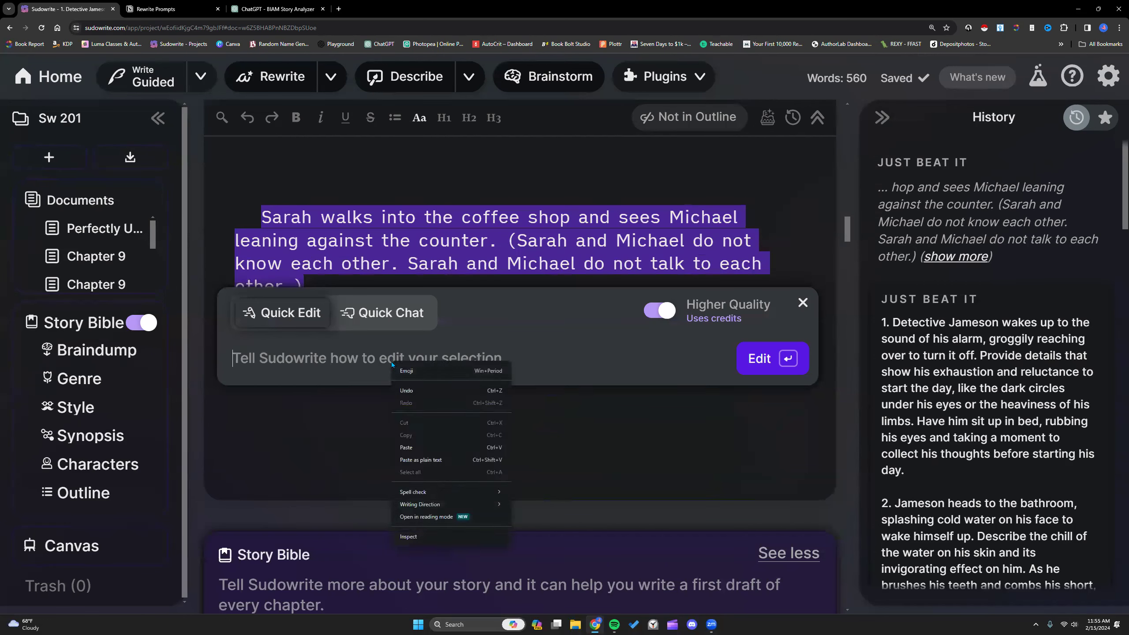
{"action": "left_click", "coordinate": [413, 452]}
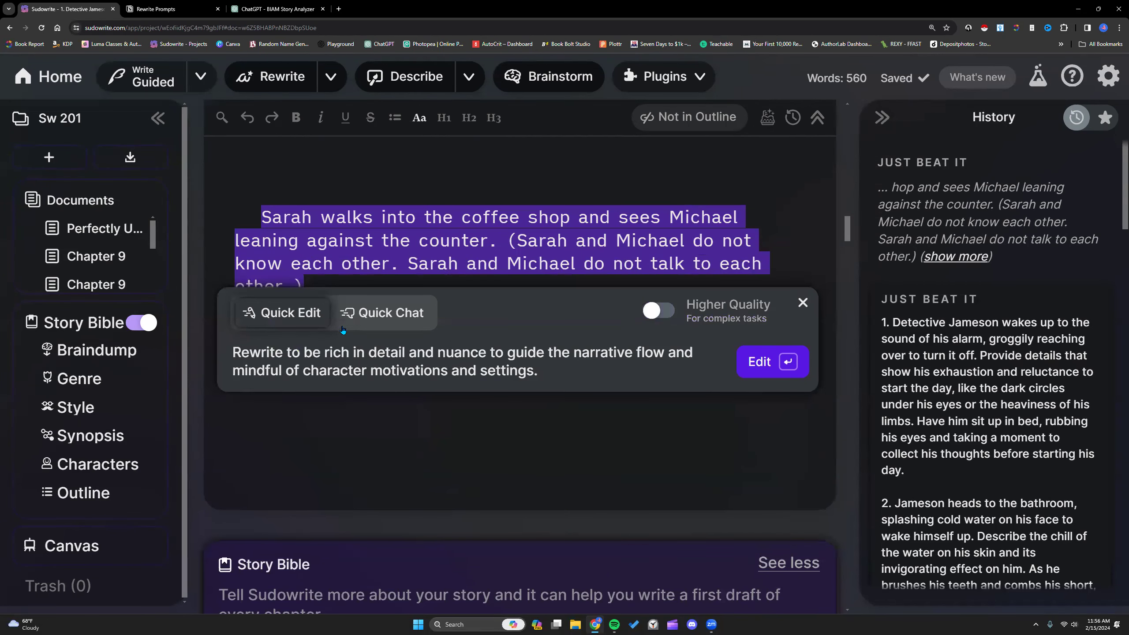
Step: Run the Quick Edit rewrite on the selected beats with Higher Quality turned off
{"action": "left_click", "coordinate": [669, 317]}
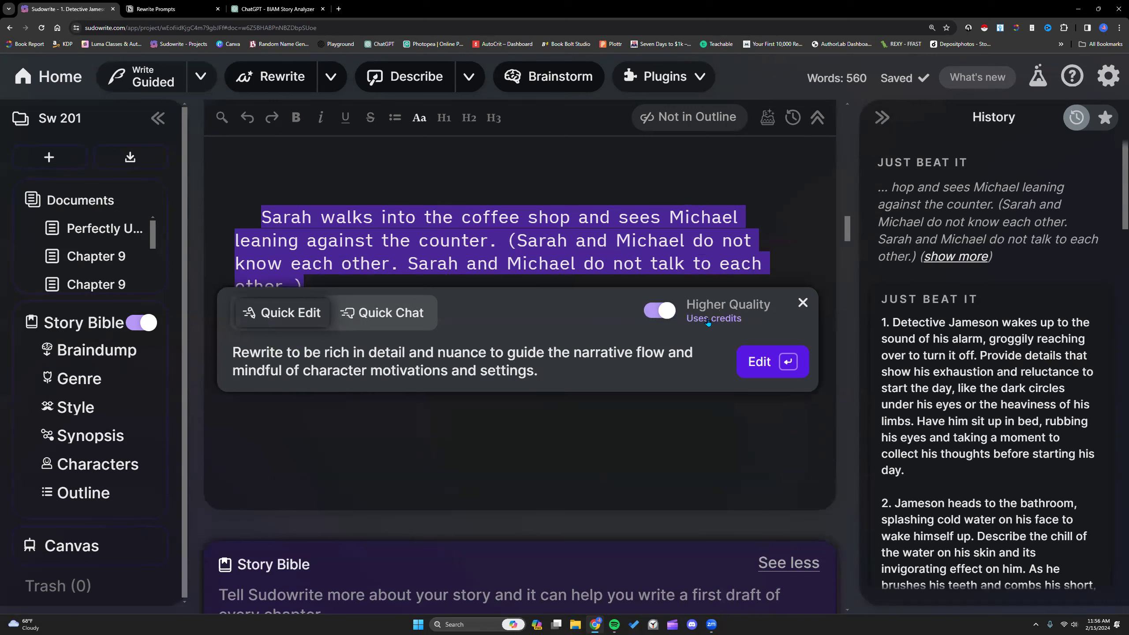
{"action": "left_click", "coordinate": [653, 311]}
{"action": "left_click", "coordinate": [759, 361]}
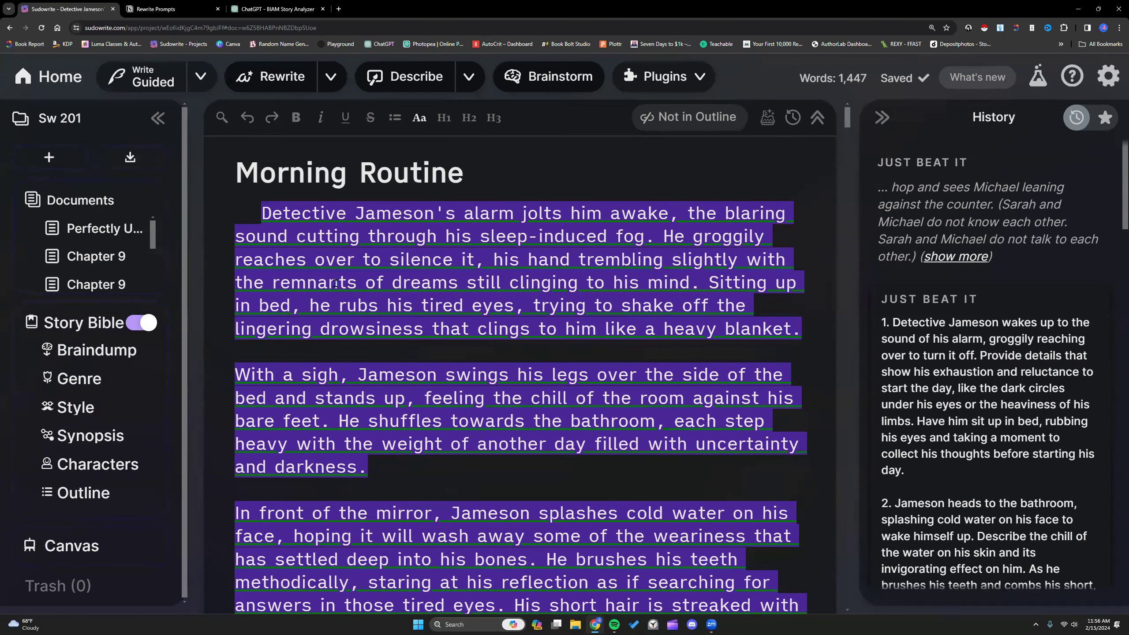
Step: Compare the Quick Edit prose with the Just Beat It beats for the morning routine and phone call
{"action": "scroll", "coordinate": [703, 252], "scroll_direction": "down", "scroll_amount": 5}
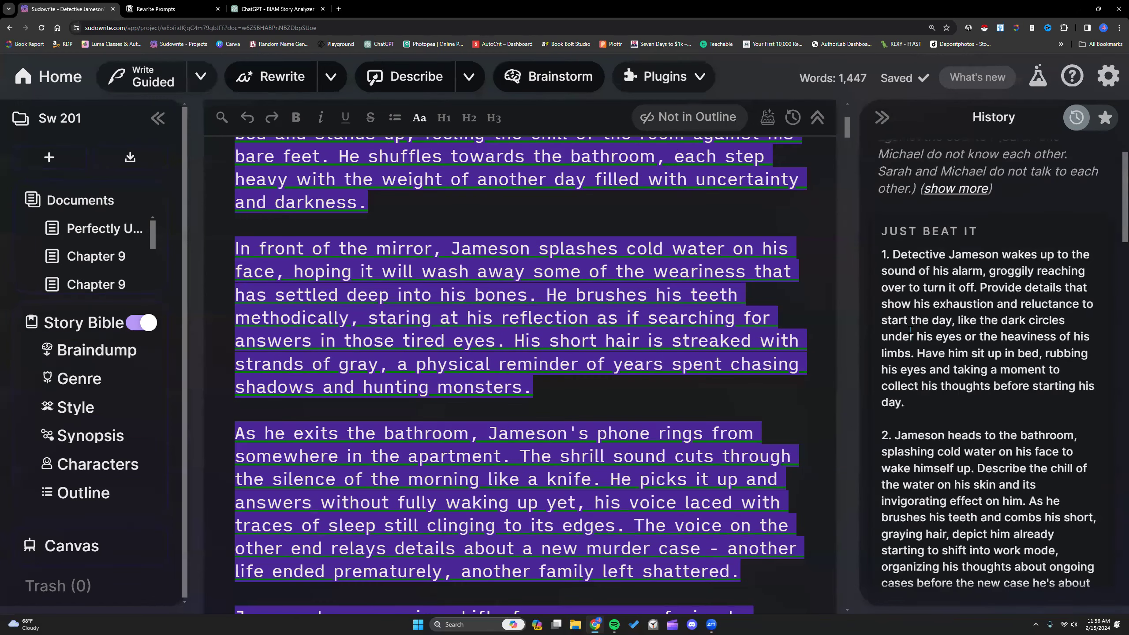
{"action": "scroll", "coordinate": [624, 322], "scroll_direction": "up", "scroll_amount": 5}
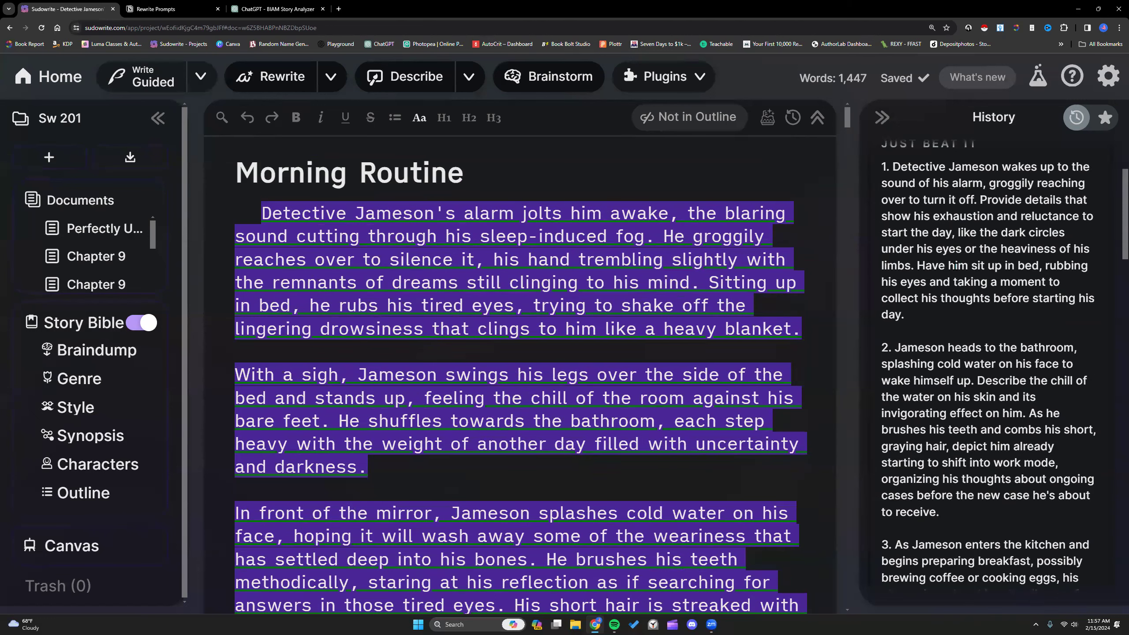
{"action": "scroll", "coordinate": [919, 317], "scroll_direction": "down", "scroll_amount": 5}
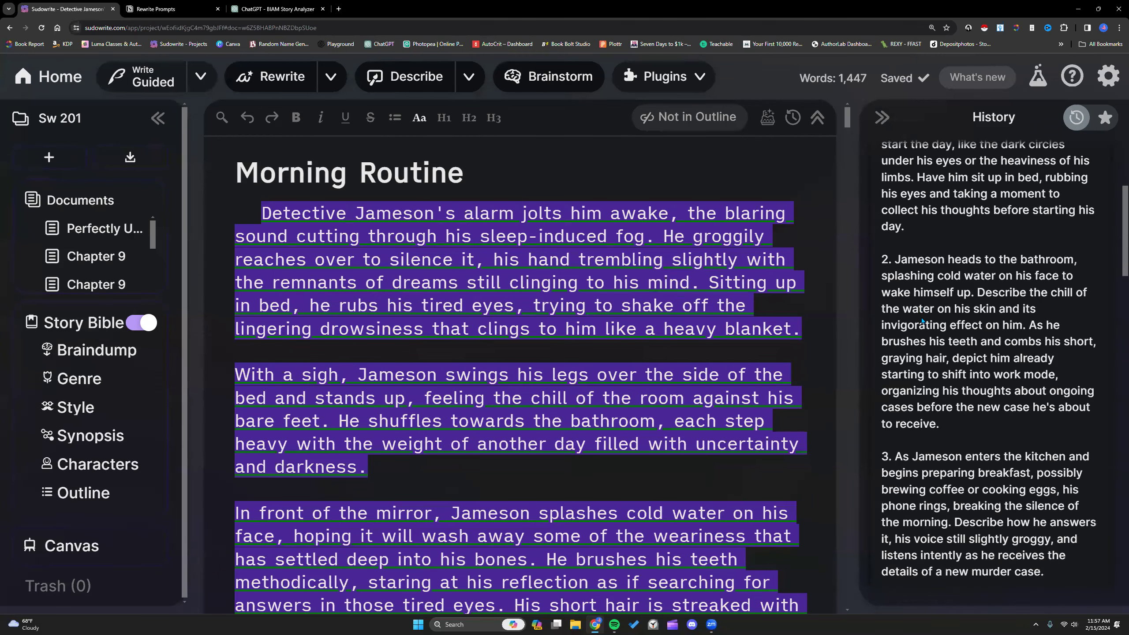
{"action": "scroll", "coordinate": [684, 360], "scroll_direction": "down", "scroll_amount": 4}
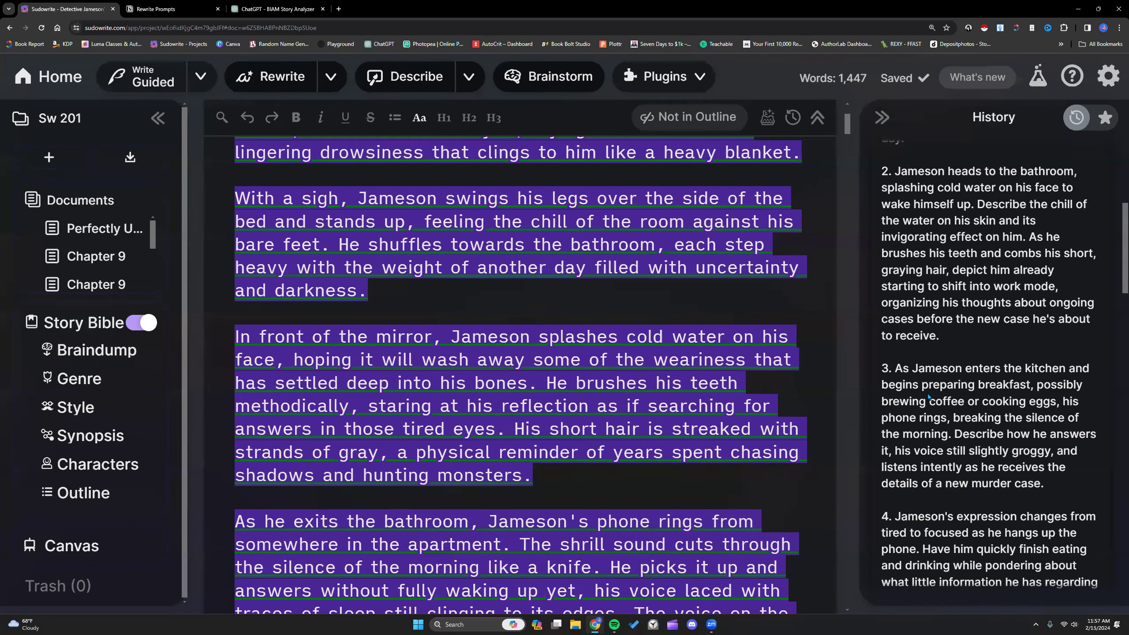
{"action": "scroll", "coordinate": [675, 389], "scroll_direction": "down", "scroll_amount": 5}
{"action": "scroll", "coordinate": [906, 408], "scroll_direction": "down", "scroll_amount": 4}
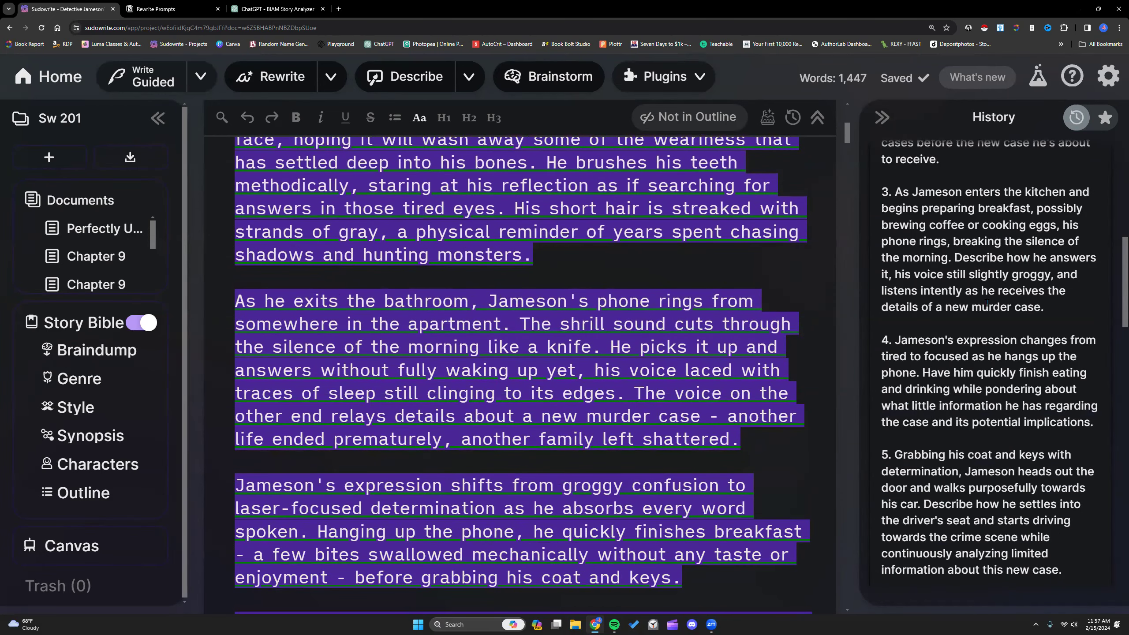
{"action": "scroll", "coordinate": [680, 399], "scroll_direction": "down", "scroll_amount": 1}
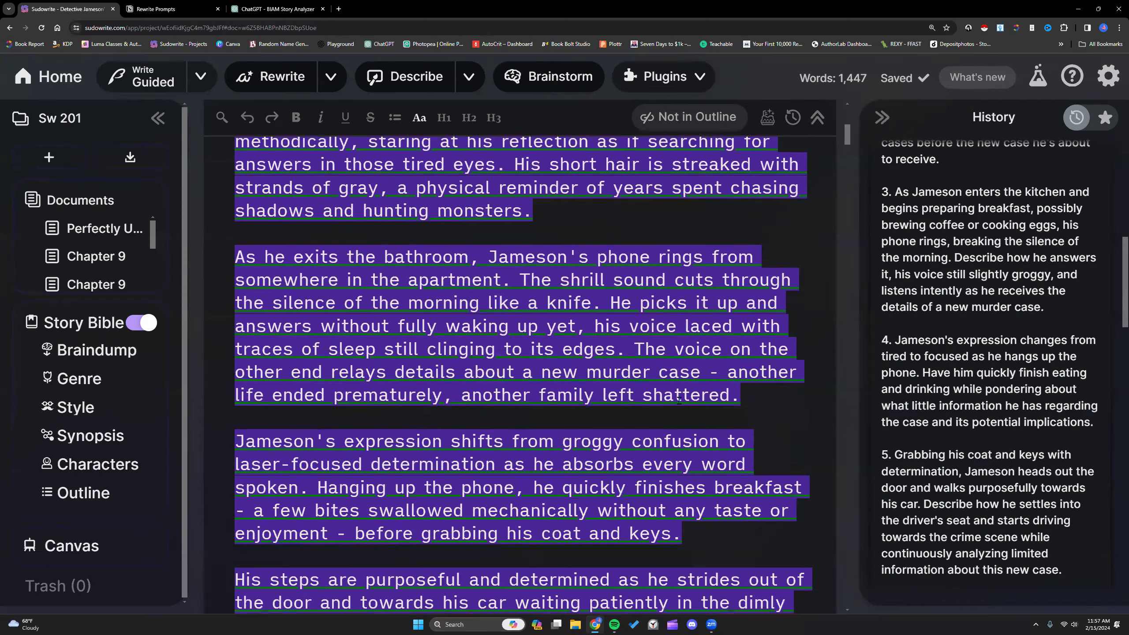
{"action": "scroll", "coordinate": [672, 400], "scroll_direction": "down", "scroll_amount": 1}
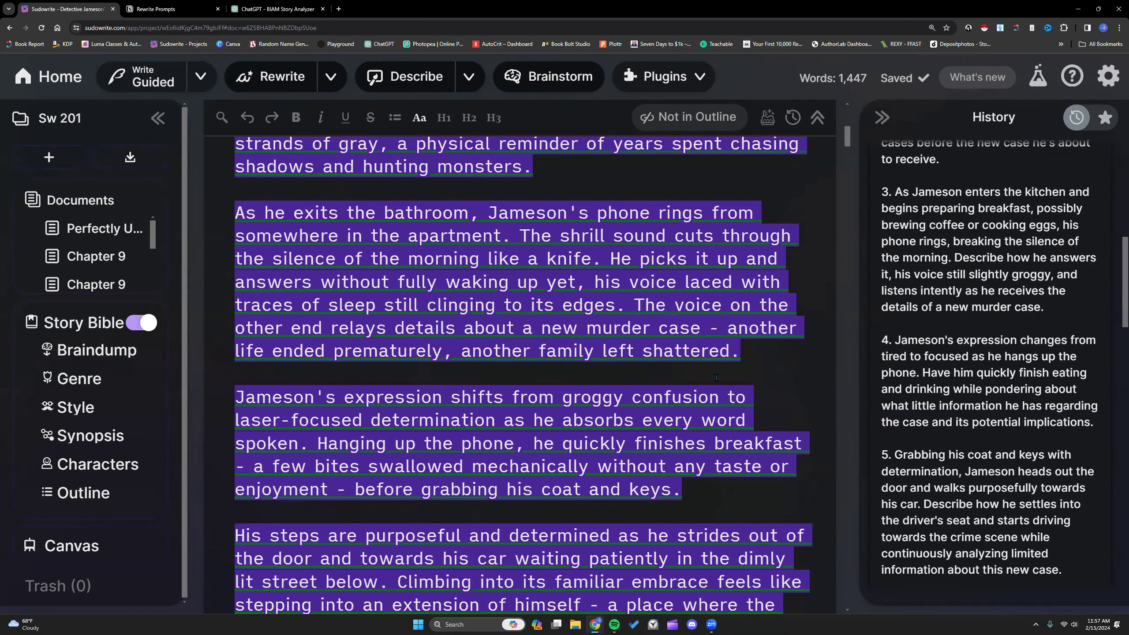
Step: Reject the Quick Edit rewrite and go back to the beginning of the Morning Routine document
{"action": "left_click_drag", "start_coordinate": [848, 131], "coordinate": [852, 220]}
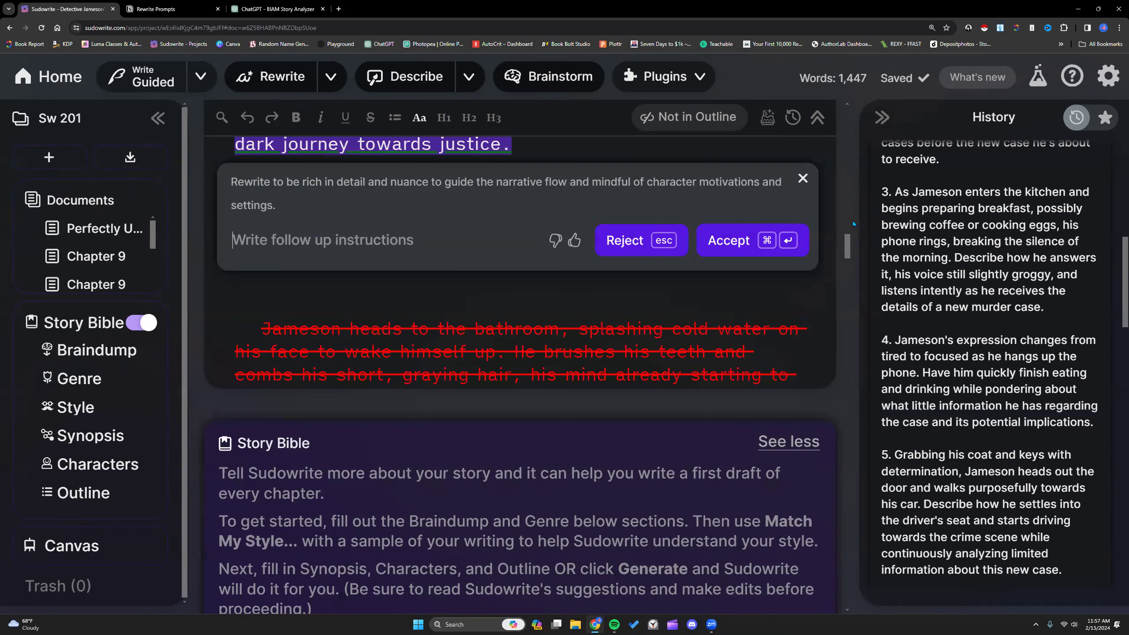
{"action": "left_click", "coordinate": [633, 238]}
{"action": "left_click_drag", "start_coordinate": [847, 246], "coordinate": [852, 117]}
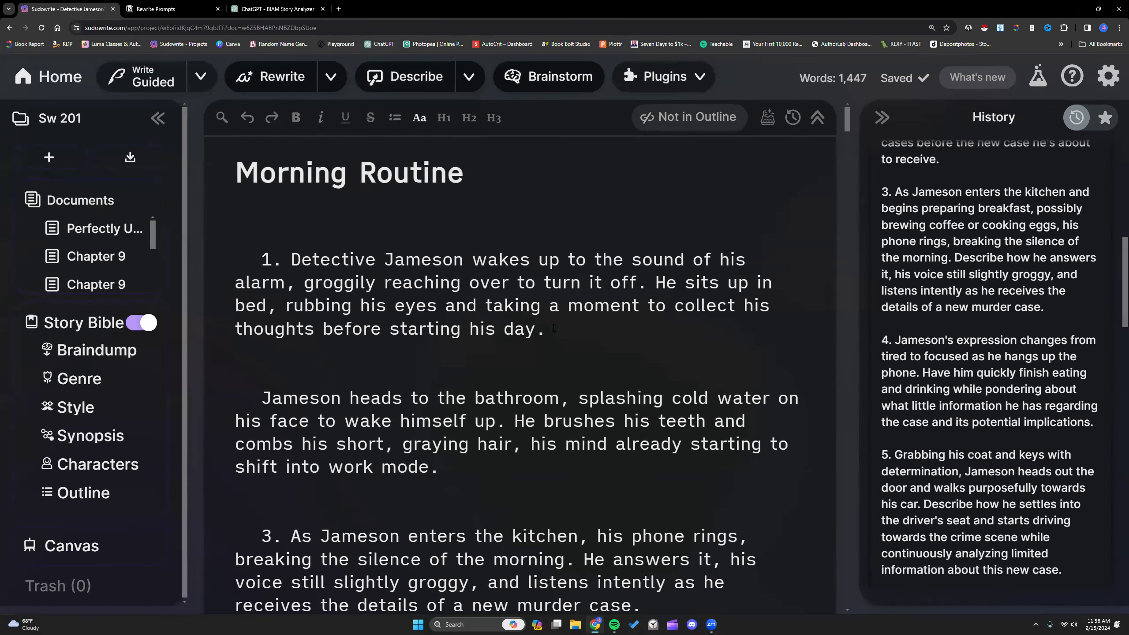
Step: Review the first Just Beat It beats beside the originals and expand the project's Story Bible section again
{"action": "scroll", "coordinate": [941, 292], "scroll_direction": "up", "scroll_amount": 10}
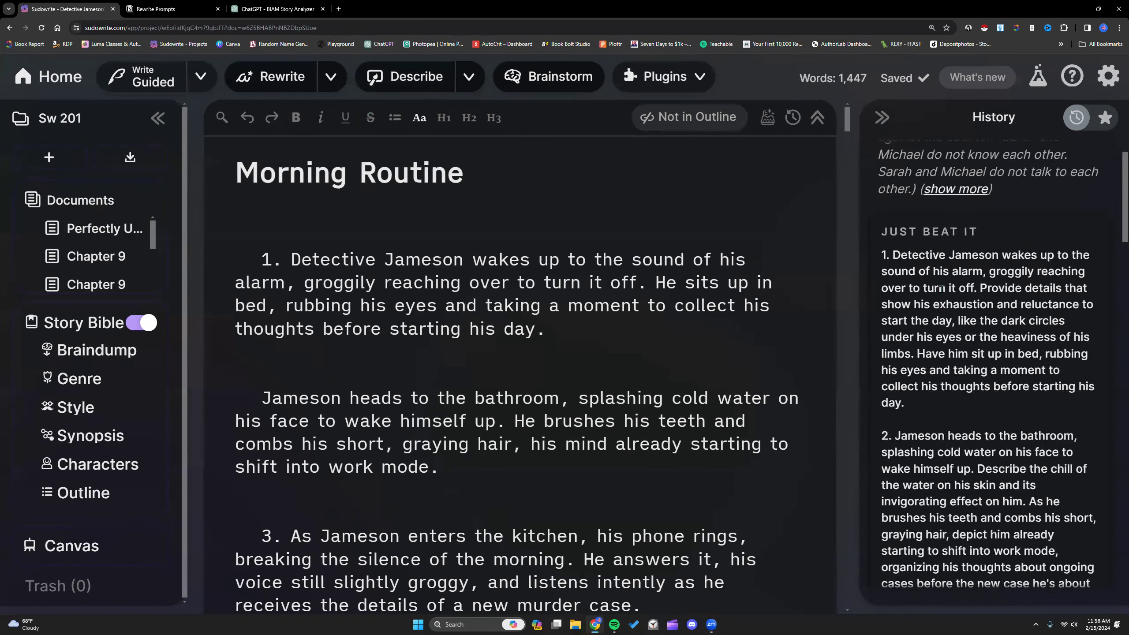
{"action": "scroll", "coordinate": [941, 289], "scroll_direction": "down", "scroll_amount": 1}
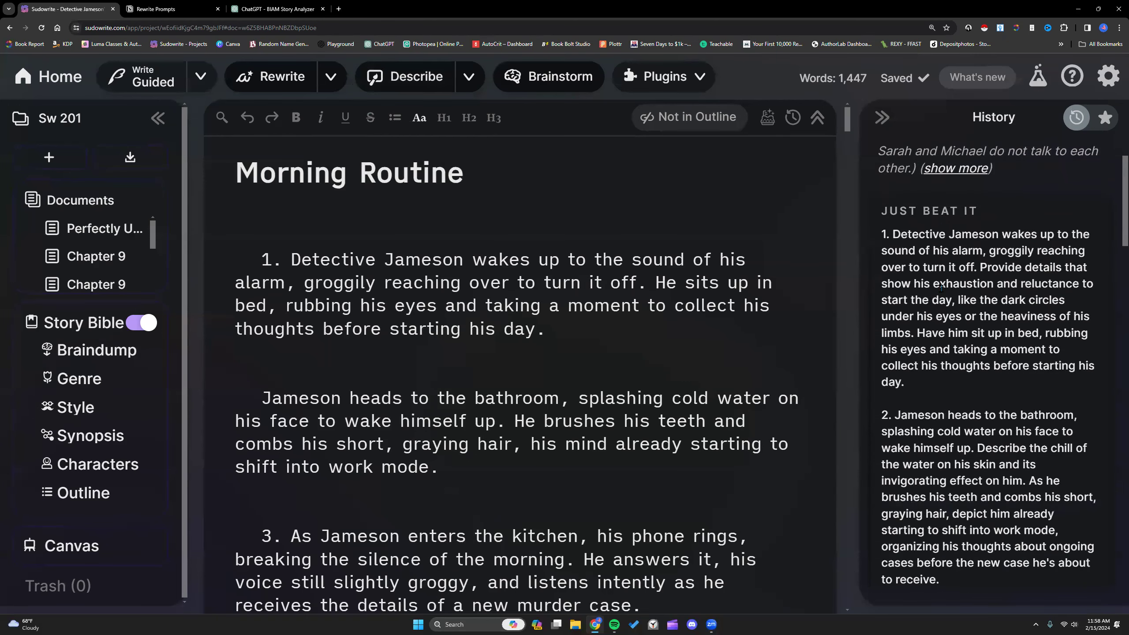
{"action": "mouse_move", "coordinate": [81, 284]}
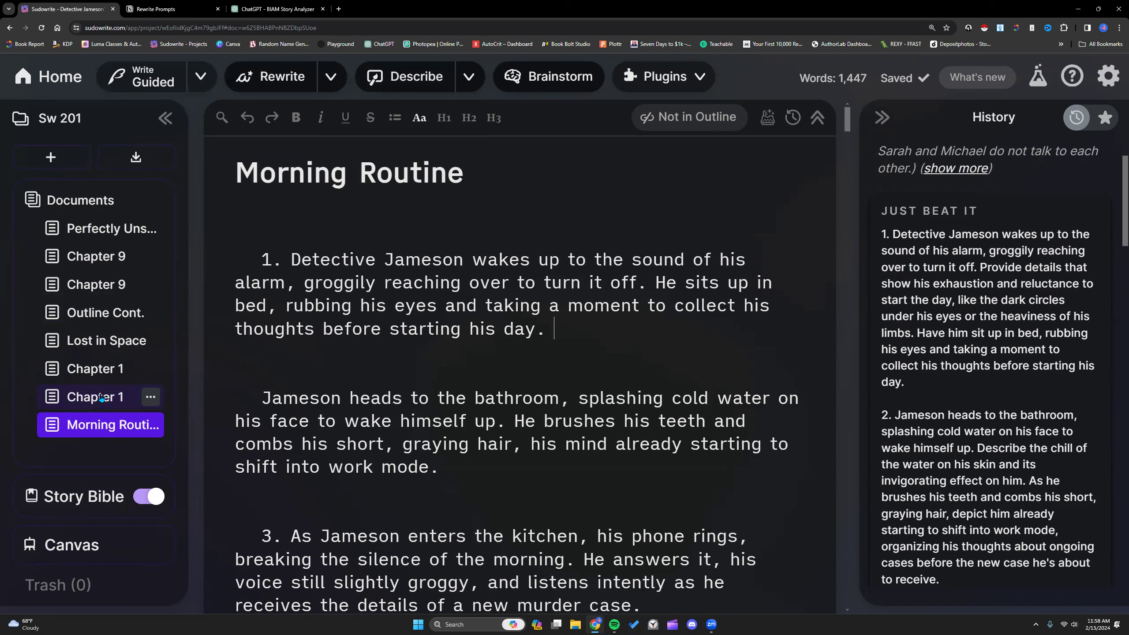
{"action": "left_click", "coordinate": [84, 497]}
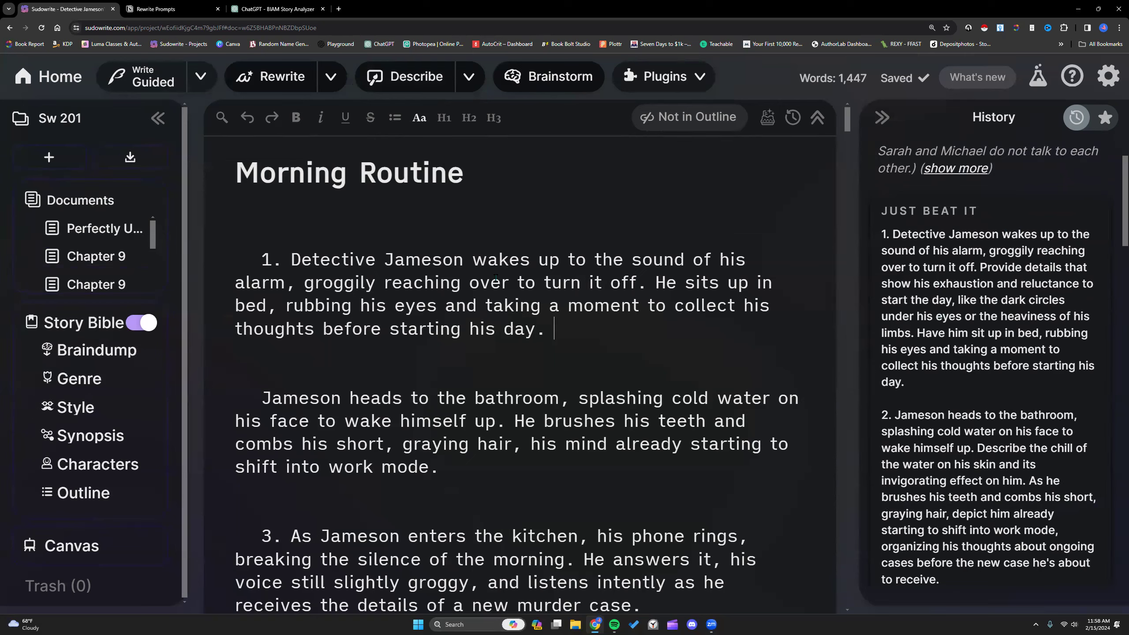
Step: Return to the project overview and look through the list of projects for a suitable example
{"action": "left_click", "coordinate": [44, 74]}
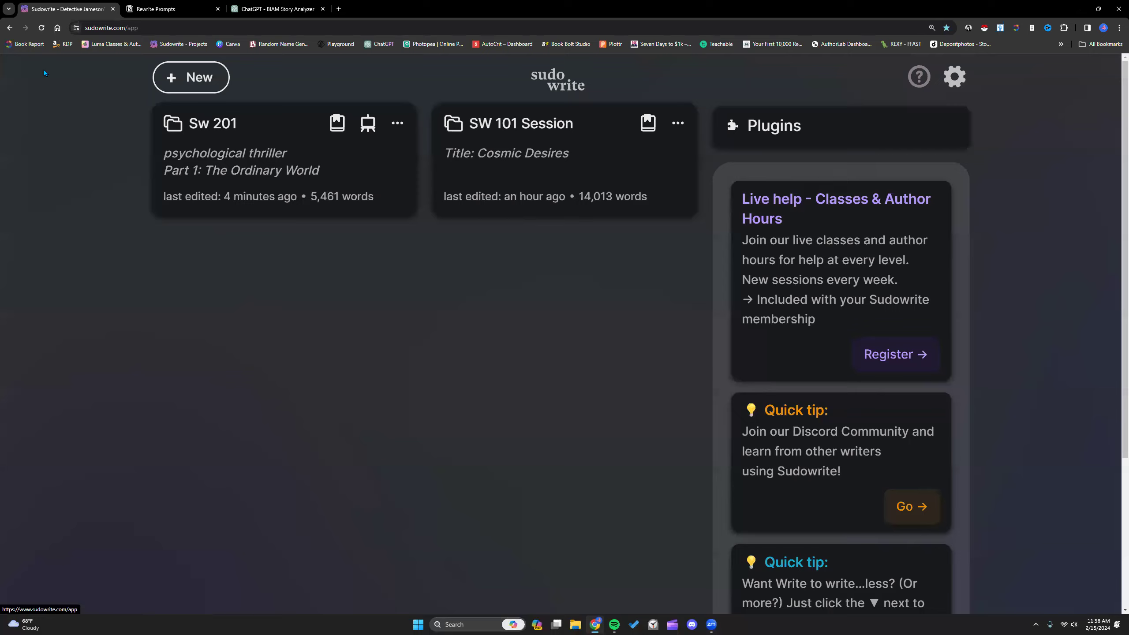
{"action": "scroll", "coordinate": [379, 215], "scroll_direction": "down", "scroll_amount": 8}
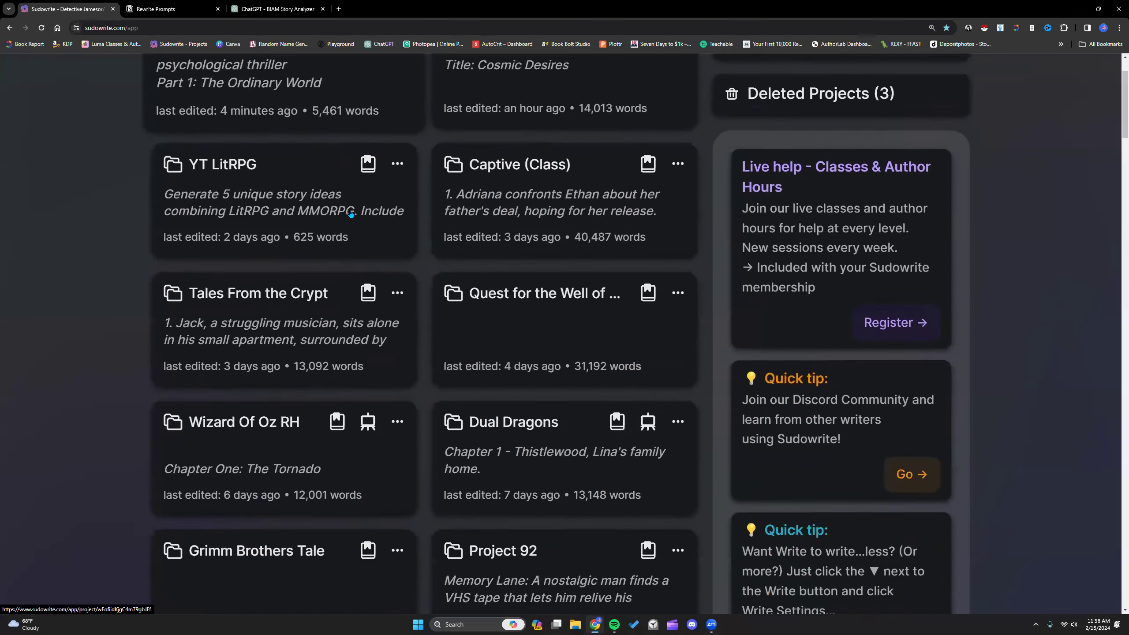
{"action": "scroll", "coordinate": [349, 212], "scroll_direction": "down", "scroll_amount": 4}
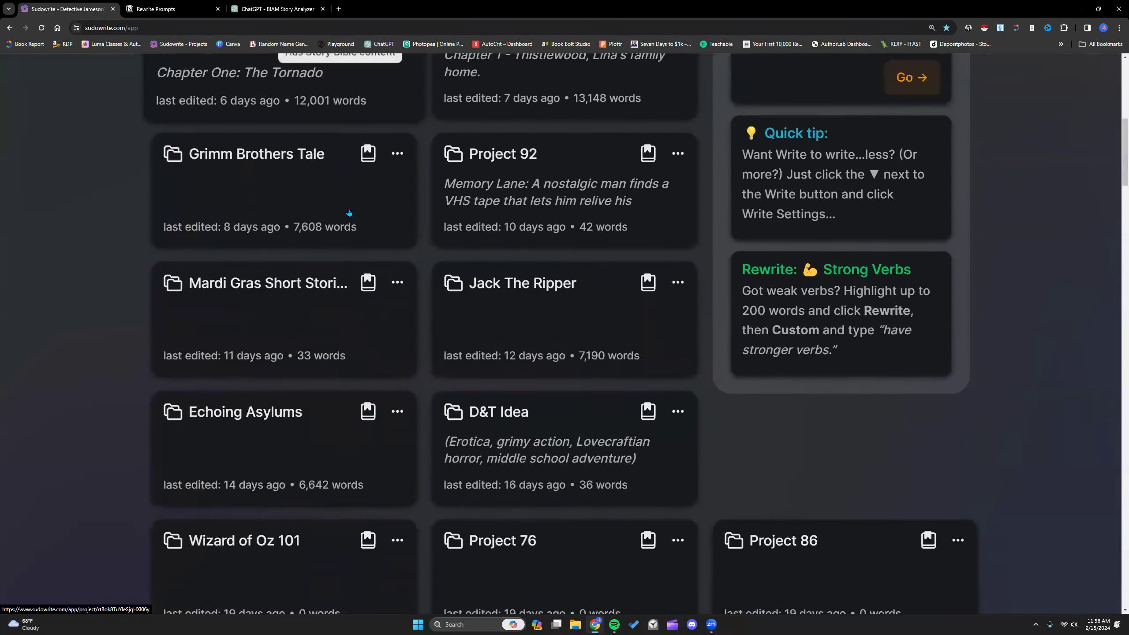
{"action": "scroll", "coordinate": [348, 211], "scroll_direction": "up", "scroll_amount": 5}
{"action": "scroll", "coordinate": [348, 211], "scroll_direction": "up", "scroll_amount": 8}
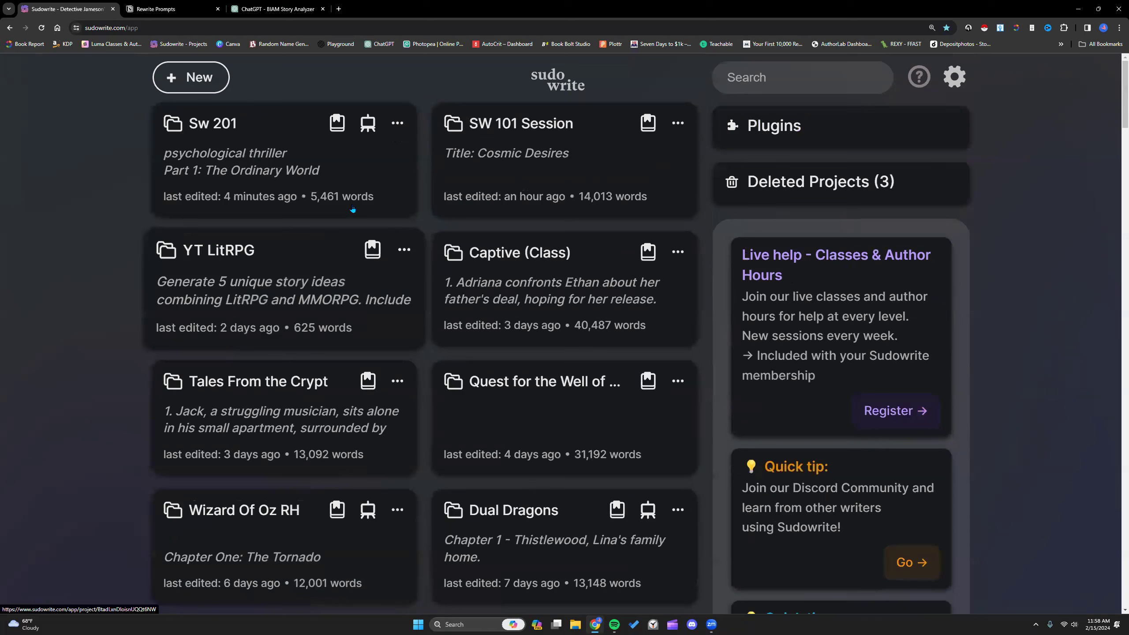
Step: Sign out of the current account and sign in again through Google with the first listed account
{"action": "left_click", "coordinate": [955, 76]}
{"action": "left_click", "coordinate": [683, 570]}
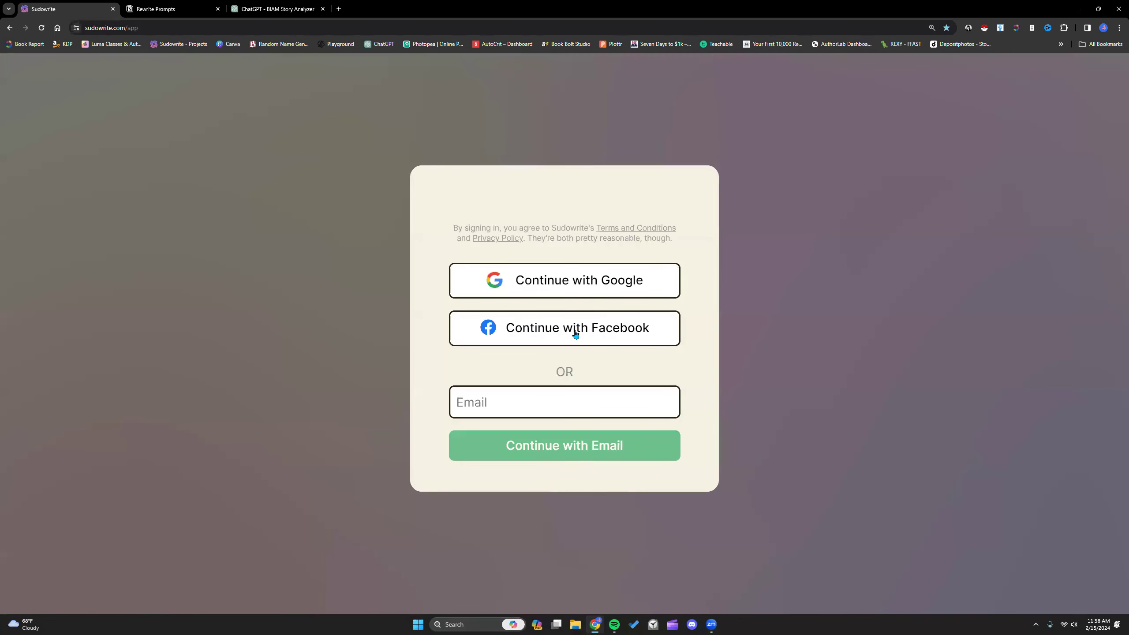
{"action": "left_click", "coordinate": [591, 282]}
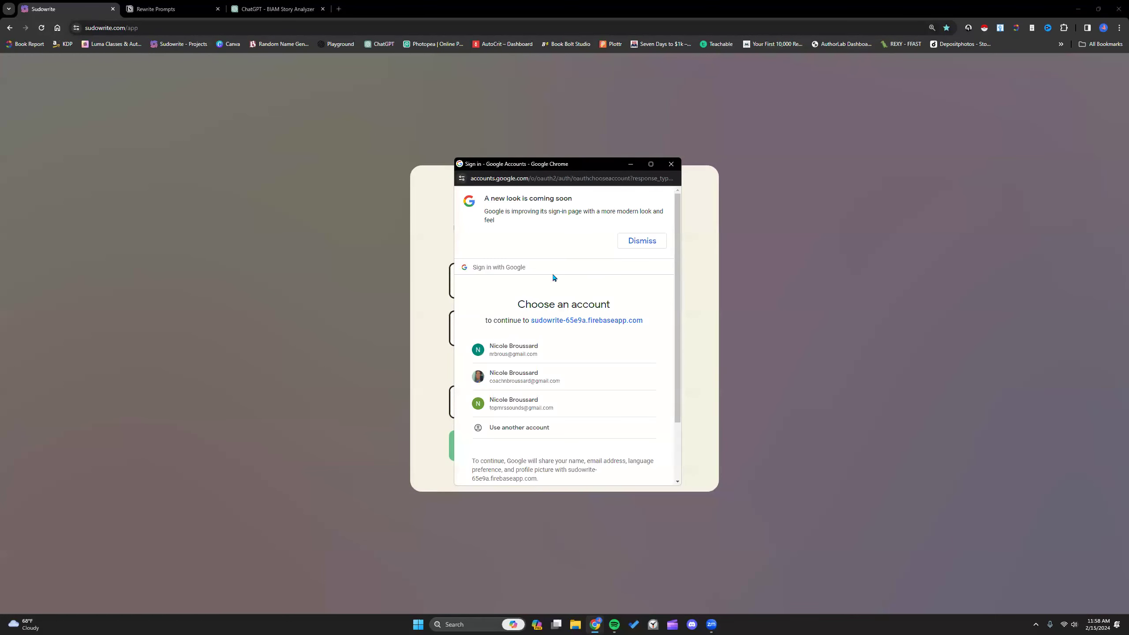
{"action": "left_click", "coordinate": [542, 355]}
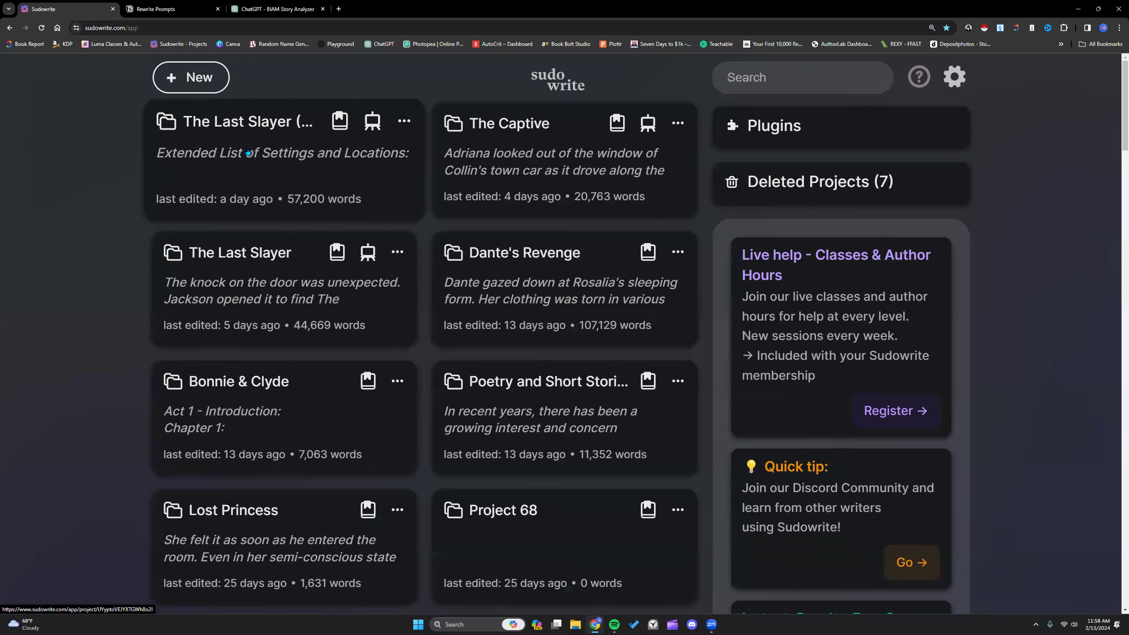
Step: Open the project The Last Slayer from the second account's project overview
{"action": "left_click", "coordinate": [247, 150]}
{"action": "key", "text": "alt+Left"}
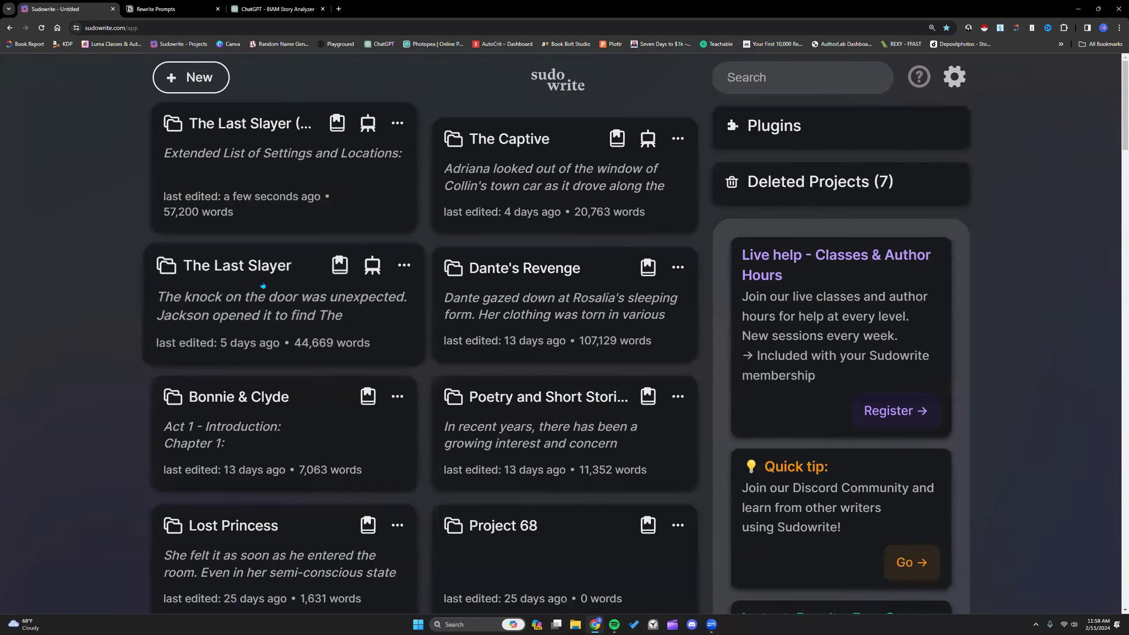
{"action": "left_click", "coordinate": [262, 284]}
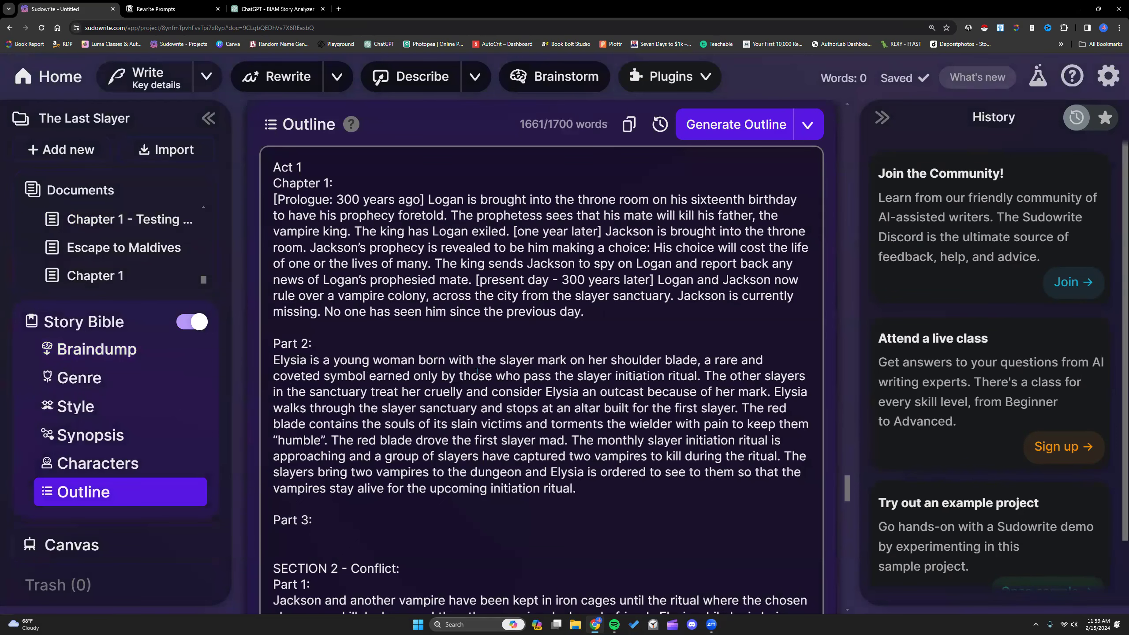
Step: Examine the Outline of The Last Slayer from Act 1 to the start of Section 3
{"action": "scroll", "coordinate": [476, 372], "scroll_direction": "down", "scroll_amount": 2}
{"action": "scroll", "coordinate": [475, 369], "scroll_direction": "down", "scroll_amount": 1}
{"action": "scroll", "coordinate": [475, 369], "scroll_direction": "down", "scroll_amount": 10}
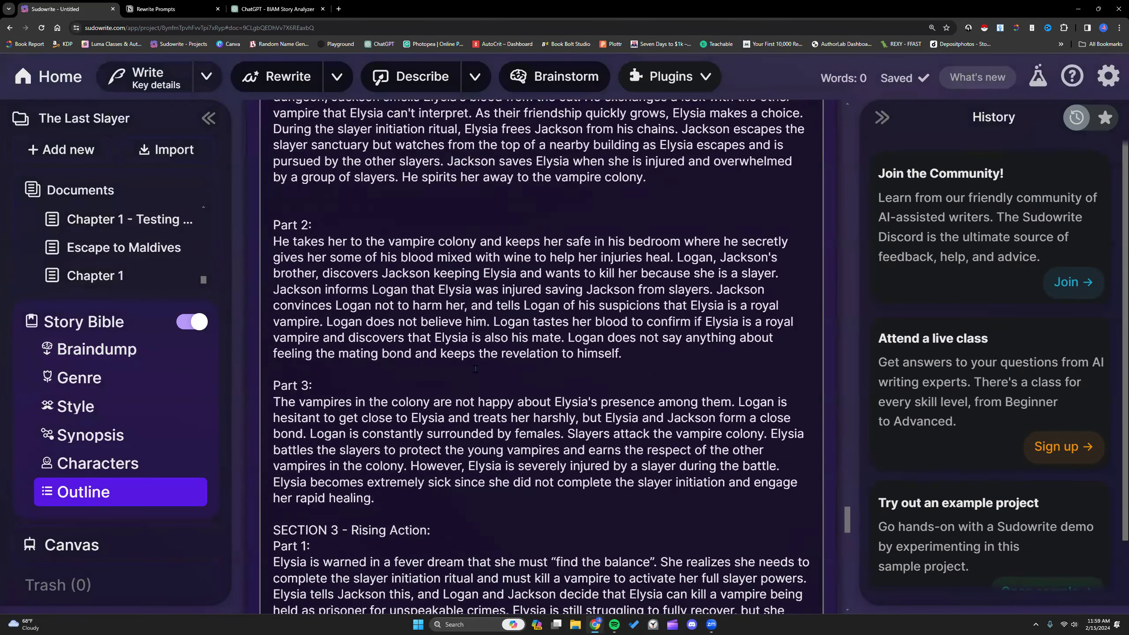
{"action": "scroll", "coordinate": [475, 369], "scroll_direction": "down", "scroll_amount": 1}
{"action": "scroll", "coordinate": [475, 369], "scroll_direction": "down", "scroll_amount": 2}
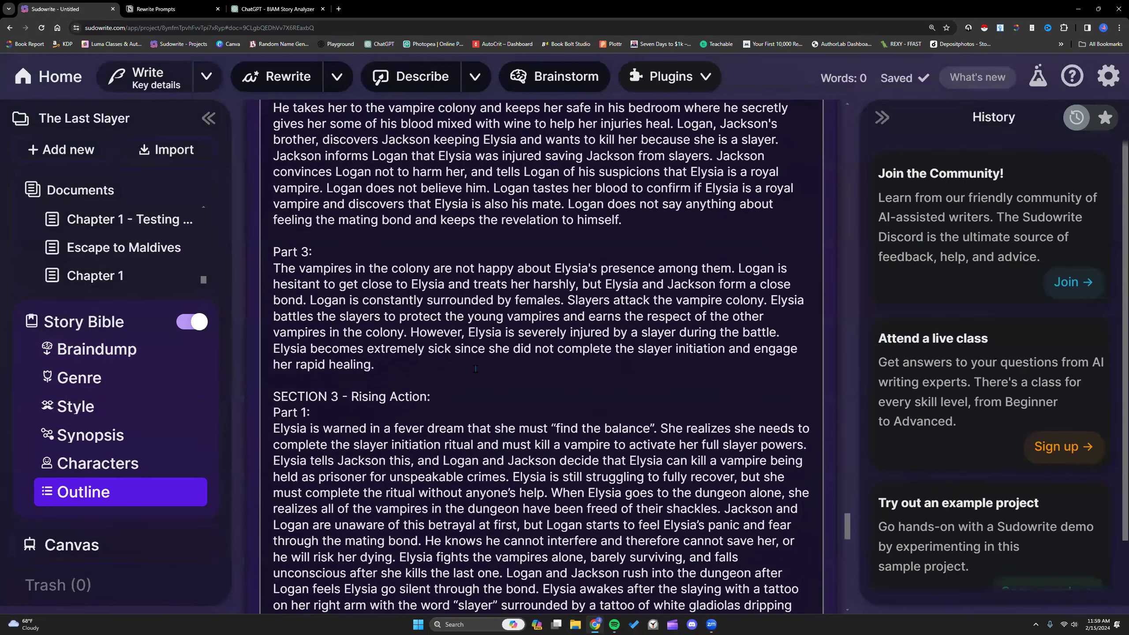
{"action": "scroll", "coordinate": [475, 369], "scroll_direction": "up", "scroll_amount": 20}
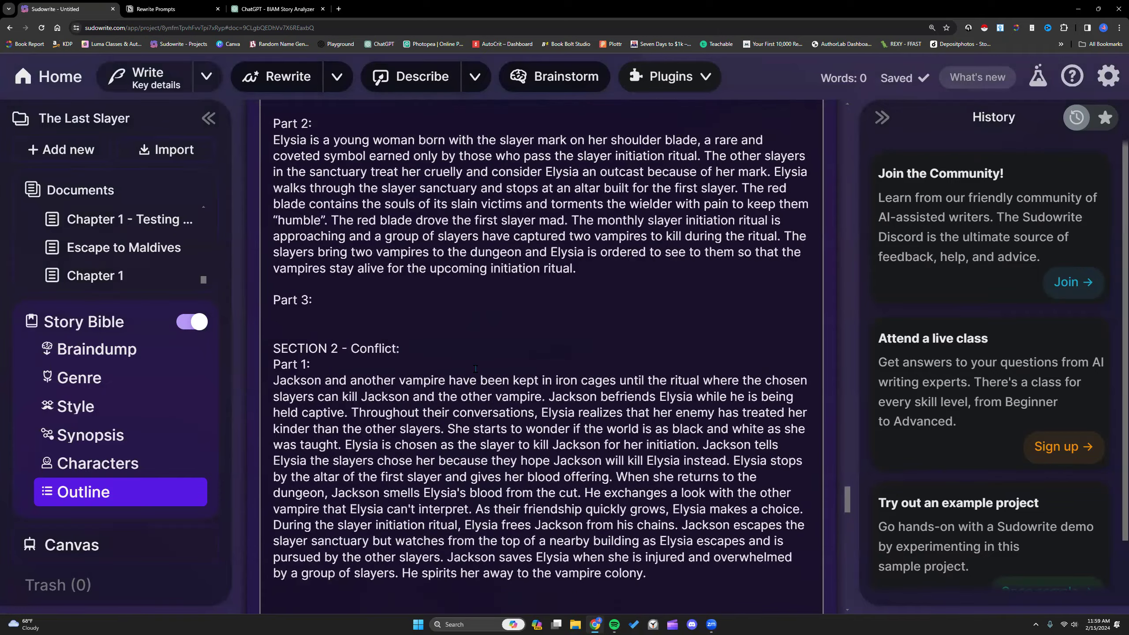
{"action": "scroll", "coordinate": [474, 368], "scroll_direction": "down", "scroll_amount": 3}
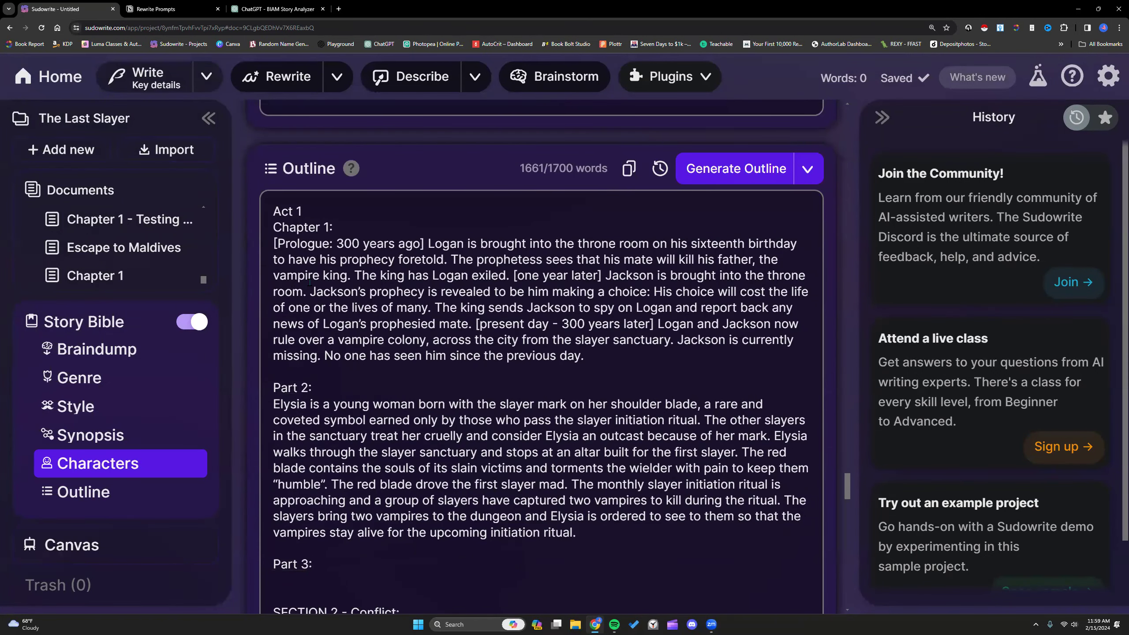
Step: Open the Chapter 1 document, generate its beats in the Chapter Generator and read them through to the last one
{"action": "left_click", "coordinate": [107, 275]}
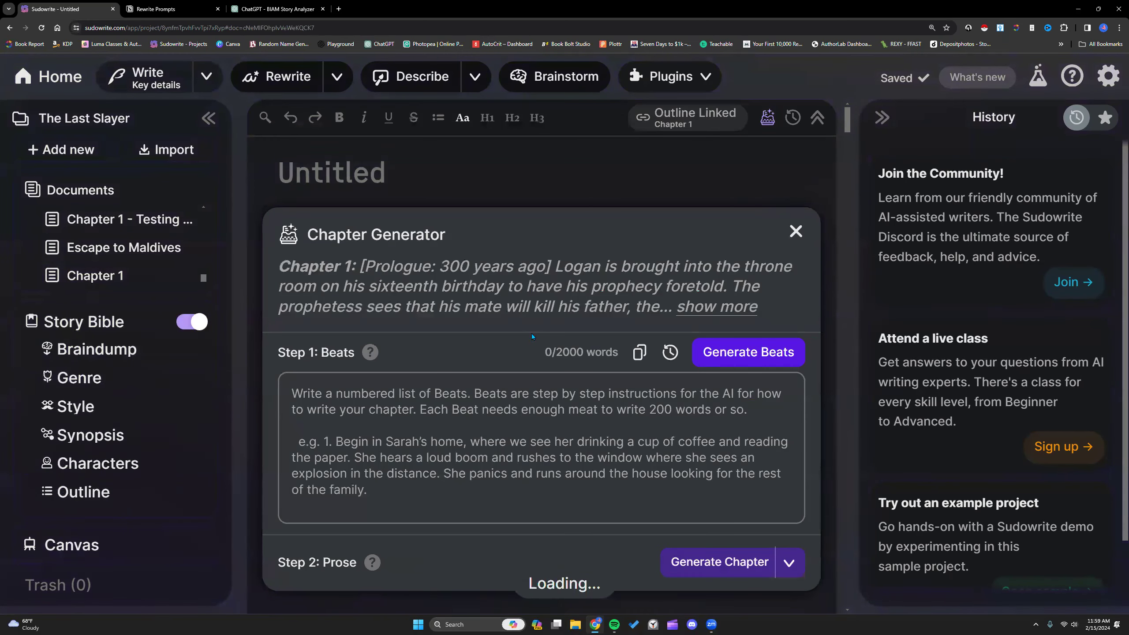
{"action": "left_click", "coordinate": [735, 361]}
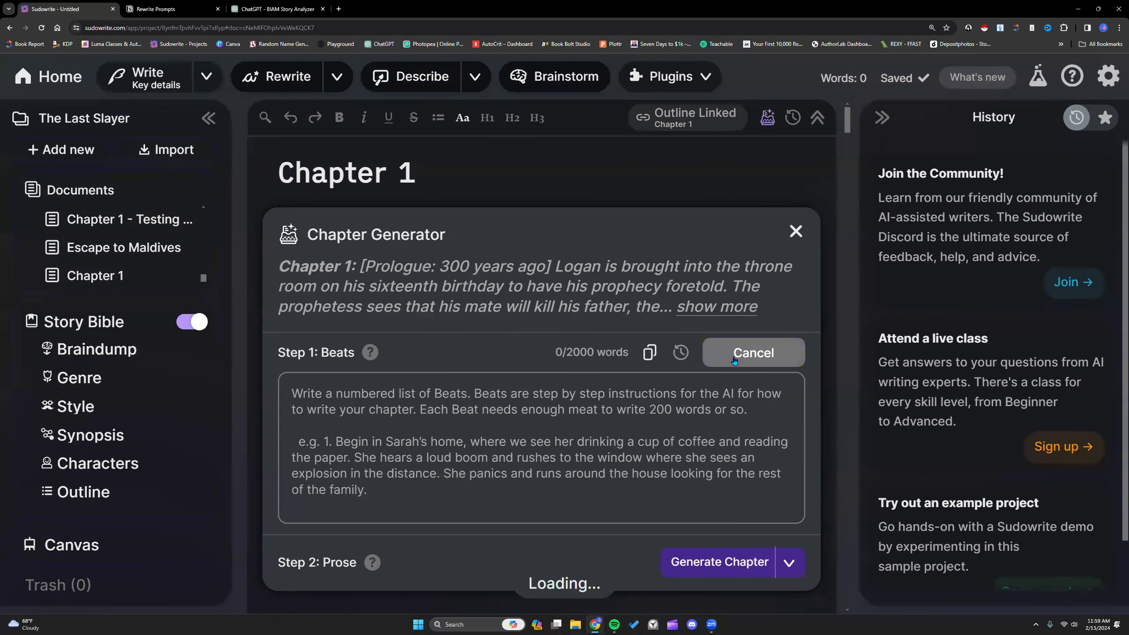
{"action": "scroll", "coordinate": [476, 287], "scroll_direction": "down", "scroll_amount": 3}
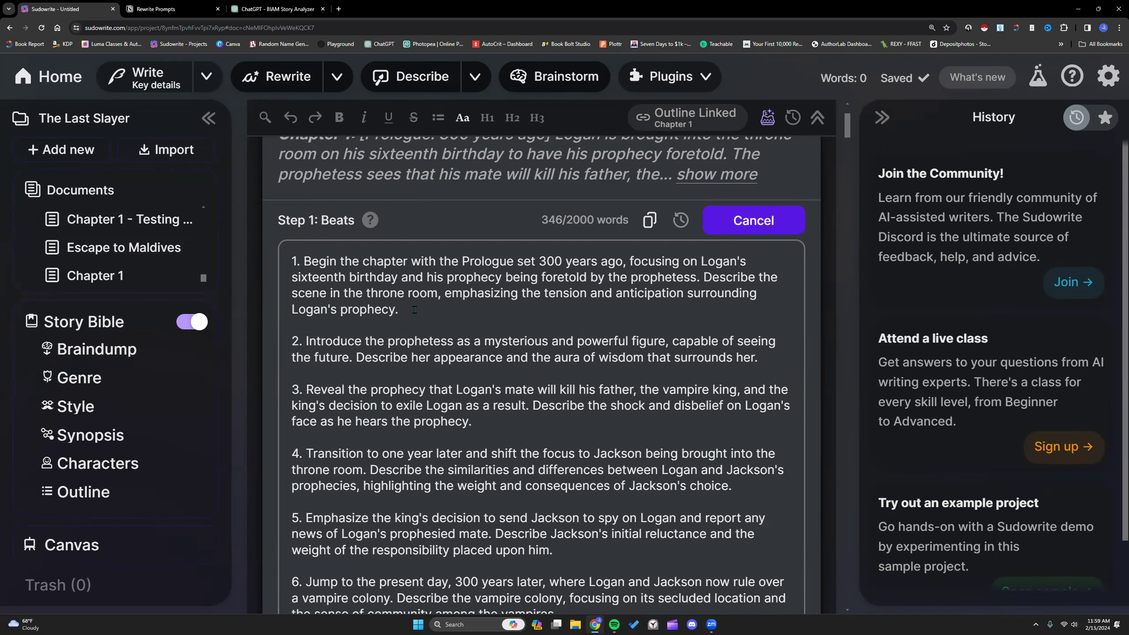
{"action": "scroll", "coordinate": [414, 309], "scroll_direction": "down", "scroll_amount": 10}
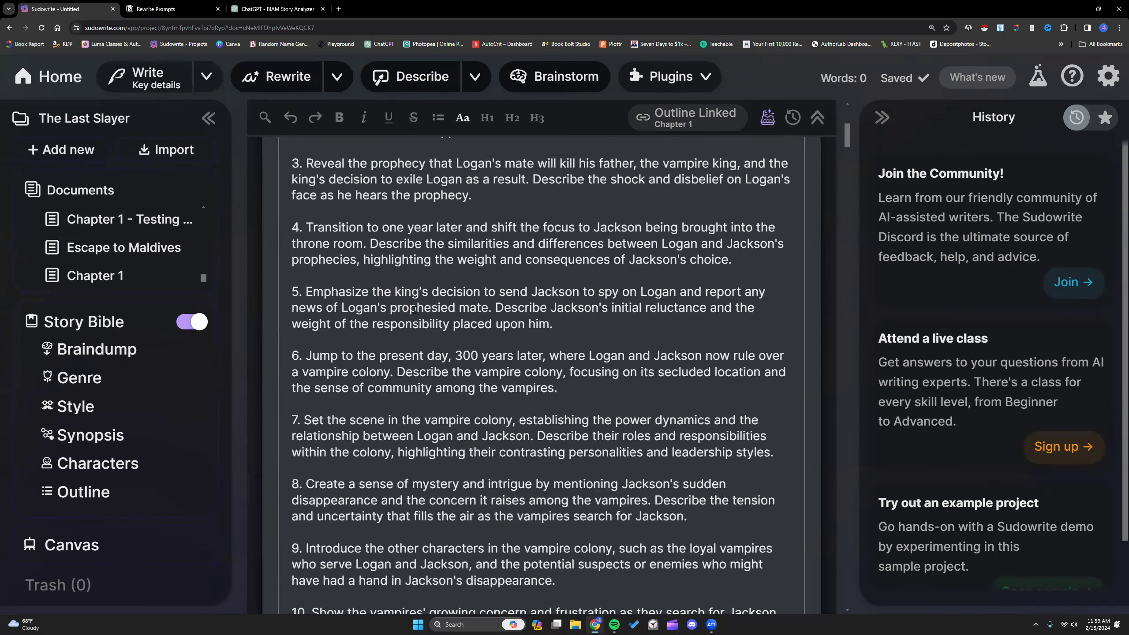
{"action": "scroll", "coordinate": [414, 309], "scroll_direction": "down", "scroll_amount": 1}
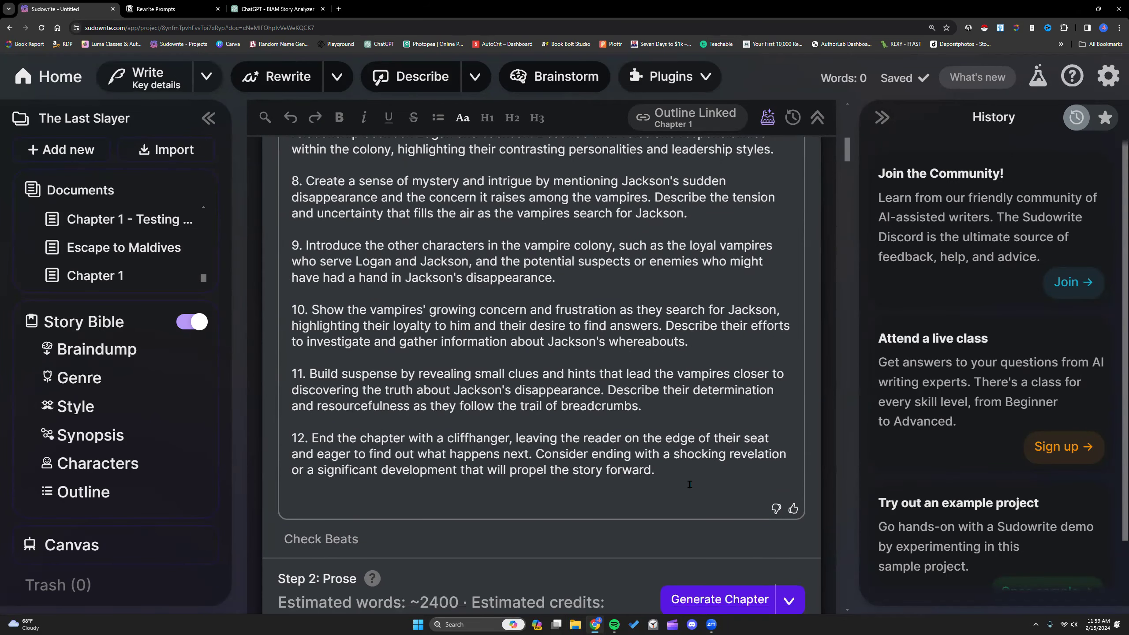
Step: Delete generated beats 12, 11 and 10 from the end of the Chapter 1 beats
{"action": "left_click_drag", "start_coordinate": [685, 474], "coordinate": [282, 435]}
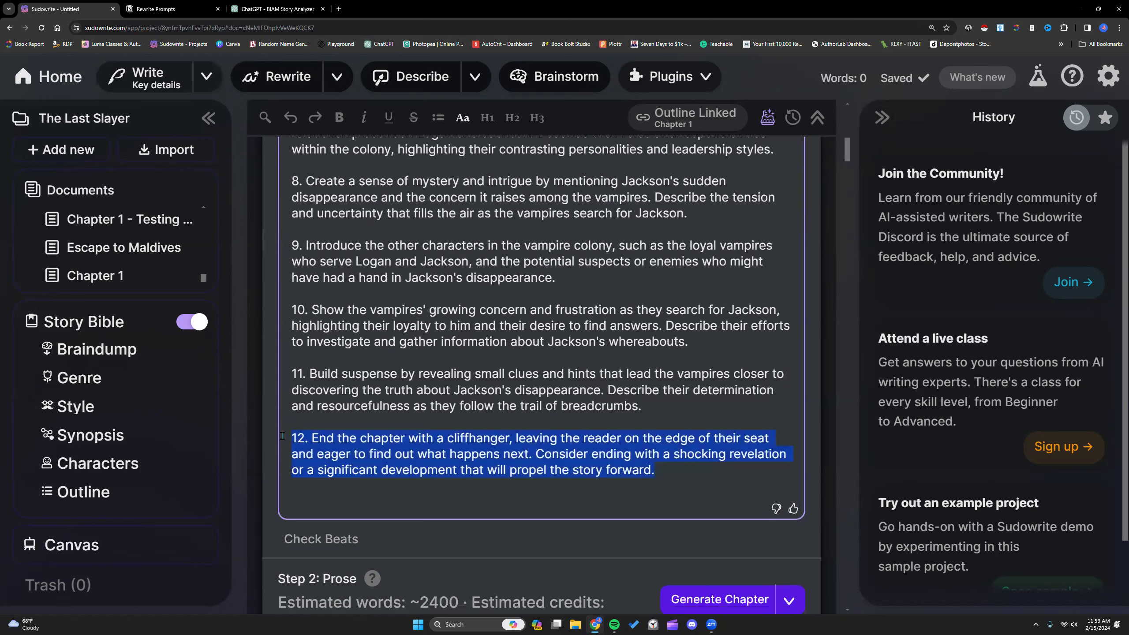
{"action": "key", "text": "BackSpace"}
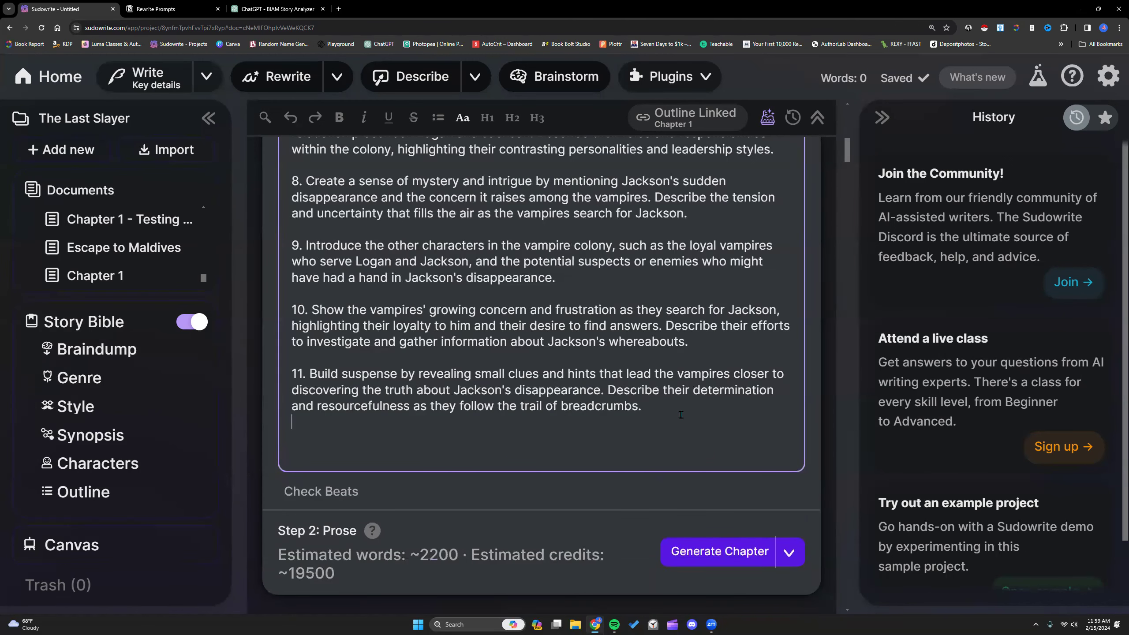
{"action": "key", "text": "shift+Up"}
{"action": "key", "text": "shift+Up"}
{"action": "key", "text": "shift+Home"}
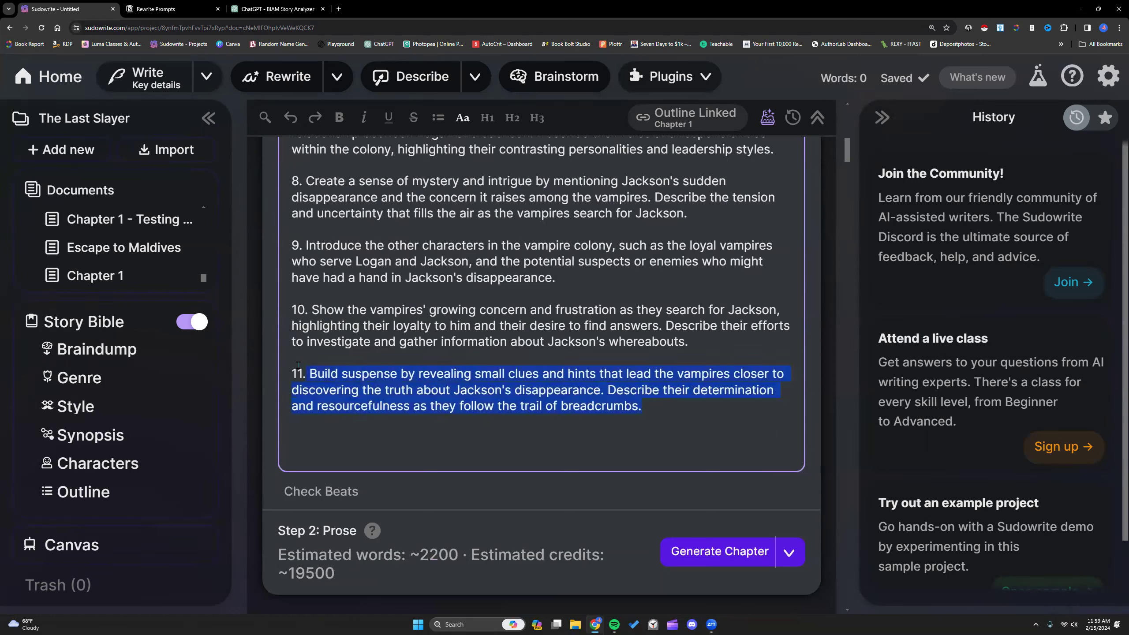
{"action": "key", "text": "BackSpace"}
{"action": "key", "text": "shift+Up"}
{"action": "key", "text": "shift+Up"}
{"action": "key", "text": "shift+Up"}
{"action": "key", "text": "shift+Home"}
{"action": "key", "text": "BackSpace"}
Step: Remove beats 6 to 9 so that the list ends with Jackson being sent to spy on Logan
{"action": "scroll", "coordinate": [453, 380], "scroll_direction": "up", "scroll_amount": 3}
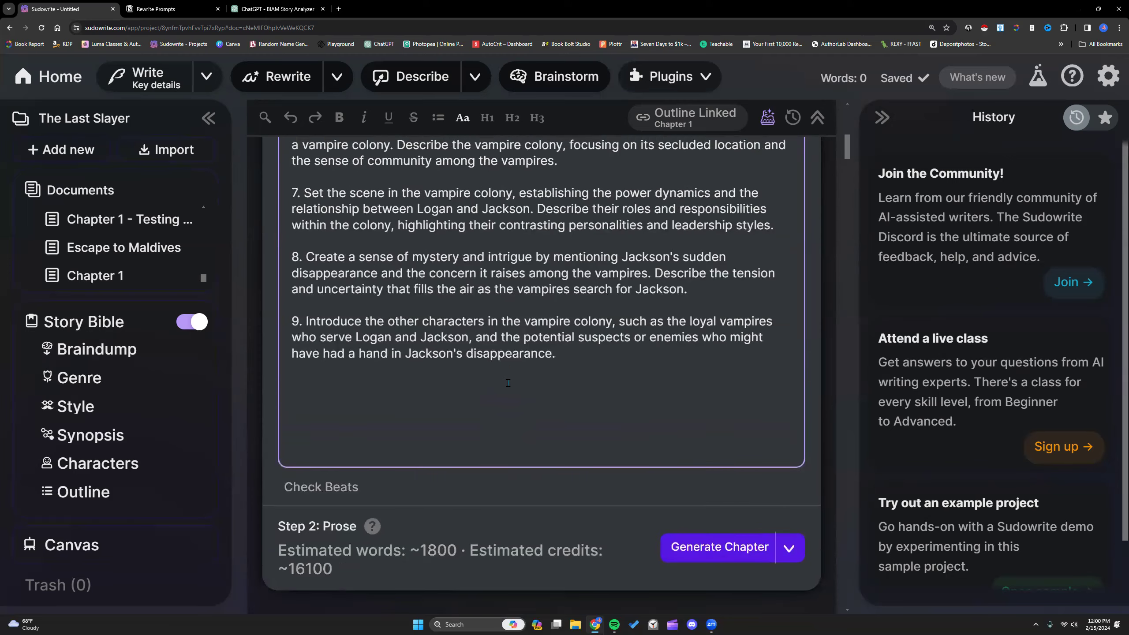
{"action": "left_click", "coordinate": [586, 416]}
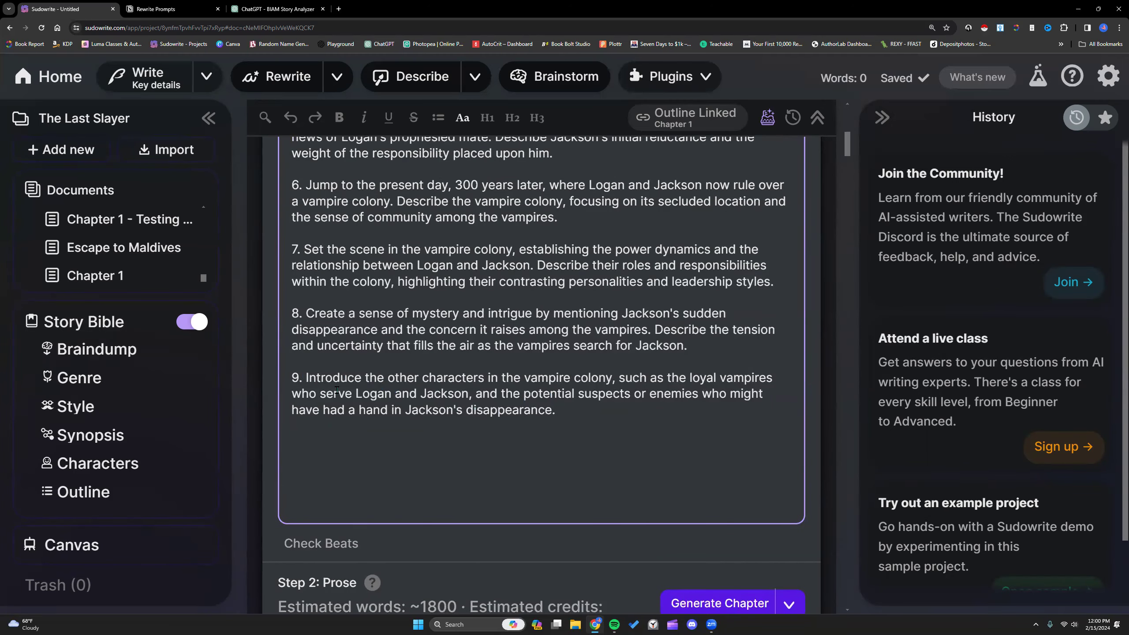
{"action": "left_click_drag", "start_coordinate": [595, 412], "coordinate": [290, 250]}
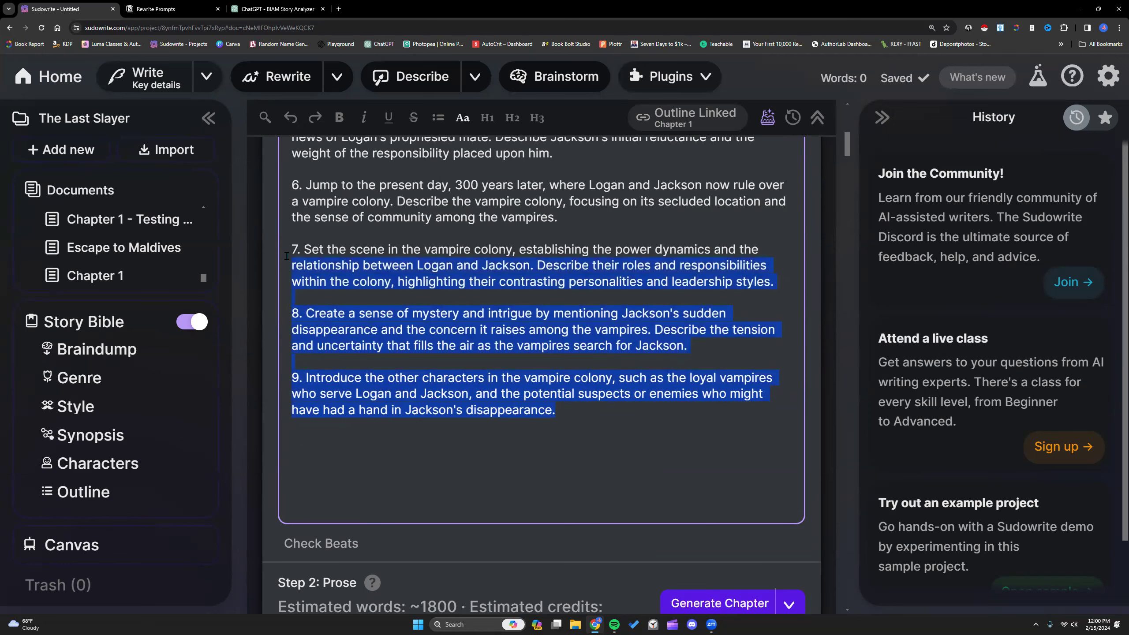
{"action": "key", "text": "BackSpace"}
{"action": "scroll", "coordinate": [290, 331], "scroll_direction": "up", "scroll_amount": 2}
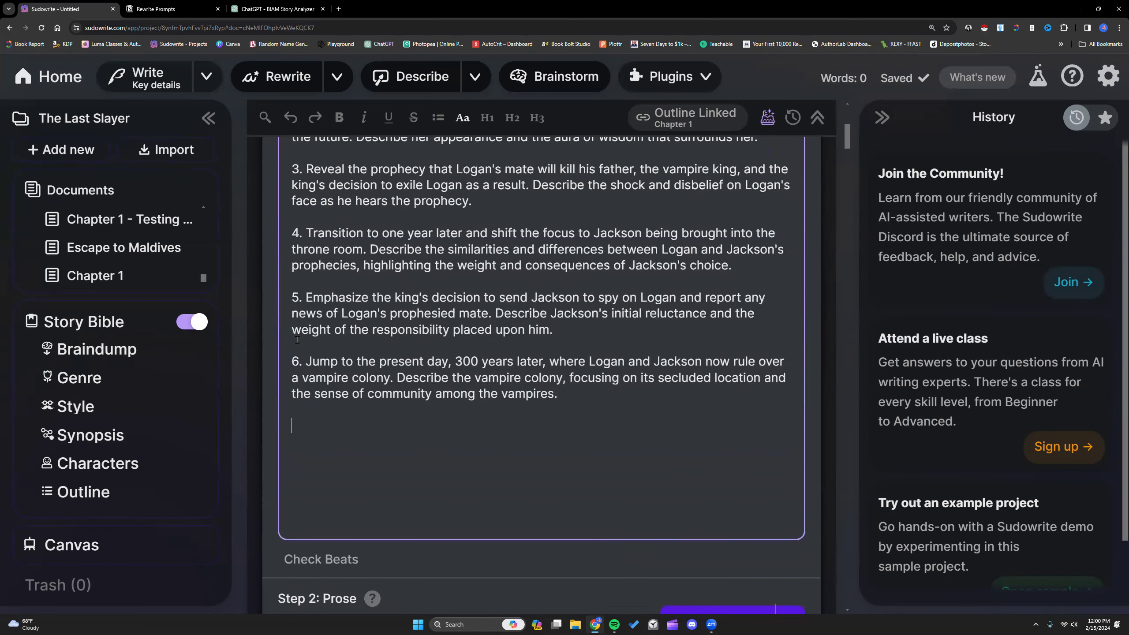
{"action": "left_click_drag", "start_coordinate": [559, 394], "coordinate": [285, 356]}
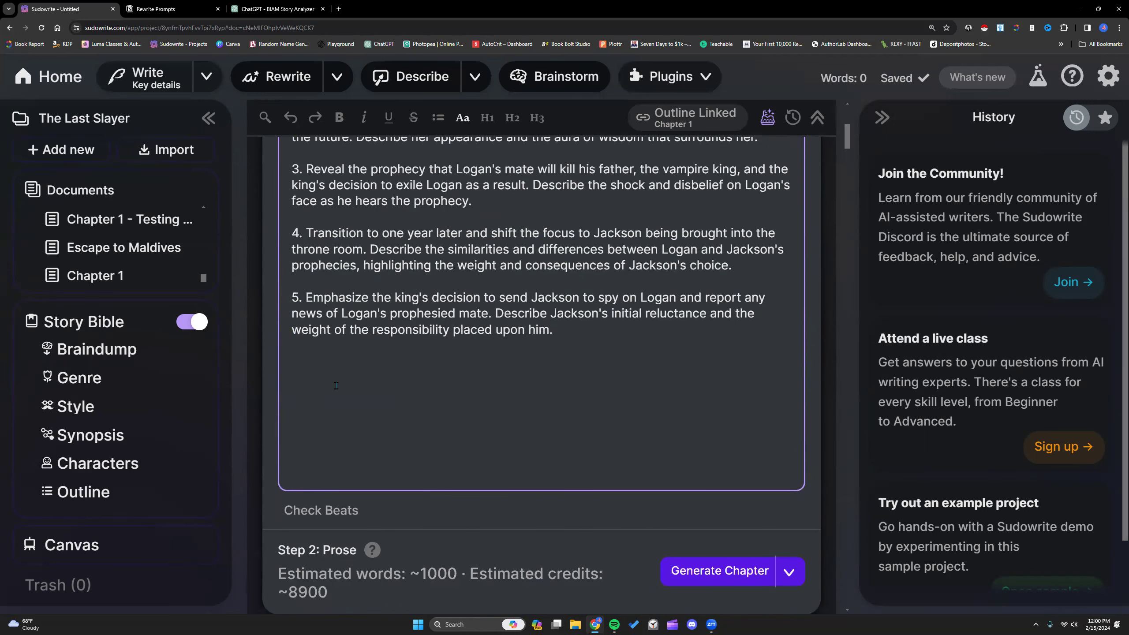
{"action": "left_click", "coordinate": [336, 385]}
Step: Below beat 5, write a contrasting prose-style beat: "1. The throne doors groaned open as Logan strode"
{"action": "scroll", "coordinate": [515, 393], "scroll_direction": "up", "scroll_amount": 4}
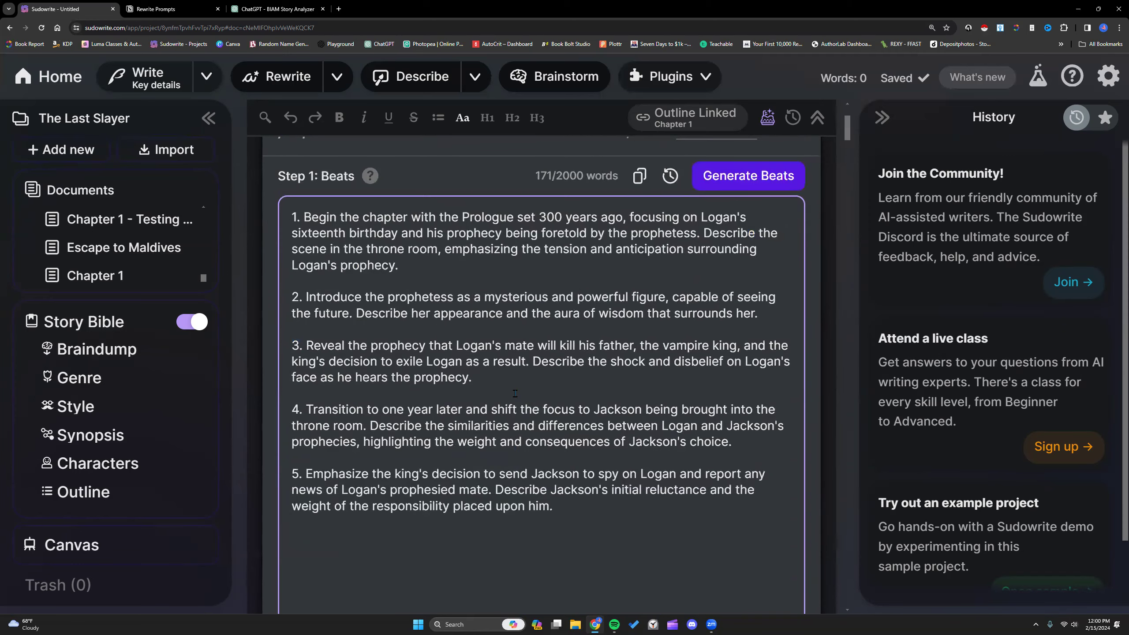
{"action": "scroll", "coordinate": [515, 393], "scroll_direction": "down", "scroll_amount": 4}
{"action": "scroll", "coordinate": [515, 393], "scroll_direction": "up", "scroll_amount": 2}
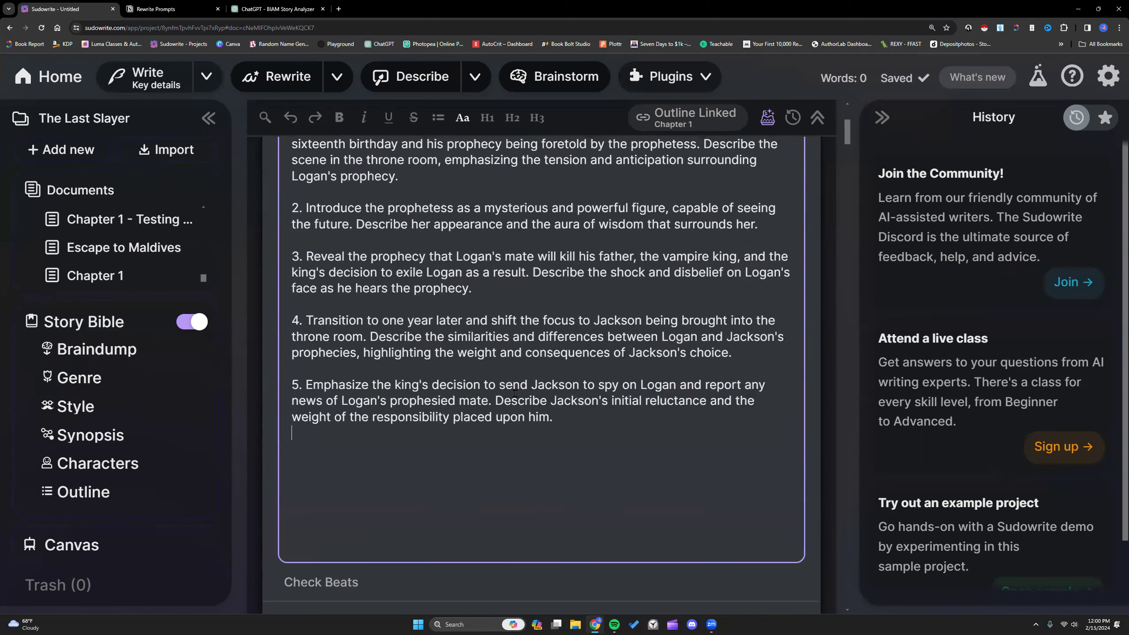
{"action": "scroll", "coordinate": [515, 393], "scroll_direction": "up", "scroll_amount": 2}
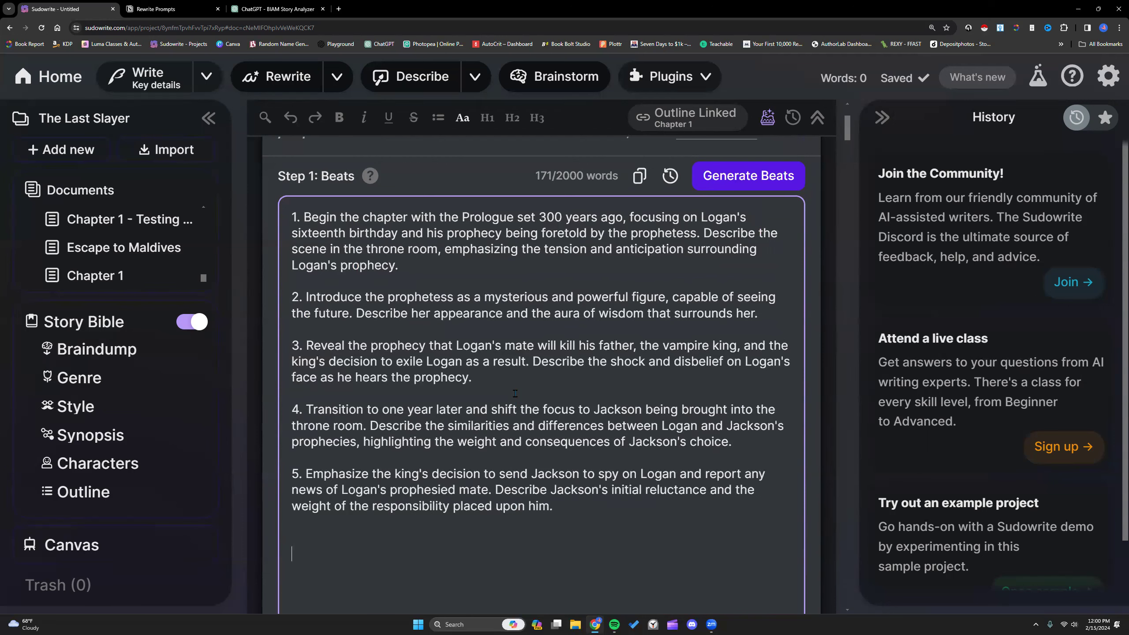
{"action": "type", "text": "1."}
{"action": "scroll", "coordinate": [515, 393], "scroll_direction": "down", "scroll_amount": 4}
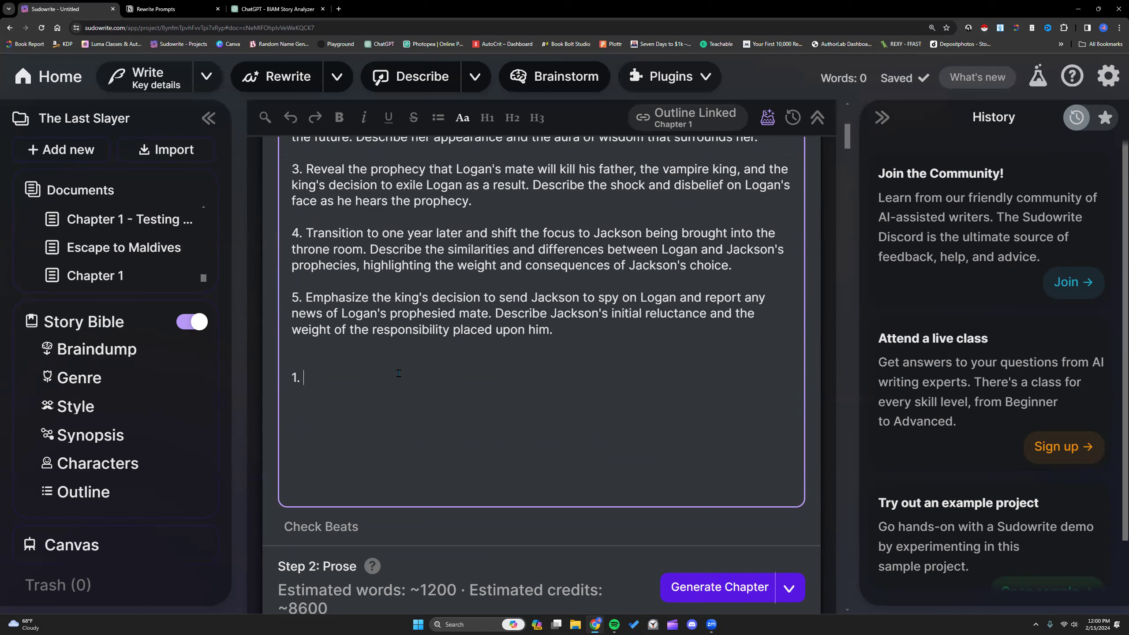
{"action": "type", "text": "The throne doors groan "}
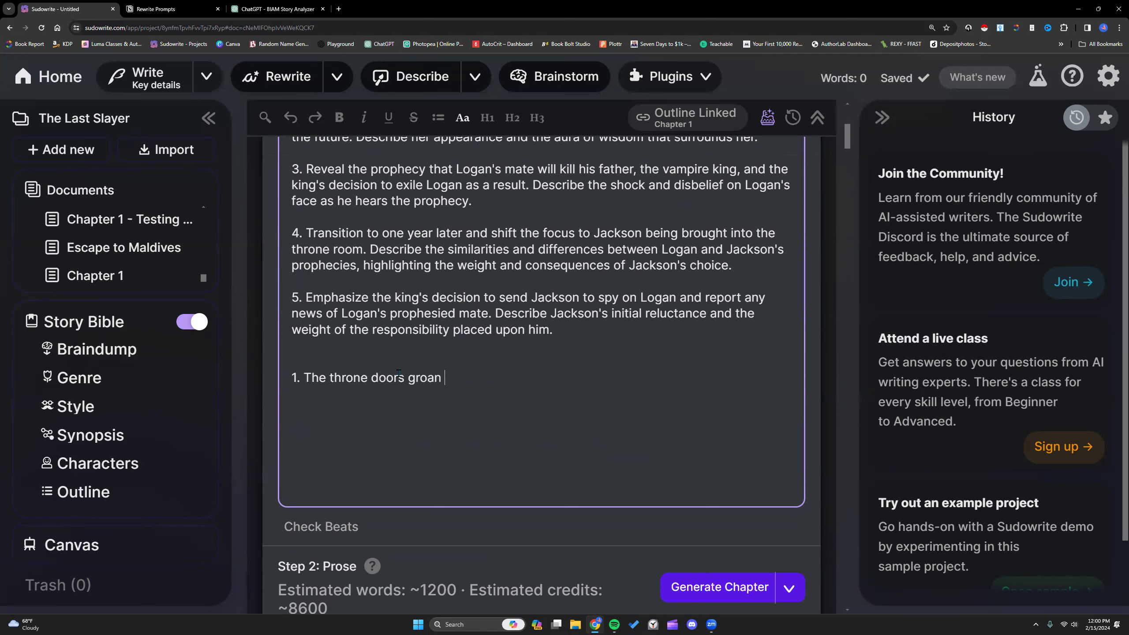
{"action": "type", "text": "ed open as Loga"}
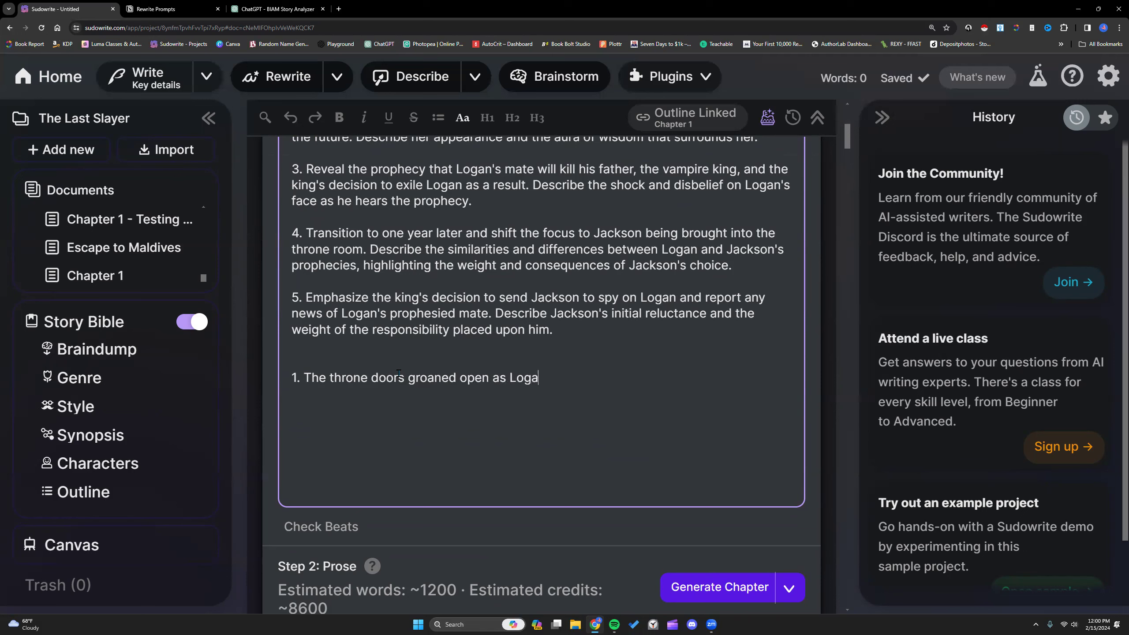
{"action": "type", "text": "n strode"}
Step: Replace "throne" before "doors" with "large, ornate" and continue the sentence with "into the throne room. The high society of vampires"
{"action": "double_click", "coordinate": [362, 376]}
{"action": "type", "text": "large, ornate"}
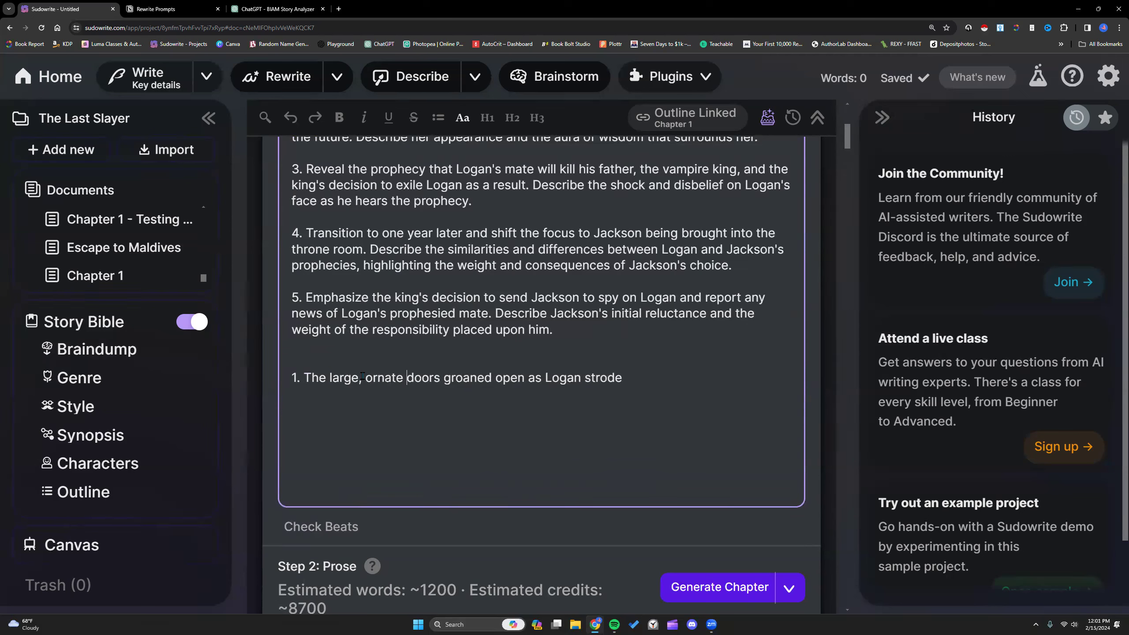
{"action": "left_click", "coordinate": [687, 379]}
{"action": "type", "text": "into the throne room. The "}
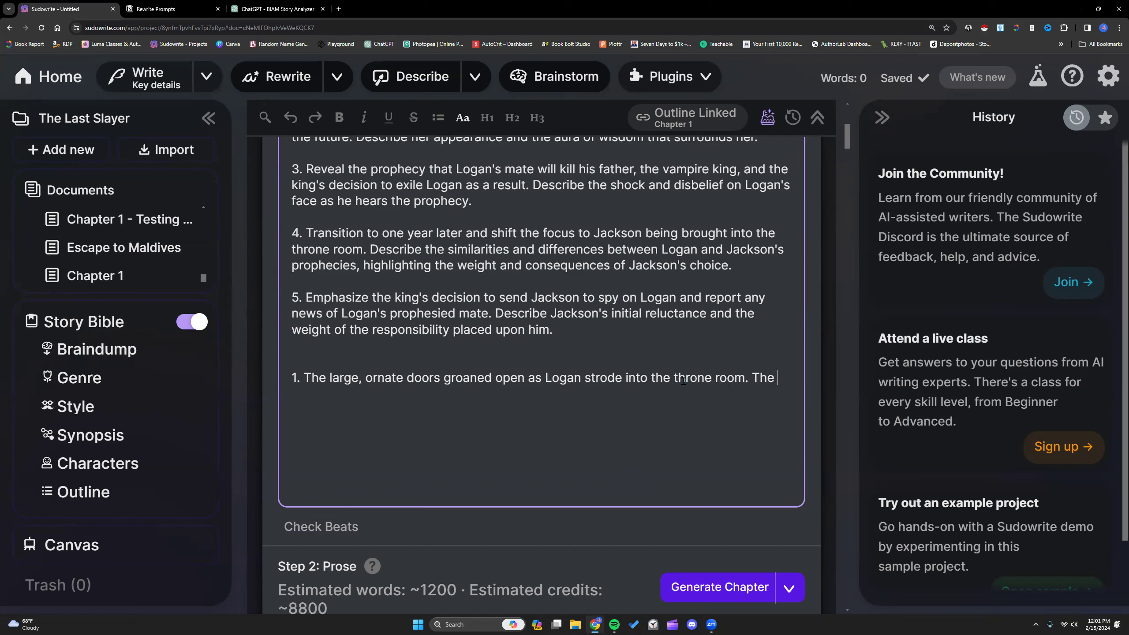
{"action": "type", "text": "high socity"}
{"action": "key", "text": "BackSpace"}
{"action": "key", "text": "BackSpace"}
{"action": "key", "text": "BackSpace"}
{"action": "type", "text": "ety of vampires"}
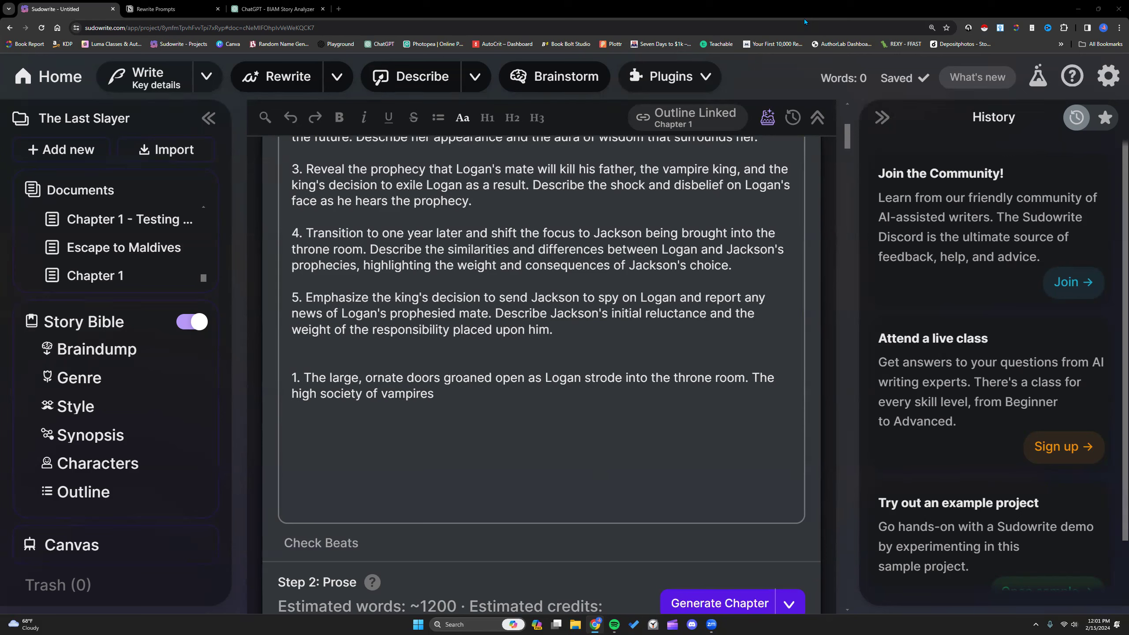
Step: Check the Rewrite card options and the Write settings, including creativity, prose mode and key details
{"action": "left_click", "coordinate": [336, 76]}
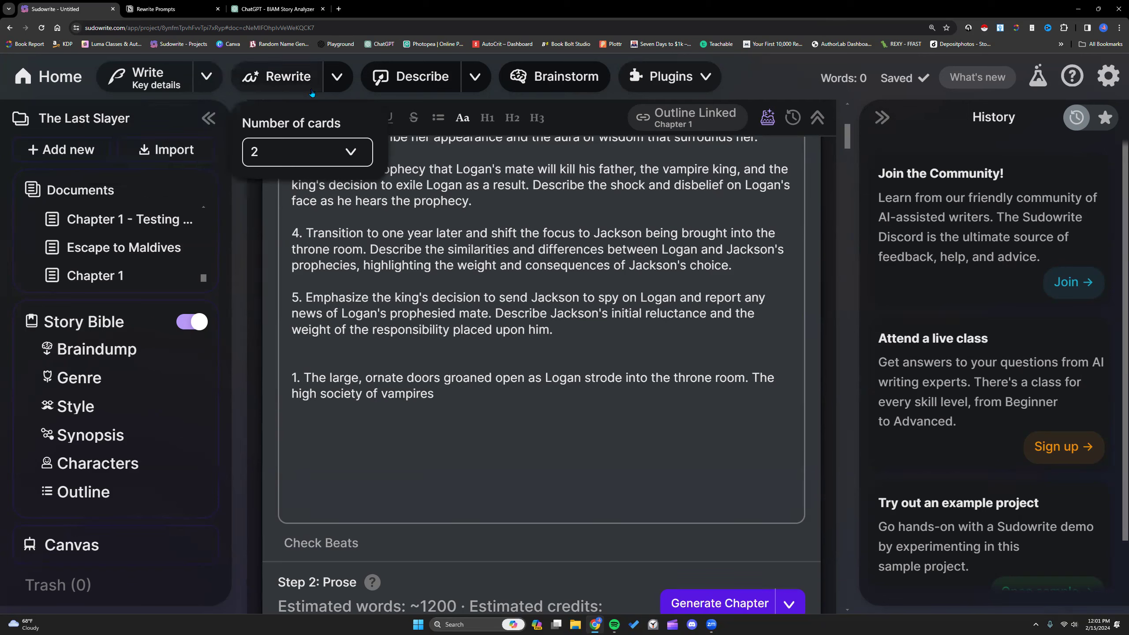
{"action": "left_click", "coordinate": [207, 76]}
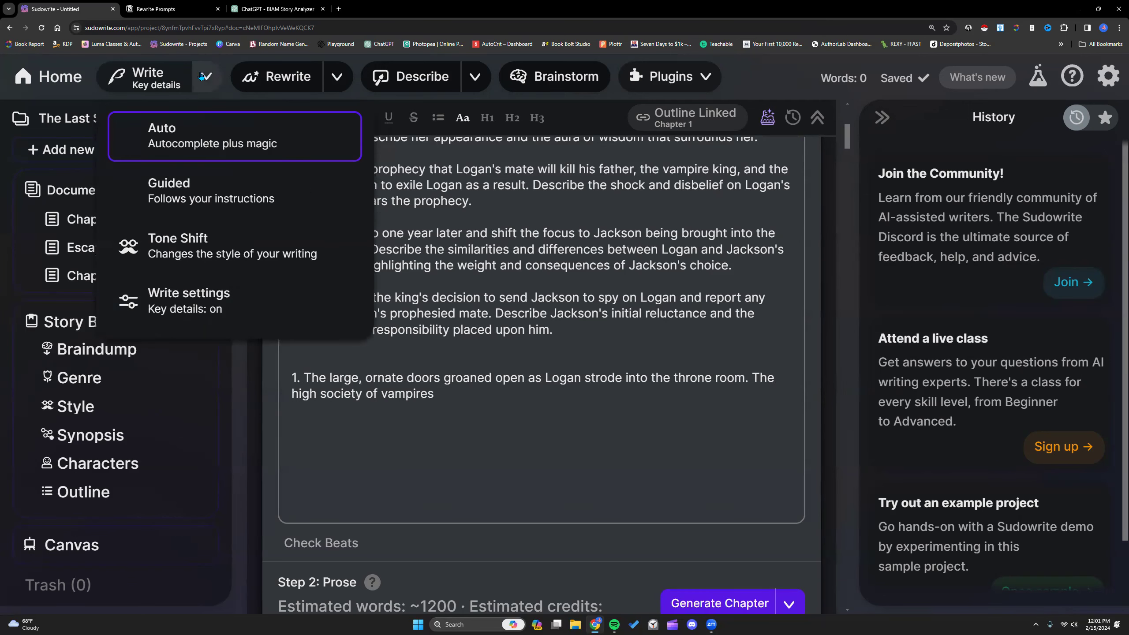
{"action": "left_click", "coordinate": [196, 295]}
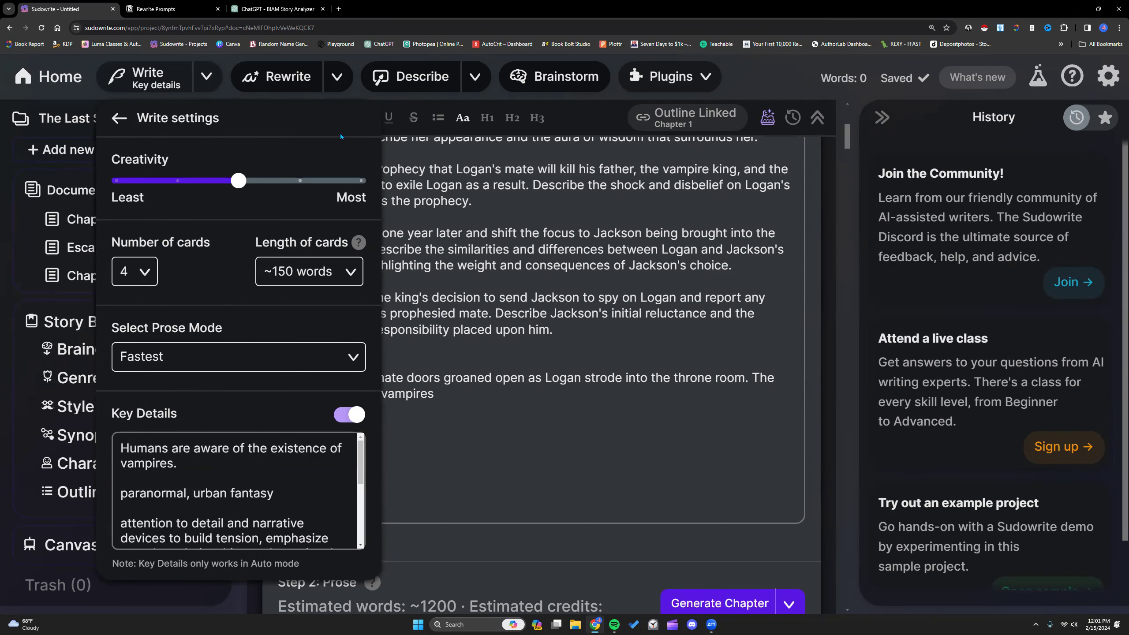
{"action": "left_click", "coordinate": [465, 185]}
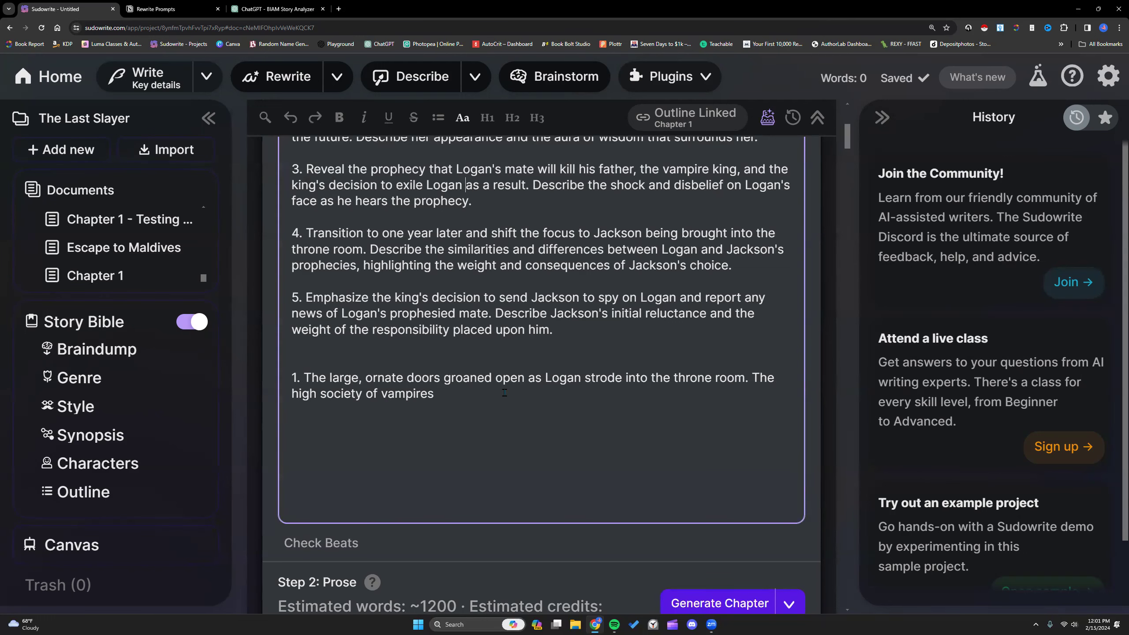
Step: Continue the prose-style beat after "The high society of vampires" with "were present, the vultures always ready for blood to spill."
{"action": "scroll", "coordinate": [463, 441], "scroll_direction": "up", "scroll_amount": 1}
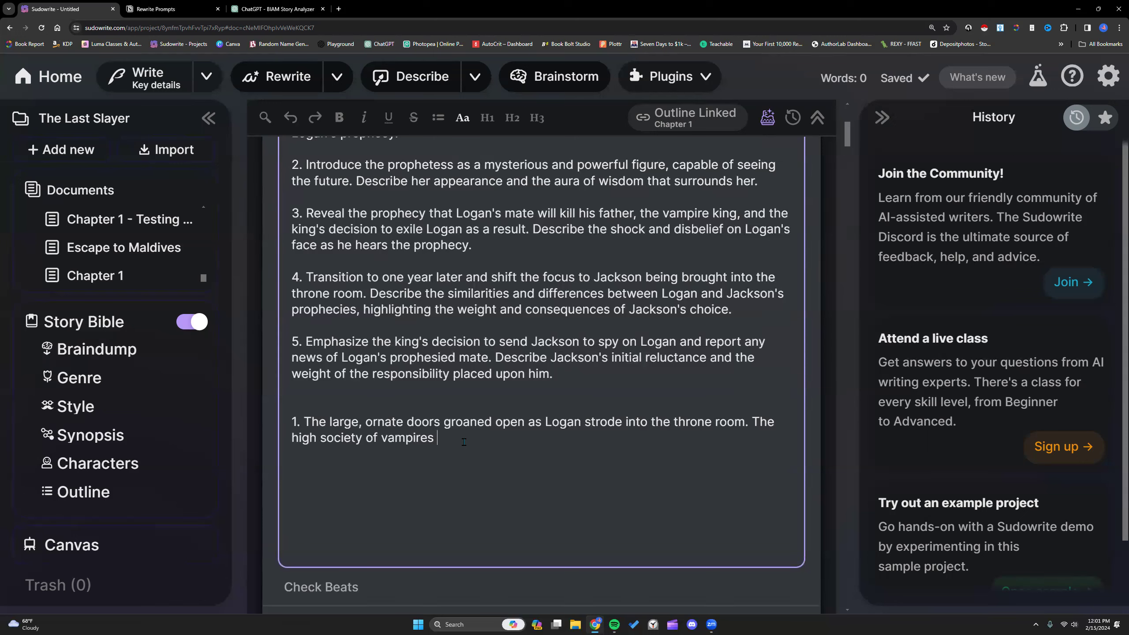
{"action": "type", "text": "were present, the vu"}
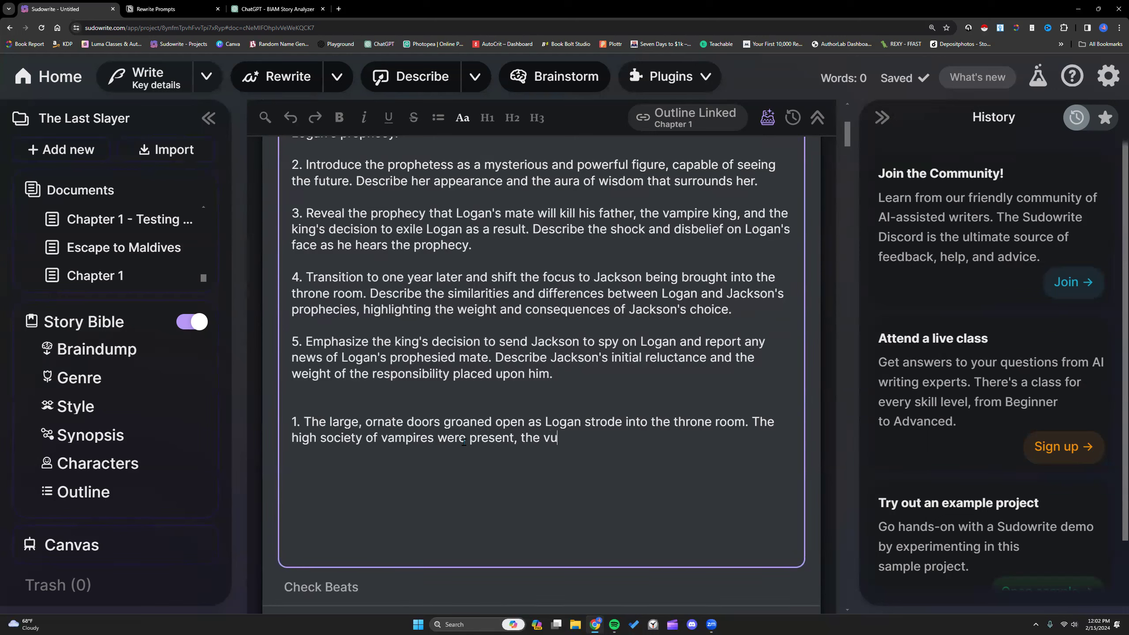
{"action": "type", "text": "ltures always ready for blood to spill."}
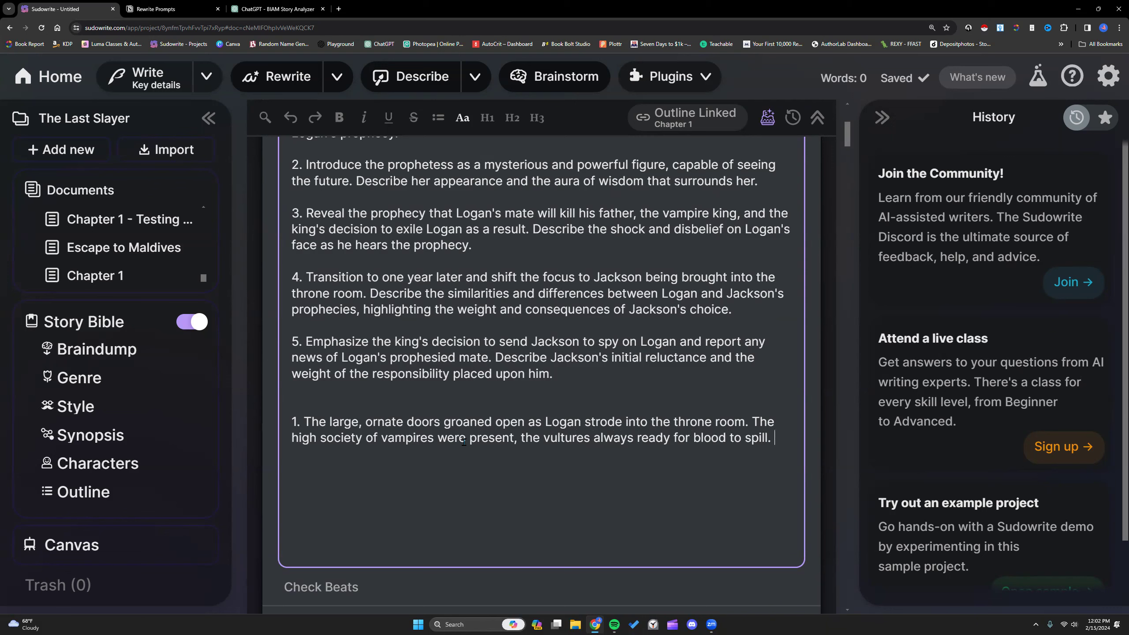
Step: Add the sentence "Logan looked at the throne his father sat upon." to the prose-style beat
{"action": "type", "text": " Logan looked at the trh"}
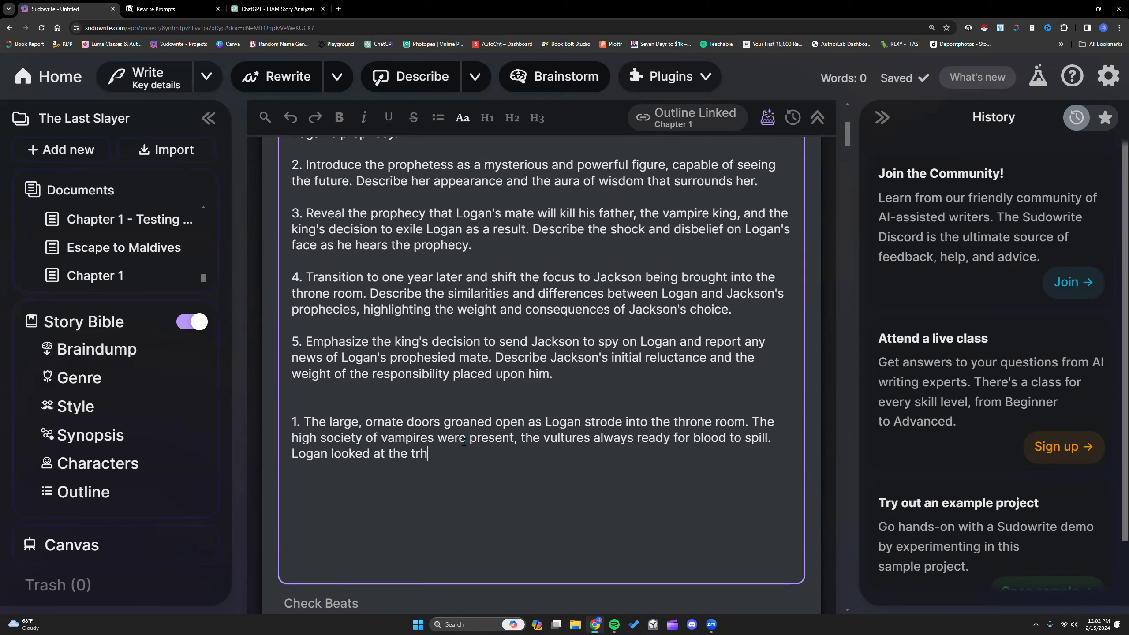
{"action": "key", "text": "BackSpace"}
{"action": "key", "text": "BackSpace"}
{"action": "type", "text": "hrone his father sat upo"}
{"action": "key", "text": "BackSpace"}
{"action": "type", "text": "upon. The Va"}
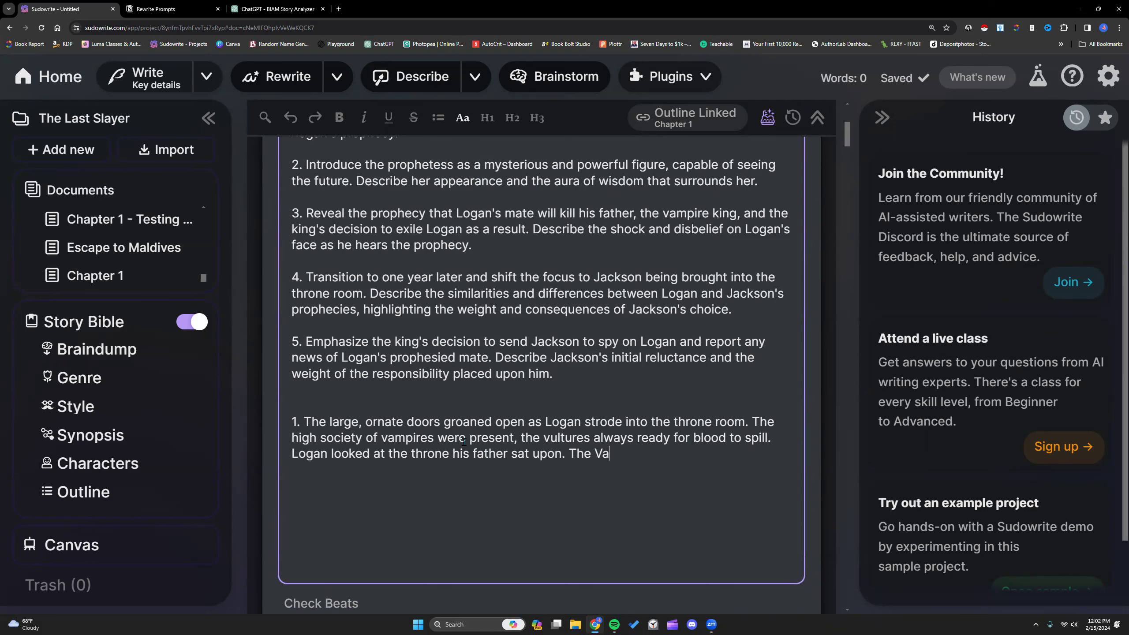
Step: Complete the prose-style beat with "The Vampire King's dark eyes gave nothing away as the Prophetess stepped forward and Logan kneeled on the hard, stone floor."
{"action": "type", "text": "mpire King's dark eyes"}
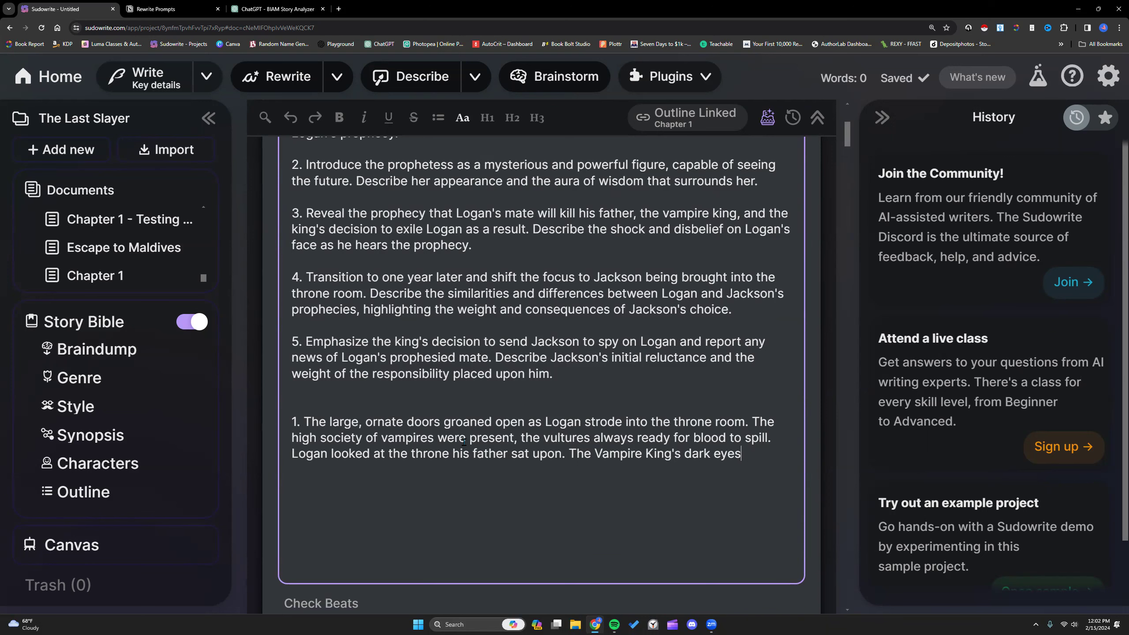
{"action": "type", "text": " gave nothing w"}
{"action": "key", "text": "BackSpace"}
{"action": "type", "text": "away"}
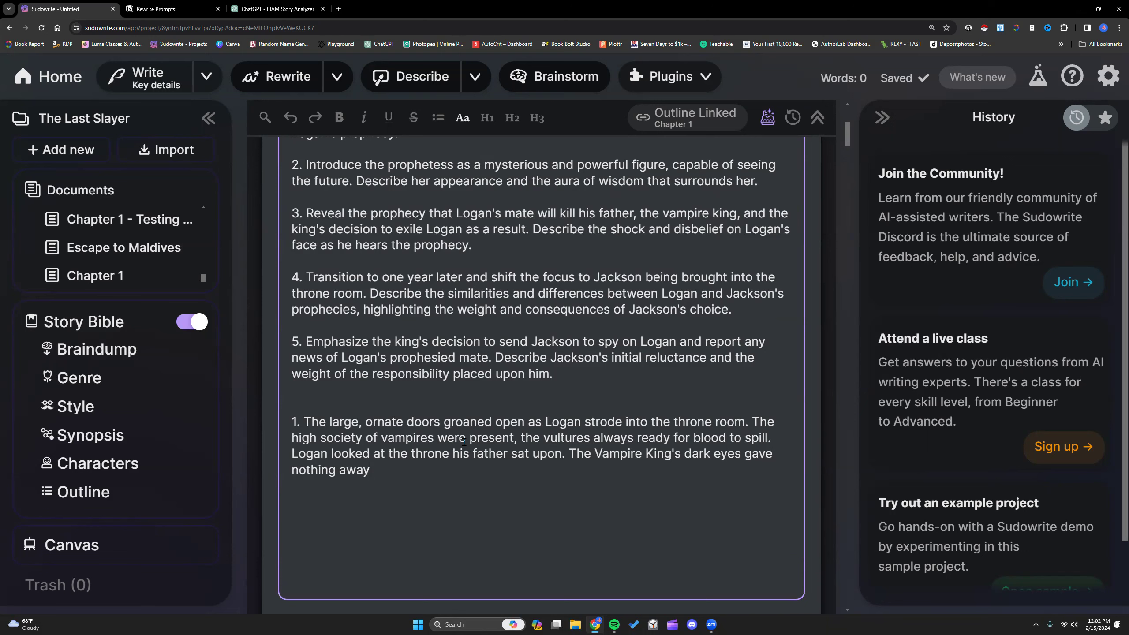
{"action": "type", "text": " as the Proh"}
{"action": "key", "text": "BackSpace"}
{"action": "type", "text": "phetess stepped f"}
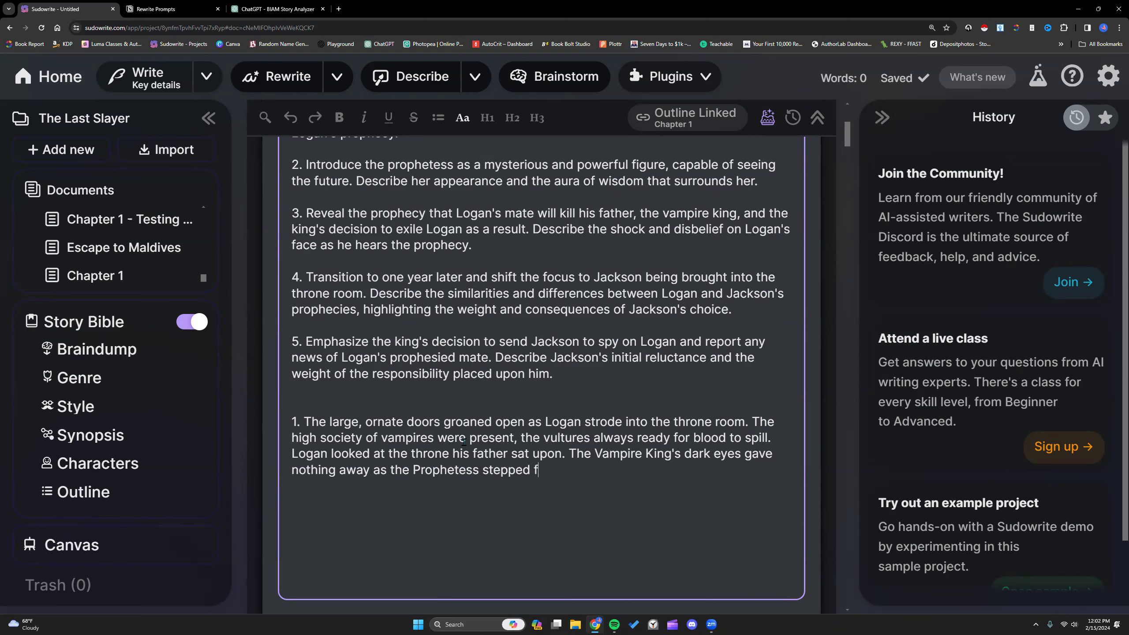
{"action": "type", "text": "orward and Logan kneeled"}
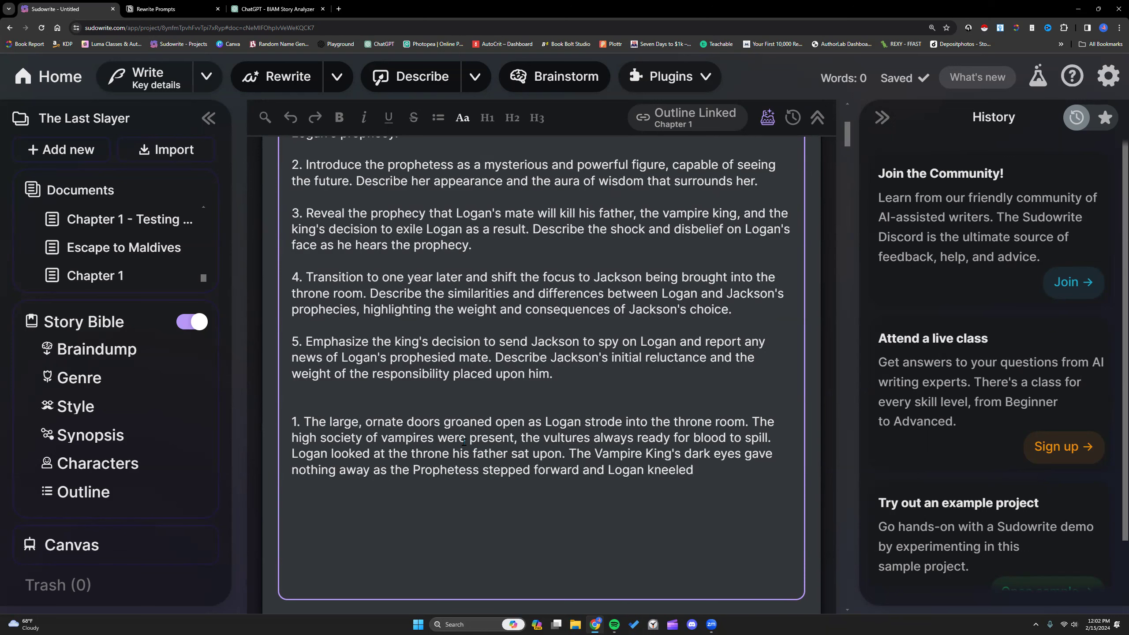
{"action": "type", "text": " on the hard, stone floor."}
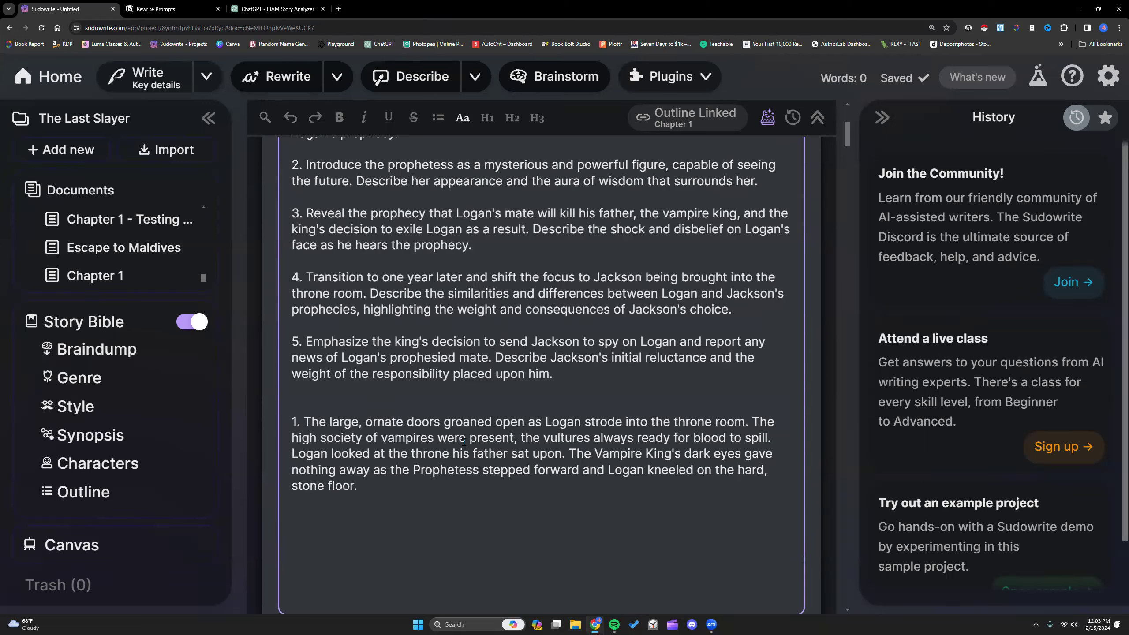
Step: Add two blank lines below the prose-style beat and return the text cursor to the end of generated beat 1
{"action": "scroll", "coordinate": [439, 454], "scroll_direction": "down", "scroll_amount": 3}
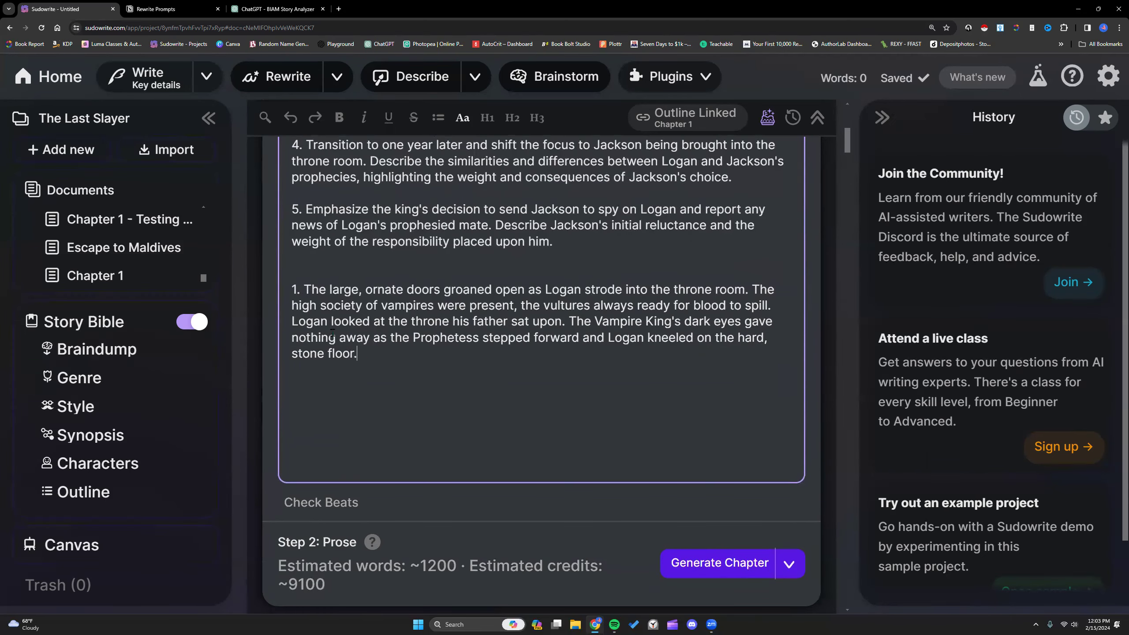
{"action": "left_click_drag", "start_coordinate": [303, 289], "coordinate": [369, 357]}
{"action": "left_click", "coordinate": [368, 358]}
{"action": "key", "text": "Return"}
{"action": "key", "text": "Return"}
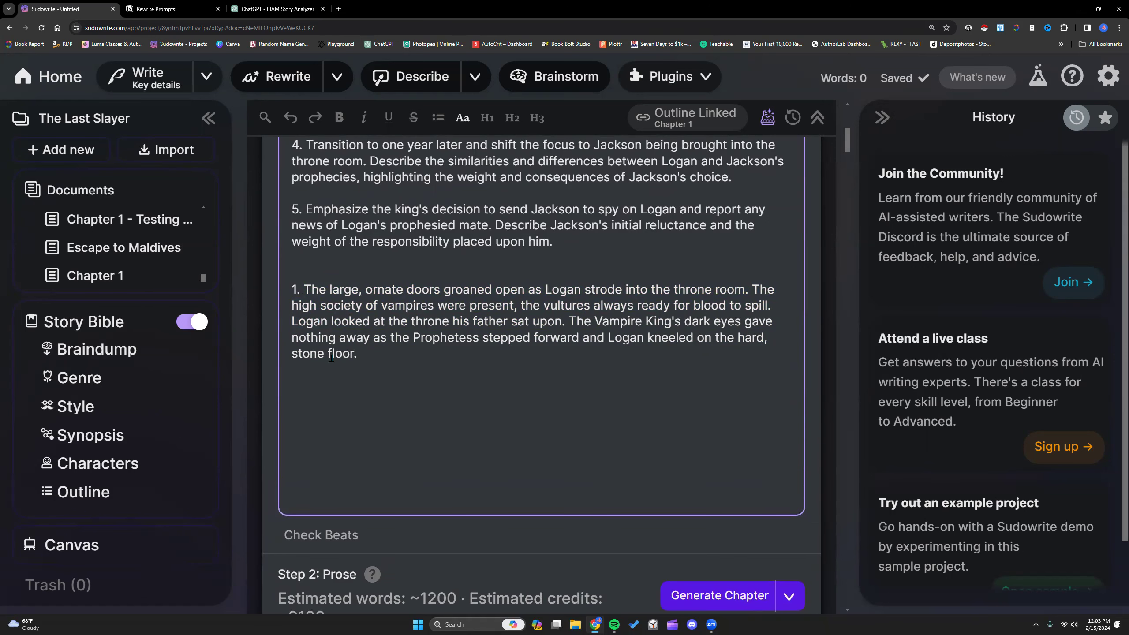
{"action": "scroll", "coordinate": [329, 352], "scroll_direction": "up", "scroll_amount": 7}
{"action": "scroll", "coordinate": [378, 353], "scroll_direction": "up", "scroll_amount": 1}
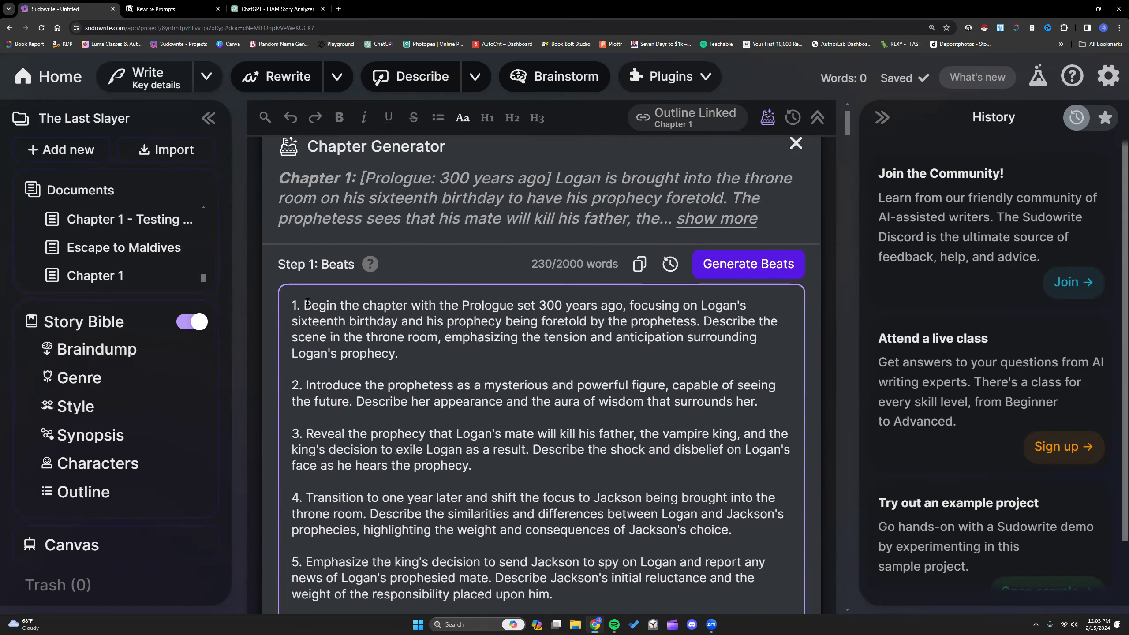
{"action": "left_click", "coordinate": [434, 356]}
{"action": "type", "text": "["}
{"action": "key", "text": "BackSpace"}
{"action": "type", "text": "Show Logan attempting to hide"}
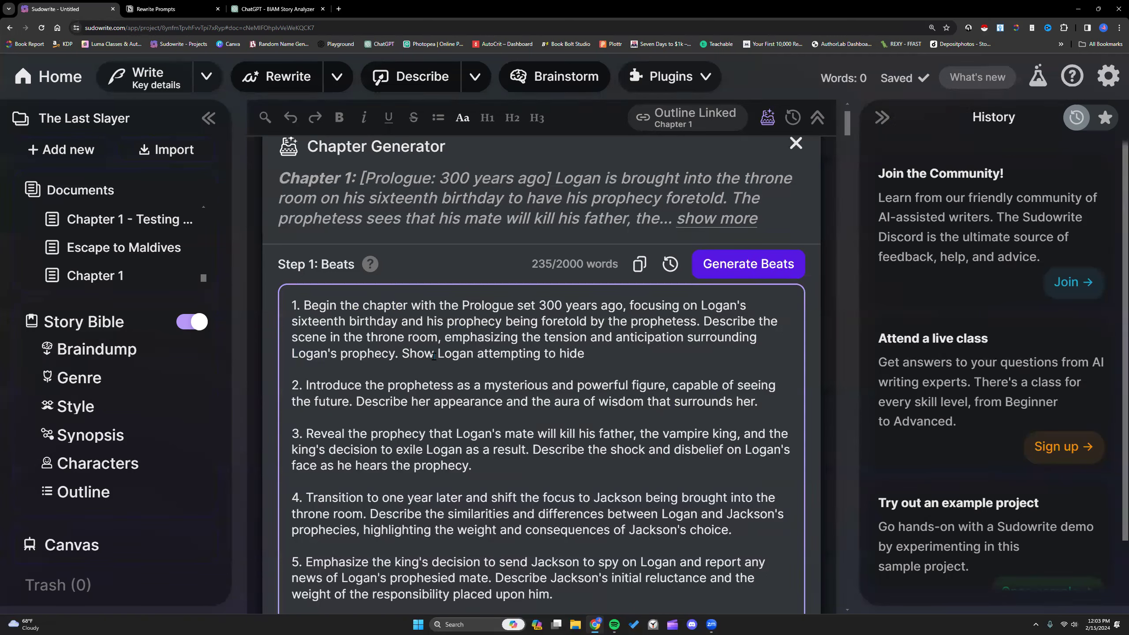
{"action": "key", "text": "BackSpace"}
{"action": "key", "text": "BackSpace"}
{"action": "key", "text": "BackSpace"}
{"action": "key", "text": "BackSpace"}
{"action": "key", "text": "BackSpace"}
{"action": "key", "text": "BackSpace"}
{"action": "key", "text": "BackSpace"}
{"action": "key", "text": "BackSpace"}
{"action": "key", "text": "BackSpace"}
{"action": "key", "text": "BackSpace"}
{"action": "key", "text": "BackSpace"}
{"action": "key", "text": "BackSpace"}
{"action": "key", "text": "BackSpace"}
{"action": "key", "text": "BackSpace"}
{"action": "key", "text": "BackSpace"}
{"action": "key", "text": "BackSpace"}
{"action": "key", "text": "BackSpace"}
{"action": "key", "text": "BackSpace"}
{"action": "key", "text": "BackSpace"}
{"action": "key", "text": "BackSpace"}
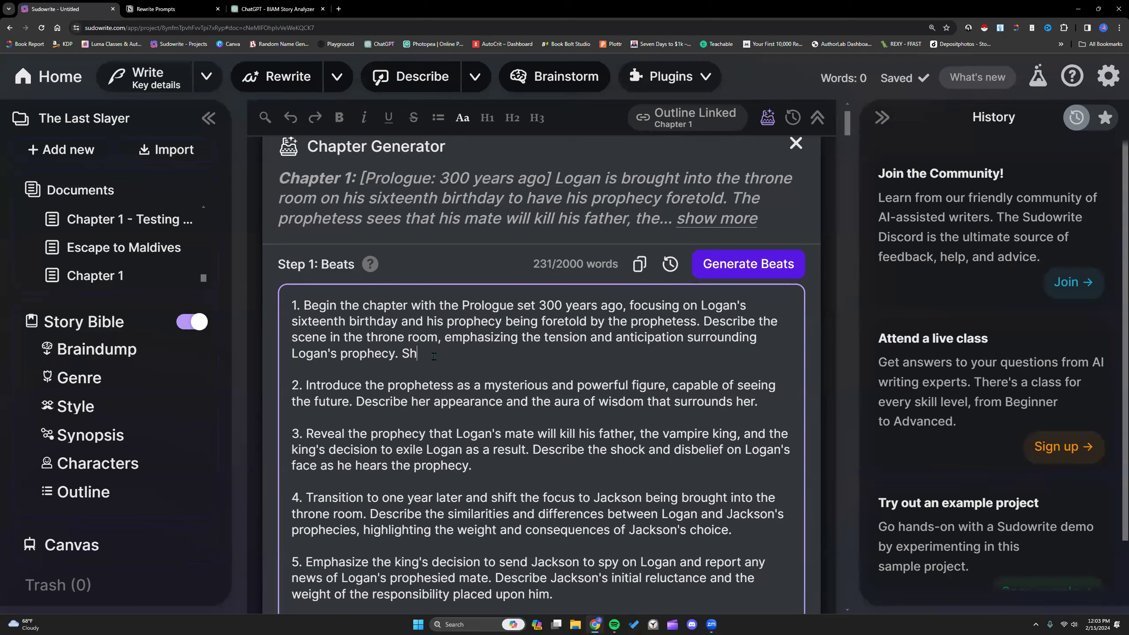
Step: Append to generated beat 1 the instructions "Describe Logan's nerves on edge. [Have the vampire king speak harshly to Logan.]"
{"action": "type", "text": "Describe Logan's nerves on edge."}
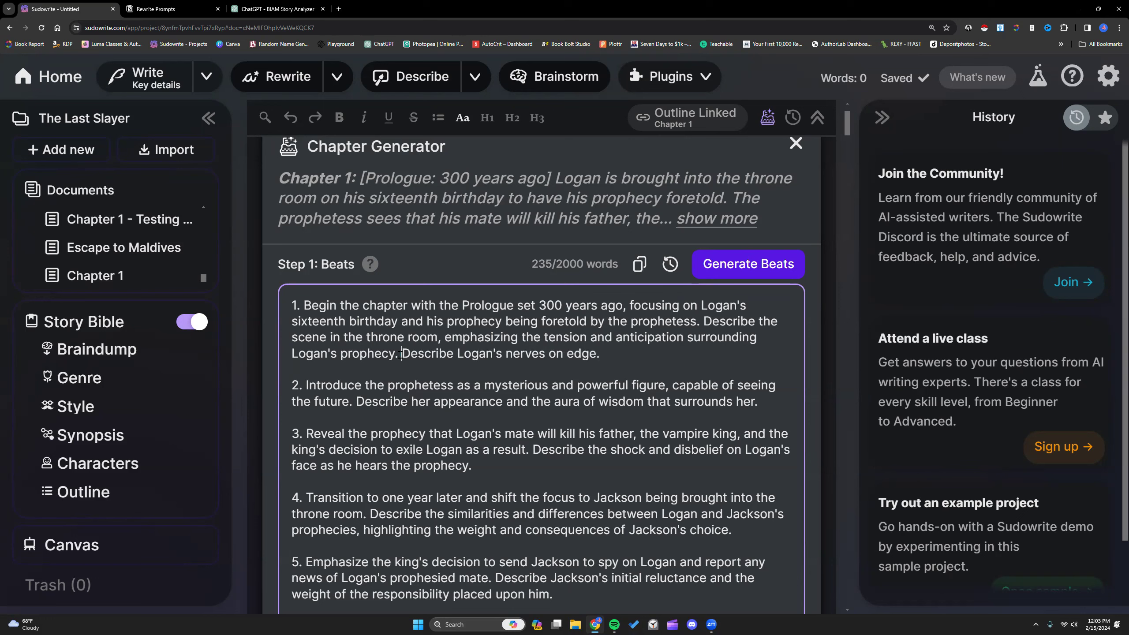
{"action": "left_click_drag", "start_coordinate": [402, 354], "coordinate": [613, 360]}
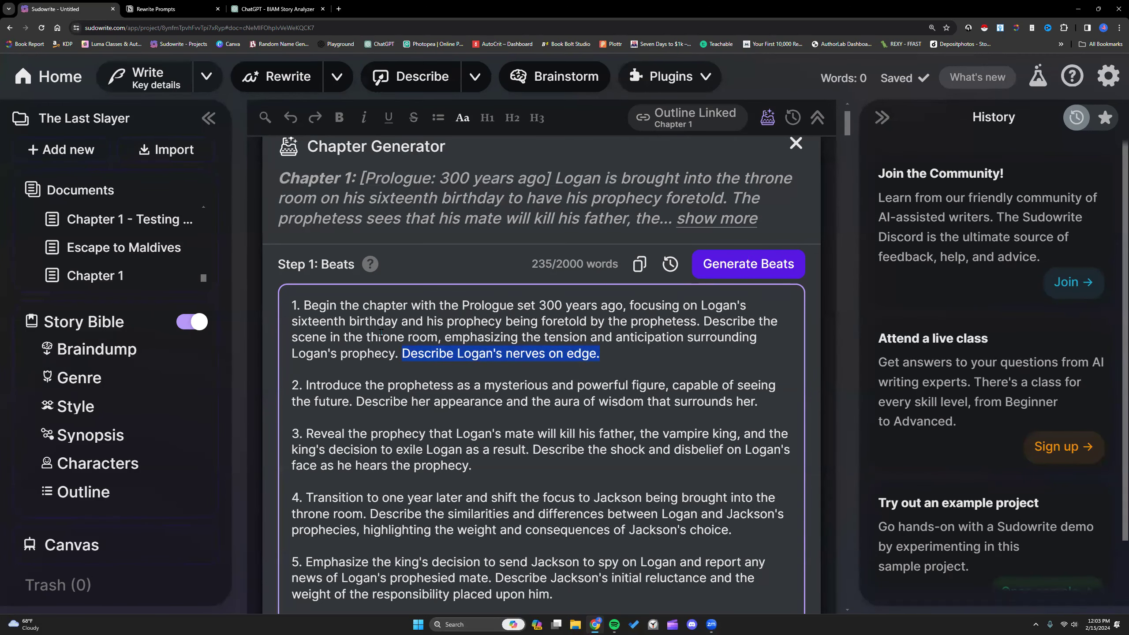
{"action": "scroll", "coordinate": [360, 323], "scroll_direction": "down", "scroll_amount": 3}
{"action": "left_click", "coordinate": [617, 222]}
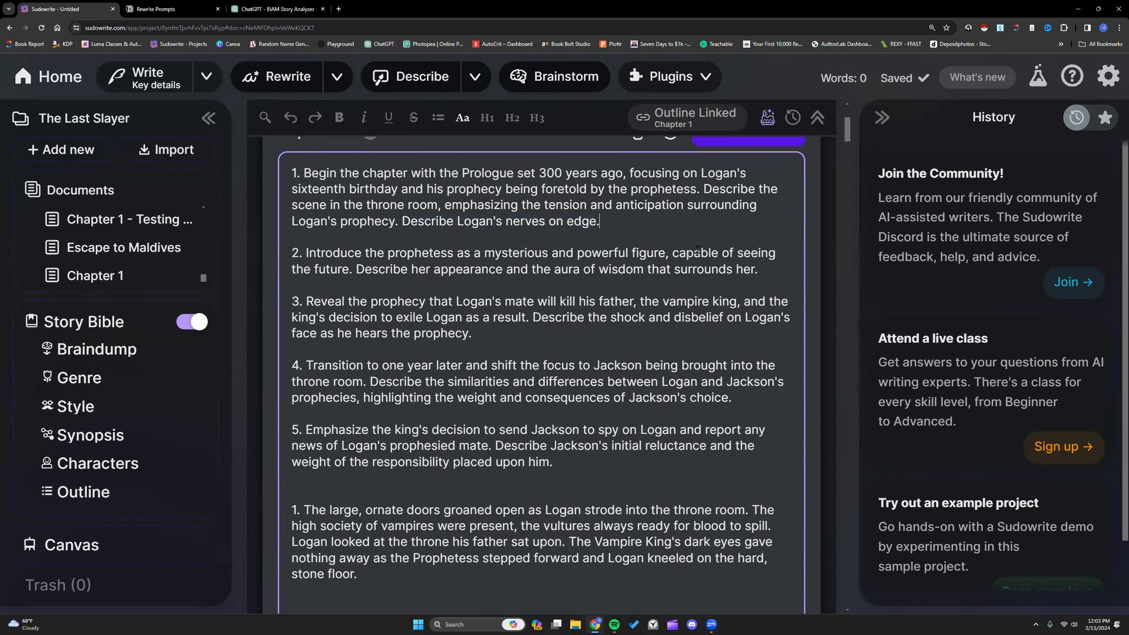
{"action": "type", "text": "[Have the vampire king speak "}
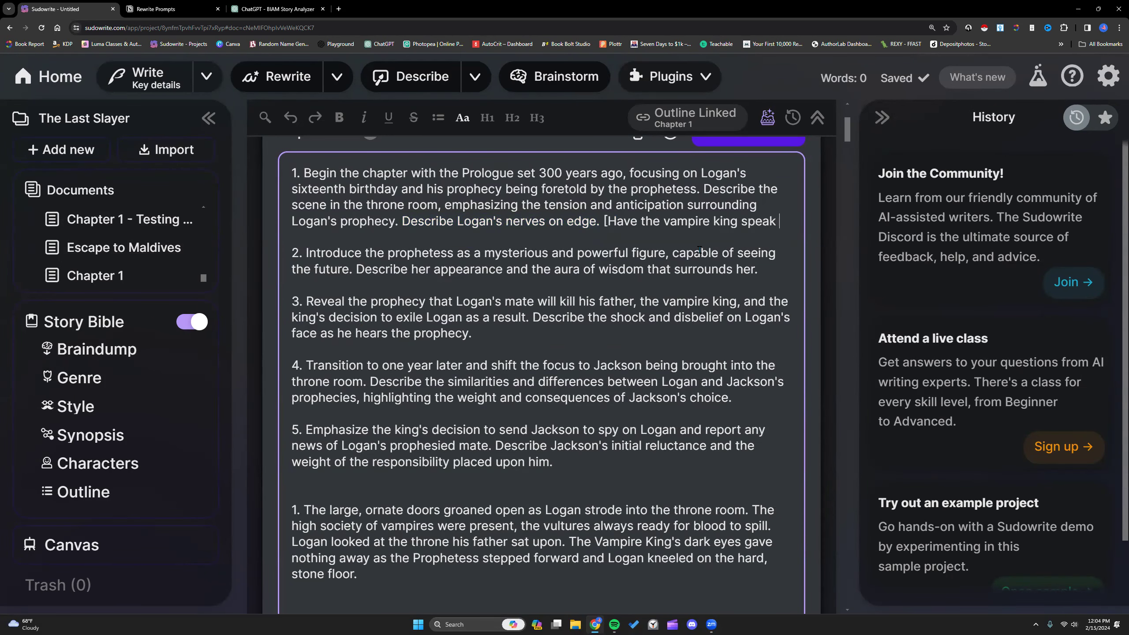
{"action": "type", "text": "harshly to Logan.]"}
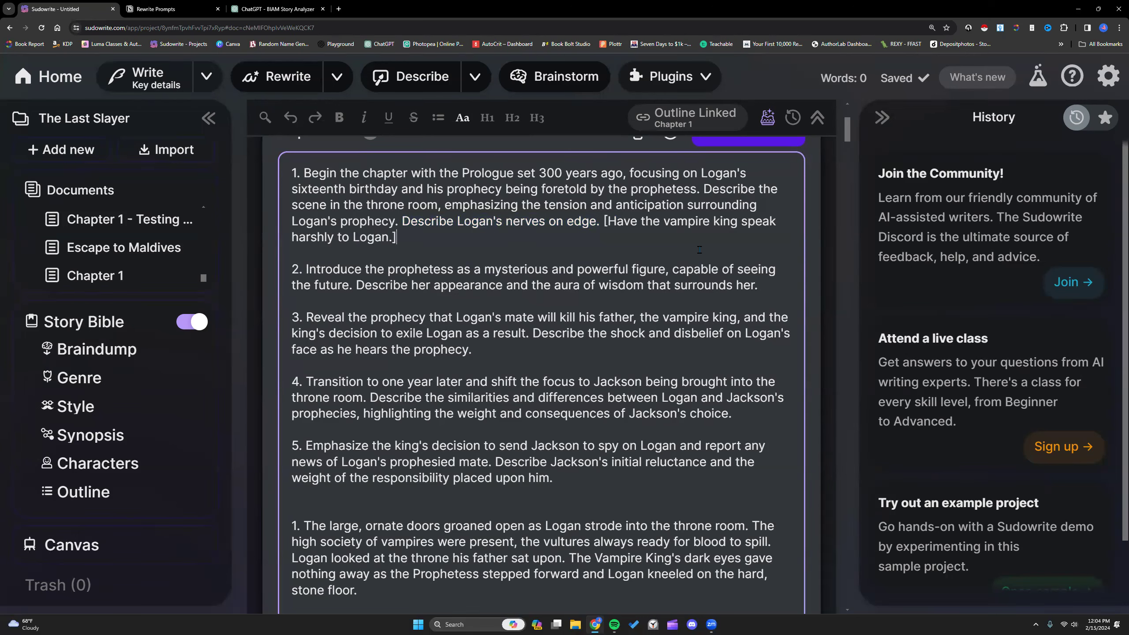
{"action": "left_click_drag", "start_coordinate": [604, 221], "coordinate": [626, 250]}
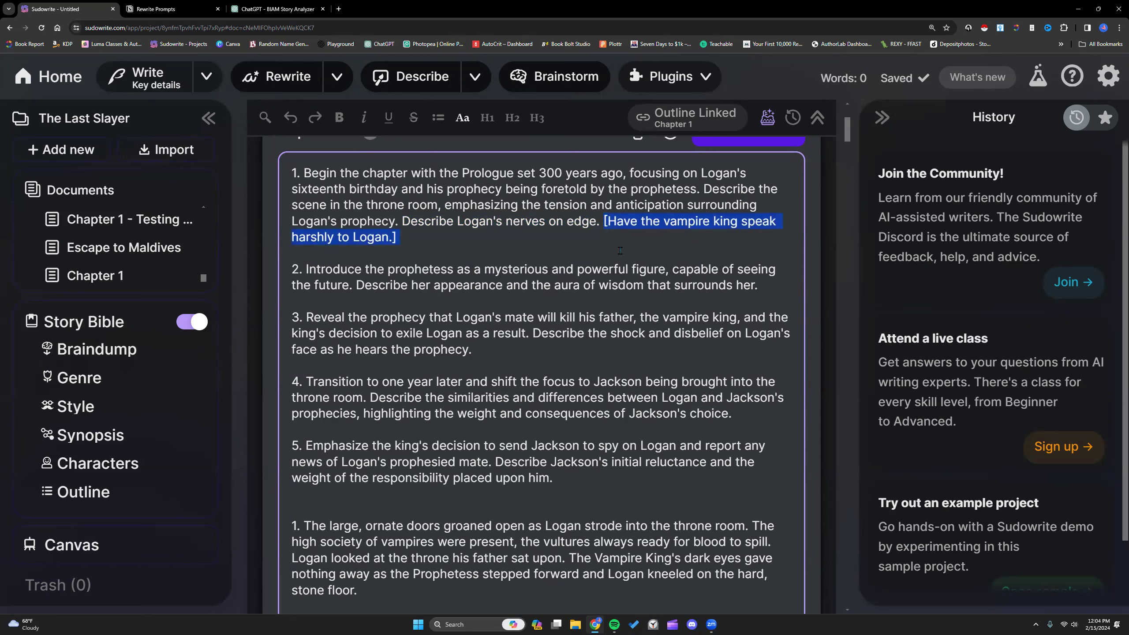
{"action": "left_click", "coordinate": [763, 287]}
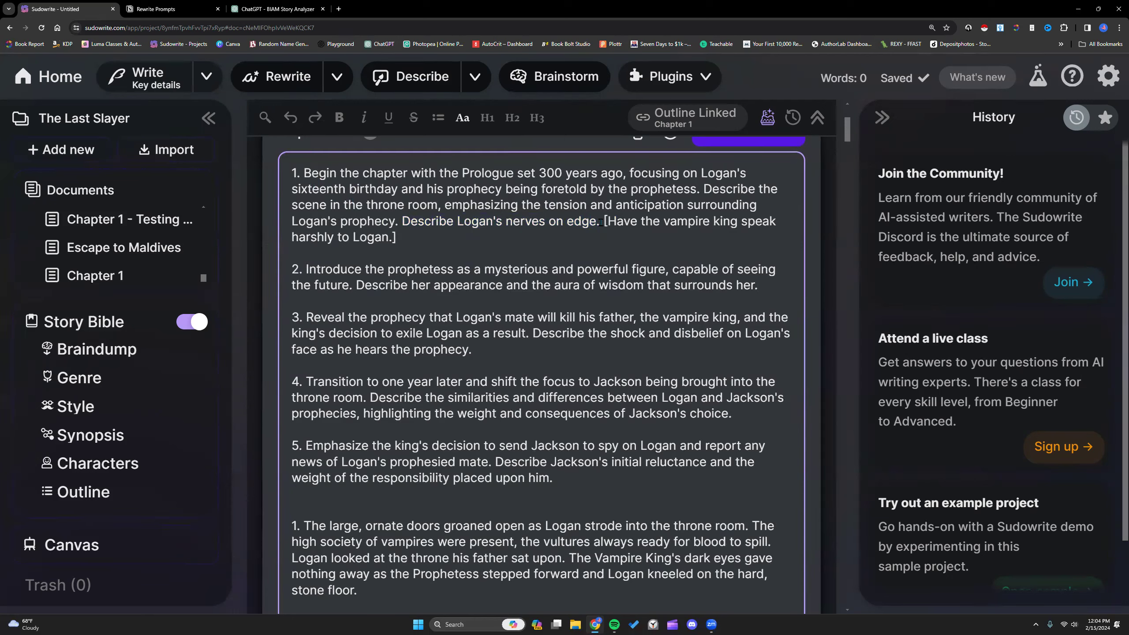
Step: Examine the word limit for beats and compare the generated beats with the prose-style beat below them
{"action": "scroll", "coordinate": [600, 222], "scroll_direction": "up", "scroll_amount": 3}
{"action": "left_click_drag", "start_coordinate": [555, 264], "coordinate": [593, 263]}
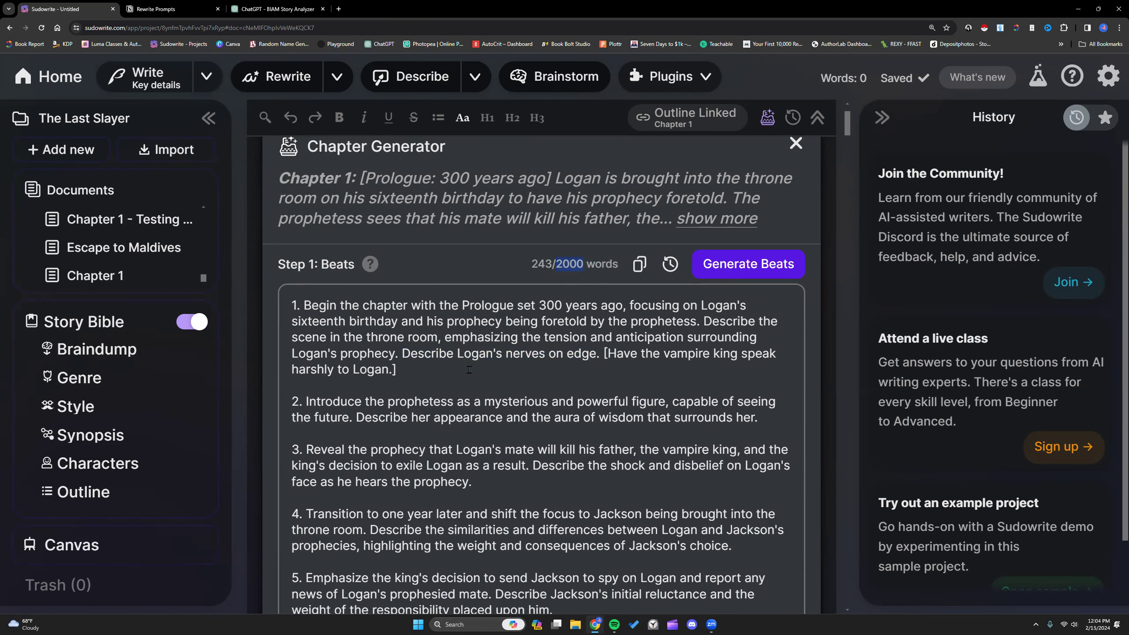
{"action": "scroll", "coordinate": [469, 370], "scroll_direction": "down", "scroll_amount": 8}
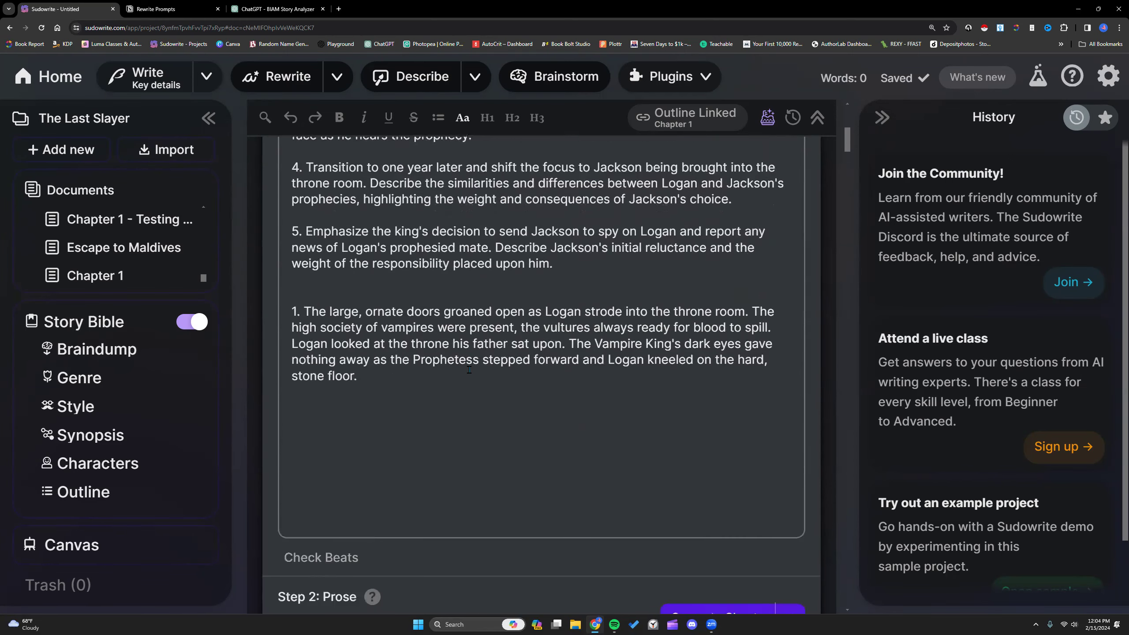
{"action": "scroll", "coordinate": [469, 369], "scroll_direction": "up", "scroll_amount": 2}
{"action": "scroll", "coordinate": [469, 369], "scroll_direction": "down", "scroll_amount": 2}
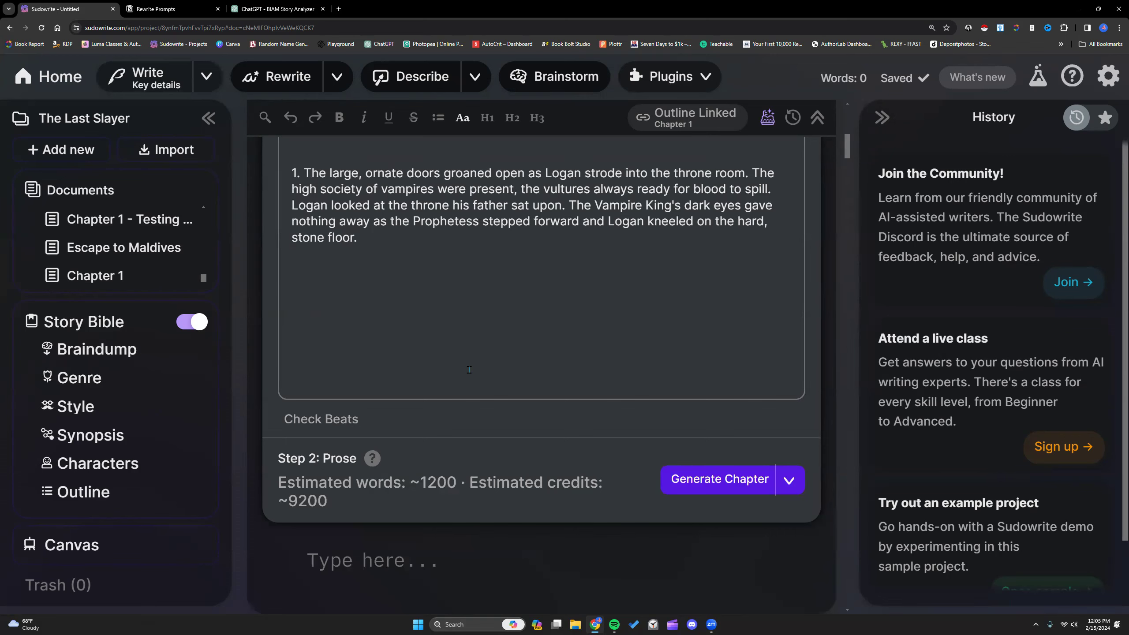
Step: Open the restored The Last Slayer project and examine the example beats in its "Altar of the First Sla..." document
{"action": "left_click", "coordinate": [37, 78]}
{"action": "left_click", "coordinate": [547, 168]}
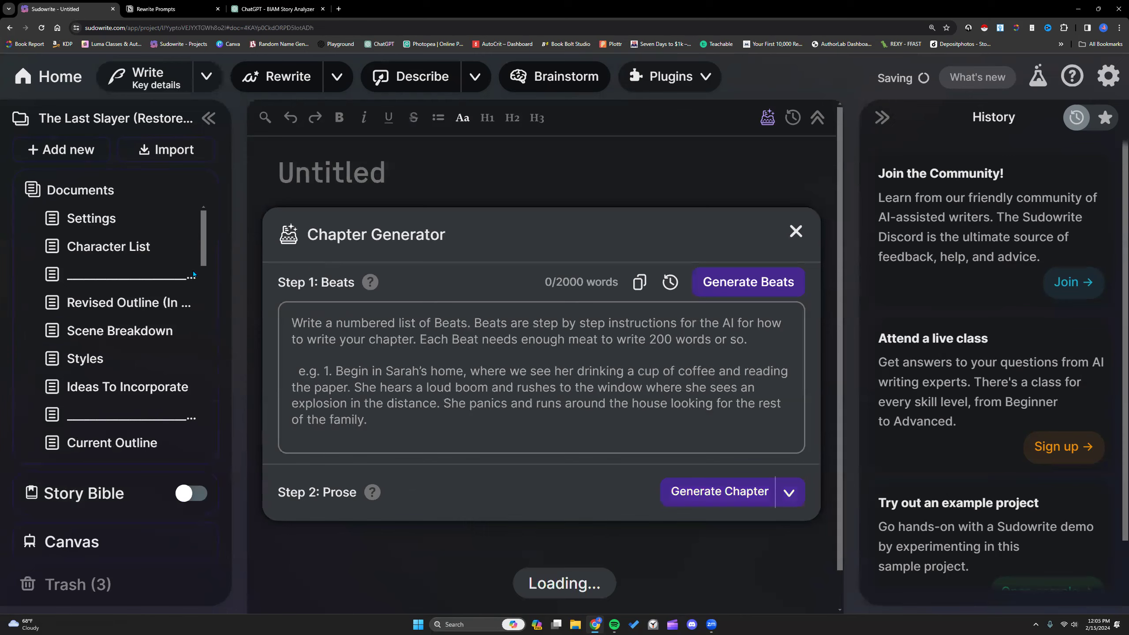
{"action": "left_click_drag", "start_coordinate": [205, 246], "coordinate": [211, 211]}
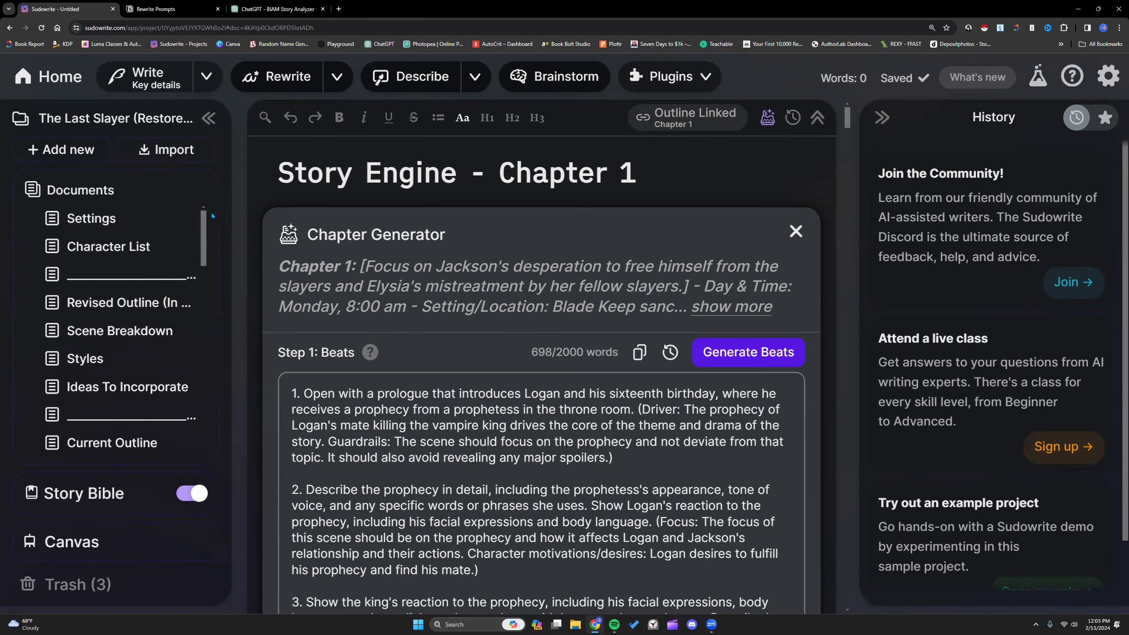
{"action": "scroll", "coordinate": [113, 222], "scroll_direction": "down", "scroll_amount": 8}
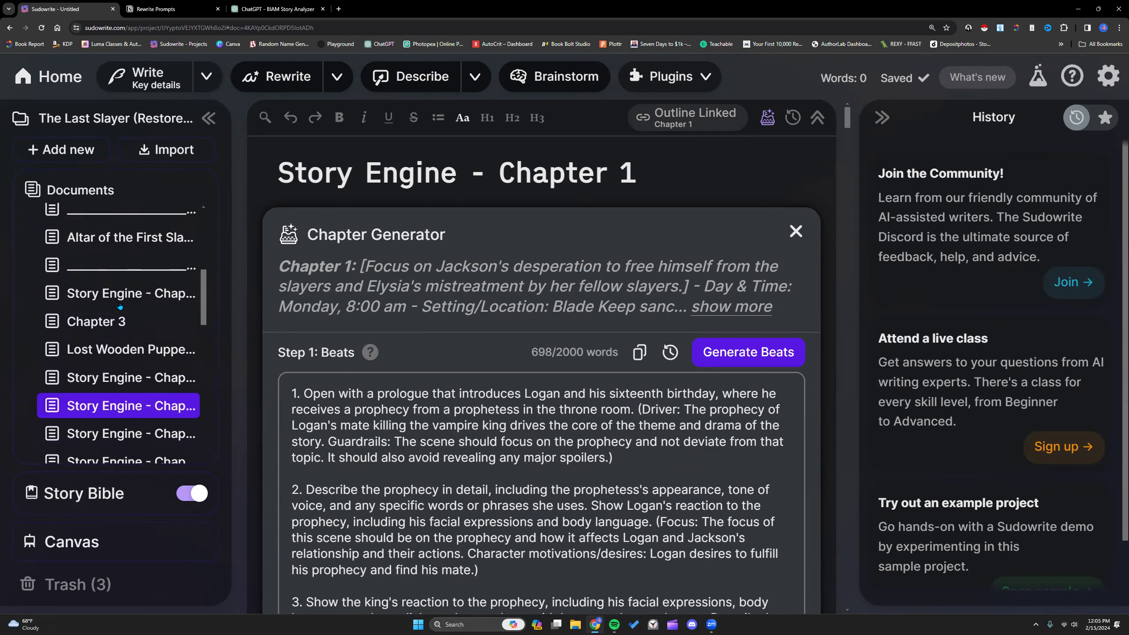
{"action": "left_click", "coordinate": [133, 220]}
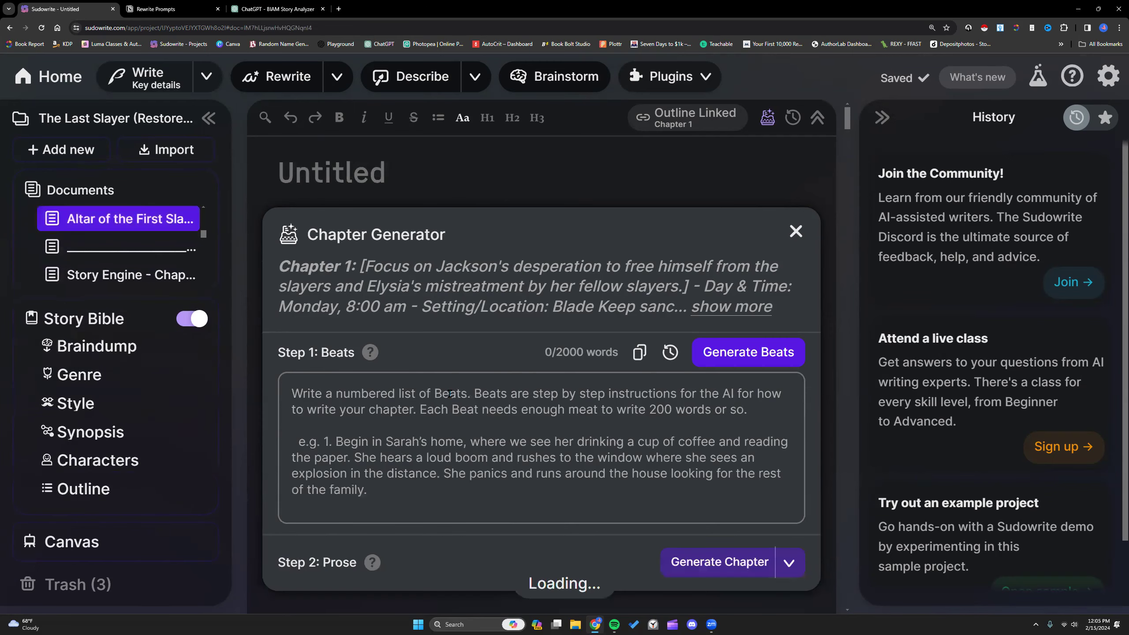
{"action": "scroll", "coordinate": [450, 393], "scroll_direction": "down", "scroll_amount": 5}
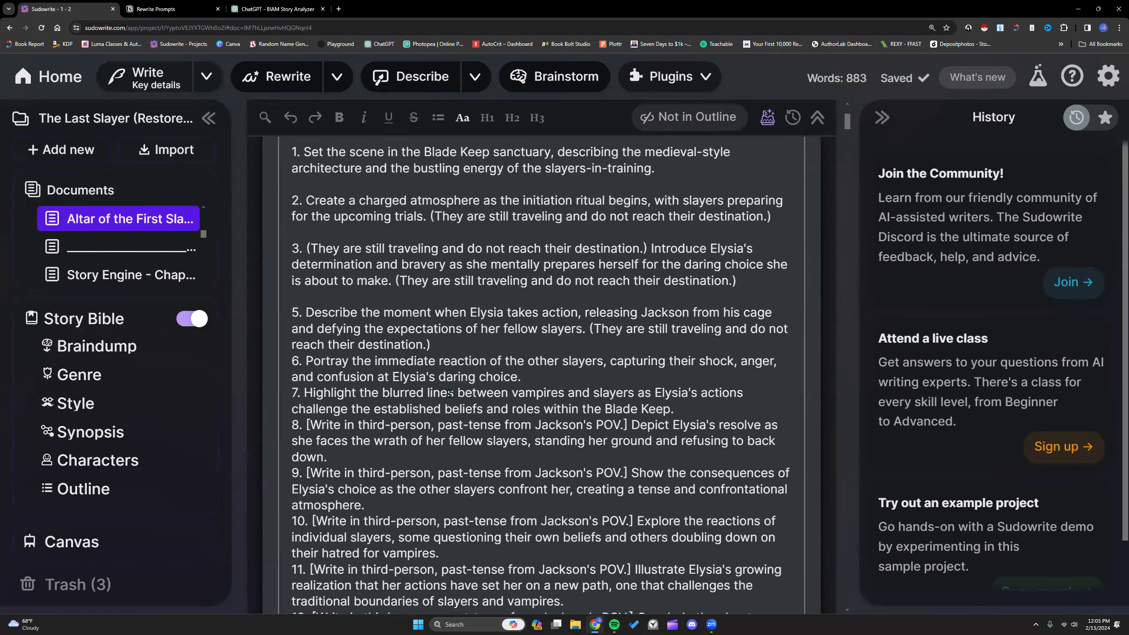
{"action": "scroll", "coordinate": [450, 392], "scroll_direction": "down", "scroll_amount": 9}
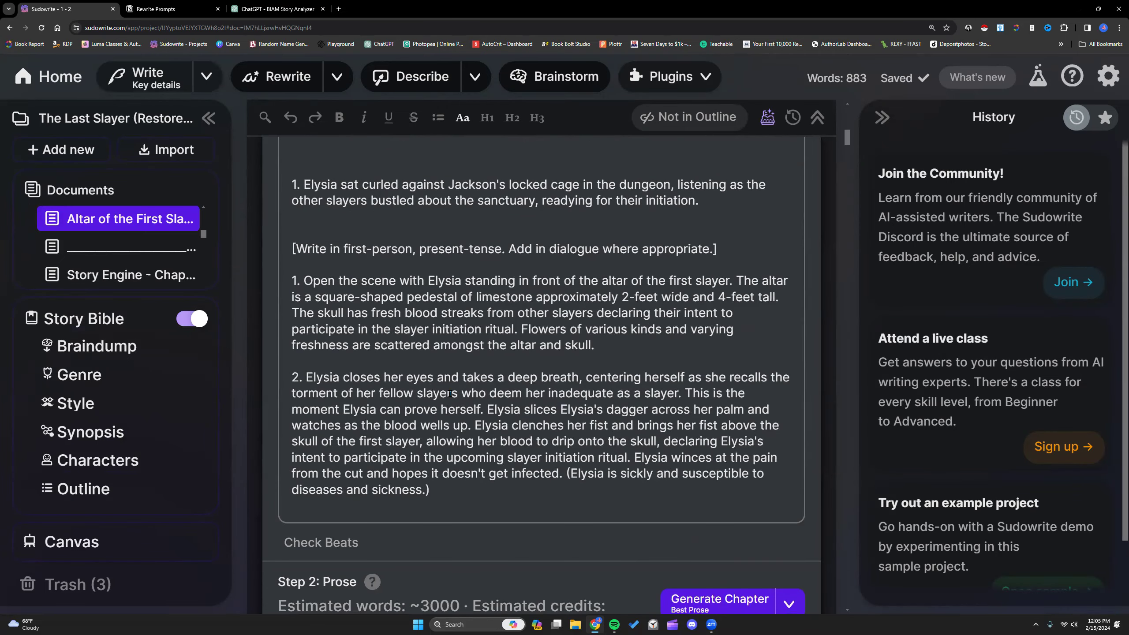
Step: Examine the instruction-style beats, including the parenthetical travel reminders and bracketed Jackson POV notes, down to the prose-style examples below them
{"action": "scroll", "coordinate": [450, 393], "scroll_direction": "up", "scroll_amount": 12}
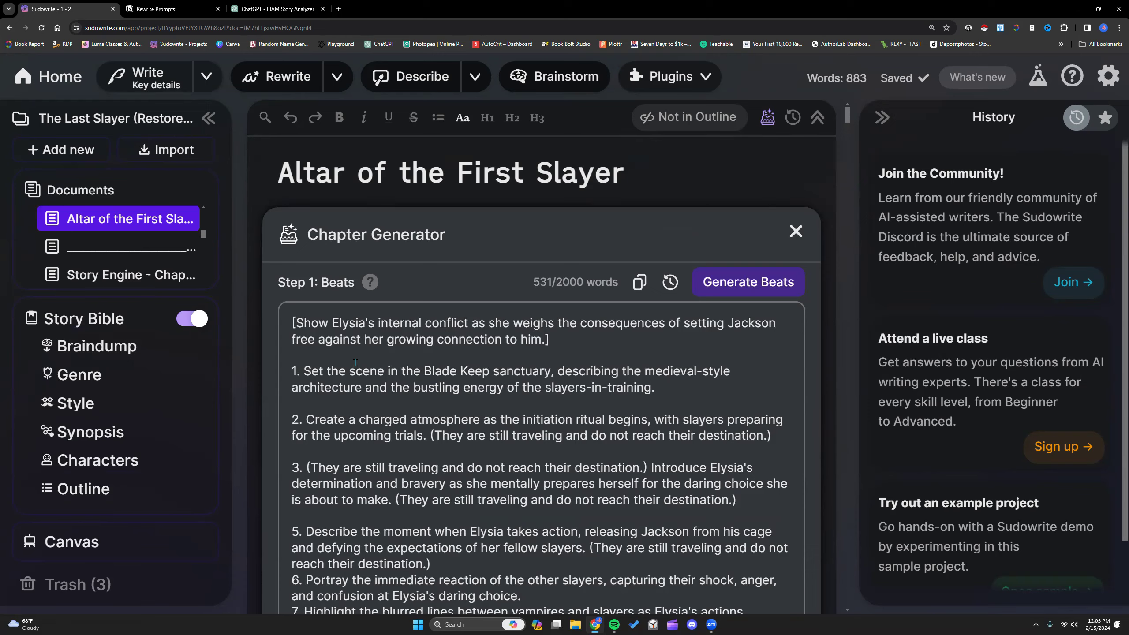
{"action": "scroll", "coordinate": [355, 362], "scroll_direction": "down", "scroll_amount": 2}
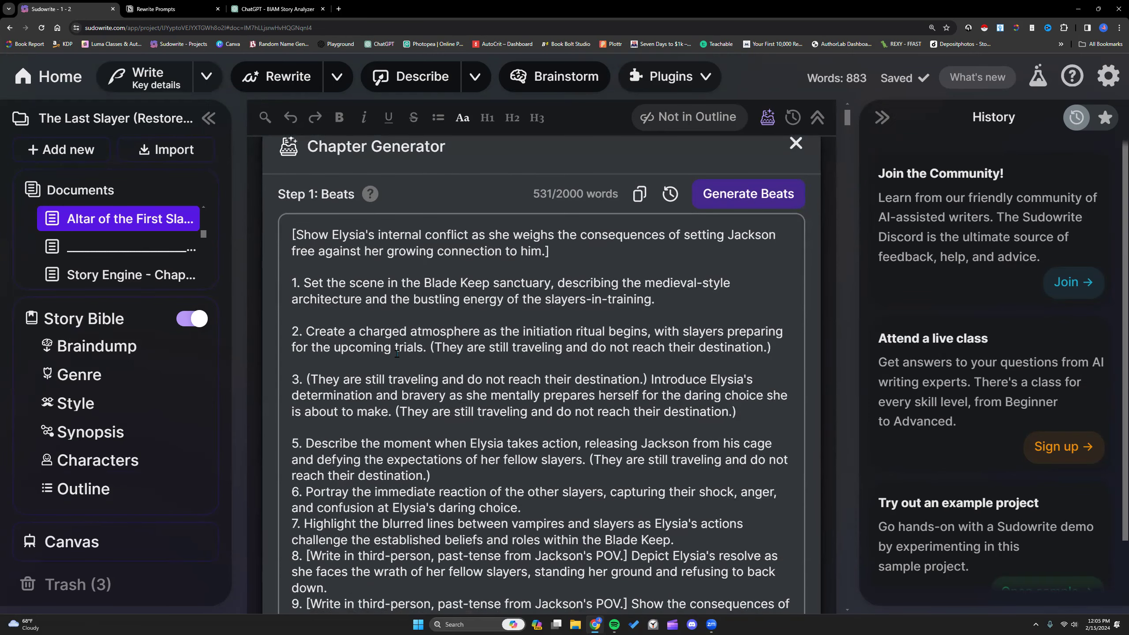
{"action": "scroll", "coordinate": [397, 354], "scroll_direction": "down", "scroll_amount": 2}
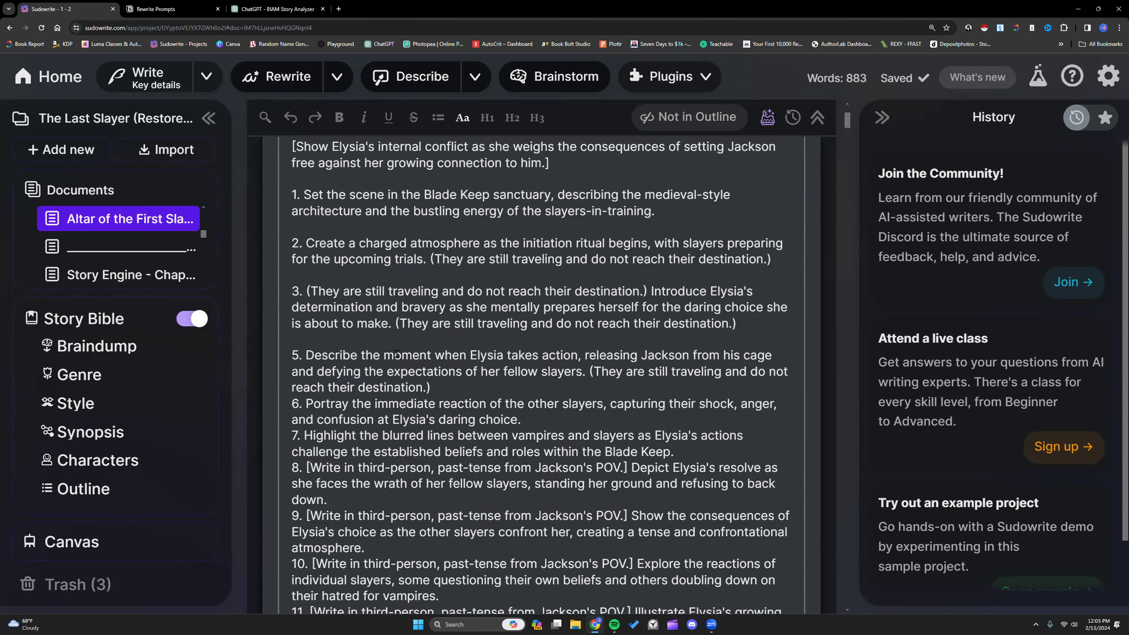
{"action": "scroll", "coordinate": [396, 353], "scroll_direction": "up", "scroll_amount": 4}
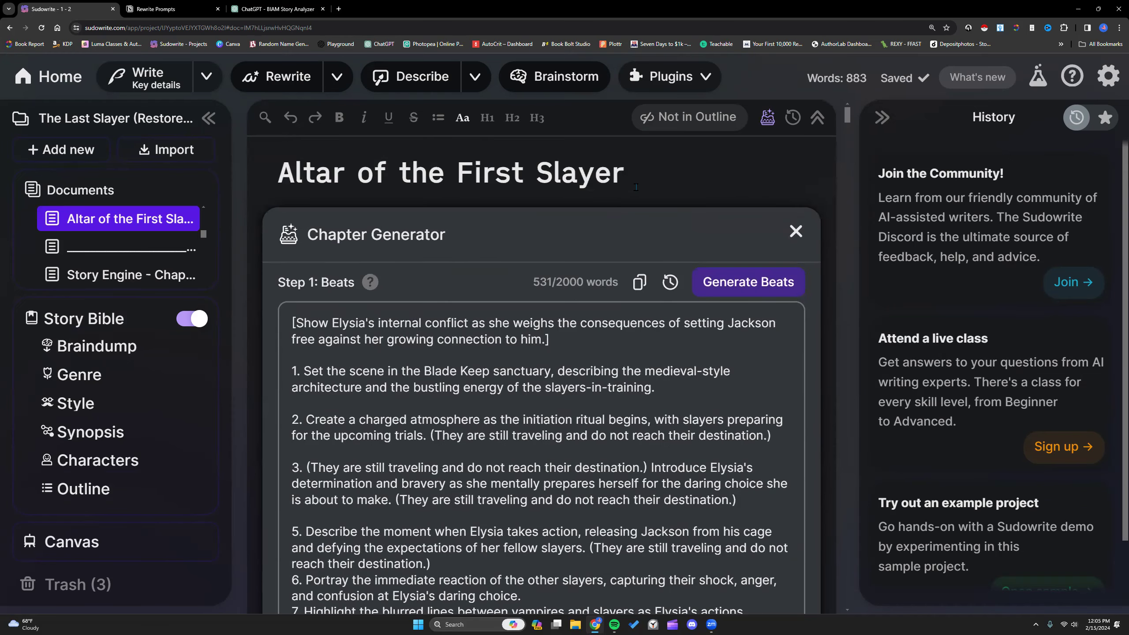
{"action": "scroll", "coordinate": [558, 357], "scroll_direction": "down", "scroll_amount": 1}
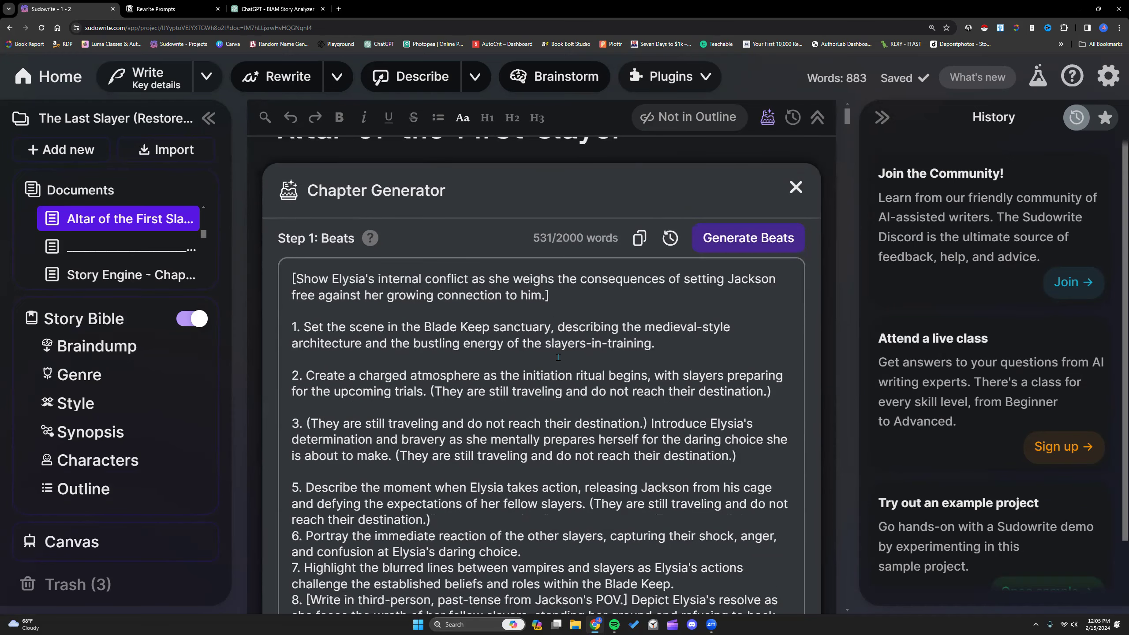
{"action": "scroll", "coordinate": [558, 357], "scroll_direction": "down", "scroll_amount": 5}
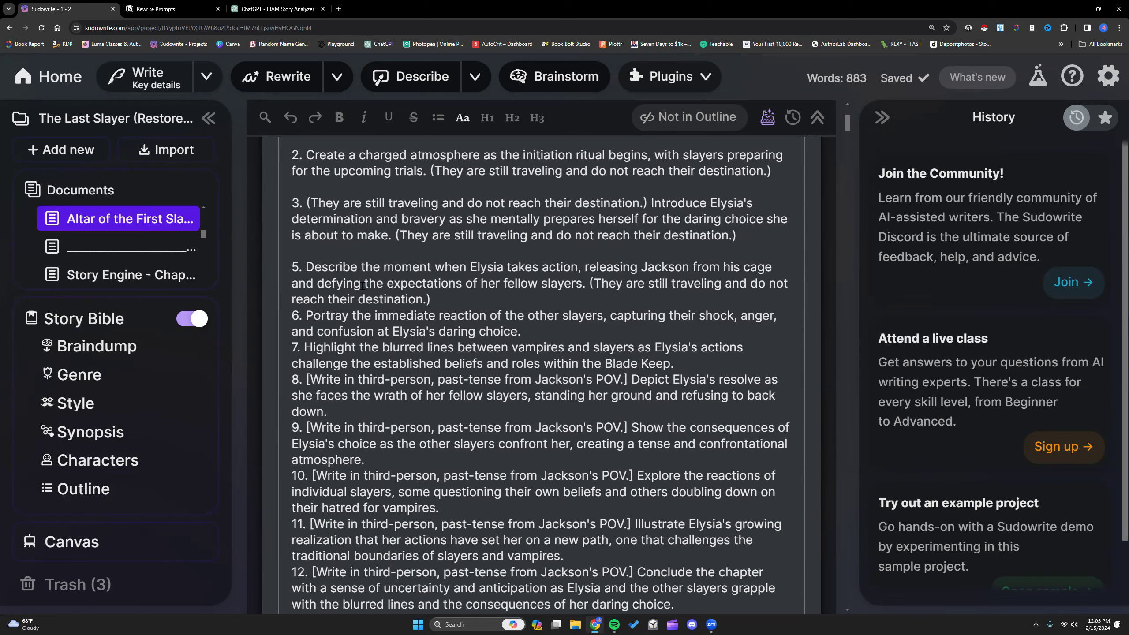
{"action": "left_click", "coordinate": [434, 301]}
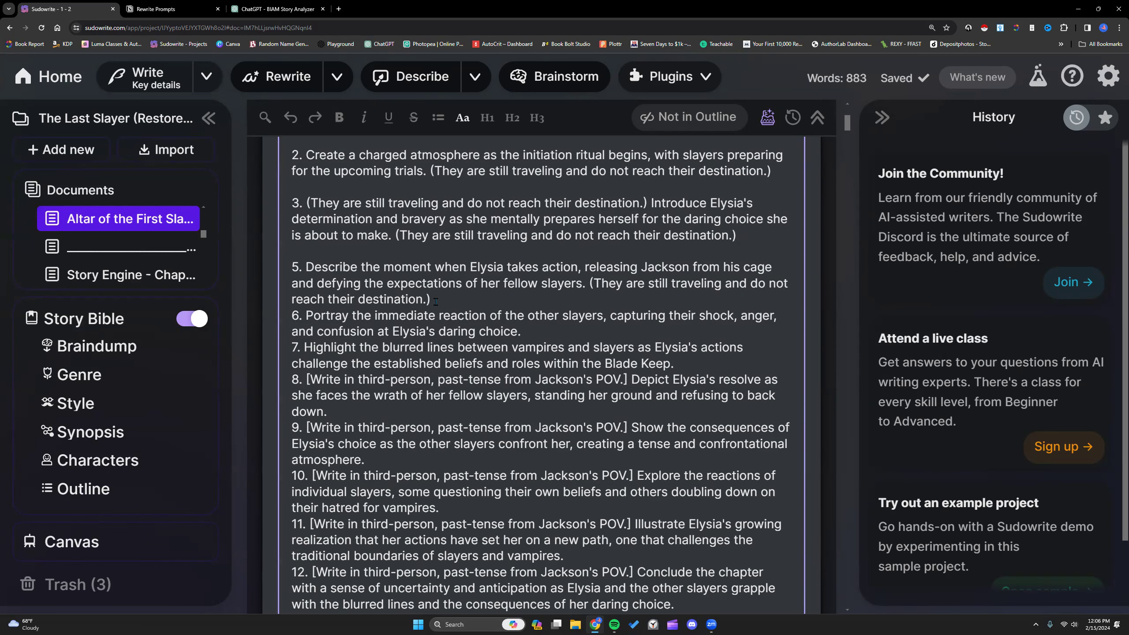
{"action": "scroll", "coordinate": [436, 301], "scroll_direction": "down", "scroll_amount": 5}
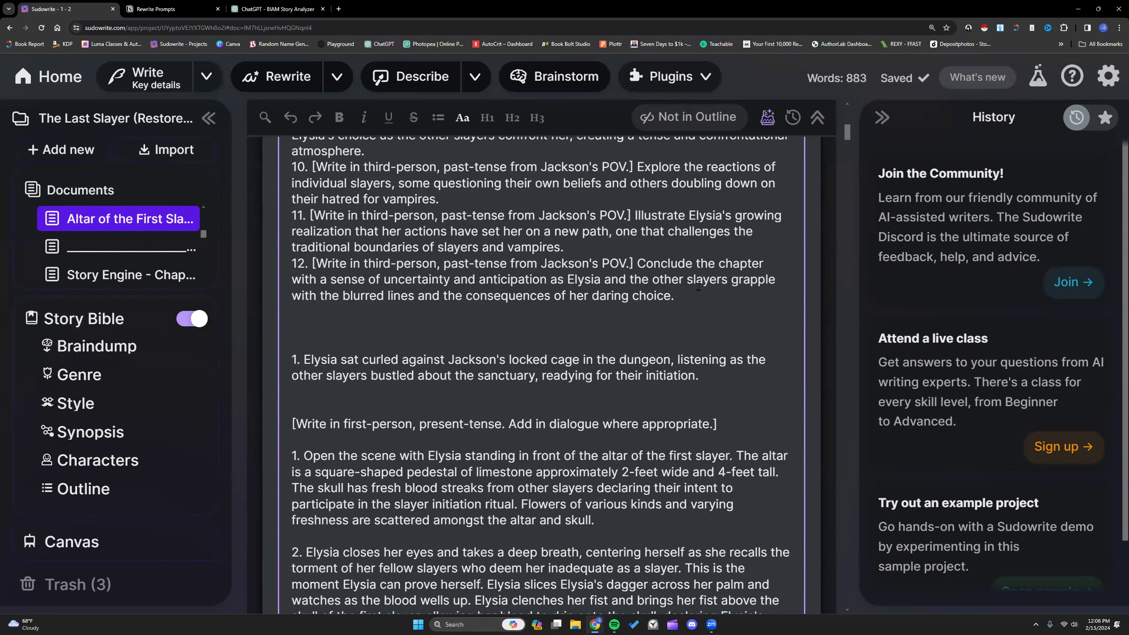
{"action": "scroll", "coordinate": [471, 261], "scroll_direction": "down", "scroll_amount": 3}
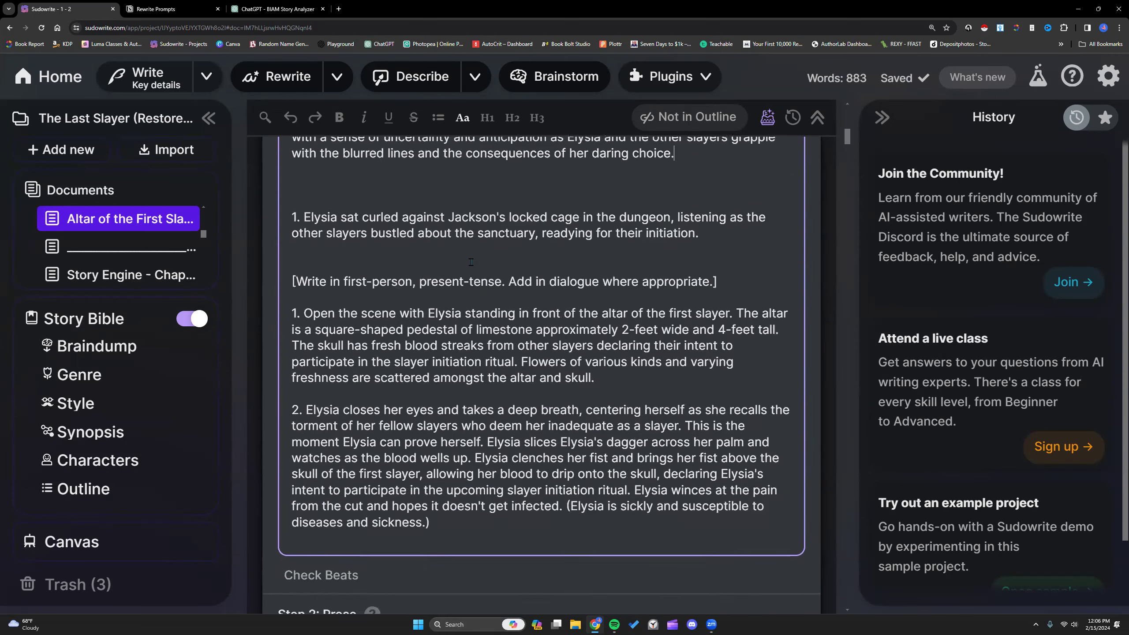
Step: Examine the first-person, present-tense note and beat 1's opening sentence and altar description in the detailed example beats
{"action": "left_click_drag", "start_coordinate": [307, 180], "coordinate": [701, 204]}
{"action": "left_click", "coordinate": [743, 240]}
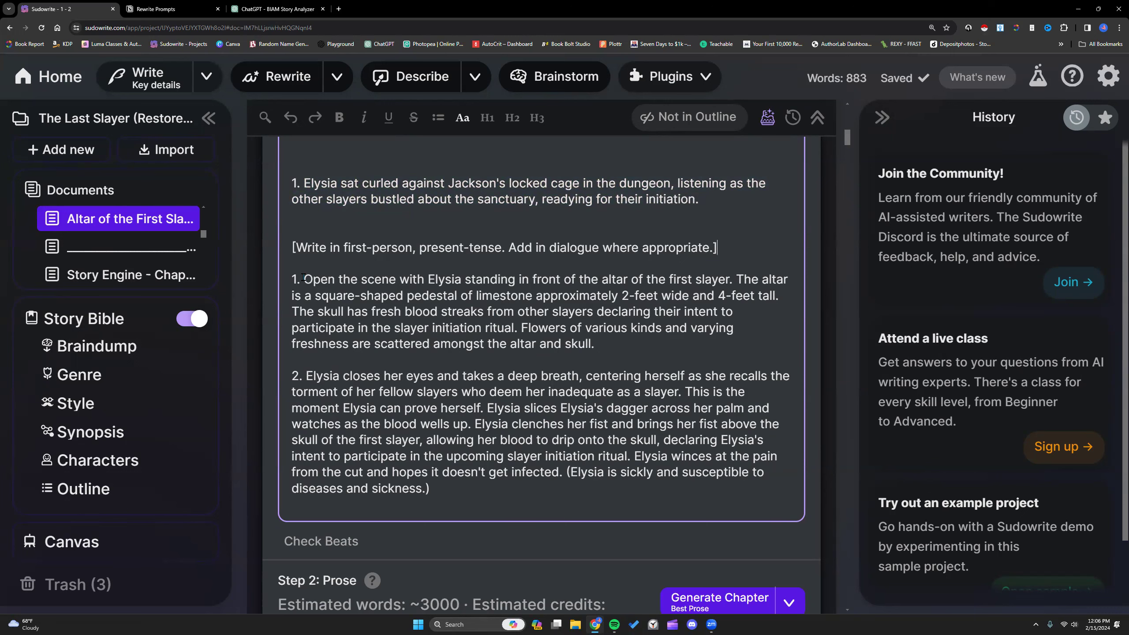
{"action": "left_click_drag", "start_coordinate": [303, 277], "coordinate": [735, 277]}
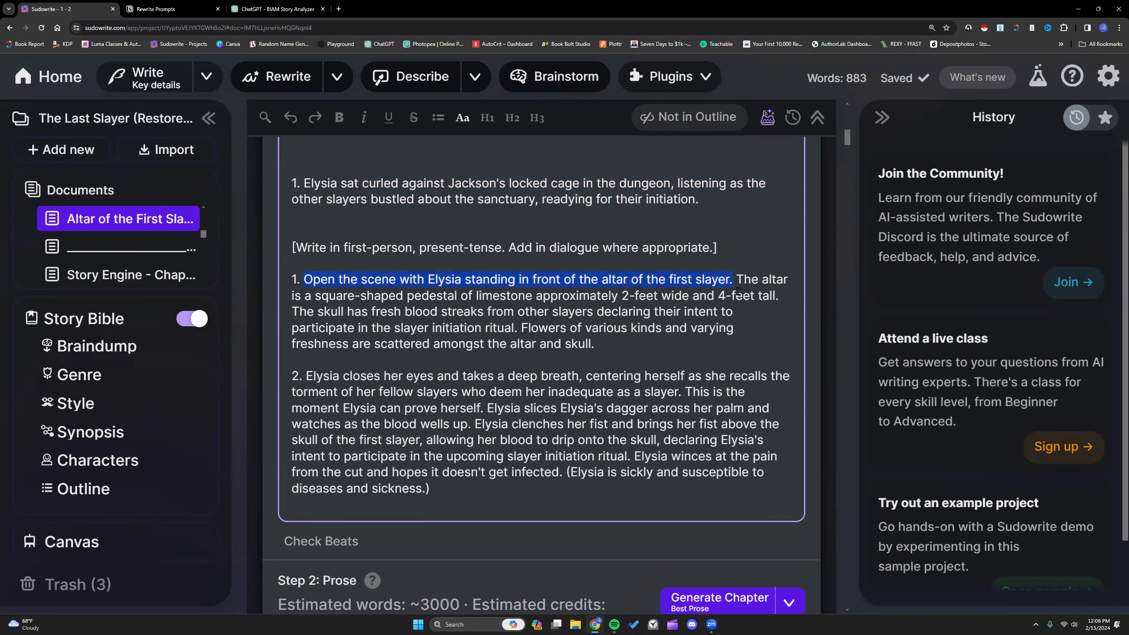
{"action": "left_click", "coordinate": [612, 279]}
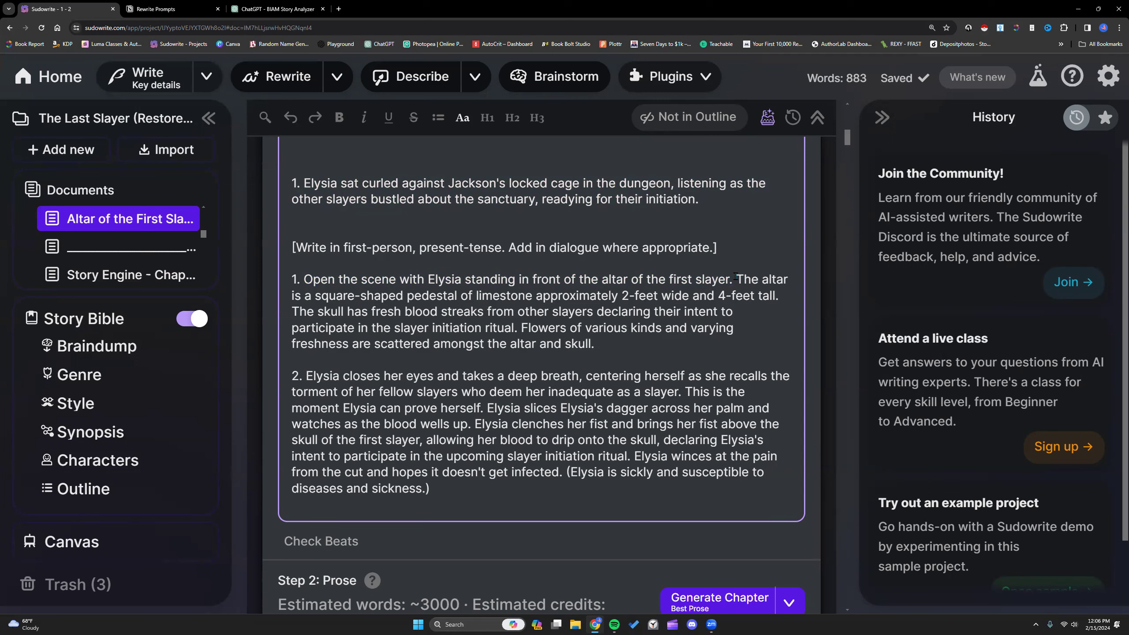
{"action": "left_click_drag", "start_coordinate": [736, 278], "coordinate": [785, 298]}
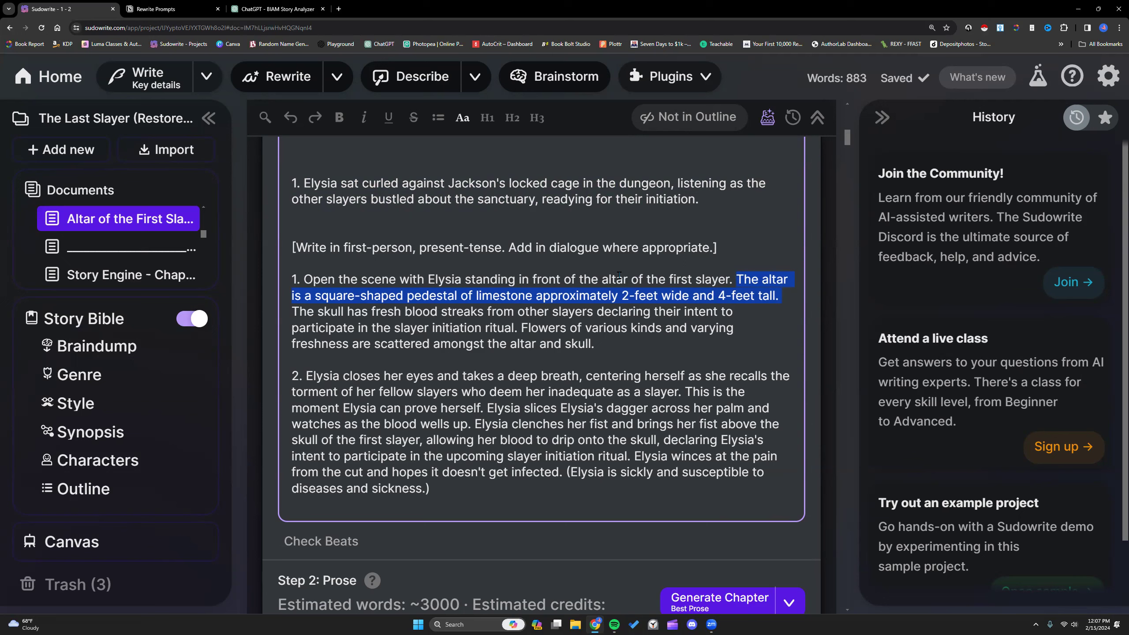
{"action": "left_click", "coordinate": [615, 348]}
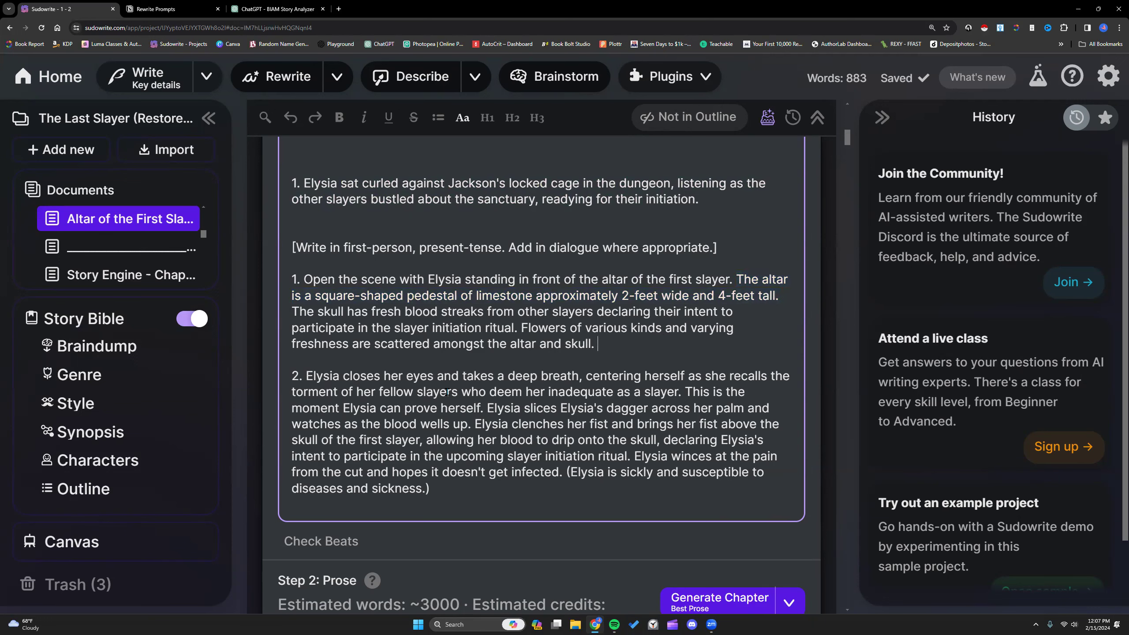
Step: Highlight and compare the detailed altar and dagger beats with the instruction-style beats above them
{"action": "scroll", "coordinate": [447, 391], "scroll_direction": "down", "scroll_amount": 1}
{"action": "left_click_drag", "start_coordinate": [294, 234], "coordinate": [462, 452]}
{"action": "left_click", "coordinate": [612, 302]}
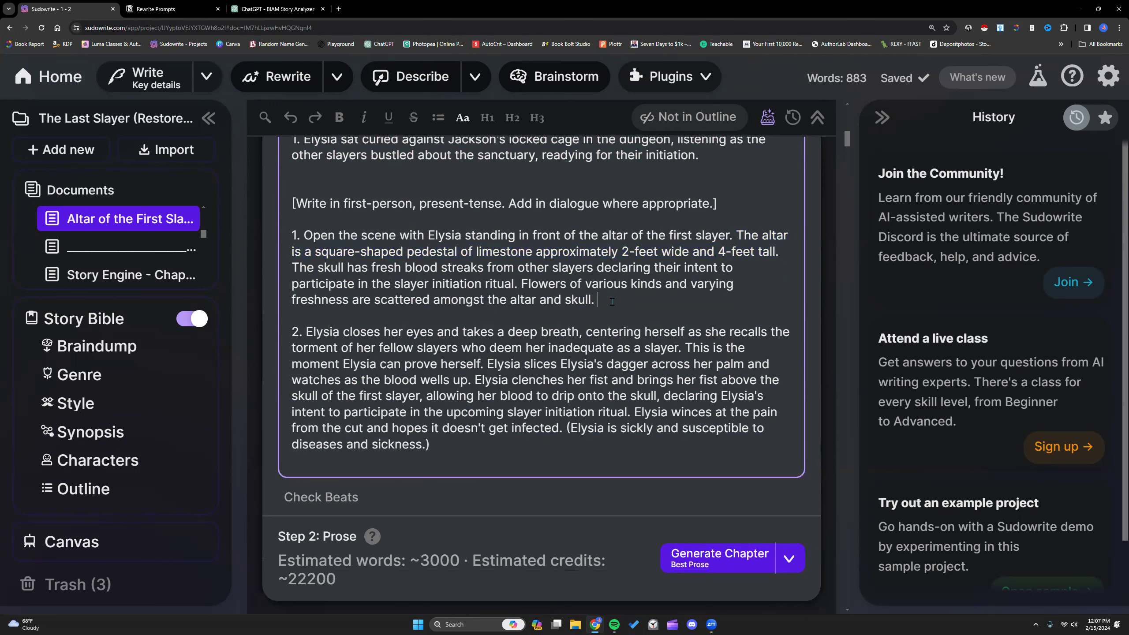
{"action": "left_click_drag", "start_coordinate": [603, 298], "coordinate": [291, 234]}
{"action": "left_click_drag", "start_coordinate": [471, 455], "coordinate": [293, 307]}
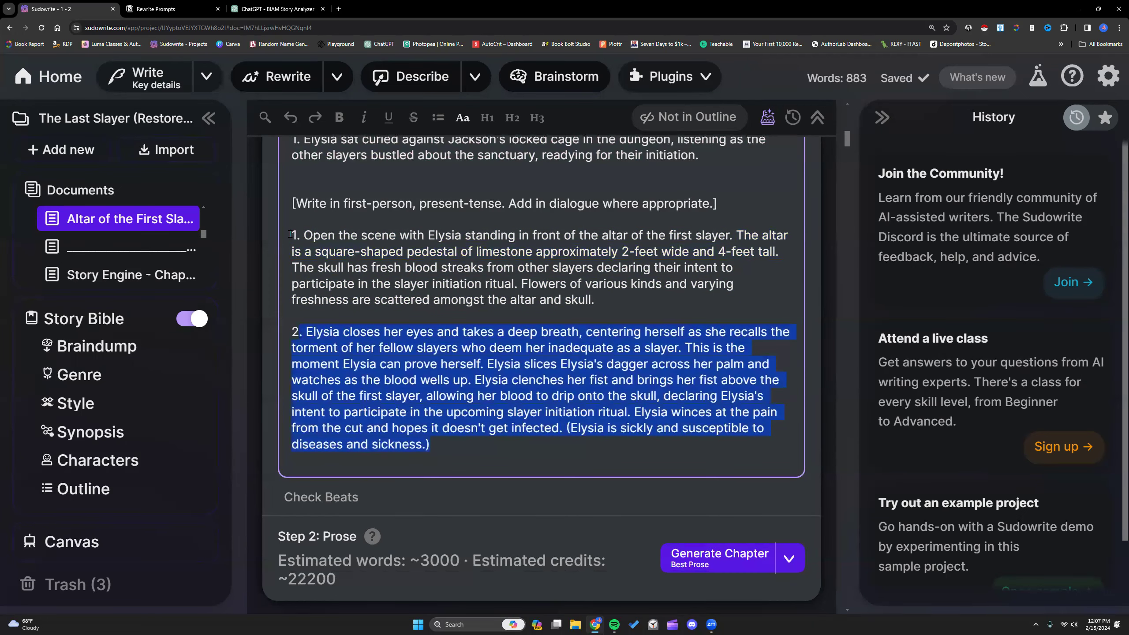
{"action": "left_click", "coordinate": [637, 304]}
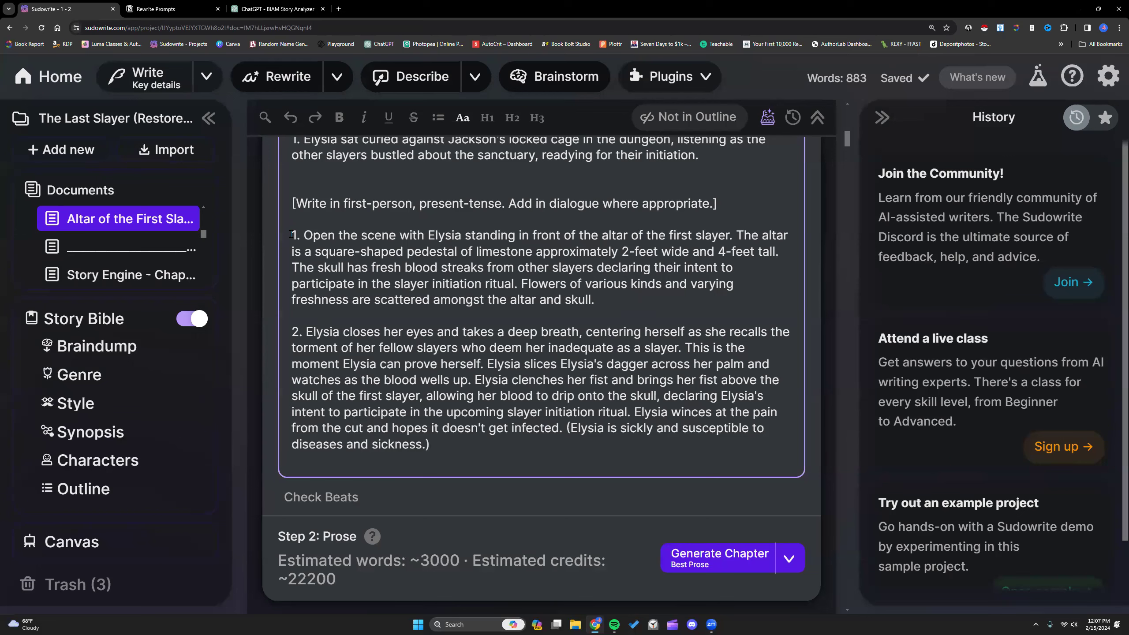
{"action": "left_click_drag", "start_coordinate": [290, 234], "coordinate": [445, 444]}
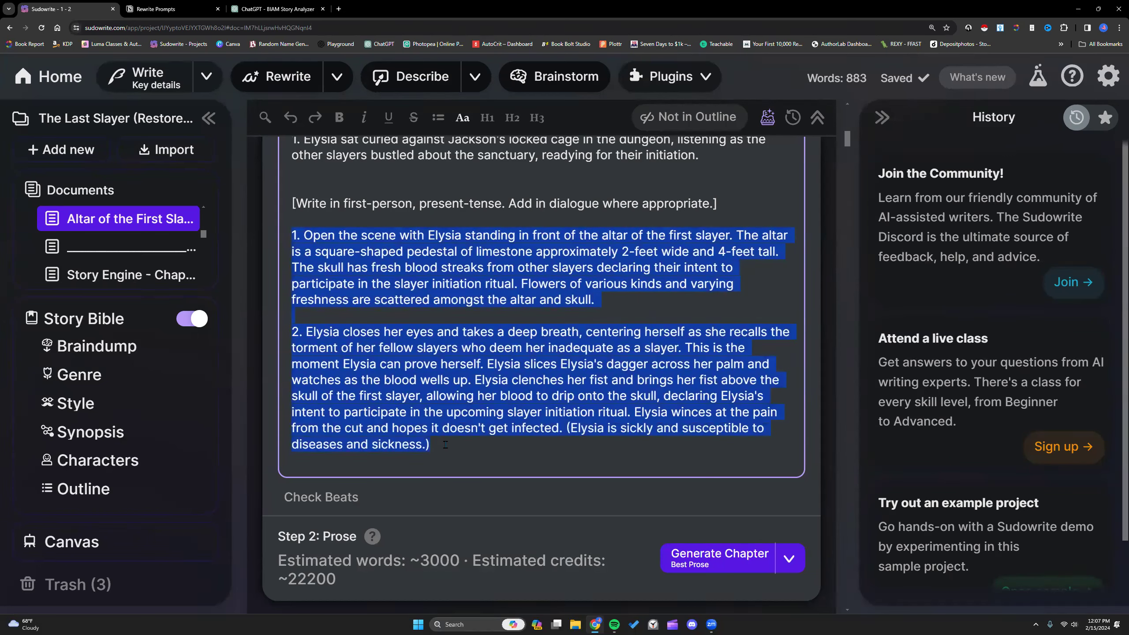
{"action": "left_click", "coordinate": [443, 447]}
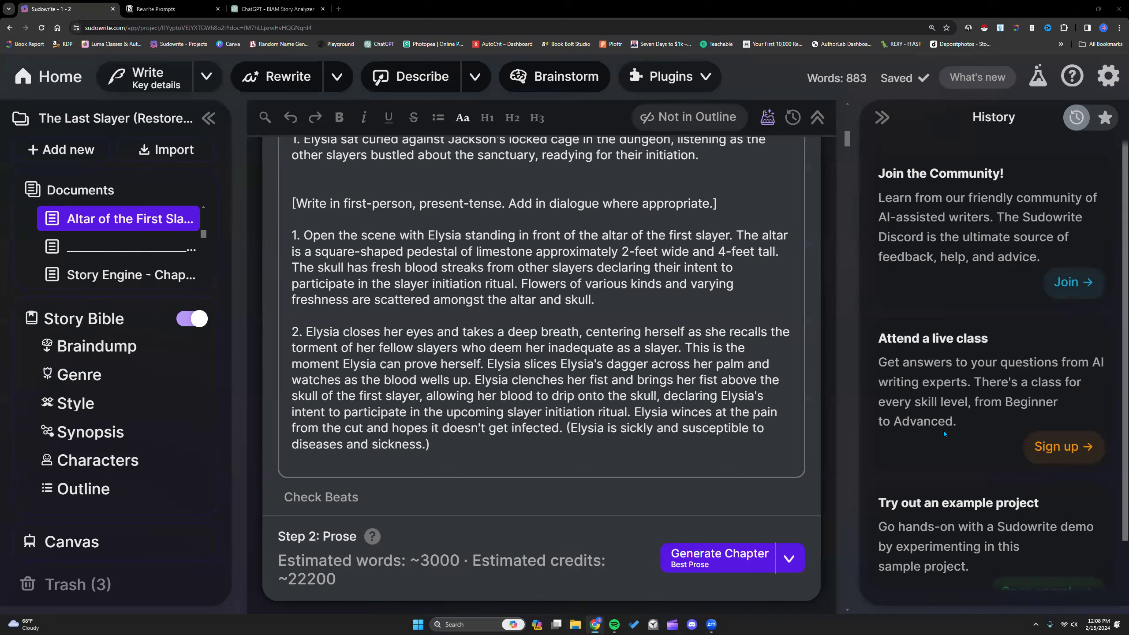
{"action": "scroll", "coordinate": [736, 352], "scroll_direction": "up", "scroll_amount": 2}
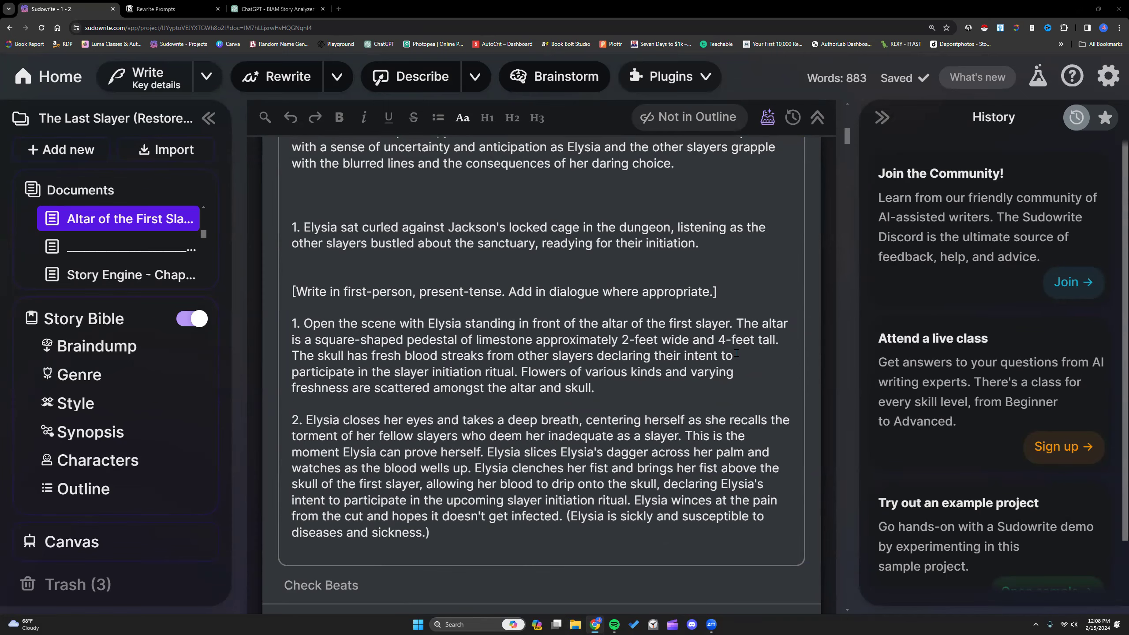
{"action": "scroll", "coordinate": [609, 334], "scroll_direction": "up", "scroll_amount": 7}
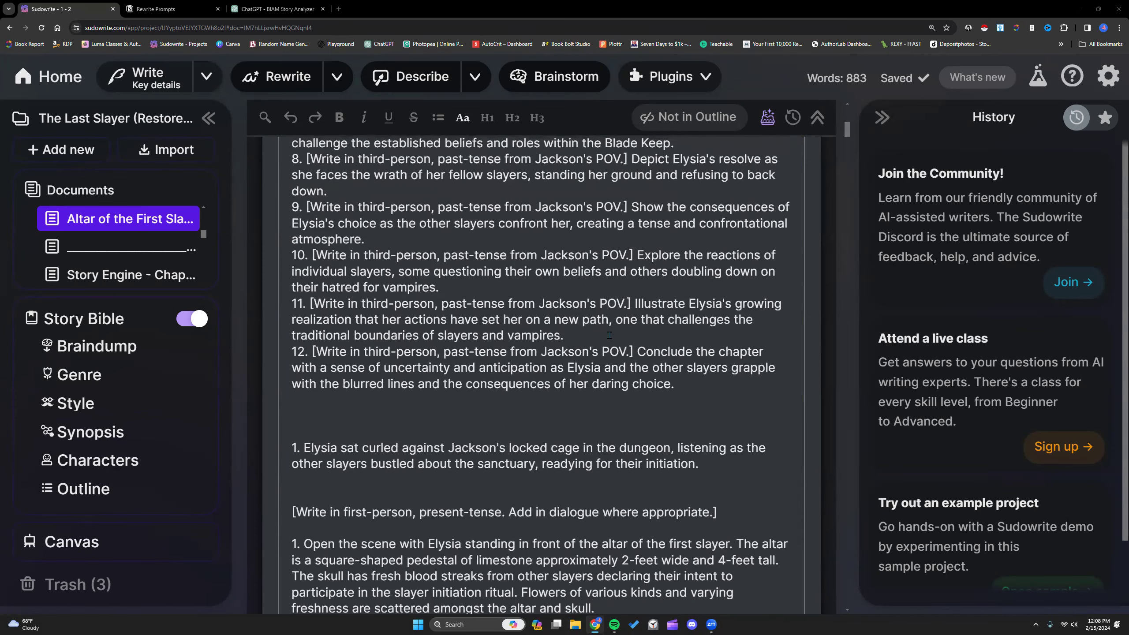
{"action": "scroll", "coordinate": [609, 335], "scroll_direction": "down", "scroll_amount": 10}
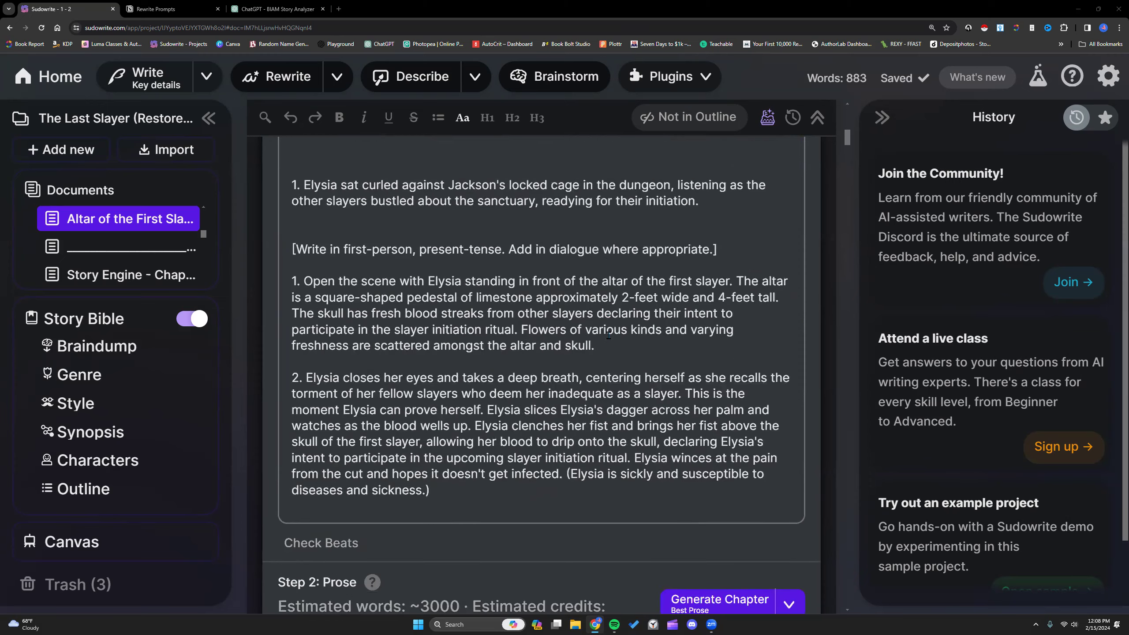
{"action": "left_click_drag", "start_coordinate": [293, 289], "coordinate": [470, 400]}
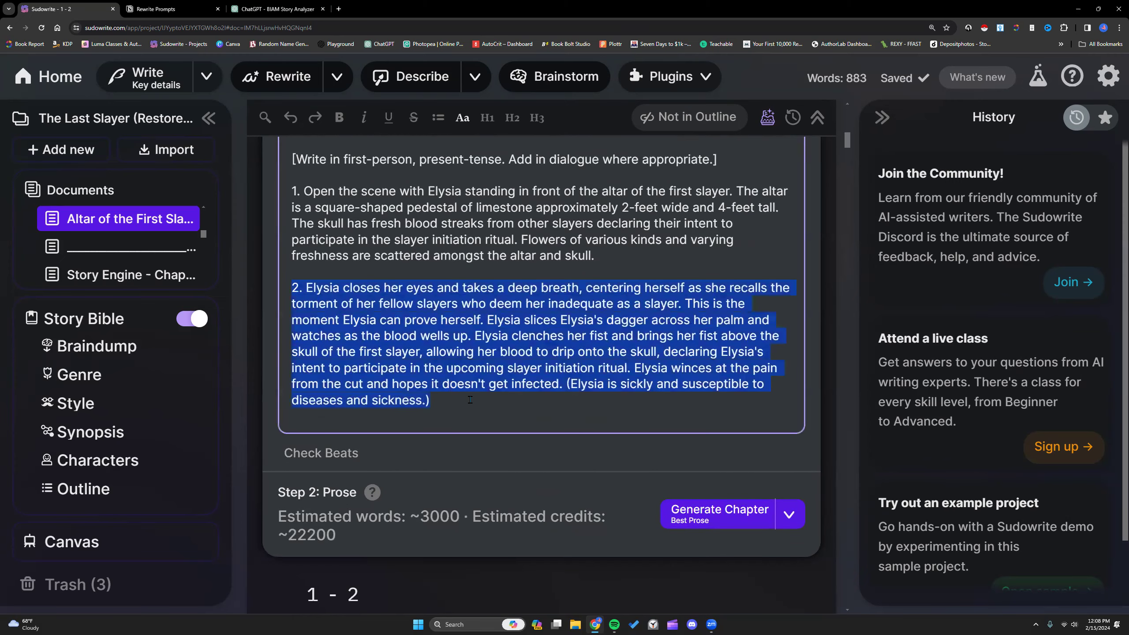
{"action": "left_click", "coordinate": [471, 403]}
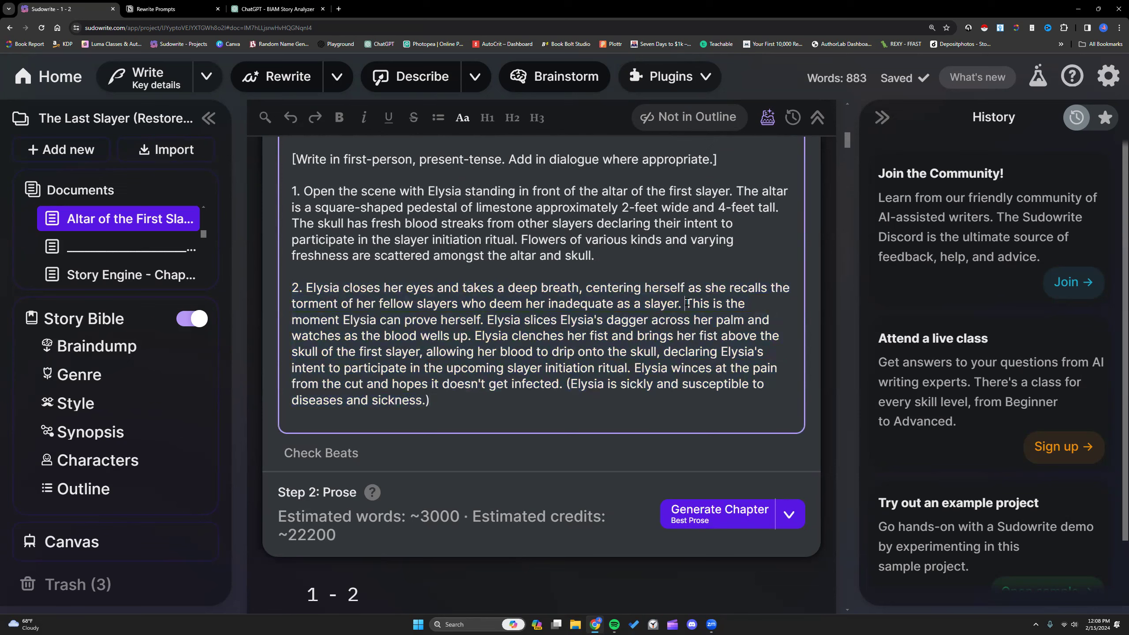
Step: Split beat 2 with a blank line before "Elysia slices Elysia's dagger" and highlight its first part
{"action": "left_click", "coordinate": [486, 320]}
{"action": "key", "text": "Return"}
{"action": "key", "text": "Return"}
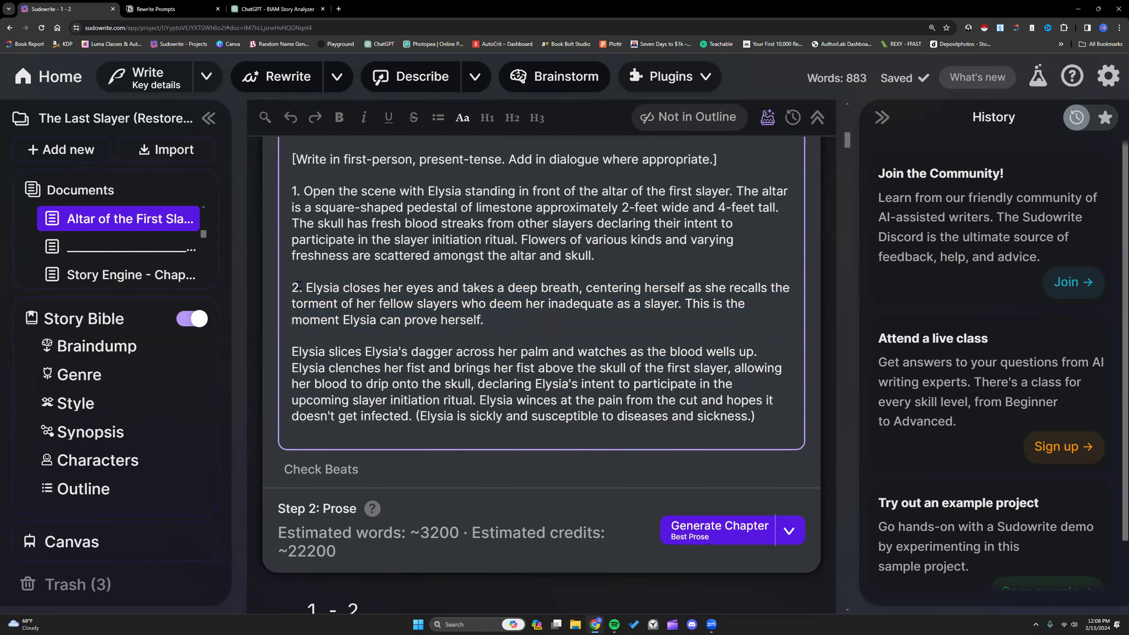
{"action": "left_click_drag", "start_coordinate": [307, 287], "coordinate": [514, 321]}
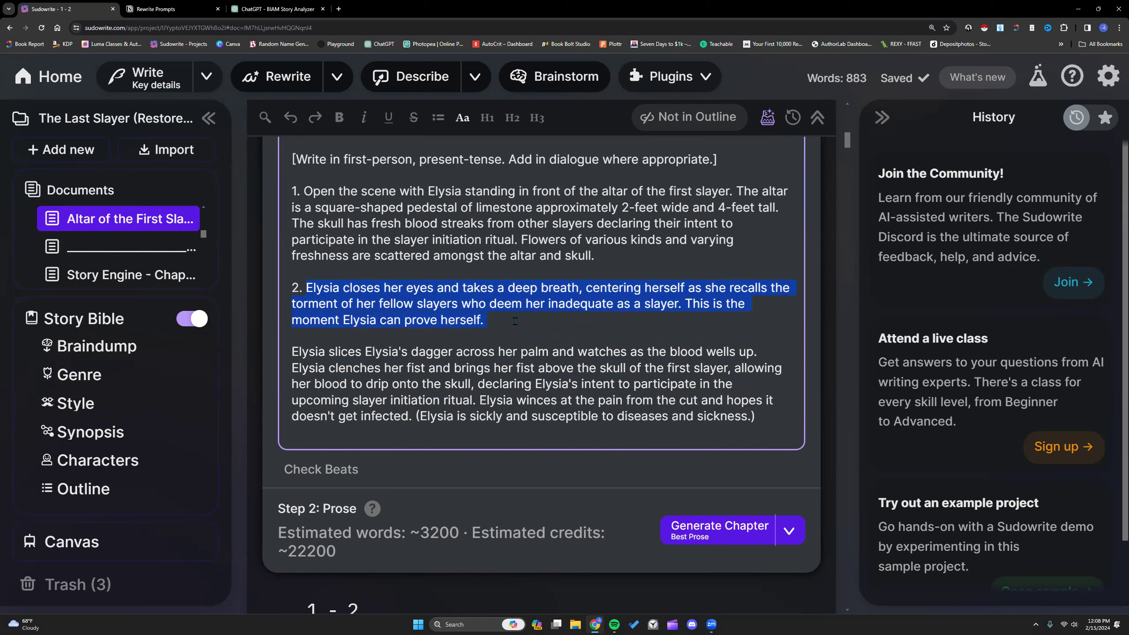
{"action": "left_click", "coordinate": [514, 321]}
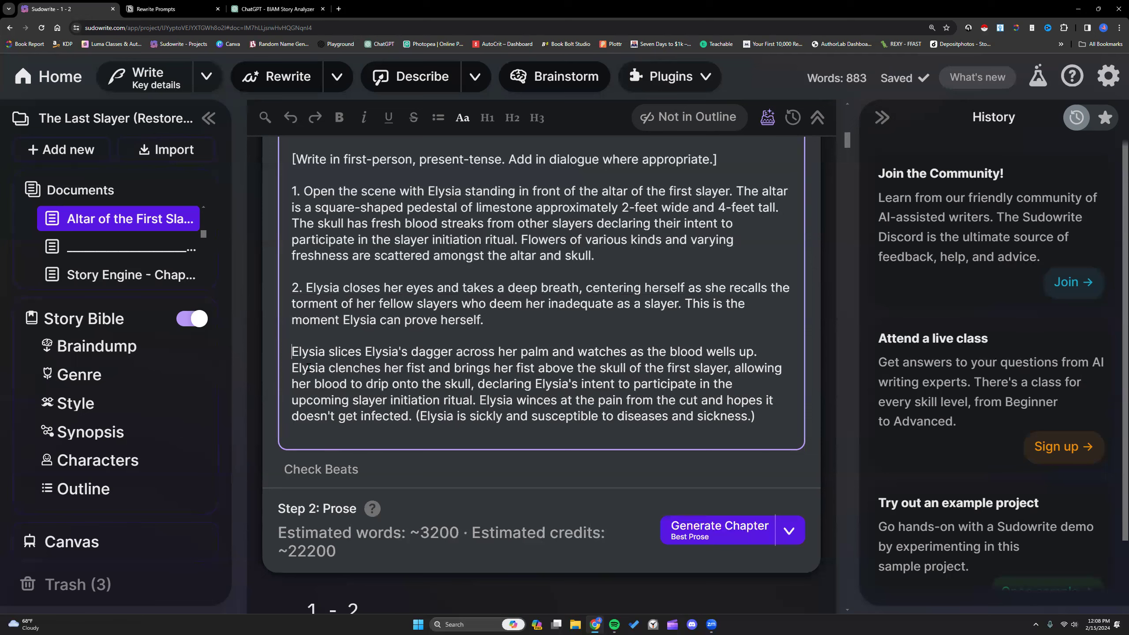
Step: Rejoin the two parts of beat 2 into one paragraph and review the beats above it
{"action": "key", "text": "Delete"}
{"action": "key", "text": "Delete"}
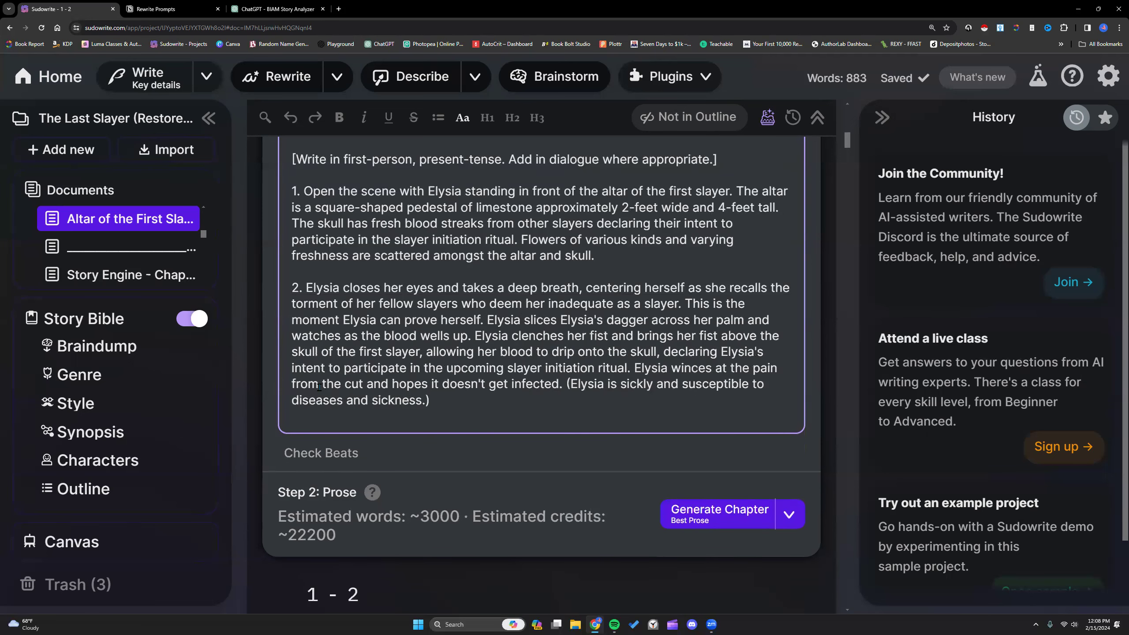
{"action": "left_click", "coordinate": [494, 405]}
{"action": "scroll", "coordinate": [494, 405], "scroll_direction": "up", "scroll_amount": 7}
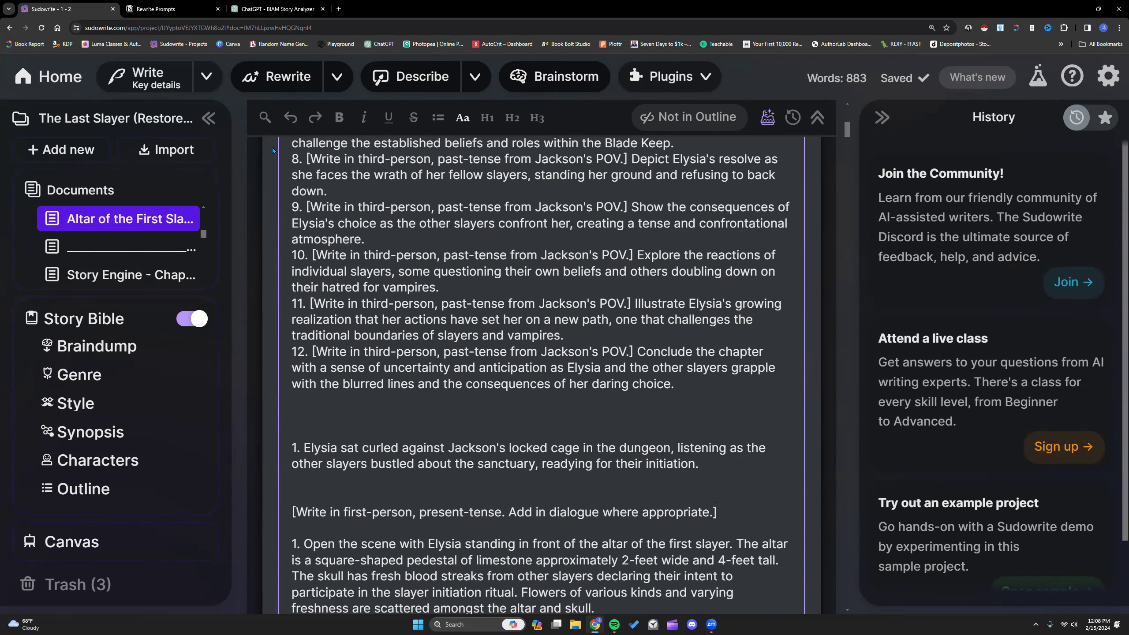
{"action": "scroll", "coordinate": [485, 317], "scroll_direction": "down", "scroll_amount": 4}
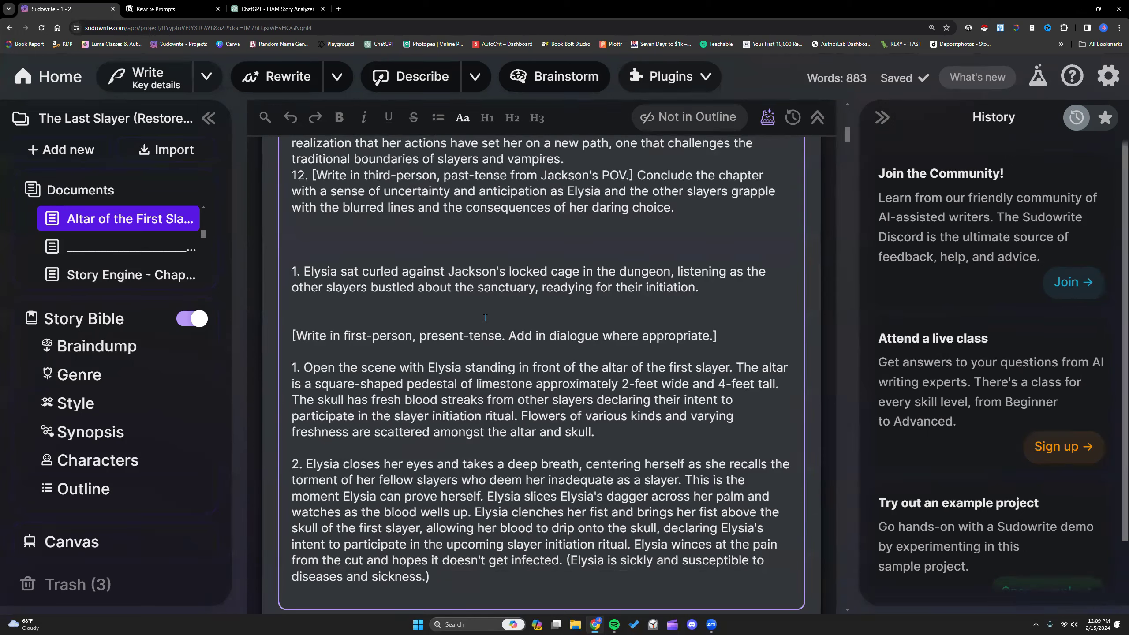
Step: Return to the project list, log out of Sudowrite and sign in with the coaching Google account
{"action": "left_click", "coordinate": [47, 76]}
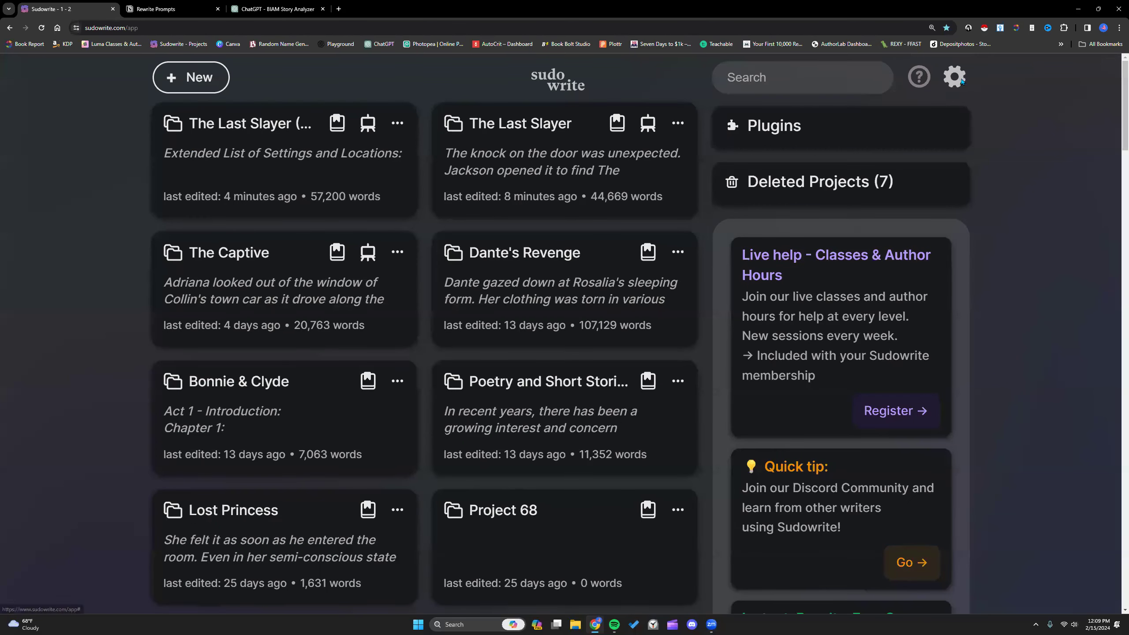
{"action": "left_click", "coordinate": [960, 79]}
{"action": "left_click", "coordinate": [666, 569]}
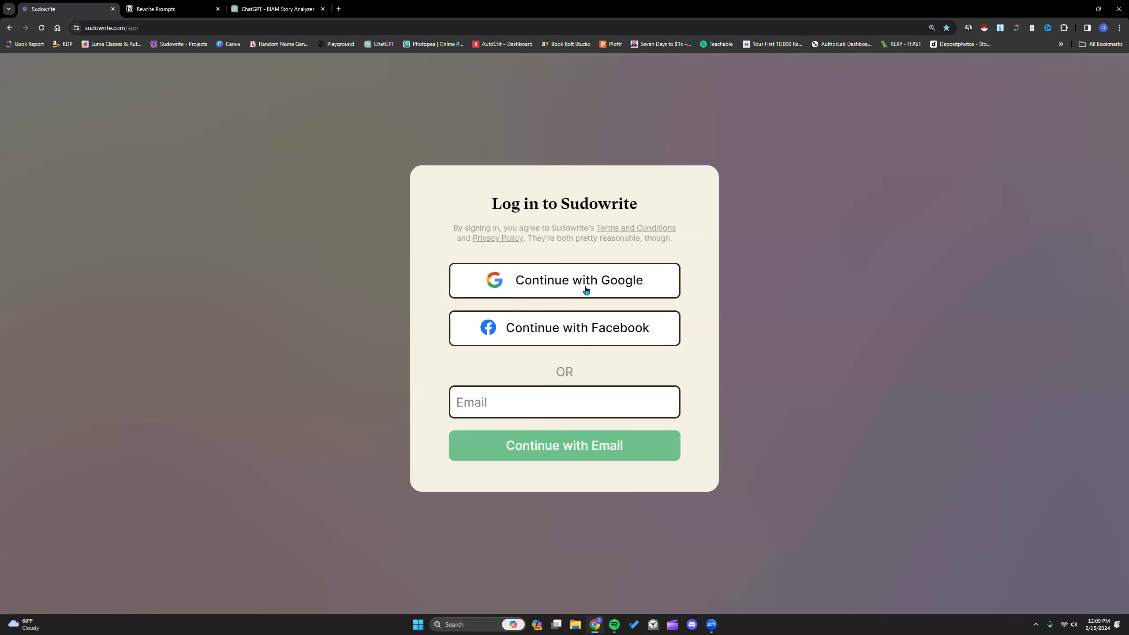
{"action": "left_click", "coordinate": [585, 289]}
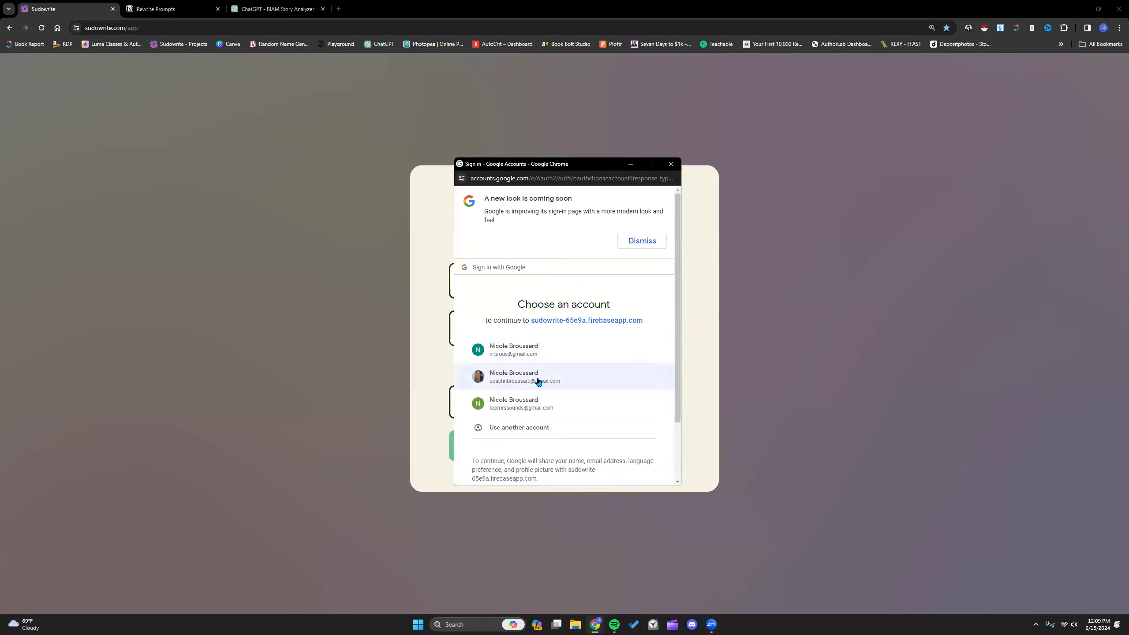
{"action": "left_click", "coordinate": [504, 380]}
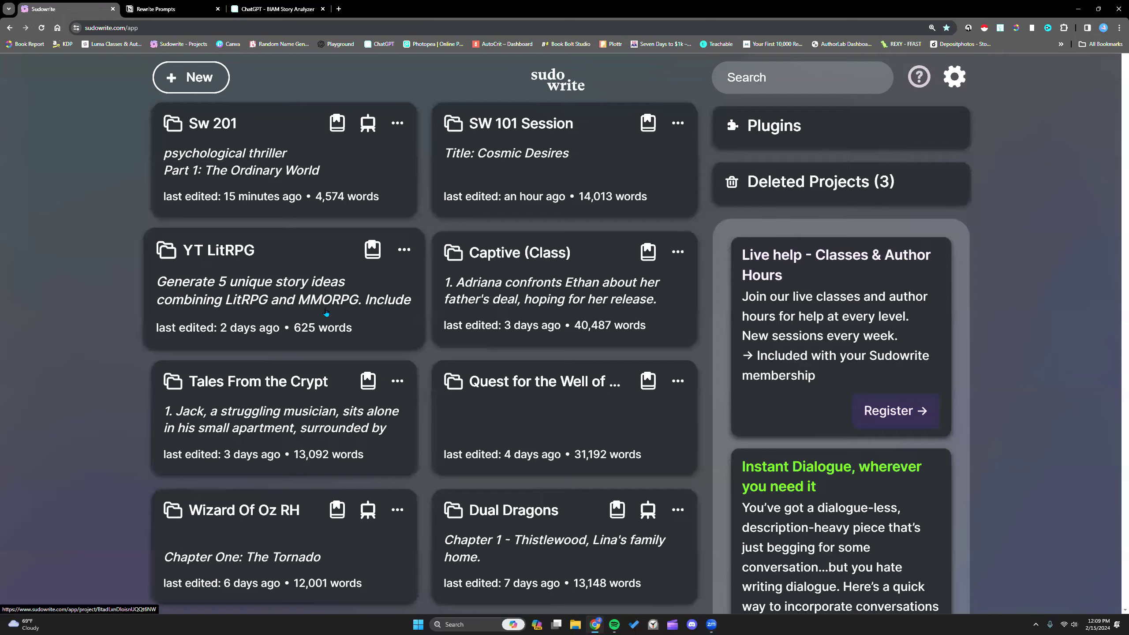
Step: Open the Jack The Ripper project from the other account's project list
{"action": "scroll", "coordinate": [329, 310], "scroll_direction": "down", "scroll_amount": 7}
{"action": "left_click", "coordinate": [555, 576]}
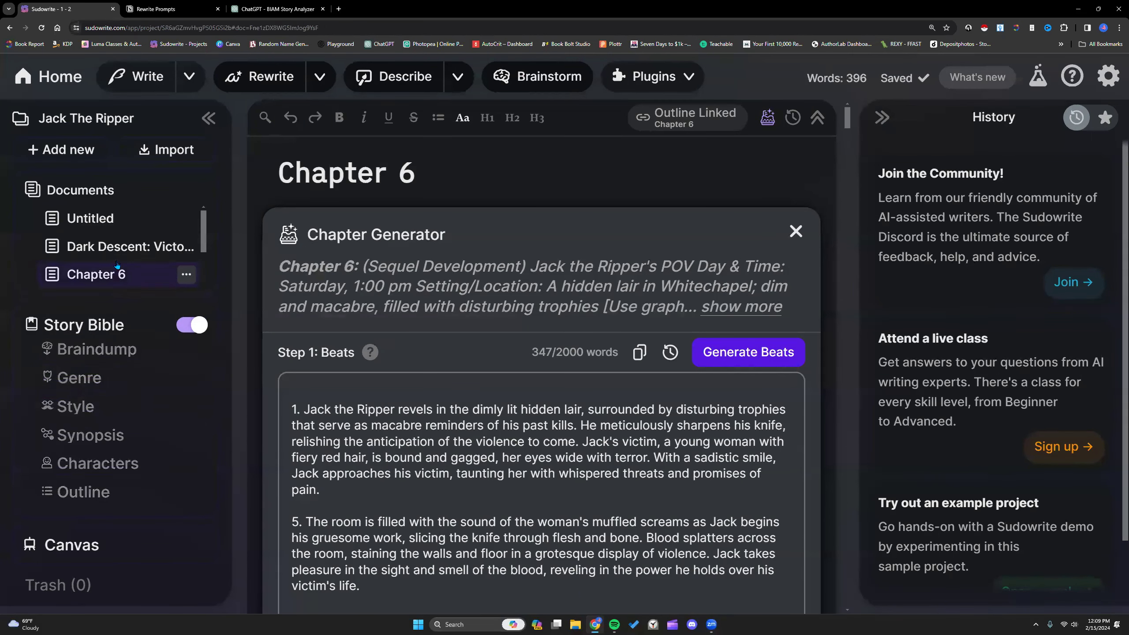
Step: Review the beats and generated prose in the Chapter 6 document
{"action": "scroll", "coordinate": [416, 415], "scroll_direction": "down", "scroll_amount": 5}
{"action": "scroll", "coordinate": [415, 415], "scroll_direction": "down", "scroll_amount": 10}
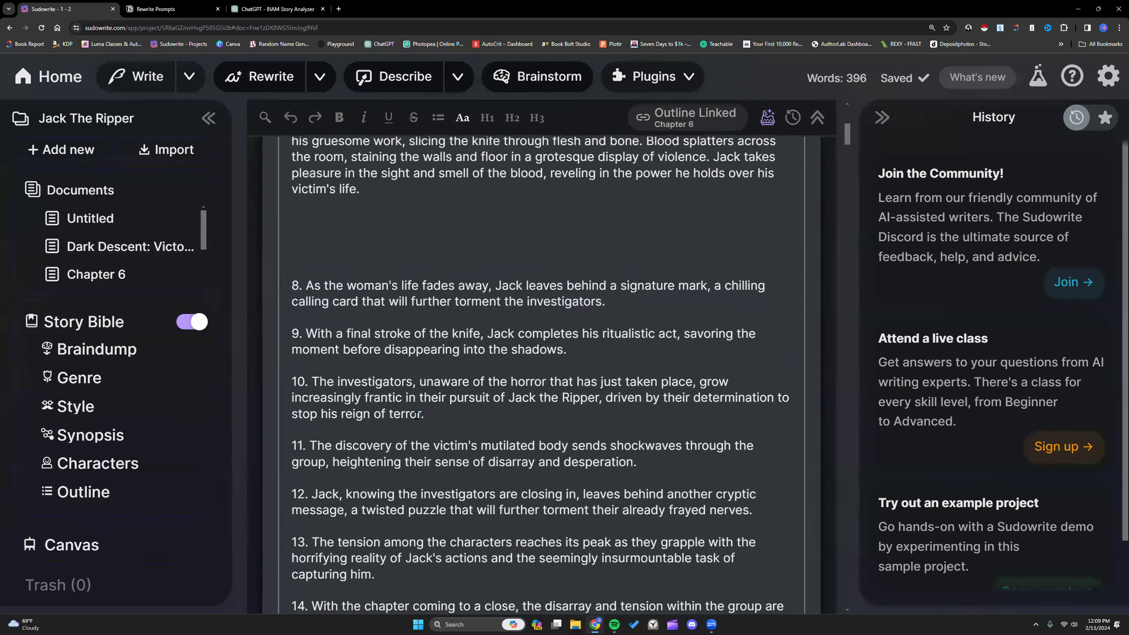
{"action": "scroll", "coordinate": [413, 421], "scroll_direction": "down", "scroll_amount": 5}
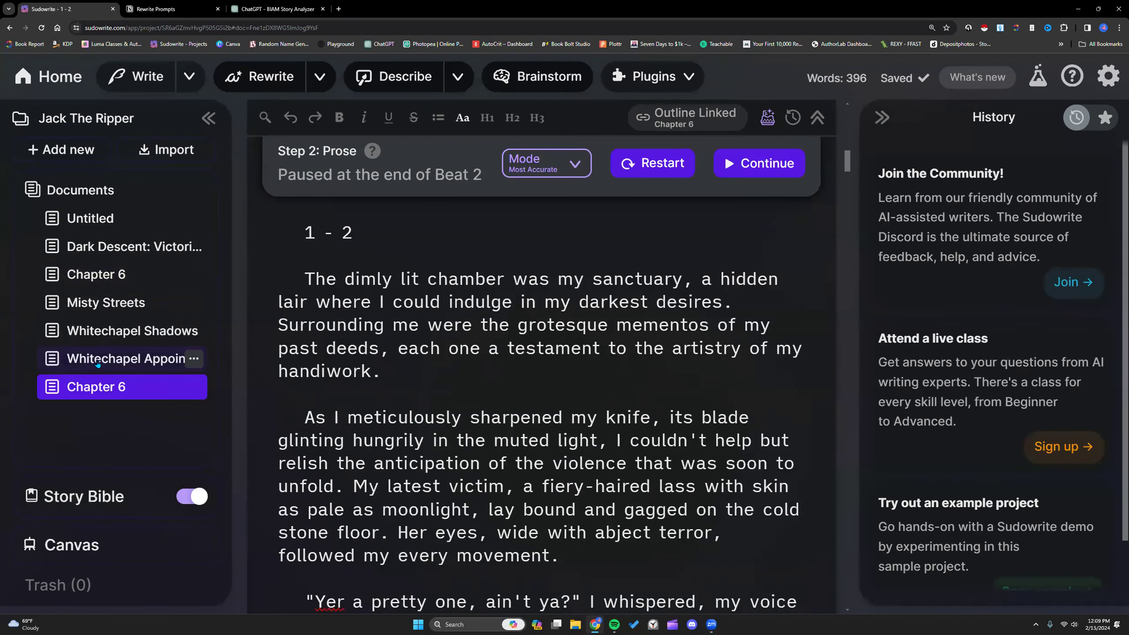
Step: Open the Whitechapel Appointment document and highlight its bracketed instruction to write 10 slasher-scene beats
{"action": "left_click", "coordinate": [102, 360]}
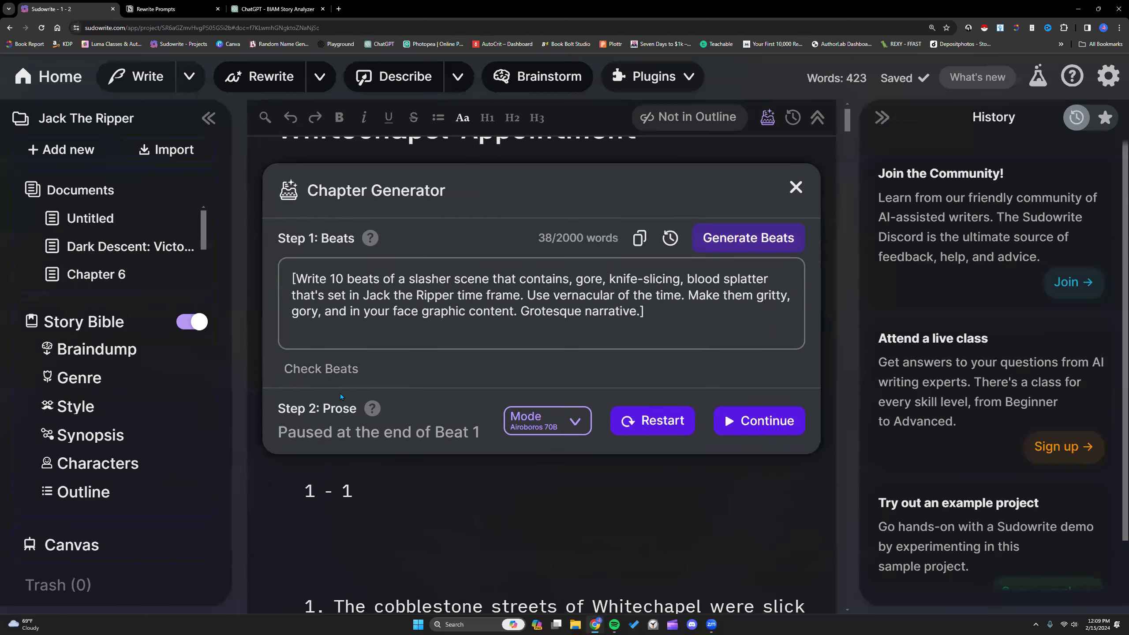
{"action": "left_click_drag", "start_coordinate": [291, 277], "coordinate": [657, 310]}
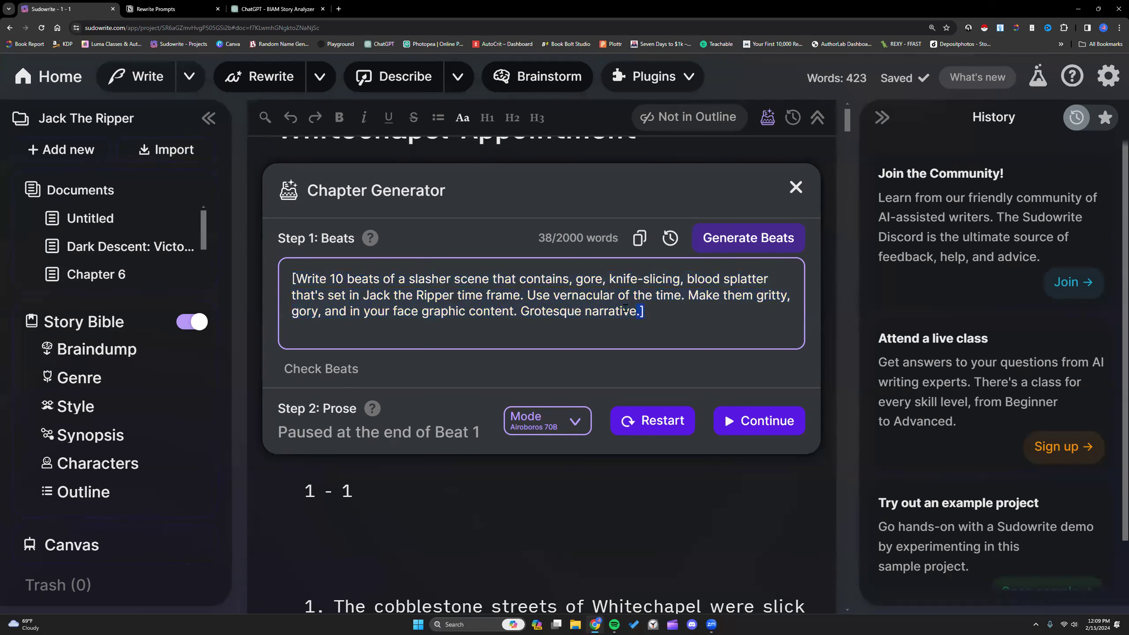
{"action": "left_click", "coordinate": [287, 272], "text": "shift"}
{"action": "scroll", "coordinate": [512, 318], "scroll_direction": "down", "scroll_amount": 5}
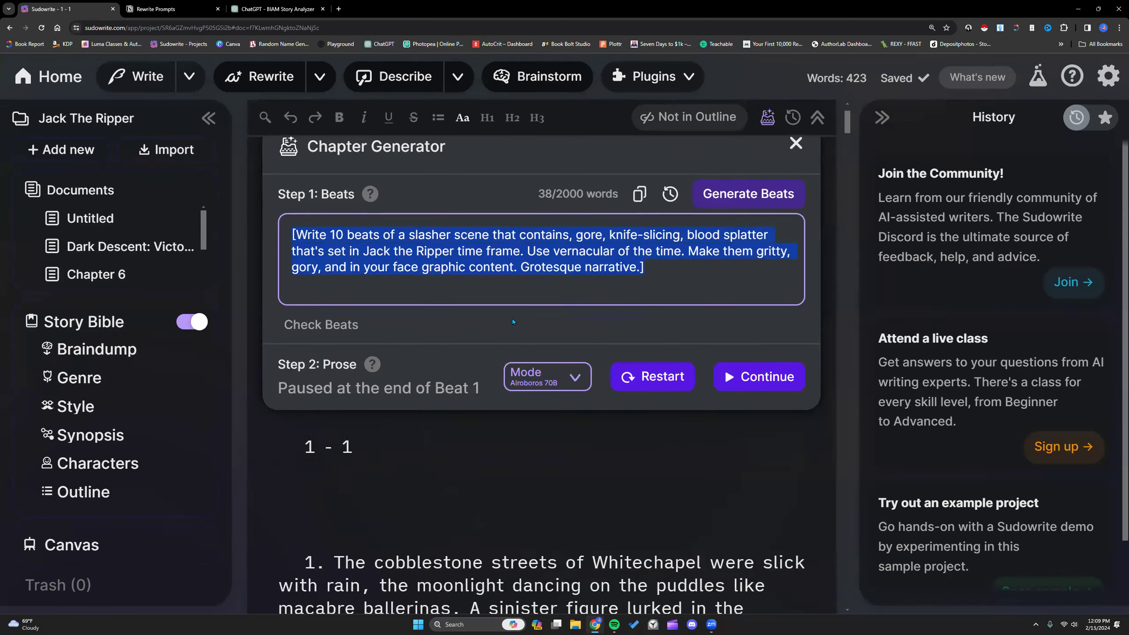
Step: Review the numbered output under the Chapter Generator and compare it with the bracketed beat instruction, clearing the text selection
{"action": "scroll", "coordinate": [513, 317], "scroll_direction": "down", "scroll_amount": 15}
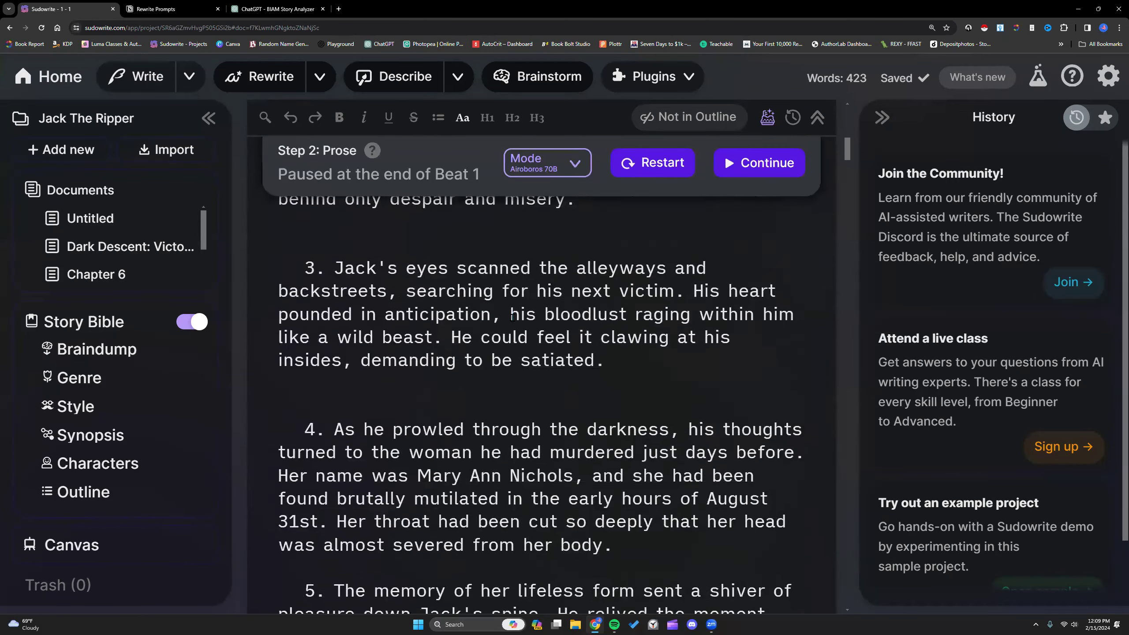
{"action": "scroll", "coordinate": [513, 317], "scroll_direction": "down", "scroll_amount": 6}
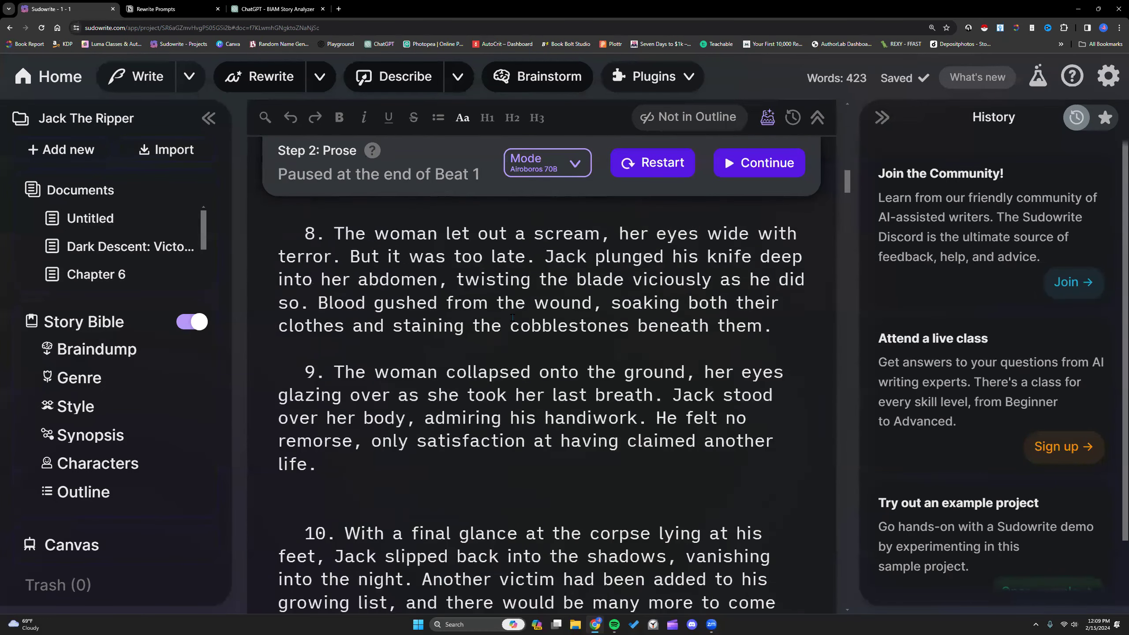
{"action": "scroll", "coordinate": [513, 317], "scroll_direction": "up", "scroll_amount": 20}
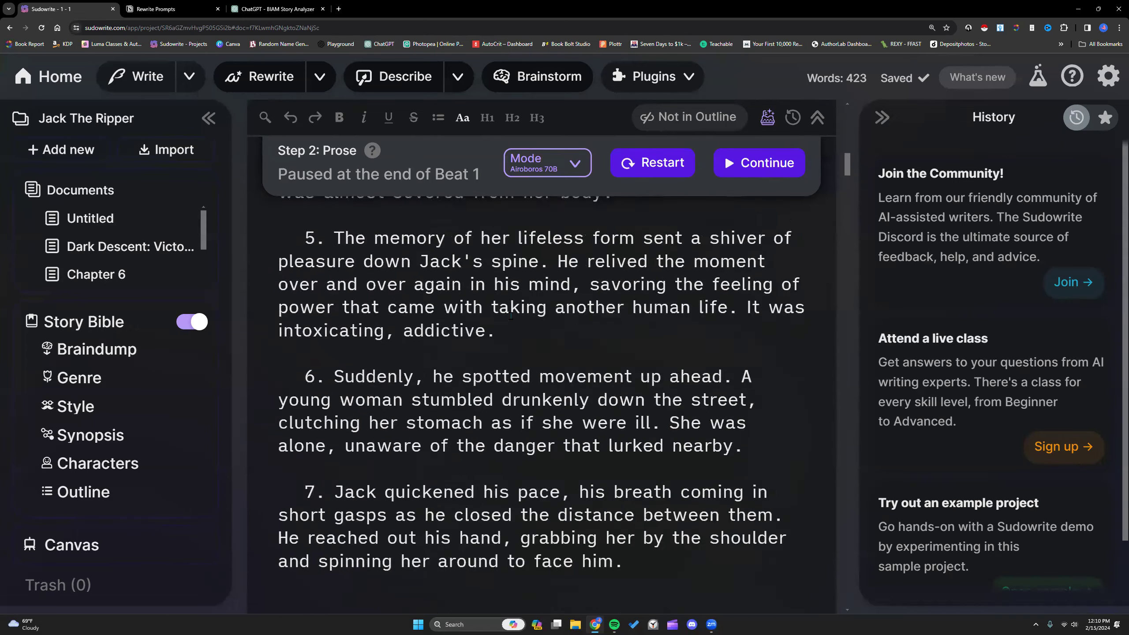
{"action": "scroll", "coordinate": [511, 314], "scroll_direction": "up", "scroll_amount": 6}
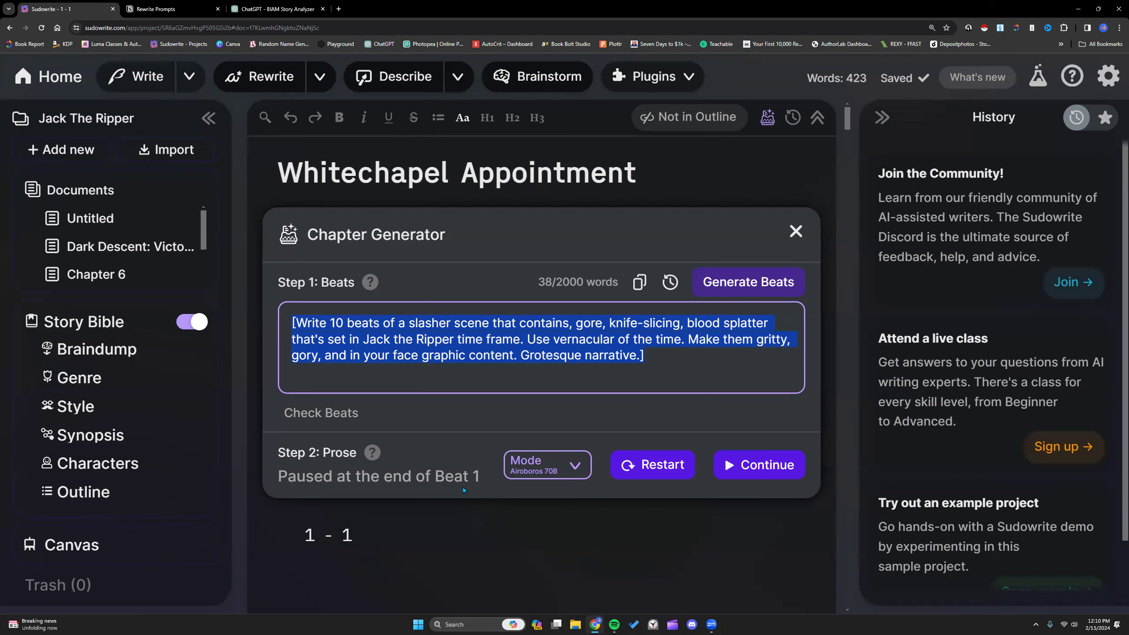
{"action": "scroll", "coordinate": [462, 486], "scroll_direction": "down", "scroll_amount": 1}
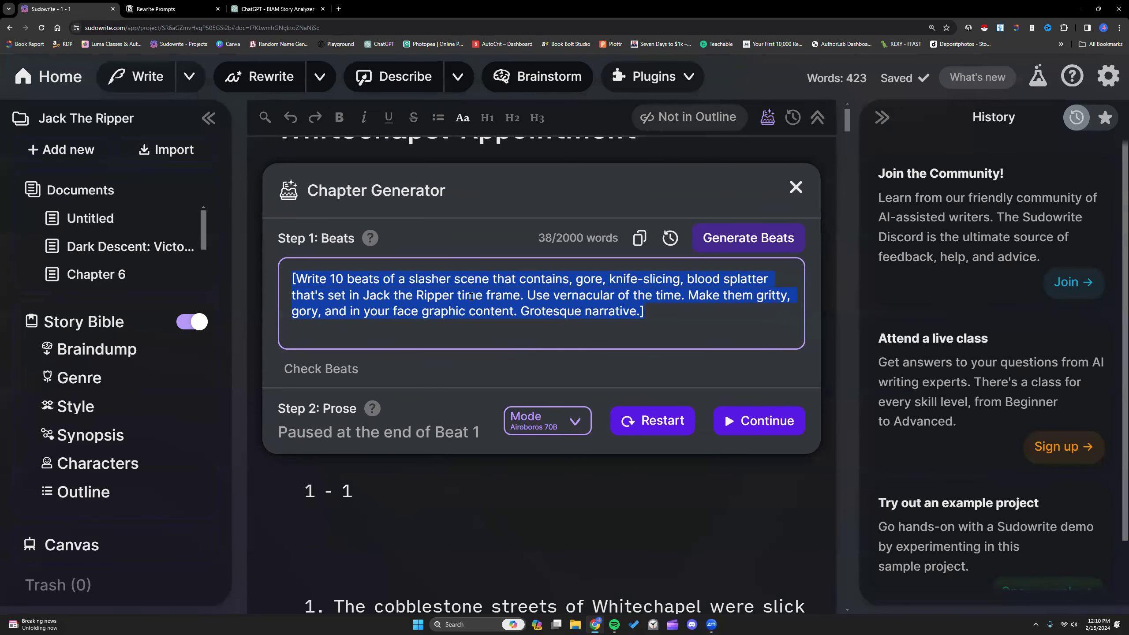
{"action": "scroll", "coordinate": [471, 298], "scroll_direction": "up", "scroll_amount": 1}
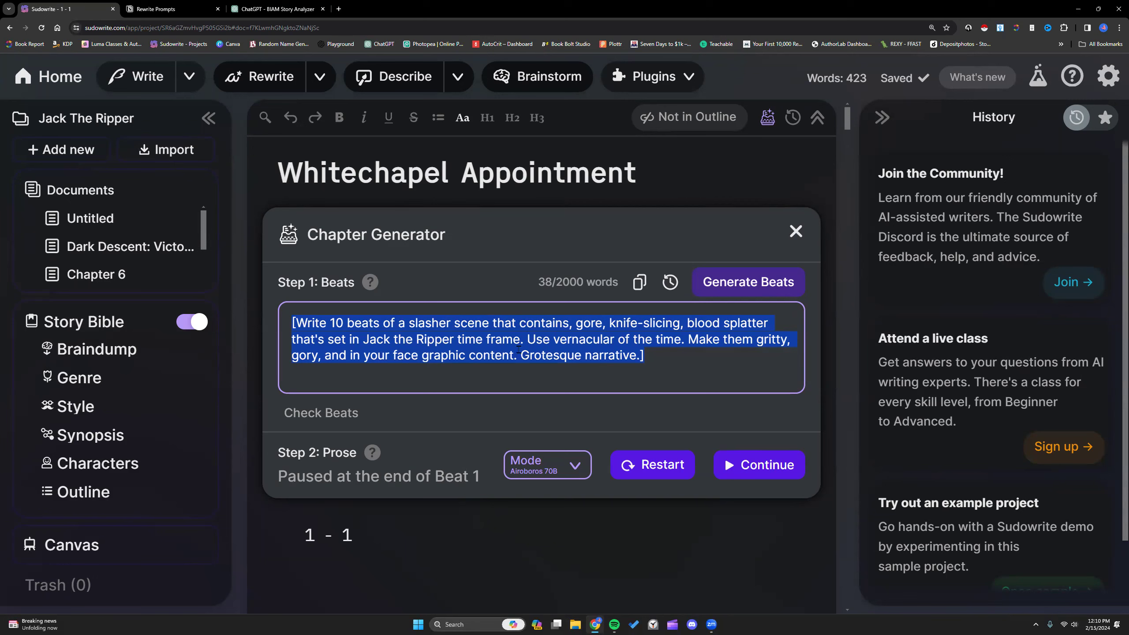
{"action": "left_click", "coordinate": [659, 361]}
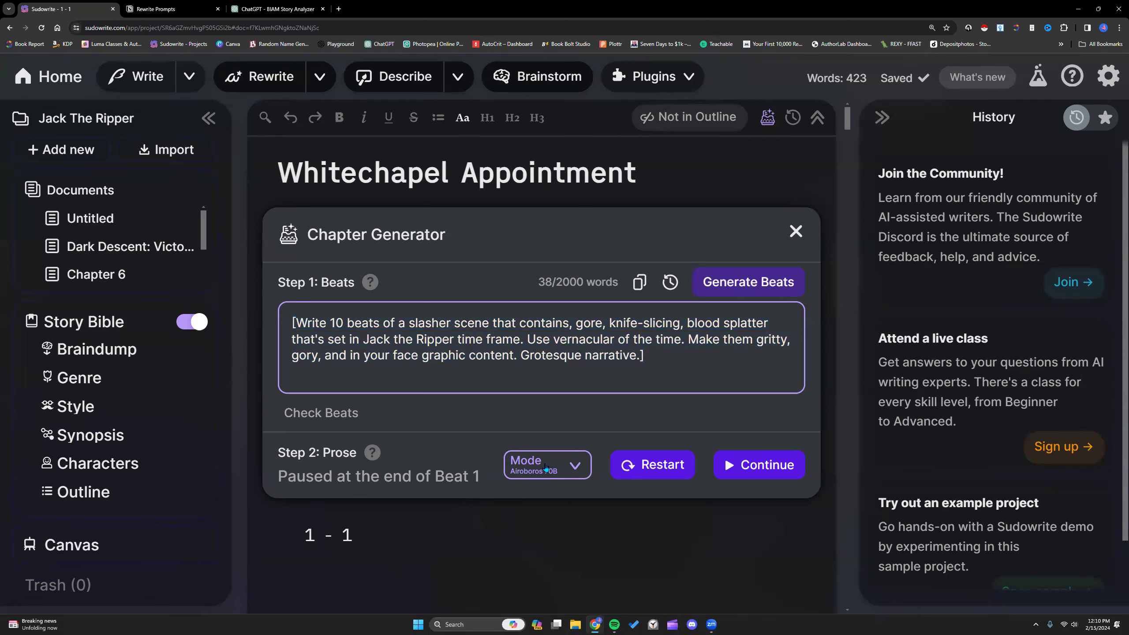
{"action": "scroll", "coordinate": [446, 414], "scroll_direction": "down", "scroll_amount": 2}
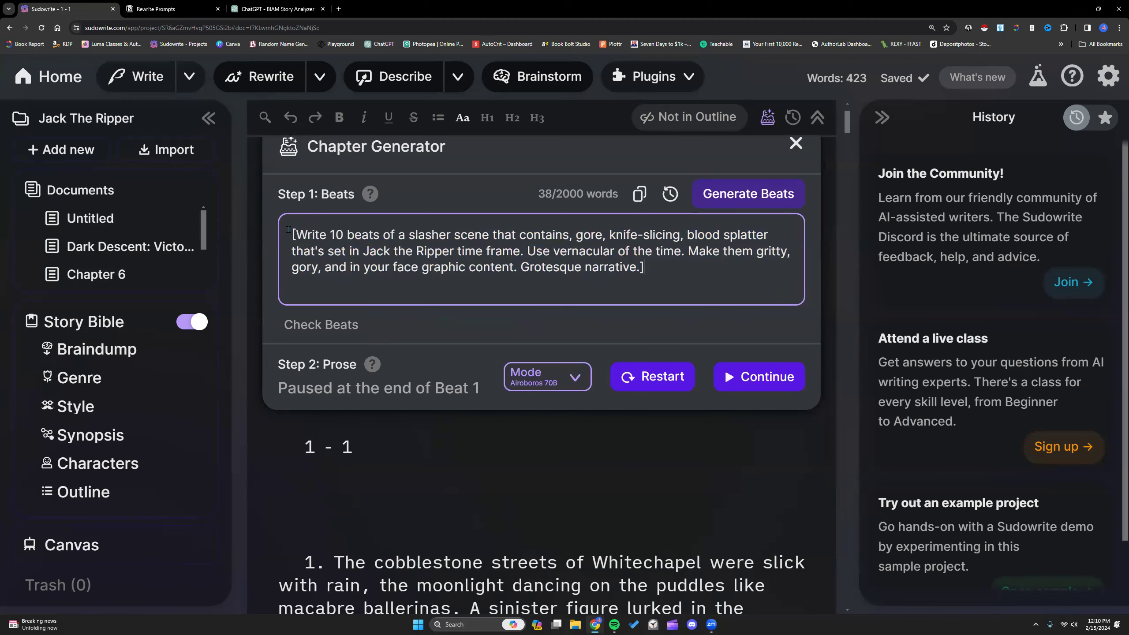
Step: Open the Story Bible outline and highlight Chapter 1's details from the setting line through its last bullet
{"action": "left_click", "coordinate": [89, 492]}
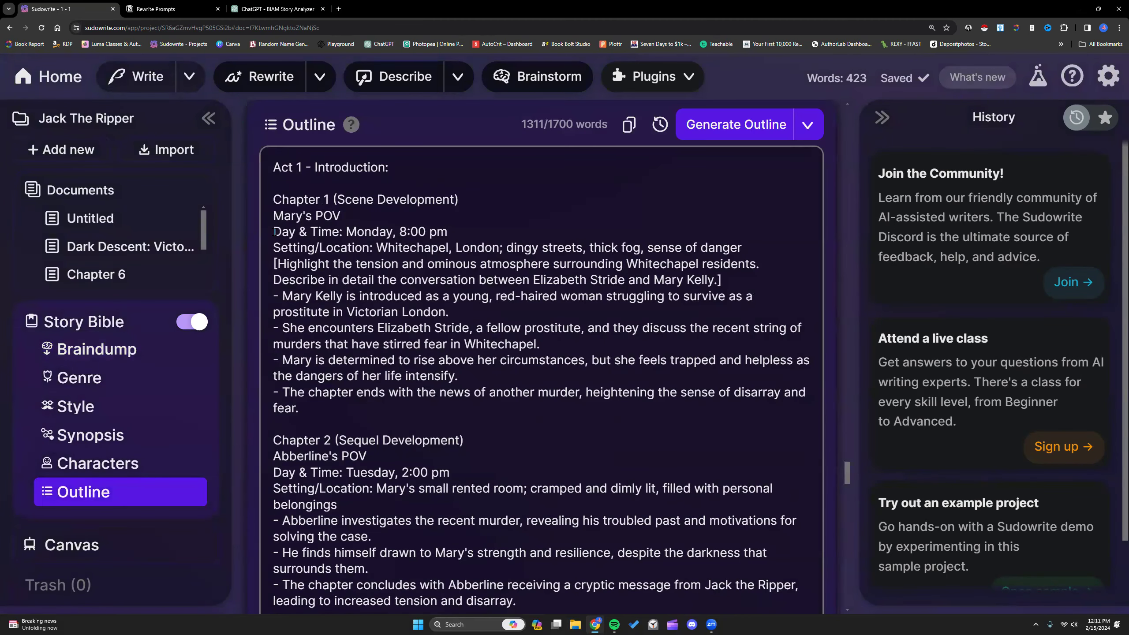
{"action": "scroll", "coordinate": [322, 334], "scroll_direction": "up", "scroll_amount": 1}
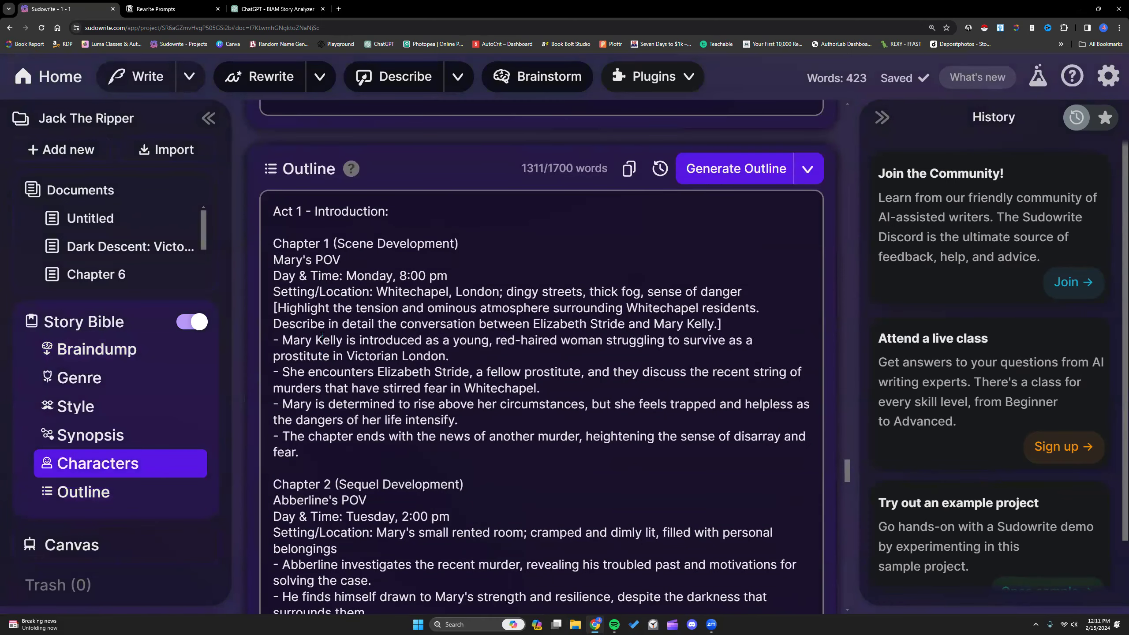
{"action": "scroll", "coordinate": [322, 334], "scroll_direction": "up", "scroll_amount": 5}
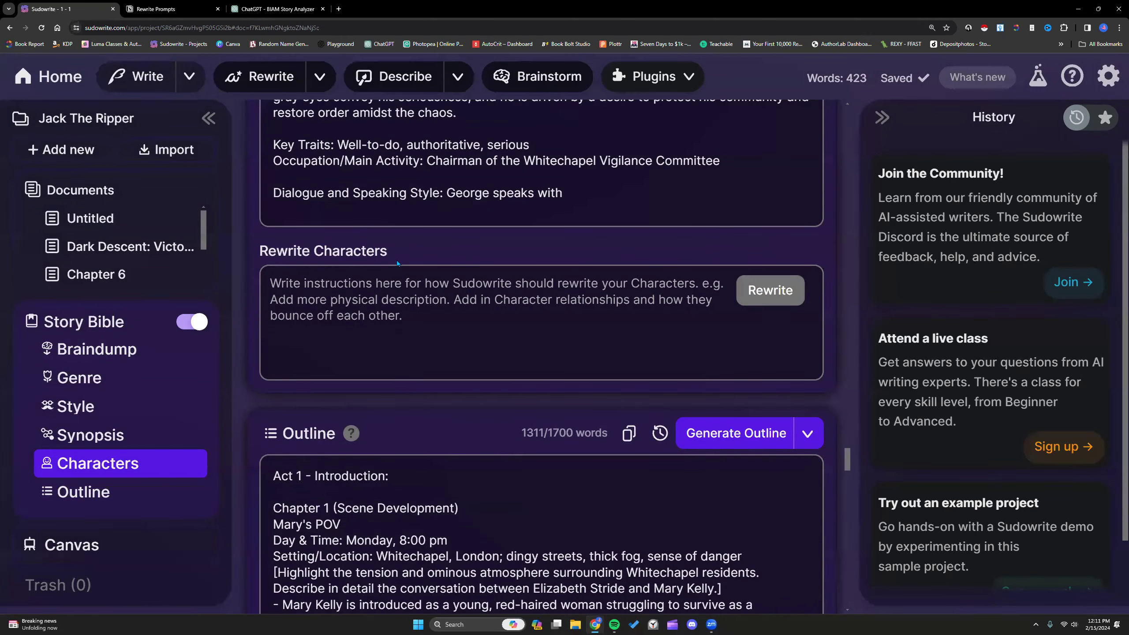
{"action": "scroll", "coordinate": [397, 259], "scroll_direction": "down", "scroll_amount": 5}
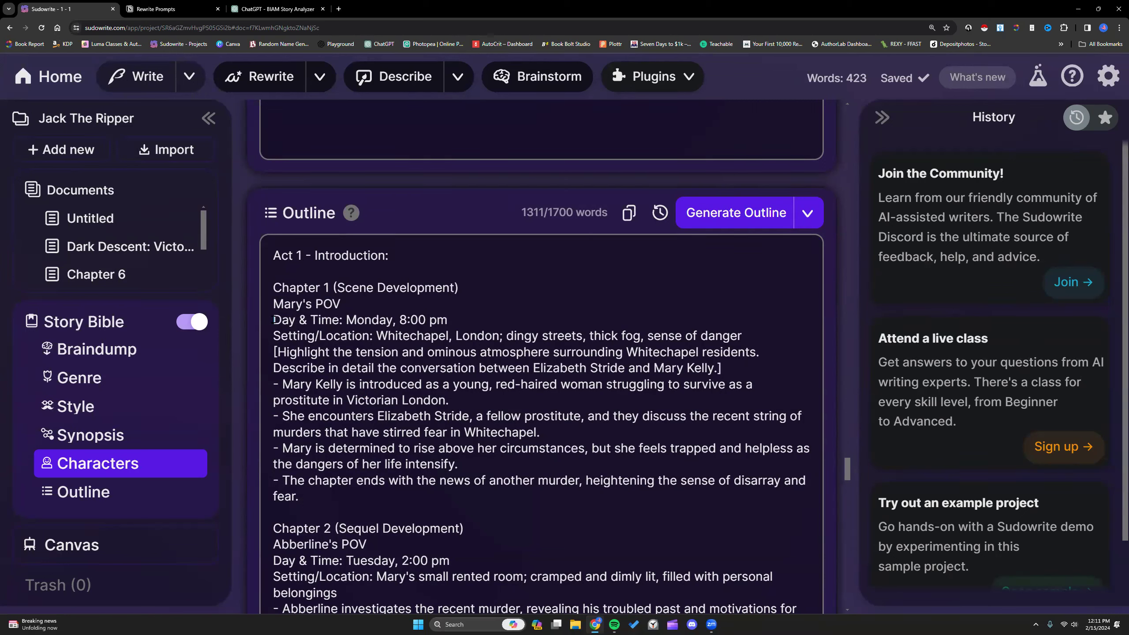
{"action": "left_click_drag", "start_coordinate": [273, 335], "coordinate": [417, 490]}
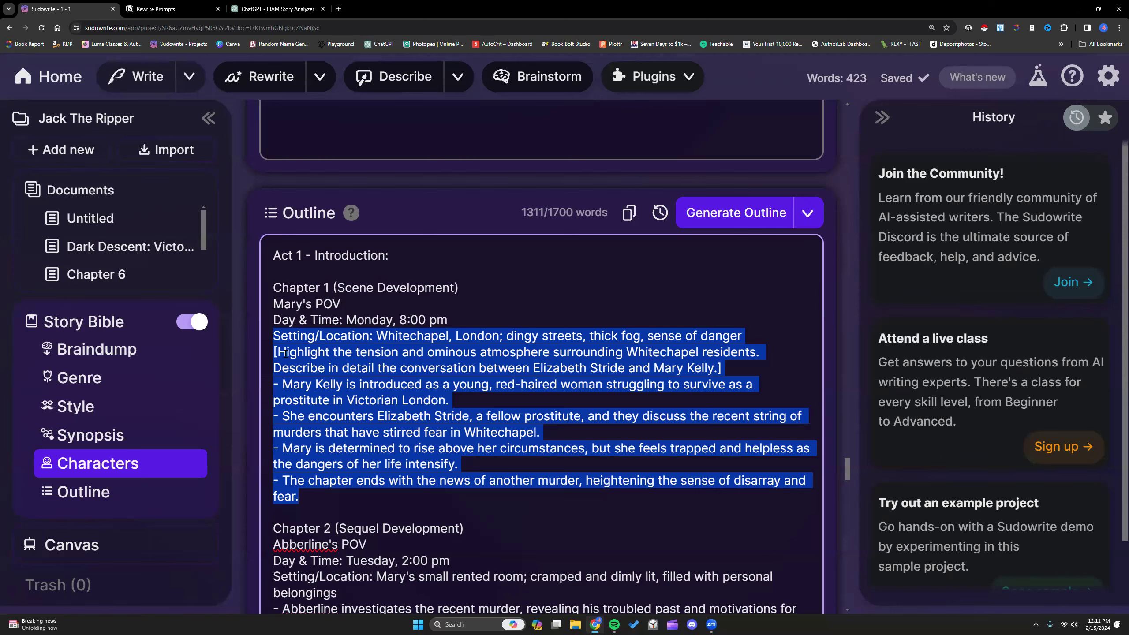
{"action": "left_click", "coordinate": [476, 399]}
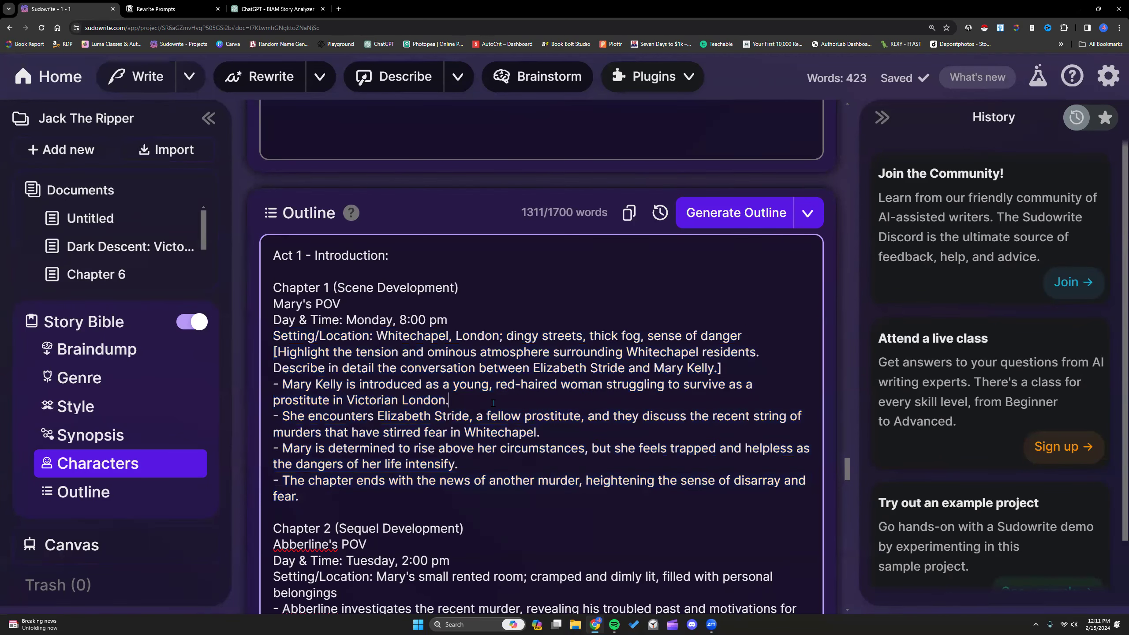
Step: Review the character descriptions above the outline, up to the end of the synopsis
{"action": "scroll", "coordinate": [493, 402], "scroll_direction": "down", "scroll_amount": 2}
{"action": "scroll", "coordinate": [493, 403], "scroll_direction": "up", "scroll_amount": 8}
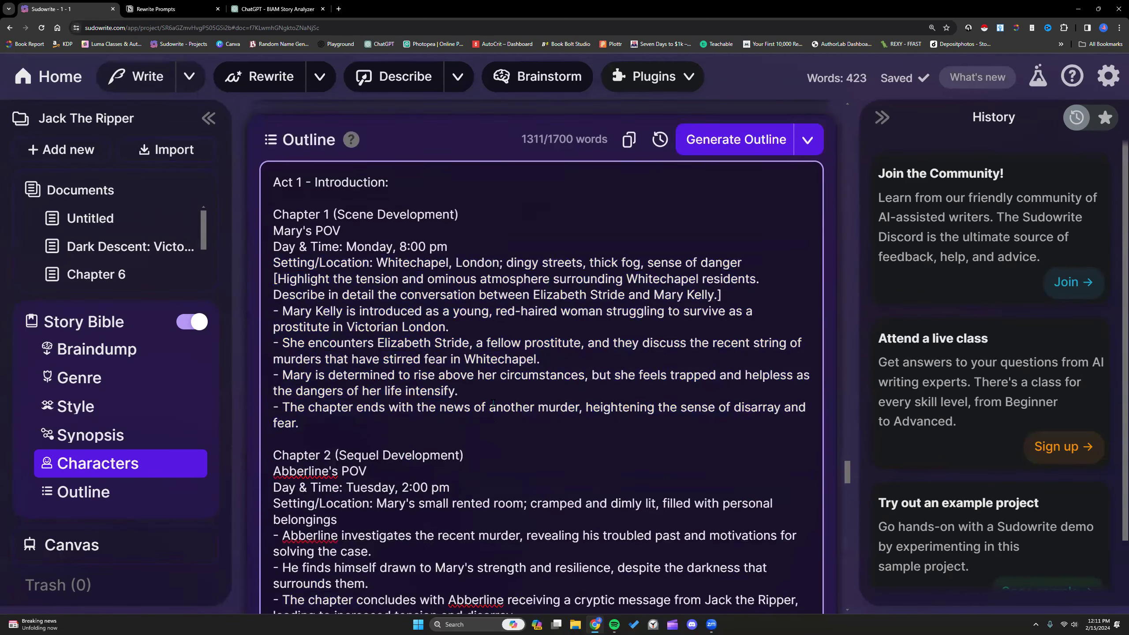
{"action": "scroll", "coordinate": [493, 402], "scroll_direction": "up", "scroll_amount": 12}
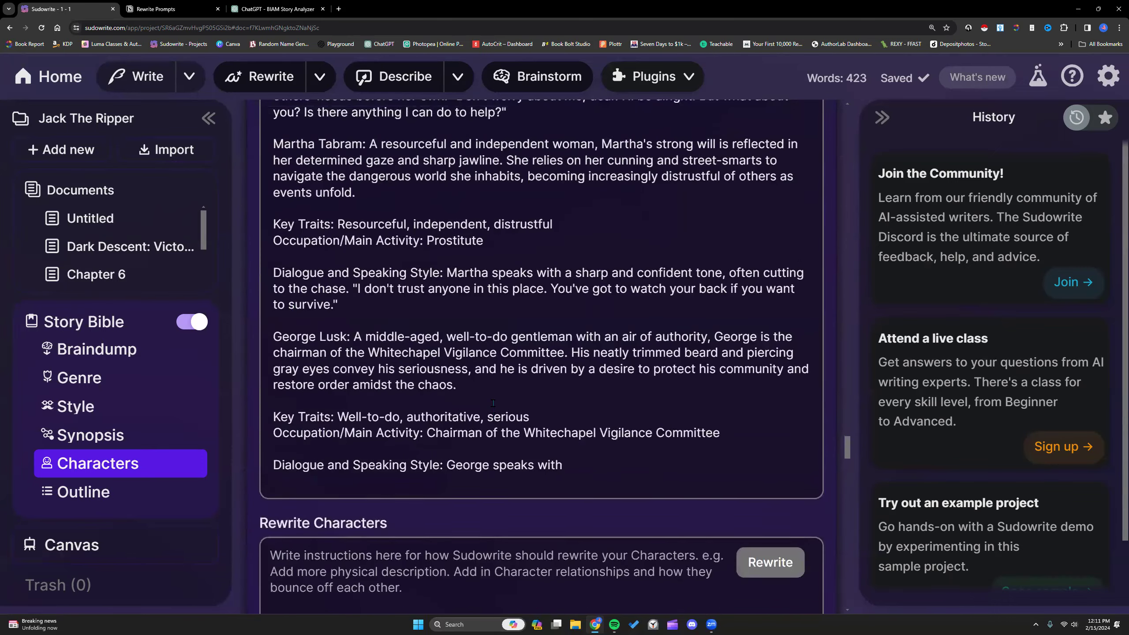
{"action": "scroll", "coordinate": [493, 402], "scroll_direction": "up", "scroll_amount": 6}
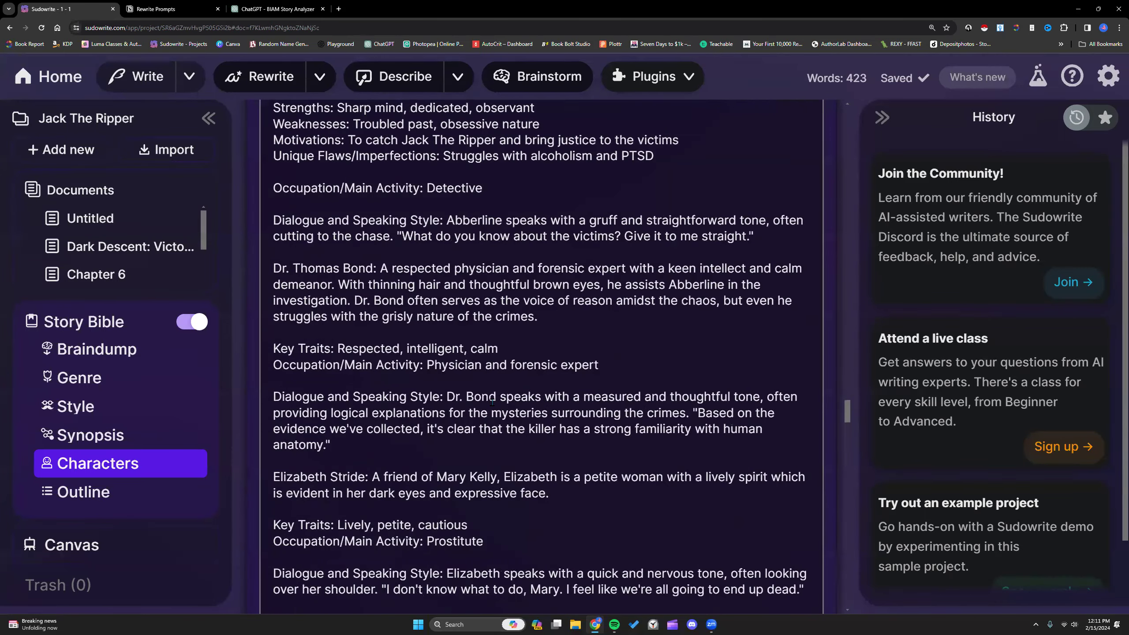
{"action": "scroll", "coordinate": [493, 403], "scroll_direction": "up", "scroll_amount": 4}
{"action": "scroll", "coordinate": [493, 402], "scroll_direction": "up", "scroll_amount": 10}
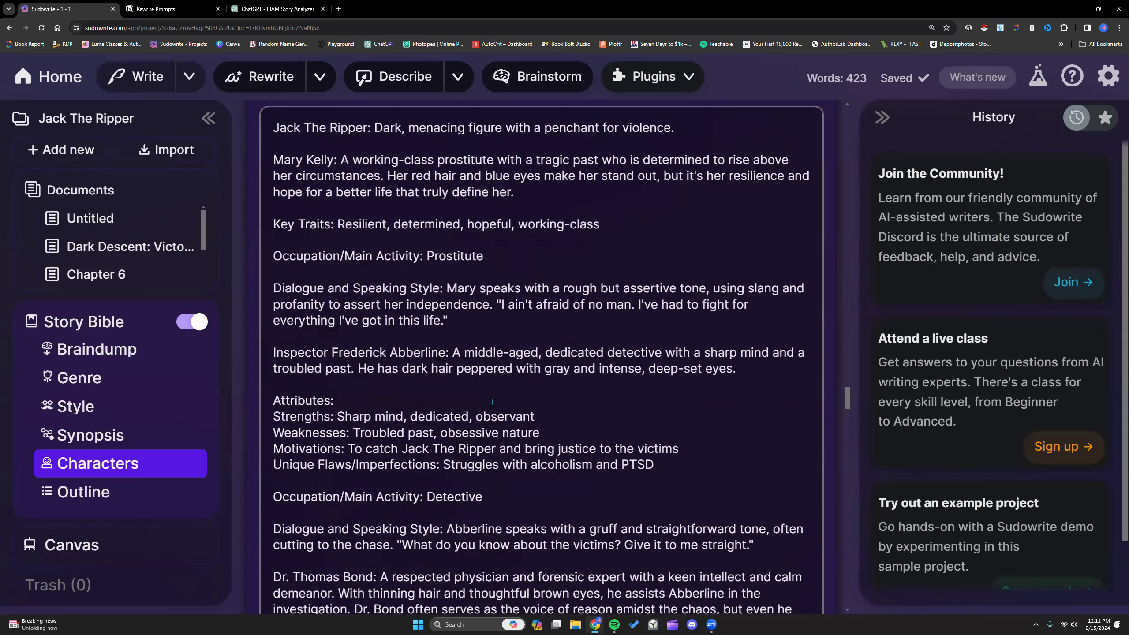
{"action": "scroll", "coordinate": [492, 403], "scroll_direction": "up", "scroll_amount": 4}
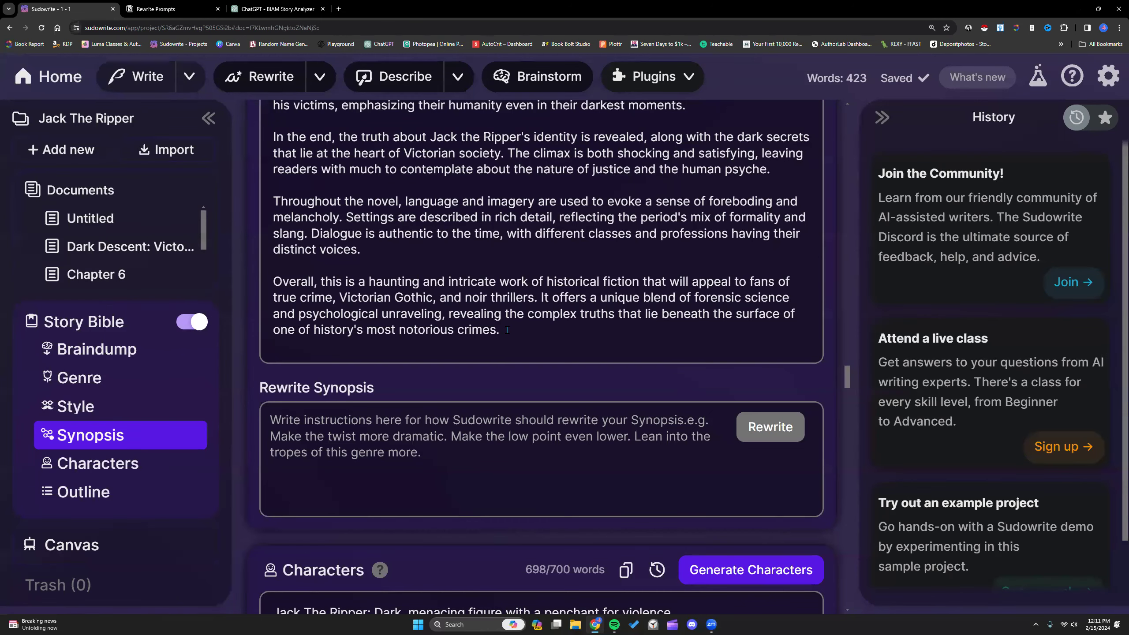
Step: Switch to the Sw 201 project and review its Chapter 1 document linked to outline Chapter 2
{"action": "left_click", "coordinate": [24, 76]}
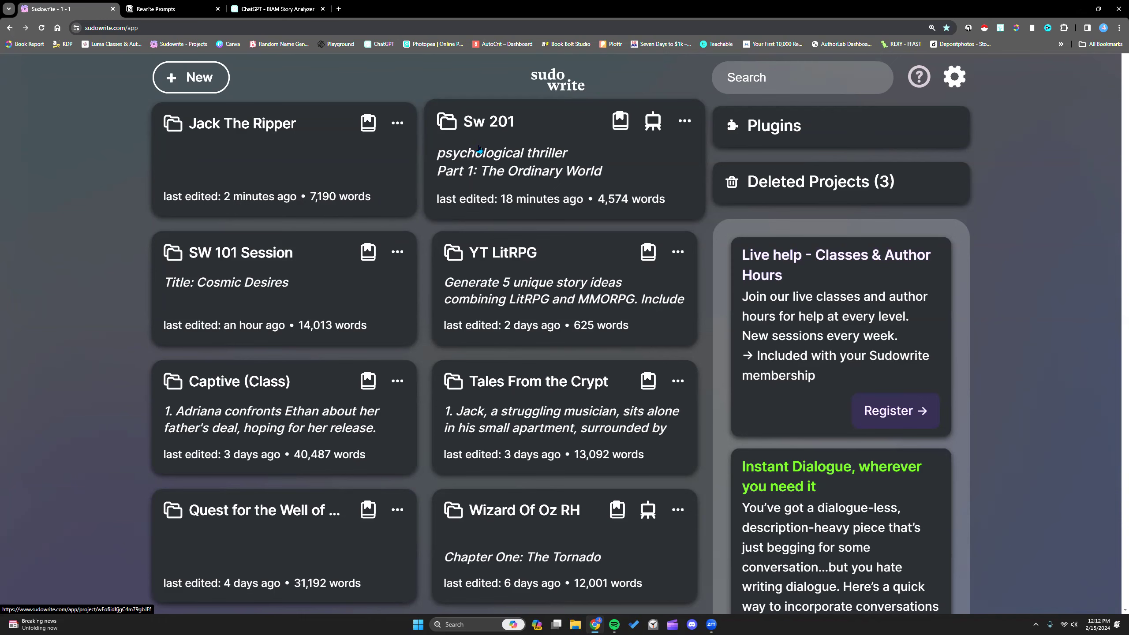
{"action": "left_click", "coordinate": [515, 148]}
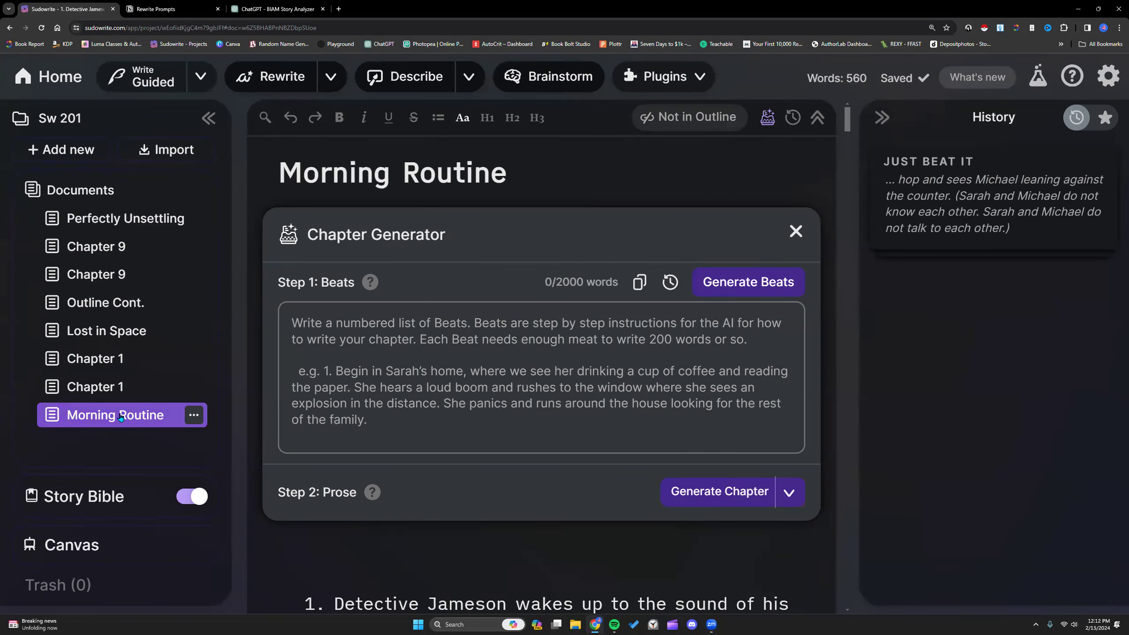
{"action": "left_click", "coordinate": [111, 358]}
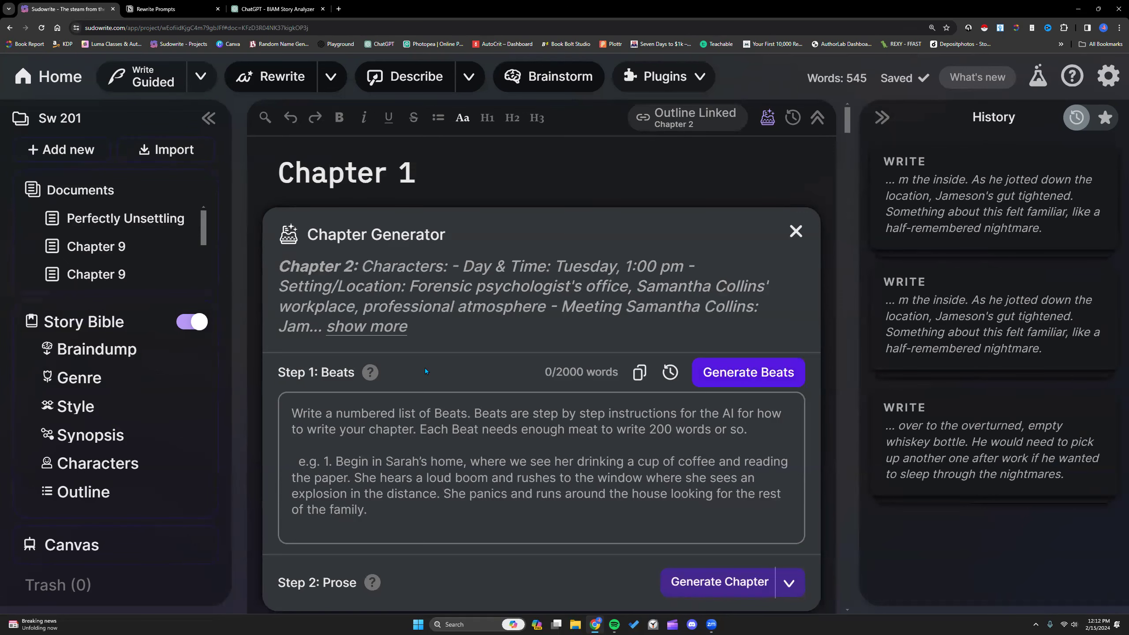
{"action": "scroll", "coordinate": [425, 367], "scroll_direction": "down", "scroll_amount": 3}
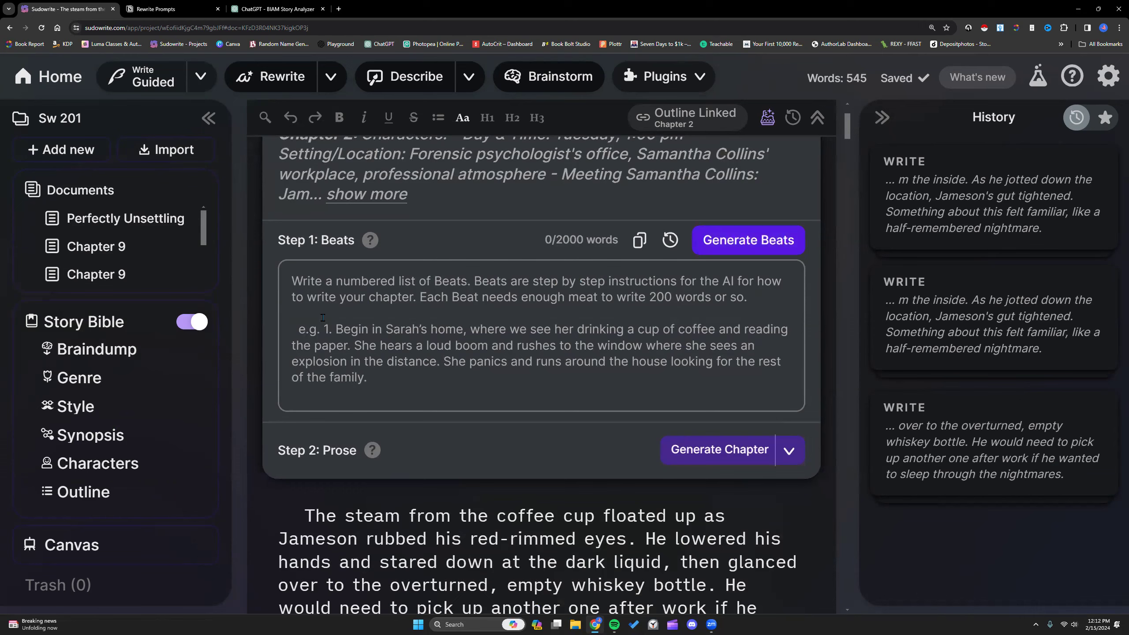
{"action": "scroll", "coordinate": [323, 317], "scroll_direction": "down", "scroll_amount": 6}
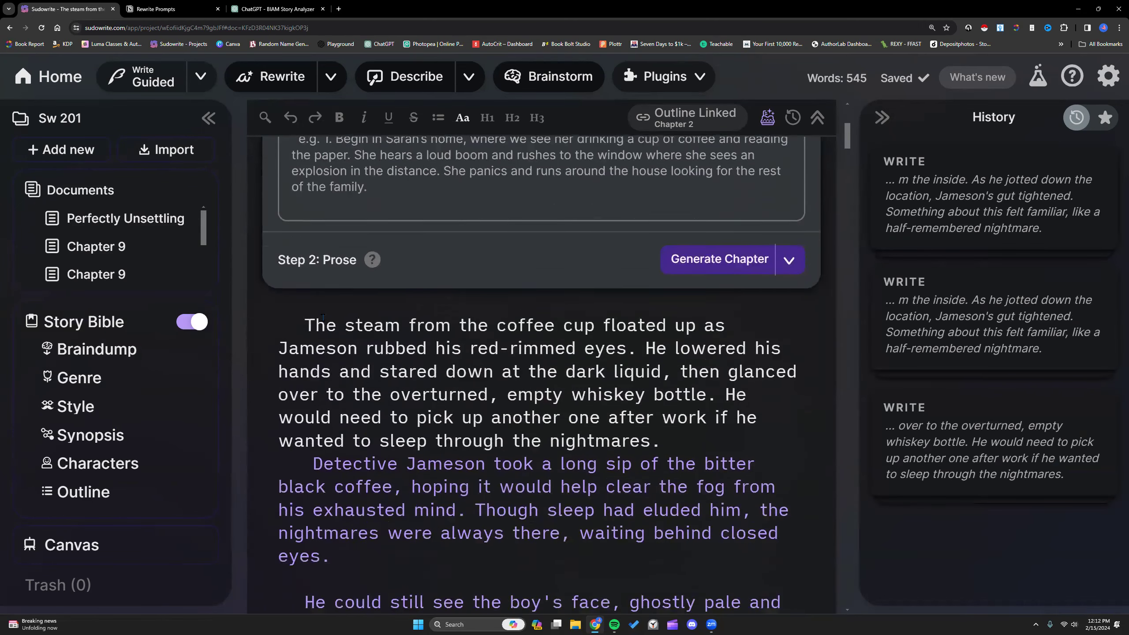
Step: Add a "Chapter 4:" heading after Chapter 3 in Act 1 of the Story Bible outline
{"action": "left_click", "coordinate": [92, 492]}
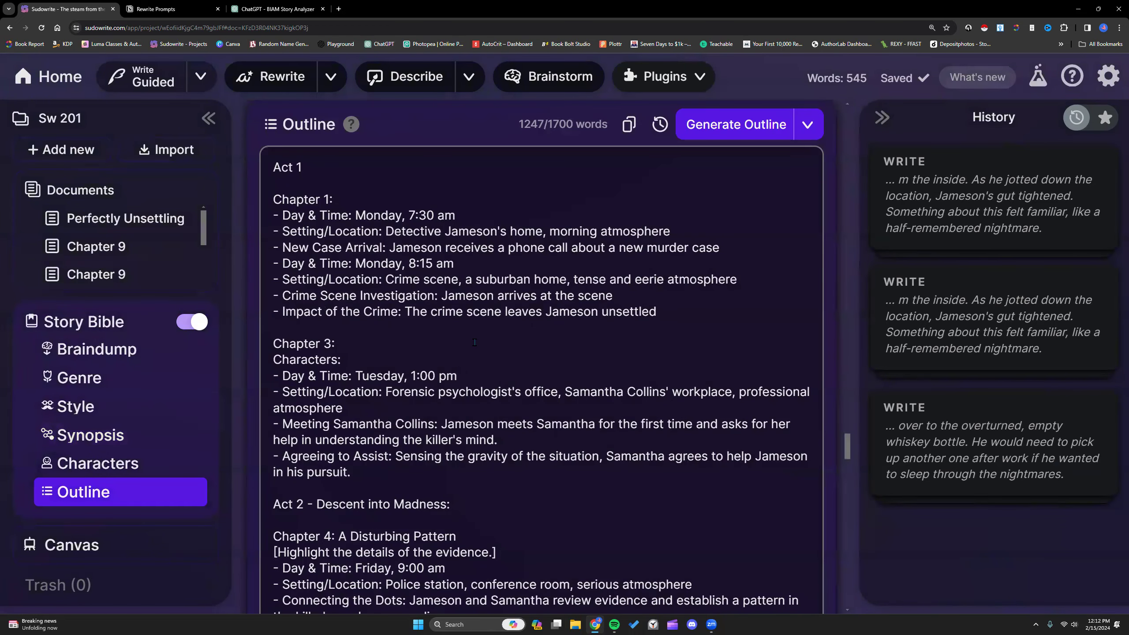
{"action": "scroll", "coordinate": [318, 444], "scroll_direction": "down", "scroll_amount": 1}
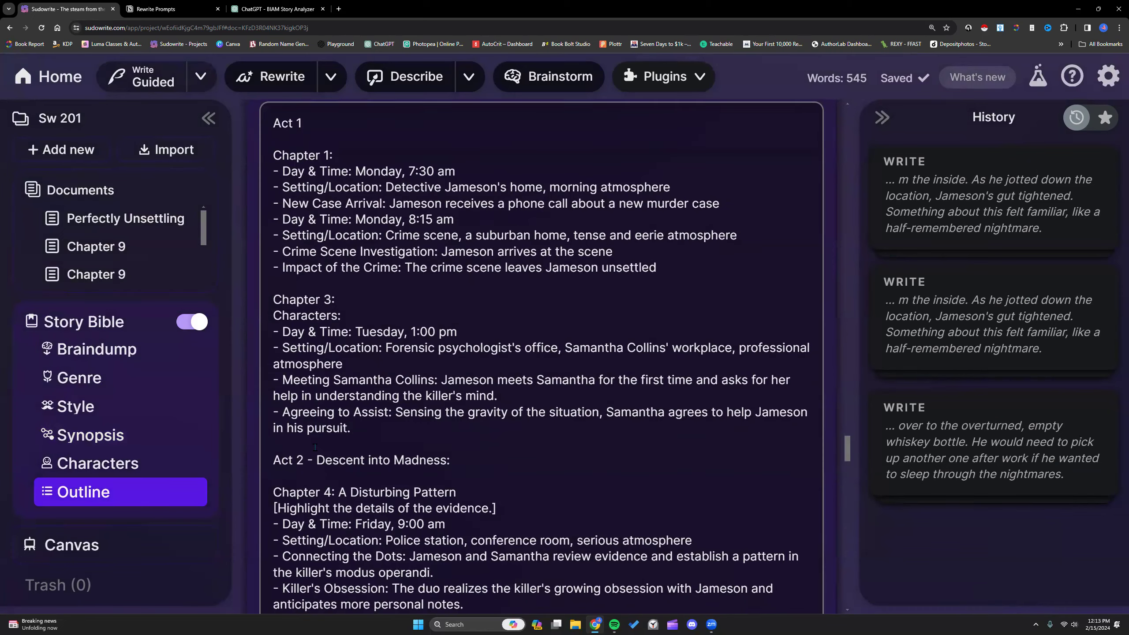
{"action": "left_click", "coordinate": [355, 429]}
{"action": "key", "text": "Return"}
{"action": "key", "text": "Return"}
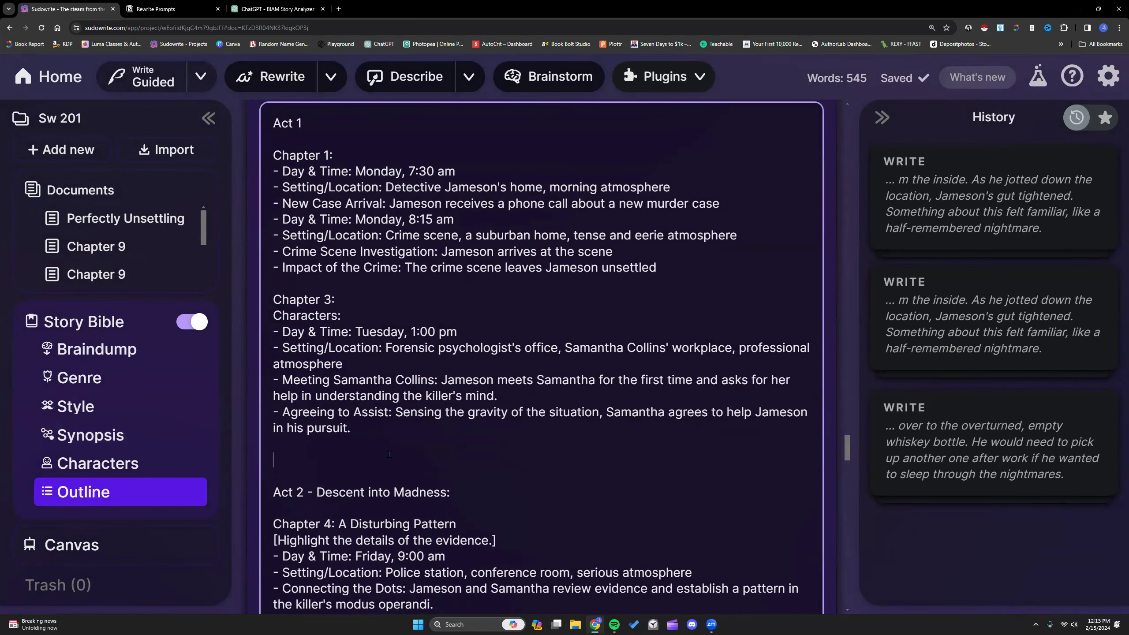
{"action": "type", "text": "Chapter 4:"}
{"action": "key", "text": "Return"}
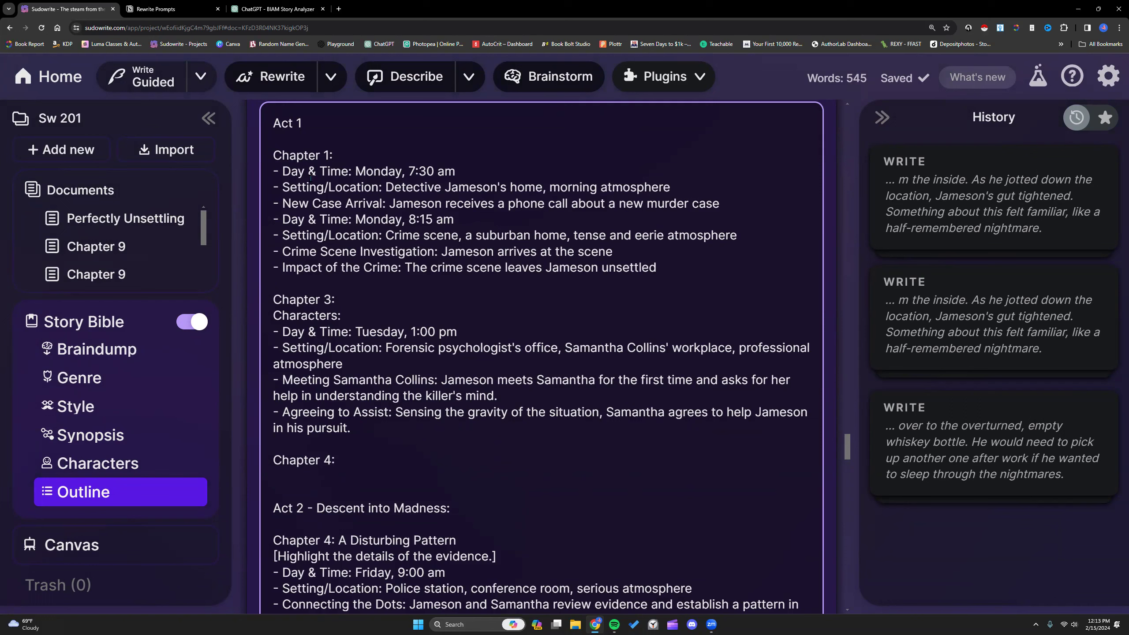
Step: Highlight Chapter 3's details from the day and time through the last bullet, and review the remaining chapters of the outline
{"action": "left_click", "coordinate": [270, 469]}
{"action": "left_click_drag", "start_coordinate": [350, 427], "coordinate": [273, 331]}
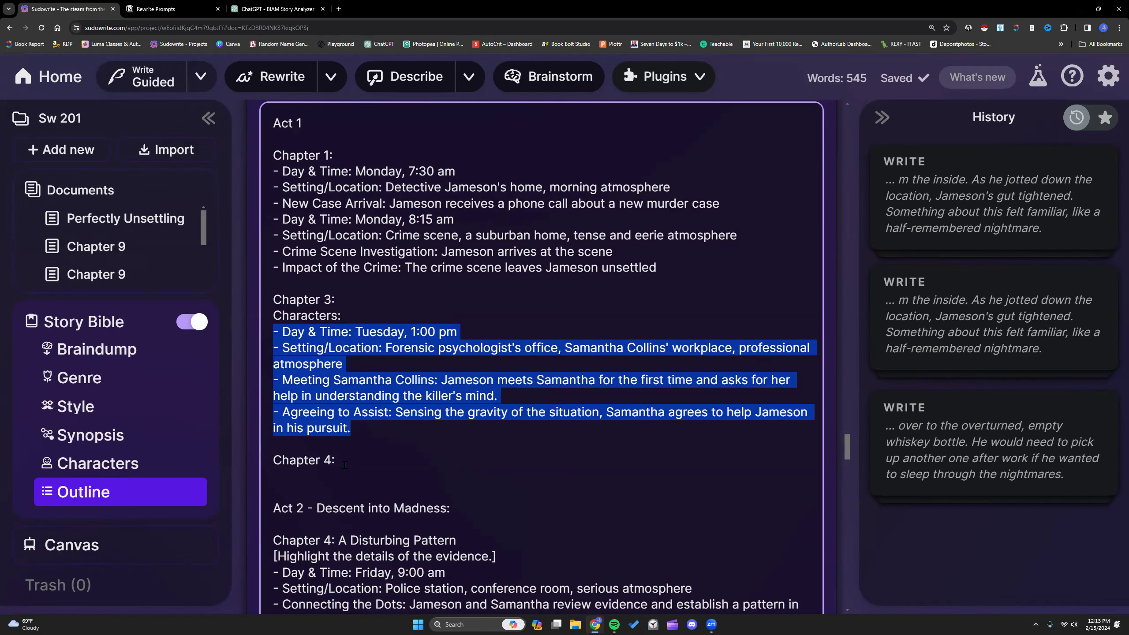
{"action": "left_click", "coordinate": [334, 475]}
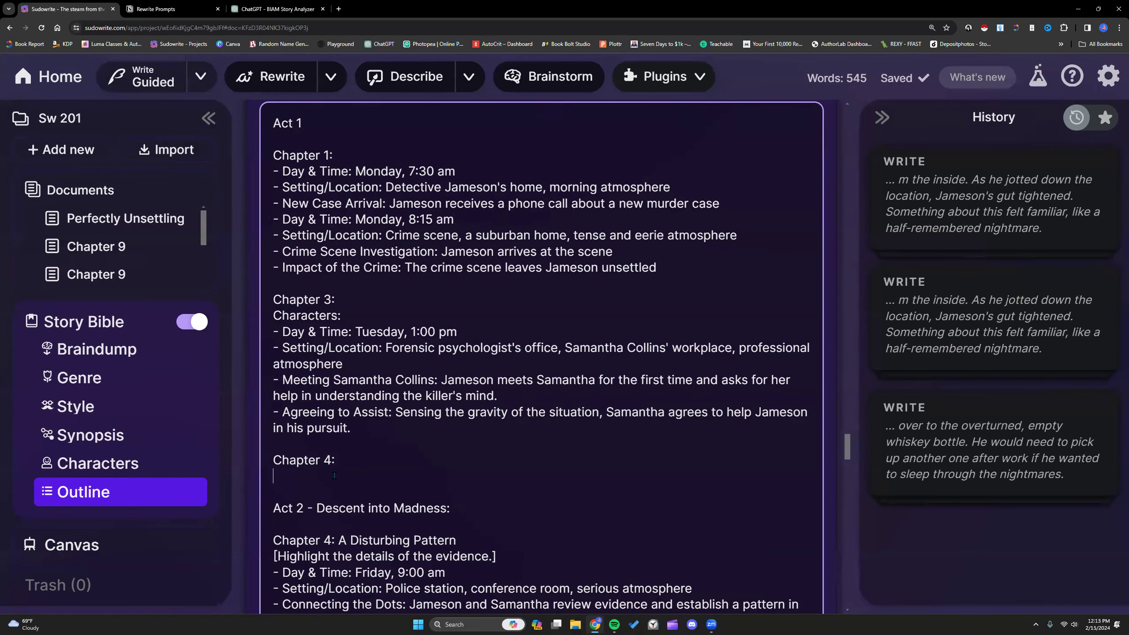
{"action": "scroll", "coordinate": [335, 475], "scroll_direction": "up", "scroll_amount": 1}
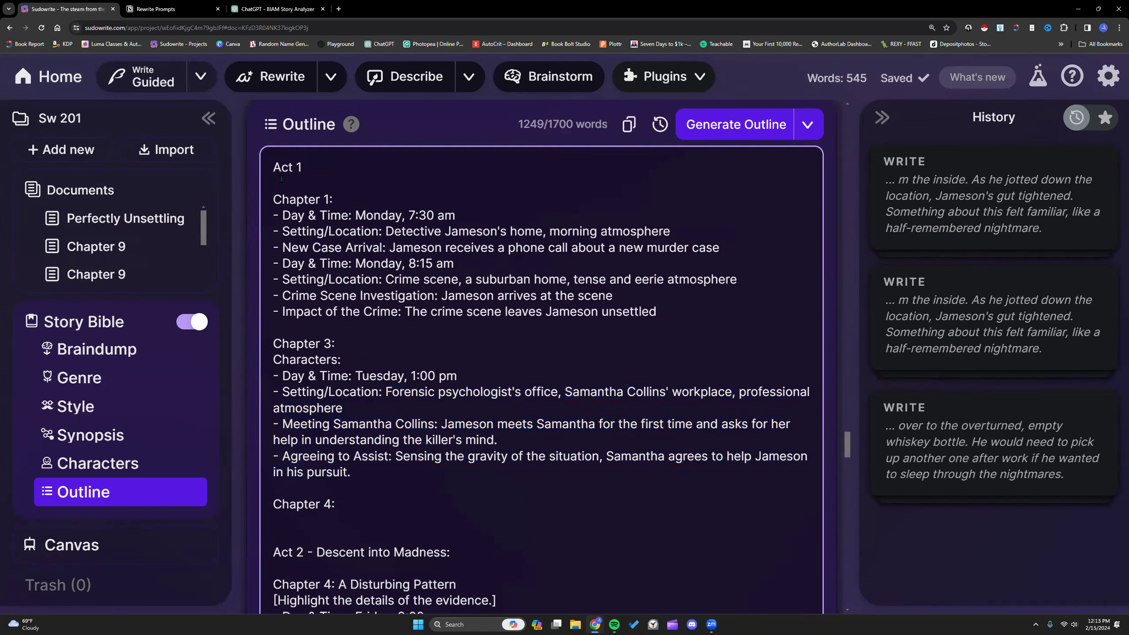
{"action": "scroll", "coordinate": [313, 524], "scroll_direction": "down", "scroll_amount": 20}
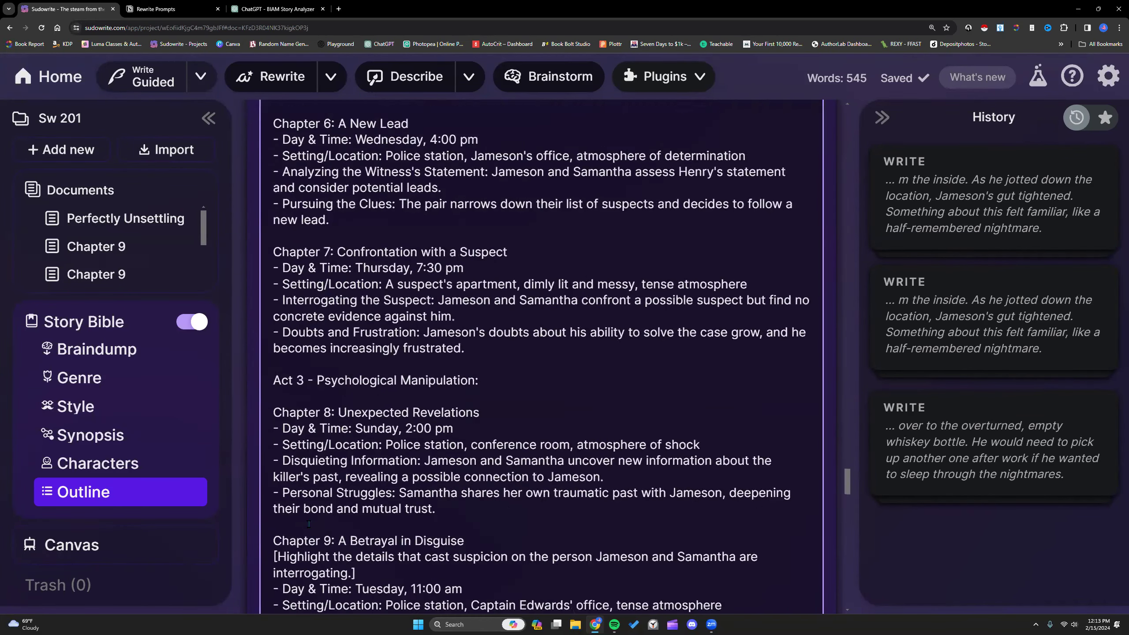
{"action": "scroll", "coordinate": [298, 528], "scroll_direction": "down", "scroll_amount": 10}
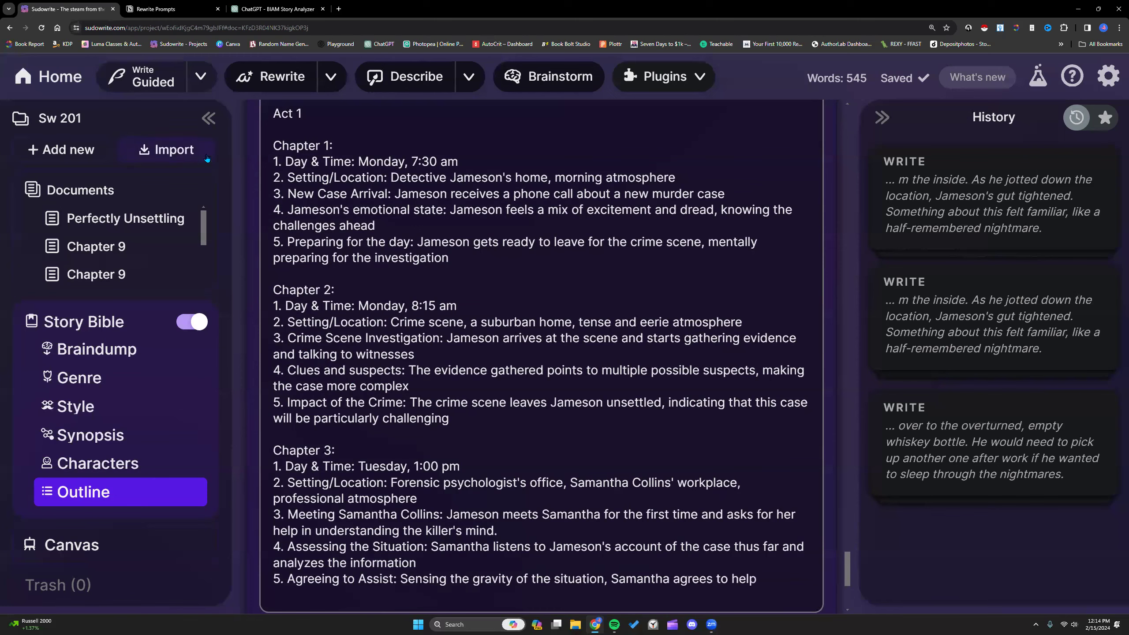
Step: Reload the Sw 201 project and return to its Story Bible outline
{"action": "left_click", "coordinate": [41, 28]}
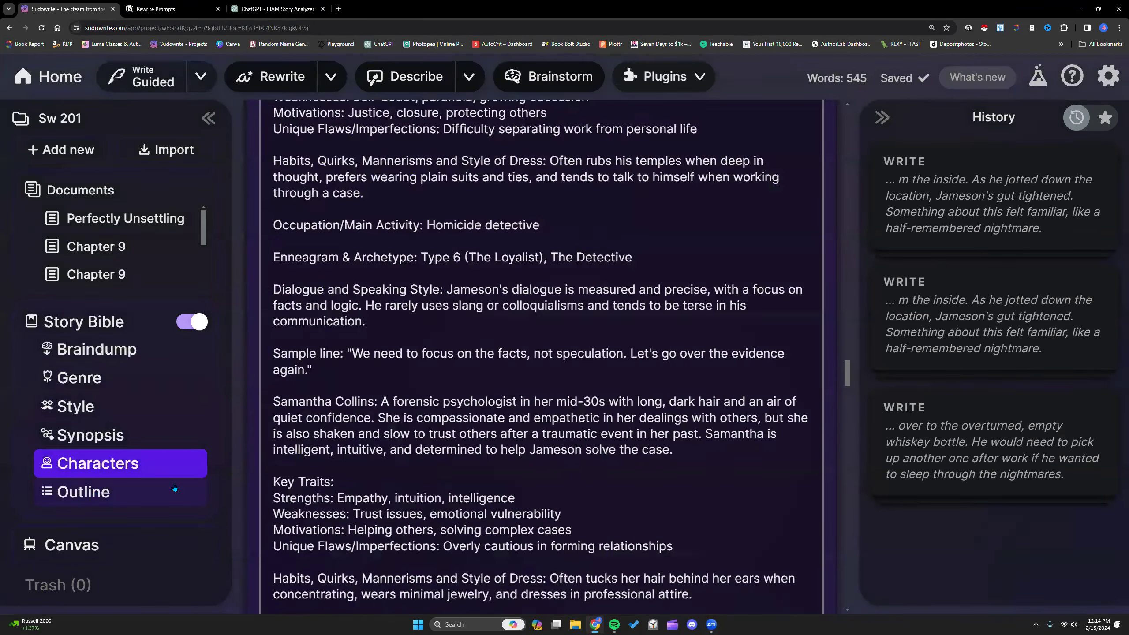
{"action": "left_click", "coordinate": [174, 488]}
{"action": "left_click", "coordinate": [323, 522]}
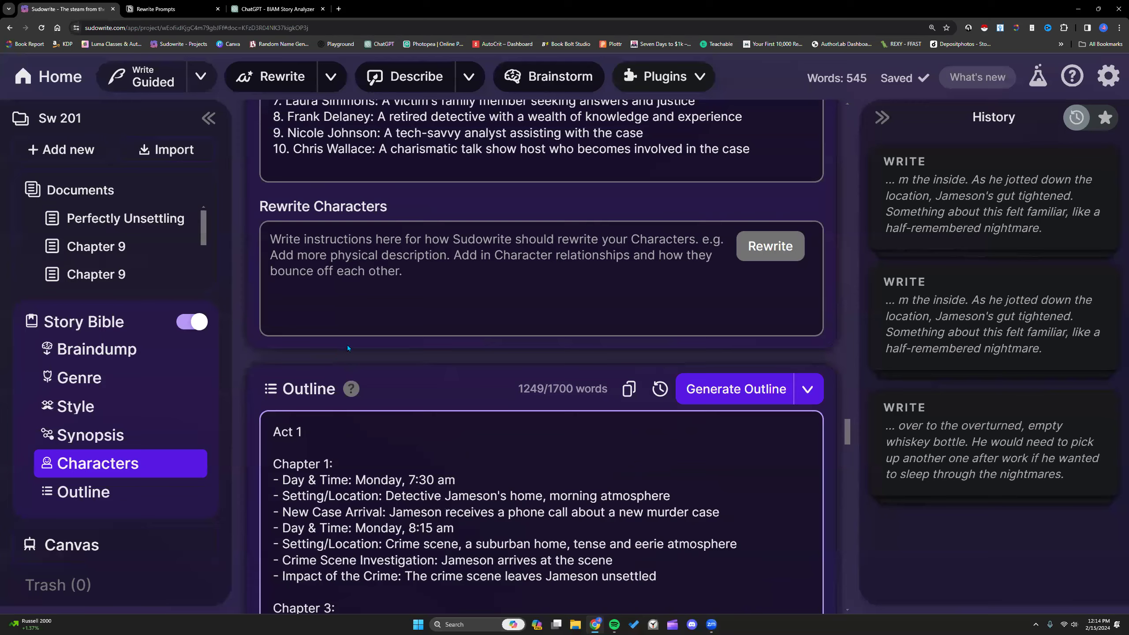
Step: Open the Jack The Ripper project and copy the bracketed slasher-scene instruction from the Whitechapel Appointment document's beats
{"action": "left_click", "coordinate": [36, 80]}
{"action": "left_click", "coordinate": [512, 177]}
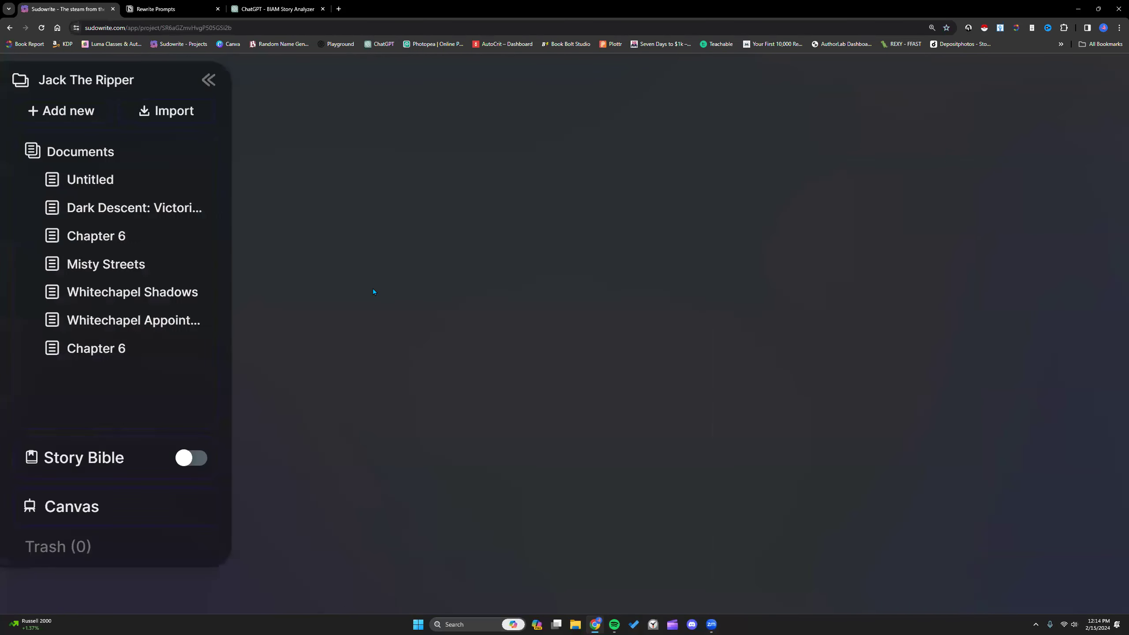
{"action": "left_click_drag", "start_coordinate": [643, 355], "coordinate": [293, 322]}
{"action": "right_click", "coordinate": [314, 331]}
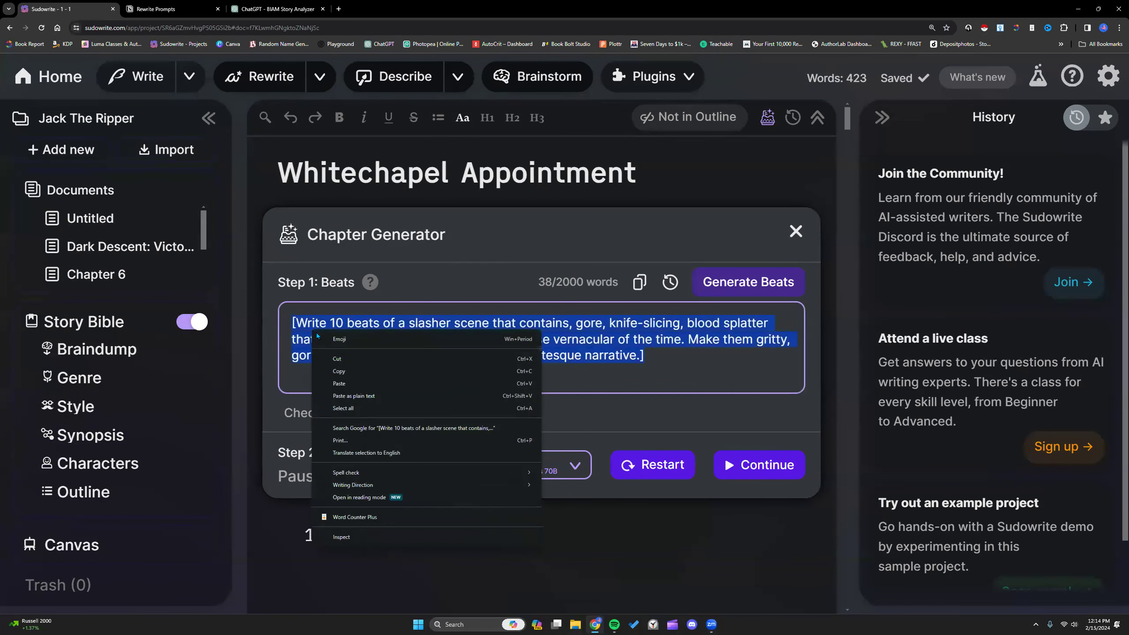
{"action": "left_click", "coordinate": [346, 371]}
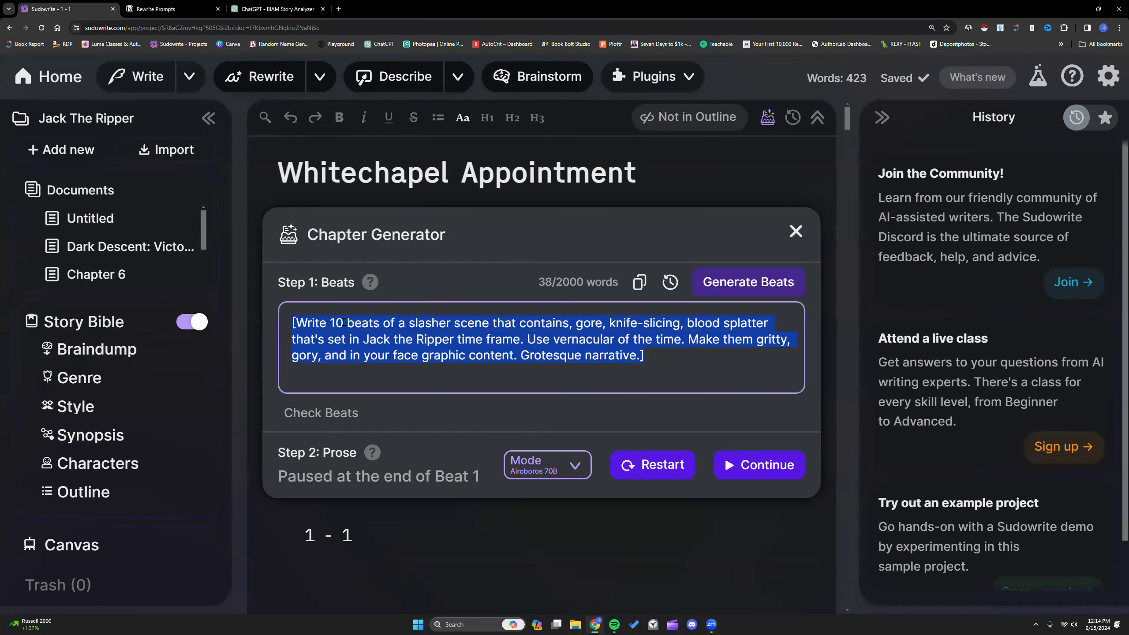
Step: Link the Whitechapel Appointment document to outline Chapter 4 and highlight the chapter summary in the Chapter Generator
{"action": "left_click", "coordinate": [701, 354]}
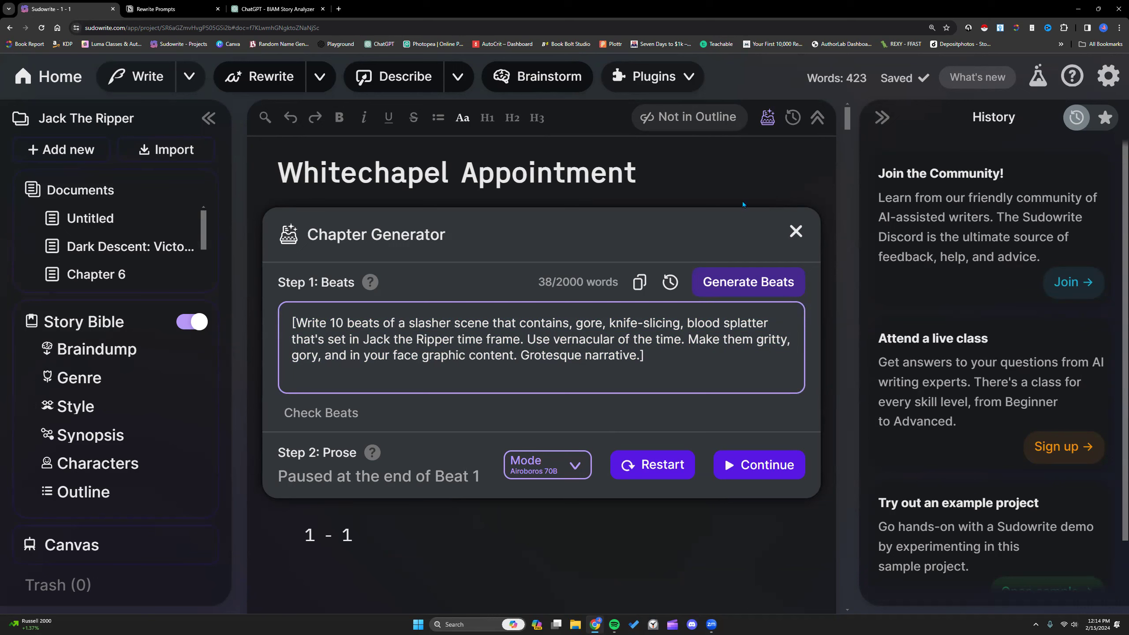
{"action": "left_click", "coordinate": [716, 119]}
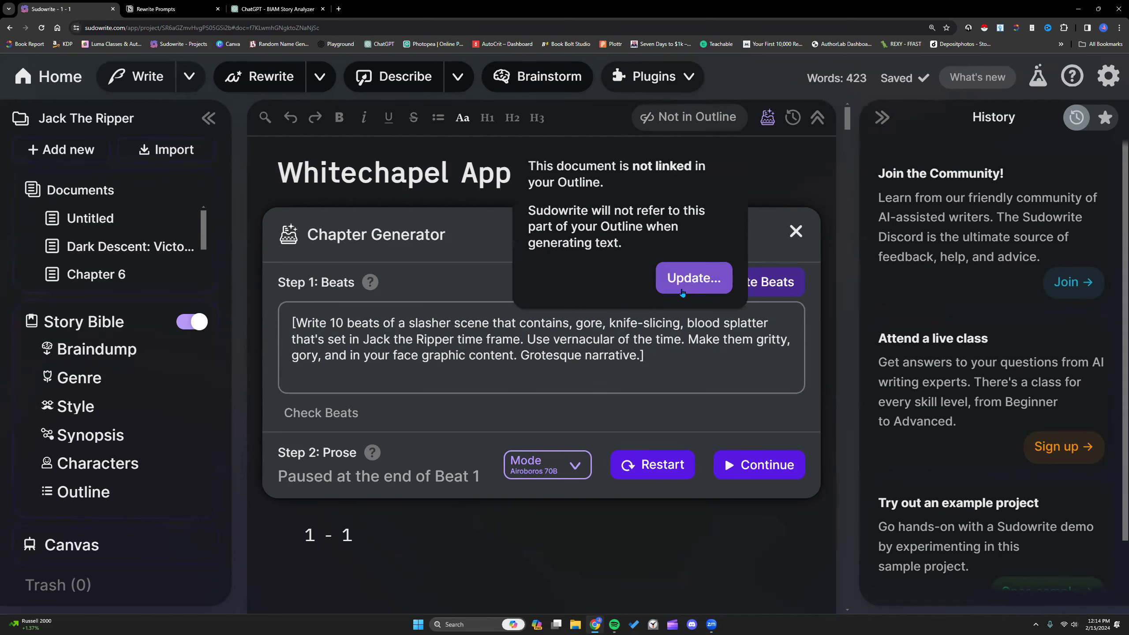
{"action": "left_click", "coordinate": [694, 278]}
{"action": "scroll", "coordinate": [339, 326], "scroll_direction": "down", "scroll_amount": 1}
{"action": "left_click_drag", "start_coordinate": [287, 218], "coordinate": [374, 413]}
{"action": "scroll", "coordinate": [379, 445], "scroll_direction": "down", "scroll_amount": 2}
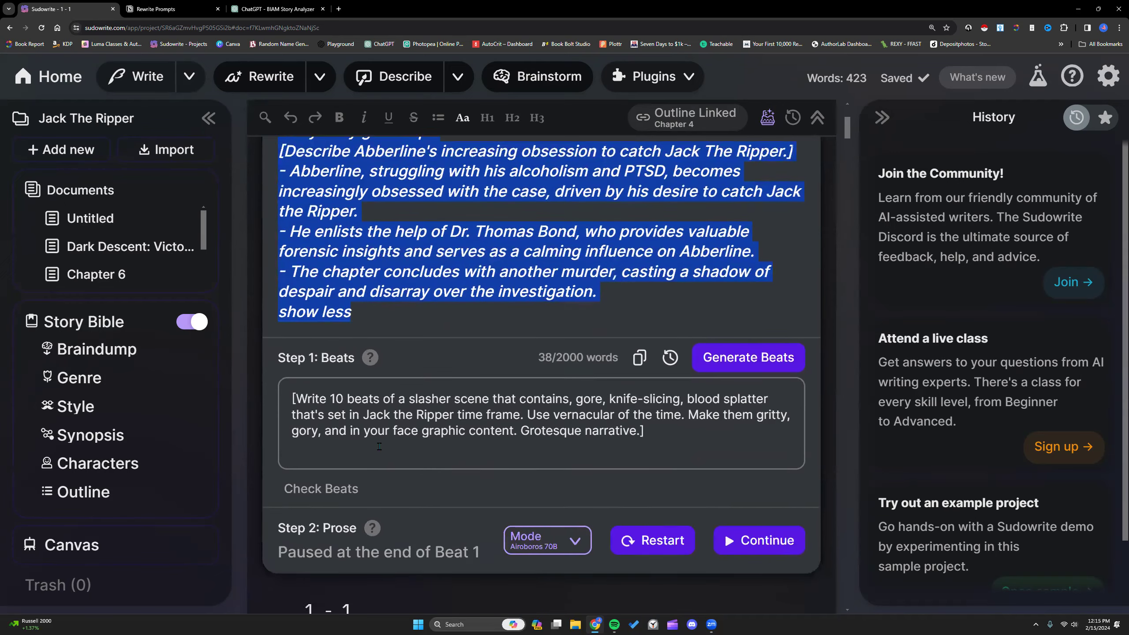
Step: Compare the bracketed 10-beat slasher instruction with the numbered prose paragraphs below it
{"action": "scroll", "coordinate": [380, 446], "scroll_direction": "down", "scroll_amount": 1}
{"action": "left_click", "coordinate": [359, 401]}
{"action": "left_click", "coordinate": [343, 368]}
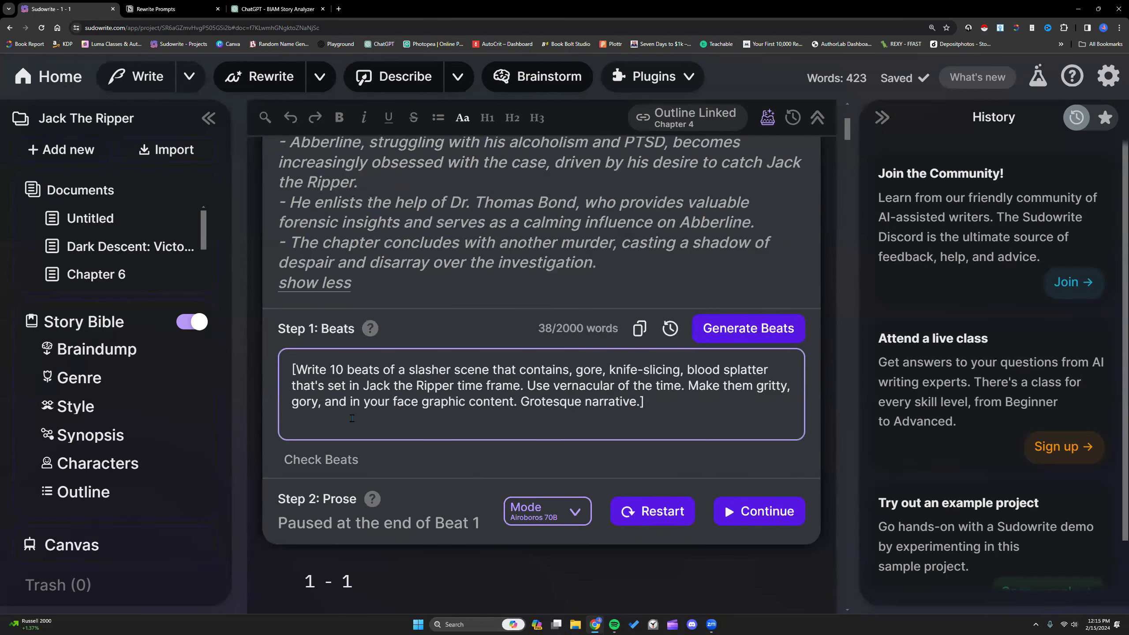
{"action": "scroll", "coordinate": [361, 423], "scroll_direction": "down", "scroll_amount": 10}
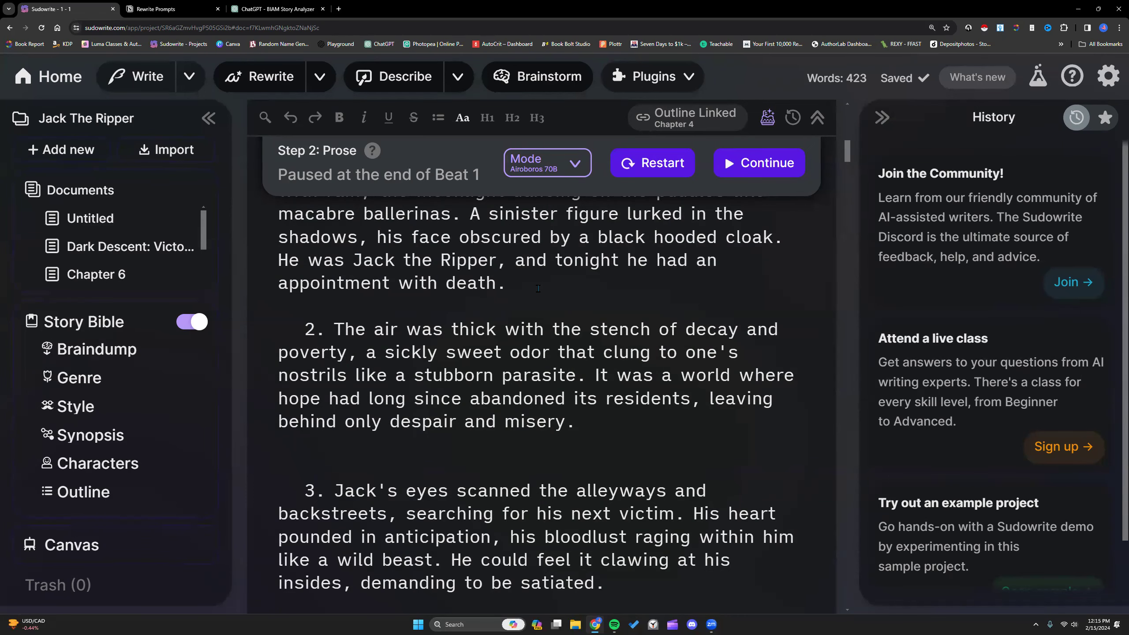
{"action": "scroll", "coordinate": [538, 288], "scroll_direction": "up", "scroll_amount": 10}
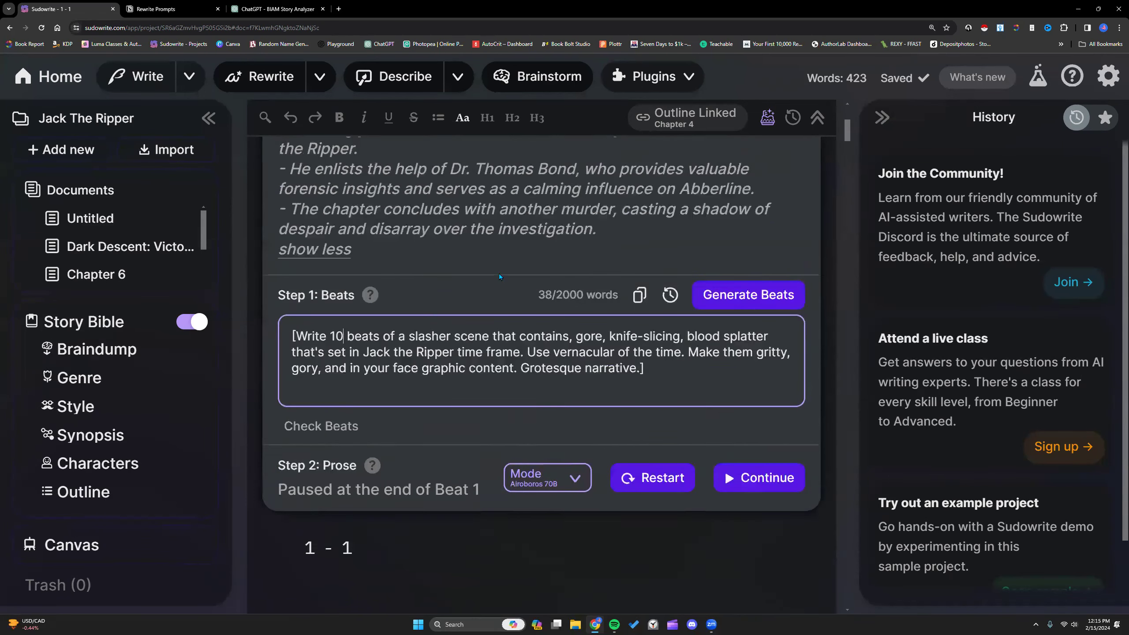
{"action": "scroll", "coordinate": [499, 276], "scroll_direction": "down", "scroll_amount": 3}
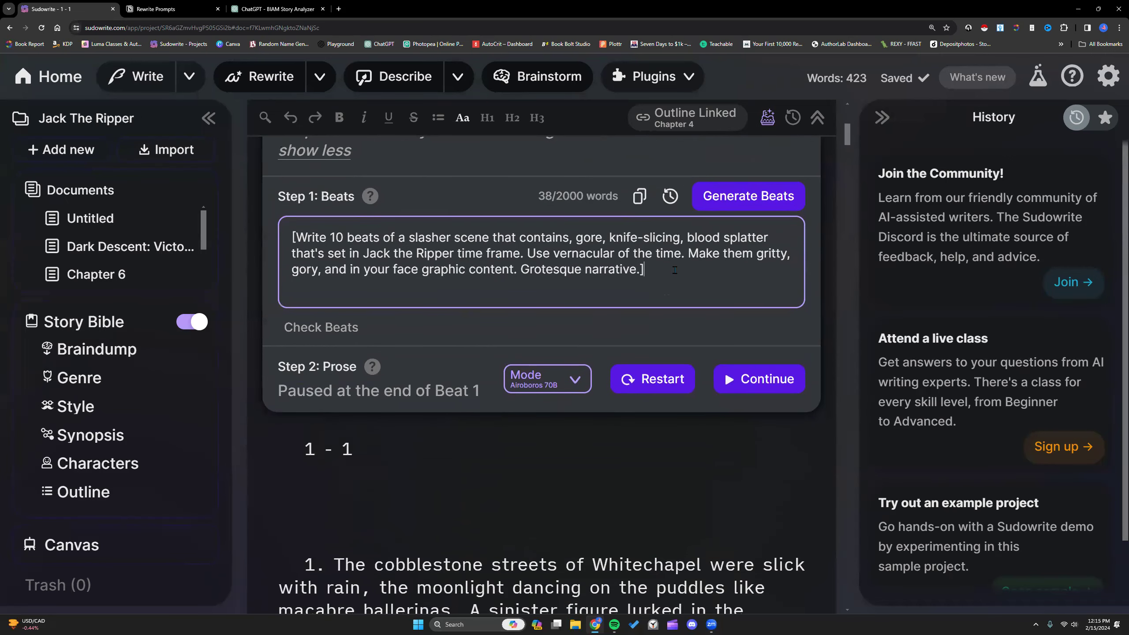
{"action": "left_click_drag", "start_coordinate": [674, 270], "coordinate": [290, 232]}
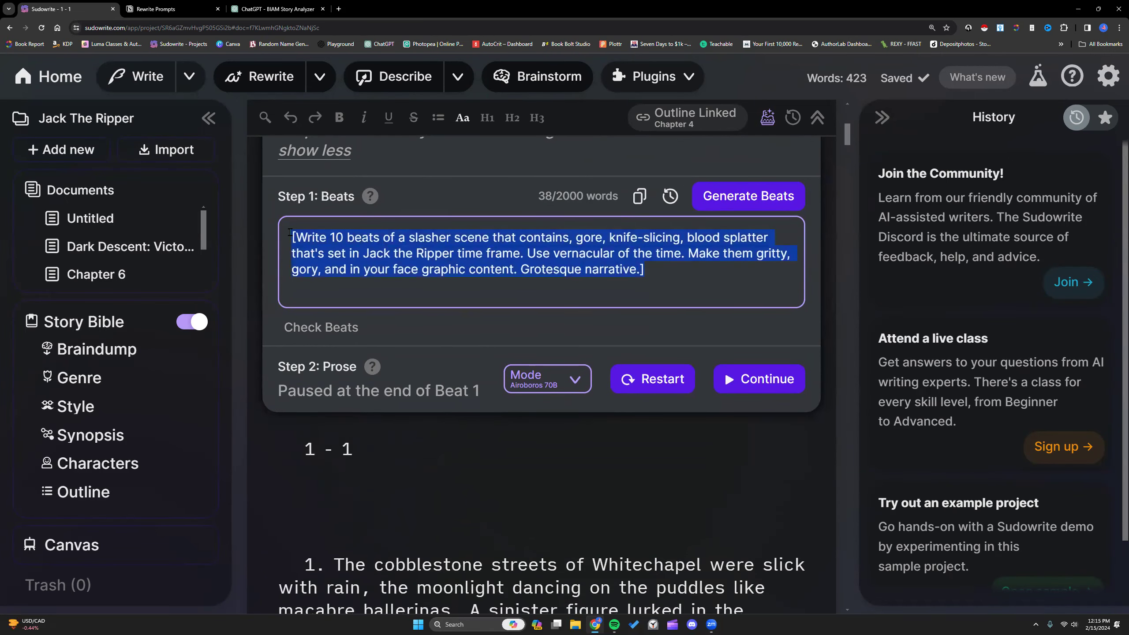
{"action": "scroll", "coordinate": [375, 430], "scroll_direction": "down", "scroll_amount": 5}
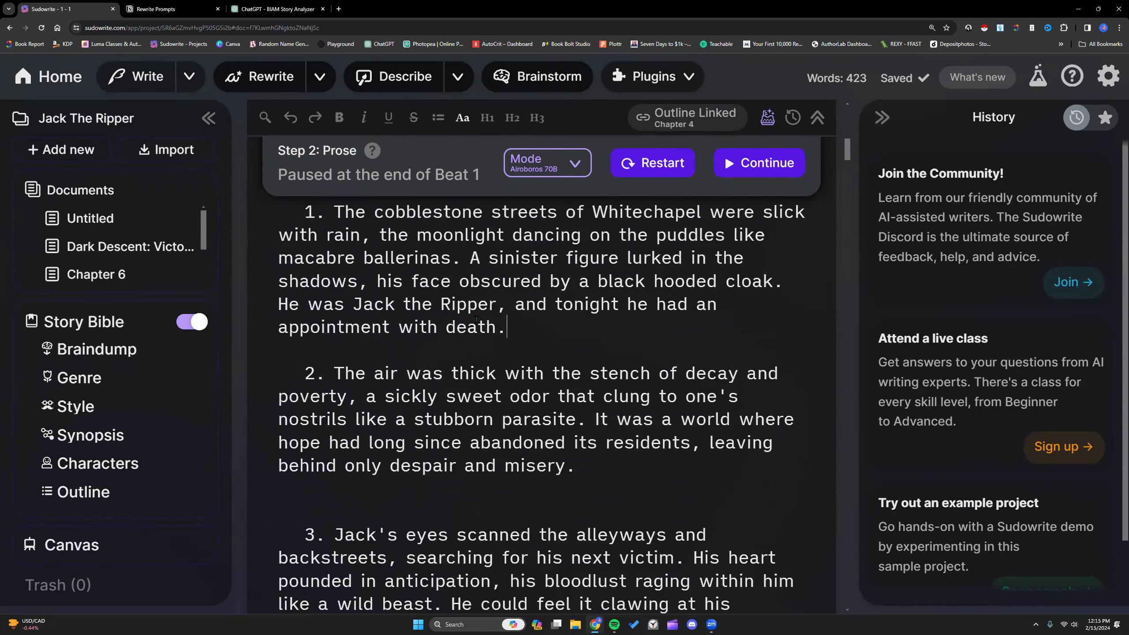
Step: Switch Write to Guided mode and open the Write settings with the empty Key Details text ready for entry
{"action": "left_click", "coordinate": [189, 75]}
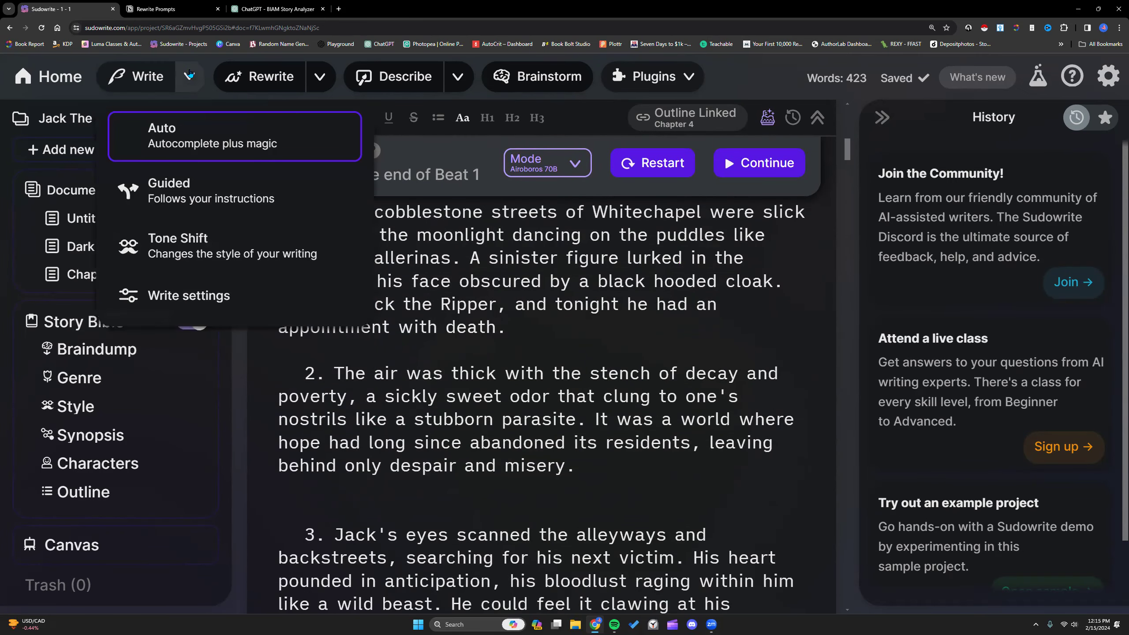
{"action": "left_click", "coordinate": [209, 189]}
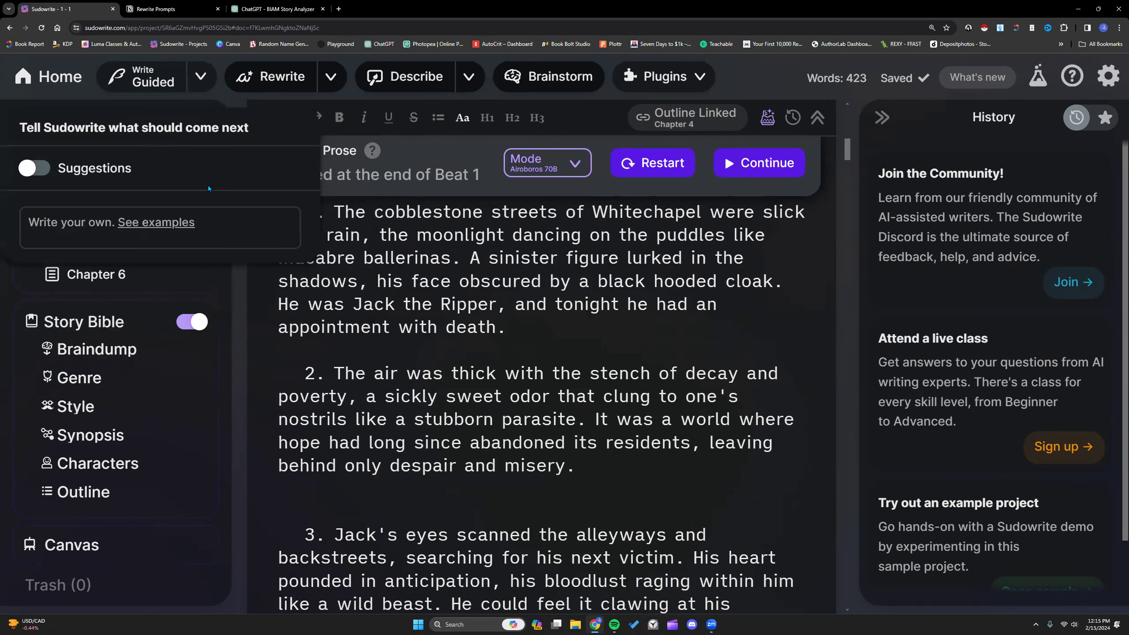
{"action": "left_click", "coordinate": [201, 74]}
{"action": "left_click", "coordinate": [210, 286]}
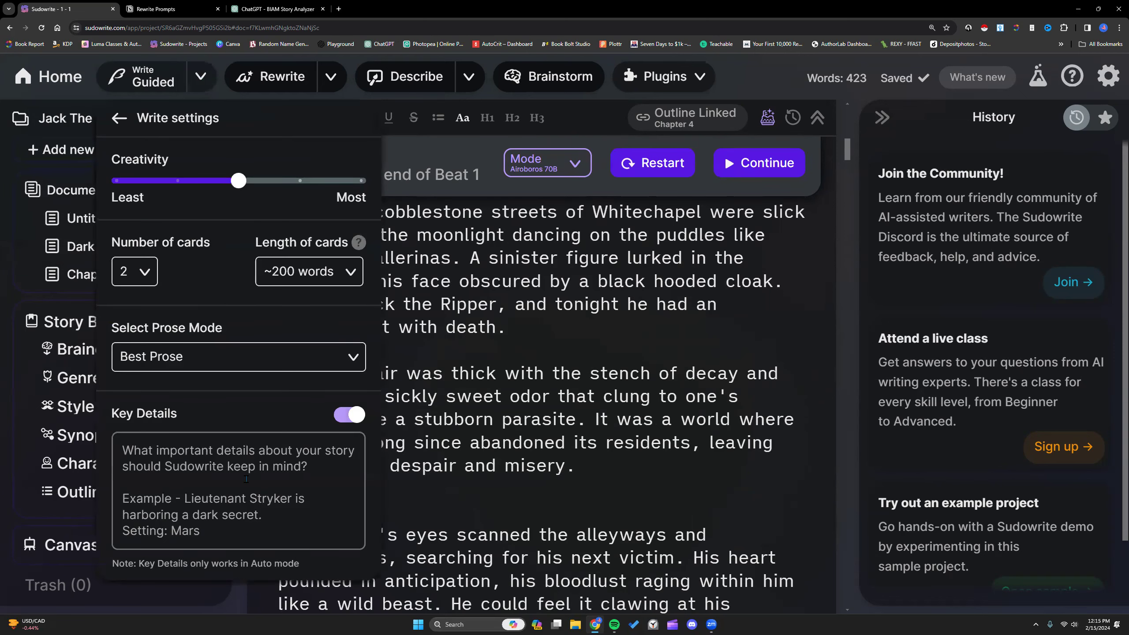
{"action": "left_click", "coordinate": [235, 467]}
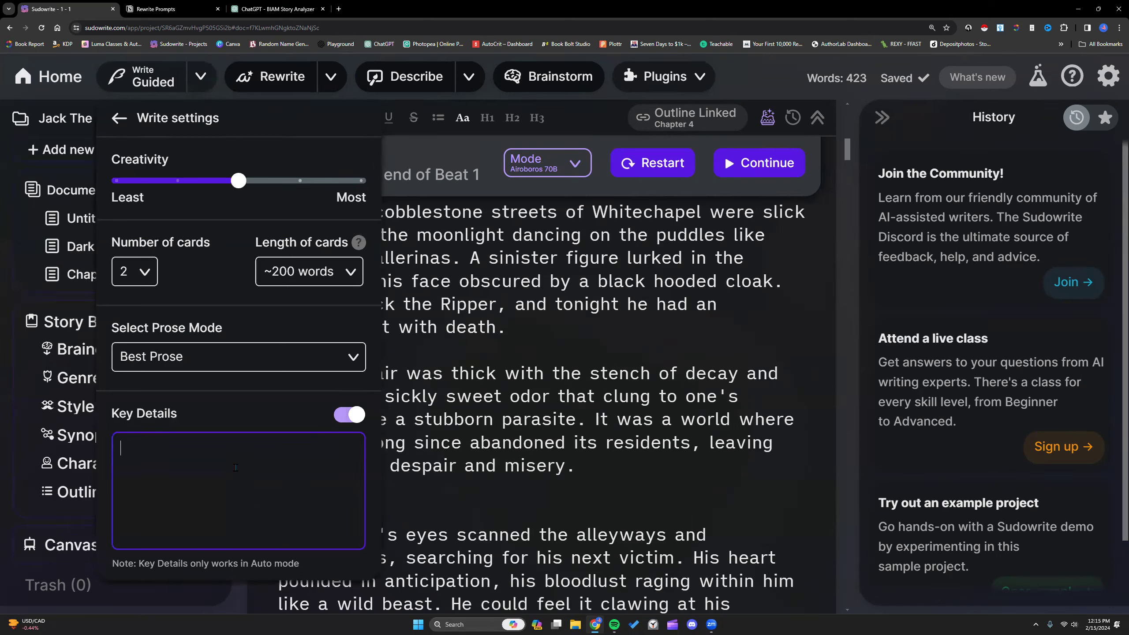
{"action": "type", "text": "Break this scene down into"}
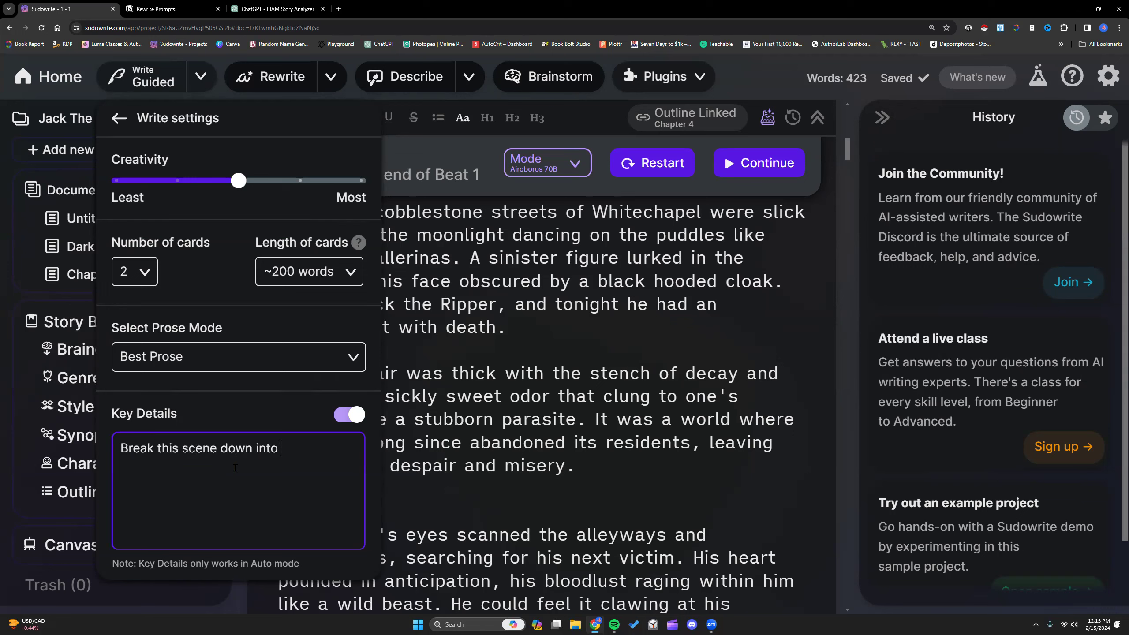
{"action": "key", "text": "BackSpace"}
{"action": "key", "text": "BackSpace"}
{"action": "key", "text": "BackSpace"}
{"action": "key", "text": "BackSpace"}
{"action": "key", "text": "BackSpace"}
{"action": "key", "text": "BackSpace"}
{"action": "key", "text": "BackSpace"}
{"action": "key", "text": "BackSpace"}
{"action": "key", "text": "BackSpace"}
{"action": "key", "text": "BackSpace"}
{"action": "key", "text": "BackSpace"}
{"action": "key", "text": "BackSpace"}
{"action": "key", "text": "BackSpace"}
{"action": "key", "text": "BackSpace"}
{"action": "key", "text": "BackSpace"}
{"action": "key", "text": "BackSpace"}
{"action": "key", "text": "BackSpace"}
{"action": "key", "text": "BackSpace"}
{"action": "key", "text": "BackSpace"}
{"action": "key", "text": "BackSpace"}
Step: Enter "Give me a scene breakdown, using story beats for this scene." as the Key Details
{"action": "type", "text": "Gi"}
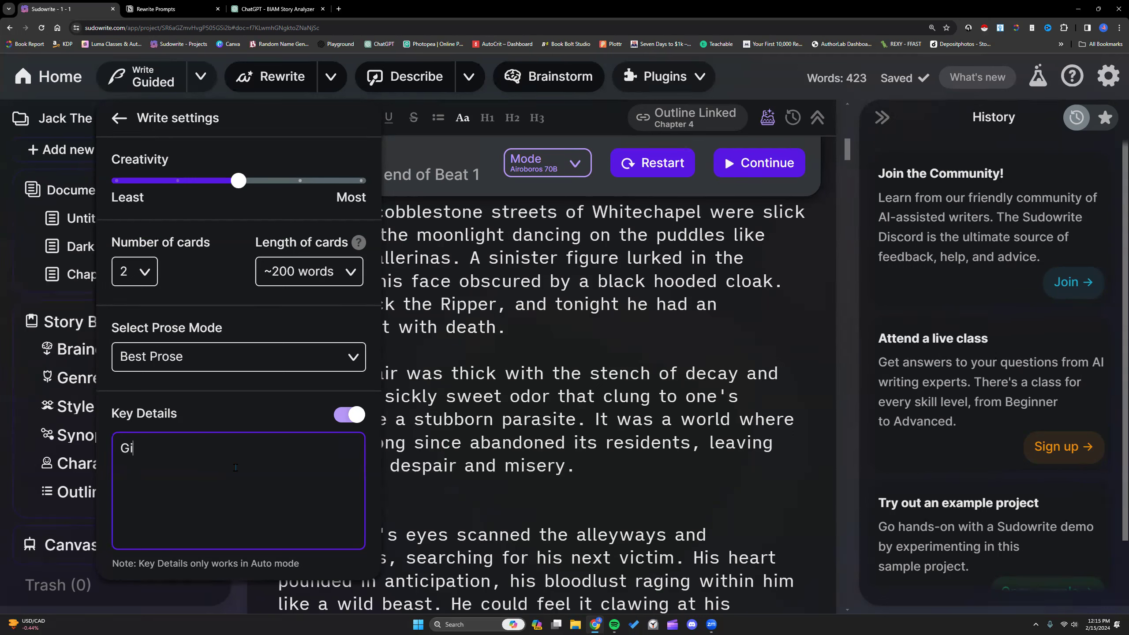
{"action": "type", "text": "ve me a scene breakdown in"}
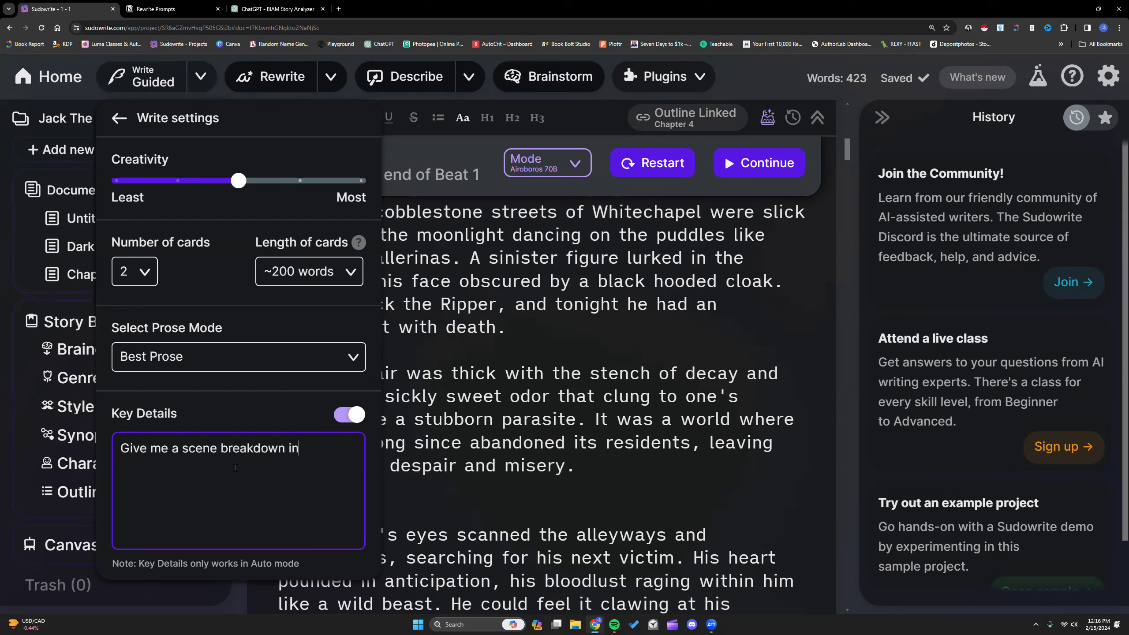
{"action": "key", "text": "BackSpace"}
{"action": "key", "text": "BackSpace"}
{"action": "key", "text": "BackSpace"}
{"action": "type", "text": ", using story beats"}
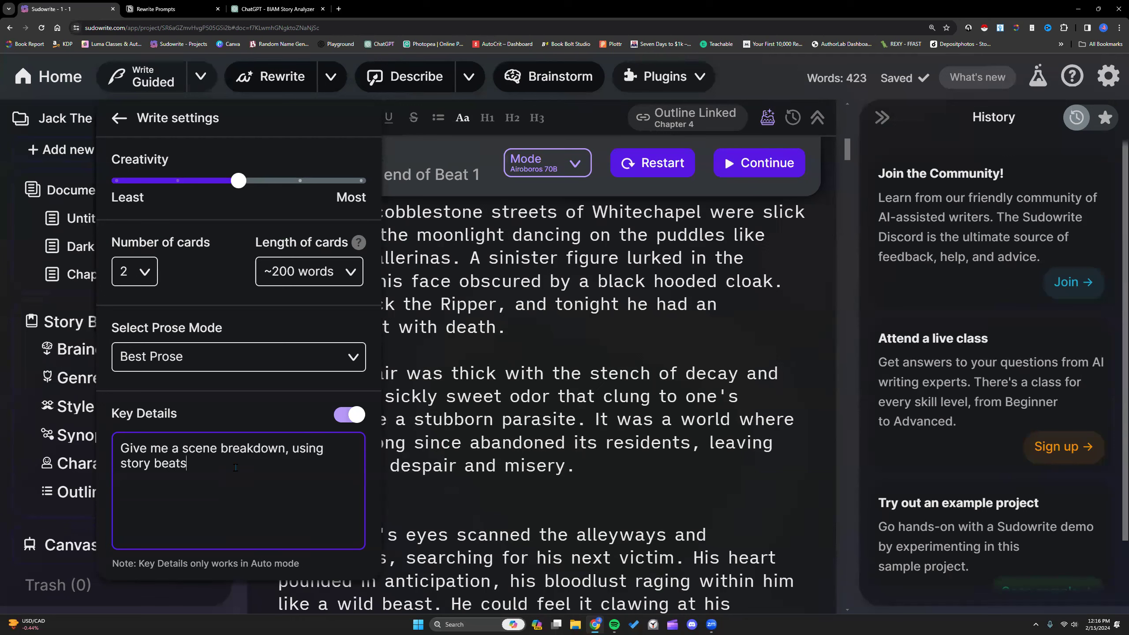
{"action": "type", "text": " for this scene."}
Step: Set the number of cards to 1 and leave the Write settings
{"action": "left_click", "coordinate": [134, 271]}
{"action": "left_click", "coordinate": [127, 303]}
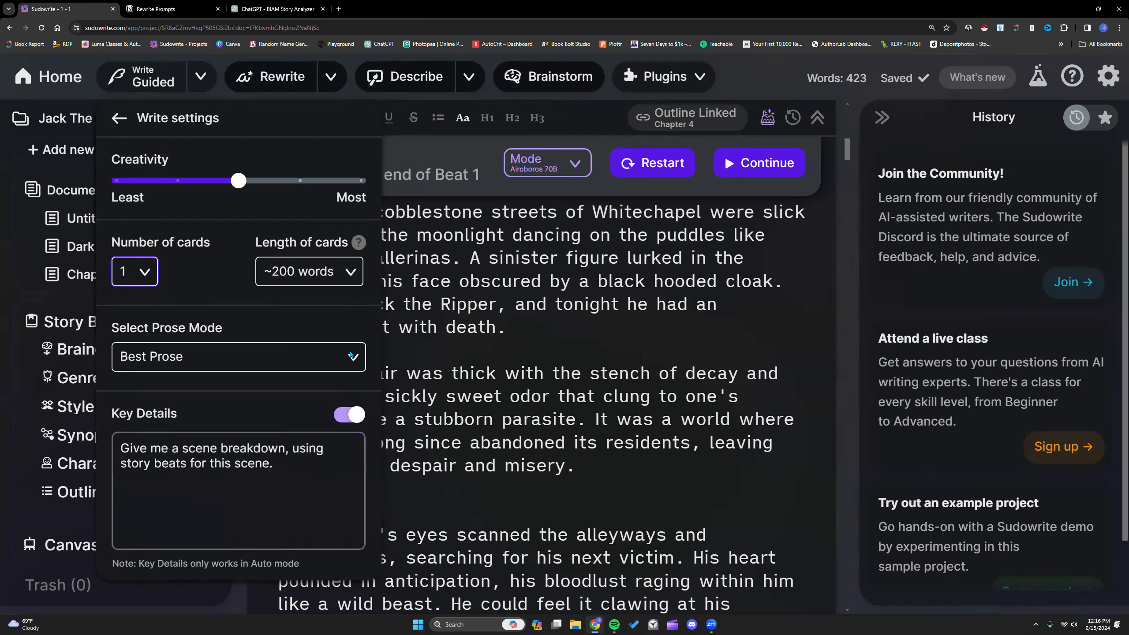
{"action": "left_click", "coordinate": [119, 118]}
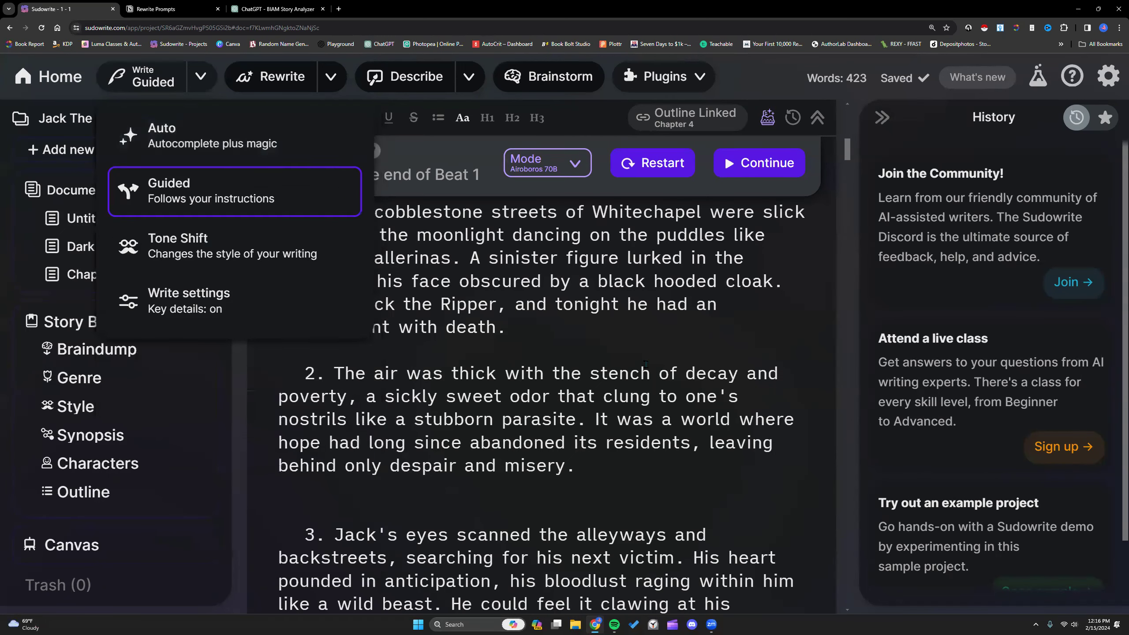
Step: Review the chapter summary, beats instruction and prose through the end of the document, and recheck the Write settings' Key Details
{"action": "scroll", "coordinate": [654, 375], "scroll_direction": "up", "scroll_amount": 6}
{"action": "scroll", "coordinate": [653, 375], "scroll_direction": "up", "scroll_amount": 5}
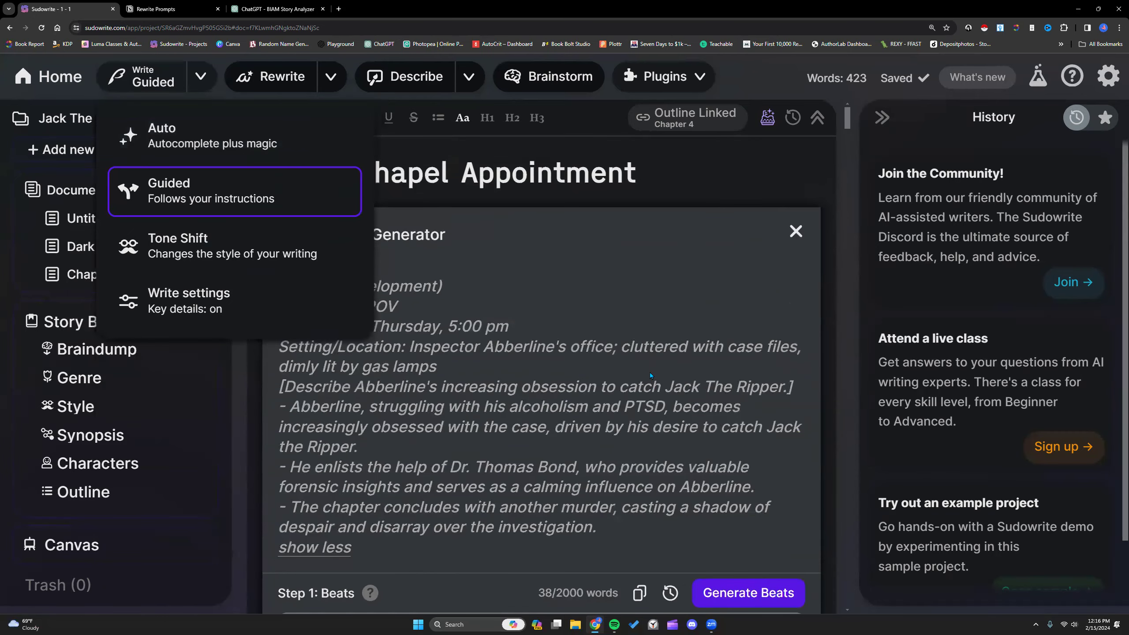
{"action": "scroll", "coordinate": [649, 371], "scroll_direction": "down", "scroll_amount": 9}
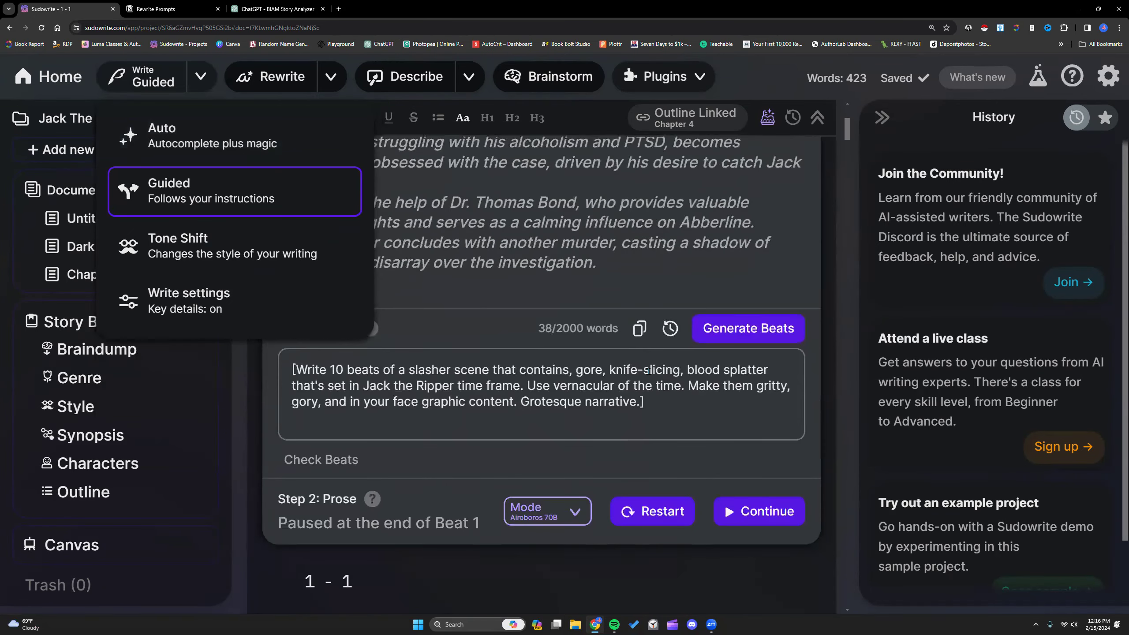
{"action": "scroll", "coordinate": [648, 372], "scroll_direction": "down", "scroll_amount": 20}
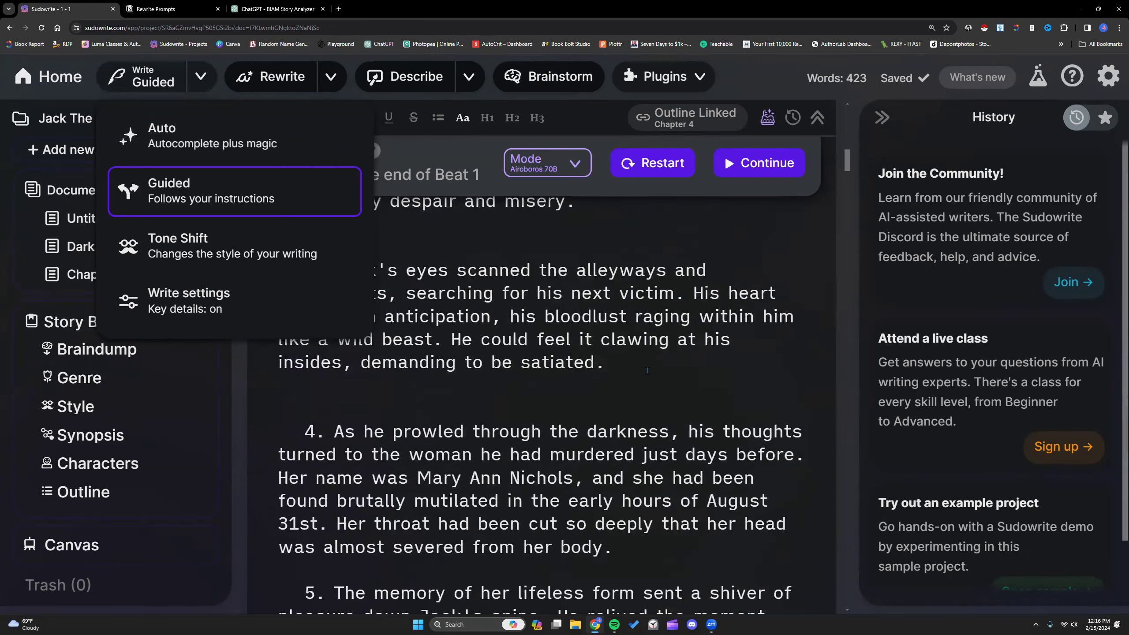
{"action": "scroll", "coordinate": [647, 368], "scroll_direction": "down", "scroll_amount": 8}
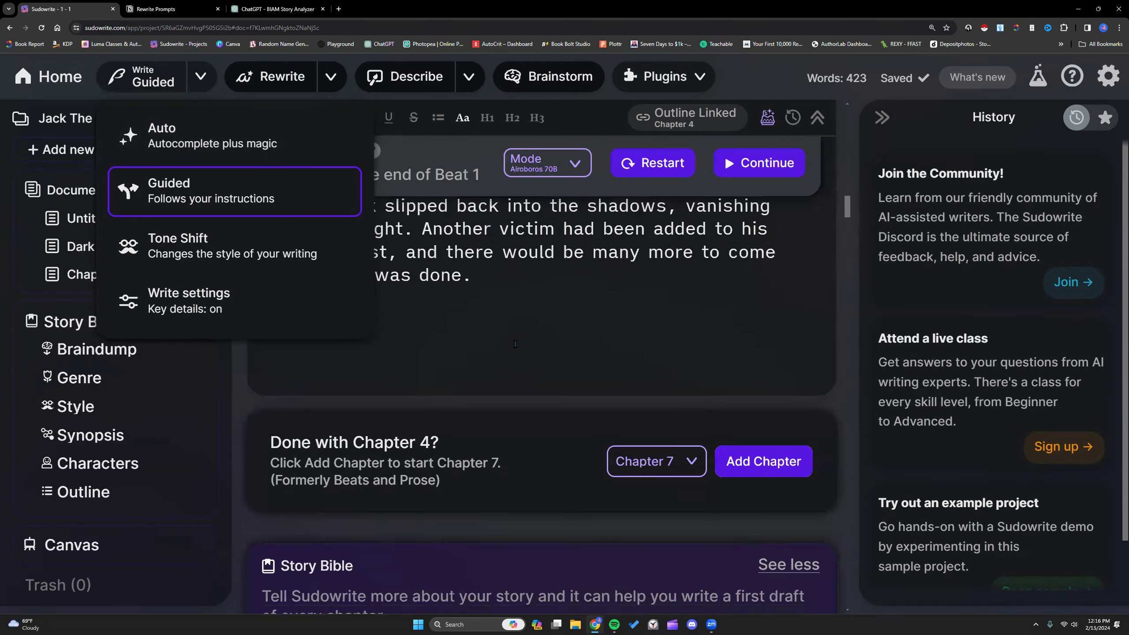
{"action": "left_click", "coordinate": [189, 301]}
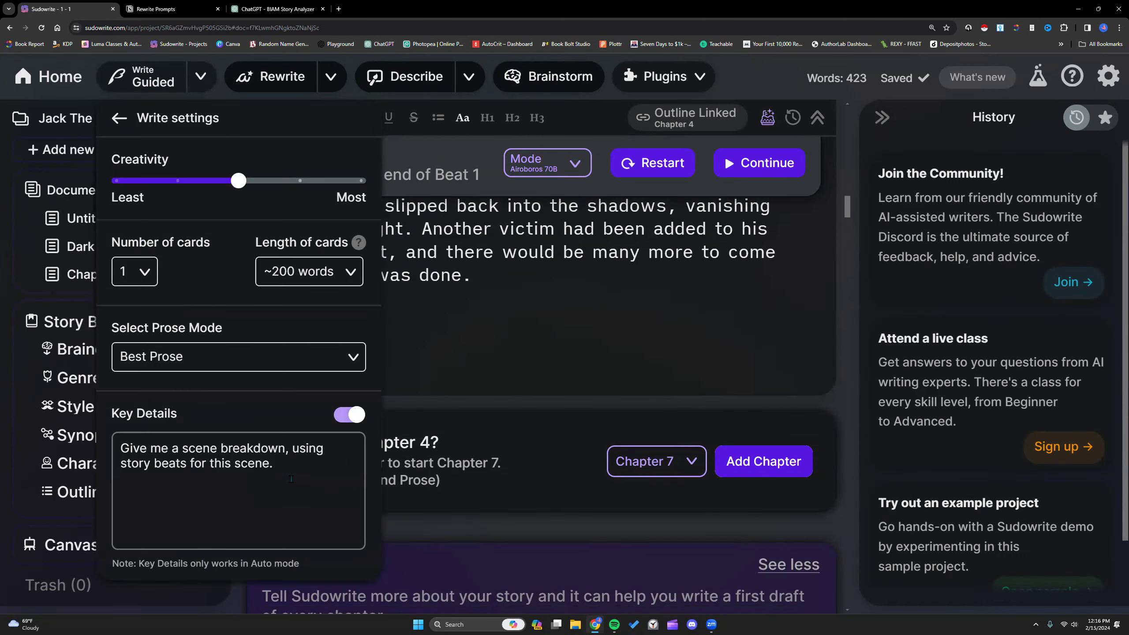
{"action": "left_click", "coordinate": [118, 119]}
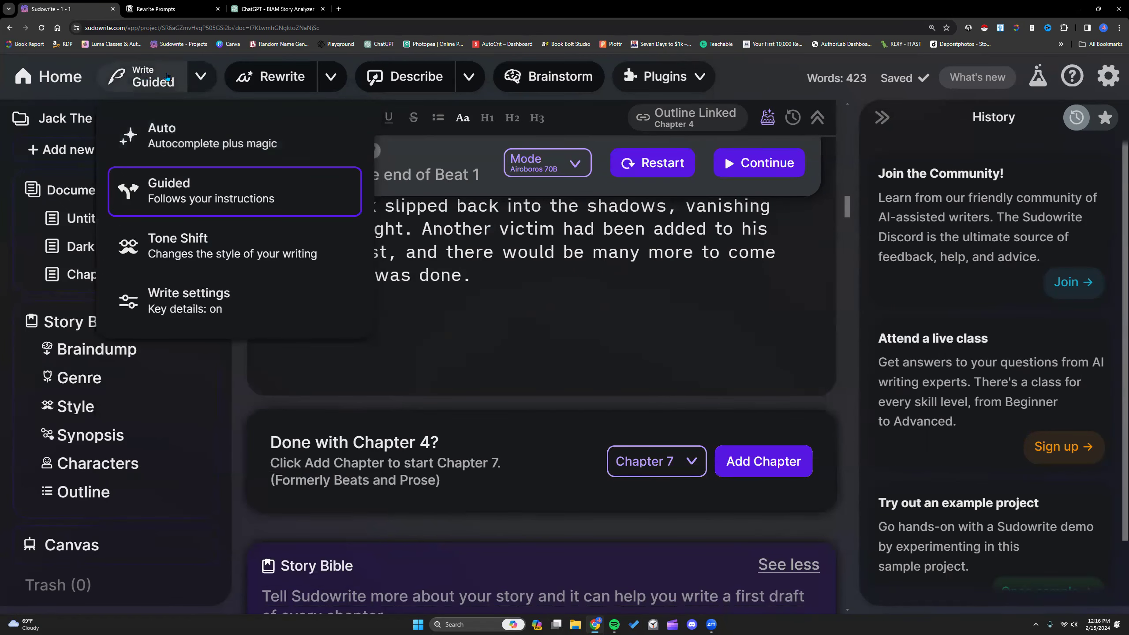
Step: Switch Write to Auto mode, generate a card from the Key Details and read the generated text
{"action": "left_click", "coordinate": [184, 117]}
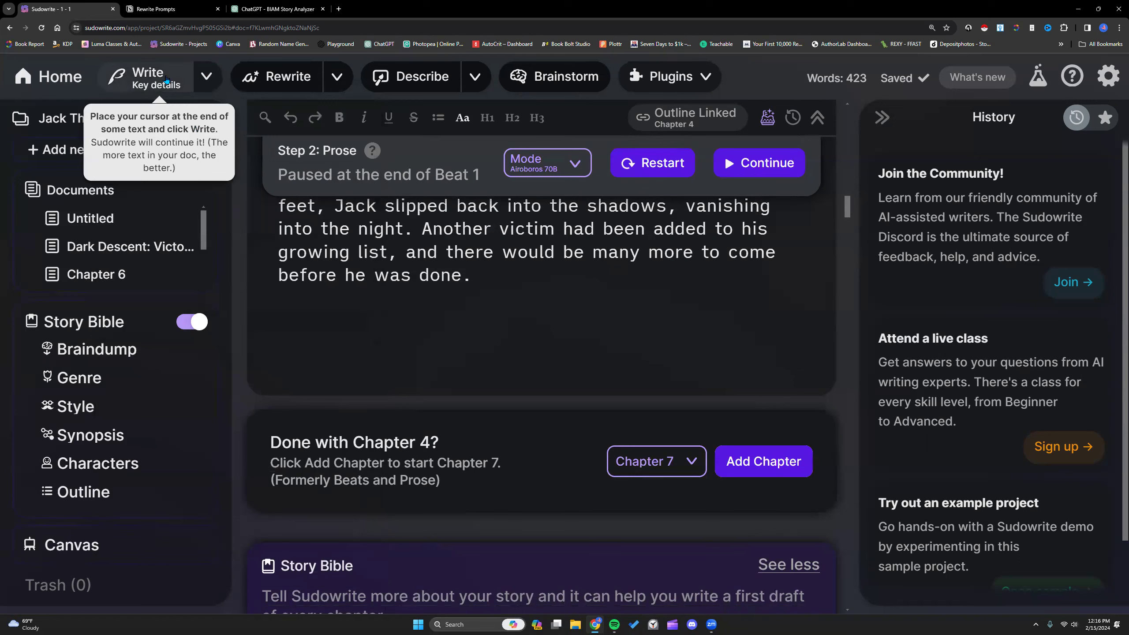
{"action": "left_click", "coordinate": [166, 80]}
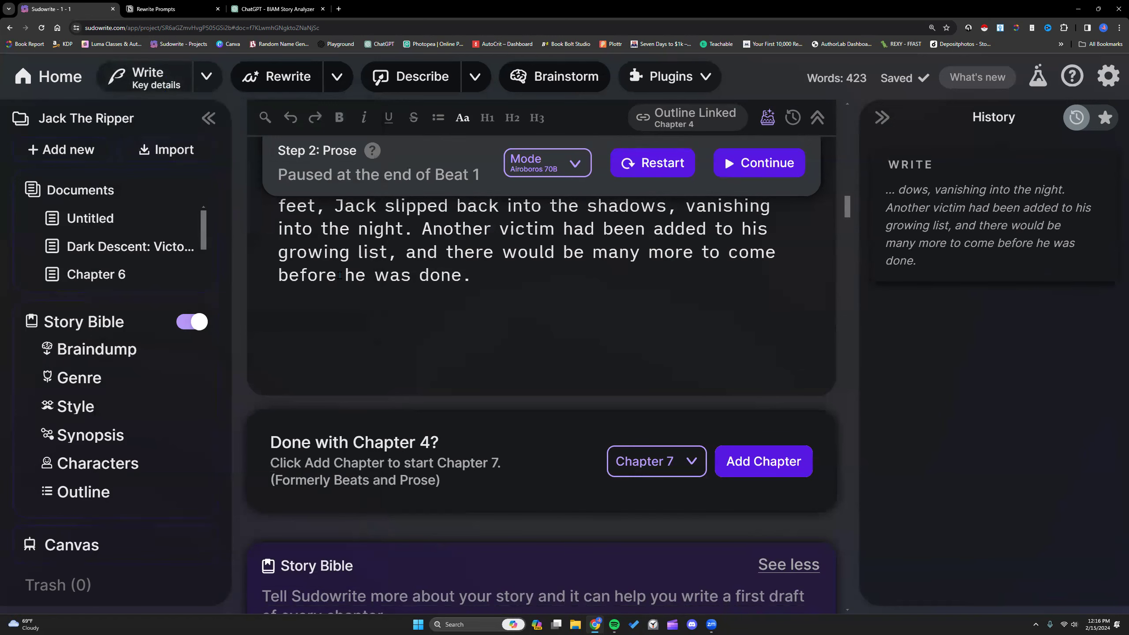
{"action": "left_click_drag", "start_coordinate": [946, 334], "coordinate": [898, 302]}
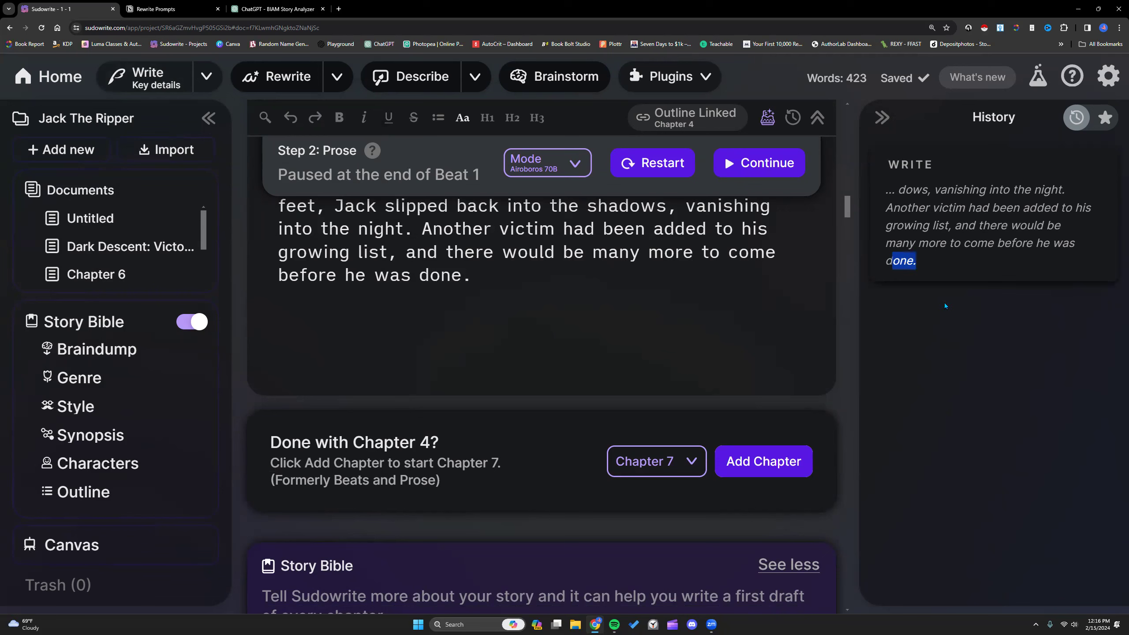
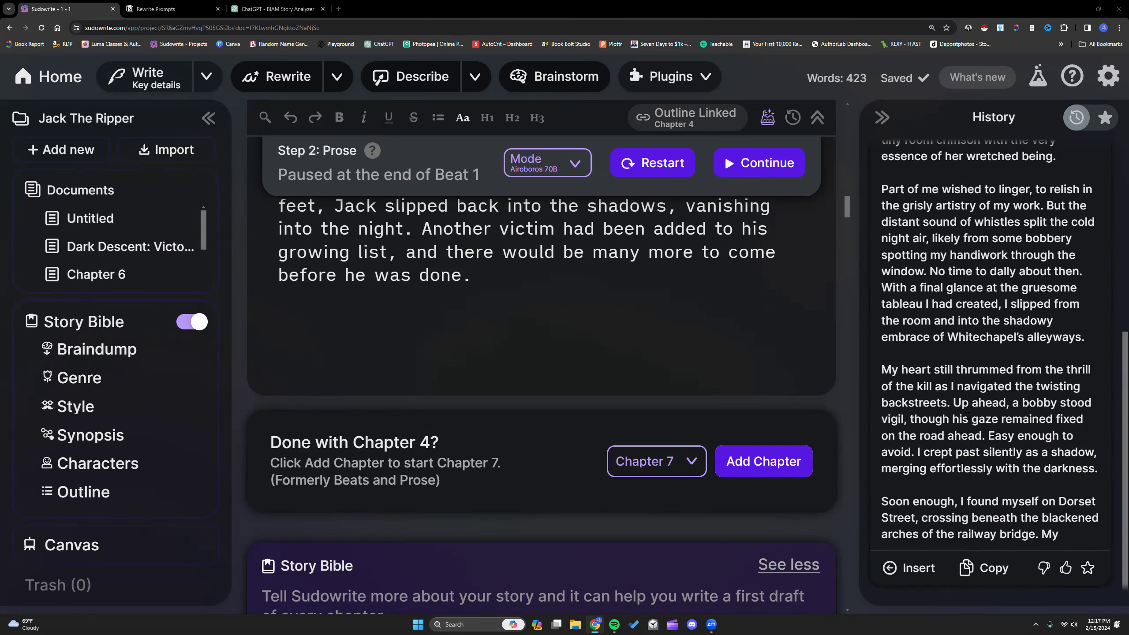
{"action": "scroll", "coordinate": [967, 416], "scroll_direction": "up", "scroll_amount": 6}
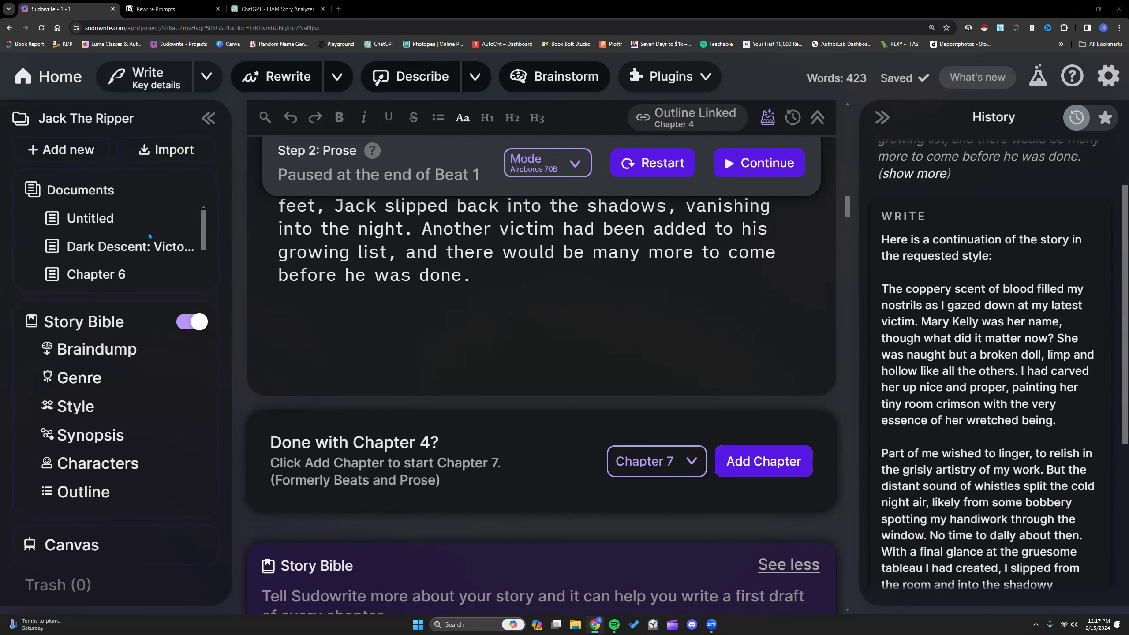
Step: Set the Write prose mode to Fastest, generate another card in Auto mode and read its text
{"action": "left_click", "coordinate": [207, 76]}
{"action": "left_click", "coordinate": [222, 307]}
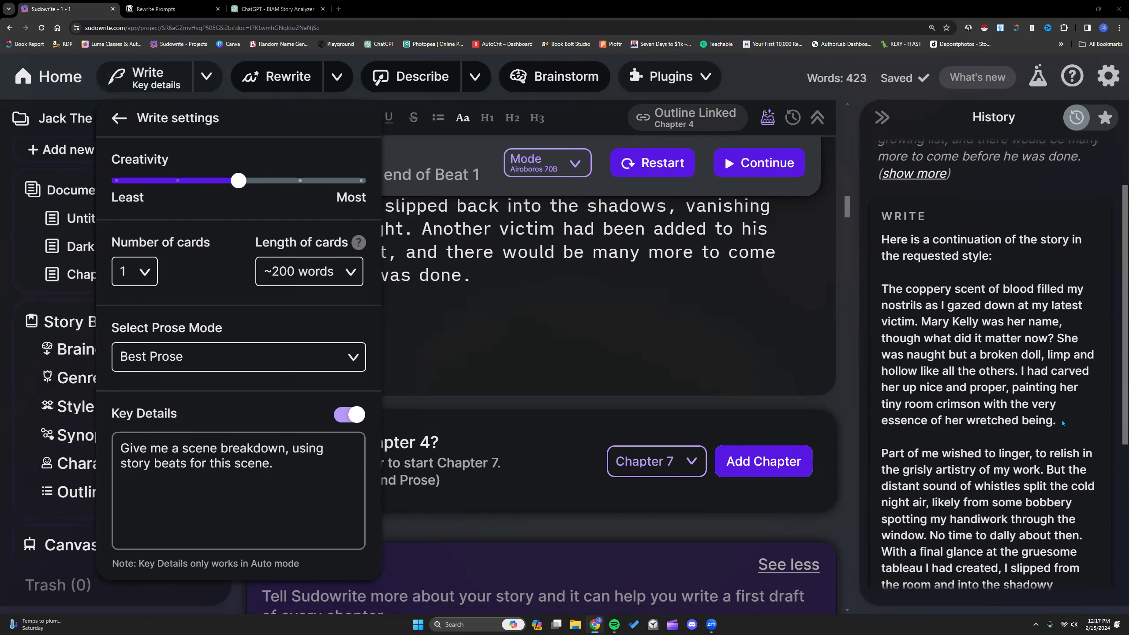
{"action": "left_click", "coordinate": [345, 356]}
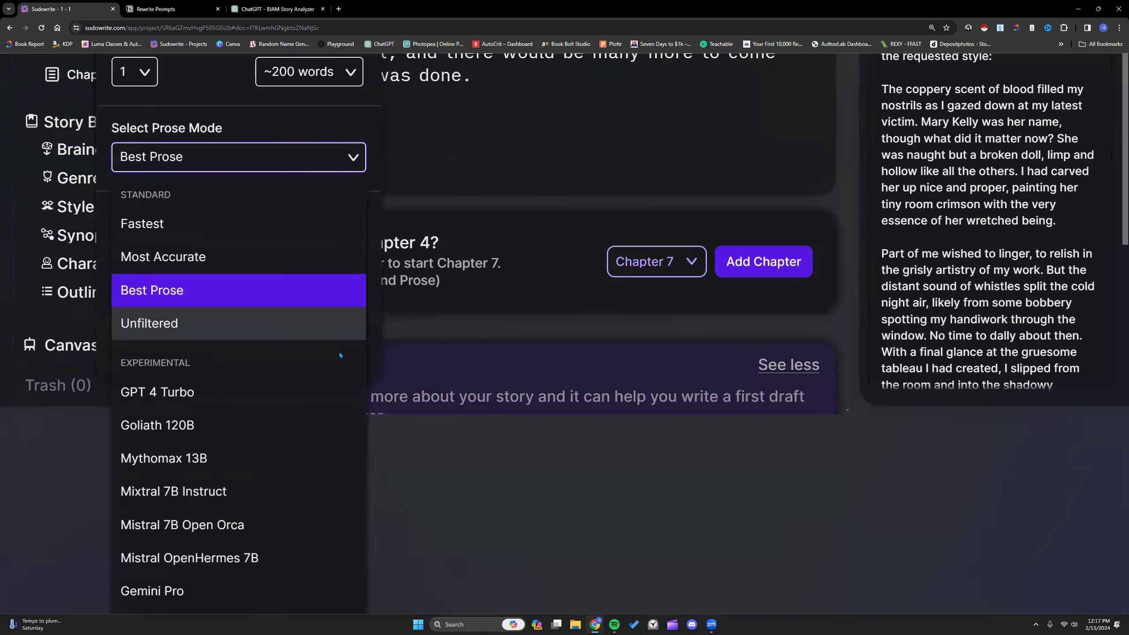
{"action": "left_click", "coordinate": [178, 223]}
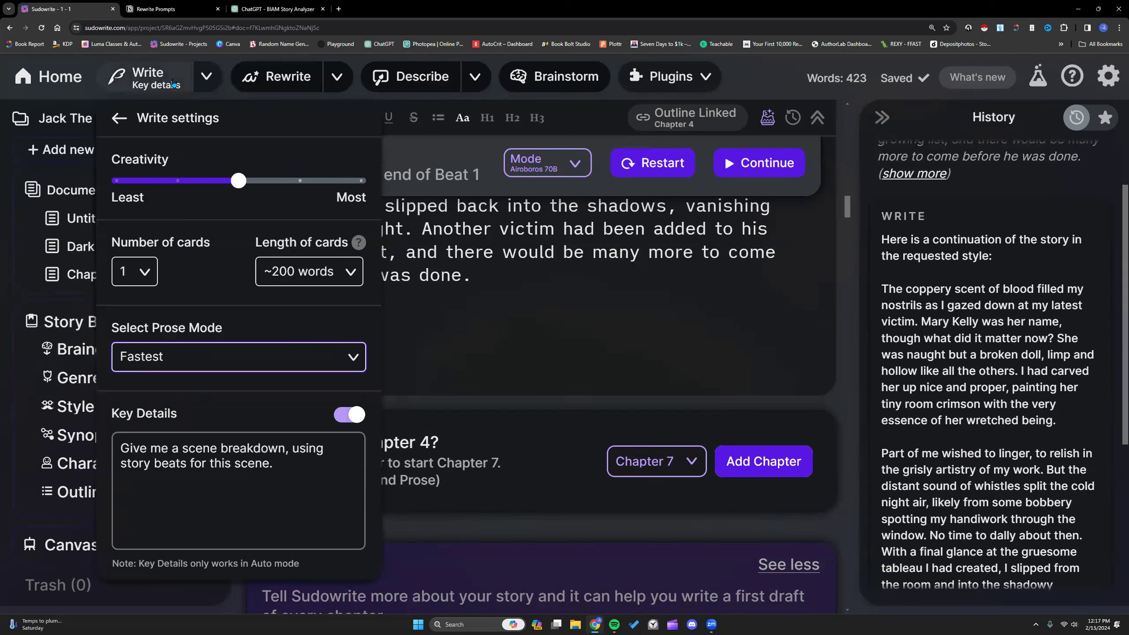
{"action": "left_click", "coordinate": [199, 84]}
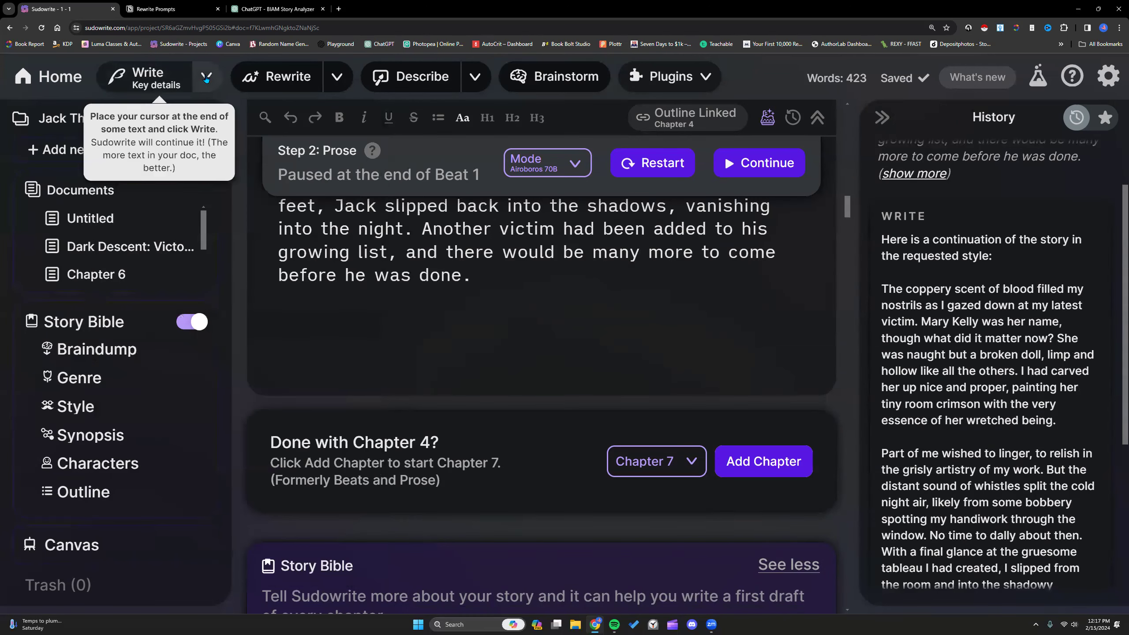
{"action": "left_click", "coordinate": [205, 87]}
{"action": "left_click", "coordinate": [196, 137]}
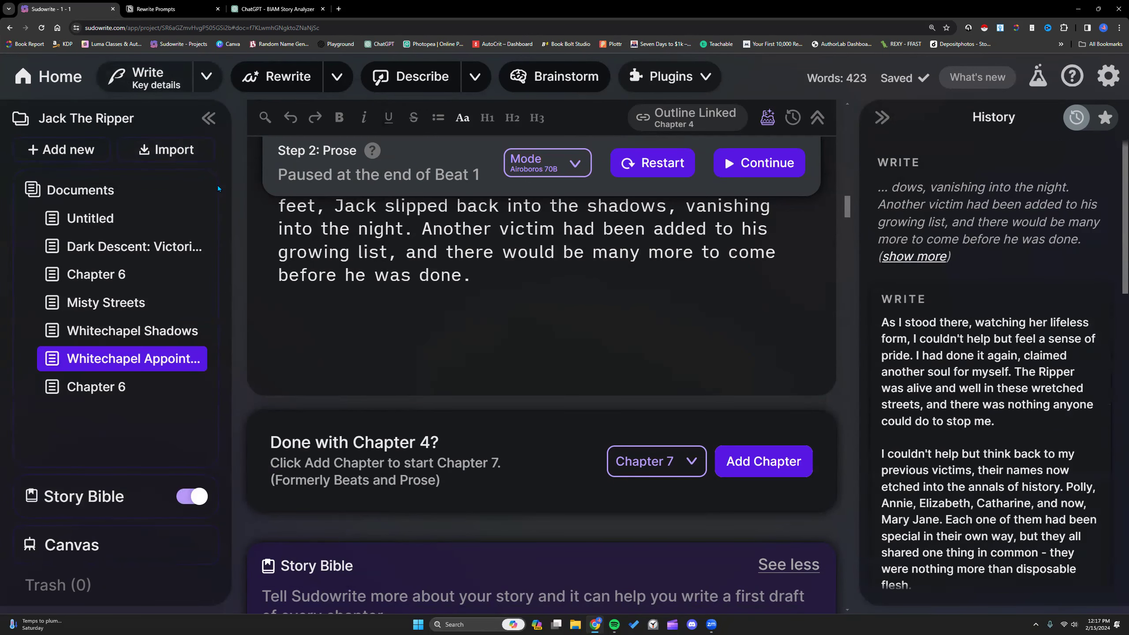
{"action": "scroll", "coordinate": [943, 447], "scroll_direction": "down", "scroll_amount": 6}
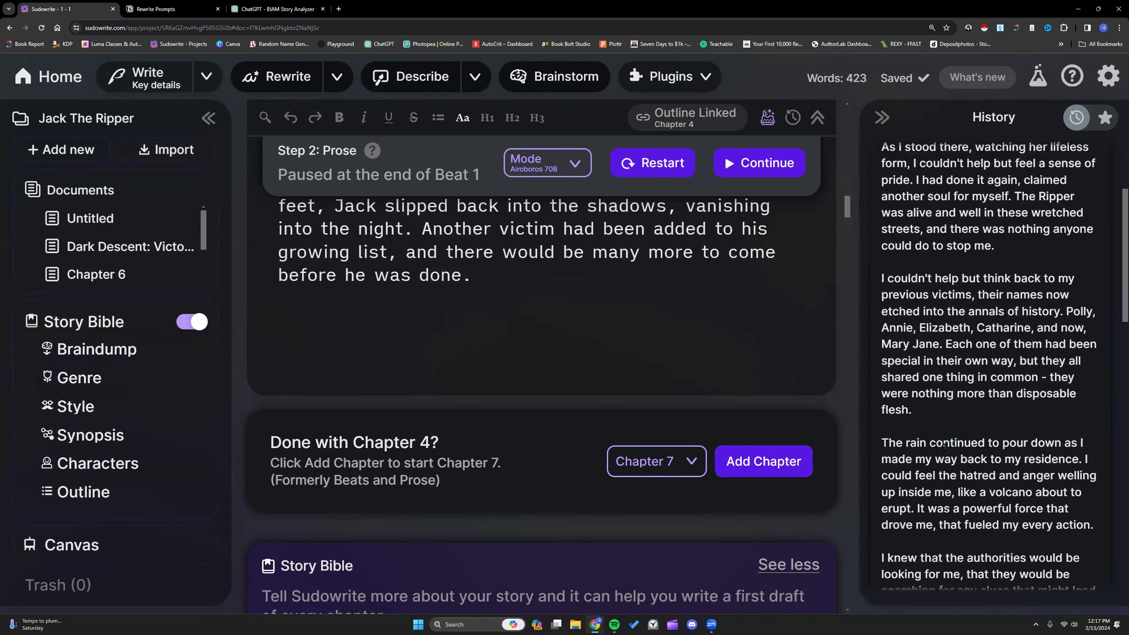
{"action": "scroll", "coordinate": [943, 446], "scroll_direction": "down", "scroll_amount": 4}
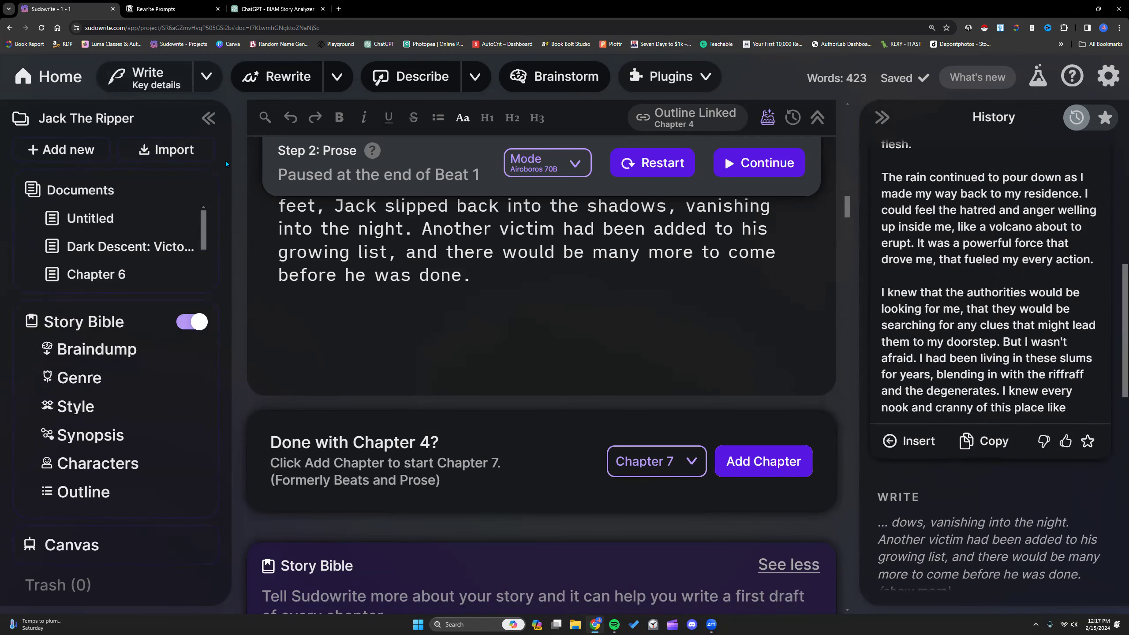
Step: Recheck the Key Details instruction in the Write settings
{"action": "left_click", "coordinate": [204, 77]}
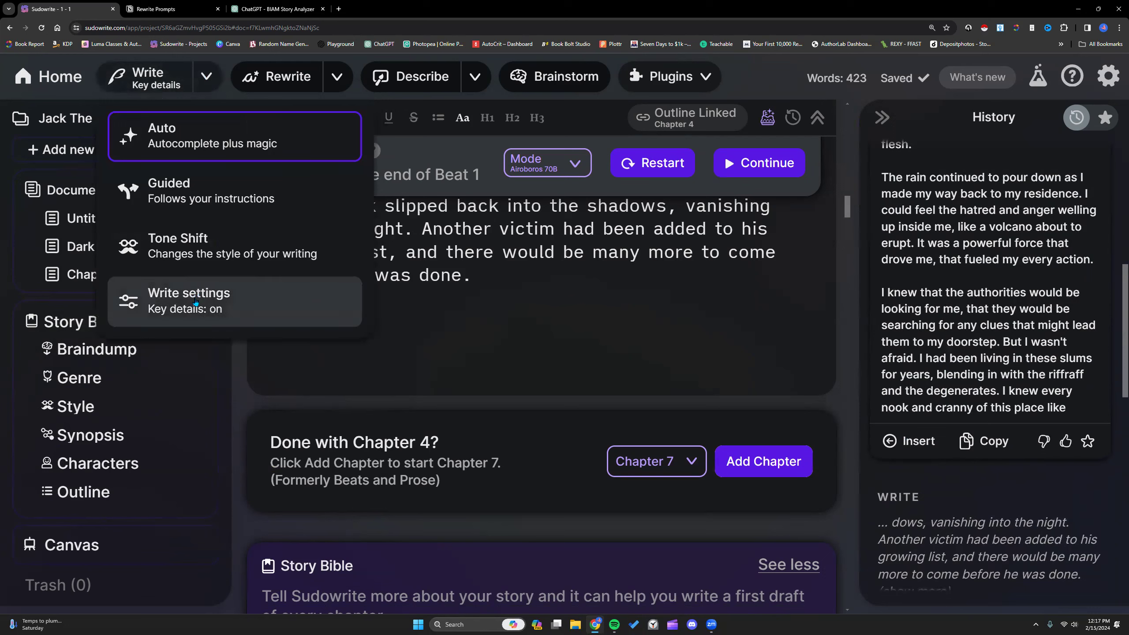
{"action": "left_click", "coordinate": [195, 301]}
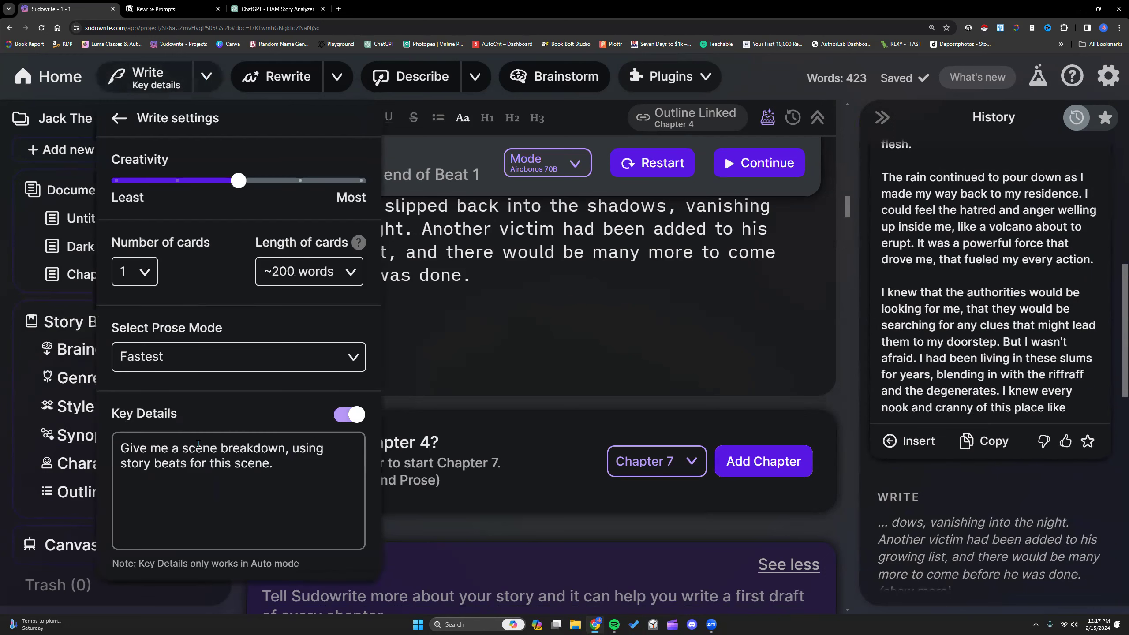
{"action": "left_click_drag", "start_coordinate": [291, 461], "coordinate": [115, 447]}
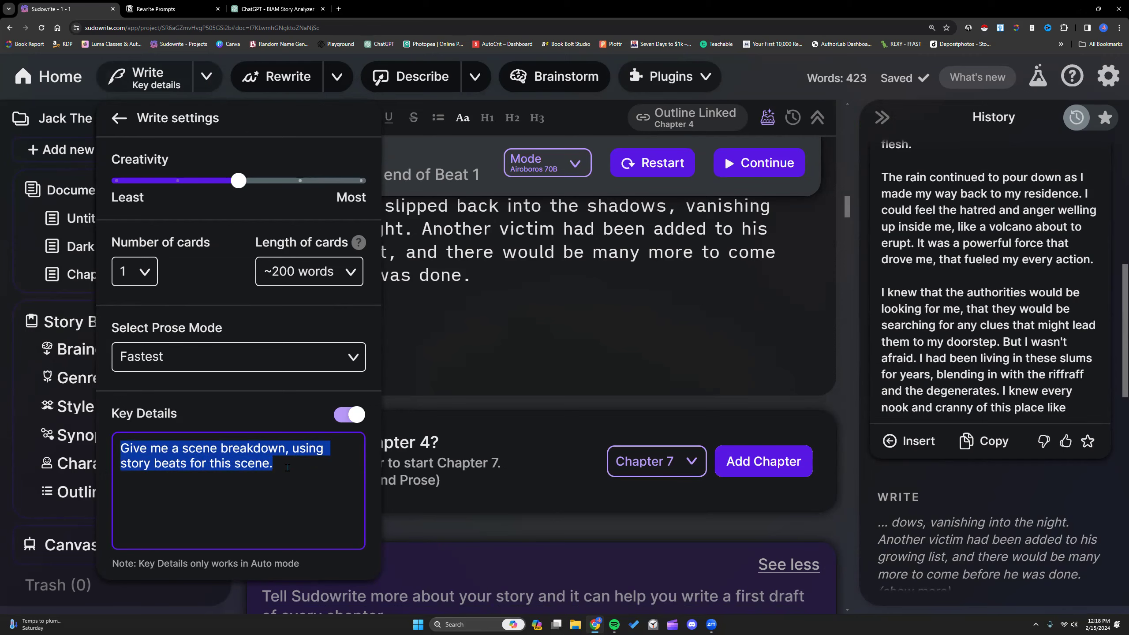
Step: Look over the Jack The Ripper Story Bible's Braindump and the chapter entries in its Outline
{"action": "left_click", "coordinate": [75, 349]}
{"action": "left_click", "coordinate": [97, 349]}
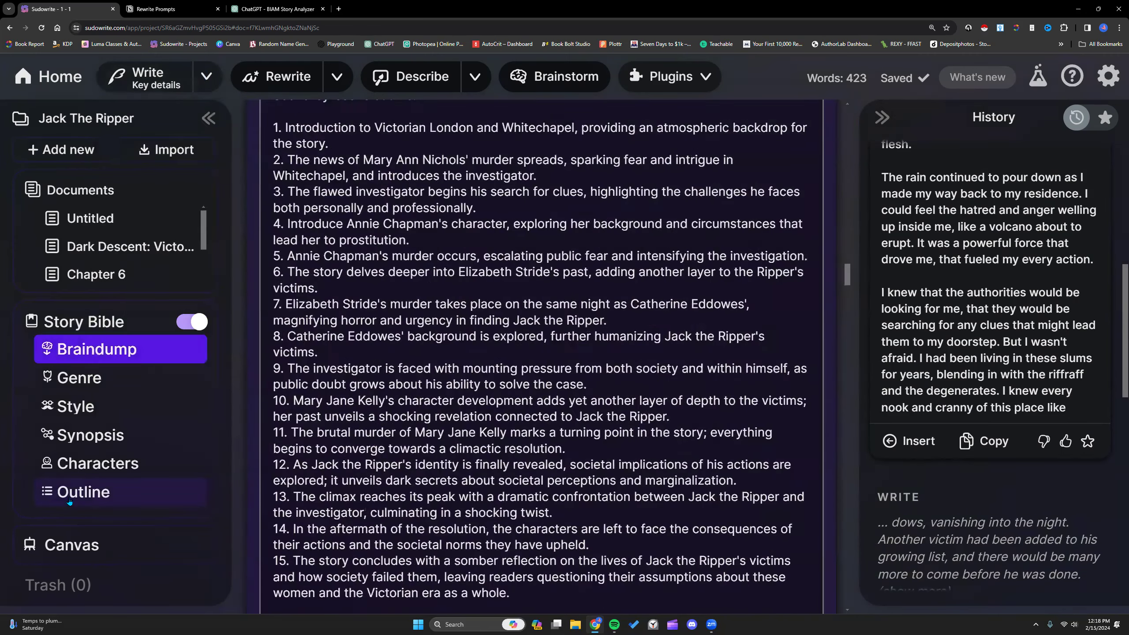
{"action": "left_click", "coordinate": [83, 491]}
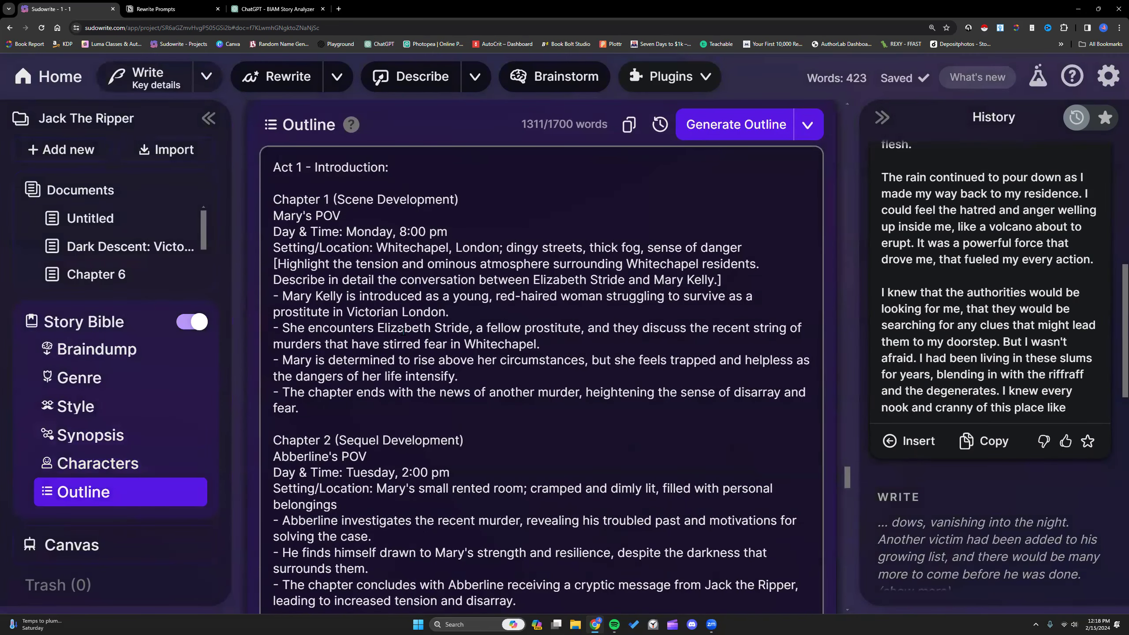
{"action": "scroll", "coordinate": [403, 331], "scroll_direction": "down", "scroll_amount": 2}
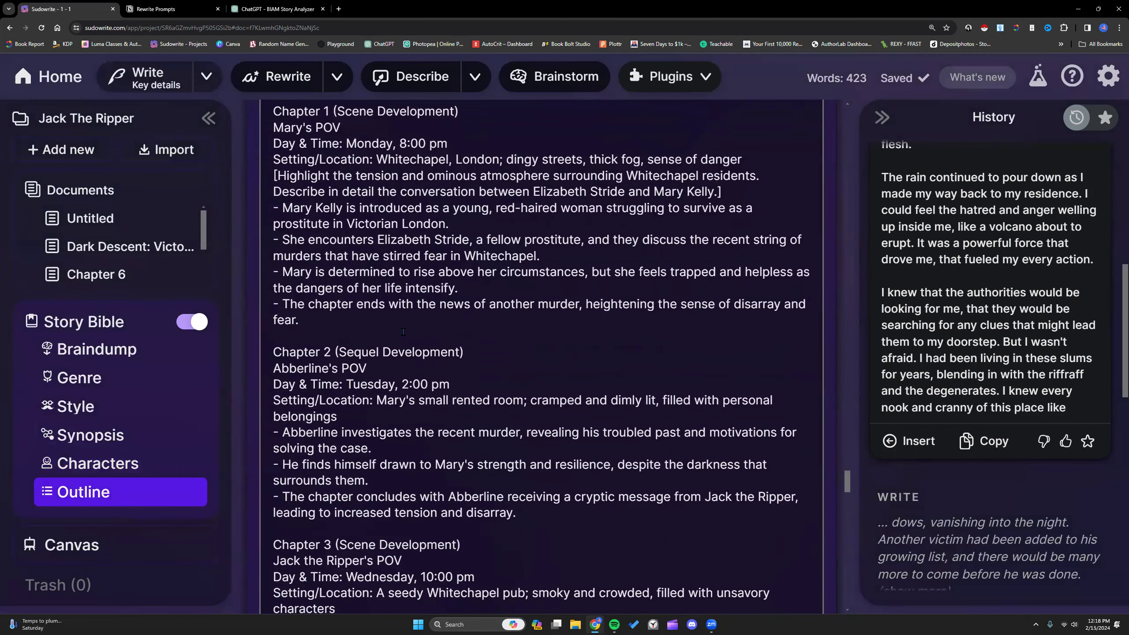
Step: Log out of the current account and sign in with Google to reach The Last Slayer project
{"action": "left_click", "coordinate": [52, 70]}
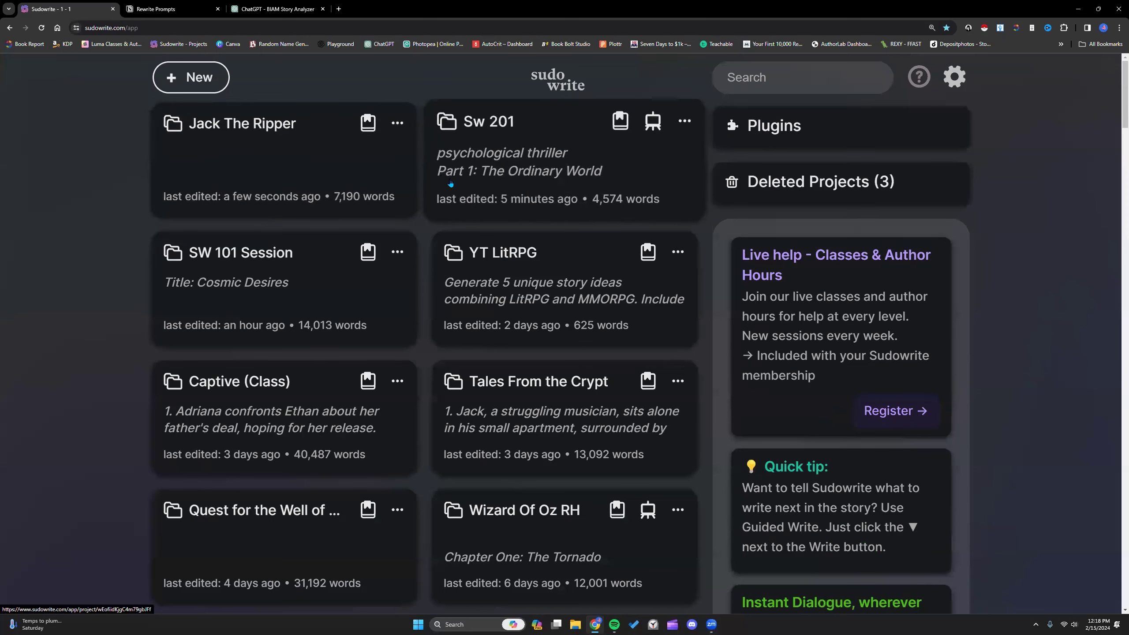
{"action": "left_click", "coordinate": [955, 77]}
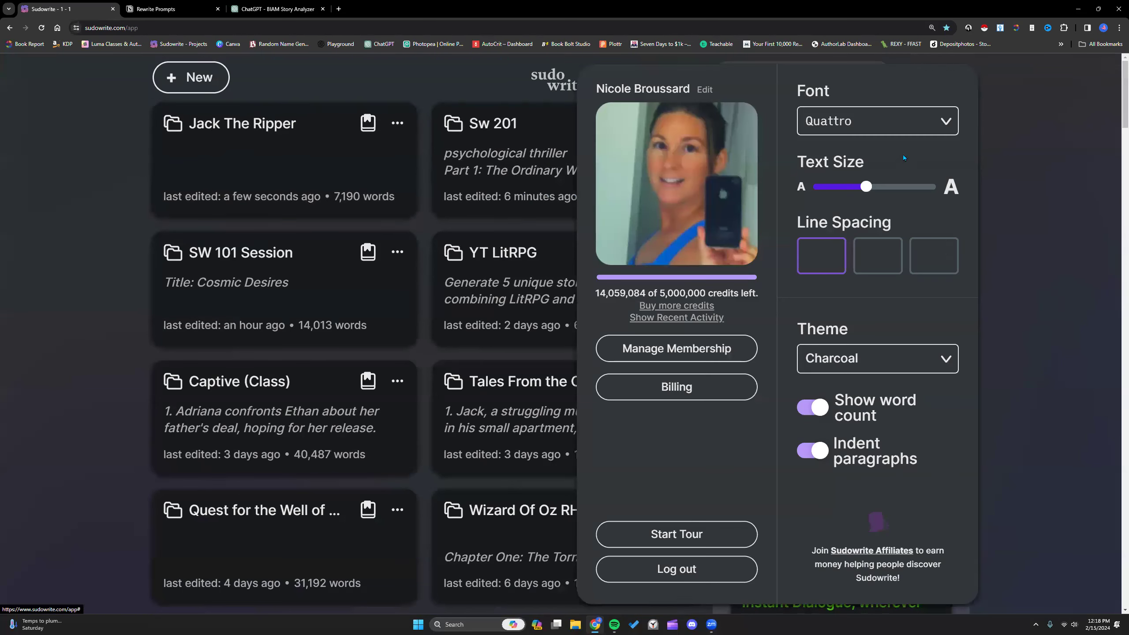
{"action": "left_click", "coordinate": [681, 577]}
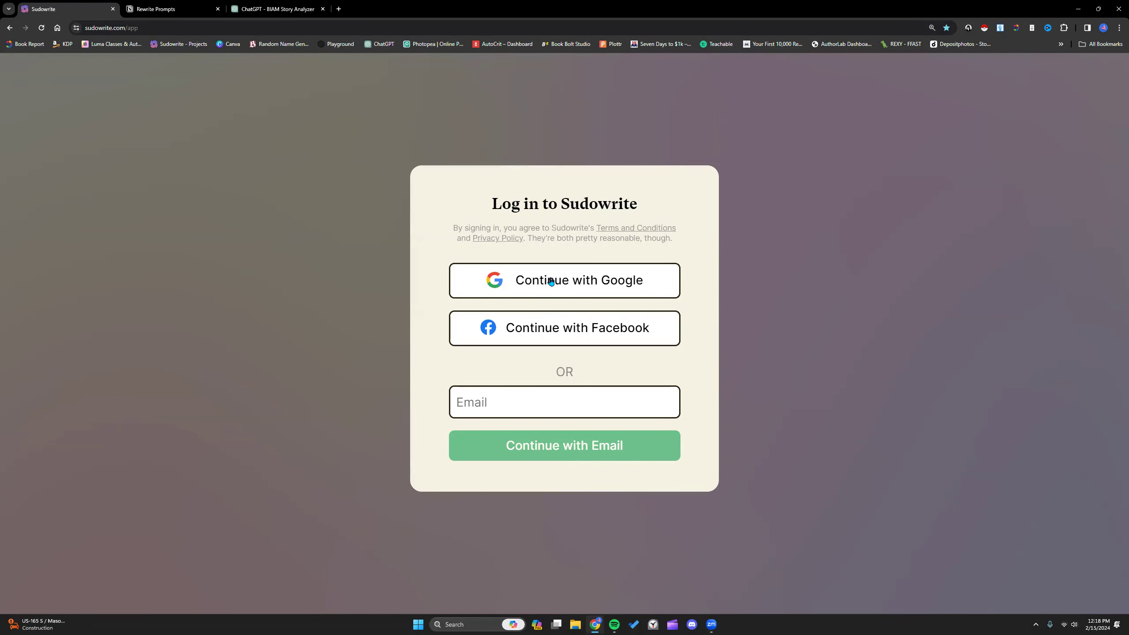
{"action": "left_click", "coordinate": [550, 282]}
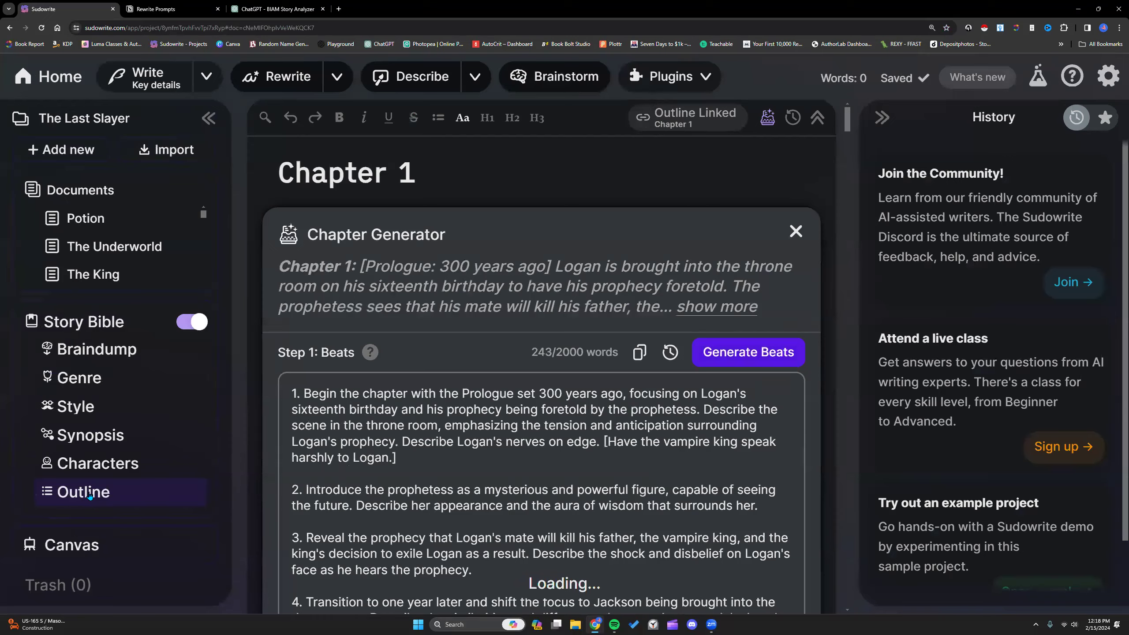
Step: Copy The Last Slayer's Outline text and add a blank document with its Chapter Generator closed
{"action": "left_click", "coordinate": [120, 349]}
{"action": "left_click", "coordinate": [90, 493]}
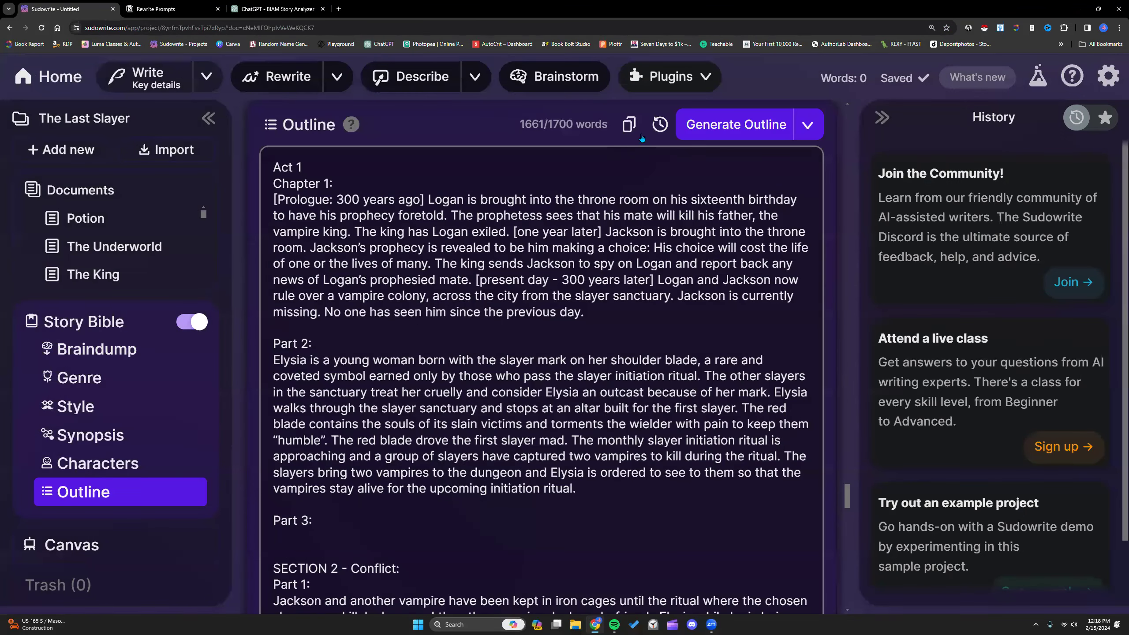
{"action": "left_click", "coordinate": [79, 149]}
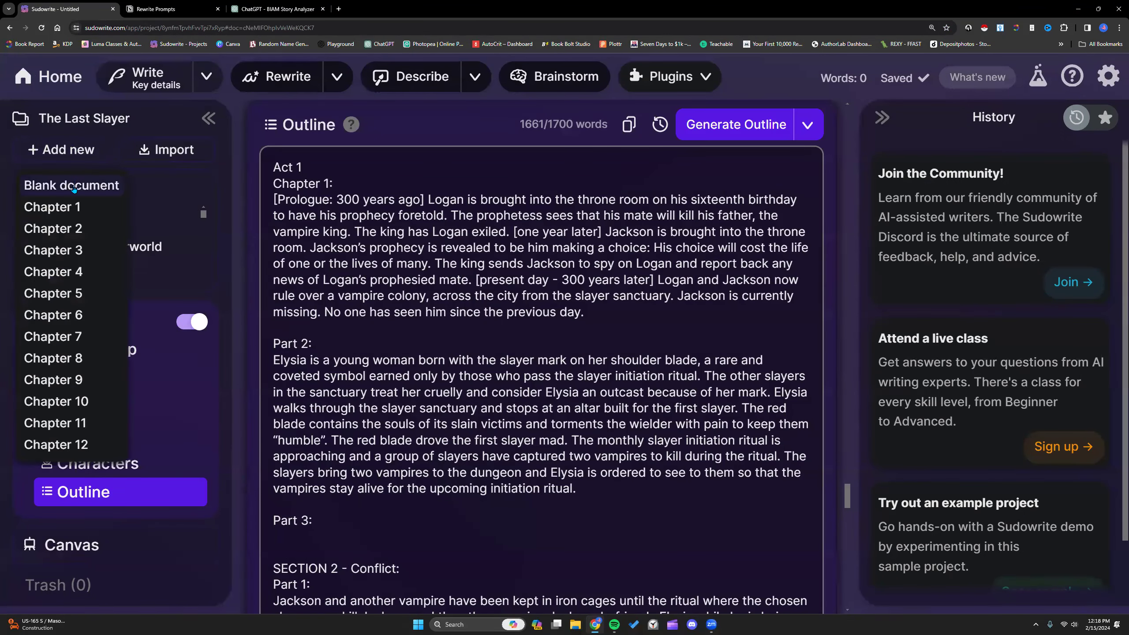
{"action": "left_click", "coordinate": [53, 207]}
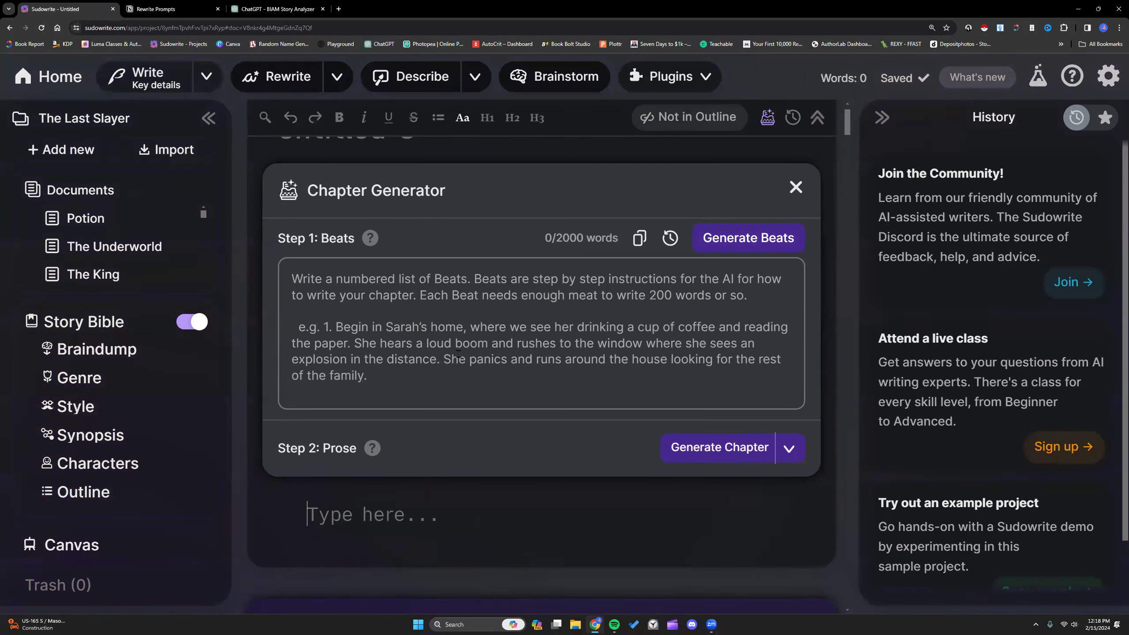
{"action": "left_click", "coordinate": [796, 188]}
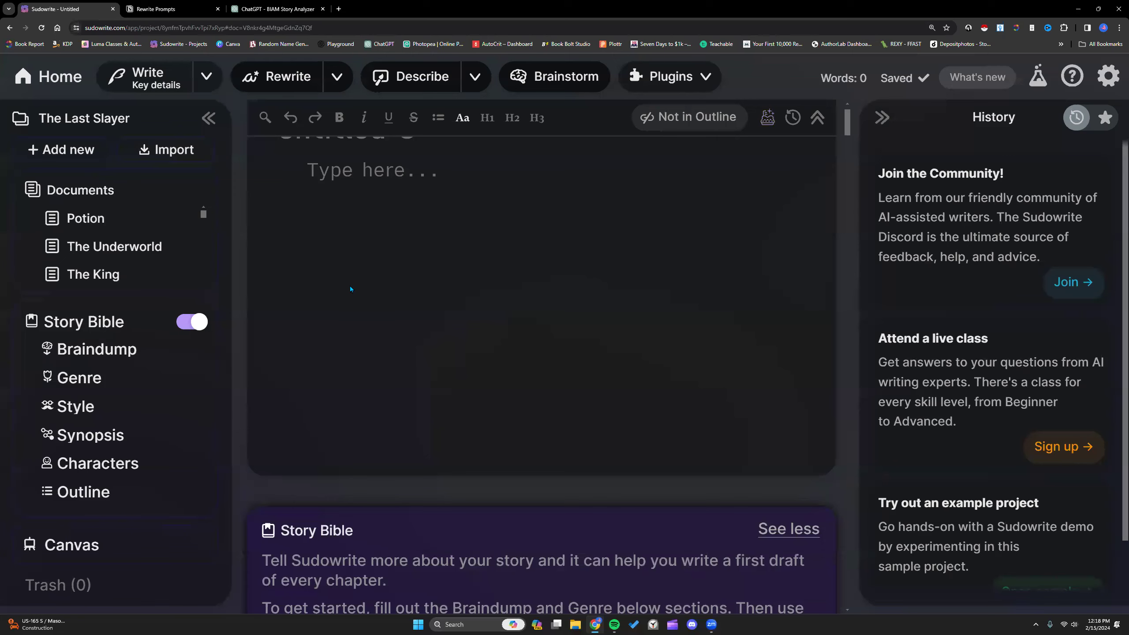
{"action": "right_click", "coordinate": [373, 219]}
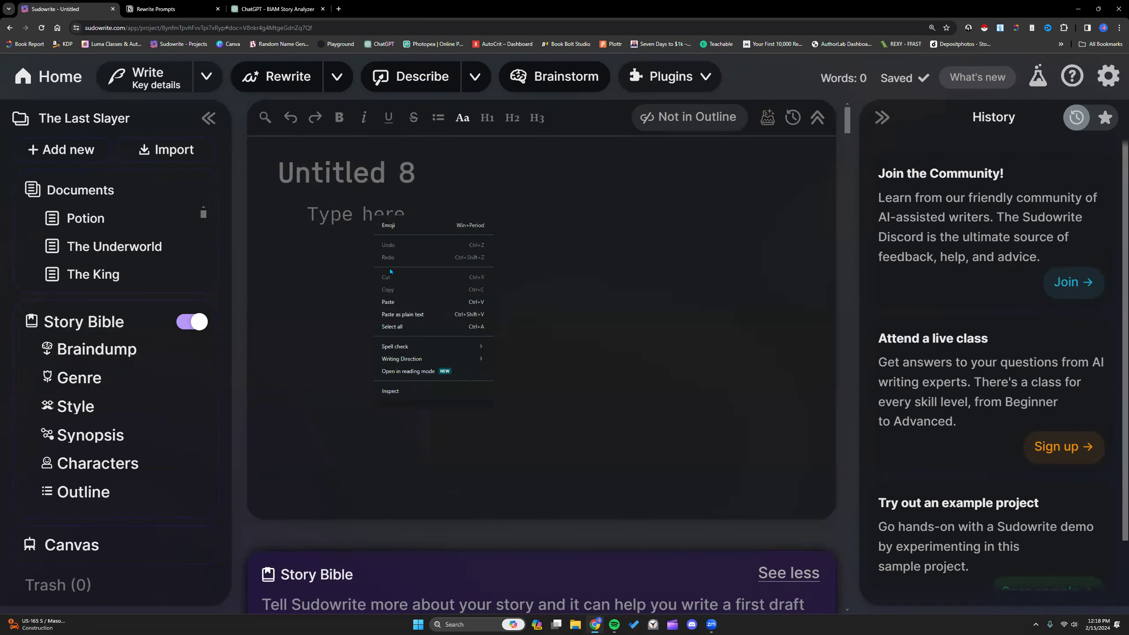
{"action": "left_click", "coordinate": [399, 297]}
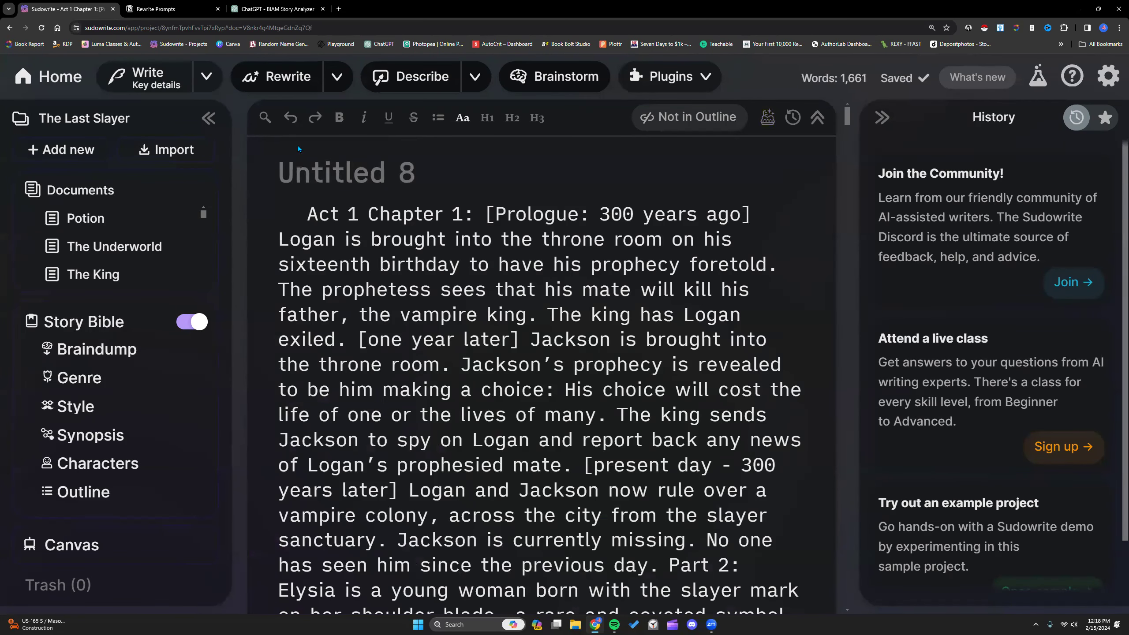
{"action": "left_click", "coordinate": [290, 117]}
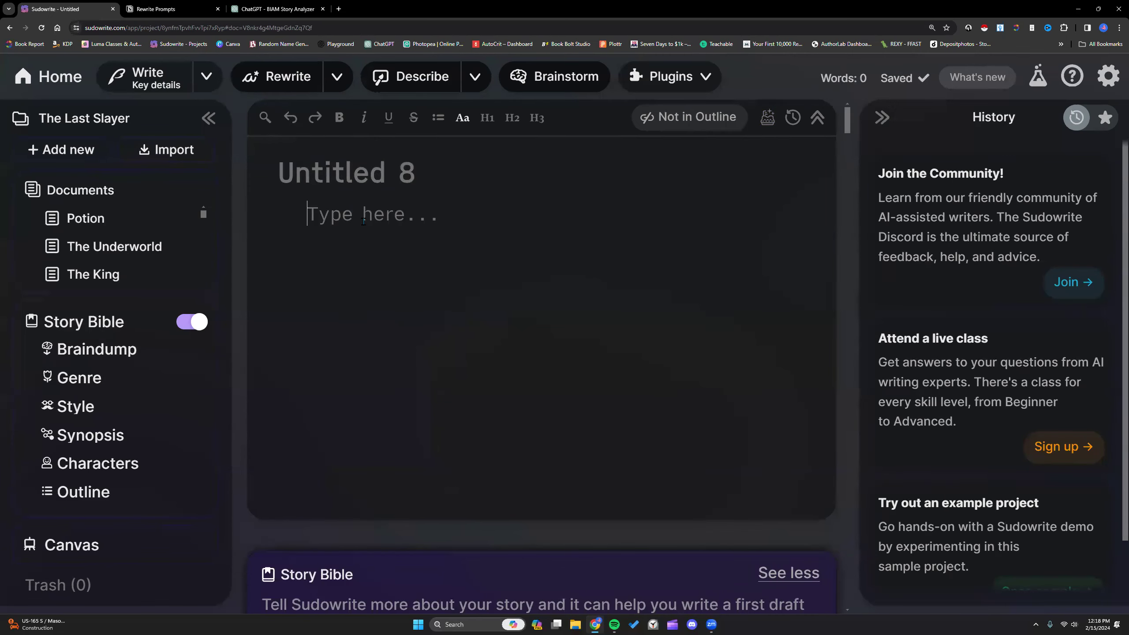
Step: Paste the copied outline into the blank document and delete the empty "Part 3:", "SECTION 2 - Conflict:" and following "Part 1:" headings
{"action": "key", "text": "ctrl+v"}
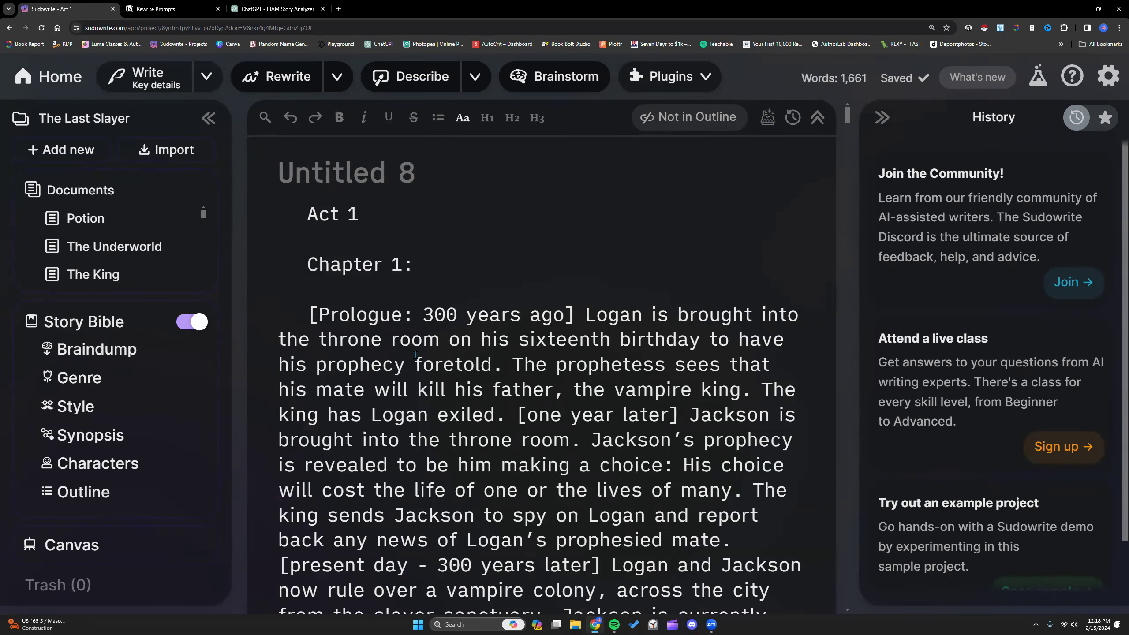
{"action": "scroll", "coordinate": [415, 354], "scroll_direction": "down", "scroll_amount": 10}
{"action": "scroll", "coordinate": [415, 354], "scroll_direction": "down", "scroll_amount": 5}
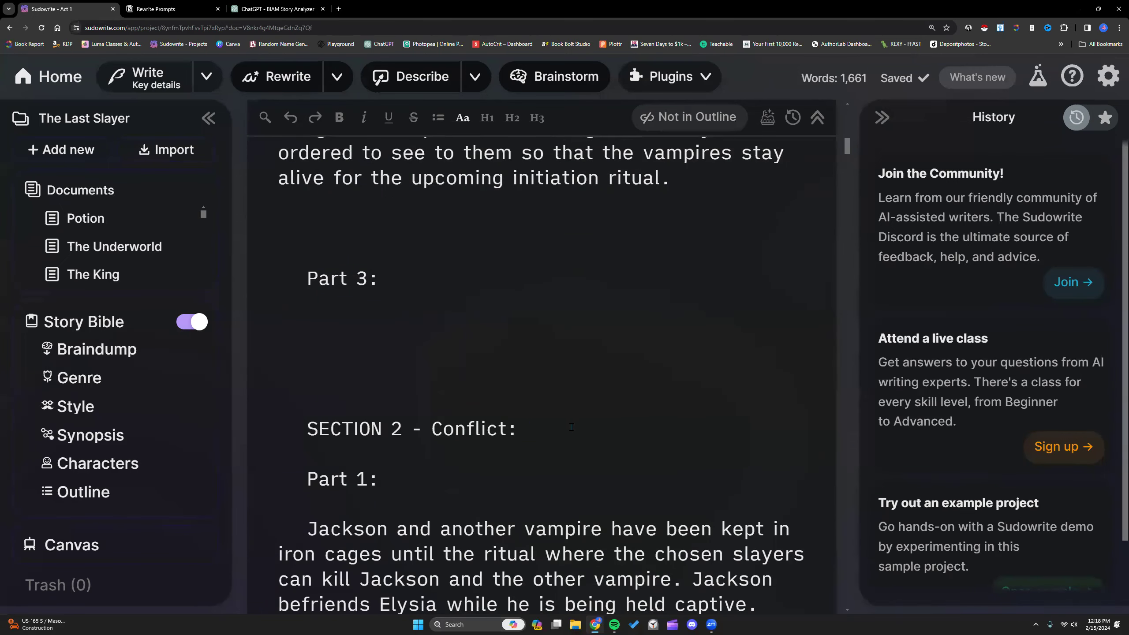
{"action": "left_click_drag", "start_coordinate": [307, 279], "coordinate": [406, 488]}
{"action": "left_click", "coordinate": [406, 488]}
Step: Delete the "Part 2:" heading above the paragraph introducing Elysia
{"action": "scroll", "coordinate": [407, 487], "scroll_direction": "up", "scroll_amount": 12}
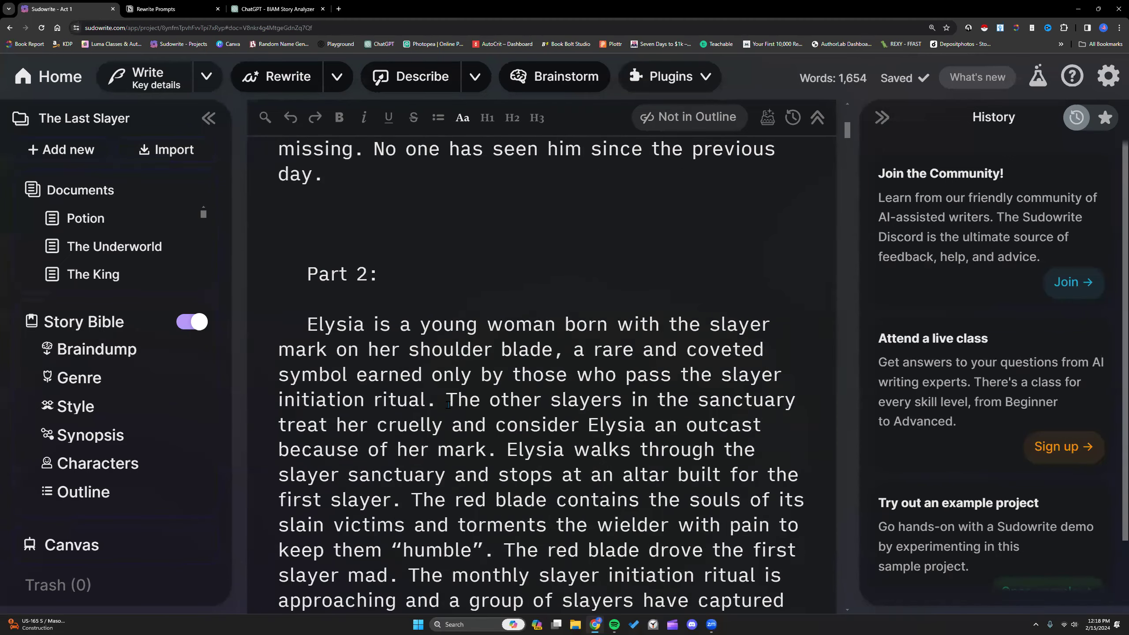
{"action": "scroll", "coordinate": [384, 314], "scroll_direction": "up", "scroll_amount": 3}
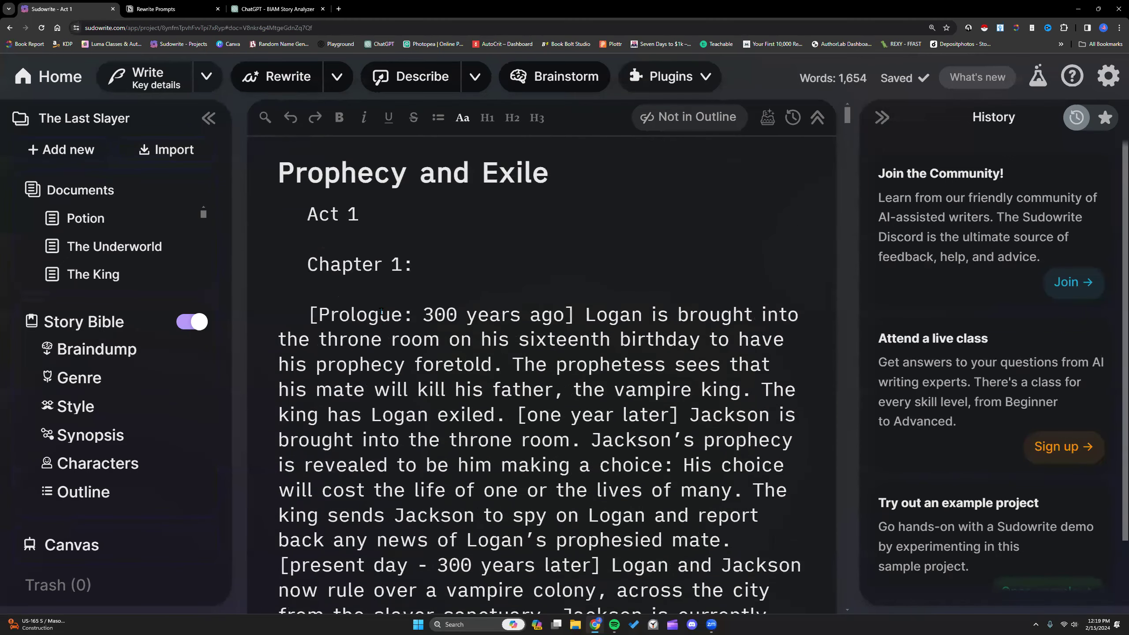
{"action": "scroll", "coordinate": [375, 374], "scroll_direction": "down", "scroll_amount": 10}
{"action": "double_click", "coordinate": [309, 325]}
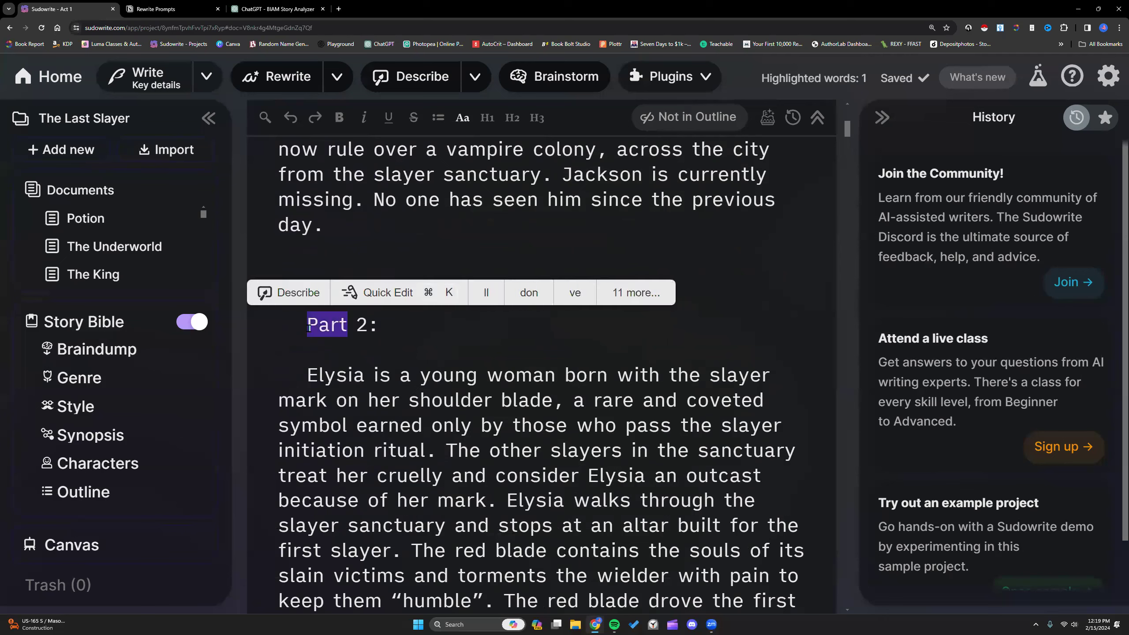
{"action": "left_click_drag", "start_coordinate": [379, 325], "coordinate": [307, 325]}
{"action": "key", "text": "BackSpace"}
Step: Delete the "Act 1" and "Chapter 1:" headings above the prologue paragraph along with surplus blank lines
{"action": "scroll", "coordinate": [339, 394], "scroll_direction": "up", "scroll_amount": 10}
{"action": "left_click_drag", "start_coordinate": [307, 214], "coordinate": [422, 259]}
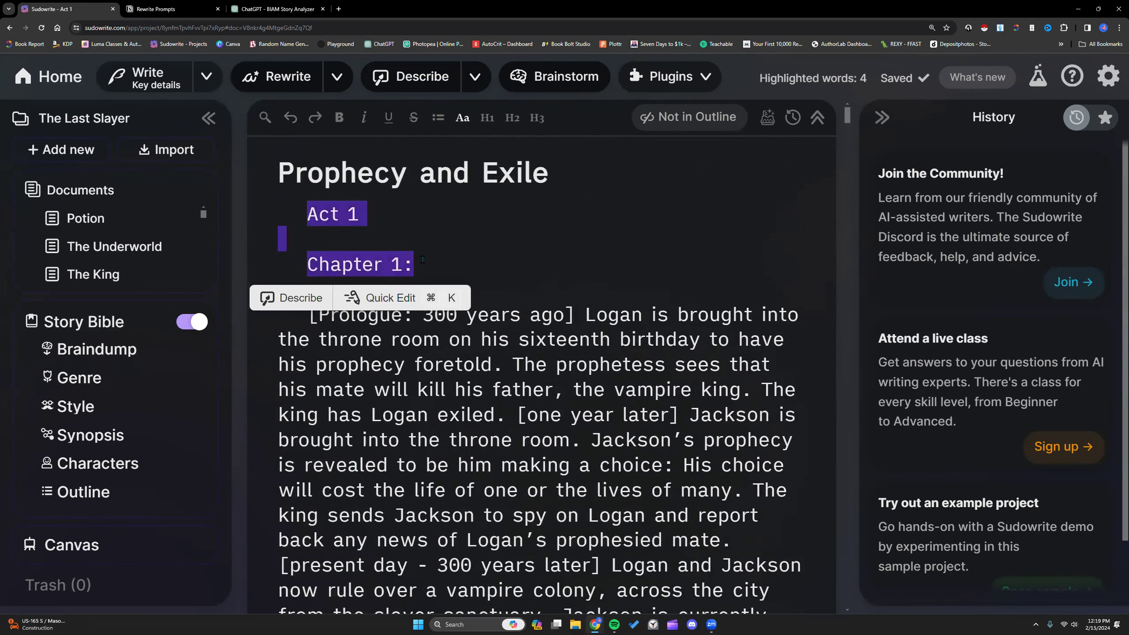
{"action": "key", "text": "BackSpace"}
{"action": "scroll", "coordinate": [334, 367], "scroll_direction": "down", "scroll_amount": 8}
{"action": "key", "text": "BackSpace"}
{"action": "key", "text": "BackSpace"}
{"action": "key", "text": "BackSpace"}
{"action": "key", "text": "BackSpace"}
{"action": "key", "text": "BackSpace"}
Step: Delete the heading and extra blank lines above the paragraph beginning "He takes her to the vampire colony"
{"action": "scroll", "coordinate": [334, 374], "scroll_direction": "down", "scroll_amount": 5}
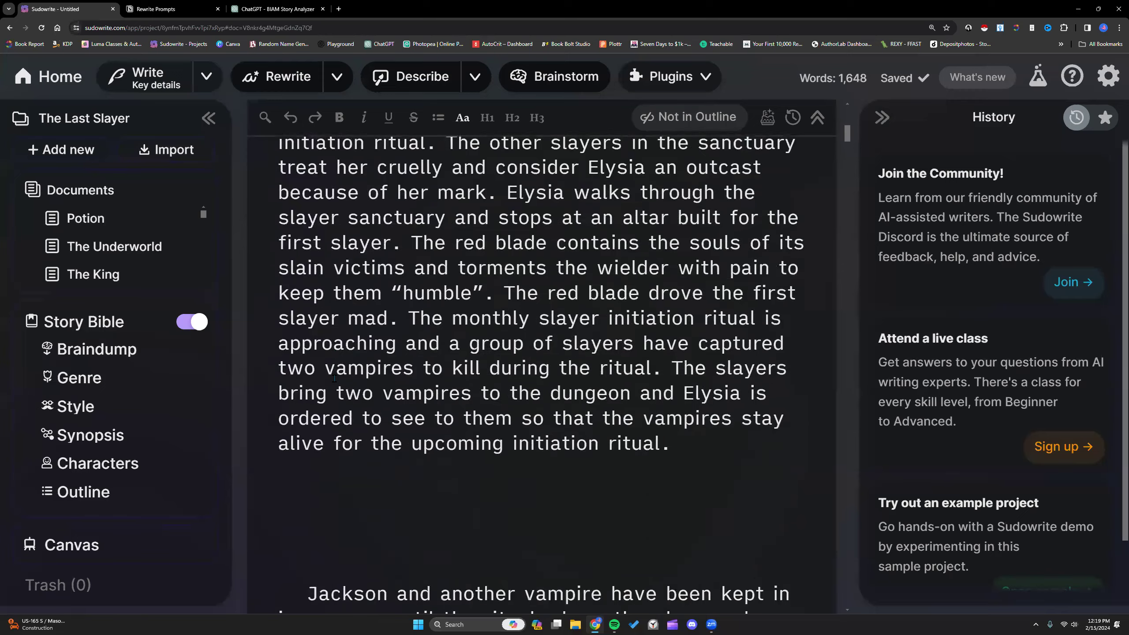
{"action": "scroll", "coordinate": [334, 378], "scroll_direction": "down", "scroll_amount": 15}
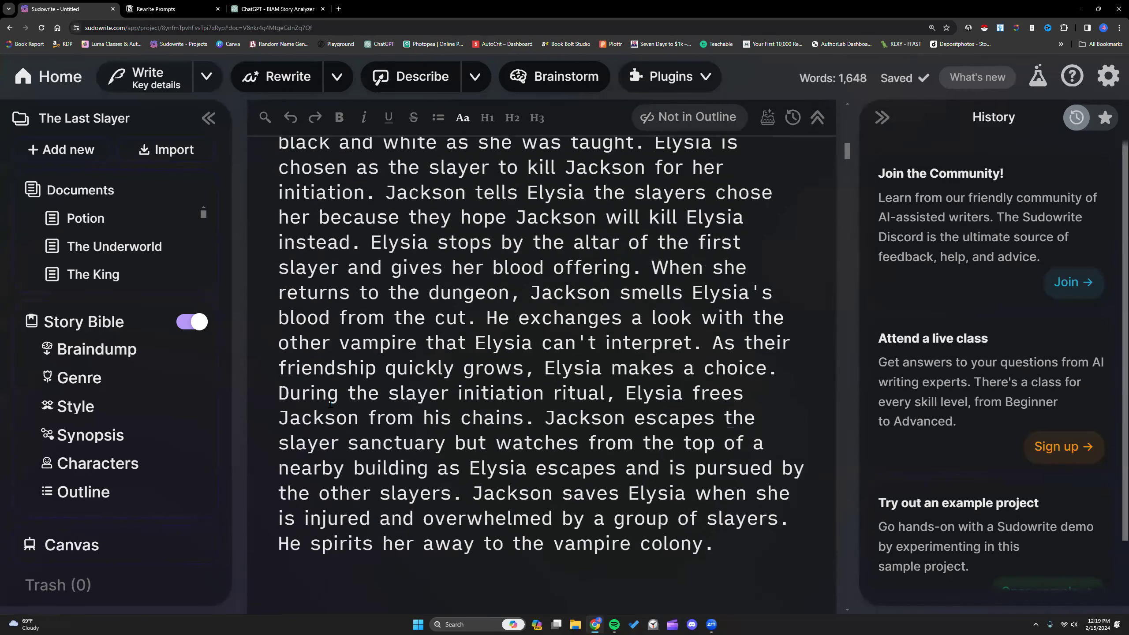
{"action": "scroll", "coordinate": [331, 404], "scroll_direction": "down", "scroll_amount": 5}
{"action": "triple_click", "coordinate": [330, 450]}
{"action": "key", "text": "BackSpace"}
{"action": "key", "text": "BackSpace"}
{"action": "key", "text": "BackSpace"}
{"action": "key", "text": "BackSpace"}
{"action": "key", "text": "BackSpace"}
{"action": "key", "text": "BackSpace"}
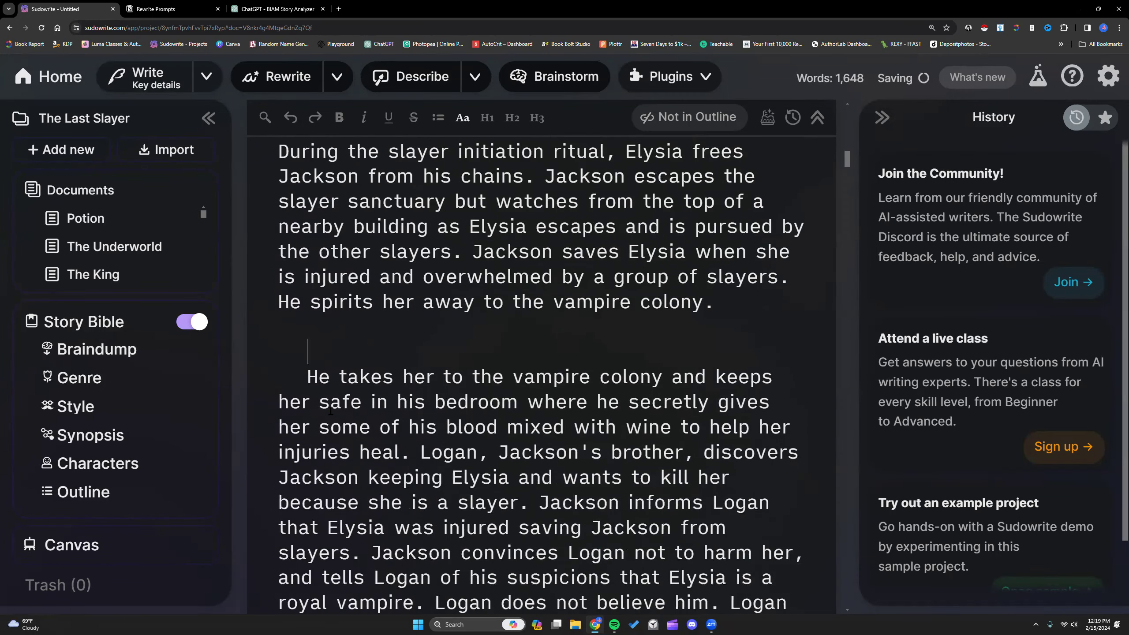
Step: Delete the headings before and after the paragraph beginning "The vampires in the colony are not happy"
{"action": "scroll", "coordinate": [330, 411], "scroll_direction": "down", "scroll_amount": 3}
{"action": "scroll", "coordinate": [407, 332], "scroll_direction": "down", "scroll_amount": 8}
{"action": "triple_click", "coordinate": [307, 247]}
{"action": "key", "text": "BackSpace"}
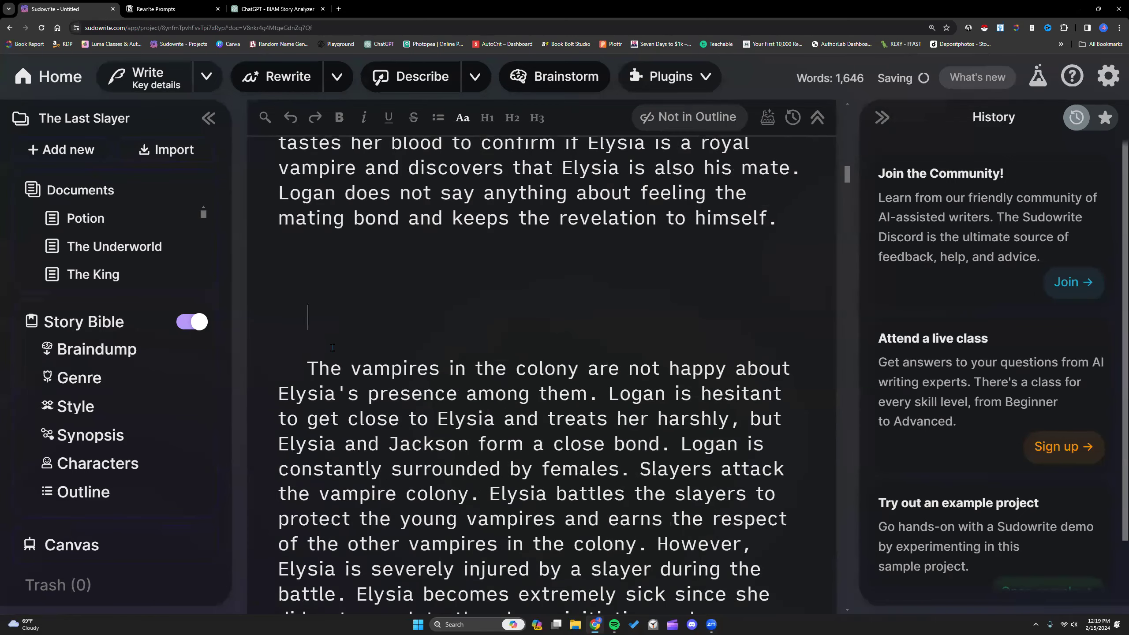
{"action": "scroll", "coordinate": [342, 351], "scroll_direction": "down", "scroll_amount": 7}
{"action": "left_click_drag", "start_coordinate": [307, 329], "coordinate": [386, 383]}
{"action": "key", "text": "BackSpace"}
Step: Delete the "Part 2:" heading above the paragraph beginning "The vampire king finds out a slayer is staying"
{"action": "scroll", "coordinate": [385, 383], "scroll_direction": "down", "scroll_amount": 11}
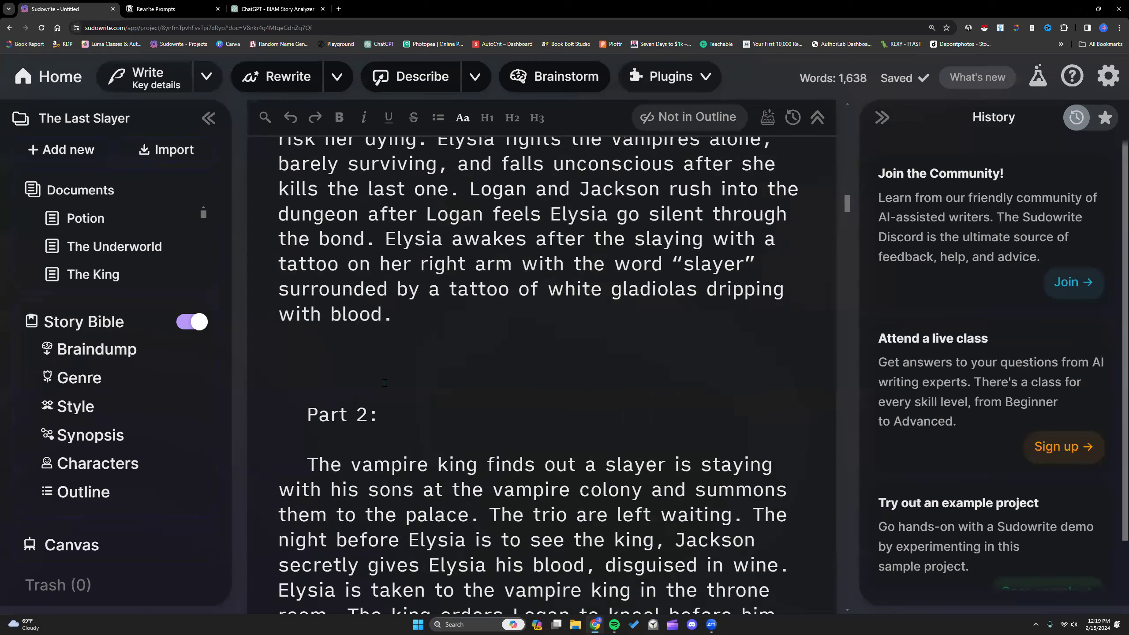
{"action": "scroll", "coordinate": [397, 266], "scroll_direction": "down", "scroll_amount": 3}
{"action": "left_click_drag", "start_coordinate": [381, 259], "coordinate": [307, 256]}
{"action": "key", "text": "BackSpace"}
{"action": "key", "text": "BackSpace"}
Step: Delete the heading and blank lines above the paragraph beginning "The Prophetess goes to Jackson's room"
{"action": "scroll", "coordinate": [379, 348], "scroll_direction": "down", "scroll_amount": 4}
{"action": "scroll", "coordinate": [379, 349], "scroll_direction": "down", "scroll_amount": 7}
{"action": "left_click_drag", "start_coordinate": [379, 378], "coordinate": [280, 349]}
{"action": "key", "text": "BackSpace"}
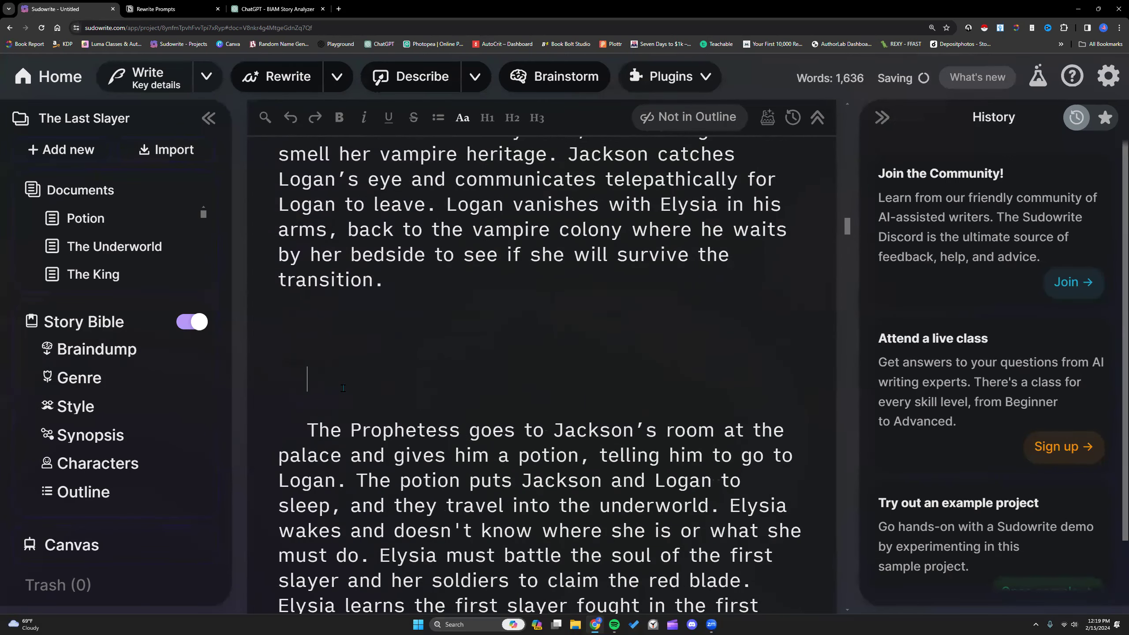
{"action": "key", "text": "BackSpace"}
{"action": "key", "text": "BackSpace"}
{"action": "key", "text": "BackSpace"}
{"action": "key", "text": "BackSpace"}
Step: Delete the "SECTION 4 - Climax and Conclusion:" and "Part 1:" headings above the paragraph beginning "Jackson binds Elysia's throat"
{"action": "scroll", "coordinate": [355, 393], "scroll_direction": "down", "scroll_amount": 12}
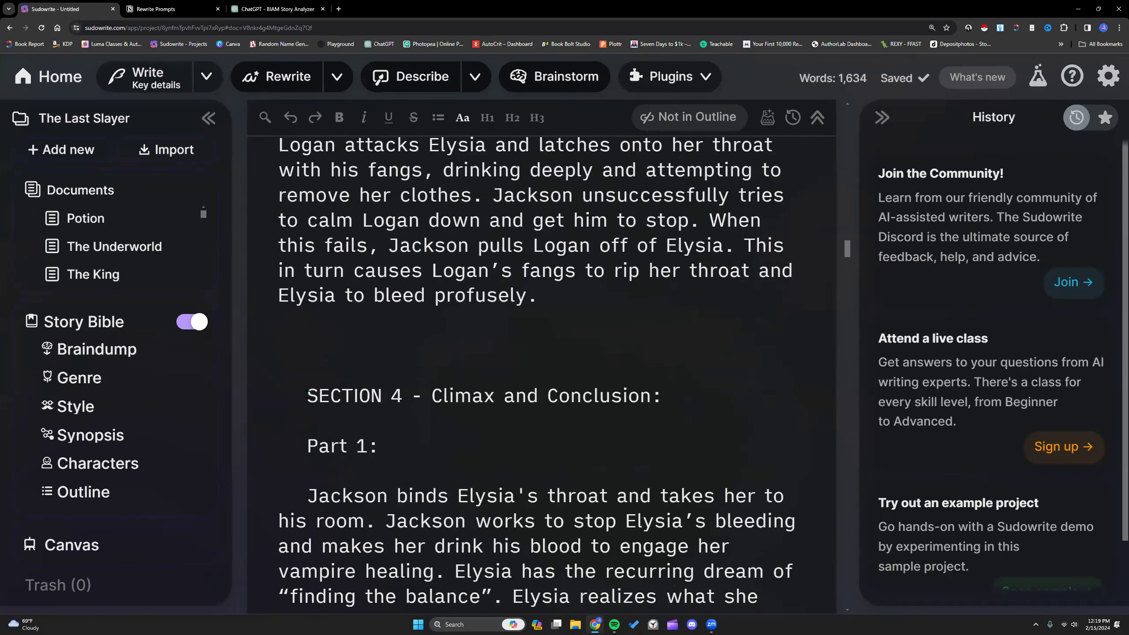
{"action": "left_click_drag", "start_coordinate": [403, 441], "coordinate": [285, 365]}
{"action": "key", "text": "BackSpace"}
{"action": "key", "text": "BackSpace"}
{"action": "key", "text": "BackSpace"}
Step: Delete the "Part 2:" heading and blank lines above the paragraph beginning "Elysia trains with Logan and Jackson"
{"action": "scroll", "coordinate": [374, 401], "scroll_direction": "down", "scroll_amount": 8}
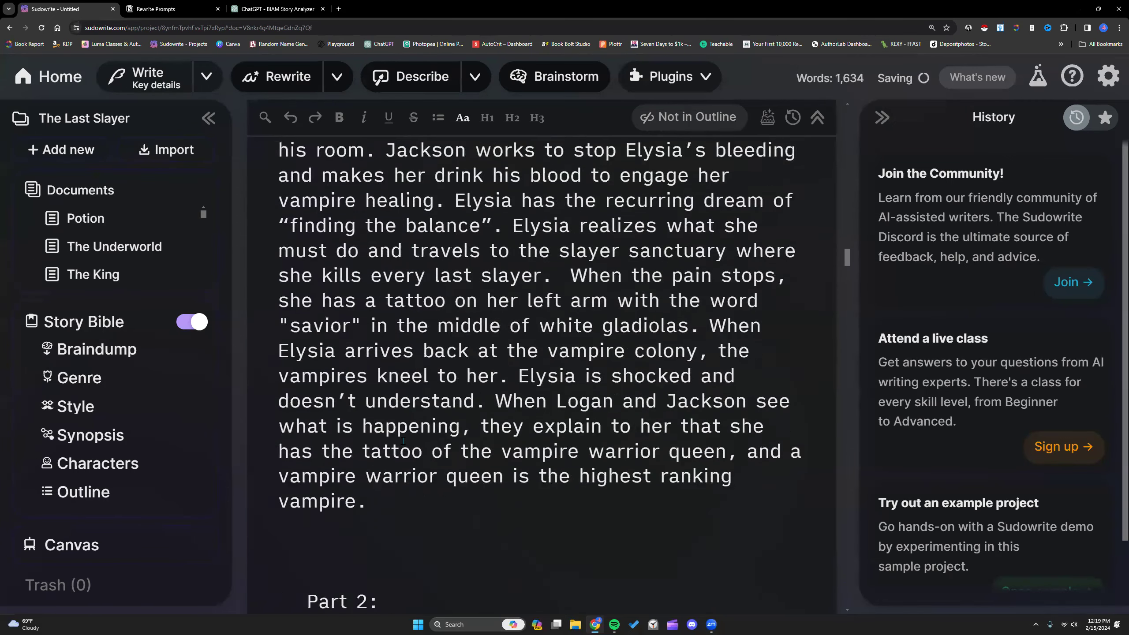
{"action": "left_click_drag", "start_coordinate": [382, 426], "coordinate": [366, 426]}
{"action": "key", "text": "BackSpace"}
{"action": "key", "text": "BackSpace"}
{"action": "key", "text": "BackSpace"}
{"action": "key", "text": "BackSpace"}
{"action": "key", "text": "BackSpace"}
{"action": "key", "text": "BackSpace"}
{"action": "key", "text": "BackSpace"}
Step: Delete the "Part 3:" heading and blank lines above the paragraph beginning "Jackson and Logan are summoned back"
{"action": "scroll", "coordinate": [389, 345], "scroll_direction": "down", "scroll_amount": 8}
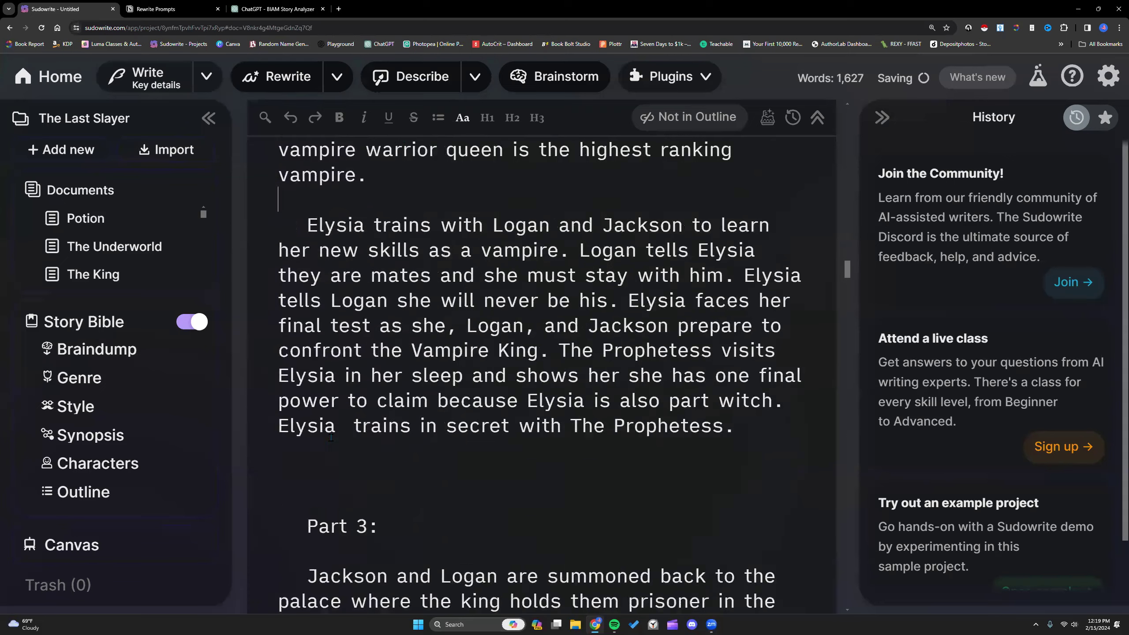
{"action": "left_click_drag", "start_coordinate": [388, 346], "coordinate": [307, 323]}
{"action": "key", "text": "BackSpace"}
{"action": "key", "text": "BackSpace"}
{"action": "key", "text": "BackSpace"}
{"action": "key", "text": "BackSpace"}
{"action": "key", "text": "BackSpace"}
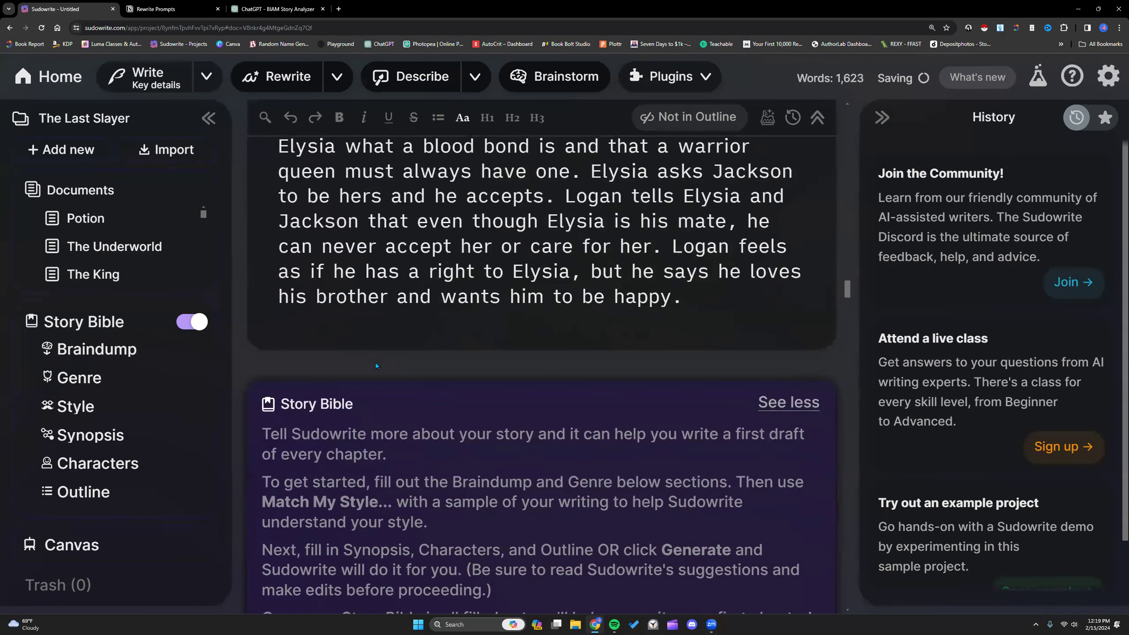
Step: Review the cleaned outline, select all of its text and look through the available plugins
{"action": "scroll", "coordinate": [503, 340], "scroll_direction": "up", "scroll_amount": 10}
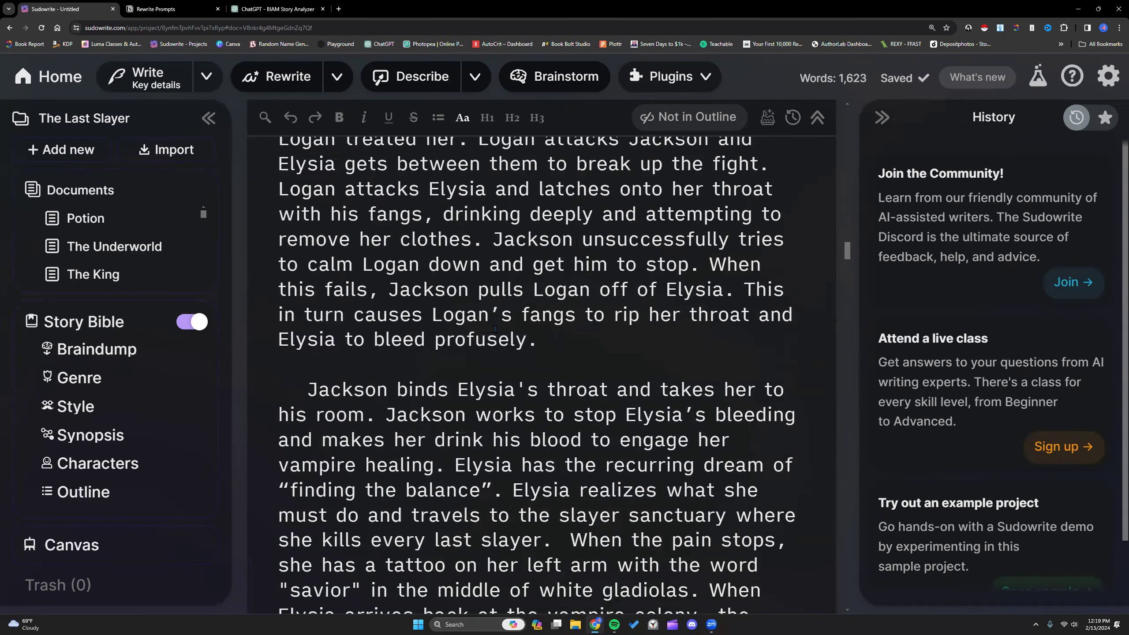
{"action": "scroll", "coordinate": [763, 262], "scroll_direction": "up", "scroll_amount": 11}
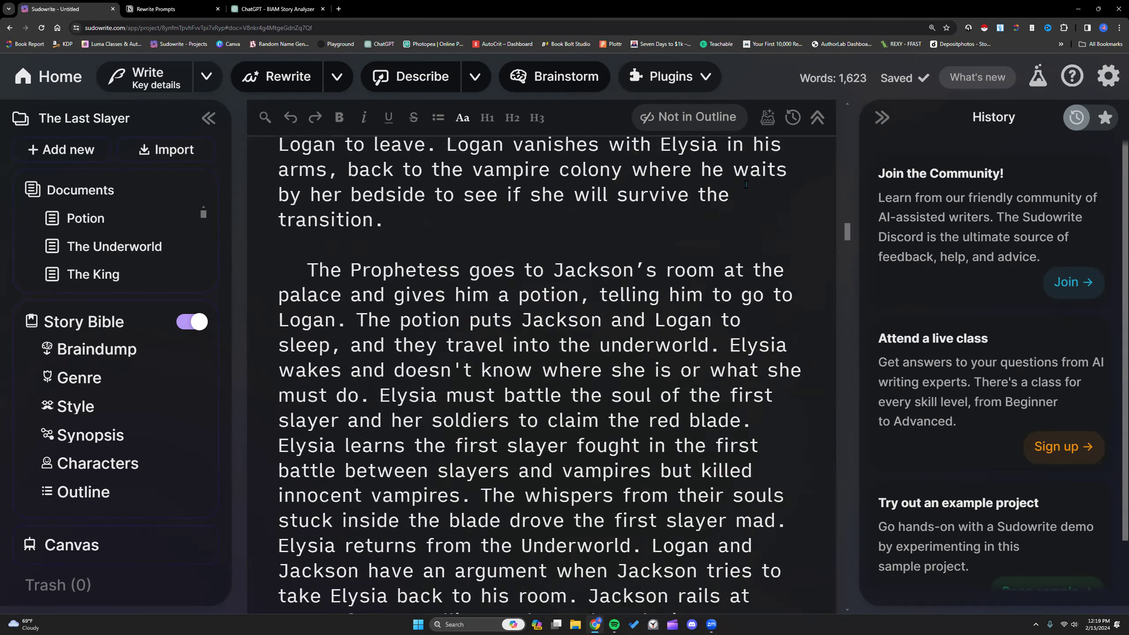
{"action": "key", "text": "ctrl+a"}
{"action": "left_click", "coordinate": [671, 76]}
{"action": "scroll", "coordinate": [703, 268], "scroll_direction": "down", "scroll_amount": 6}
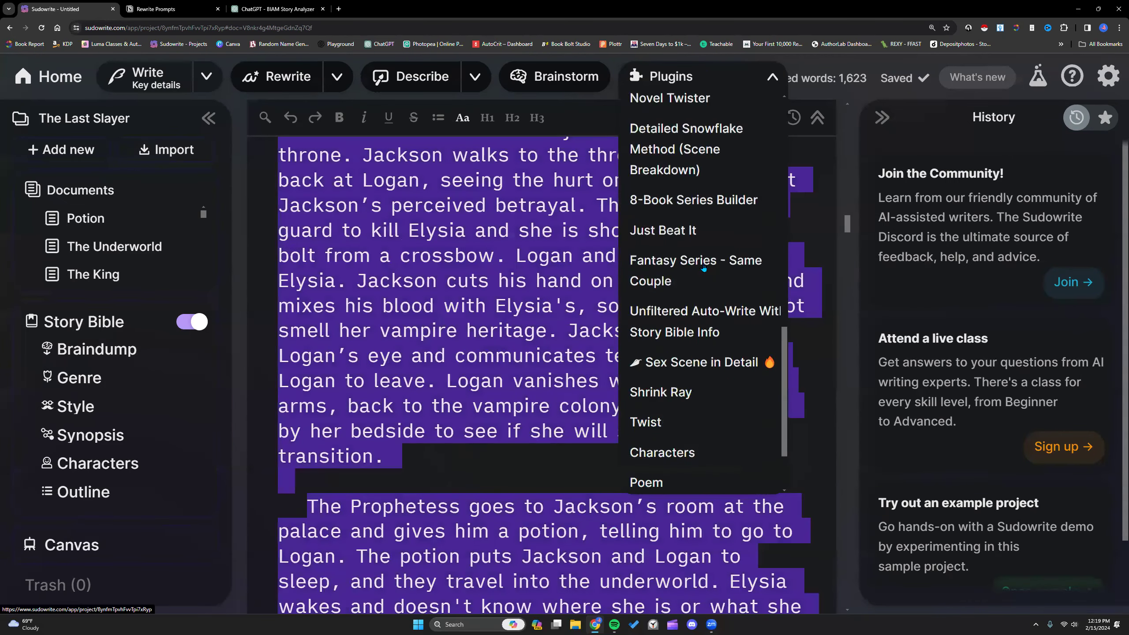
{"action": "scroll", "coordinate": [700, 276], "scroll_direction": "up", "scroll_amount": 2}
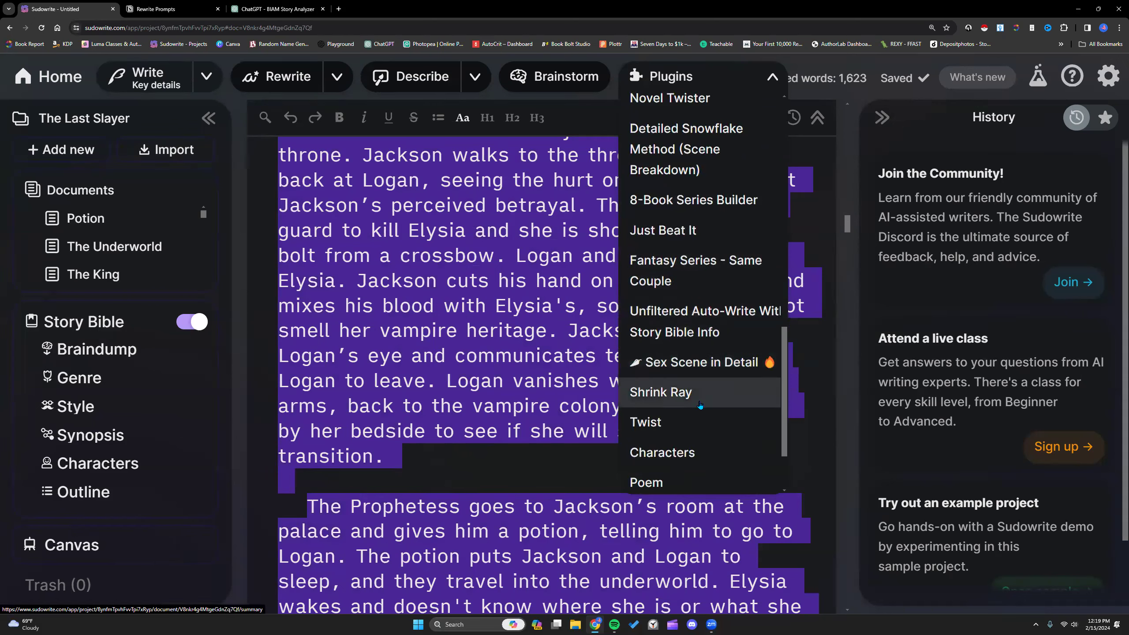
{"action": "scroll", "coordinate": [698, 392], "scroll_direction": "down", "scroll_amount": 2}
{"action": "scroll", "coordinate": [698, 389], "scroll_direction": "up", "scroll_amount": 5}
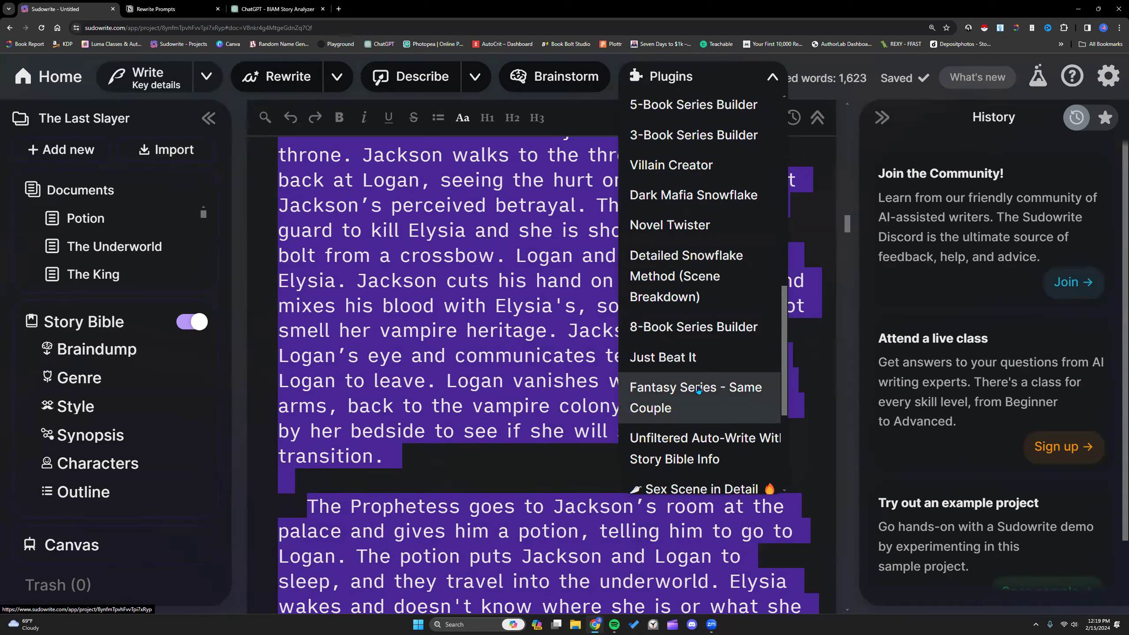
{"action": "scroll", "coordinate": [698, 390], "scroll_direction": "up", "scroll_amount": 3}
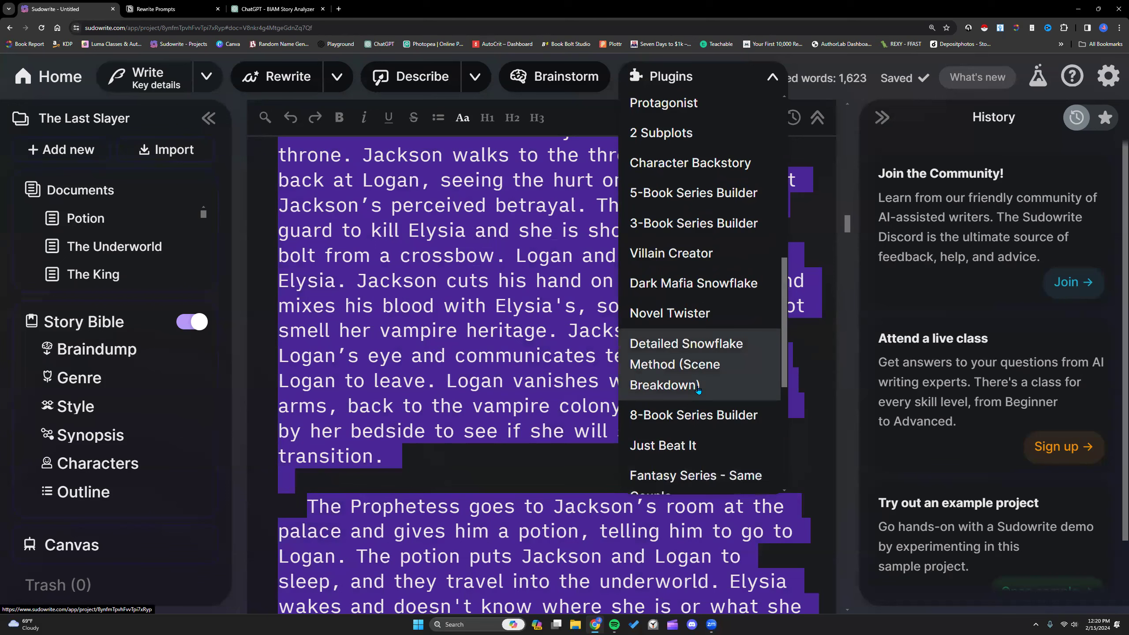
{"action": "scroll", "coordinate": [698, 390], "scroll_direction": "up", "scroll_amount": 1}
{"action": "scroll", "coordinate": [698, 390], "scroll_direction": "up", "scroll_amount": 3}
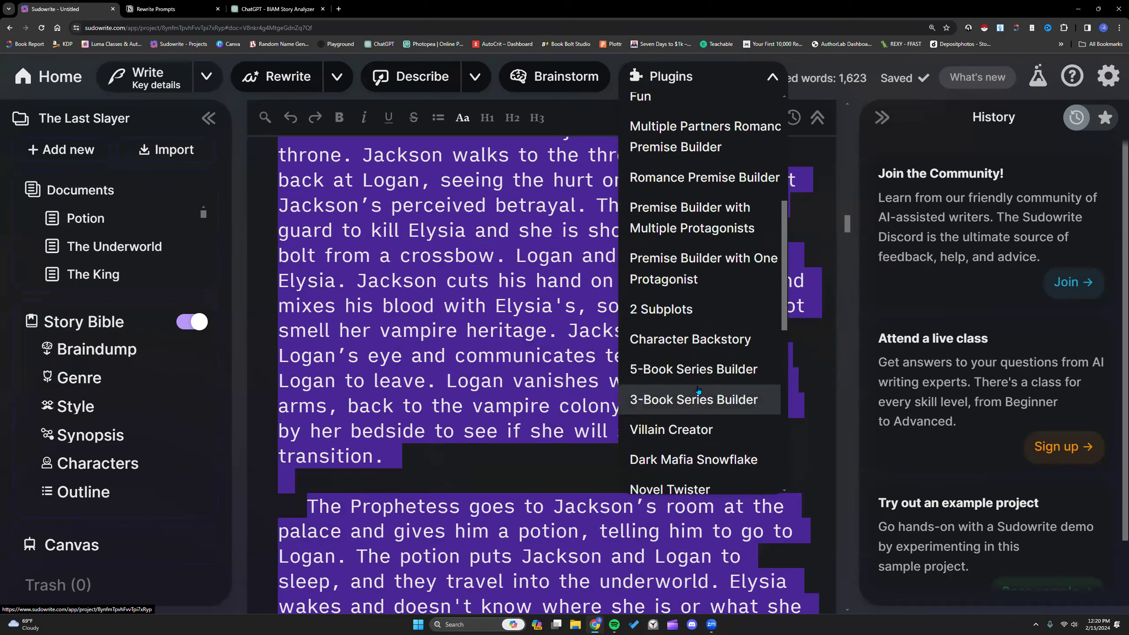
{"action": "scroll", "coordinate": [698, 390], "scroll_direction": "down", "scroll_amount": 4}
{"action": "left_click", "coordinate": [507, 330]}
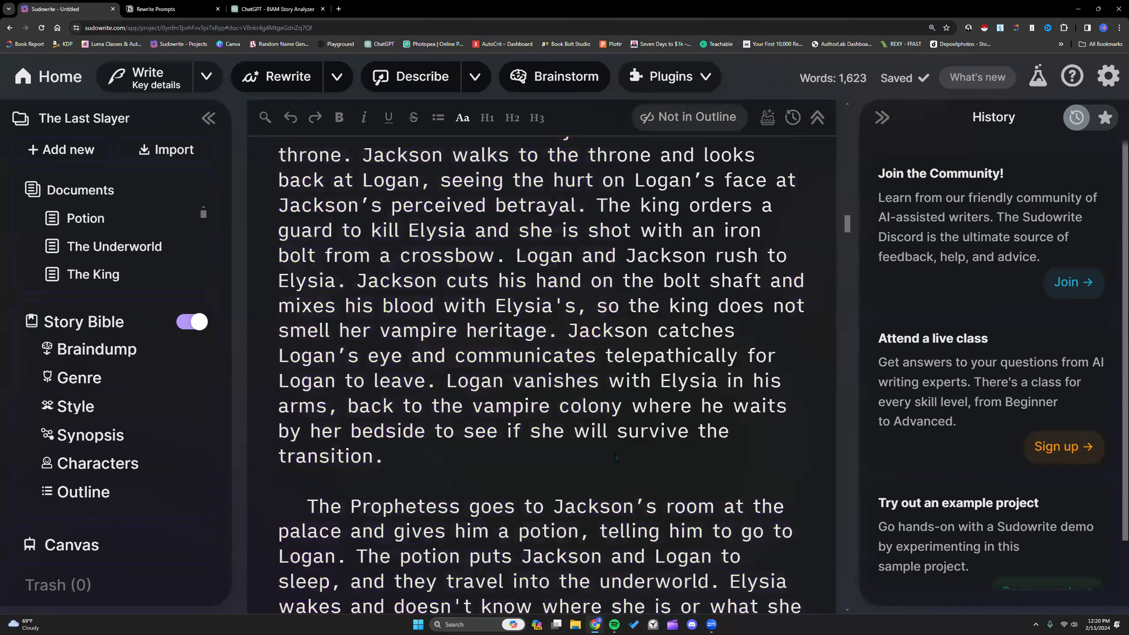
Step: Copy the entire cleaned outline from the document
{"action": "key", "text": "ctrl+a"}
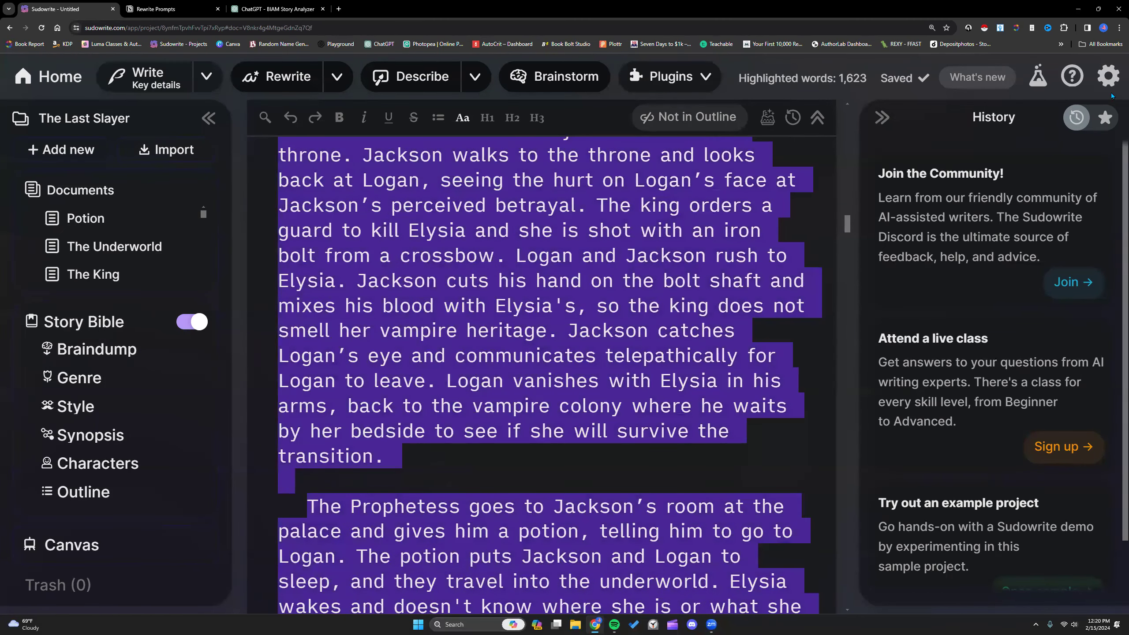
{"action": "left_click", "coordinate": [339, 8]}
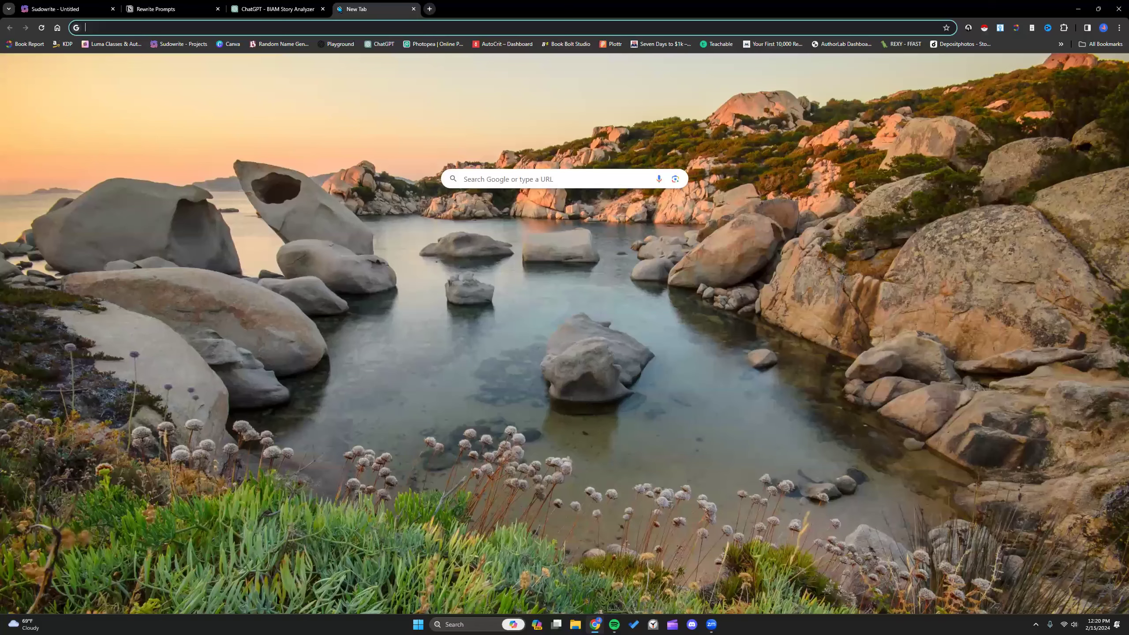
{"action": "right_click", "coordinate": [365, 9]}
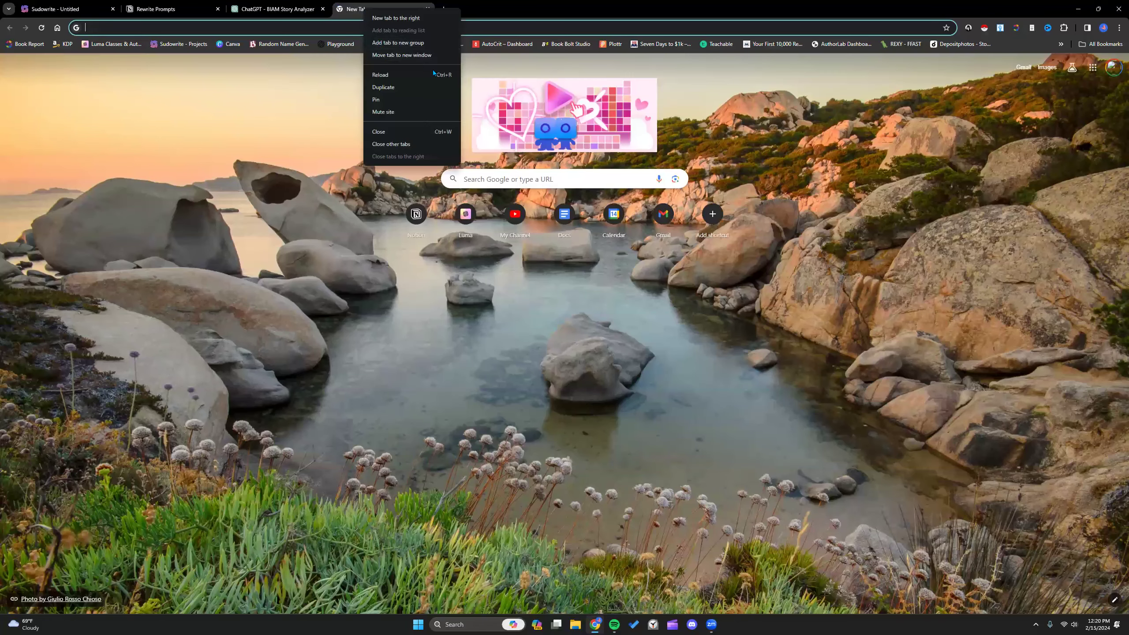
{"action": "left_click", "coordinate": [1106, 102]}
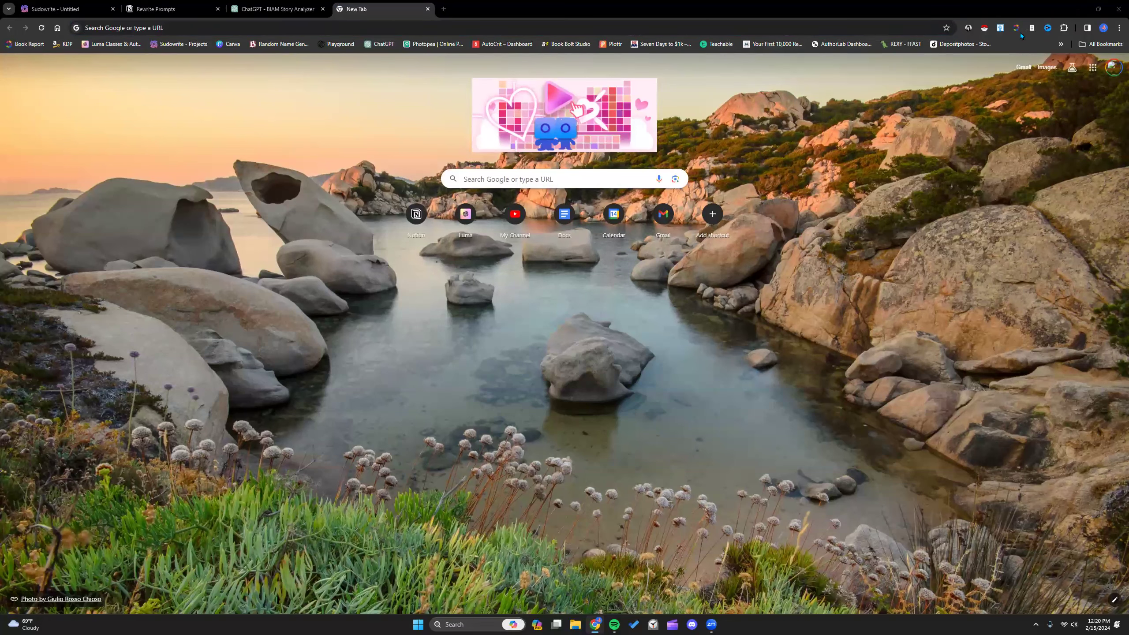
{"action": "left_click", "coordinate": [1106, 46]}
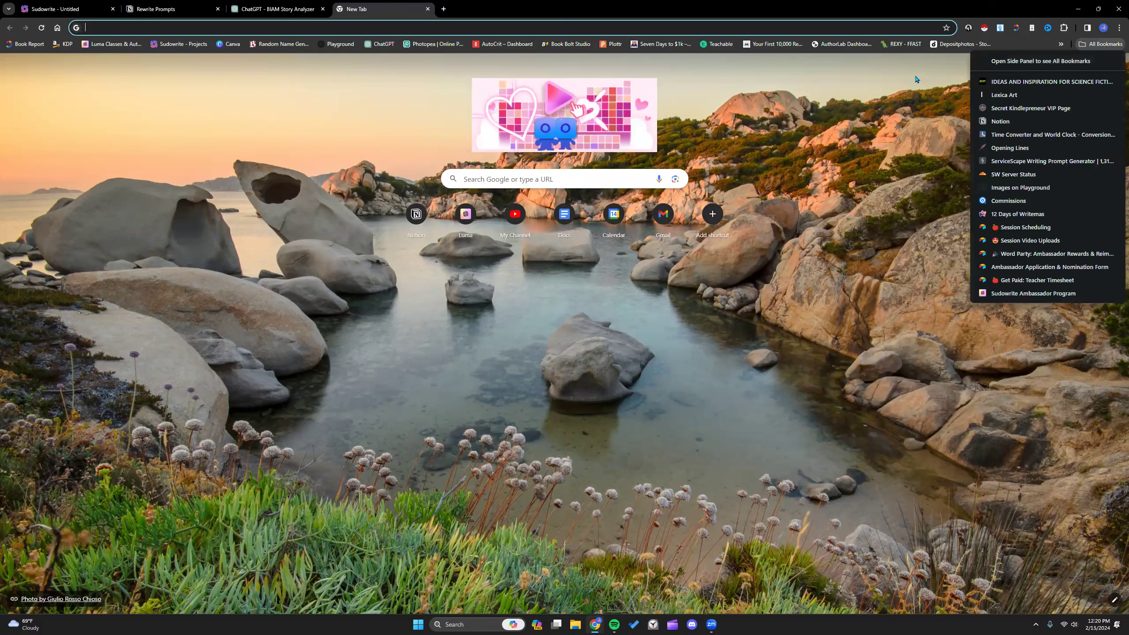
{"action": "left_click", "coordinate": [857, 24]}
{"action": "right_click", "coordinate": [391, 9]}
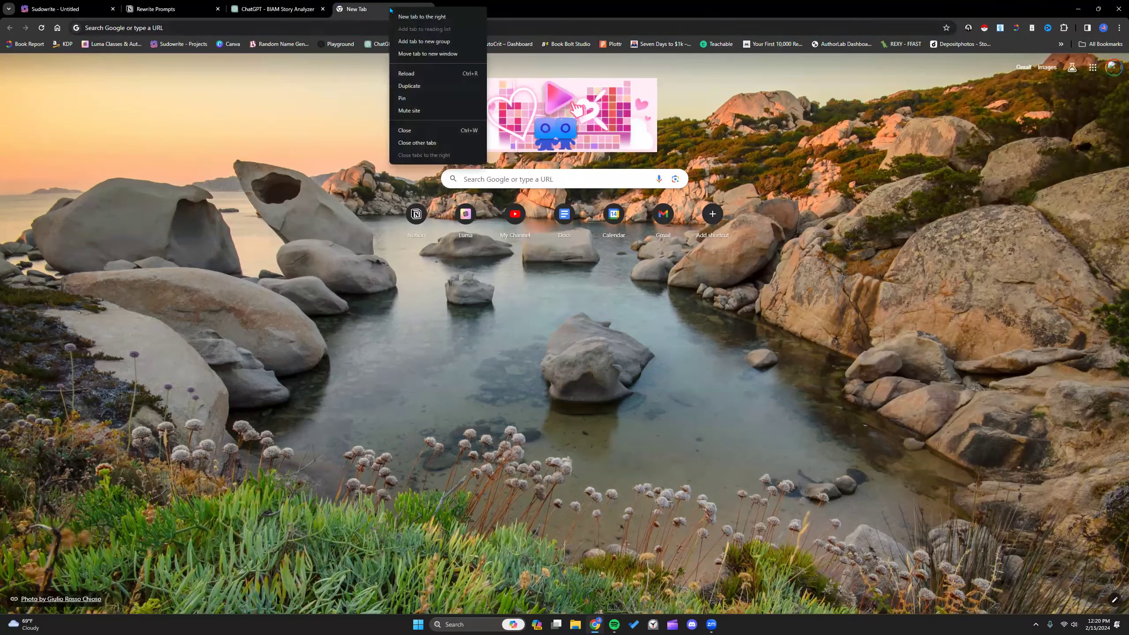
Step: Open an incognito browser window and start a Google sign-in to Sudowrite
{"action": "left_click", "coordinate": [1118, 28]}
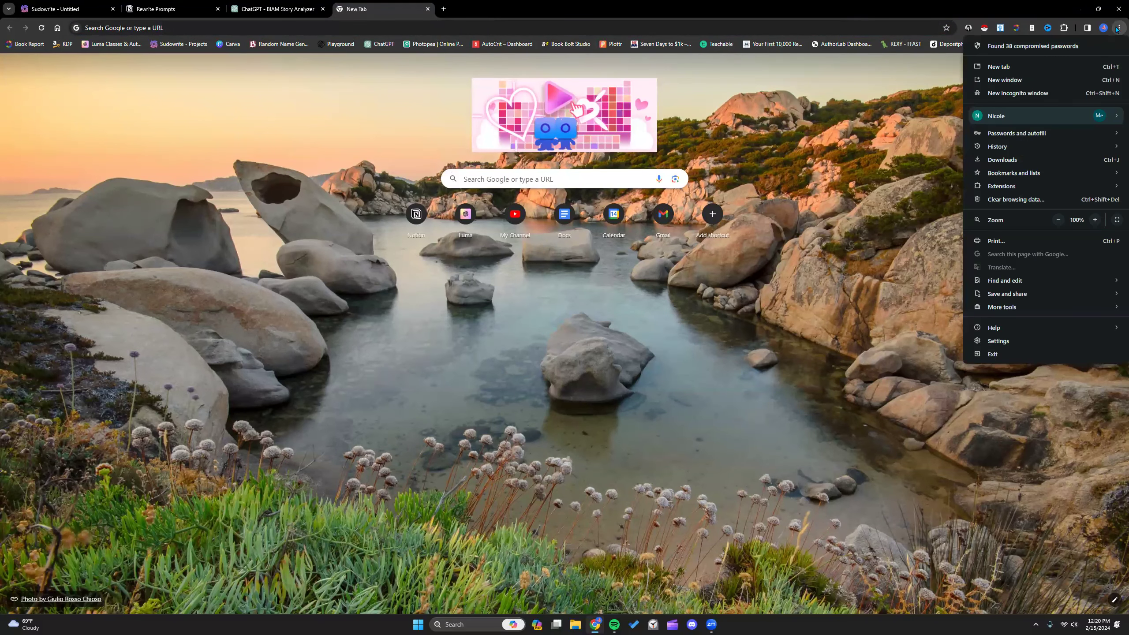
{"action": "left_click", "coordinate": [1018, 93]}
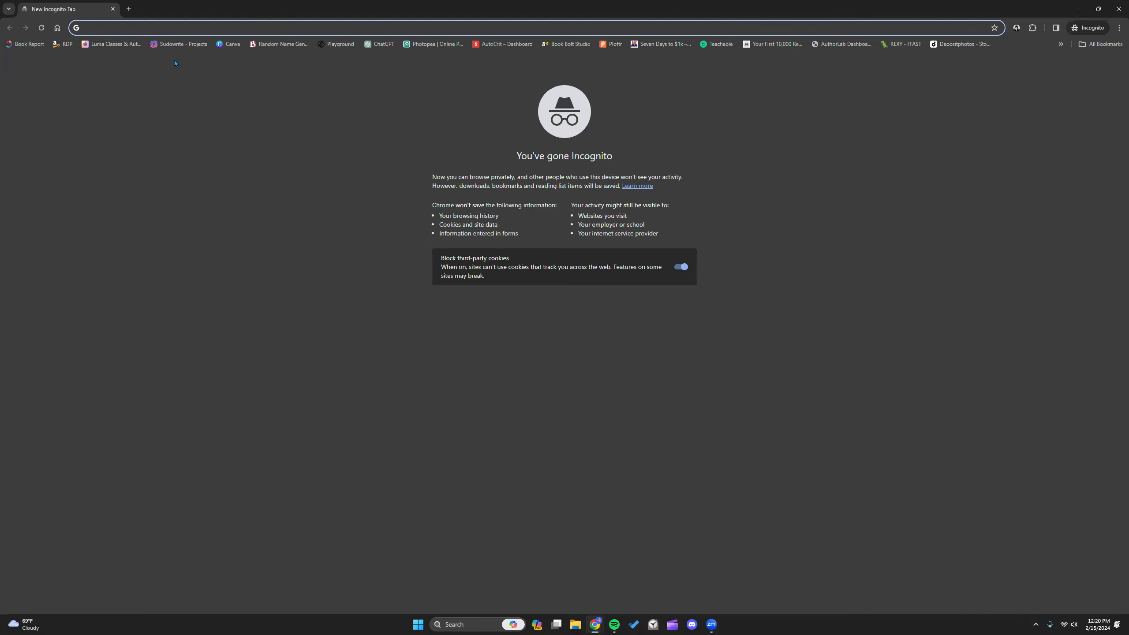
{"action": "left_click", "coordinate": [177, 43]}
{"action": "left_click", "coordinate": [502, 276]}
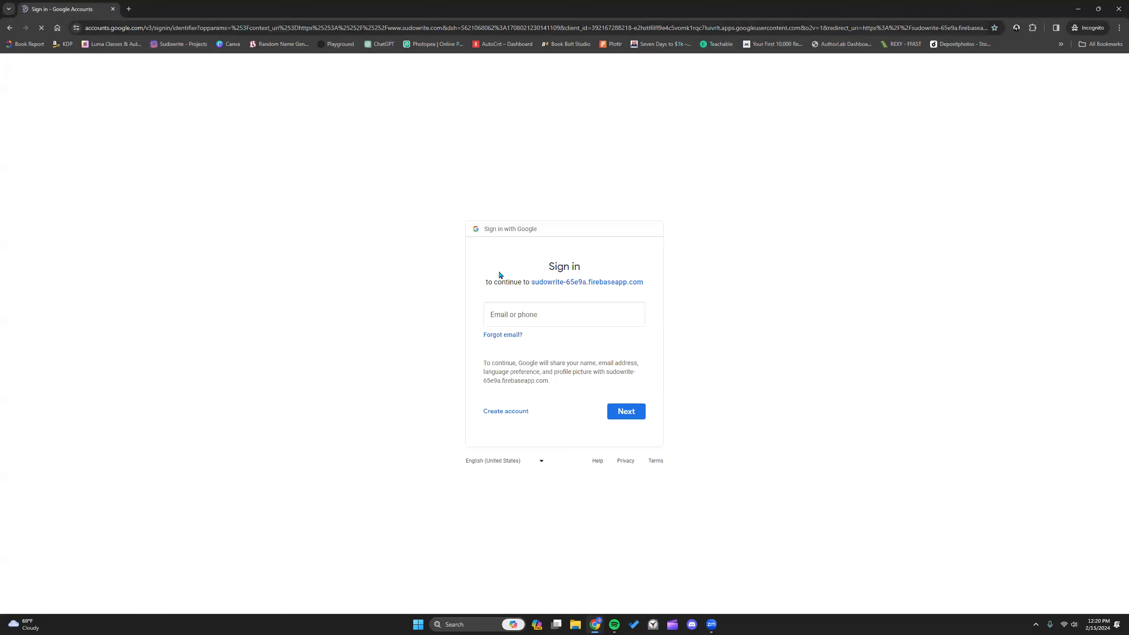
Step: Sign in by entering the Google account's e-mail address and password
{"action": "type", "text": "coah"}
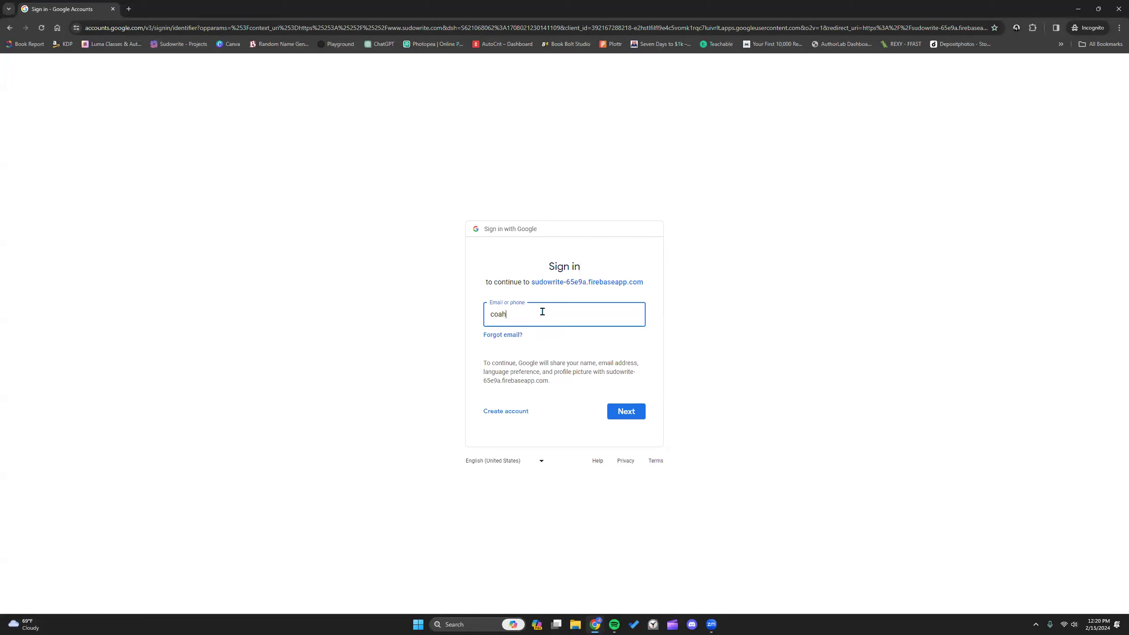
{"action": "key", "text": "BackSpace"}
{"action": "left_click", "coordinate": [571, 339]}
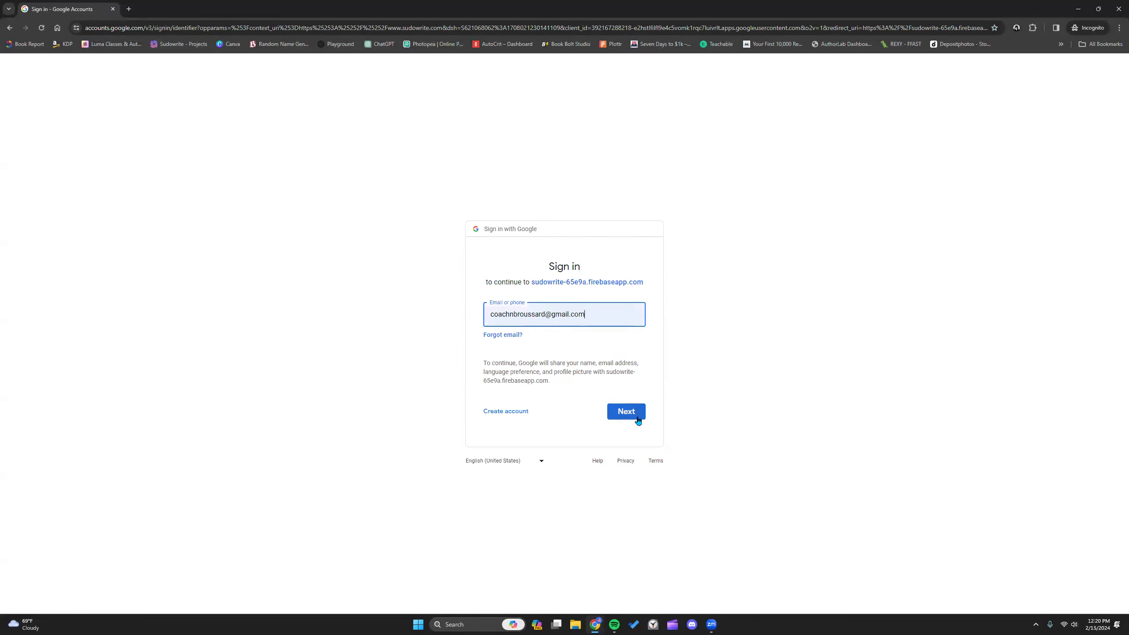
{"action": "left_click", "coordinate": [635, 415]}
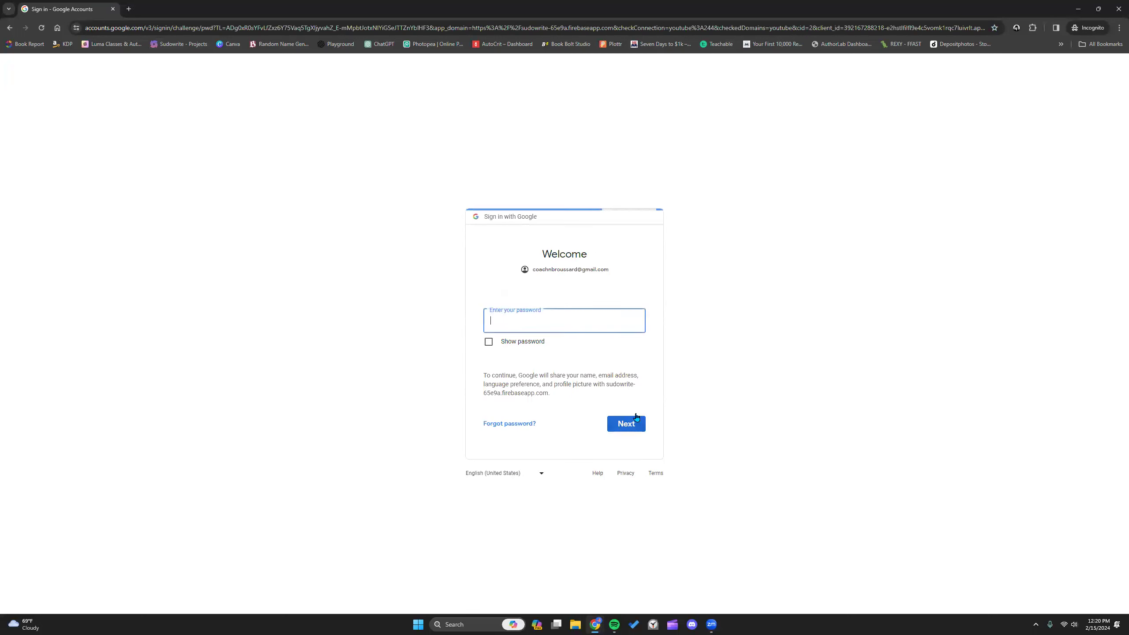
{"action": "type", "text": "•"}
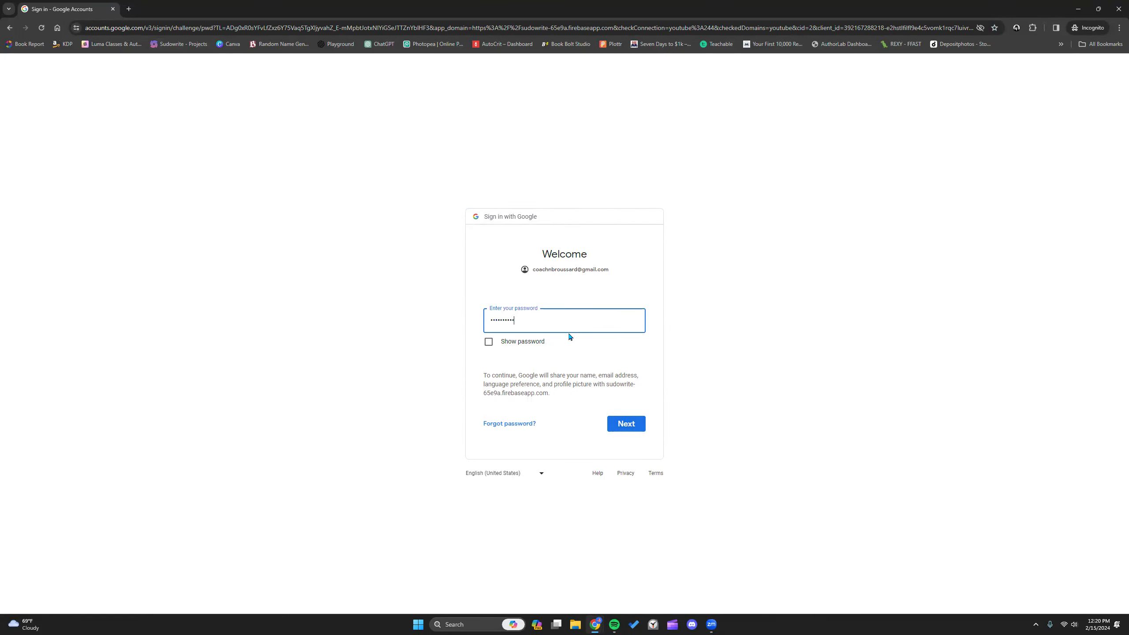
{"action": "left_click", "coordinate": [627, 421]}
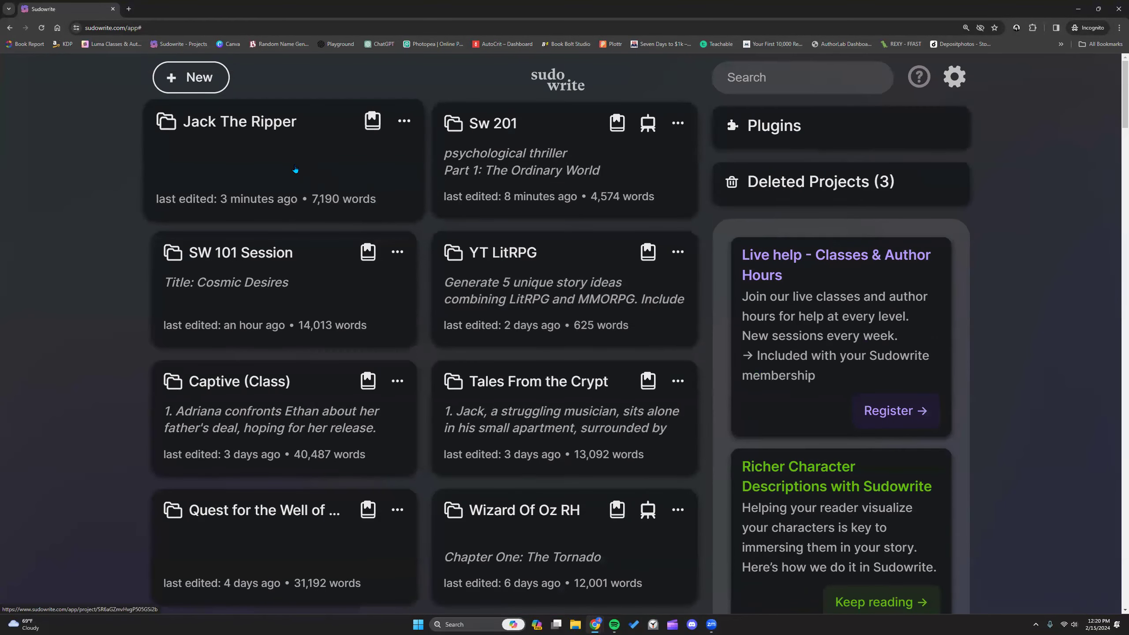
Step: Create a new project and paste the cleaned outline into its untitled document
{"action": "left_click", "coordinate": [208, 79]}
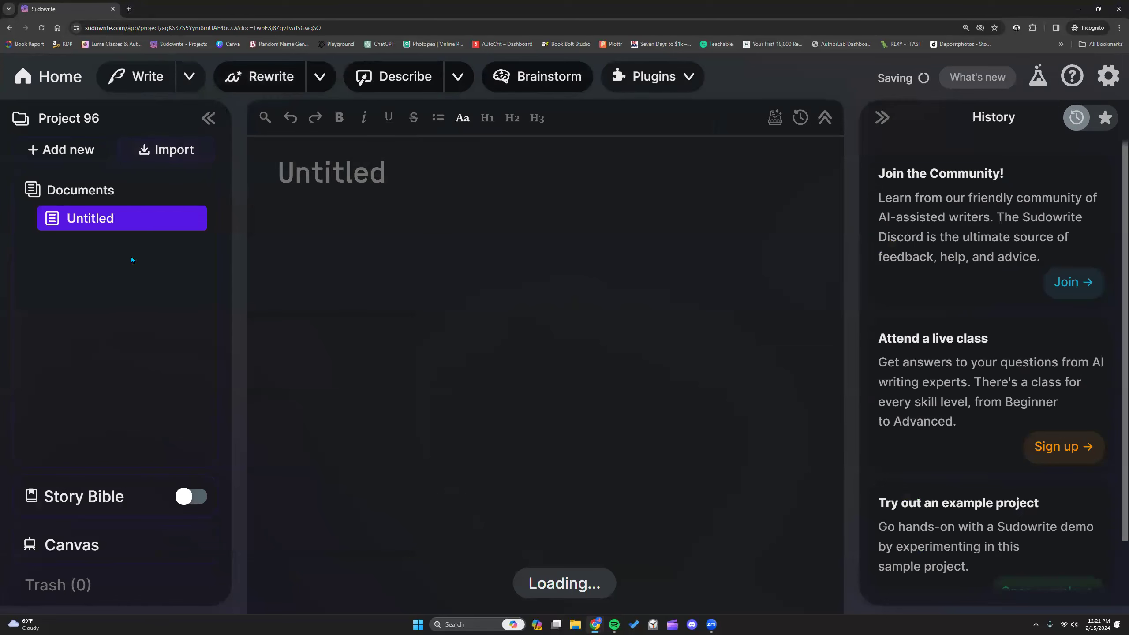
{"action": "left_click", "coordinate": [446, 217]}
{"action": "right_click", "coordinate": [434, 216]}
{"action": "left_click", "coordinate": [456, 295]}
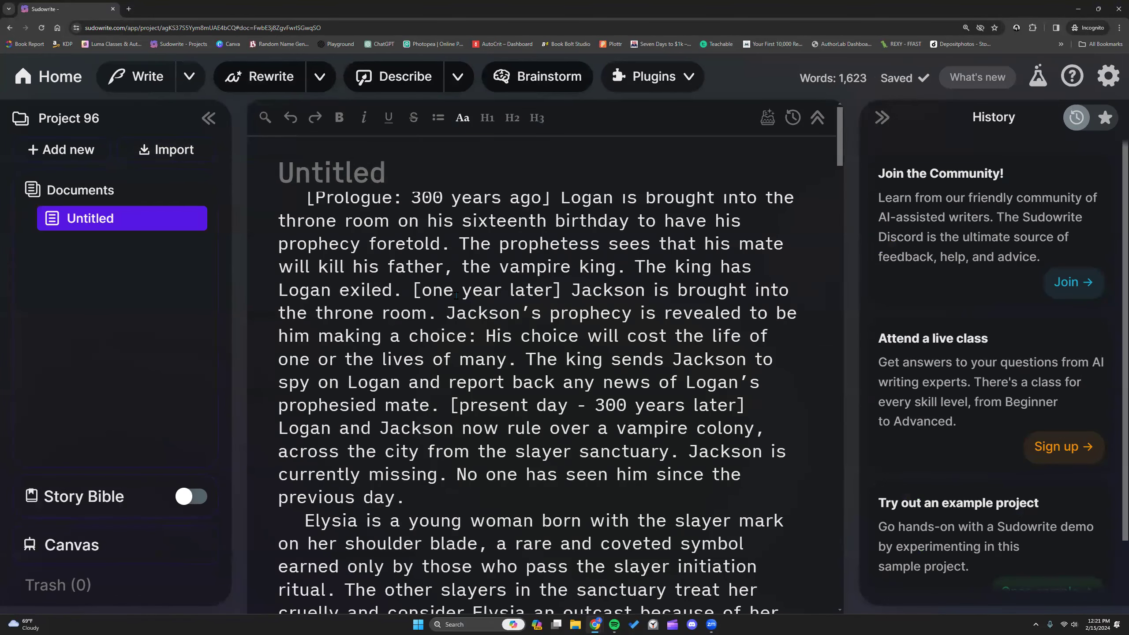
Step: Turn on the Story Bible for the new project and set the genre to "young adult fantasy"
{"action": "left_click", "coordinate": [191, 497]}
{"action": "scroll", "coordinate": [435, 367], "scroll_direction": "down", "scroll_amount": 15}
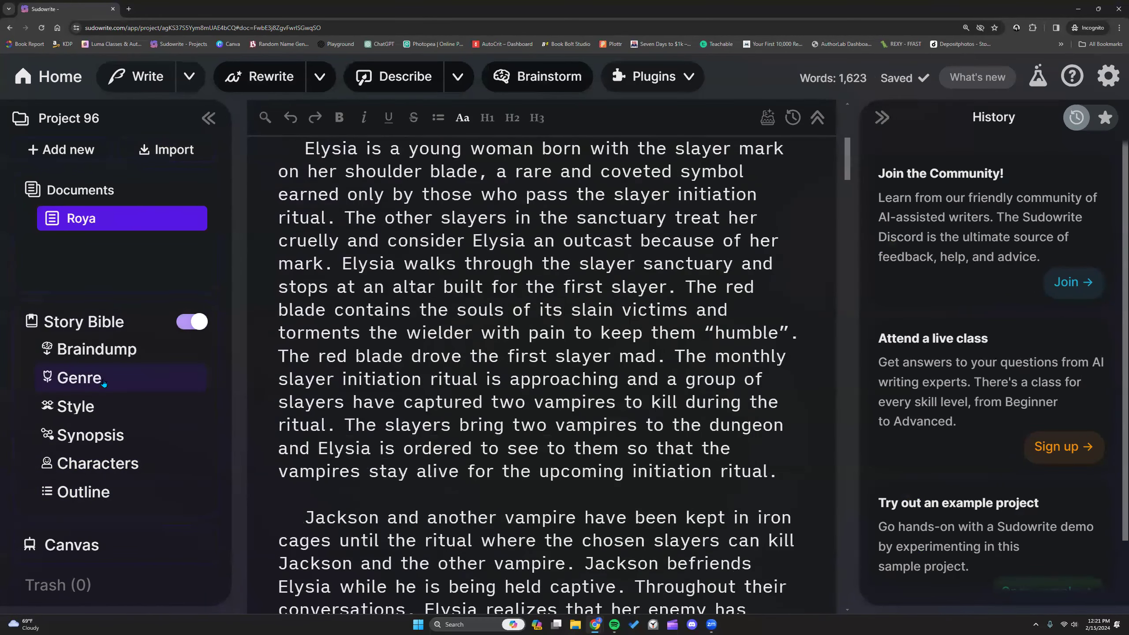
{"action": "left_click", "coordinate": [379, 185]}
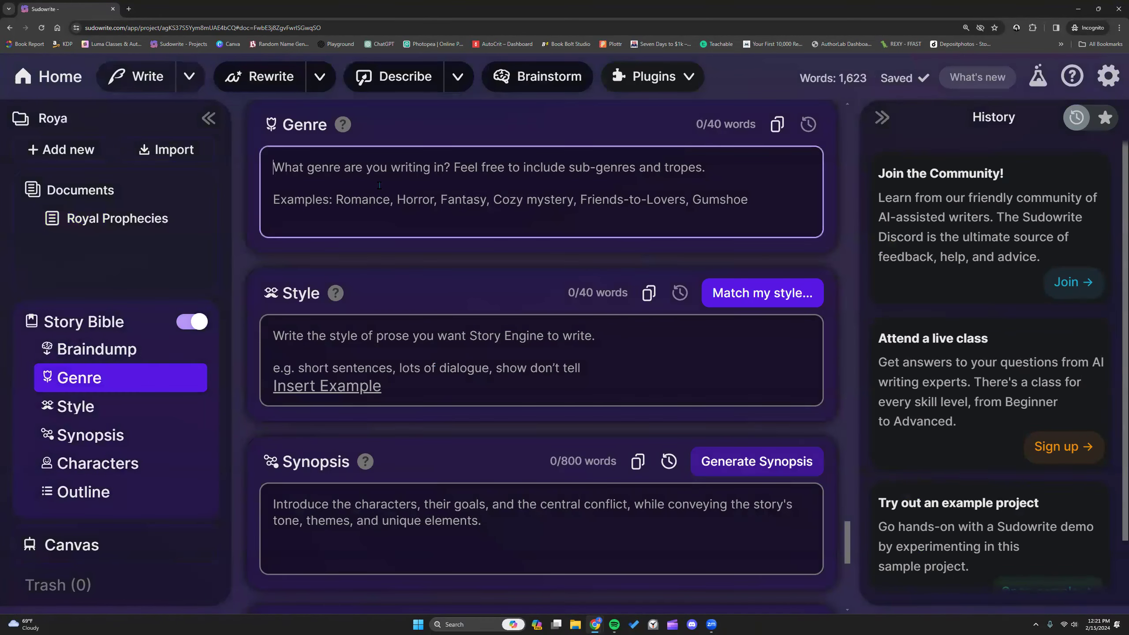
{"action": "type", "text": "young adult fantasy"}
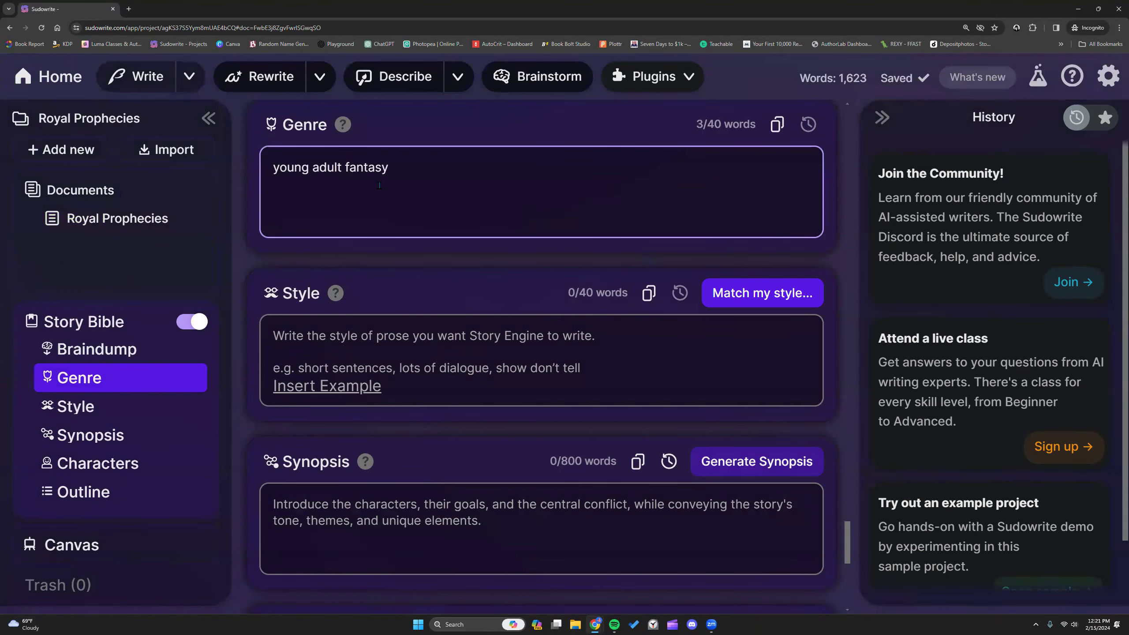
Step: Run the Beat Sheet plugin on the document's entire outline text and widen the History area to fit its output
{"action": "scroll", "coordinate": [380, 185], "scroll_direction": "up", "scroll_amount": 15}
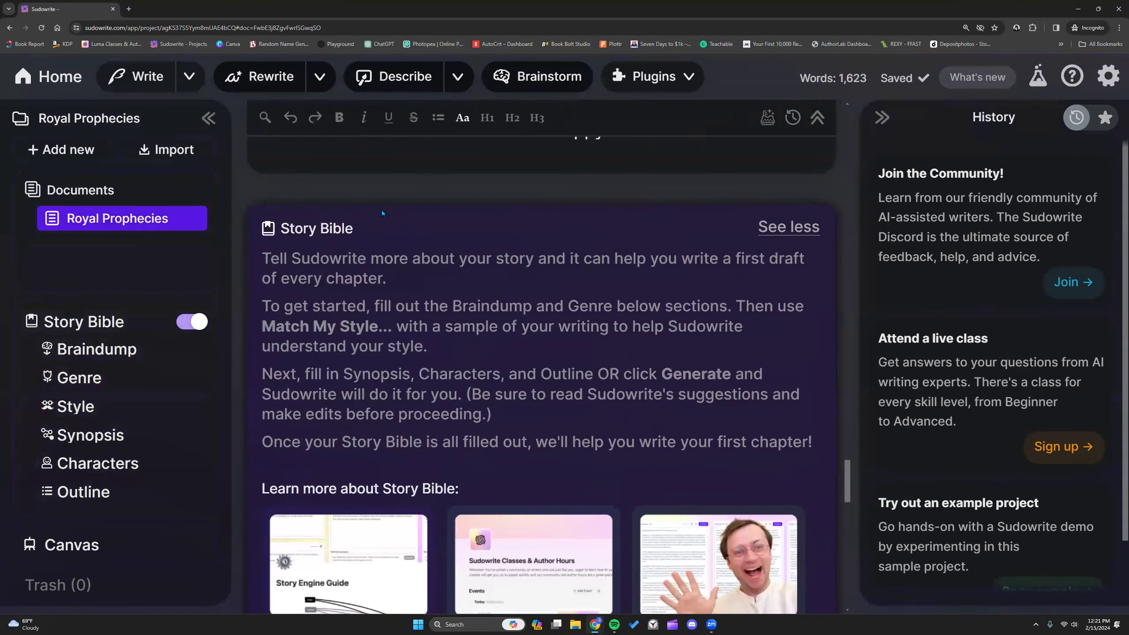
{"action": "key", "text": "ctrl+a"}
{"action": "left_click", "coordinate": [654, 76]}
{"action": "scroll", "coordinate": [689, 312], "scroll_direction": "down", "scroll_amount": 2}
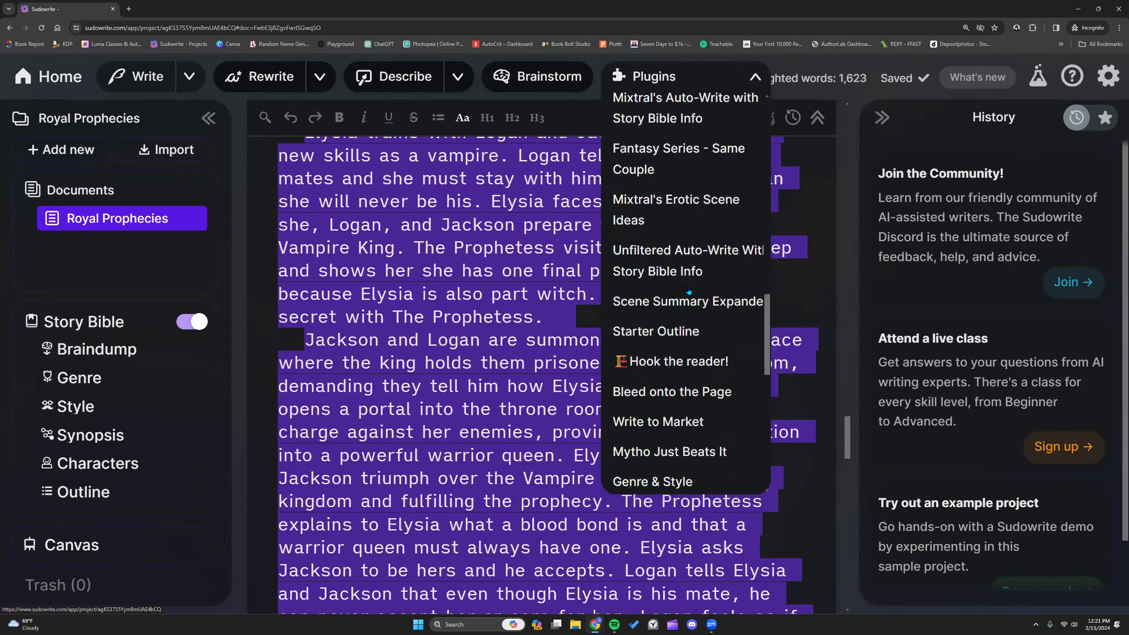
{"action": "scroll", "coordinate": [689, 339], "scroll_direction": "down", "scroll_amount": 2}
{"action": "scroll", "coordinate": [689, 339], "scroll_direction": "down", "scroll_amount": 8}
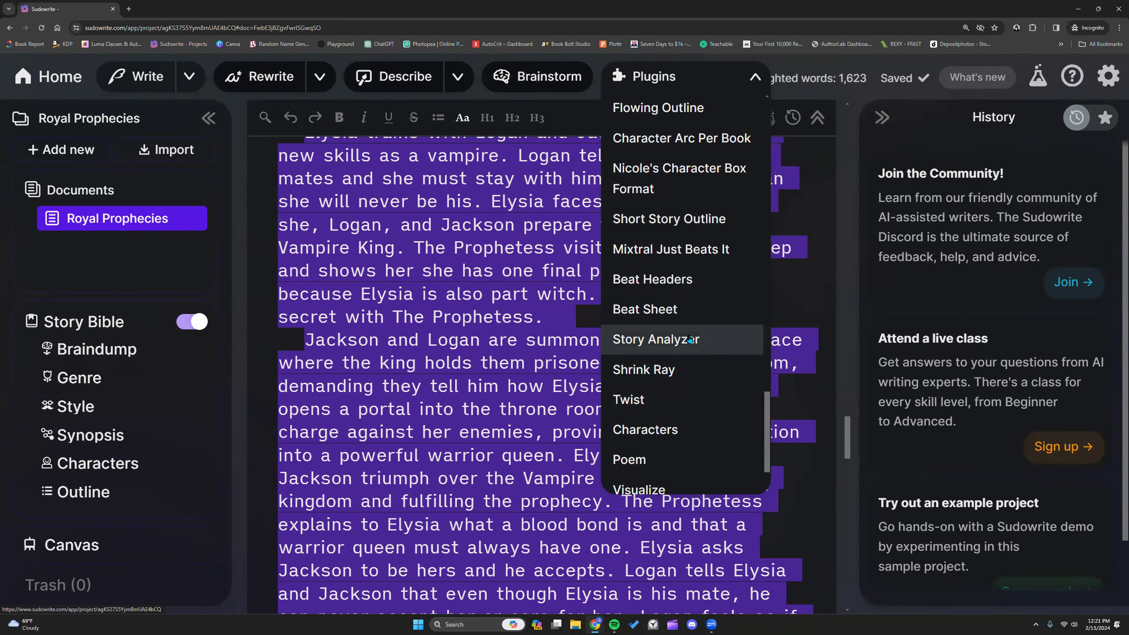
{"action": "scroll", "coordinate": [689, 339], "scroll_direction": "down", "scroll_amount": 2}
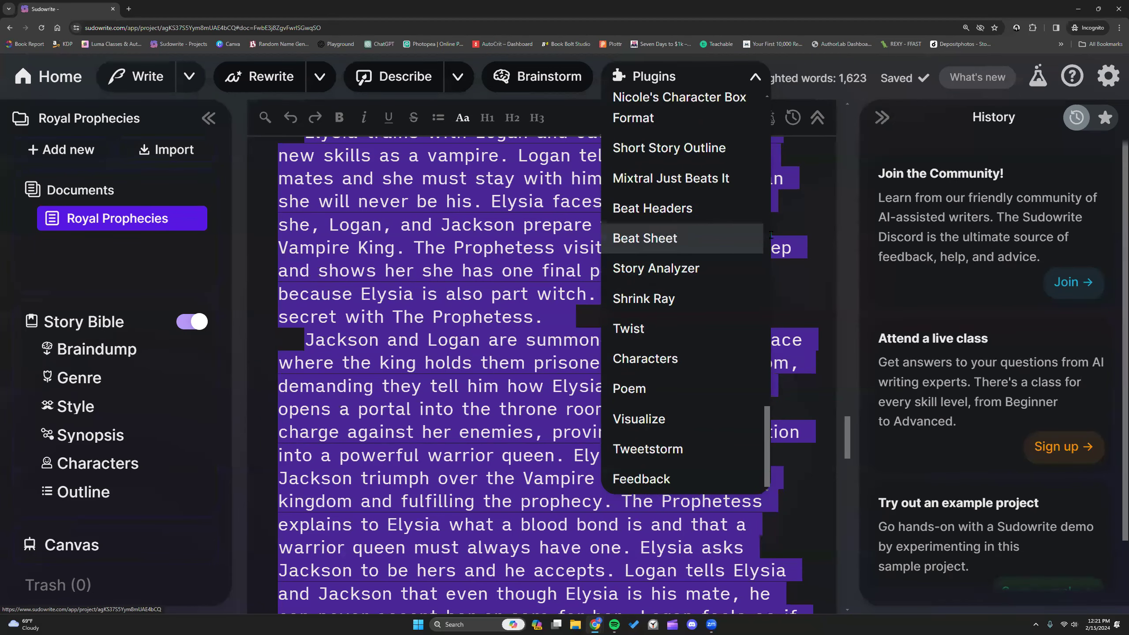
{"action": "left_click", "coordinate": [760, 238]}
{"action": "left_click_drag", "start_coordinate": [862, 262], "coordinate": [549, 263]}
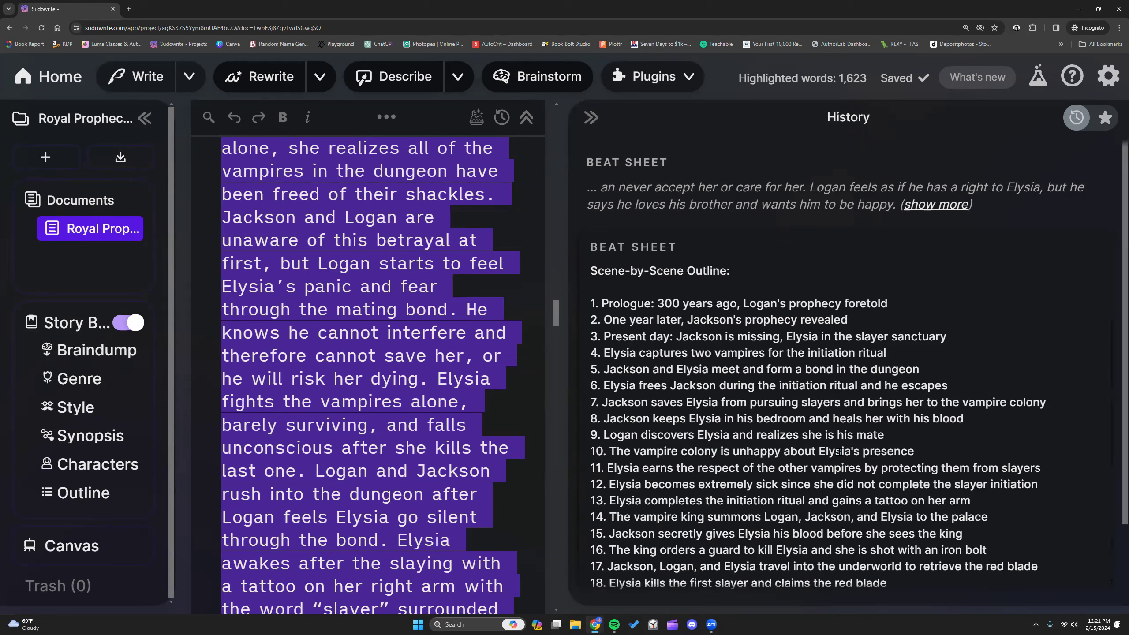
Step: Examine the Beat Sheet output, from the numbered scene-by-scene outline to the Scene 1 prologue's purpose, characters, goals and conflict
{"action": "scroll", "coordinate": [840, 452], "scroll_direction": "down", "scroll_amount": 3}
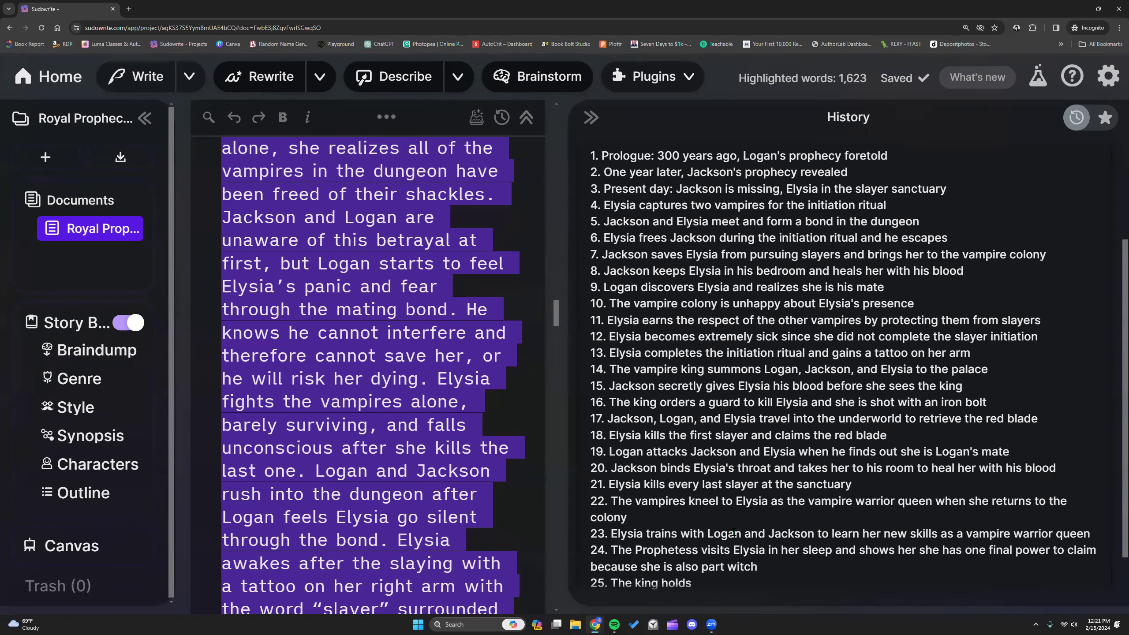
{"action": "scroll", "coordinate": [677, 362], "scroll_direction": "down", "scroll_amount": 2}
{"action": "scroll", "coordinate": [677, 363], "scroll_direction": "up", "scroll_amount": 4}
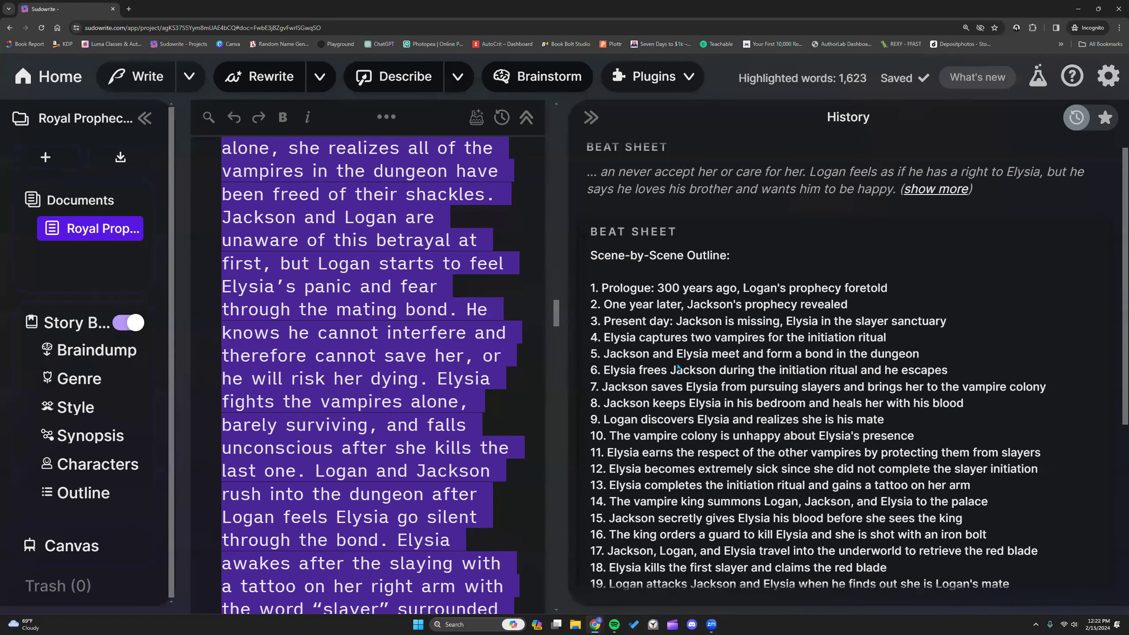
{"action": "scroll", "coordinate": [678, 367], "scroll_direction": "down", "scroll_amount": 1}
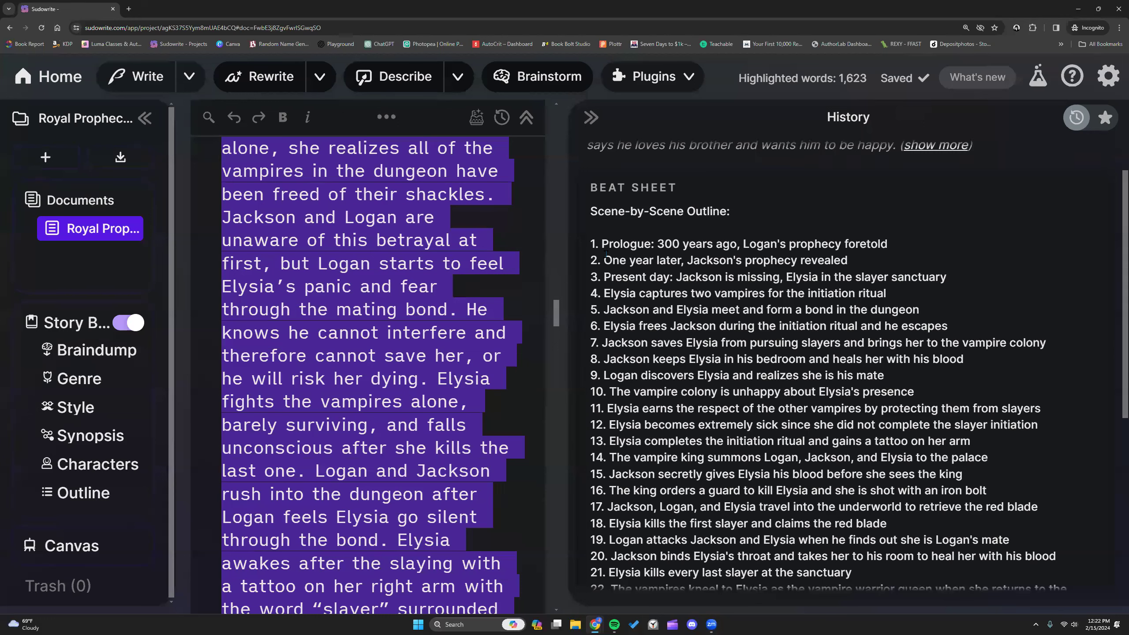
{"action": "left_click_drag", "start_coordinate": [603, 261], "coordinate": [870, 273]}
{"action": "left_click", "coordinate": [946, 274]}
{"action": "scroll", "coordinate": [793, 323], "scroll_direction": "down", "scroll_amount": 3}
{"action": "scroll", "coordinate": [614, 372], "scroll_direction": "down", "scroll_amount": 7}
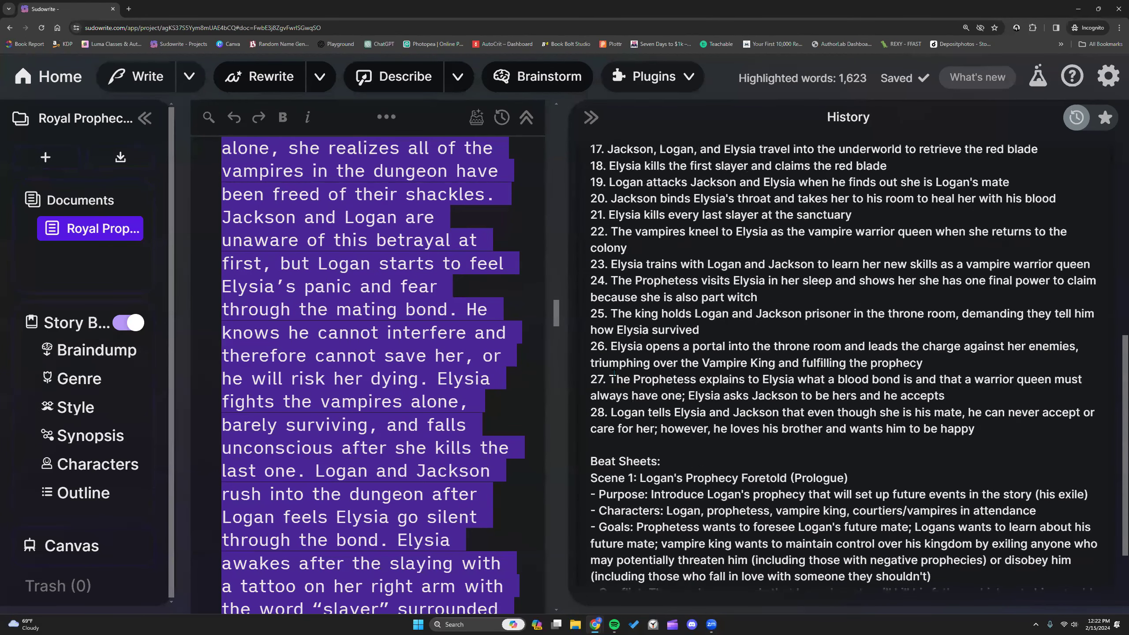
{"action": "scroll", "coordinate": [616, 378], "scroll_direction": "down", "scroll_amount": 2}
{"action": "left_click", "coordinate": [632, 419]}
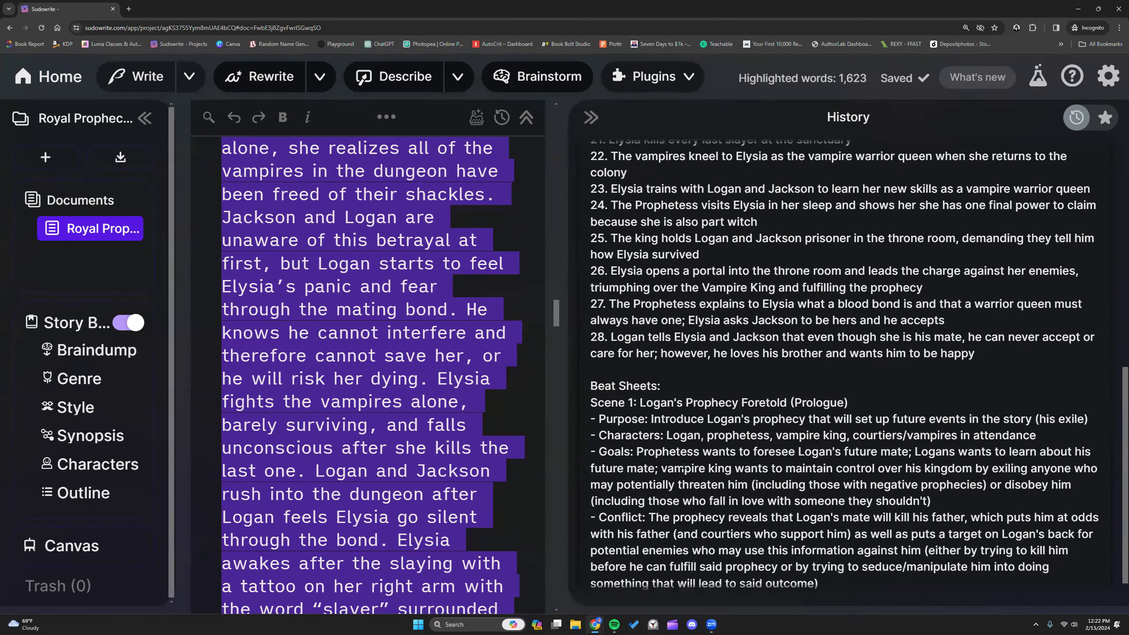
{"action": "scroll", "coordinate": [615, 414], "scroll_direction": "up", "scroll_amount": 10}
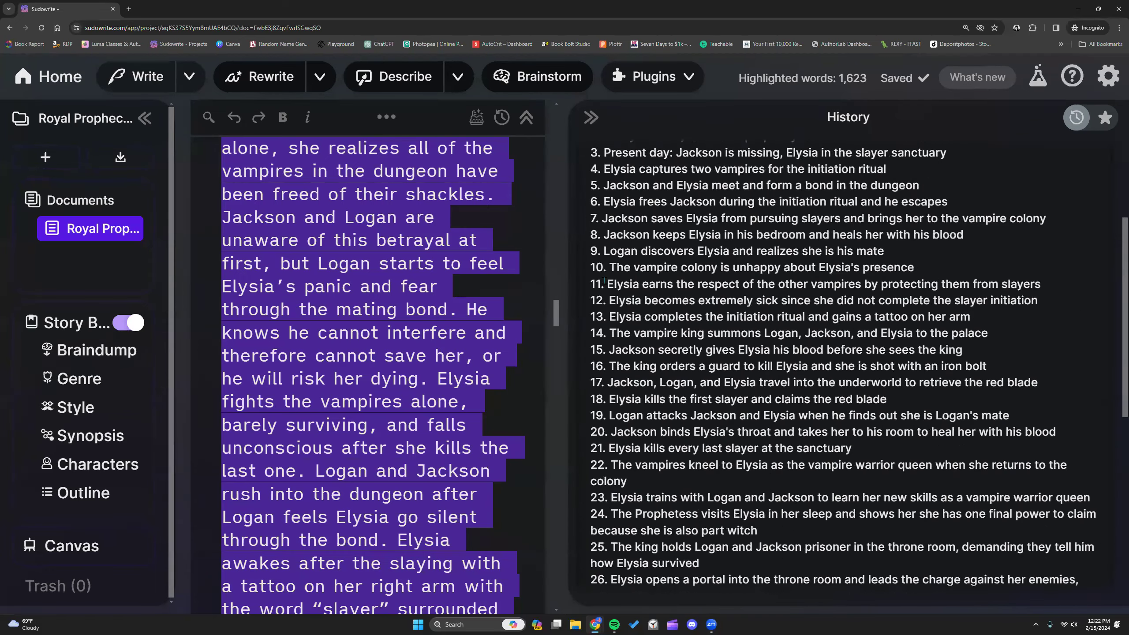
{"action": "left_click_drag", "start_coordinate": [597, 290], "coordinate": [724, 434]}
{"action": "scroll", "coordinate": [722, 431], "scroll_direction": "down", "scroll_amount": 10}
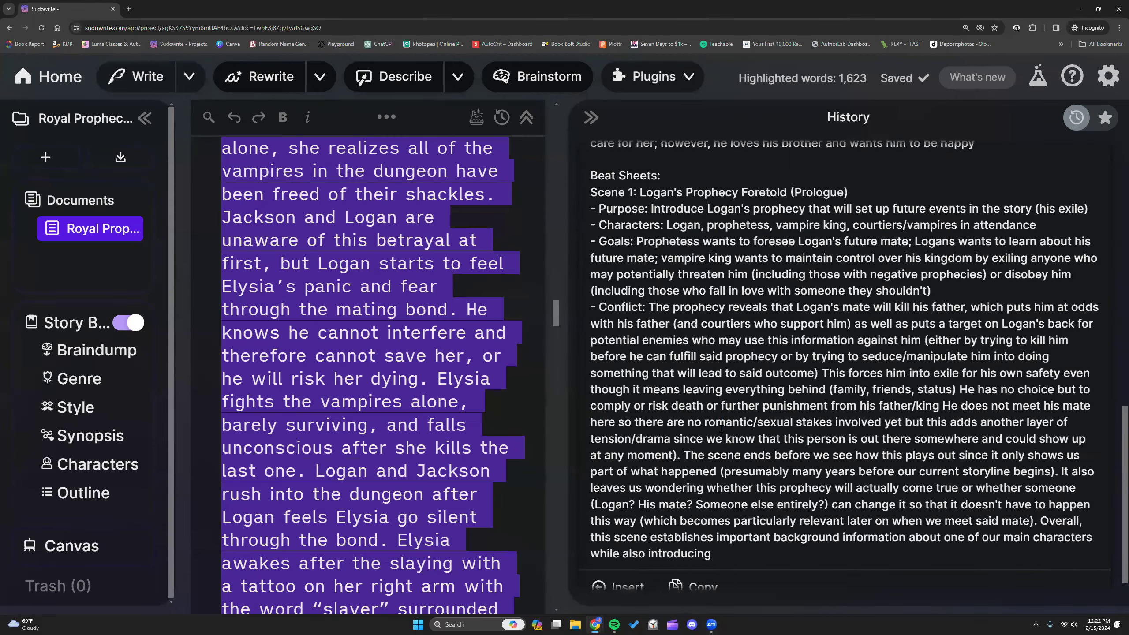
{"action": "scroll", "coordinate": [710, 435], "scroll_direction": "up", "scroll_amount": 3}
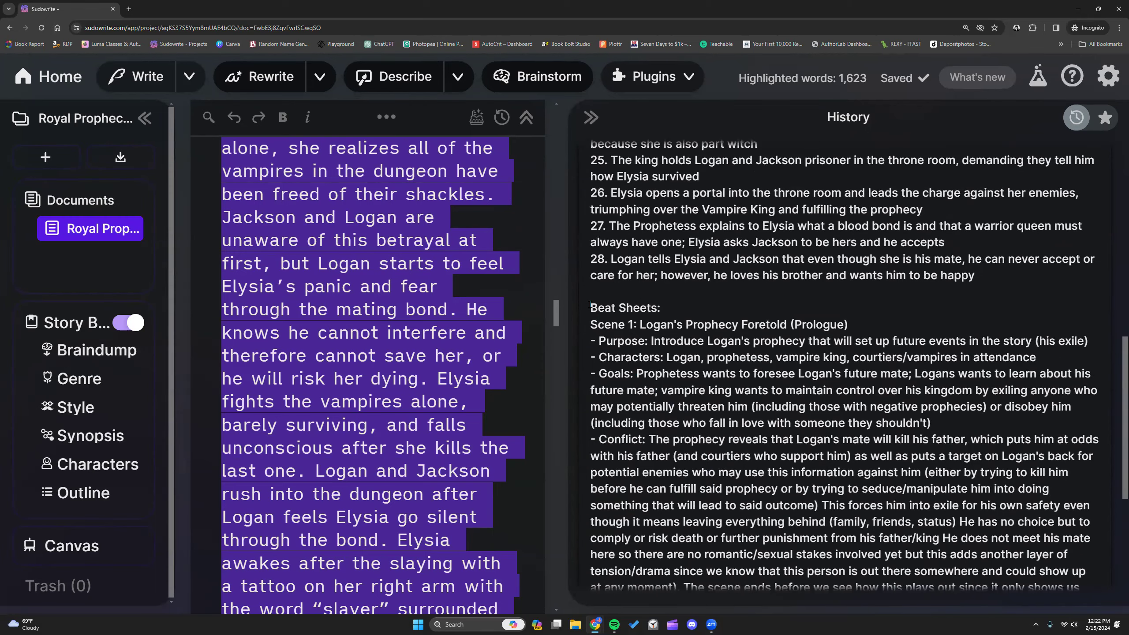
{"action": "scroll", "coordinate": [589, 305], "scroll_direction": "up", "scroll_amount": 8}
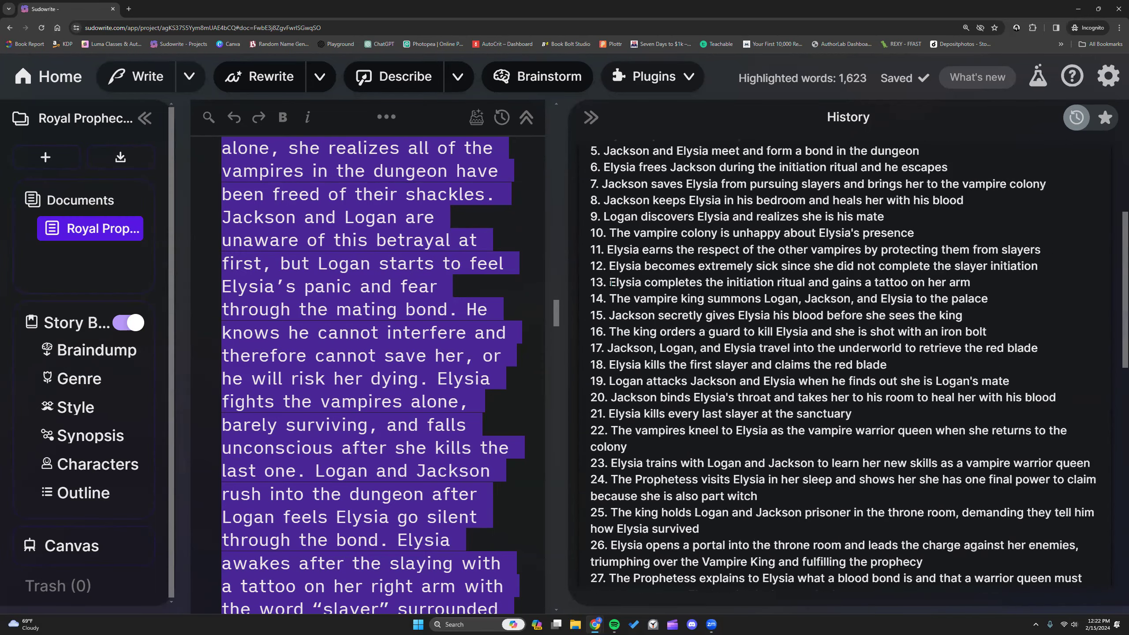
{"action": "scroll", "coordinate": [610, 255], "scroll_direction": "up", "scroll_amount": 5}
{"action": "scroll", "coordinate": [621, 277], "scroll_direction": "down", "scroll_amount": 10}
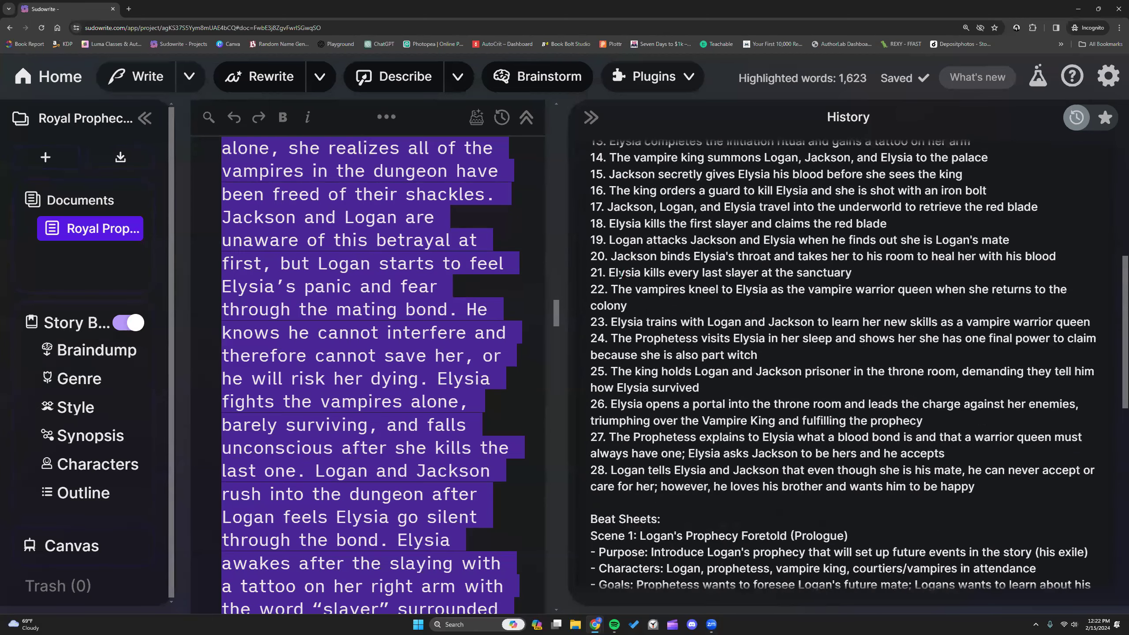
{"action": "scroll", "coordinate": [621, 277], "scroll_direction": "down", "scroll_amount": 3}
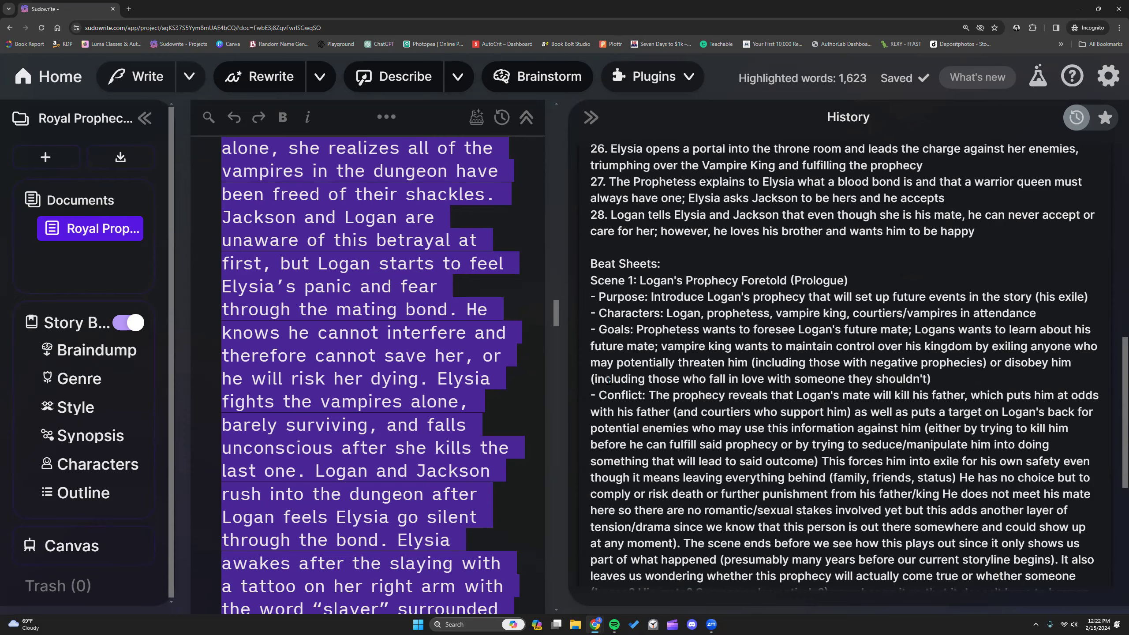
{"action": "scroll", "coordinate": [608, 379], "scroll_direction": "up", "scroll_amount": 12}
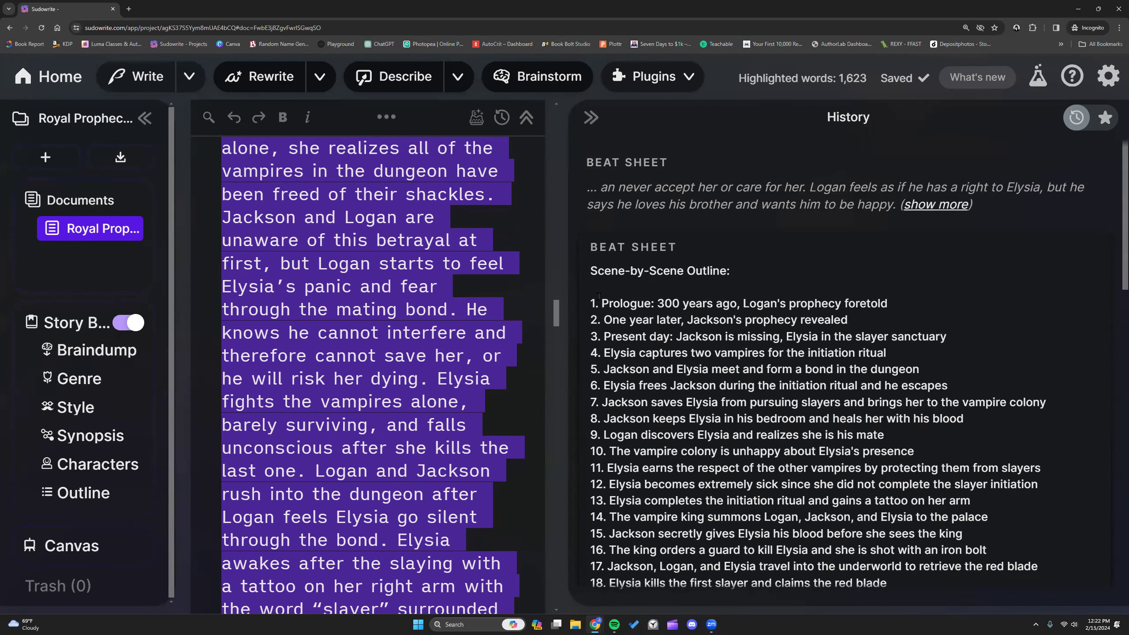
Step: Compare the source outline with the Beat Sheet output and highlight the long Conflict passage of Scene 1
{"action": "scroll", "coordinate": [496, 328], "scroll_direction": "up", "scroll_amount": 20}
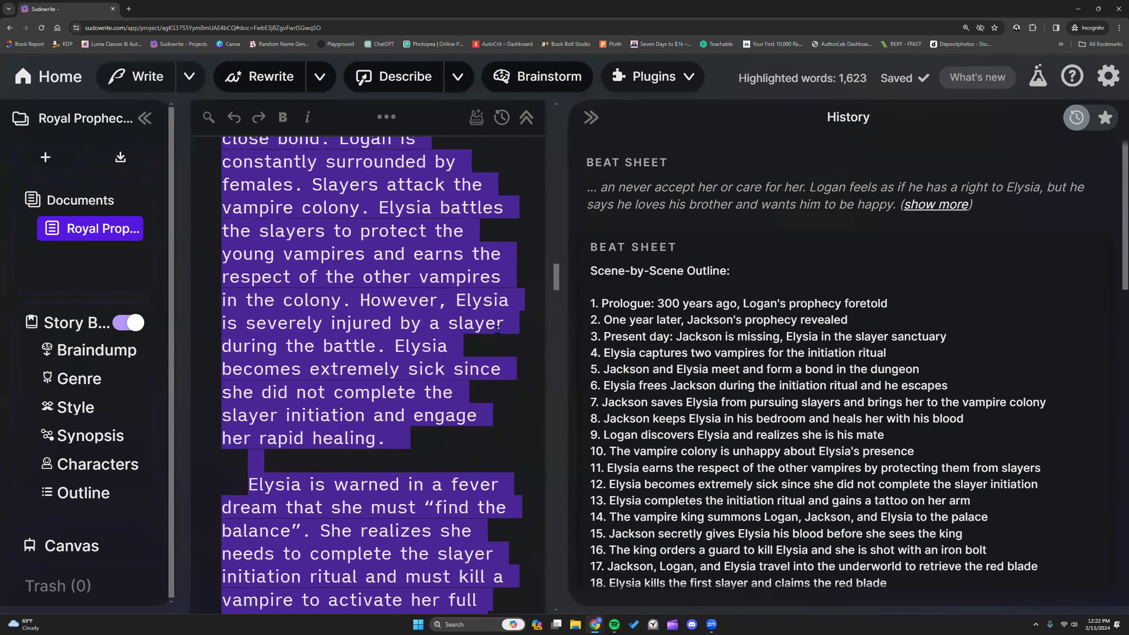
{"action": "scroll", "coordinate": [493, 327], "scroll_direction": "up", "scroll_amount": 20}
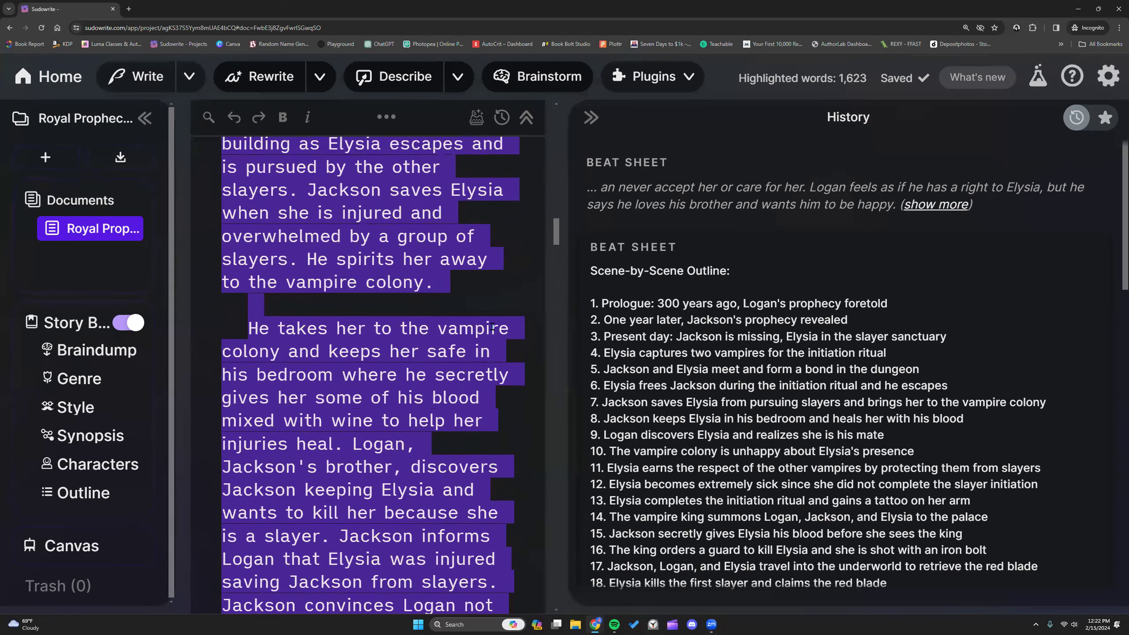
{"action": "scroll", "coordinate": [492, 327], "scroll_direction": "up", "scroll_amount": 15}
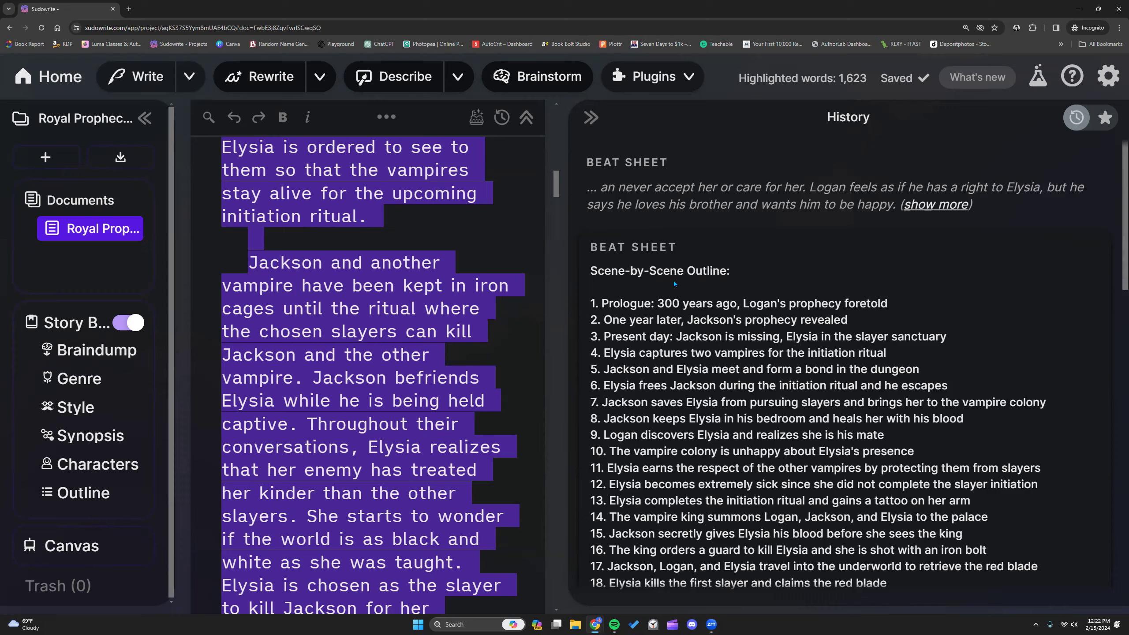
{"action": "scroll", "coordinate": [674, 280], "scroll_direction": "down", "scroll_amount": 8}
{"action": "scroll", "coordinate": [671, 276], "scroll_direction": "down", "scroll_amount": 15}
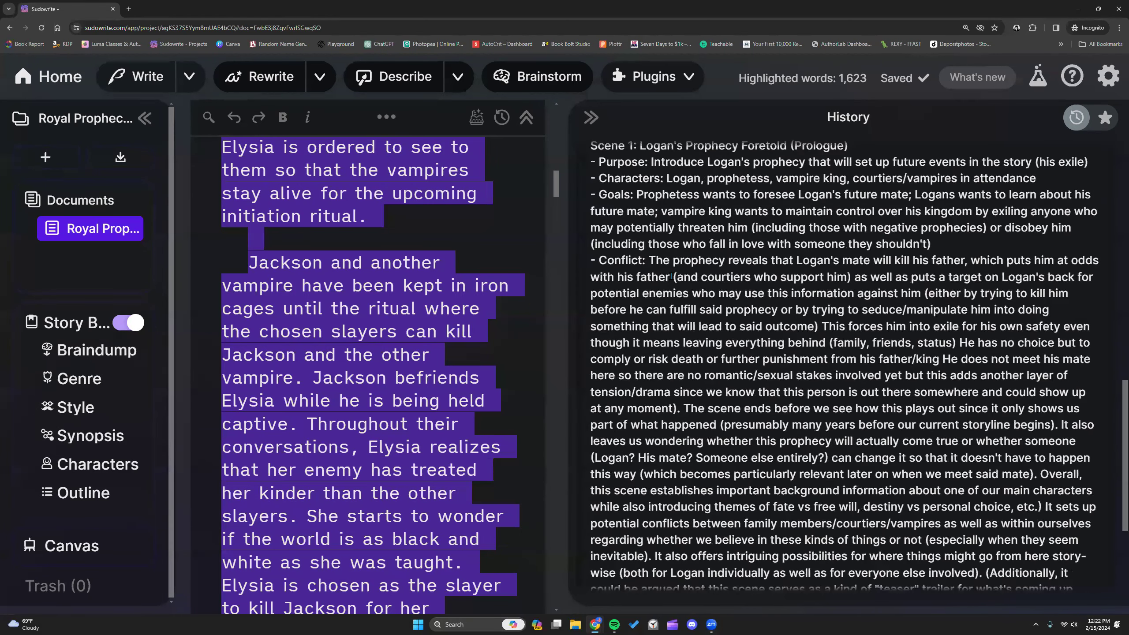
{"action": "left_click_drag", "start_coordinate": [1068, 522], "coordinate": [643, 381]}
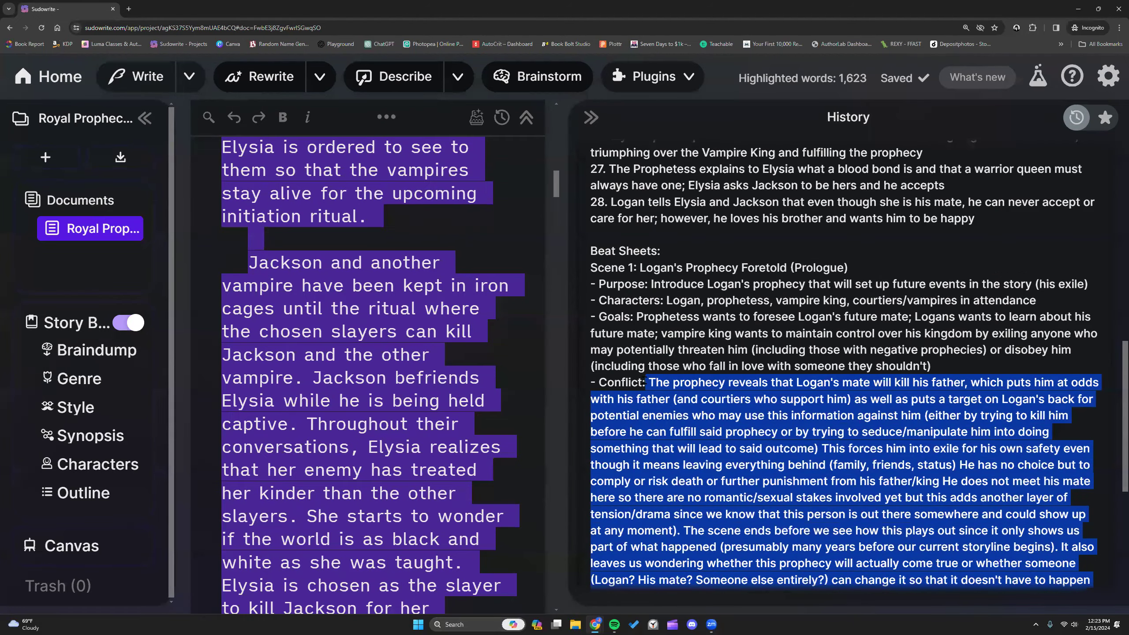
{"action": "scroll", "coordinate": [649, 363], "scroll_direction": "up", "scroll_amount": 2}
{"action": "scroll", "coordinate": [645, 367], "scroll_direction": "down", "scroll_amount": 4}
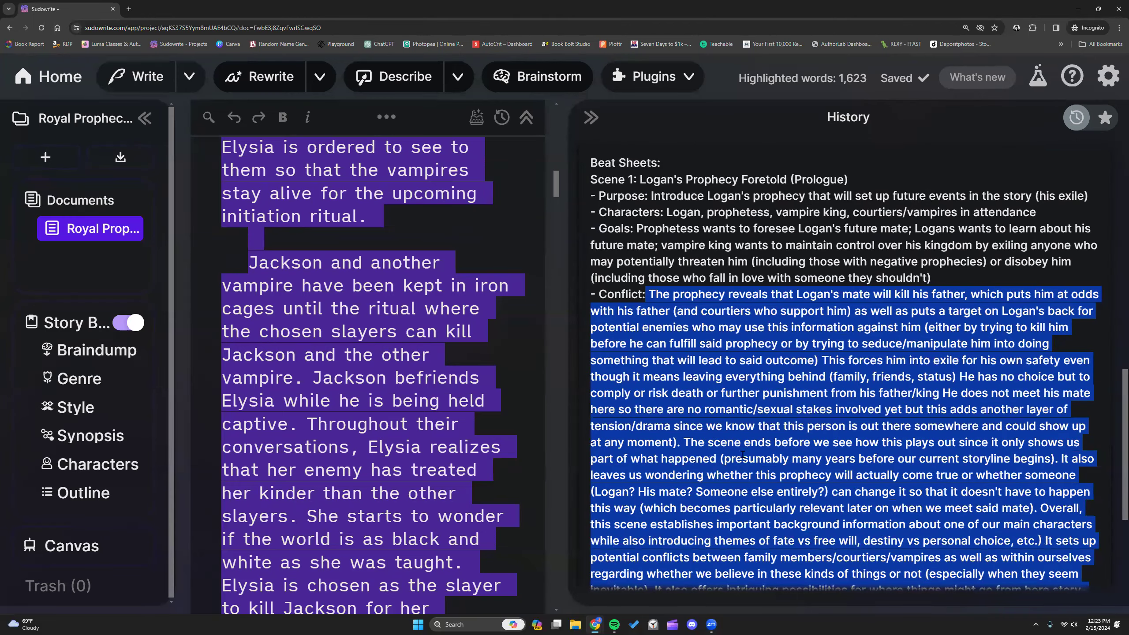
{"action": "scroll", "coordinate": [742, 454], "scroll_direction": "down", "scroll_amount": 1}
{"action": "scroll", "coordinate": [742, 453], "scroll_direction": "up", "scroll_amount": 15}
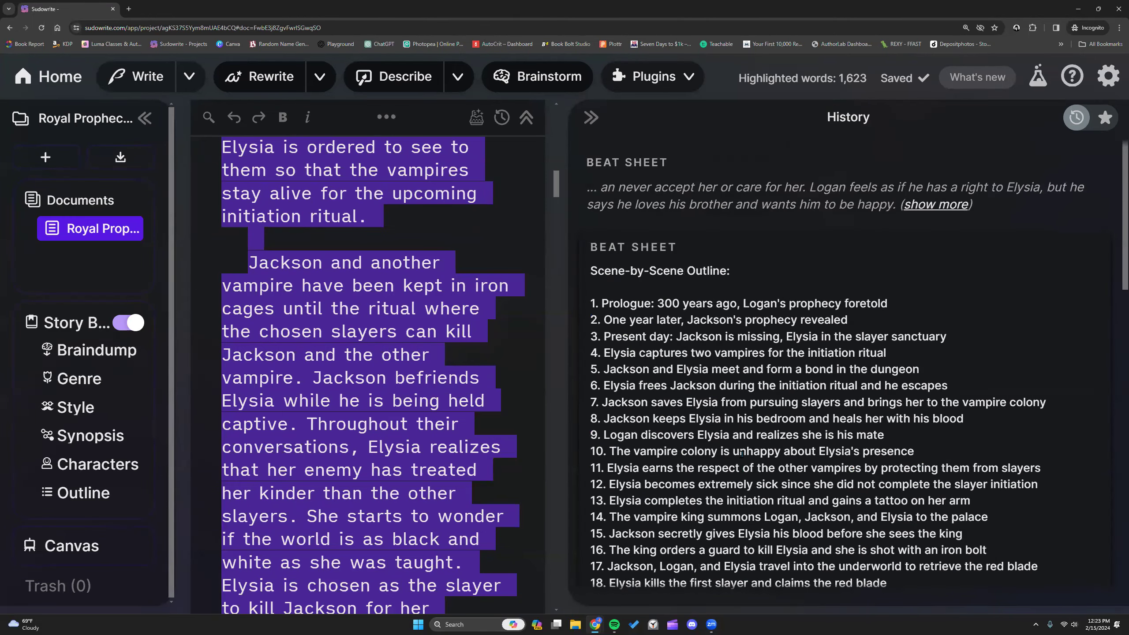
{"action": "left_click", "coordinate": [129, 9]}
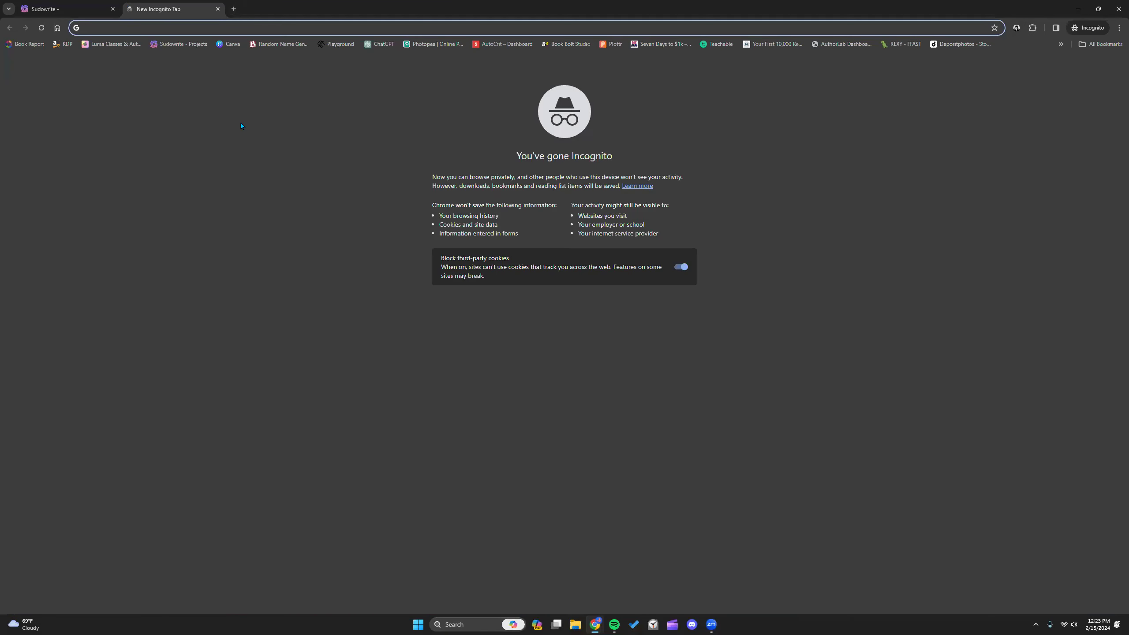
{"action": "left_click", "coordinate": [42, 8]}
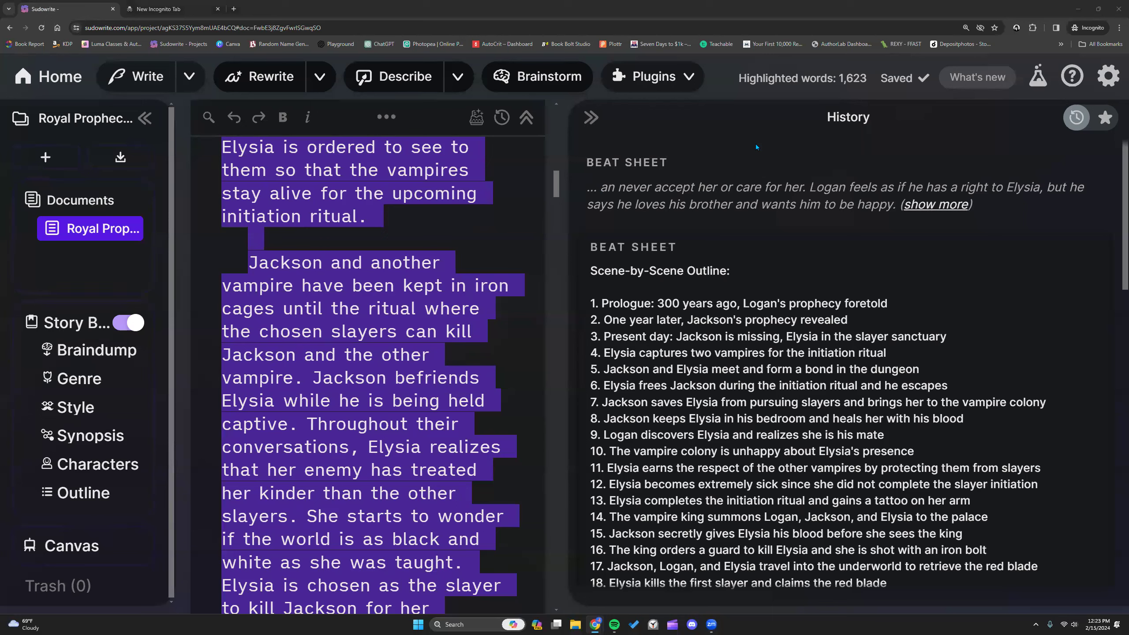
Step: Clear the highlight on the Conflict passage and review the Scene 1 beats and the scene list again
{"action": "scroll", "coordinate": [691, 390], "scroll_direction": "down", "scroll_amount": 10}
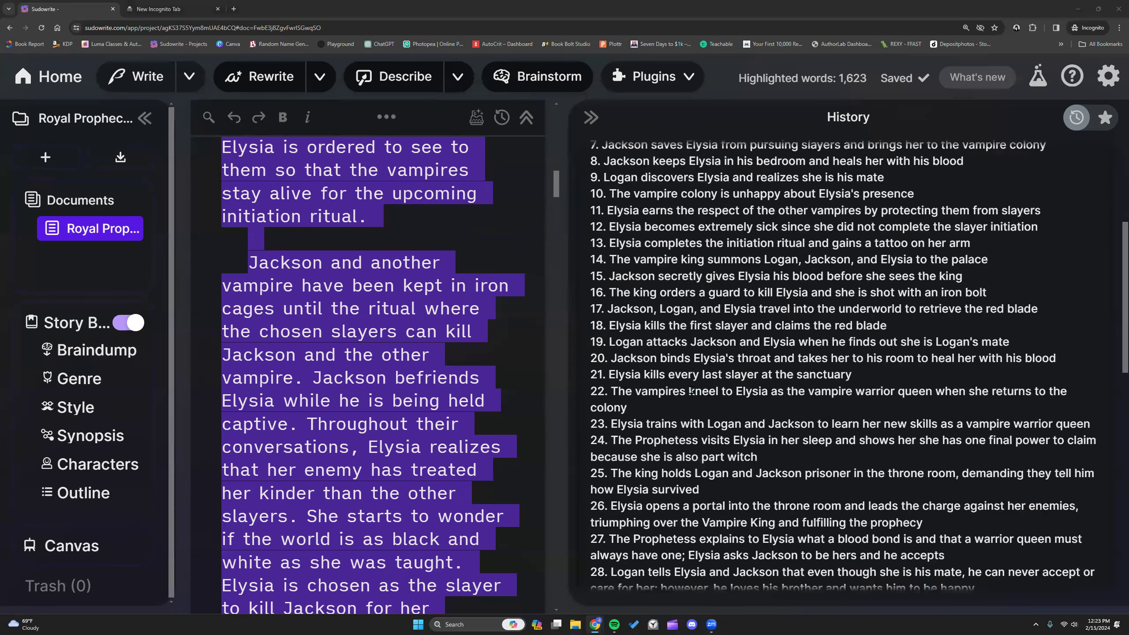
{"action": "scroll", "coordinate": [691, 390], "scroll_direction": "down", "scroll_amount": 3}
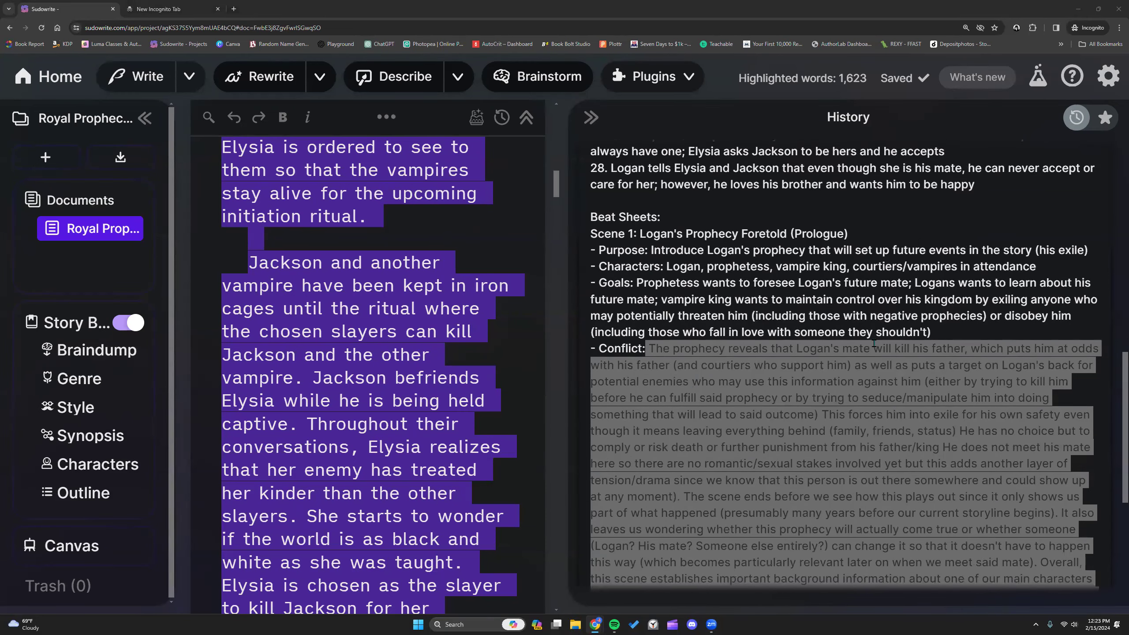
{"action": "left_click", "coordinate": [938, 337]}
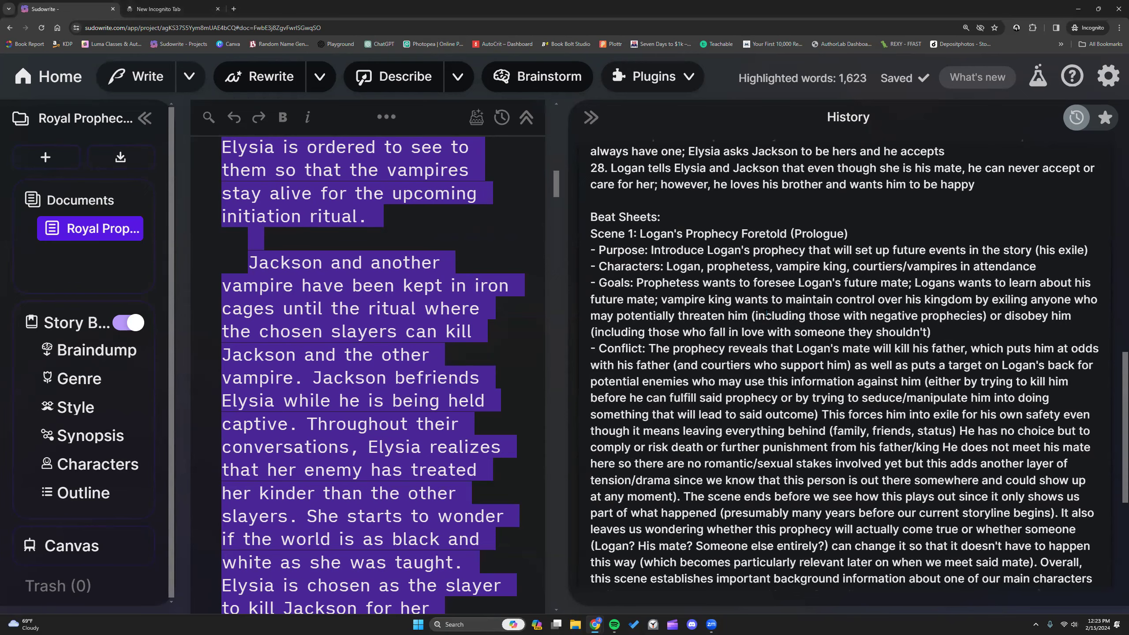
{"action": "scroll", "coordinate": [767, 313], "scroll_direction": "down", "scroll_amount": 1}
{"action": "scroll", "coordinate": [763, 314], "scroll_direction": "down", "scroll_amount": 5}
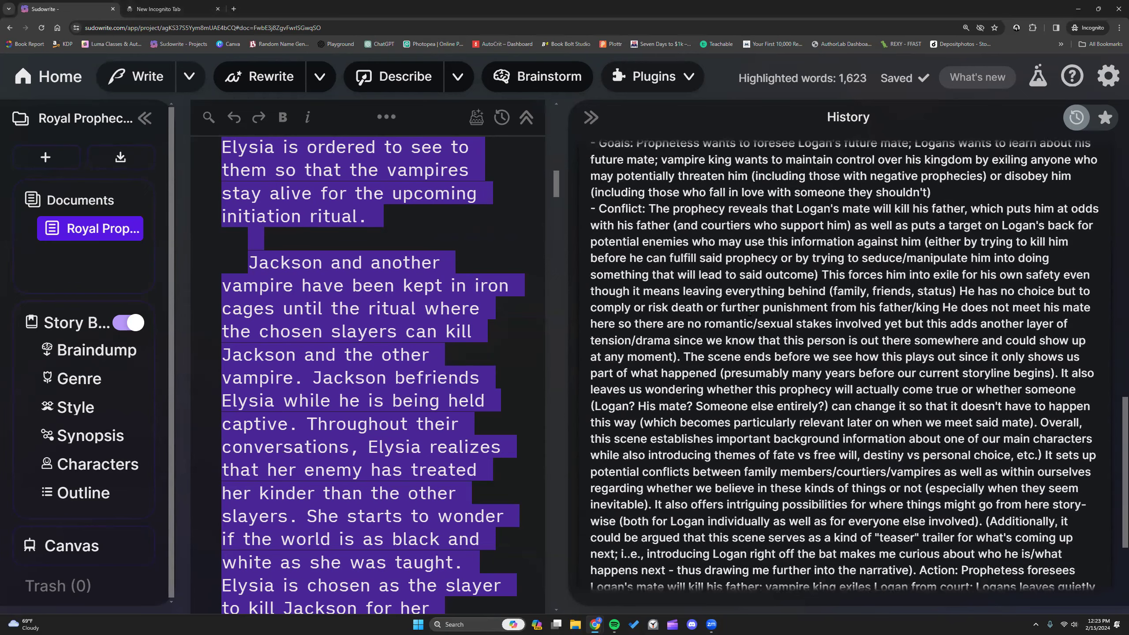
{"action": "scroll", "coordinate": [729, 299], "scroll_direction": "up", "scroll_amount": 10}
{"action": "scroll", "coordinate": [729, 299], "scroll_direction": "up", "scroll_amount": 10}
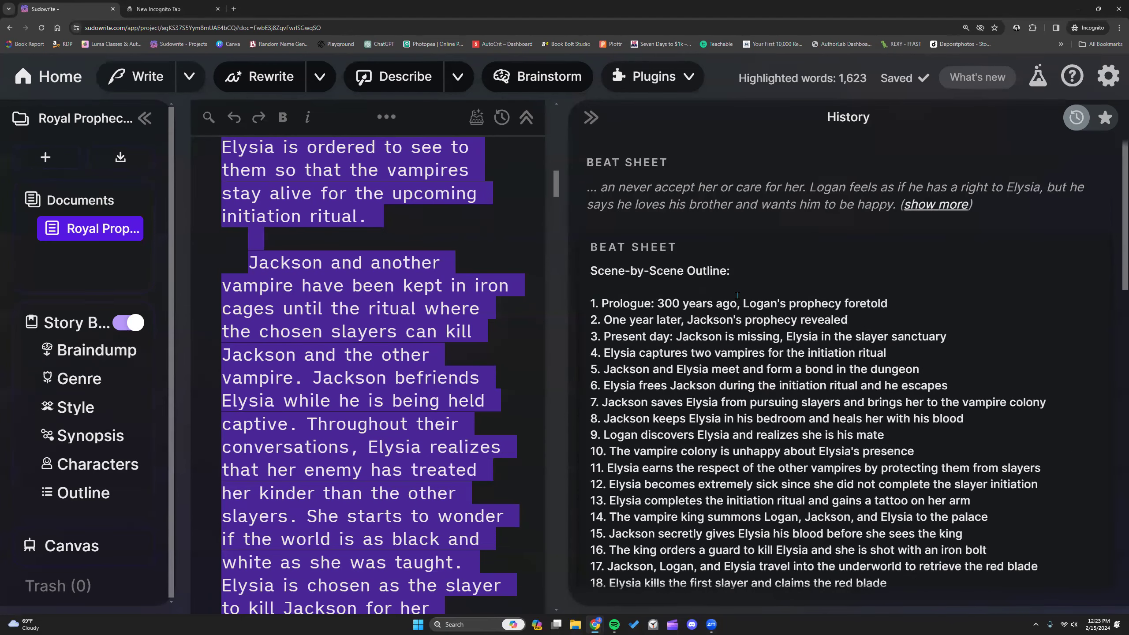
Step: Show the Story Bible's Style section and narrow the History area to widen the editor
{"action": "left_click", "coordinate": [120, 393]}
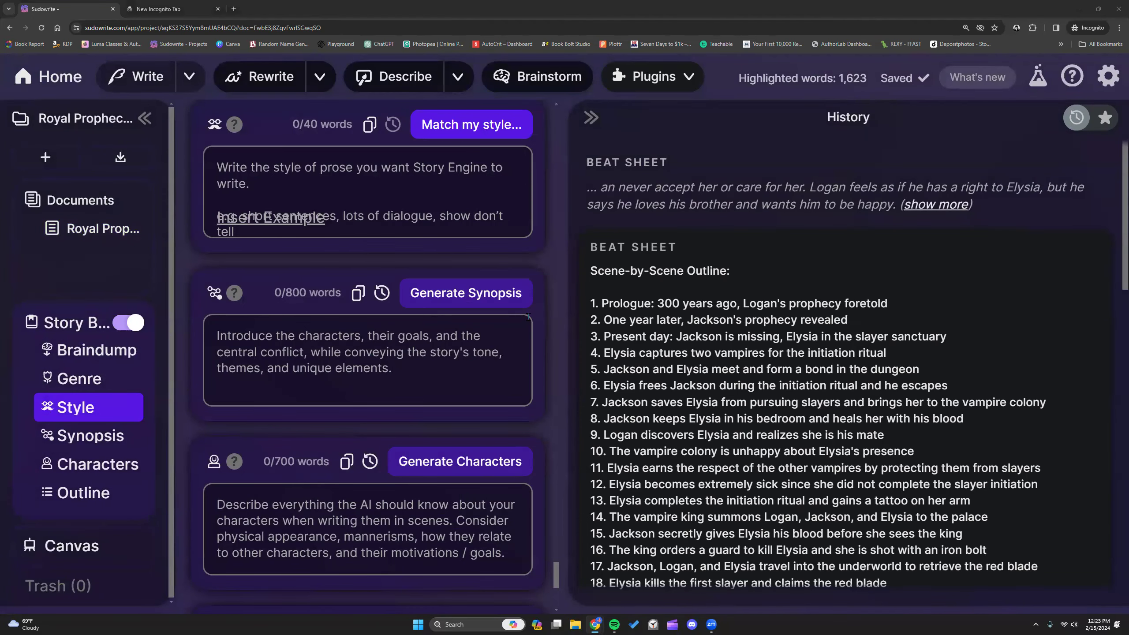
{"action": "left_click_drag", "start_coordinate": [567, 299], "coordinate": [863, 305]}
{"action": "scroll", "coordinate": [554, 322], "scroll_direction": "up", "scroll_amount": 2}
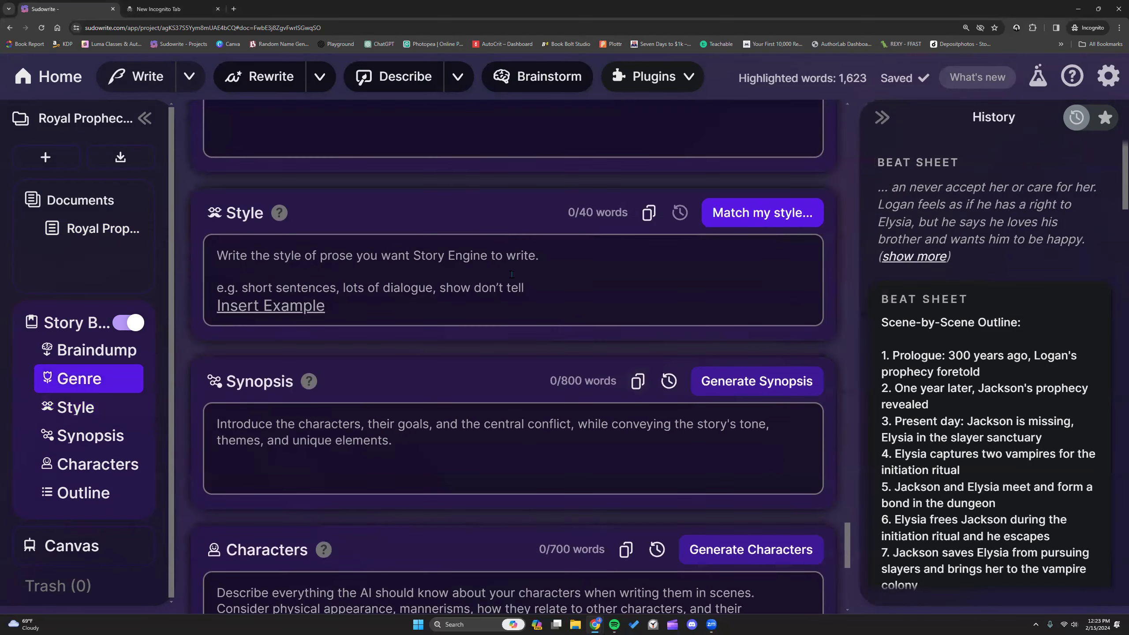
Step: Close the incognito window and the empty browser tab, and deselect the outline text in The Last Slayer project
{"action": "left_click", "coordinate": [1117, 5]}
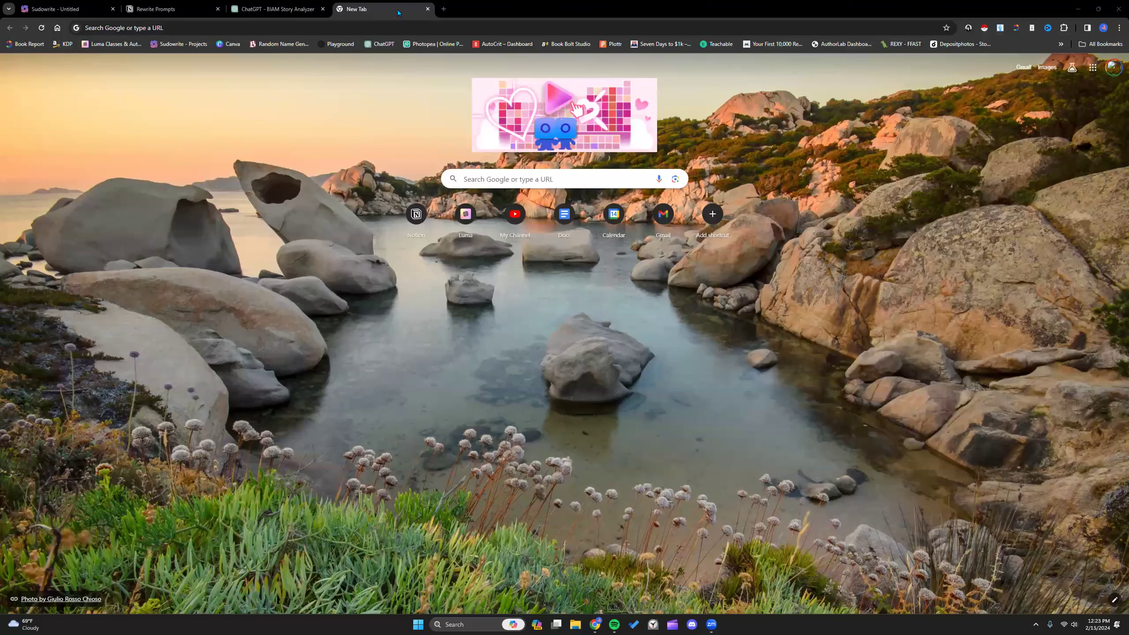
{"action": "left_click", "coordinate": [427, 8]}
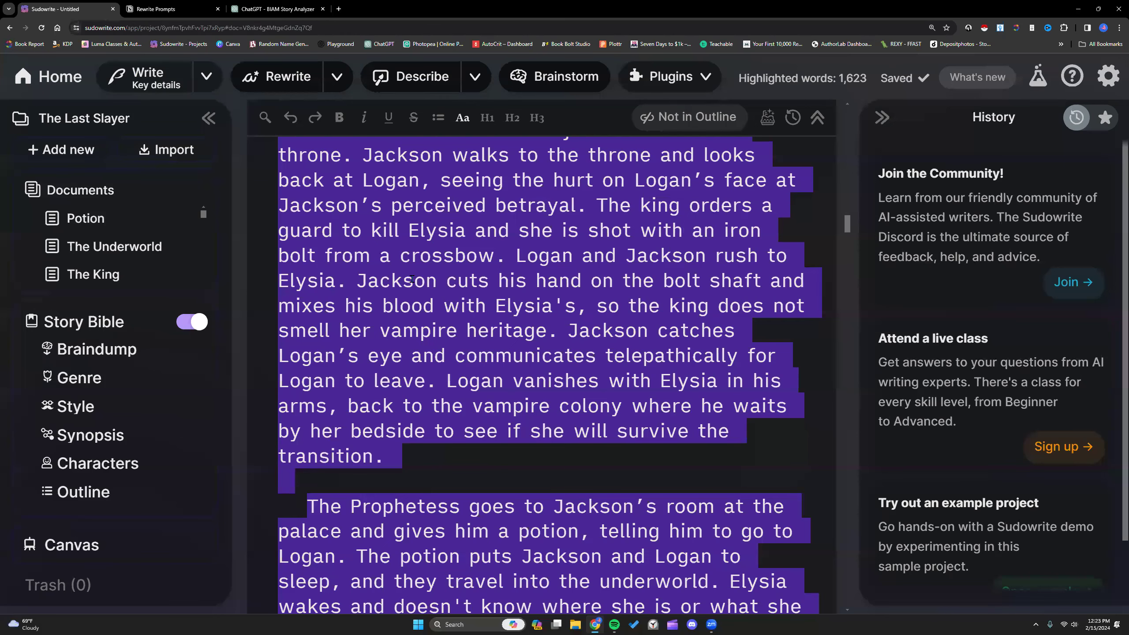
{"action": "left_click", "coordinate": [502, 460]}
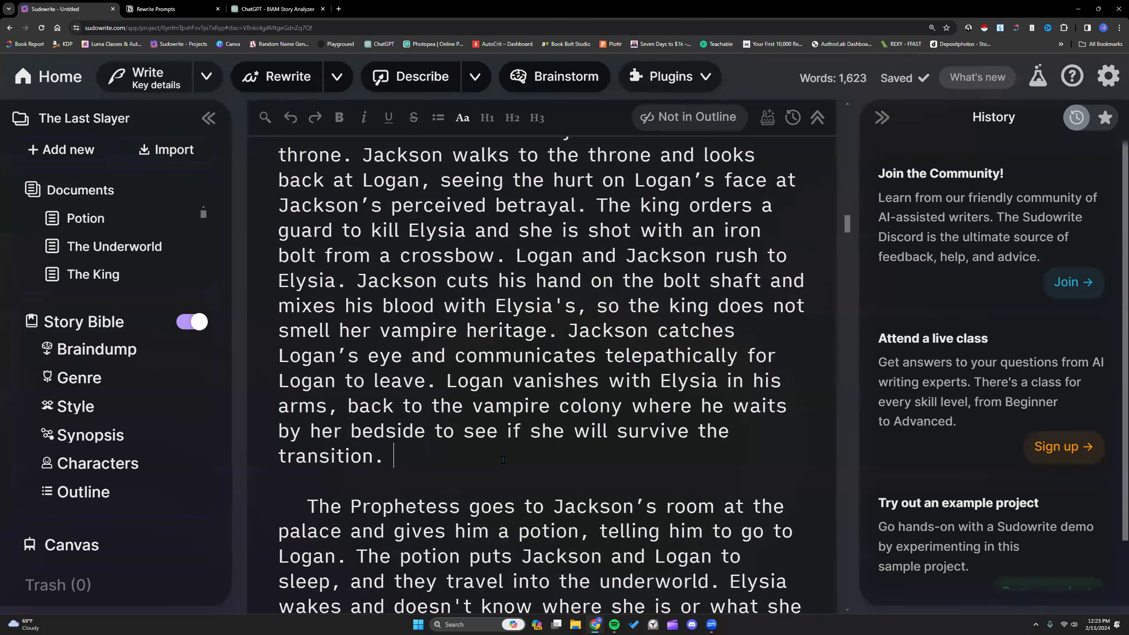